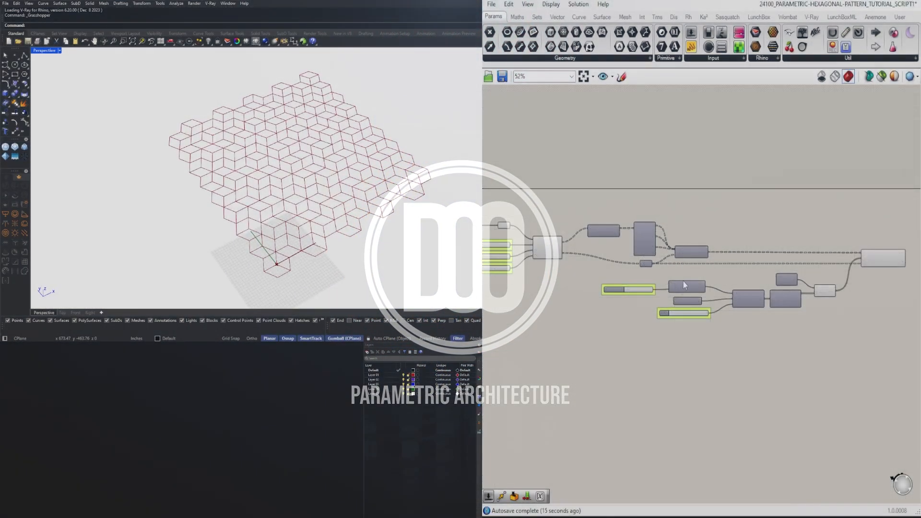
Examine the finished hexagonal pattern definitions, from the grid and random rotation components to the colour previews, together with the modelled pattern
{"action": "right_click", "coordinate": [683, 281]}
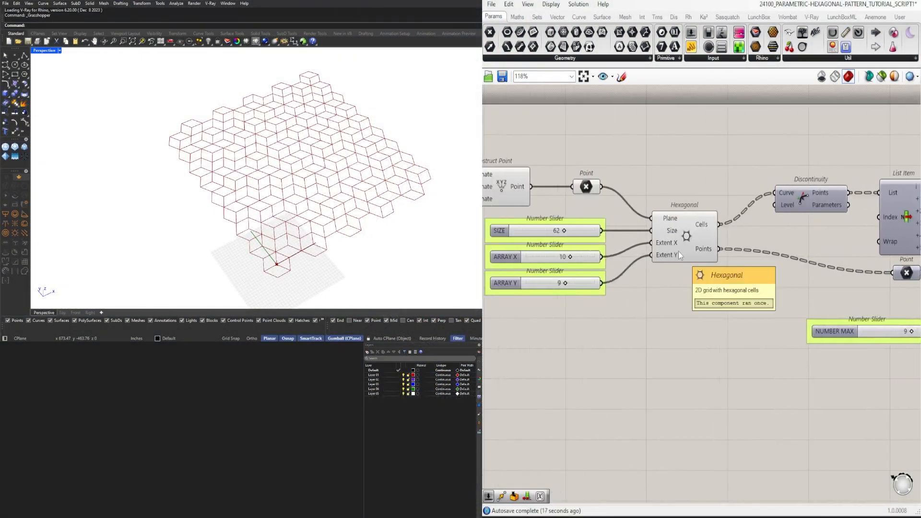
{"action": "scroll", "coordinate": [684, 250], "scroll_direction": "down", "scroll_amount": 2}
{"action": "right_click_drag", "start_coordinate": [871, 270], "coordinate": [626, 272]}
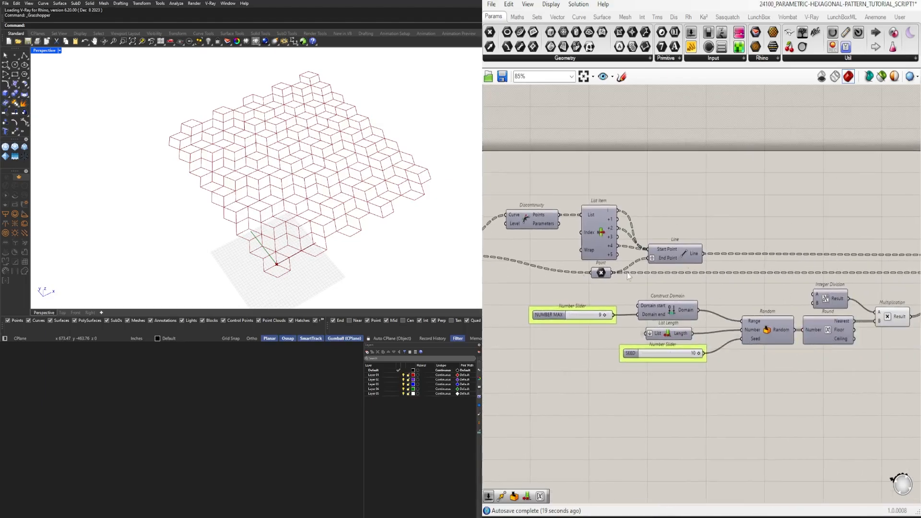
{"action": "right_click_drag", "start_coordinate": [774, 260], "coordinate": [553, 235]}
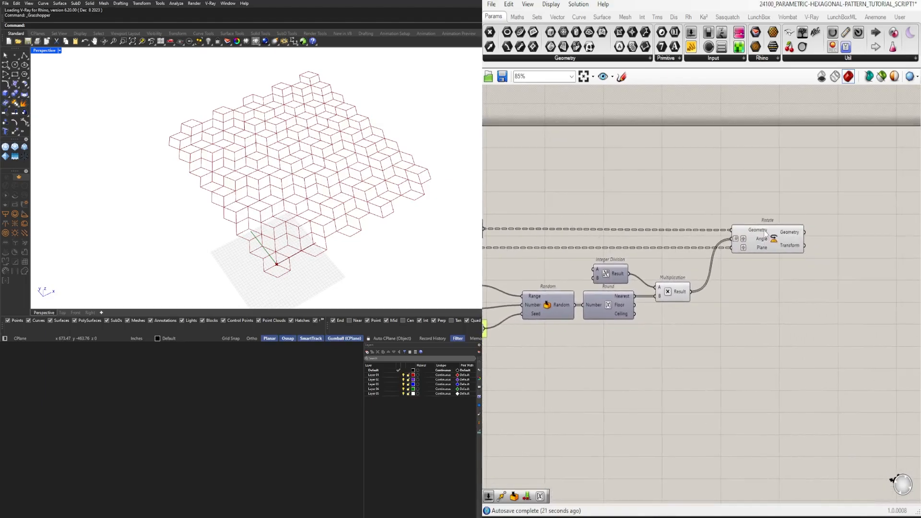
{"action": "mouse_move", "coordinate": [348, 206]}
{"action": "right_mouse_down"}
{"action": "mouse_move", "coordinate": [303, 189]}
{"action": "mouse_move", "coordinate": [364, 197]}
{"action": "mouse_move", "coordinate": [355, 198]}
{"action": "right_mouse_up"}
{"action": "scroll", "coordinate": [734, 218], "scroll_direction": "down", "scroll_amount": 2}
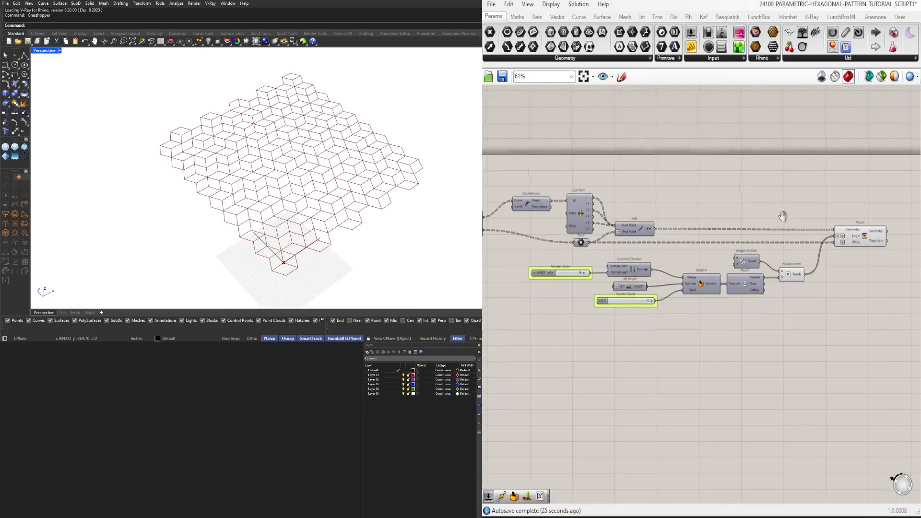
{"action": "left_click", "coordinate": [797, 4]}
{"action": "left_click", "coordinate": [810, 100]}
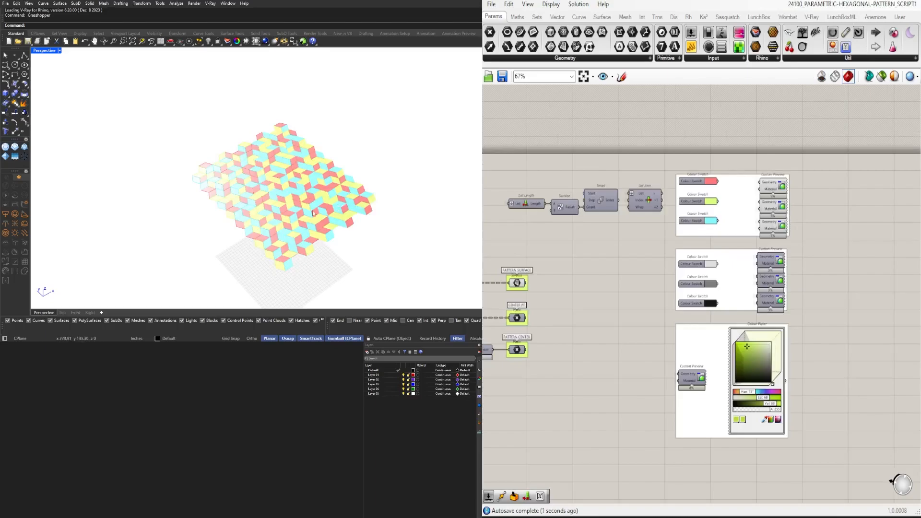
{"action": "scroll", "coordinate": [308, 234], "scroll_direction": "up", "scroll_amount": 3}
{"action": "scroll", "coordinate": [309, 234], "scroll_direction": "down", "scroll_amount": 2}
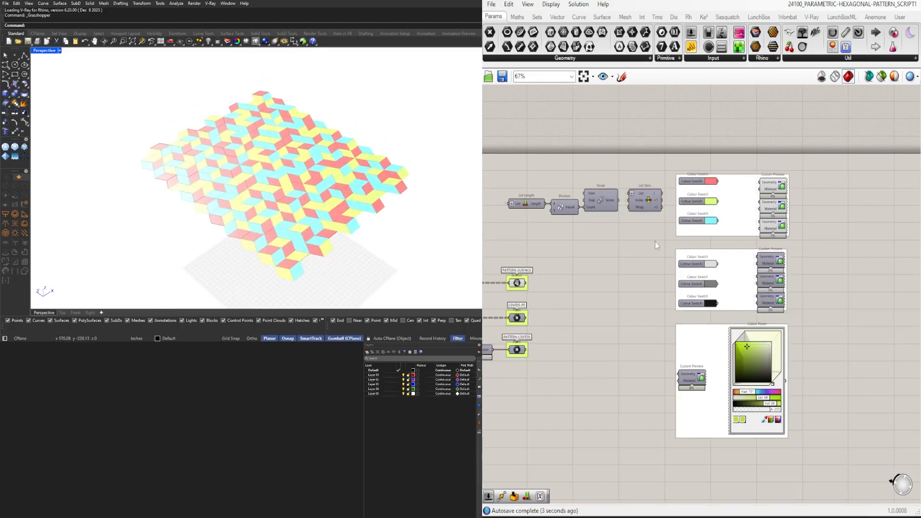
Disable the preview of the red, yellow and cyan Custom Preview group and enable the white, grey and black group
{"action": "left_click_drag", "start_coordinate": [799, 242], "coordinate": [766, 159]}
{"action": "middle_click", "coordinate": [779, 151]}
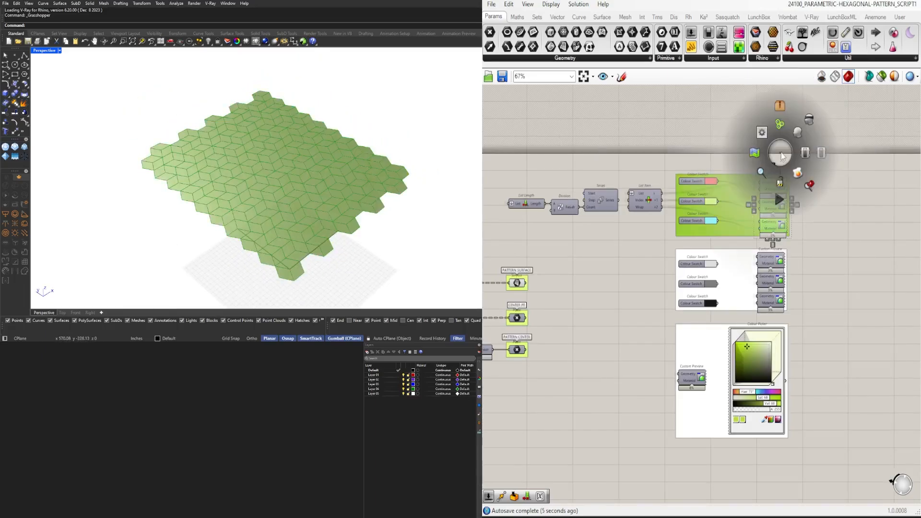
{"action": "left_click", "coordinate": [811, 120]}
{"action": "left_click", "coordinate": [809, 278]}
{"action": "left_click_drag", "start_coordinate": [800, 309], "coordinate": [771, 256]}
{"action": "middle_click", "coordinate": [771, 254]}
{"action": "left_click", "coordinate": [797, 230]}
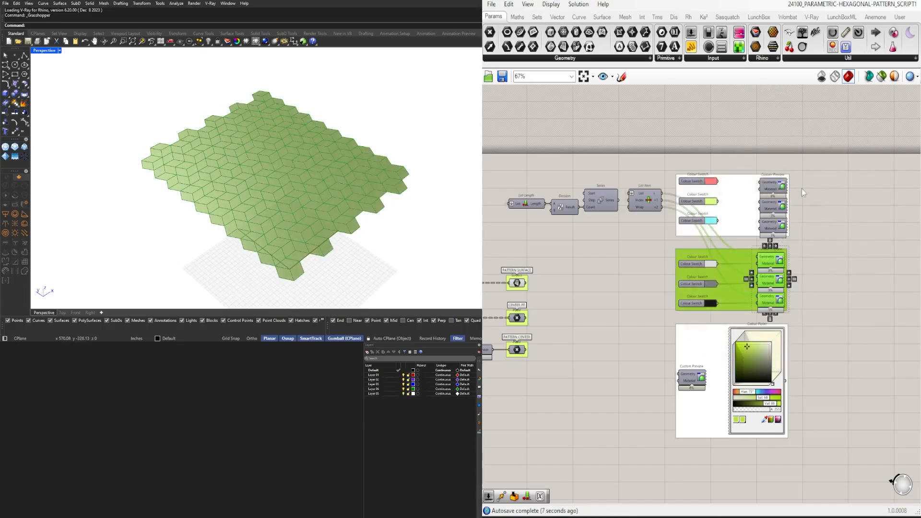
{"action": "left_click", "coordinate": [593, 259]}
{"action": "mouse_move", "coordinate": [314, 184]}
{"action": "right_mouse_down"}
{"action": "mouse_move", "coordinate": [309, 223]}
{"action": "mouse_move", "coordinate": [314, 194]}
{"action": "right_mouse_up"}
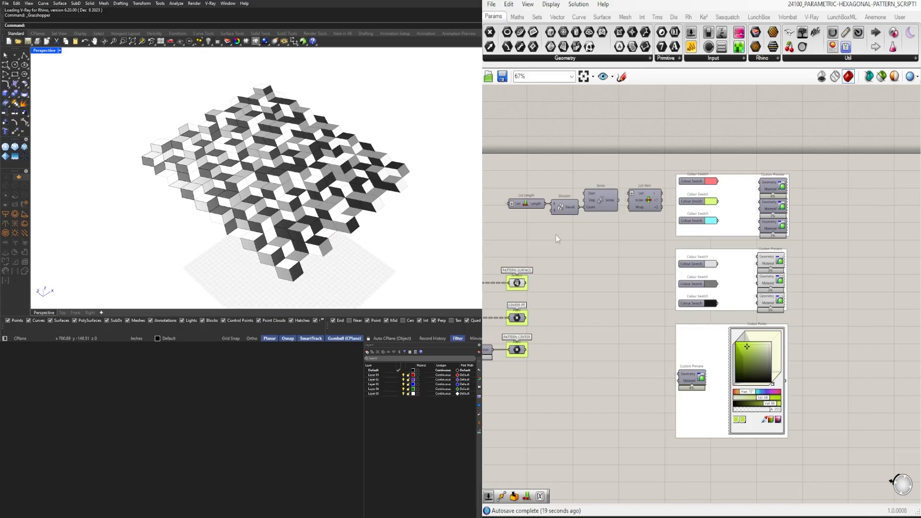
{"action": "scroll", "coordinate": [544, 318], "scroll_direction": "down", "scroll_amount": 3}
{"action": "scroll", "coordinate": [762, 301], "scroll_direction": "down", "scroll_amount": 2}
{"action": "right_click_drag", "start_coordinate": [686, 310], "coordinate": [733, 314]}
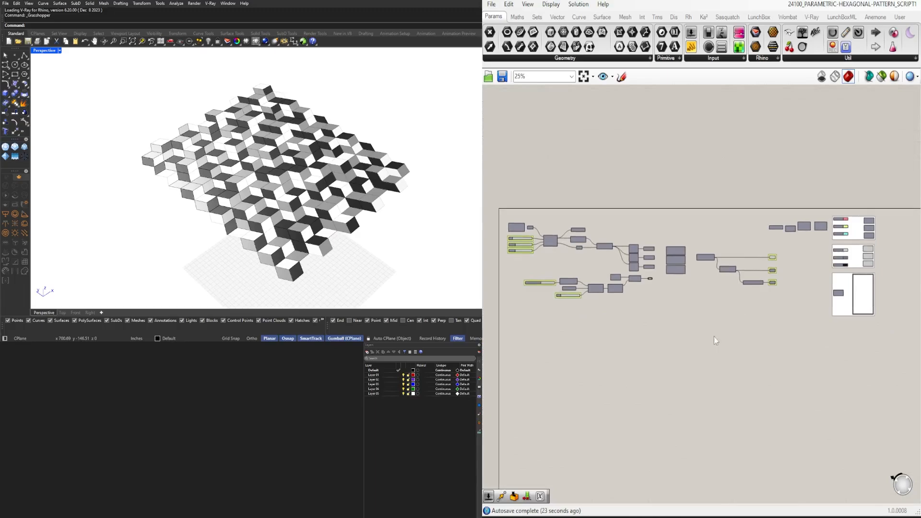
{"action": "scroll", "coordinate": [713, 336], "scroll_direction": "up", "scroll_amount": 1}
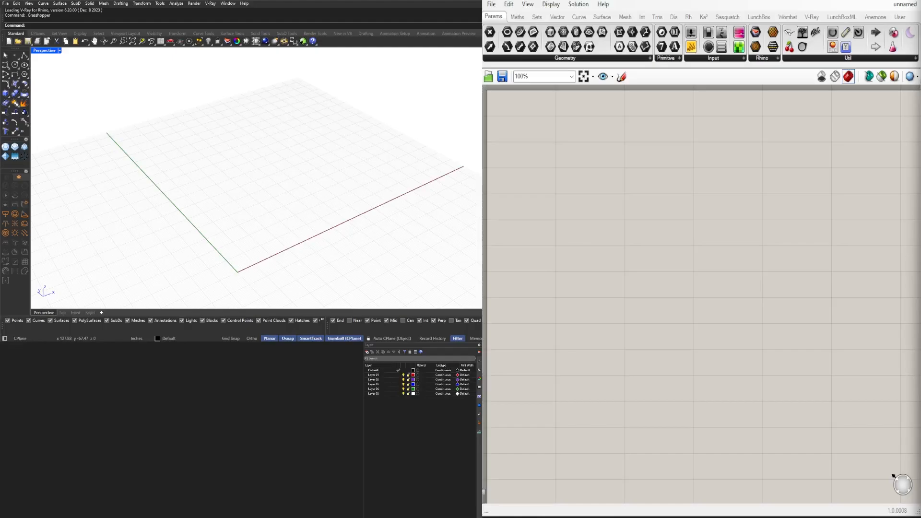
Add a Hexagonal grid component to the empty canvas and position it with free space before its inputs
{"action": "double_click", "coordinate": [596, 172]}
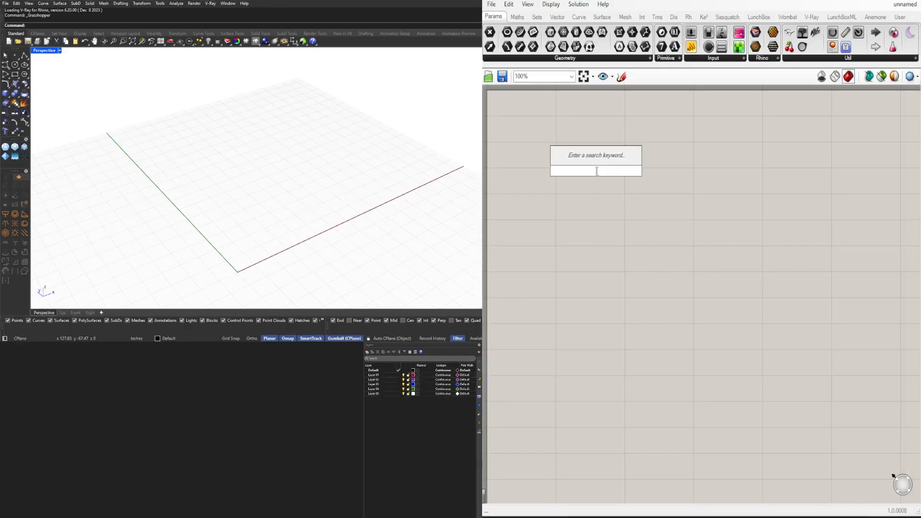
{"action": "type", "text": "HEXA"}
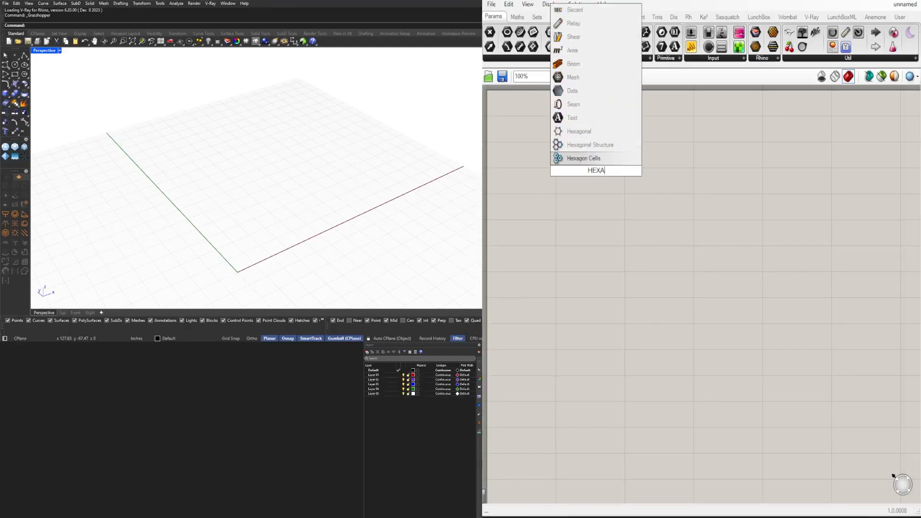
{"action": "key", "text": "Up"}
{"action": "key", "text": "Up"}
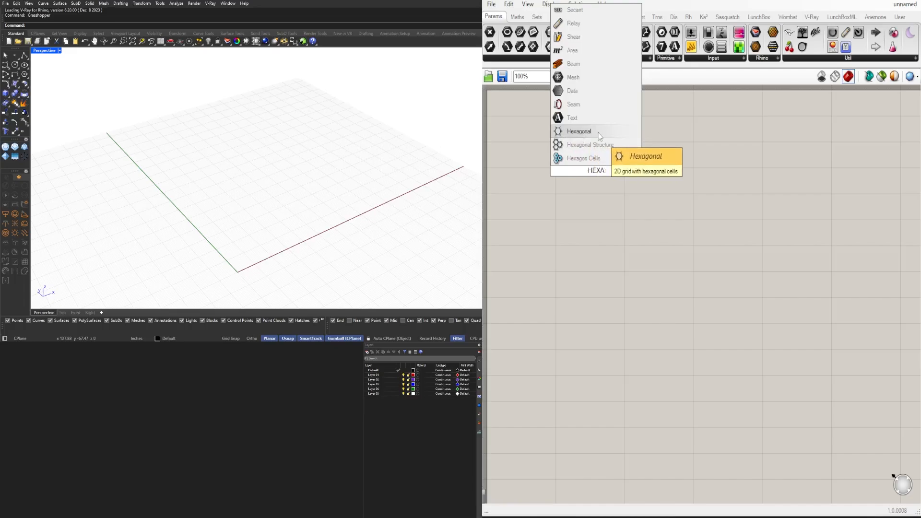
{"action": "key", "text": "Return"}
{"action": "left_click_drag", "start_coordinate": [599, 174], "coordinate": [693, 167]}
{"action": "left_click", "coordinate": [649, 114]}
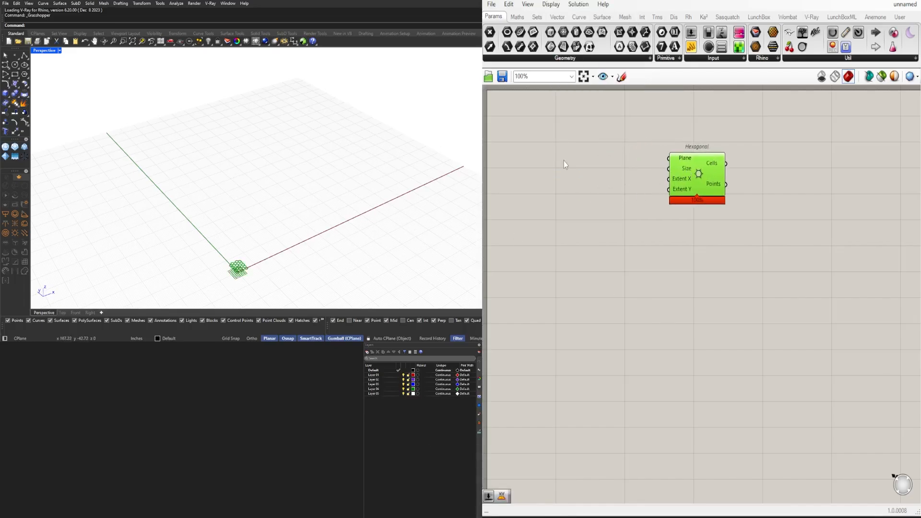
Add a Construct Point component ahead of the Hexagonal component and move Hexagonal farther away to make room between them
{"action": "double_click", "coordinate": [563, 160]}
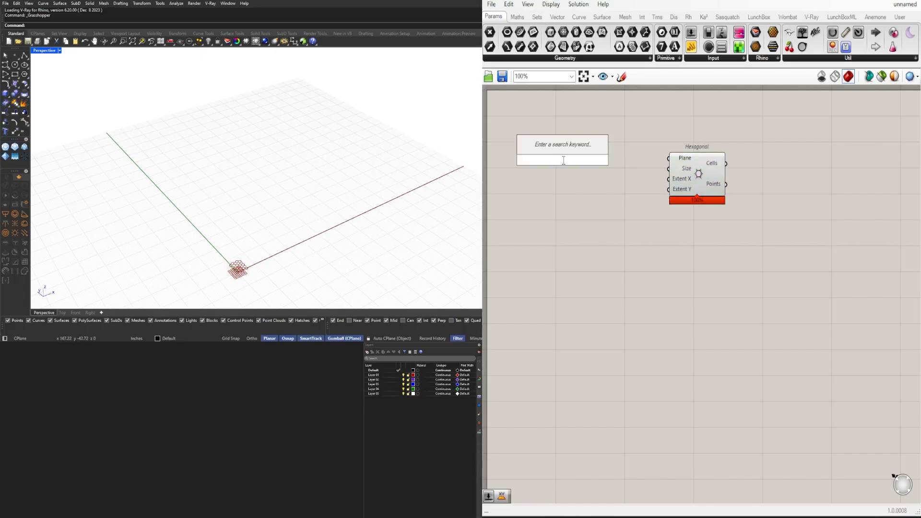
{"action": "type", "text": "CONSTR"}
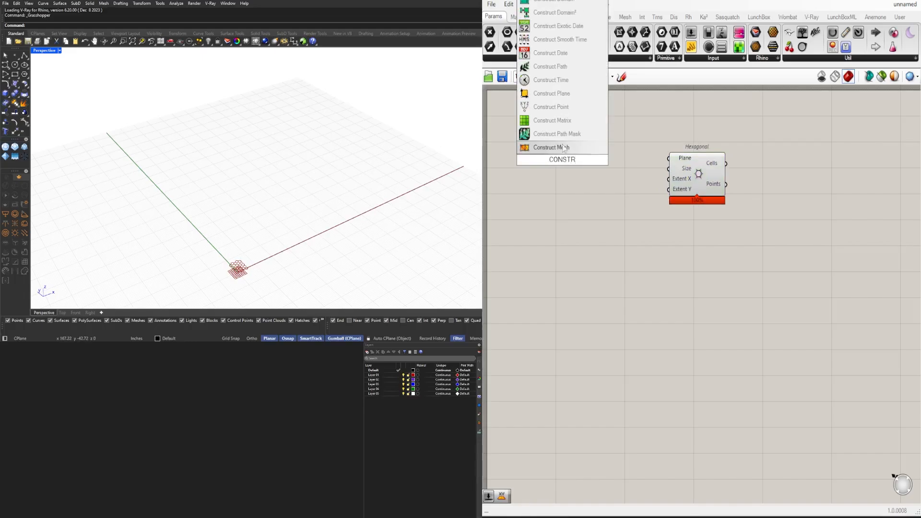
{"action": "left_click", "coordinate": [565, 107]}
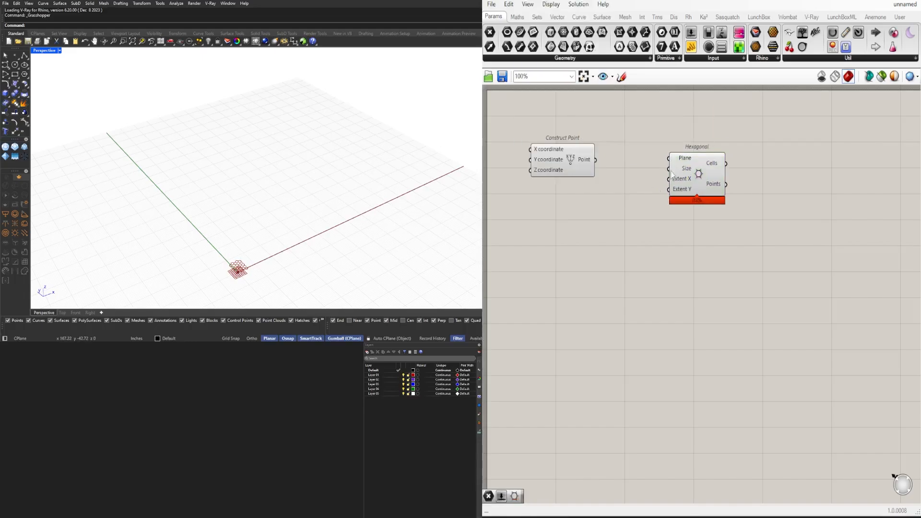
{"action": "left_click_drag", "start_coordinate": [675, 171], "coordinate": [714, 187]}
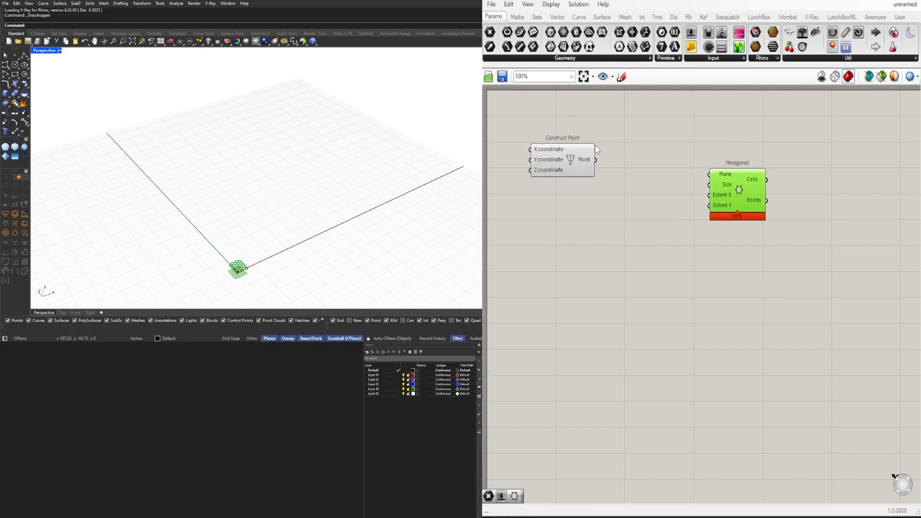
Add a Point parameter and wire Construct Point through it into the Plane input of the Hexagonal component
{"action": "double_click", "coordinate": [637, 163]}
{"action": "type", "text": "POINT"}
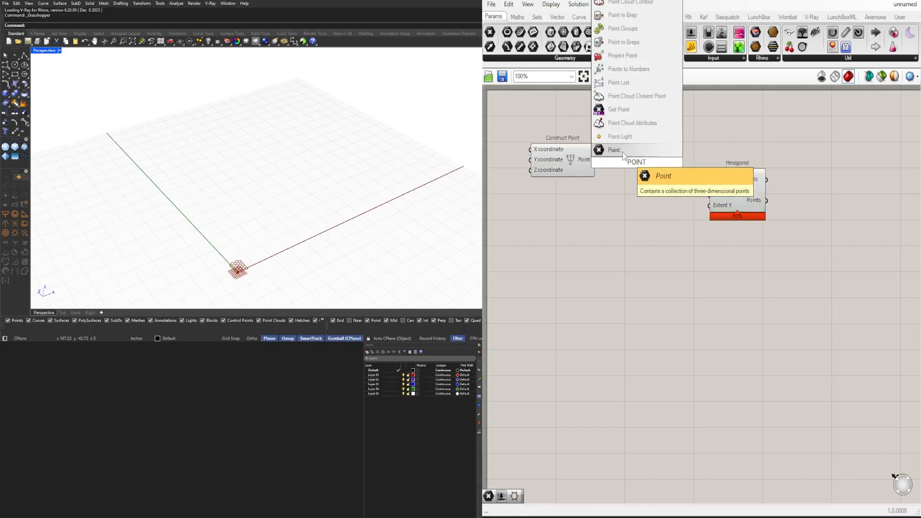
{"action": "left_click", "coordinate": [623, 155]}
{"action": "left_click_drag", "start_coordinate": [595, 160], "coordinate": [734, 190]}
{"action": "left_click", "coordinate": [636, 162]}
{"action": "scroll", "coordinate": [323, 214], "scroll_direction": "up", "scroll_amount": 5}
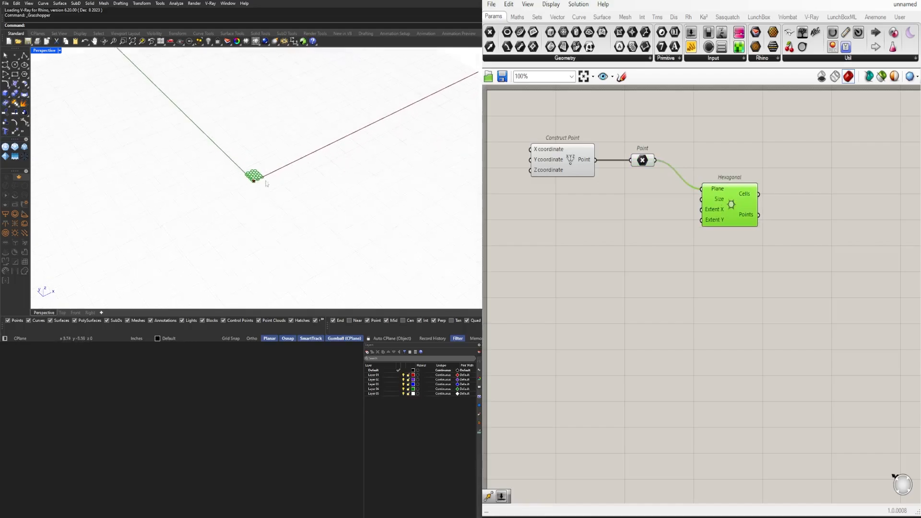
{"action": "scroll", "coordinate": [226, 175], "scroll_direction": "down", "scroll_amount": 4}
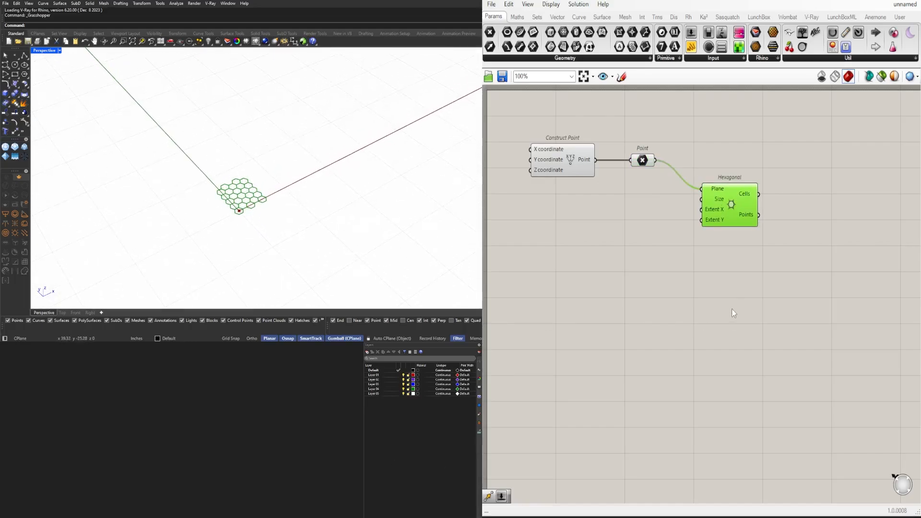
{"action": "left_click_drag", "start_coordinate": [731, 206], "coordinate": [733, 200]}
Add a number slider with the value 50 and connect it to the Size input of the Hexagonal component
{"action": "double_click", "coordinate": [618, 211]}
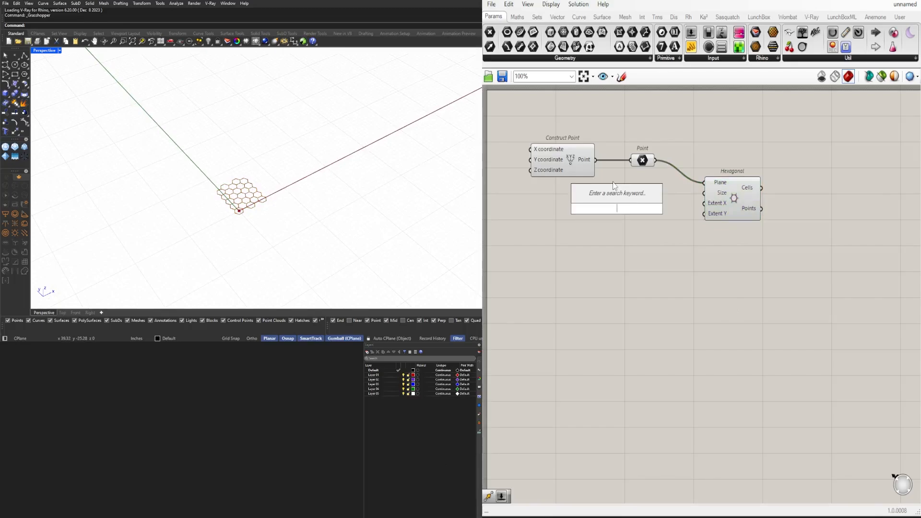
{"action": "type", "text": "50"}
{"action": "key", "text": "Return"}
{"action": "scroll", "coordinate": [622, 188], "scroll_direction": "up", "scroll_amount": 4}
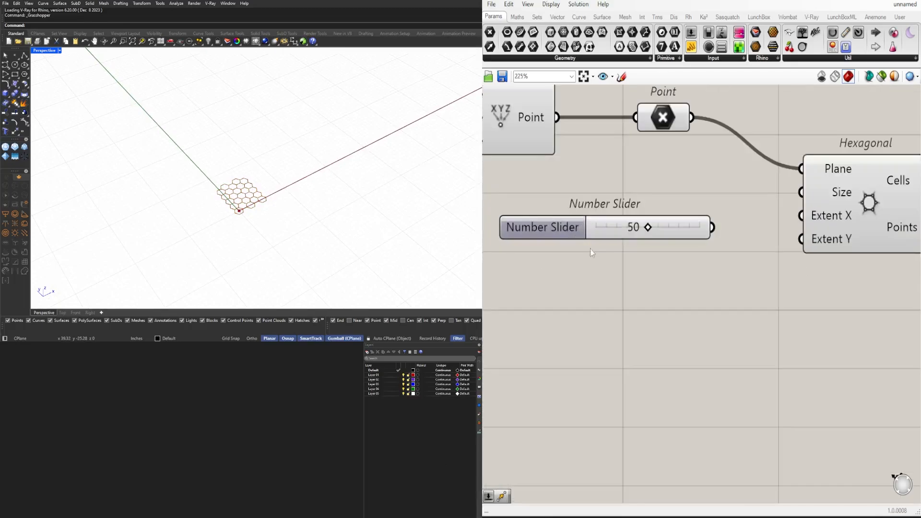
{"action": "left_click_drag", "start_coordinate": [590, 235], "coordinate": [570, 209]}
{"action": "left_click_drag", "start_coordinate": [691, 200], "coordinate": [816, 204]}
{"action": "scroll", "coordinate": [346, 146], "scroll_direction": "down", "scroll_amount": 5}
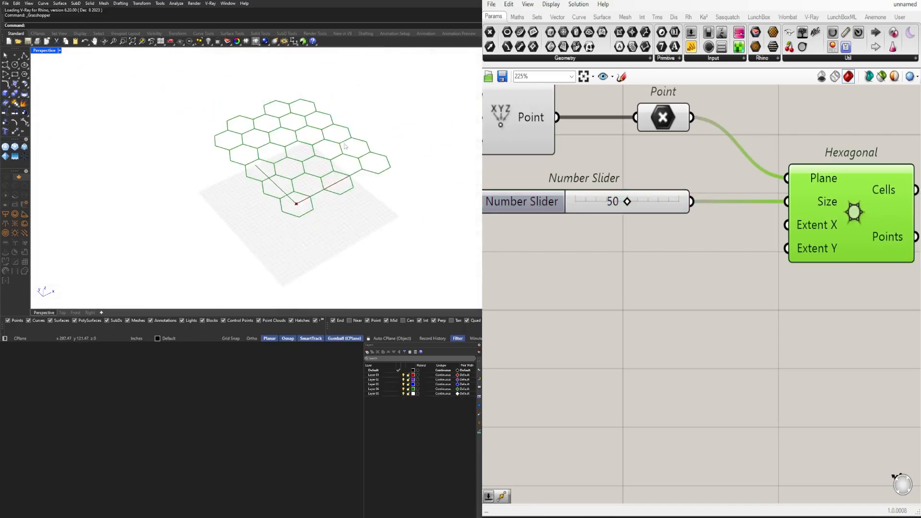
{"action": "scroll", "coordinate": [346, 146], "scroll_direction": "up", "scroll_amount": 3}
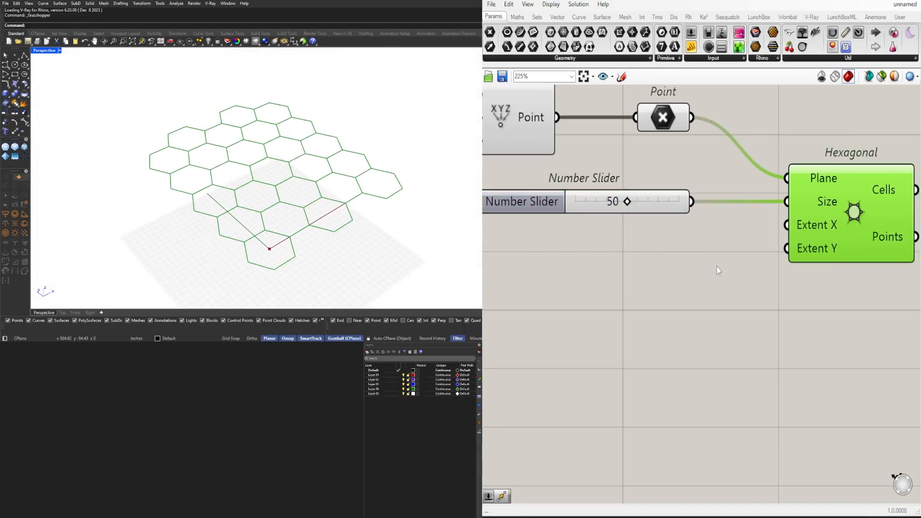
Add a number slider starting at 1, duplicate it, and connect the two sliders to Extent X and Extent Y
{"action": "double_click", "coordinate": [658, 280]}
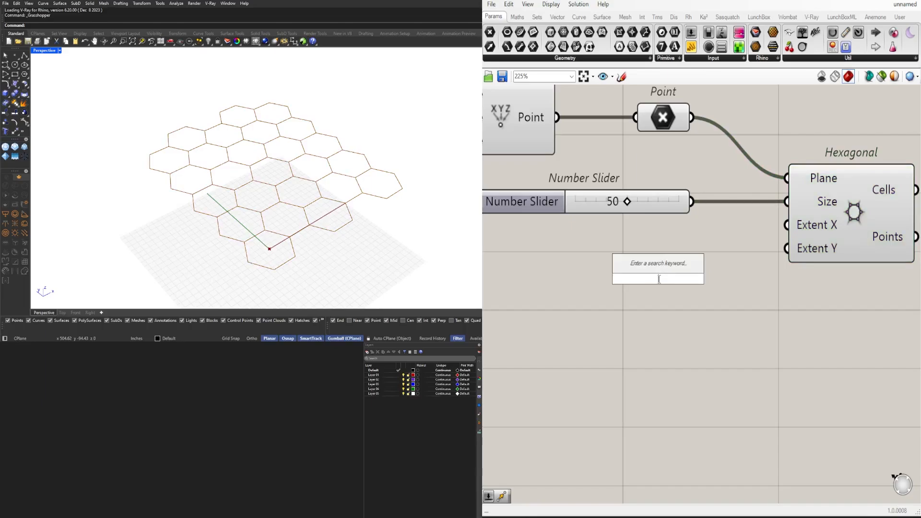
{"action": "type", "text": "1"}
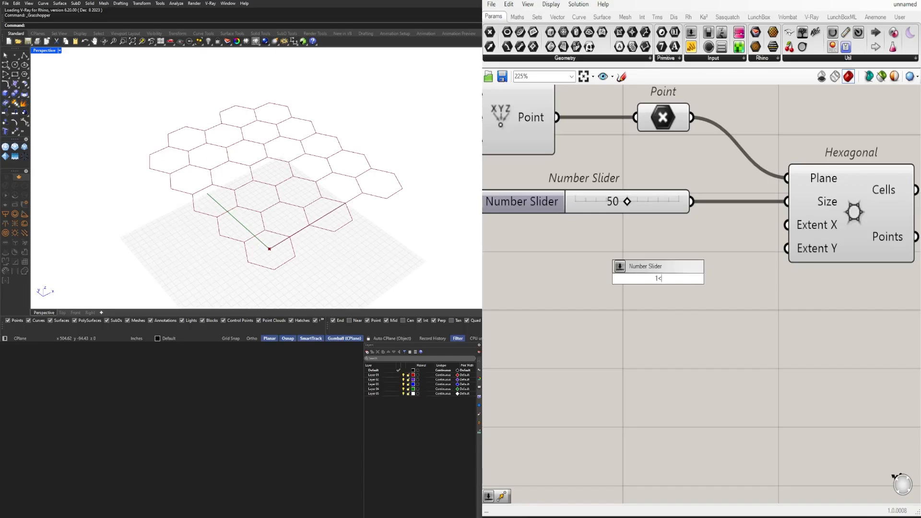
{"action": "type", "text": "<15"}
{"action": "key", "text": "Return"}
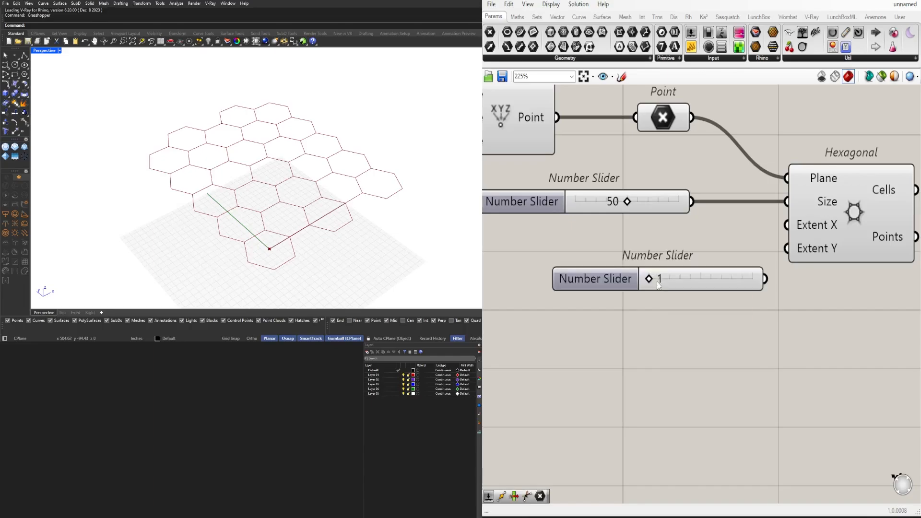
{"action": "scroll", "coordinate": [649, 272], "scroll_direction": "down", "scroll_amount": 1}
{"action": "left_click_drag", "start_coordinate": [649, 272], "coordinate": [580, 263]}
{"action": "left_click_drag", "start_coordinate": [723, 242], "coordinate": [800, 221]}
{"action": "left_click_drag", "start_coordinate": [722, 268], "coordinate": [801, 243]}
Set both the Extent X and Extent Y sliders to 4
{"action": "scroll", "coordinate": [621, 237], "scroll_direction": "up", "scroll_amount": 3}
{"action": "left_click_drag", "start_coordinate": [622, 243], "coordinate": [648, 259]}
{"action": "left_click_drag", "start_coordinate": [620, 287], "coordinate": [650, 286]}
{"action": "mouse_move", "coordinate": [662, 245]}
{"action": "left_mouse_down"}
{"action": "mouse_move", "coordinate": [666, 254]}
{"action": "mouse_move", "coordinate": [655, 252]}
{"action": "left_mouse_up"}
{"action": "scroll", "coordinate": [686, 326], "scroll_direction": "down", "scroll_amount": 4}
{"action": "right_click_drag", "start_coordinate": [780, 350], "coordinate": [650, 342]}
{"action": "left_click_drag", "start_coordinate": [707, 260], "coordinate": [693, 260]}
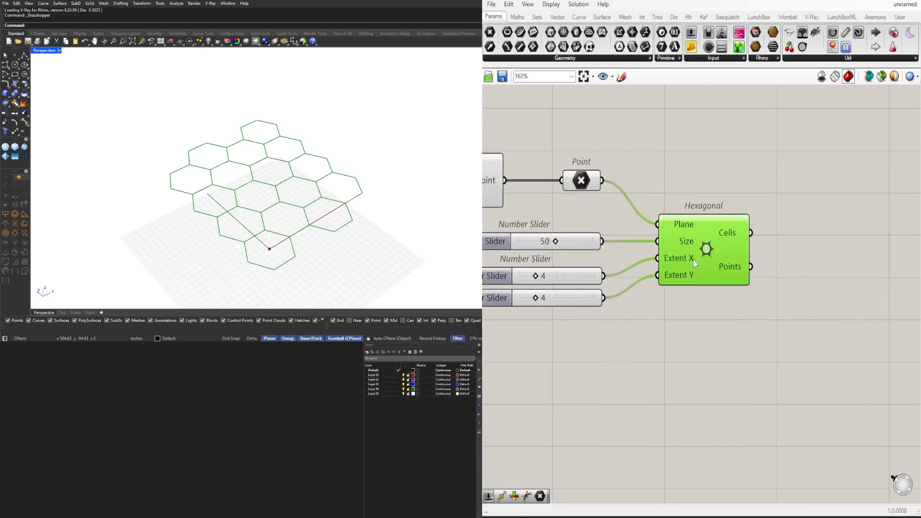
Examine the hexagonal grid in the viewport and the data tree of the Hexagonal component's Cells output
{"action": "scroll", "coordinate": [352, 172], "scroll_direction": "down", "scroll_amount": 1}
{"action": "scroll", "coordinate": [352, 172], "scroll_direction": "up", "scroll_amount": 1}
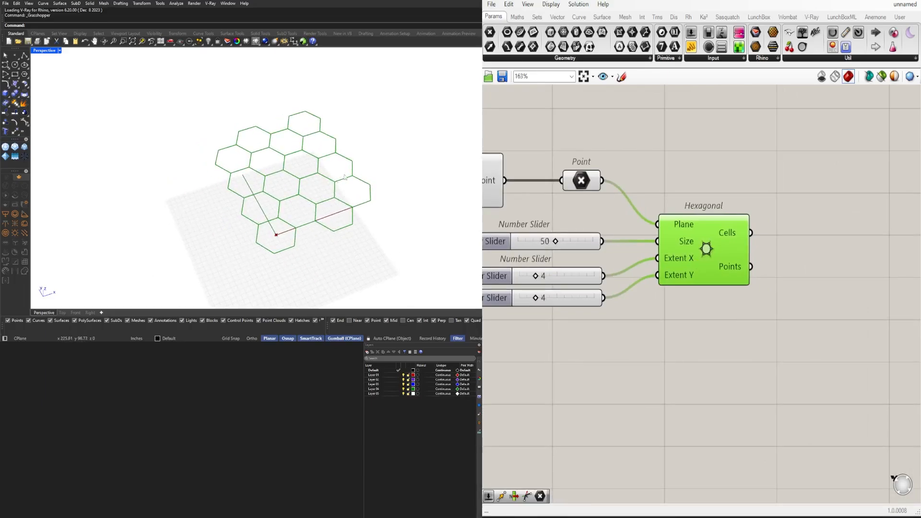
{"action": "left_click", "coordinate": [721, 398]}
{"action": "right_click_drag", "start_coordinate": [690, 281], "coordinate": [605, 232]}
{"action": "scroll", "coordinate": [605, 232], "scroll_direction": "down", "scroll_amount": 2}
{"action": "left_click", "coordinate": [632, 212]}
{"action": "scroll", "coordinate": [643, 209], "scroll_direction": "up", "scroll_amount": 1}
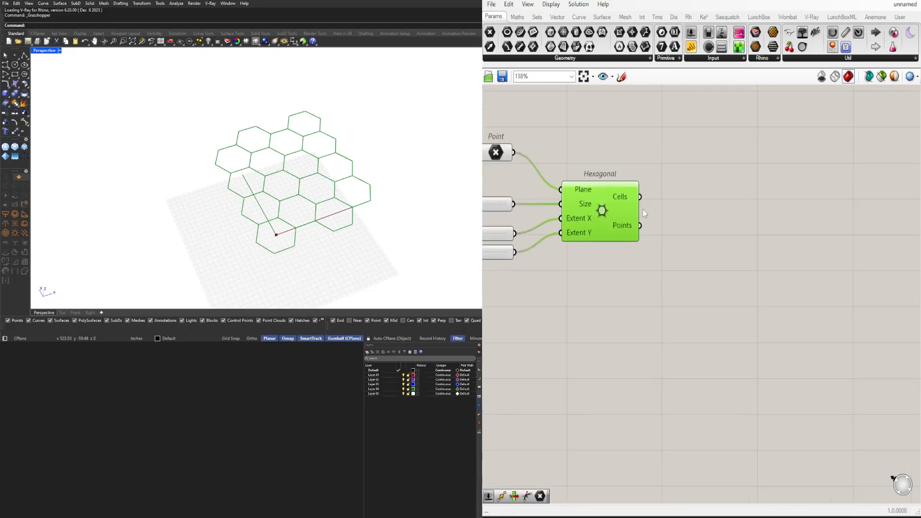
{"action": "left_click_drag", "start_coordinate": [635, 209], "coordinate": [646, 209]}
{"action": "mouse_move", "coordinate": [648, 212]}
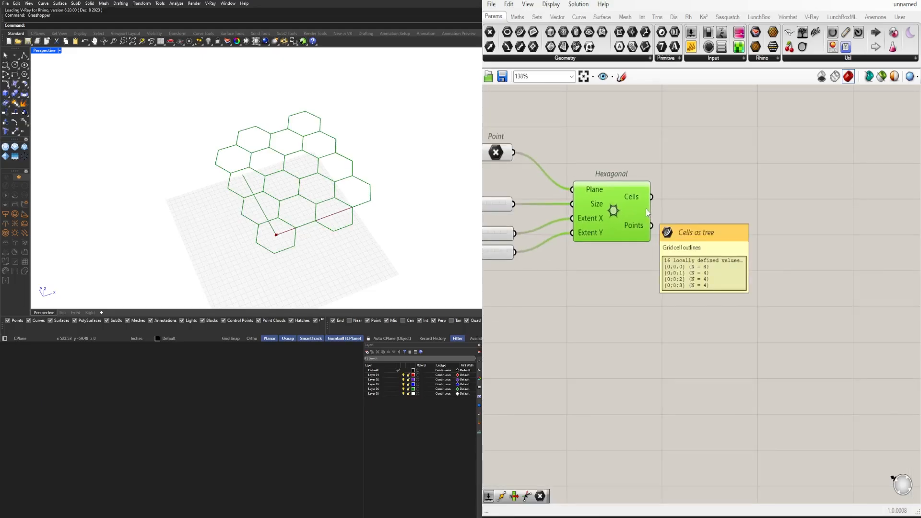
{"action": "left_click", "coordinate": [600, 298]}
{"action": "right_click_drag", "start_coordinate": [614, 278], "coordinate": [697, 272]}
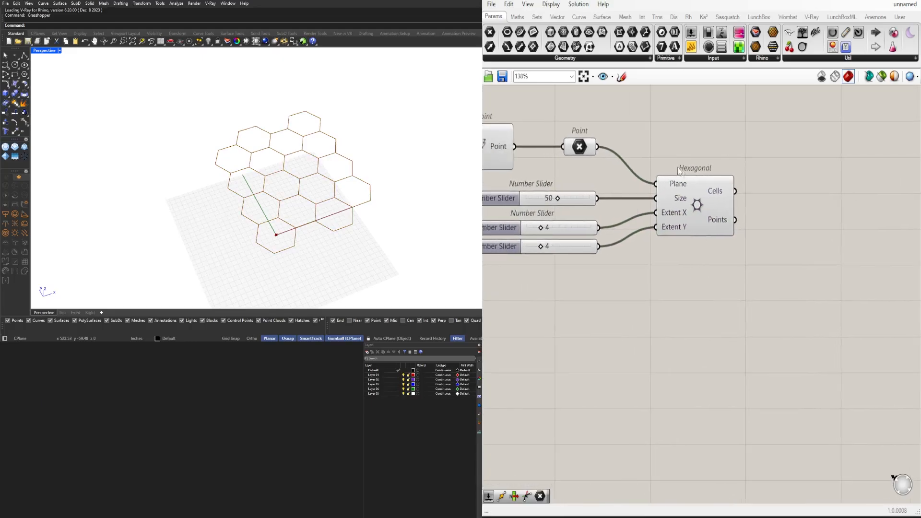
{"action": "right_click_drag", "start_coordinate": [629, 186], "coordinate": [703, 148]}
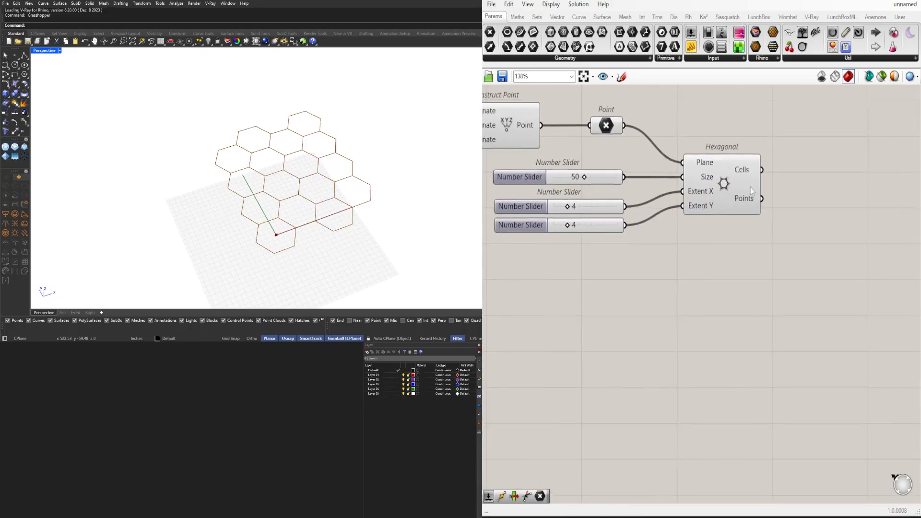
Add a Point parameter beside the Hexagonal component and feed it from the component's Points output
{"action": "left_click", "coordinate": [746, 199]}
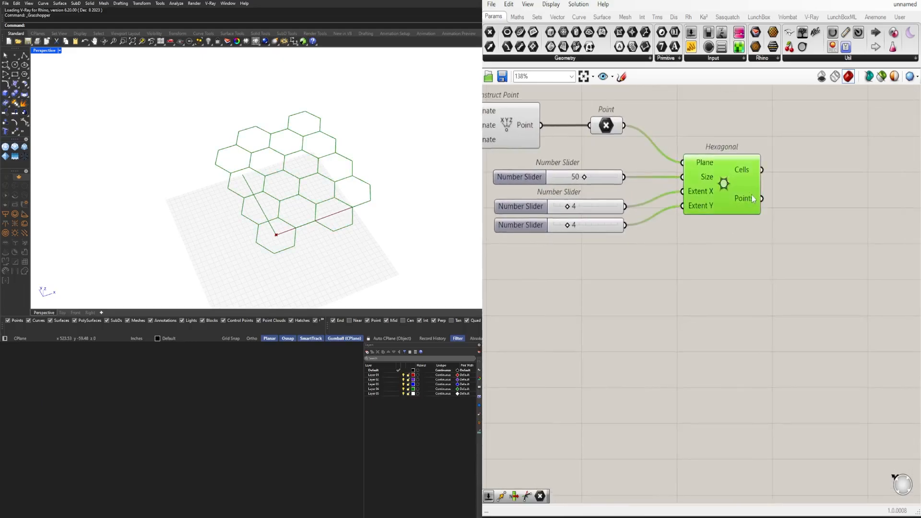
{"action": "right_click_drag", "start_coordinate": [731, 198], "coordinate": [642, 209]}
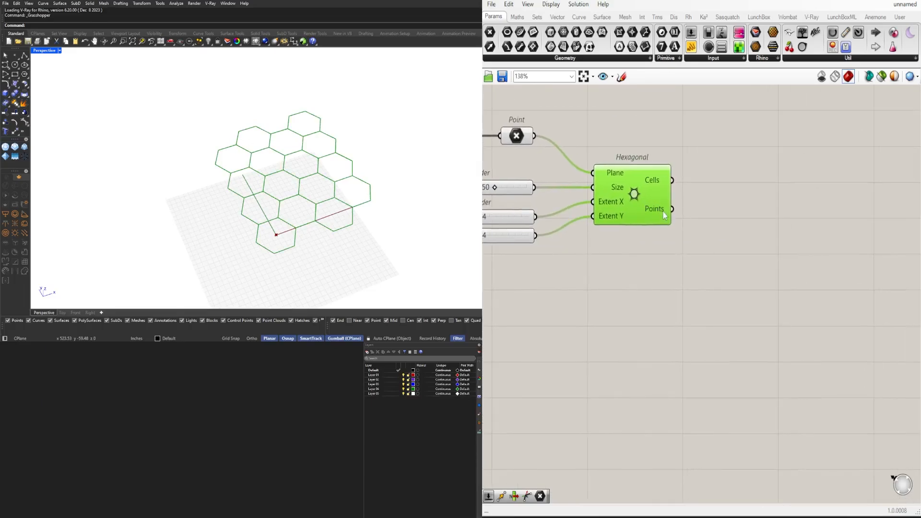
{"action": "double_click", "coordinate": [729, 224]}
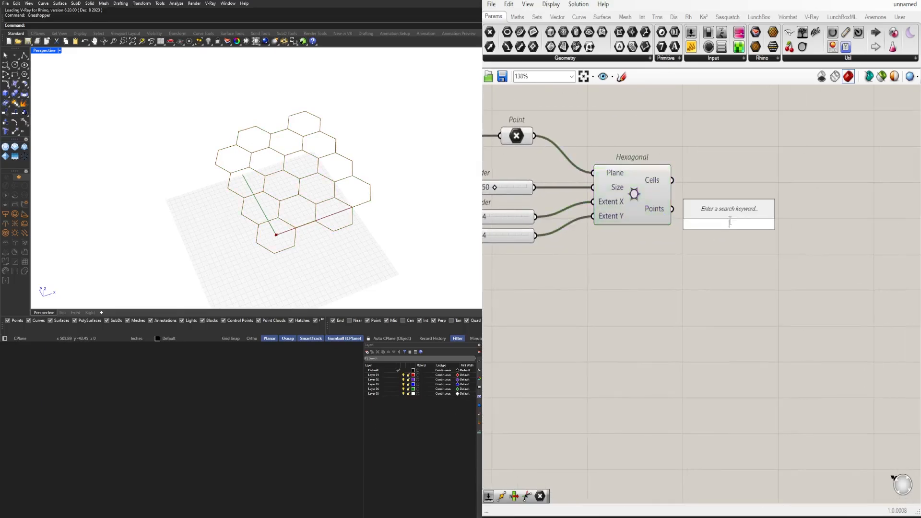
{"action": "type", "text": "POINT"}
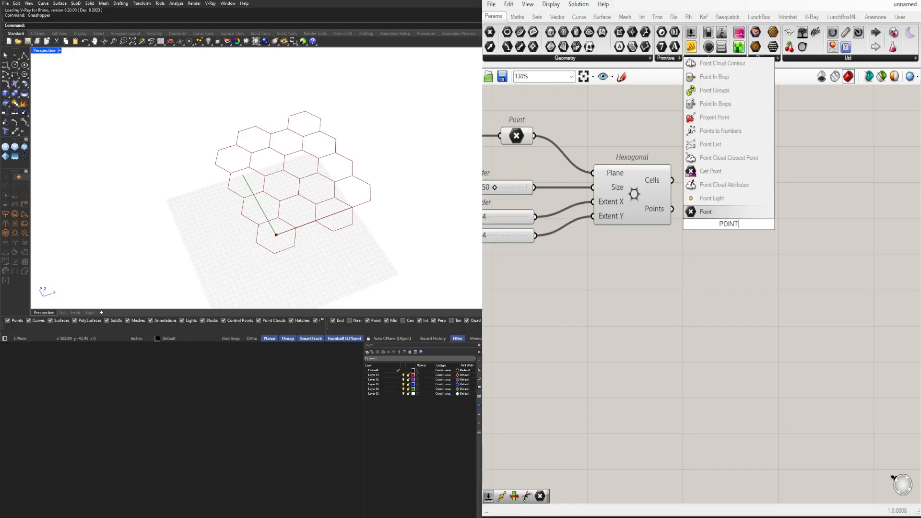
{"action": "left_click", "coordinate": [710, 214]}
{"action": "left_click_drag", "start_coordinate": [673, 209], "coordinate": [734, 213]}
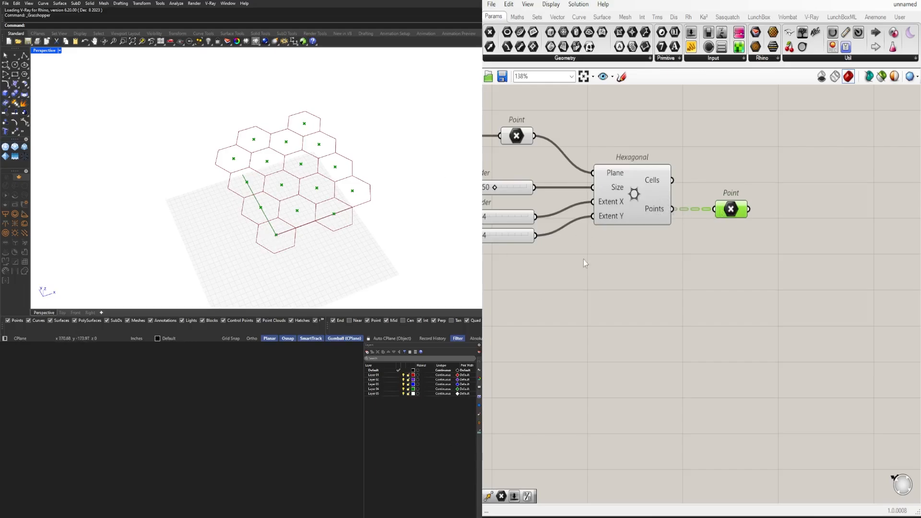
{"action": "left_click_drag", "start_coordinate": [725, 215], "coordinate": [738, 230]}
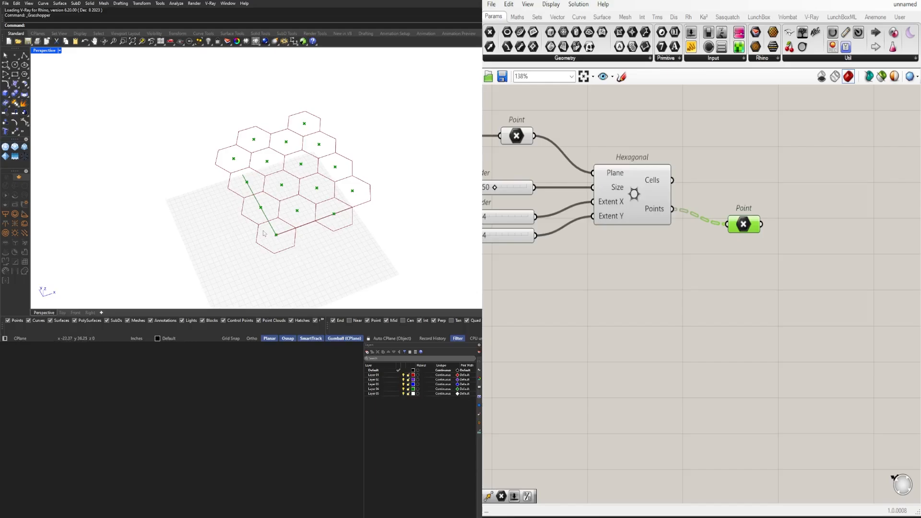
{"action": "left_click_drag", "start_coordinate": [739, 221], "coordinate": [740, 232]}
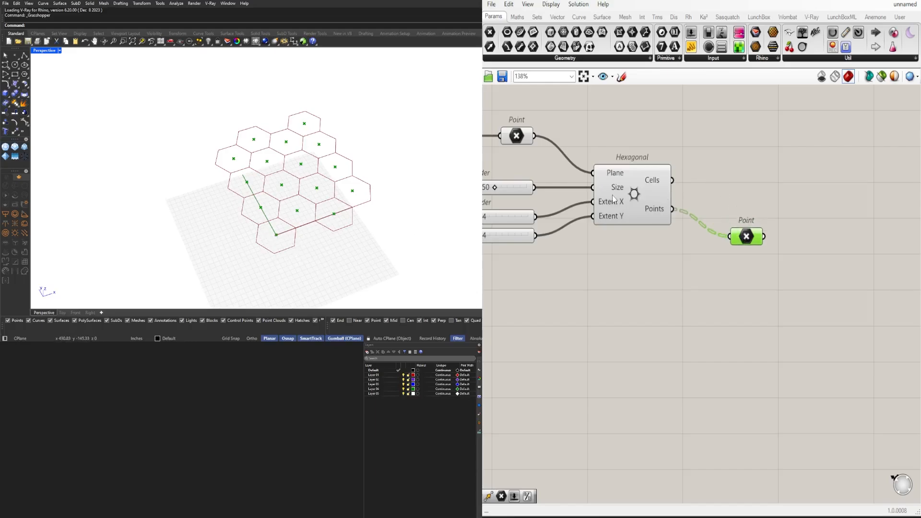
Add a Discontinuity component and connect the Hexagonal component's Cells output to its Curve input
{"action": "left_click", "coordinate": [613, 195]}
{"action": "right_click_drag", "start_coordinate": [748, 175], "coordinate": [782, 200]}
{"action": "left_click", "coordinate": [785, 205]}
{"action": "double_click", "coordinate": [784, 205]}
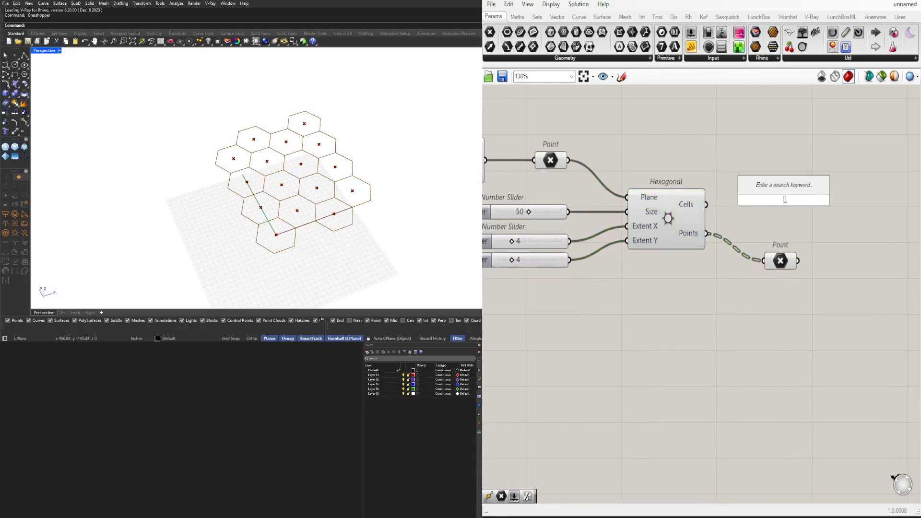
{"action": "type", "text": "DIS"}
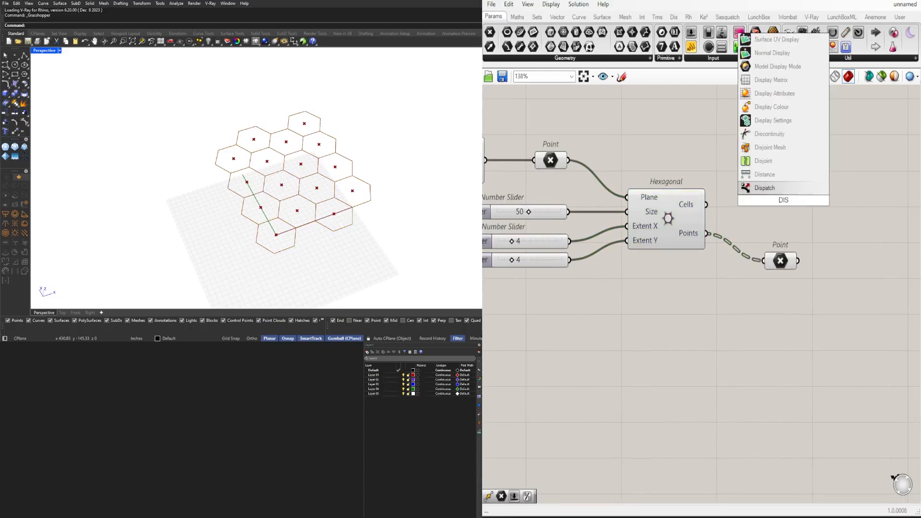
{"action": "left_click", "coordinate": [780, 135]}
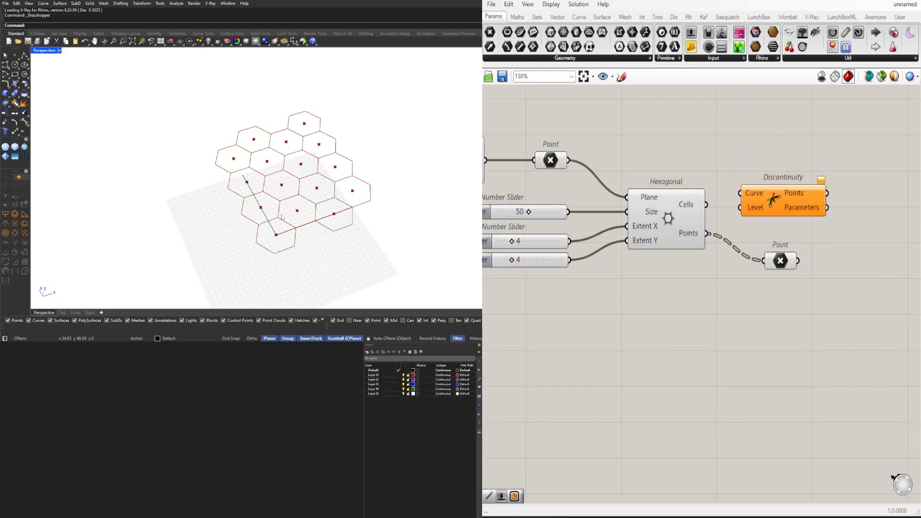
{"action": "left_click_drag", "start_coordinate": [706, 205], "coordinate": [755, 185]}
Add a two-point Line component, connecting Discontinuity Points to Start Point and the cell-centre Point parameter to End Point
{"action": "right_click_drag", "start_coordinate": [768, 248], "coordinate": [588, 255]}
{"action": "mouse_move", "coordinate": [618, 267]}
{"action": "left_mouse_down"}
{"action": "mouse_move", "coordinate": [633, 267]}
{"action": "mouse_move", "coordinate": [622, 257]}
{"action": "left_mouse_up"}
{"action": "double_click", "coordinate": [663, 249]}
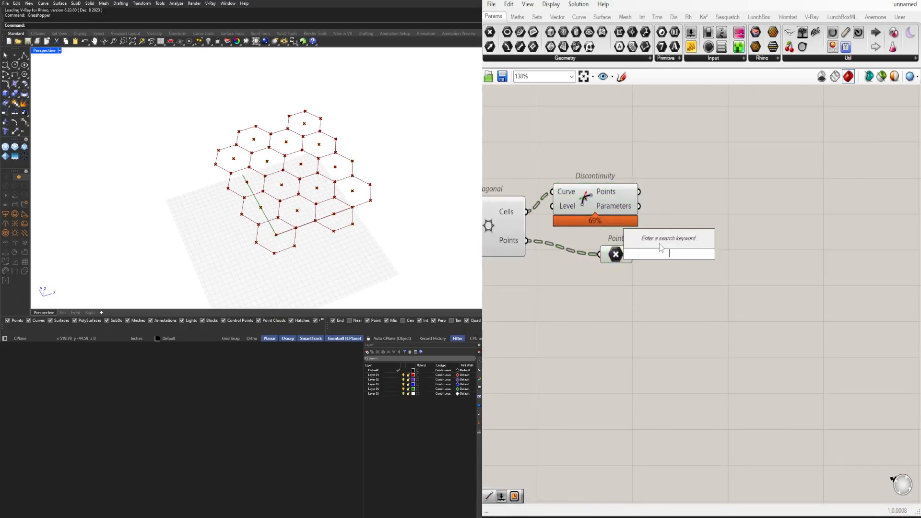
{"action": "type", "text": "LINE"}
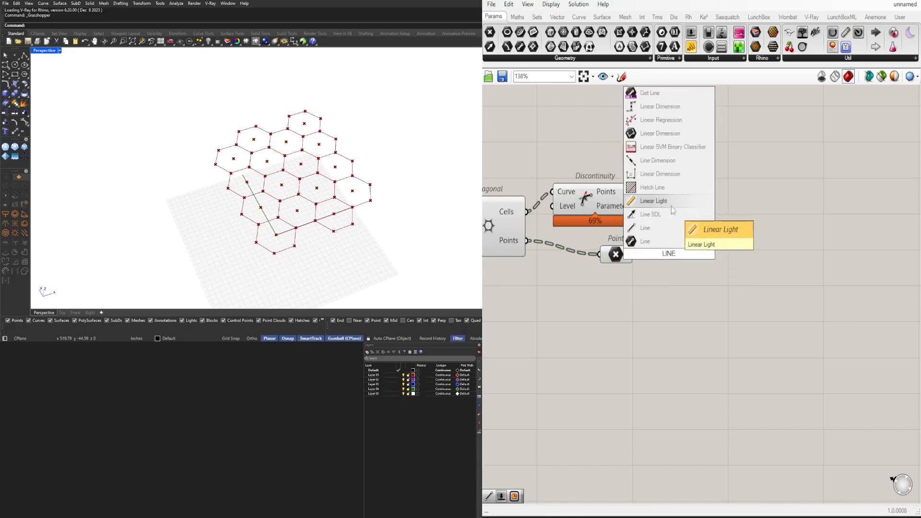
{"action": "left_click", "coordinate": [661, 226]}
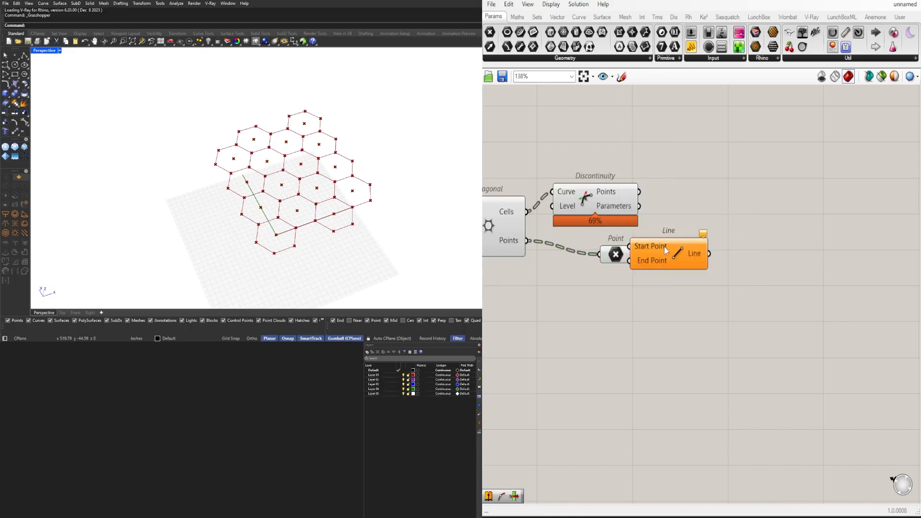
{"action": "left_click", "coordinate": [615, 198]}
{"action": "left_click_drag", "start_coordinate": [630, 258], "coordinate": [695, 243]}
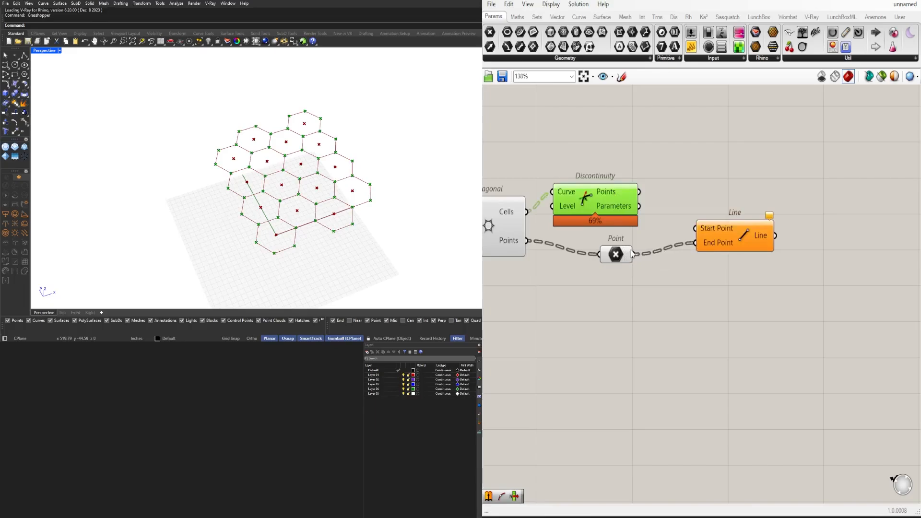
{"action": "left_click_drag", "start_coordinate": [643, 188], "coordinate": [710, 229]}
Space out the Discontinuity, Point and Line components and graft the Line's End Point input
{"action": "left_click_drag", "start_coordinate": [605, 202], "coordinate": [617, 223]}
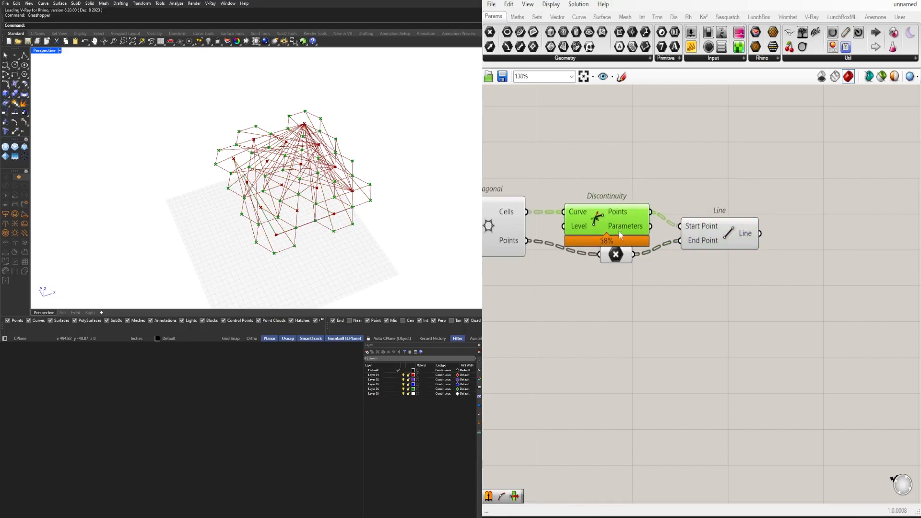
{"action": "left_click_drag", "start_coordinate": [619, 257], "coordinate": [639, 269]}
{"action": "left_click_drag", "start_coordinate": [723, 241], "coordinate": [733, 264]}
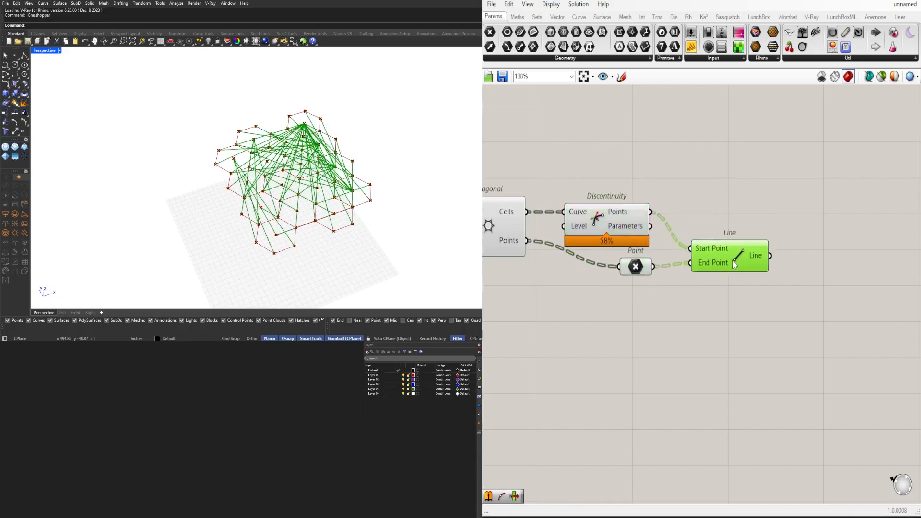
{"action": "right_click", "coordinate": [709, 268]}
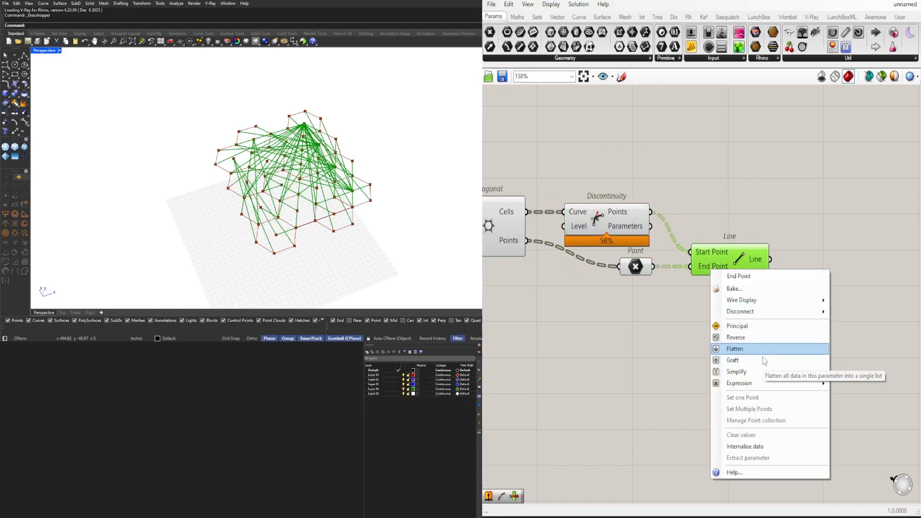
{"action": "left_click", "coordinate": [765, 360]}
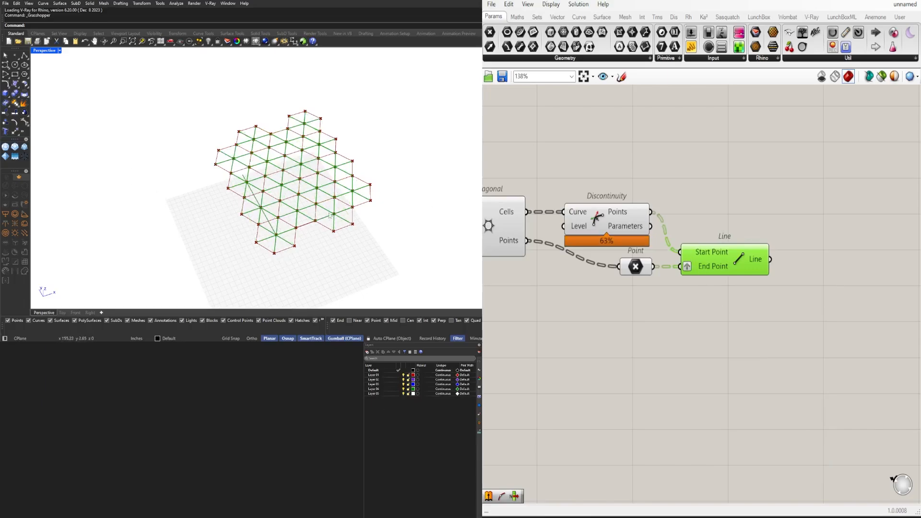
Add a List Item component above the Line and connect the Discontinuity's Points output to its List input
{"action": "scroll", "coordinate": [711, 269], "scroll_direction": "up", "scroll_amount": 3}
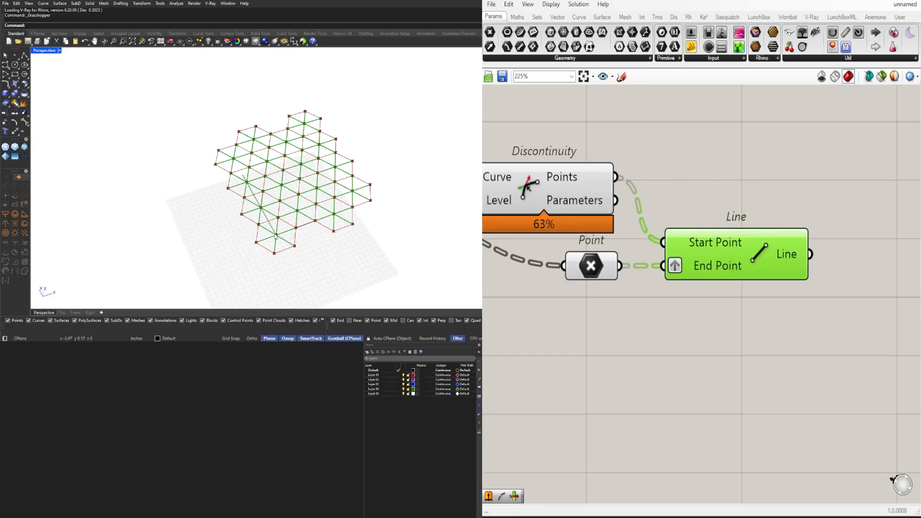
{"action": "scroll", "coordinate": [765, 272], "scroll_direction": "down", "scroll_amount": 3}
{"action": "left_click_drag", "start_coordinate": [642, 224], "coordinate": [634, 187]}
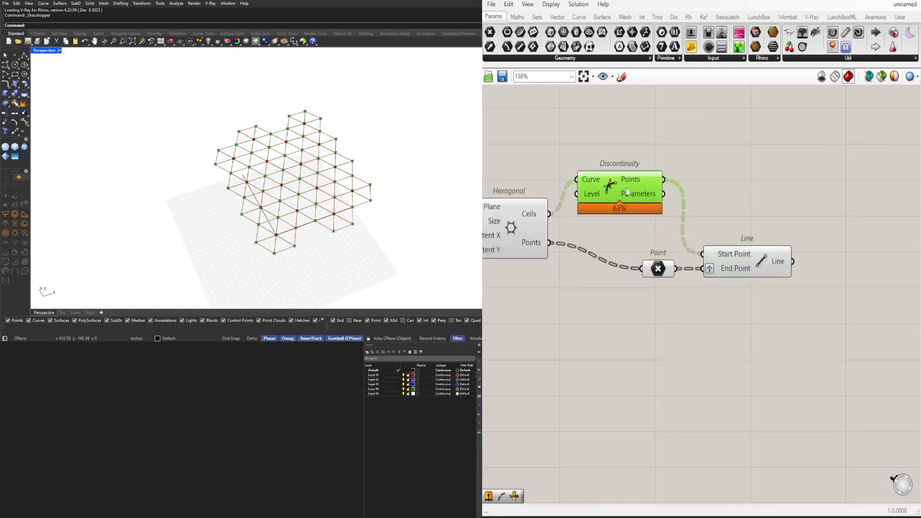
{"action": "double_click", "coordinate": [714, 132]}
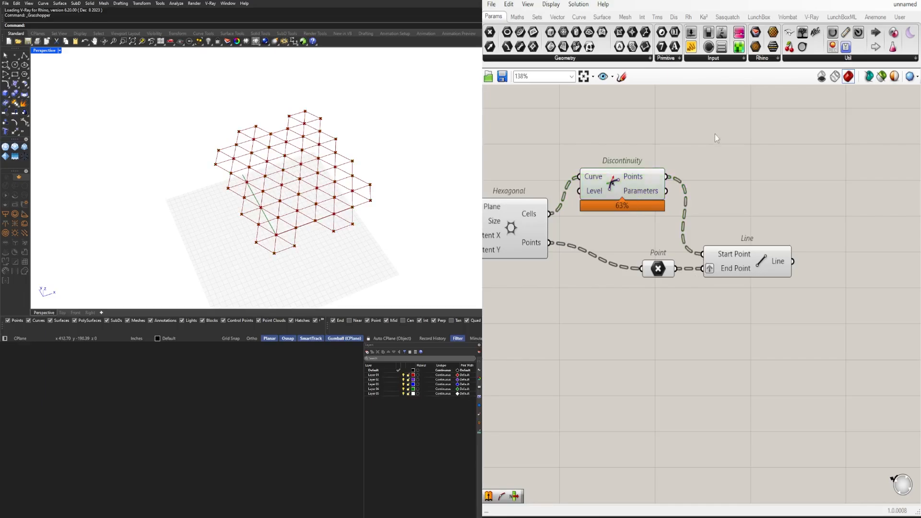
{"action": "type", "text": "ITEM"}
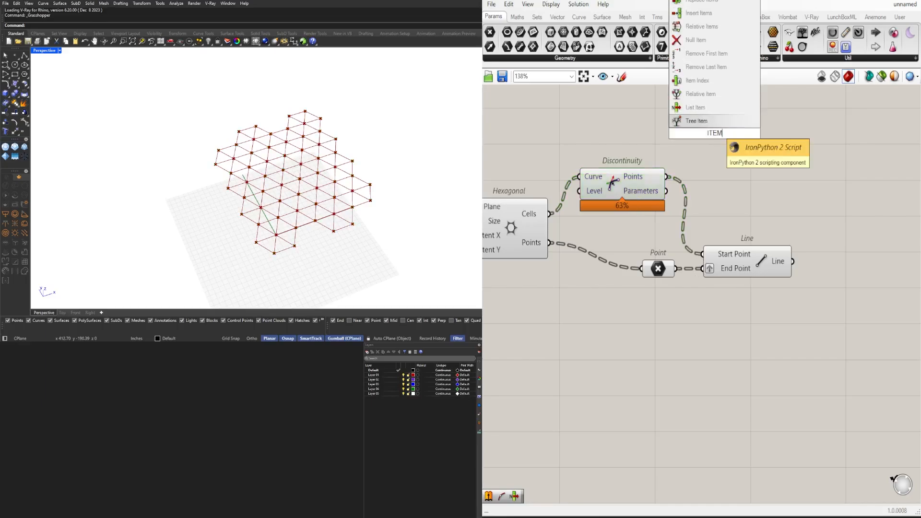
{"action": "left_click", "coordinate": [703, 108]}
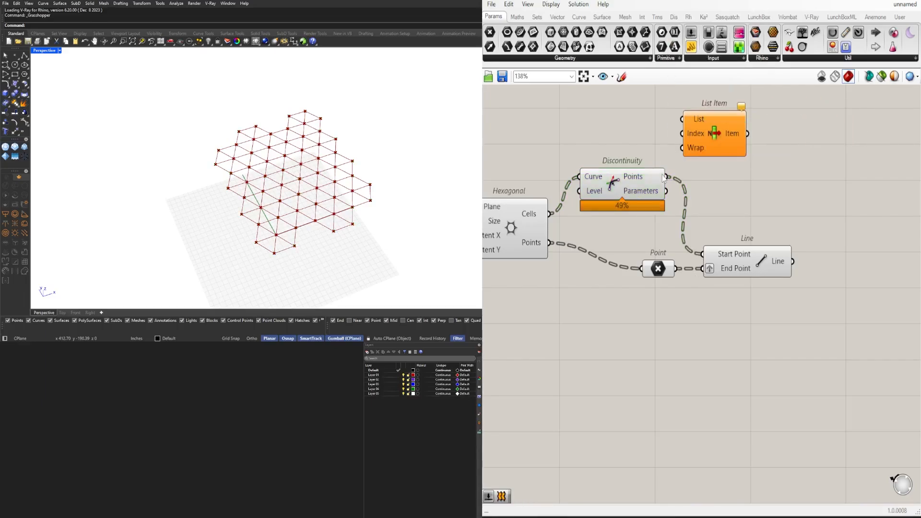
{"action": "left_click_drag", "start_coordinate": [665, 177], "coordinate": [683, 120]}
{"action": "left_click_drag", "start_coordinate": [728, 122], "coordinate": [791, 156]}
Add outputs to the List Item component so it provides i and +1 through +5
{"action": "scroll", "coordinate": [793, 154], "scroll_direction": "up", "scroll_amount": 5}
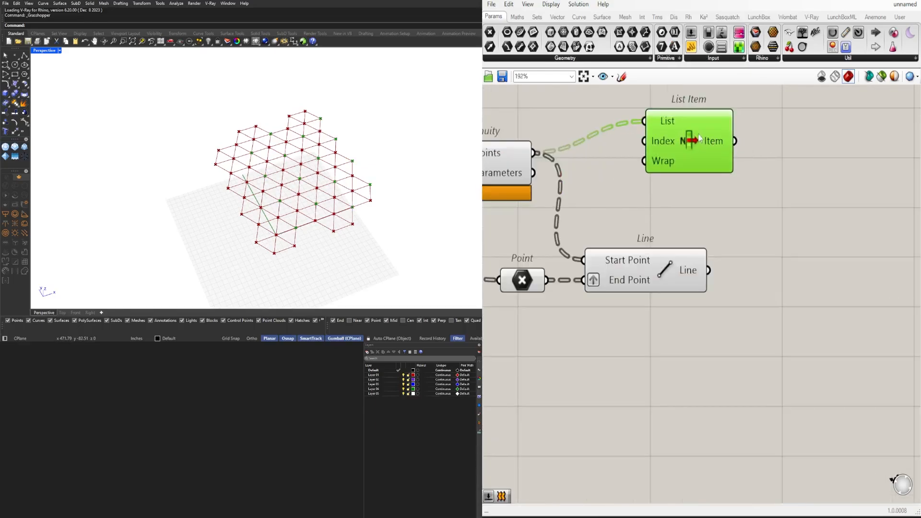
{"action": "right_click_drag", "start_coordinate": [708, 149], "coordinate": [702, 258]}
{"action": "scroll", "coordinate": [694, 310], "scroll_direction": "up", "scroll_amount": 1}
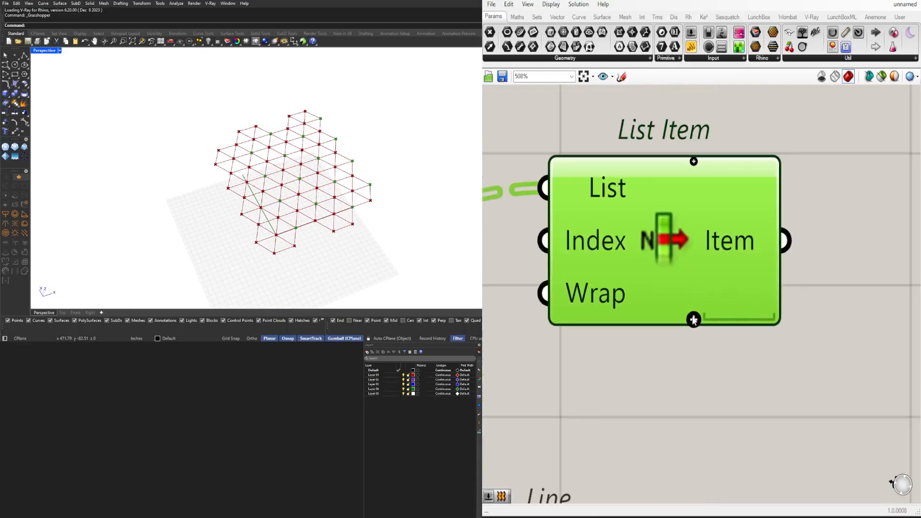
{"action": "left_click", "coordinate": [693, 320]}
{"action": "left_click", "coordinate": [693, 320]}
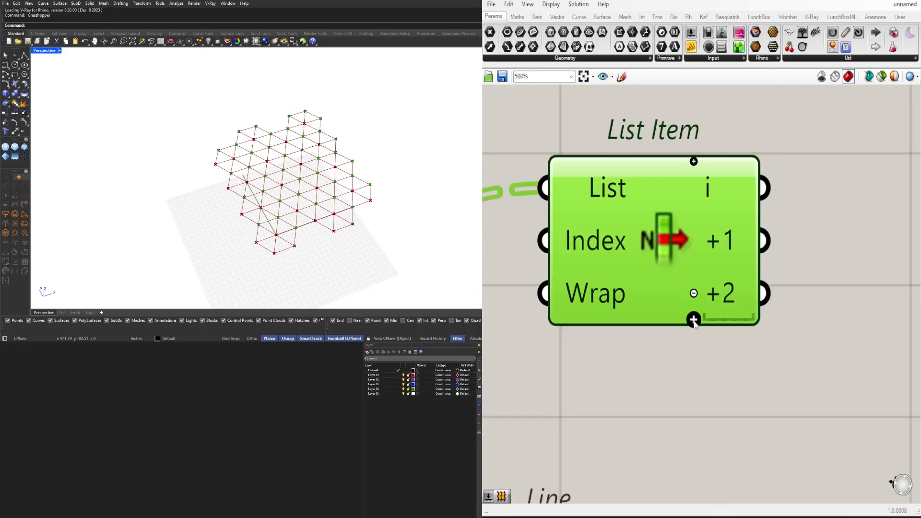
{"action": "left_click", "coordinate": [693, 320]}
{"action": "left_click", "coordinate": [696, 356]}
{"action": "left_click", "coordinate": [693, 346]}
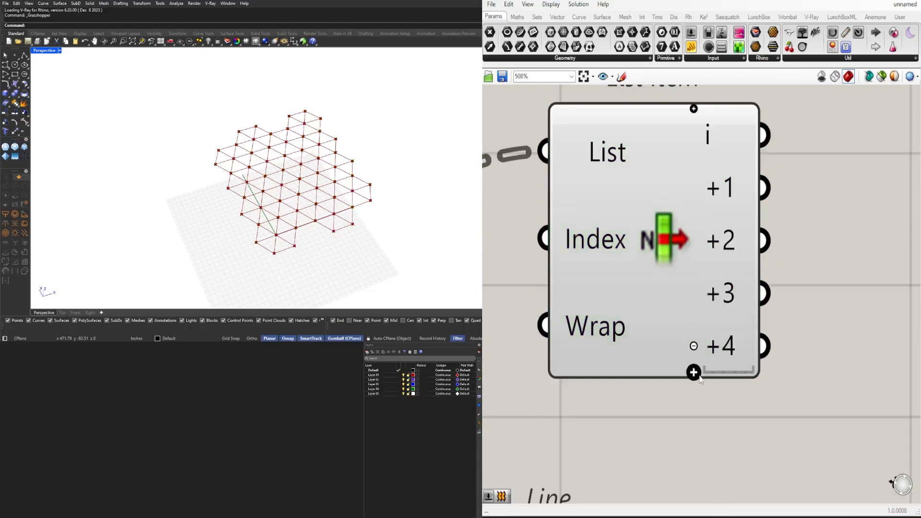
{"action": "left_click", "coordinate": [692, 370]}
Rearrange the components and replace the Line's Start Point source with List Item outputs i, +2 and +4
{"action": "scroll", "coordinate": [670, 252], "scroll_direction": "down", "scroll_amount": 3}
{"action": "scroll", "coordinate": [668, 238], "scroll_direction": "down", "scroll_amount": 3}
{"action": "left_click_drag", "start_coordinate": [668, 238], "coordinate": [647, 286]}
{"action": "scroll", "coordinate": [652, 274], "scroll_direction": "down", "scroll_amount": 2}
{"action": "left_click_drag", "start_coordinate": [679, 371], "coordinate": [560, 328]}
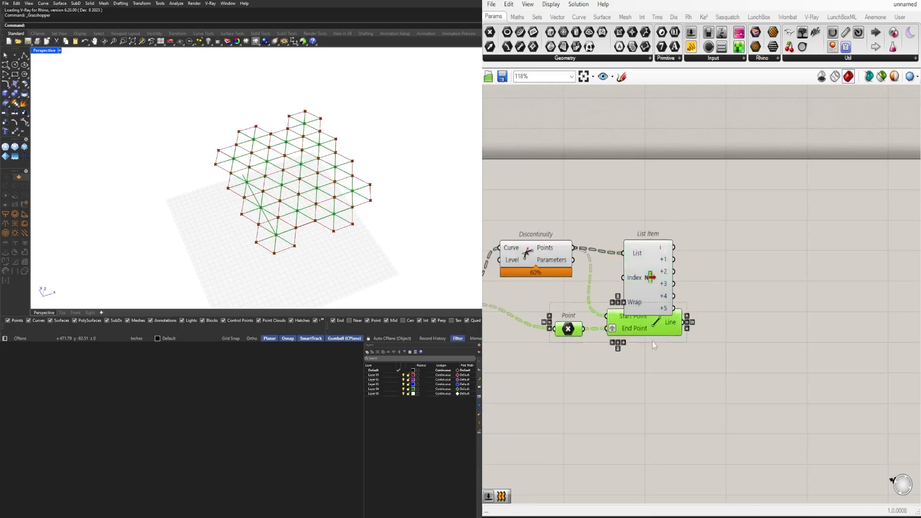
{"action": "left_click_drag", "start_coordinate": [634, 328], "coordinate": [731, 367]}
{"action": "left_click", "coordinate": [719, 301]}
{"action": "left_click_drag", "start_coordinate": [632, 259], "coordinate": [768, 307]}
{"action": "left_click_drag", "start_coordinate": [685, 267], "coordinate": [739, 309], "text": "shift"}
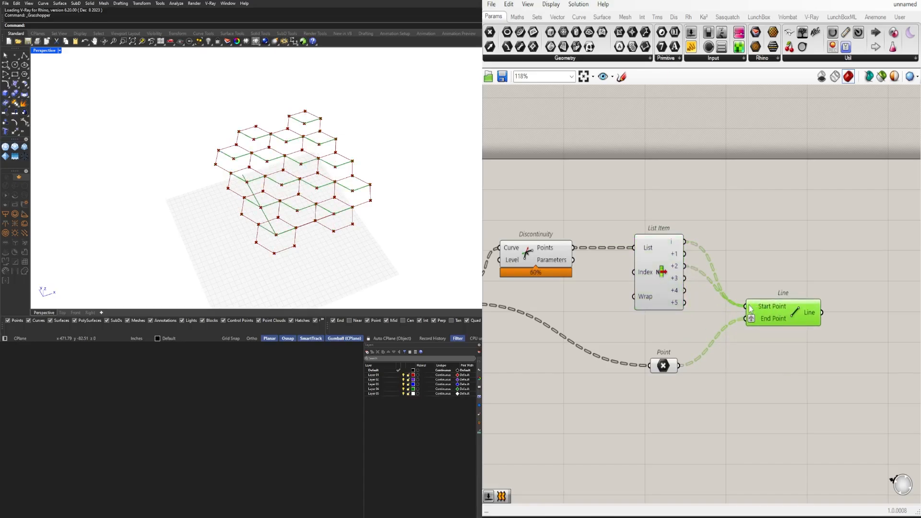
{"action": "left_click_drag", "start_coordinate": [685, 291], "coordinate": [749, 309], "text": "shift"}
{"action": "left_click", "coordinate": [778, 248]}
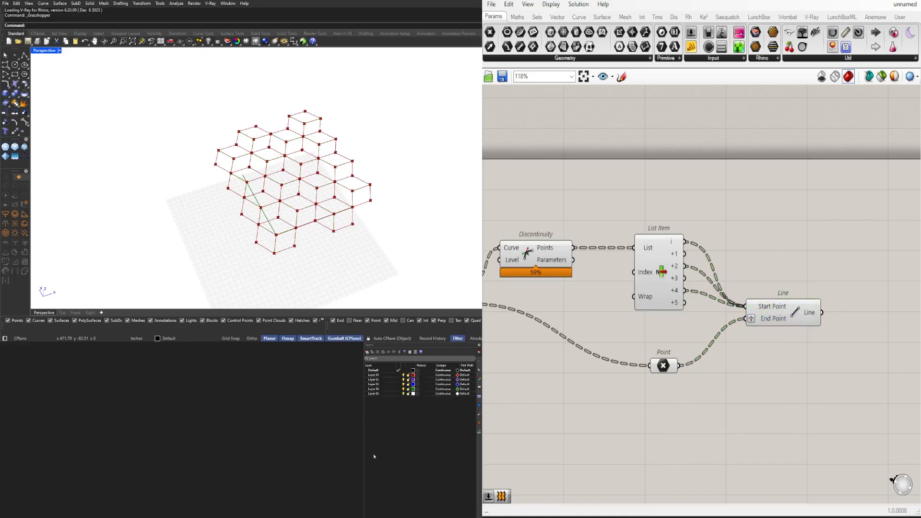
Set the slider for the Hexagonal component's Size input to 71
{"action": "right_click_drag", "start_coordinate": [312, 206], "coordinate": [274, 247]}
{"action": "scroll", "coordinate": [287, 213], "scroll_direction": "up", "scroll_amount": 5}
{"action": "scroll", "coordinate": [287, 226], "scroll_direction": "down", "scroll_amount": 4}
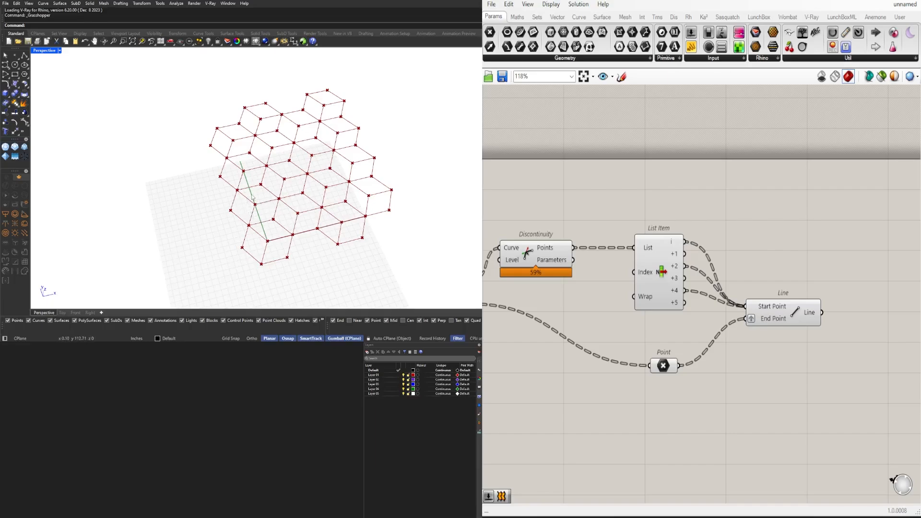
{"action": "right_click_drag", "start_coordinate": [629, 330], "coordinate": [798, 322]}
{"action": "scroll", "coordinate": [798, 322], "scroll_direction": "down", "scroll_amount": 2}
{"action": "scroll", "coordinate": [661, 304], "scroll_direction": "up", "scroll_amount": 5}
{"action": "right_click_drag", "start_coordinate": [574, 284], "coordinate": [563, 331]}
{"action": "left_click_drag", "start_coordinate": [559, 333], "coordinate": [586, 332]}
Set the Extent X slider to 8 and the Extent Y slider to 9
{"action": "scroll", "coordinate": [600, 389], "scroll_direction": "down", "scroll_amount": 2}
{"action": "scroll", "coordinate": [559, 376], "scroll_direction": "up", "scroll_amount": 3}
{"action": "left_click_drag", "start_coordinate": [583, 382], "coordinate": [620, 383]}
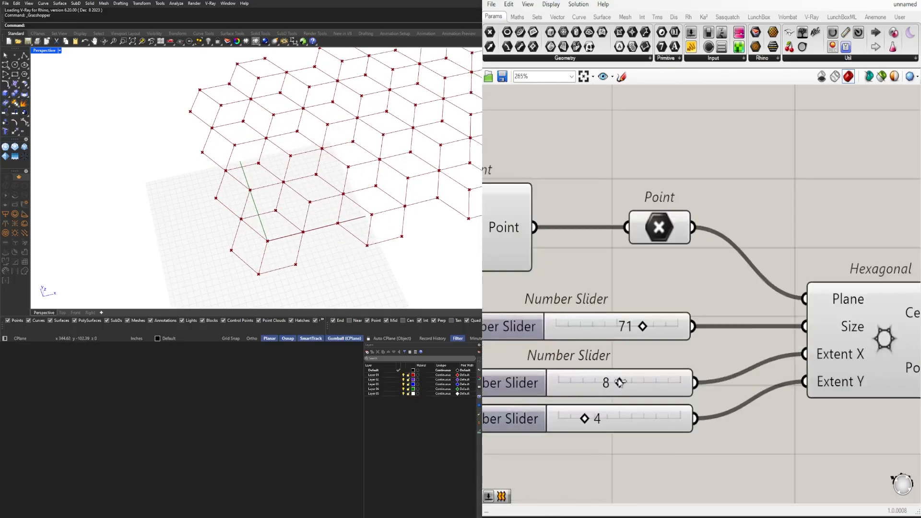
{"action": "left_click_drag", "start_coordinate": [590, 418], "coordinate": [628, 418]}
Examine the enlarged hexagonal line pattern in the viewport and the component chain that generates it
{"action": "scroll", "coordinate": [226, 219], "scroll_direction": "down", "scroll_amount": 12}
{"action": "scroll", "coordinate": [259, 188], "scroll_direction": "up", "scroll_amount": 7}
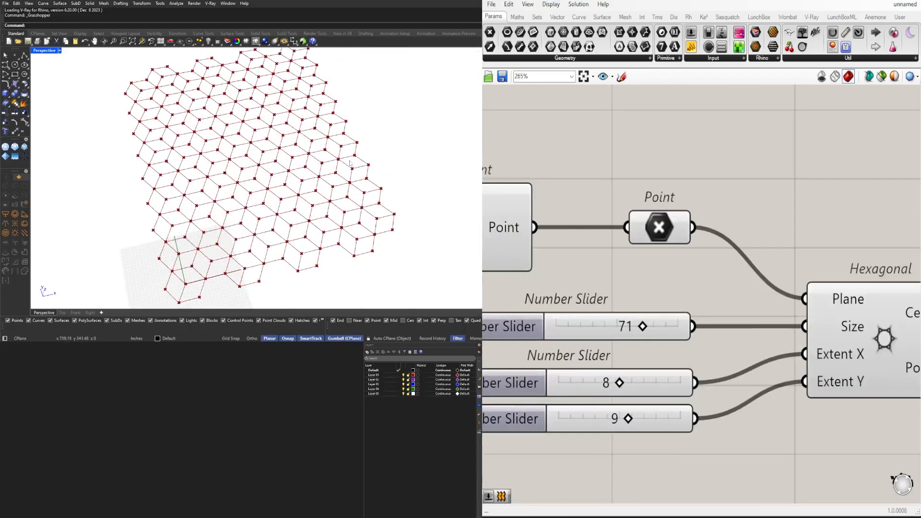
{"action": "right_click_drag", "start_coordinate": [205, 175], "coordinate": [203, 187]}
{"action": "right_click_drag", "start_coordinate": [218, 134], "coordinate": [306, 196]}
{"action": "scroll", "coordinate": [304, 188], "scroll_direction": "down", "scroll_amount": 4}
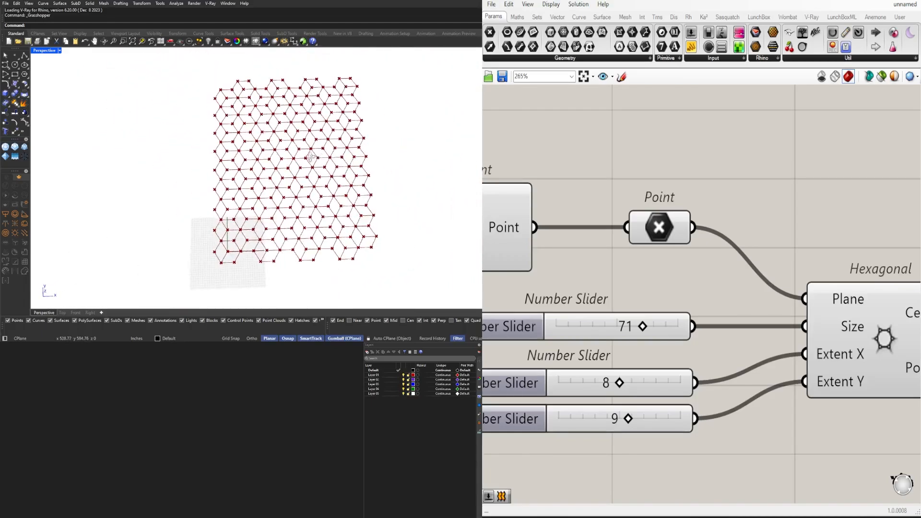
{"action": "right_click_drag", "start_coordinate": [311, 160], "coordinate": [312, 166]}
{"action": "scroll", "coordinate": [695, 206], "scroll_direction": "down", "scroll_amount": 3}
{"action": "right_click_drag", "start_coordinate": [844, 225], "coordinate": [595, 271]}
{"action": "scroll", "coordinate": [604, 287], "scroll_direction": "down", "scroll_amount": 4}
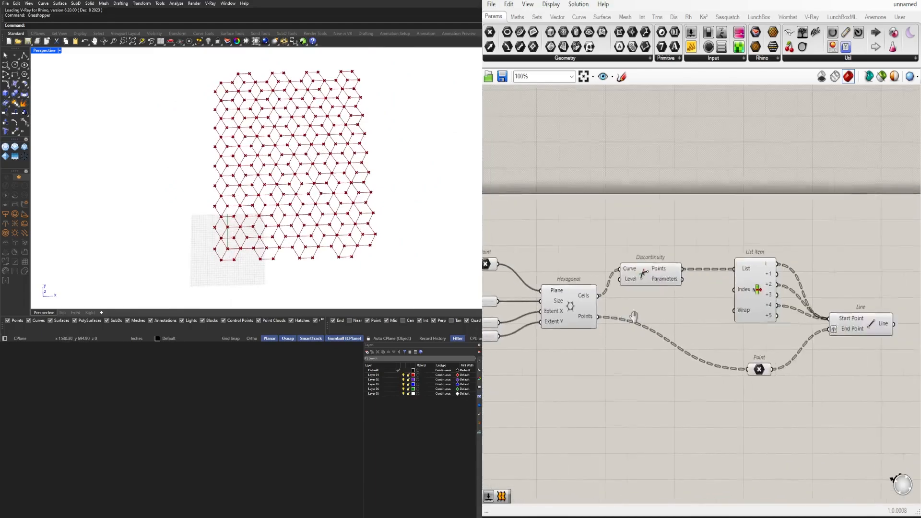
Move the Point parameter up beneath List Item and shift the Line component closer to it
{"action": "left_click_drag", "start_coordinate": [734, 357], "coordinate": [732, 336]}
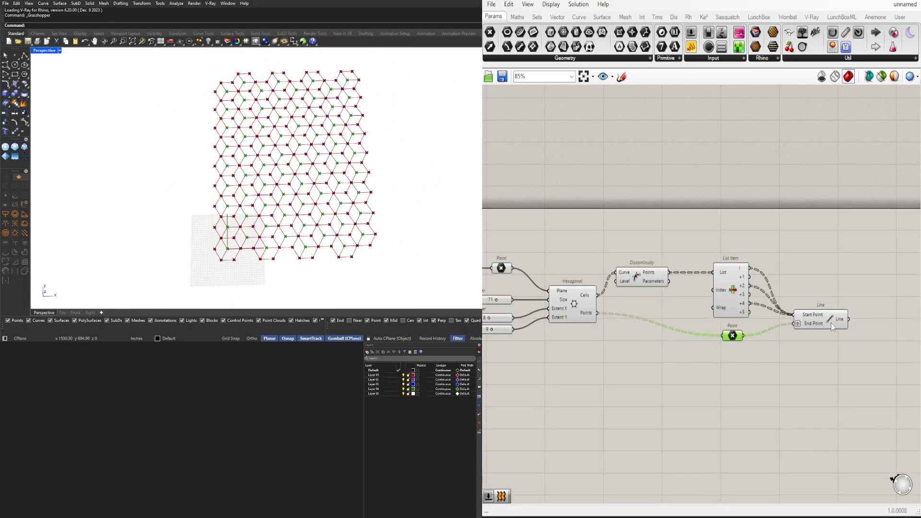
{"action": "left_click_drag", "start_coordinate": [831, 323], "coordinate": [826, 322]}
{"action": "scroll", "coordinate": [297, 178], "scroll_direction": "up", "scroll_amount": 6}
{"action": "left_click", "coordinate": [773, 197]}
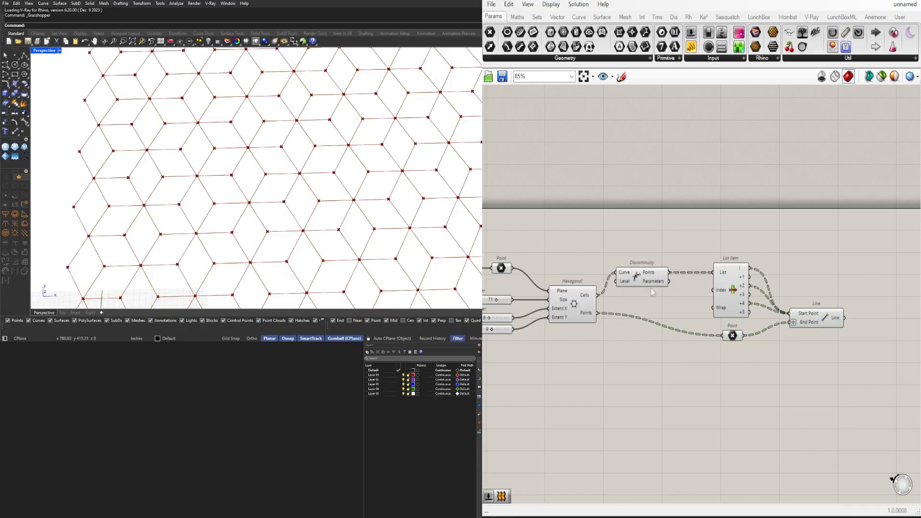
Examine which segments of the hexagonal pattern in the Rhino viewport come from the Line component
{"action": "right_click_drag", "start_coordinate": [651, 288], "coordinate": [669, 249]}
{"action": "left_click", "coordinate": [846, 284]}
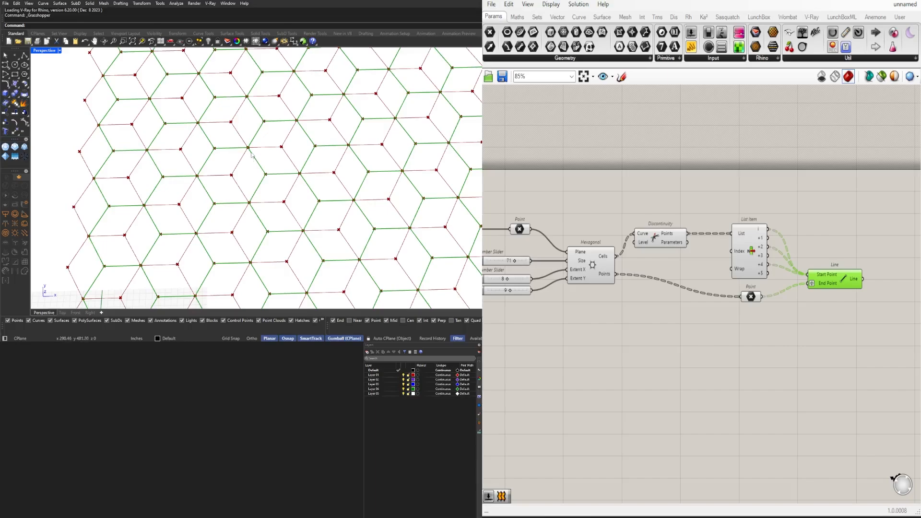
{"action": "scroll", "coordinate": [240, 178], "scroll_direction": "down", "scroll_amount": 6}
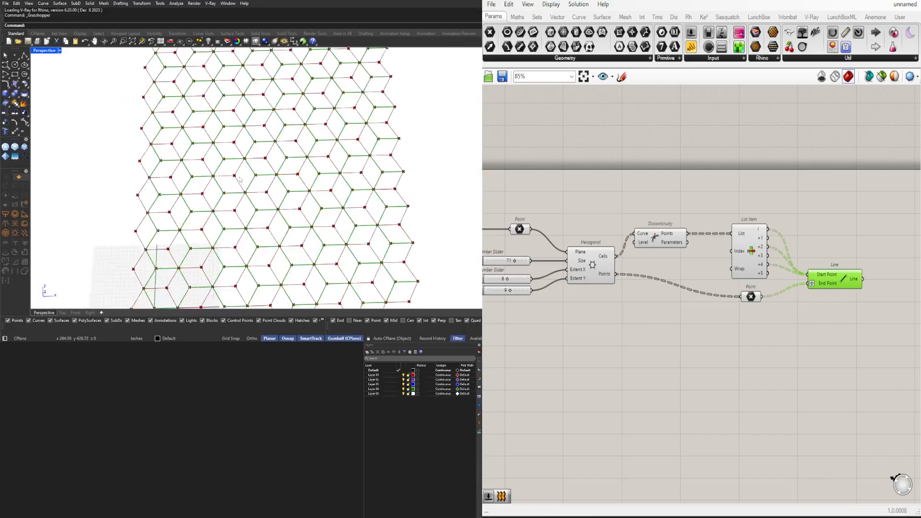
{"action": "left_click", "coordinate": [657, 379]}
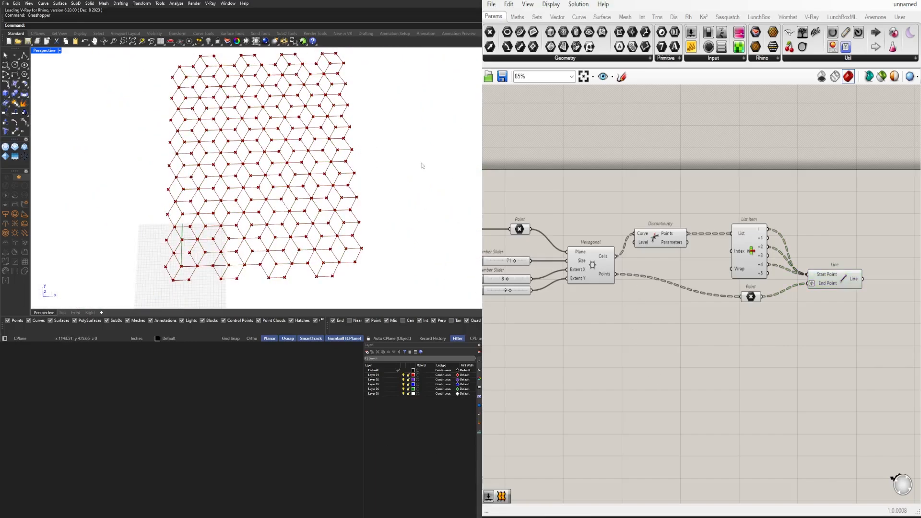
Align the Point, Discontinuity and Line components so their connecting wires run straighter
{"action": "right_click_drag", "start_coordinate": [568, 300], "coordinate": [498, 270]}
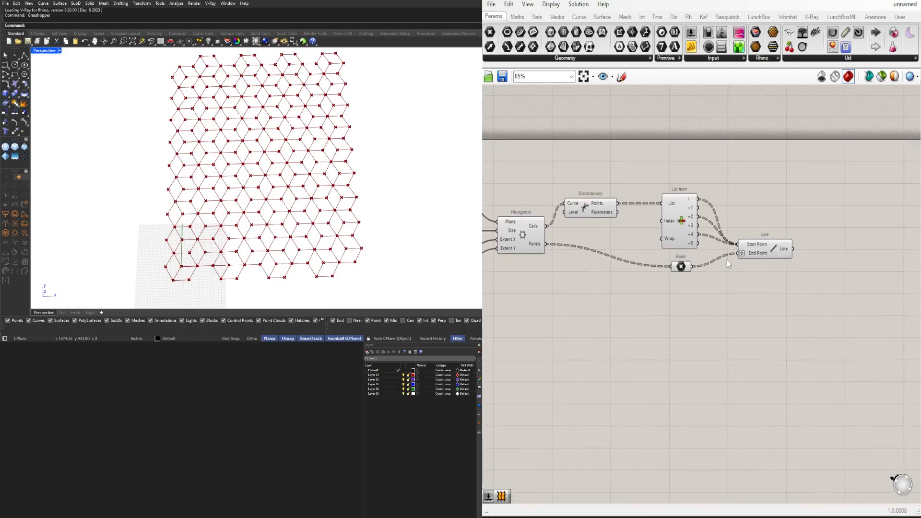
{"action": "left_click", "coordinate": [681, 261]}
{"action": "left_click_drag", "start_coordinate": [599, 215], "coordinate": [621, 214]}
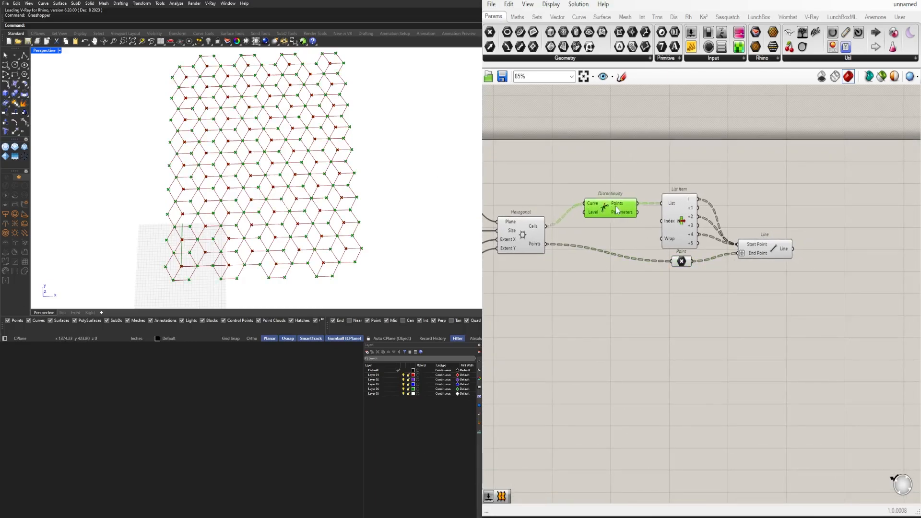
{"action": "left_click", "coordinate": [822, 307]}
{"action": "left_click_drag", "start_coordinate": [773, 248], "coordinate": [780, 255]}
{"action": "left_click", "coordinate": [786, 306]}
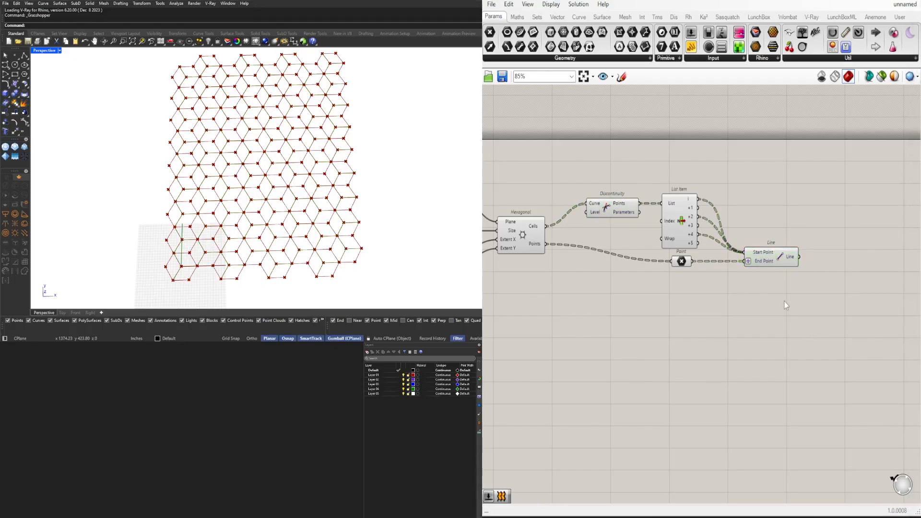
Add a Rotate component that rotates an object in a plane and feed the Line output into its Geometry input
{"action": "right_click_drag", "start_coordinate": [787, 307], "coordinate": [718, 309]}
{"action": "double_click", "coordinate": [719, 309]}
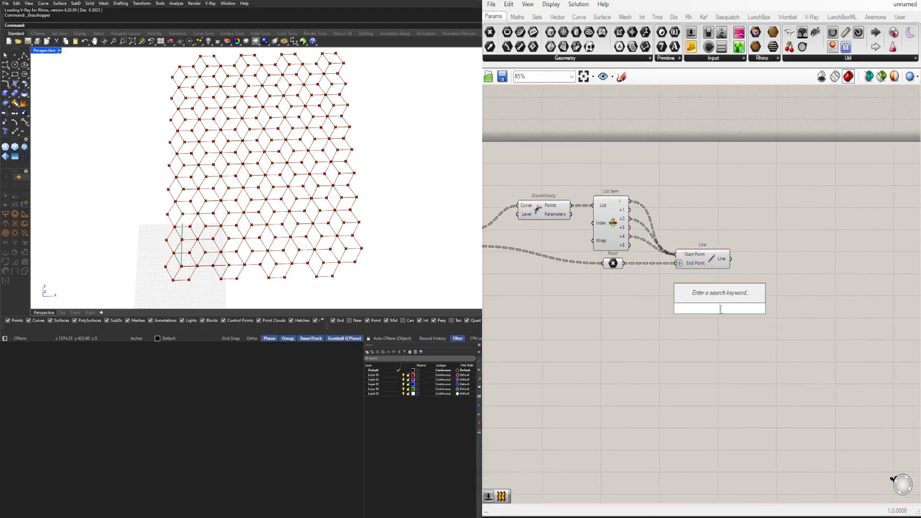
{"action": "type", "text": "rotate"}
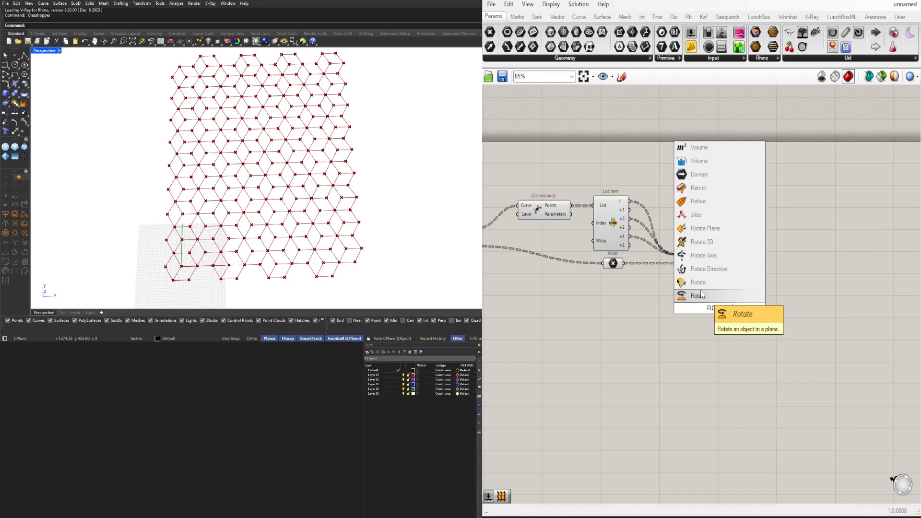
{"action": "left_click", "coordinate": [701, 294]}
{"action": "left_click_drag", "start_coordinate": [707, 305], "coordinate": [786, 295]}
{"action": "left_click", "coordinate": [699, 247]}
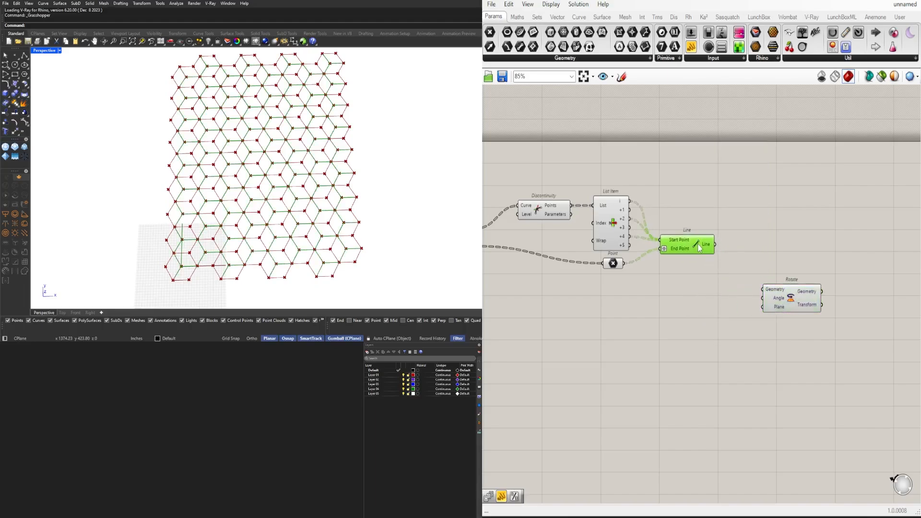
{"action": "left_click_drag", "start_coordinate": [715, 244], "coordinate": [750, 266]}
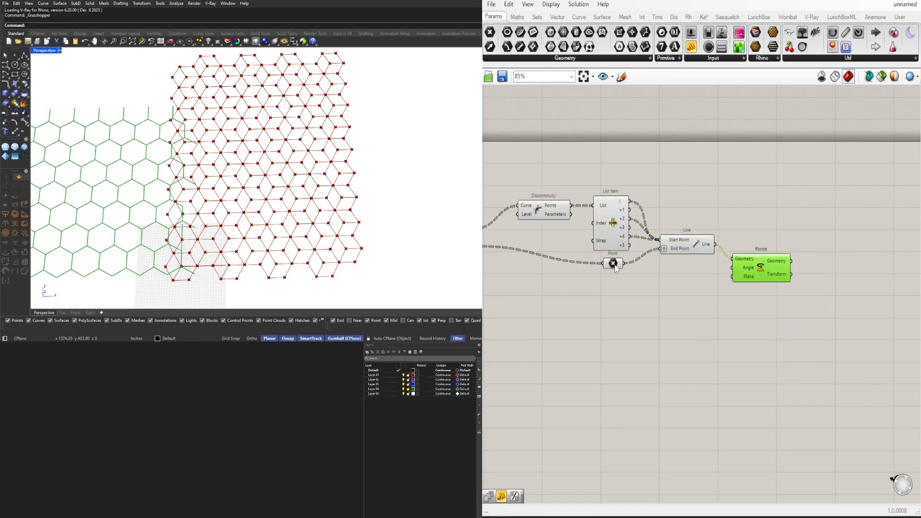
Connect the cell centre Point parameter to Rotate's Plane input and graft that input
{"action": "left_click_drag", "start_coordinate": [624, 262], "coordinate": [771, 257]}
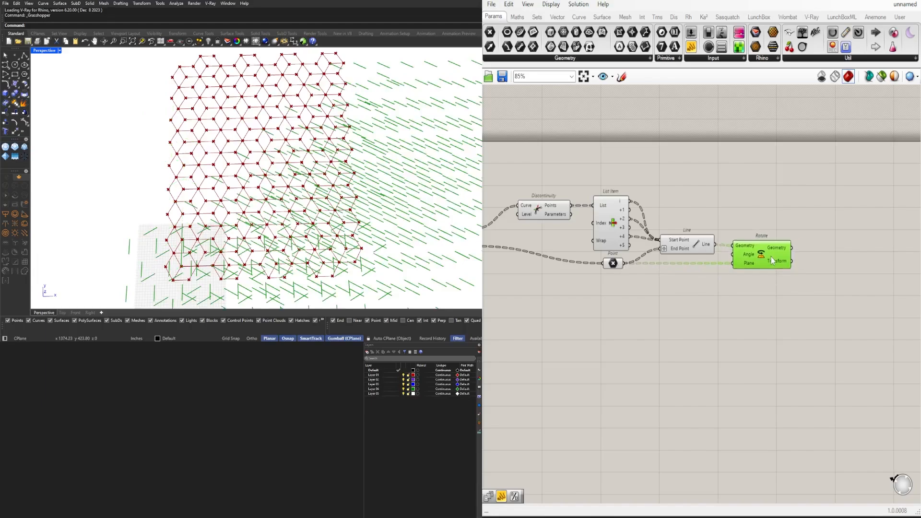
{"action": "right_click", "coordinate": [746, 265]}
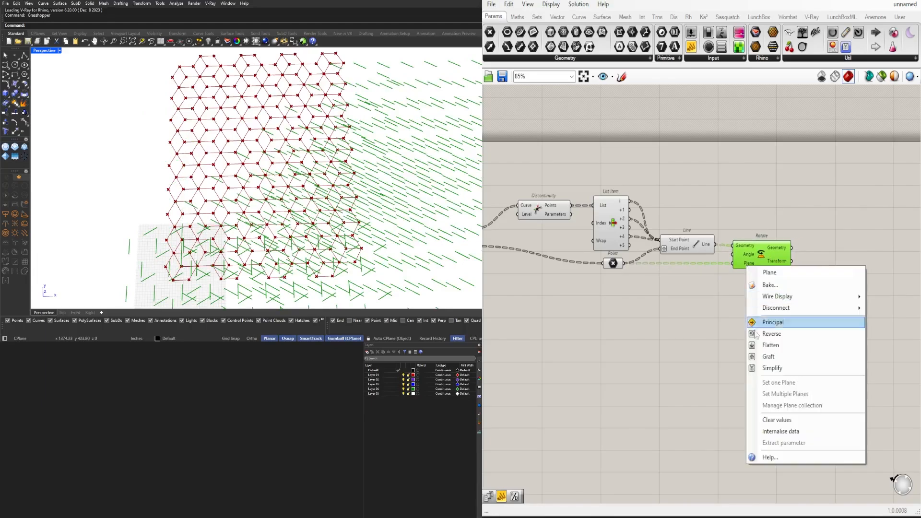
{"action": "left_click", "coordinate": [759, 355]}
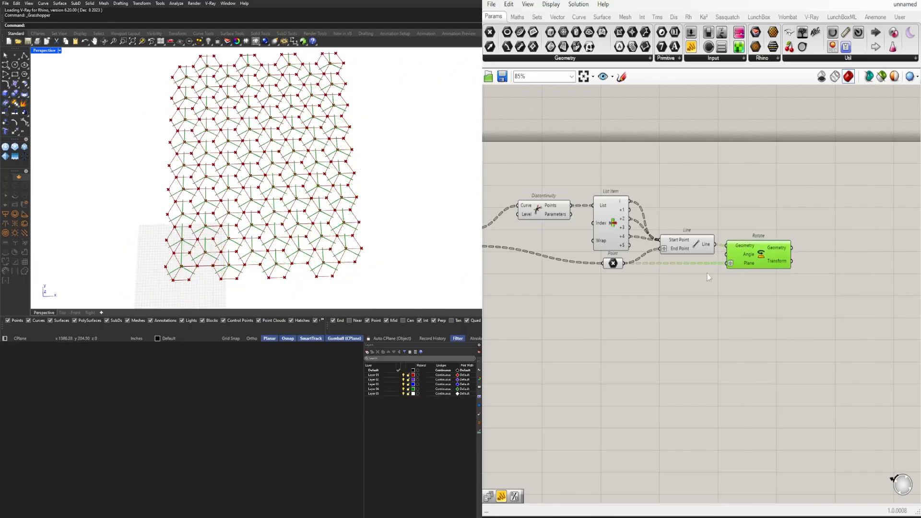
Create a number slider with value 45 and connect it to Rotate's Angle input
{"action": "double_click", "coordinate": [675, 301]}
{"action": "type", "text": "45"}
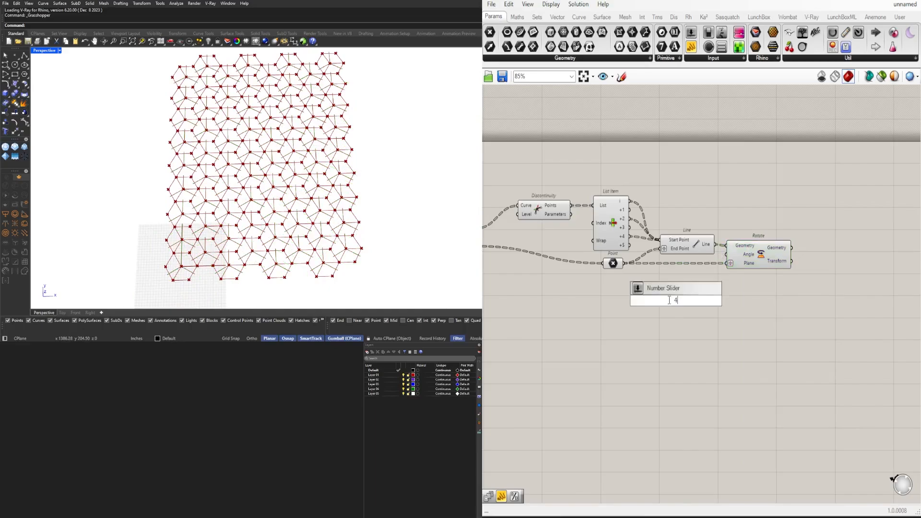
{"action": "key", "text": "Return"}
{"action": "scroll", "coordinate": [705, 292], "scroll_direction": "up", "scroll_amount": 2}
{"action": "left_click_drag", "start_coordinate": [709, 306], "coordinate": [734, 239]}
{"action": "mouse_move", "coordinate": [768, 240]}
{"action": "left_mouse_down"}
{"action": "mouse_move", "coordinate": [779, 234]}
{"action": "mouse_move", "coordinate": [771, 236]}
{"action": "left_mouse_up"}
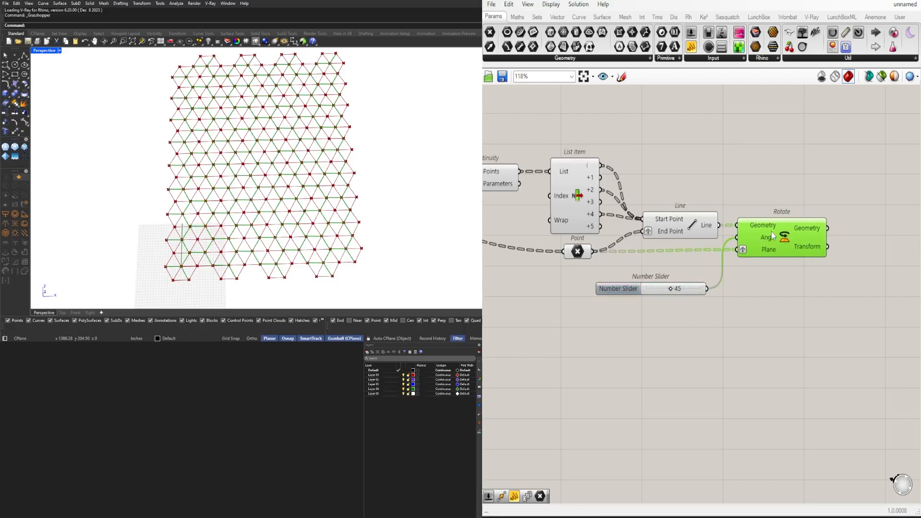
Switch Rotate's Angle input to degrees
{"action": "right_click", "coordinate": [756, 229]}
{"action": "left_click", "coordinate": [749, 199]}
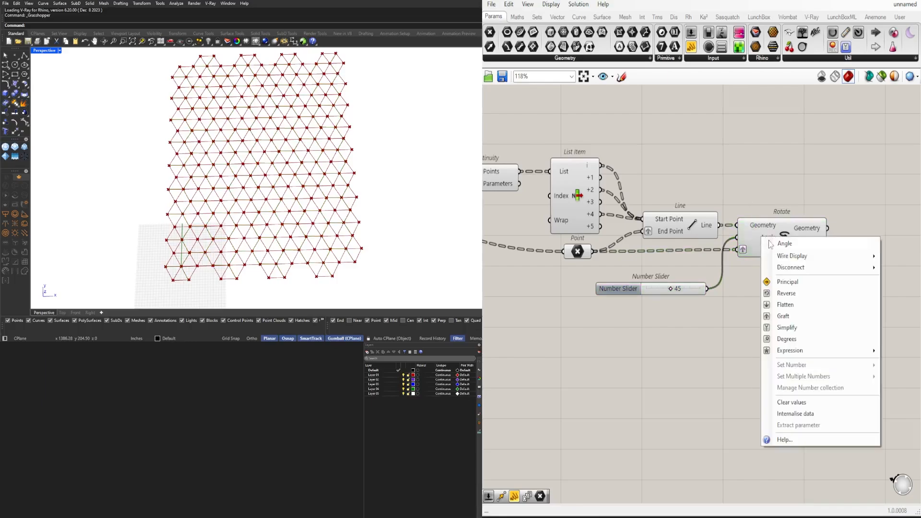
{"action": "right_click", "coordinate": [765, 239]}
{"action": "left_click", "coordinate": [781, 339]}
Set the rotation angle slider to 0
{"action": "scroll", "coordinate": [653, 287], "scroll_direction": "up", "scroll_amount": 4}
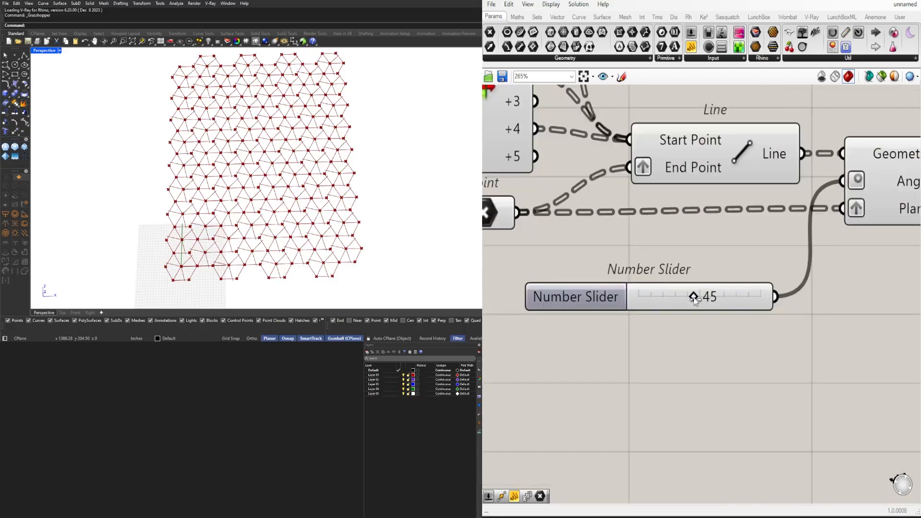
{"action": "left_click_drag", "start_coordinate": [704, 296], "coordinate": [629, 314]}
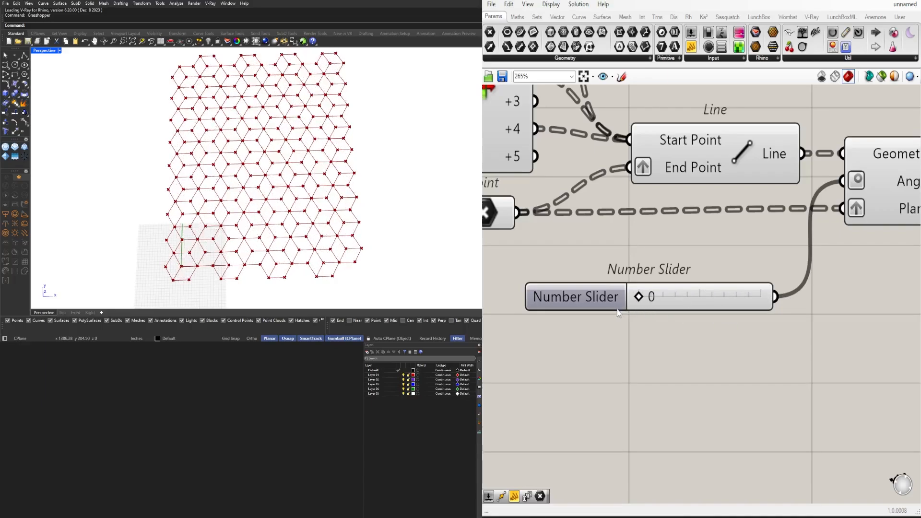
{"action": "scroll", "coordinate": [540, 306], "scroll_direction": "down", "scroll_amount": 3}
Space the Rotate component away from Line and reposition the angle slider beneath the wires
{"action": "left_click_drag", "start_coordinate": [754, 251], "coordinate": [826, 249]}
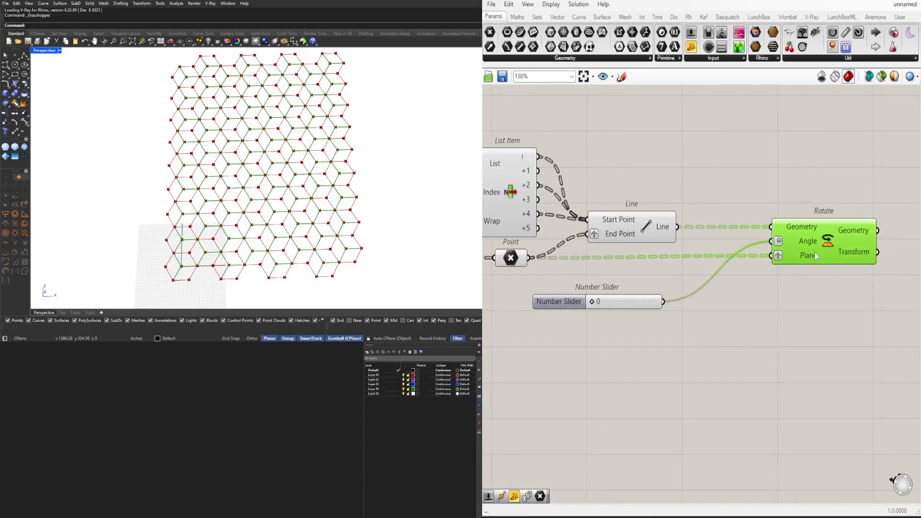
{"action": "scroll", "coordinate": [629, 300], "scroll_direction": "down", "scroll_amount": 2}
{"action": "left_click", "coordinate": [668, 298]}
{"action": "left_click_drag", "start_coordinate": [667, 297], "coordinate": [650, 284]}
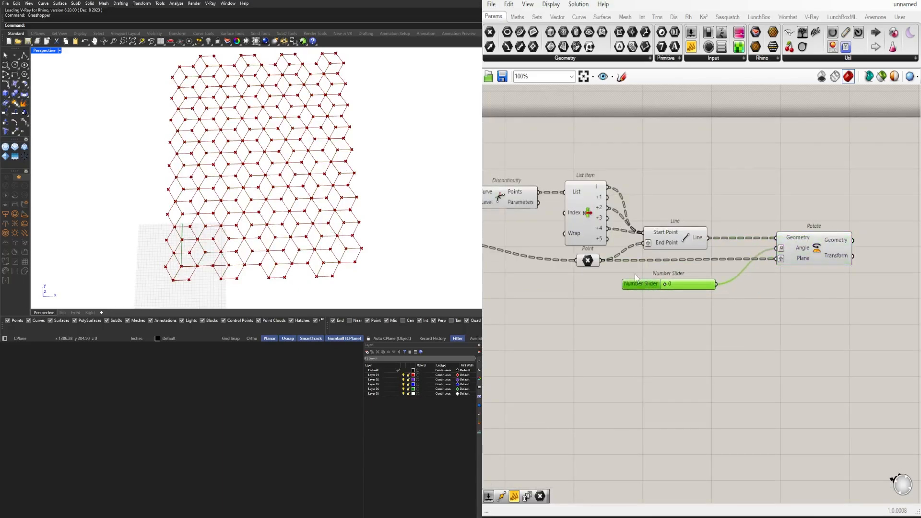
{"action": "right_click_drag", "start_coordinate": [681, 270], "coordinate": [737, 243]}
{"action": "left_click_drag", "start_coordinate": [856, 225], "coordinate": [868, 225]}
Test the line rotation by varying the angle slider, then return it to 0
{"action": "scroll", "coordinate": [720, 255], "scroll_direction": "up", "scroll_amount": 2}
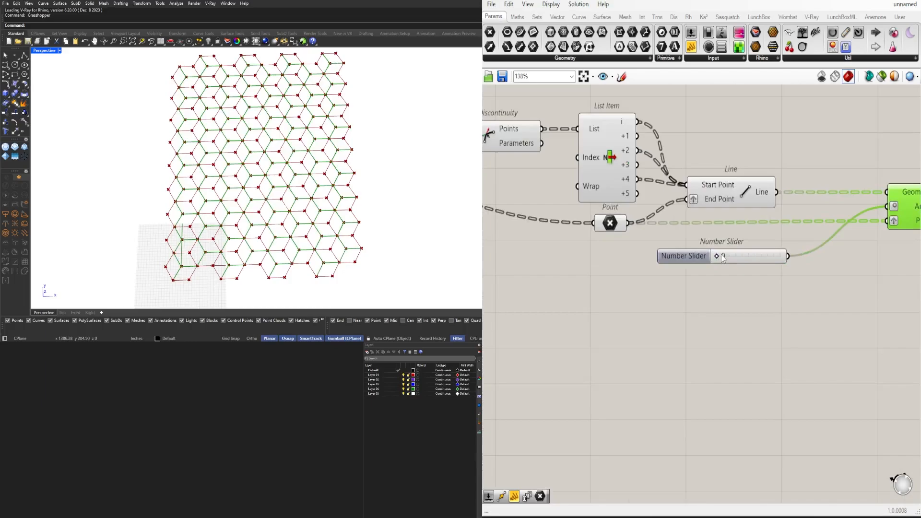
{"action": "mouse_move", "coordinate": [719, 255]}
{"action": "left_mouse_down"}
{"action": "mouse_move", "coordinate": [773, 256]}
{"action": "mouse_move", "coordinate": [714, 256]}
{"action": "left_mouse_up"}
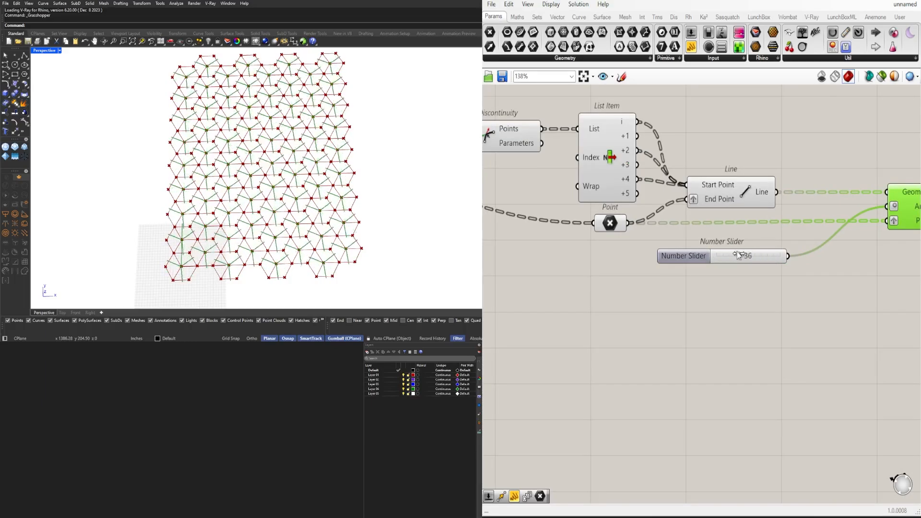
{"action": "scroll", "coordinate": [671, 259], "scroll_direction": "down", "scroll_amount": 3}
Check the Line output's data structure and shift Rotate together with its angle slider further from Line
{"action": "left_click", "coordinate": [653, 273]}
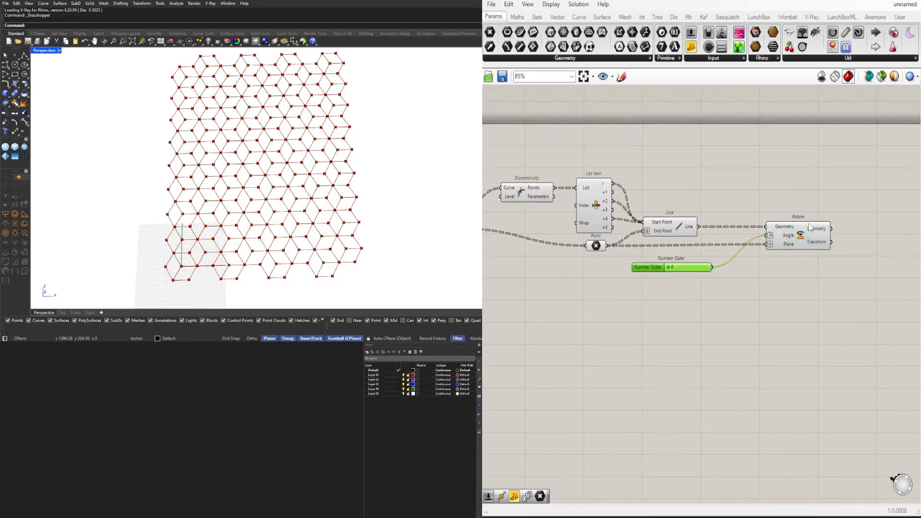
{"action": "left_click_drag", "start_coordinate": [809, 227], "coordinate": [814, 228]}
{"action": "mouse_move", "coordinate": [690, 230]}
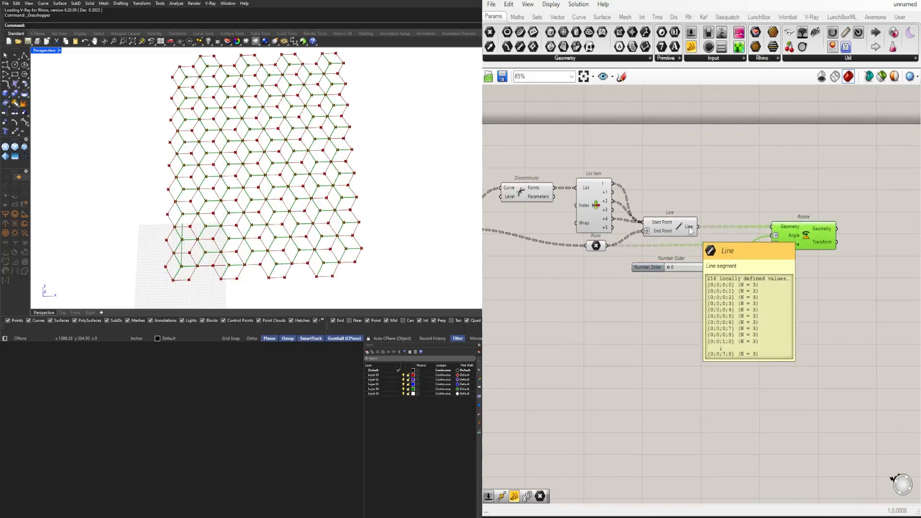
{"action": "left_click_drag", "start_coordinate": [847, 319], "coordinate": [703, 189]}
{"action": "left_click_drag", "start_coordinate": [804, 245], "coordinate": [844, 246]}
{"action": "left_click", "coordinate": [831, 290]}
Select the Rotate component with its angle slider and move both further along to widen the gap after Line
{"action": "right_click_drag", "start_coordinate": [591, 179], "coordinate": [662, 181]}
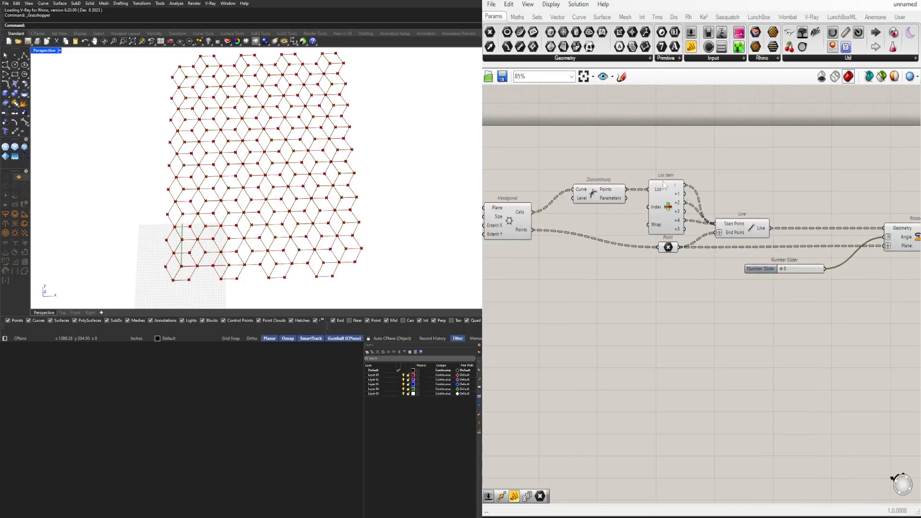
{"action": "mouse_move", "coordinate": [677, 186]}
{"action": "right_click_drag", "start_coordinate": [792, 314], "coordinate": [591, 297]}
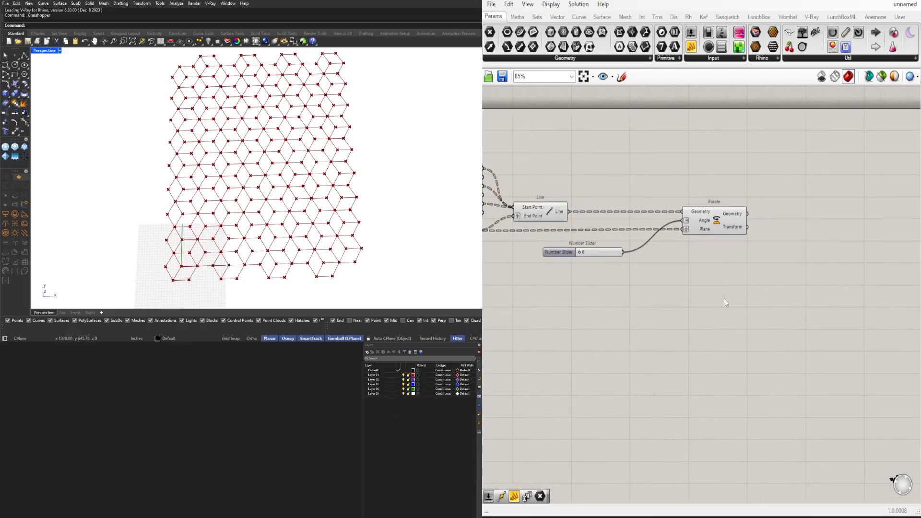
{"action": "left_click_drag", "start_coordinate": [739, 312], "coordinate": [576, 165]}
{"action": "left_click", "coordinate": [582, 168]}
{"action": "left_click_drag", "start_coordinate": [742, 295], "coordinate": [606, 190]}
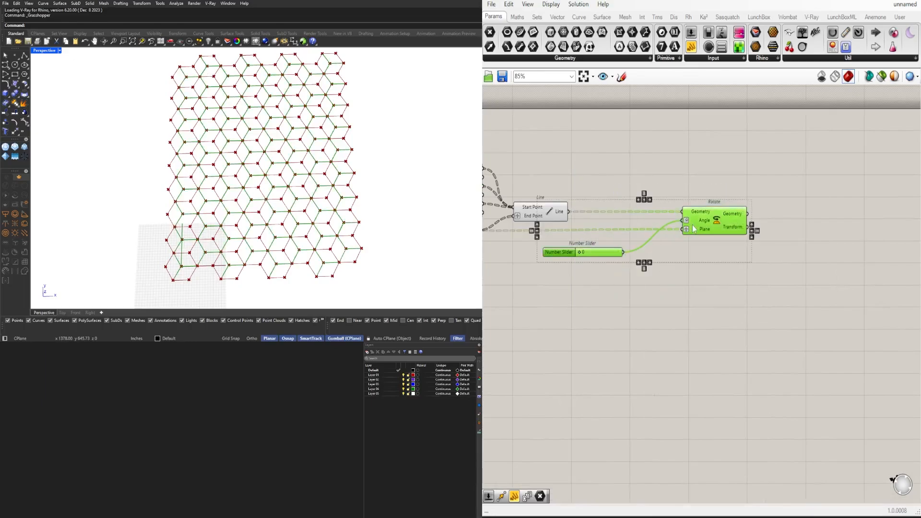
{"action": "left_click_drag", "start_coordinate": [700, 223], "coordinate": [722, 223]}
Add a Random component and place it below the List Item and Point components
{"action": "right_click_drag", "start_coordinate": [613, 303], "coordinate": [787, 313]}
{"action": "left_click", "coordinate": [765, 306]}
{"action": "double_click", "coordinate": [743, 301]}
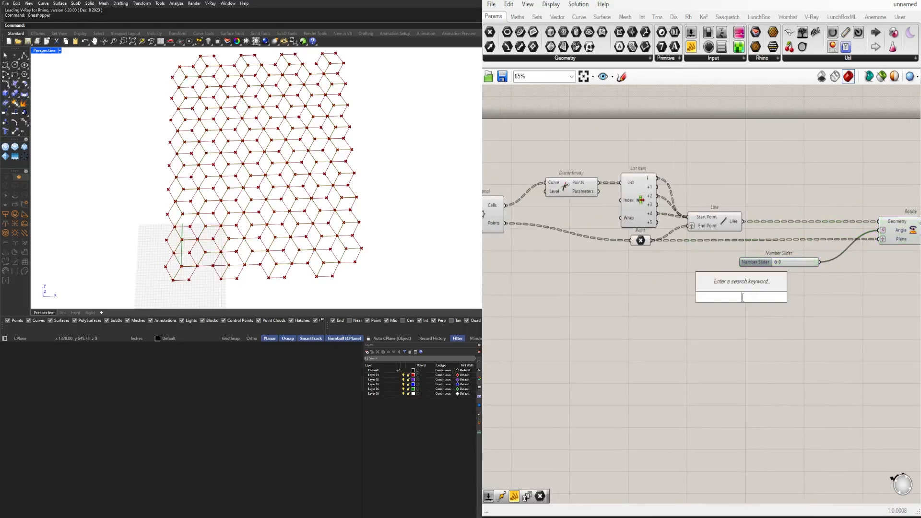
{"action": "type", "text": "RANDO"}
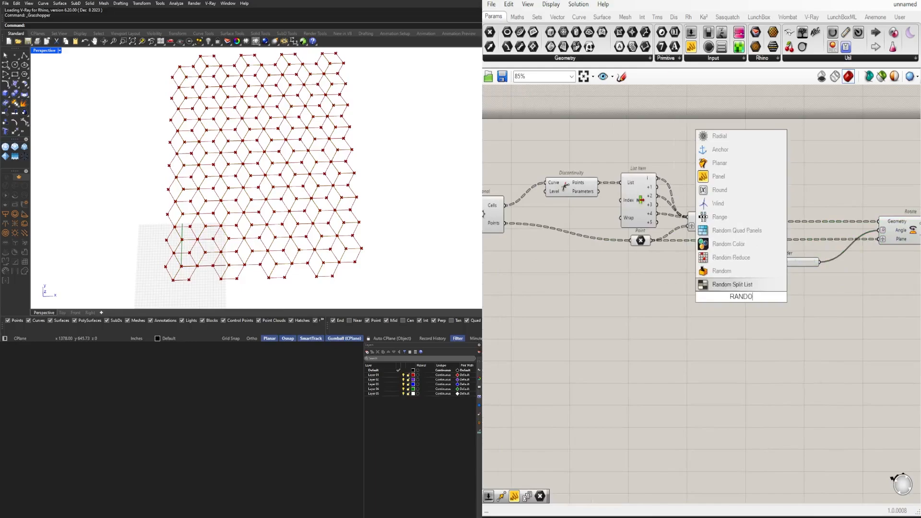
{"action": "left_click", "coordinate": [740, 272]}
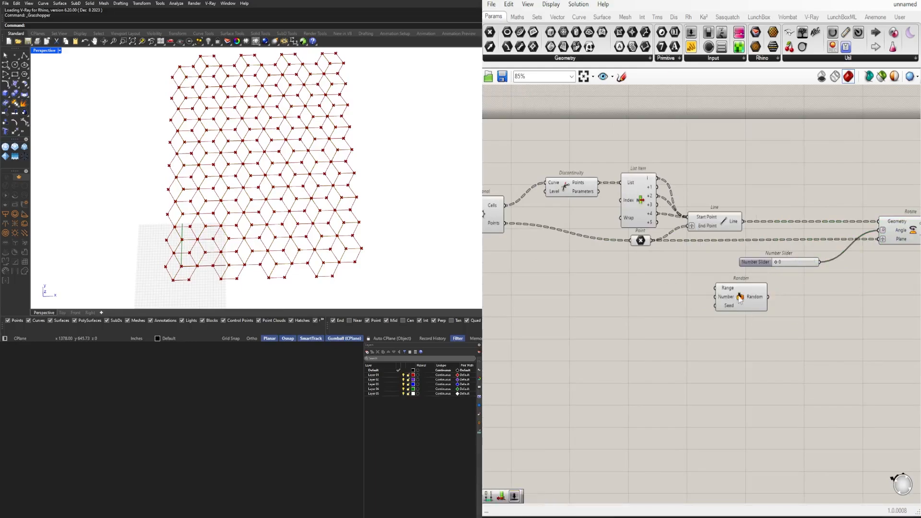
{"action": "left_click_drag", "start_coordinate": [738, 296], "coordinate": [626, 328]}
{"action": "left_click", "coordinate": [741, 318]}
Add an Integer Division component above the wire between Line and Rotate
{"action": "right_click_drag", "start_coordinate": [777, 298], "coordinate": [649, 287]}
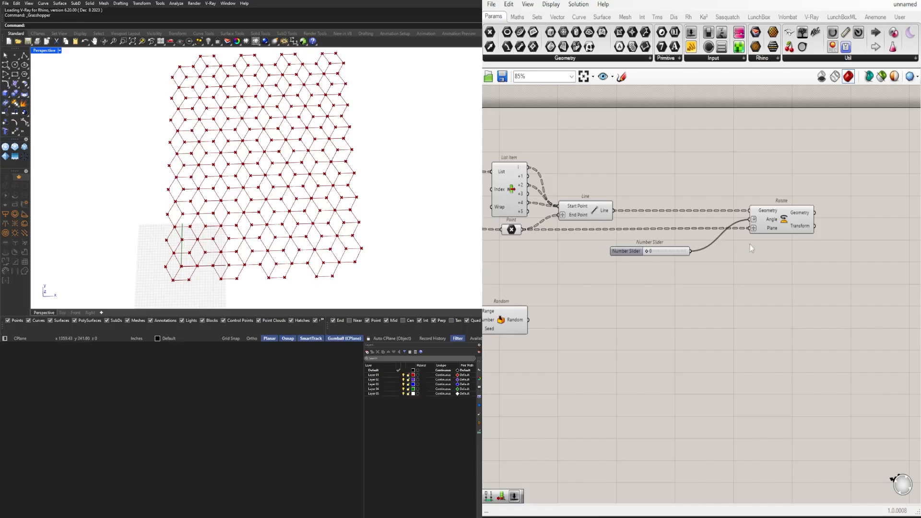
{"action": "double_click", "coordinate": [672, 162]}
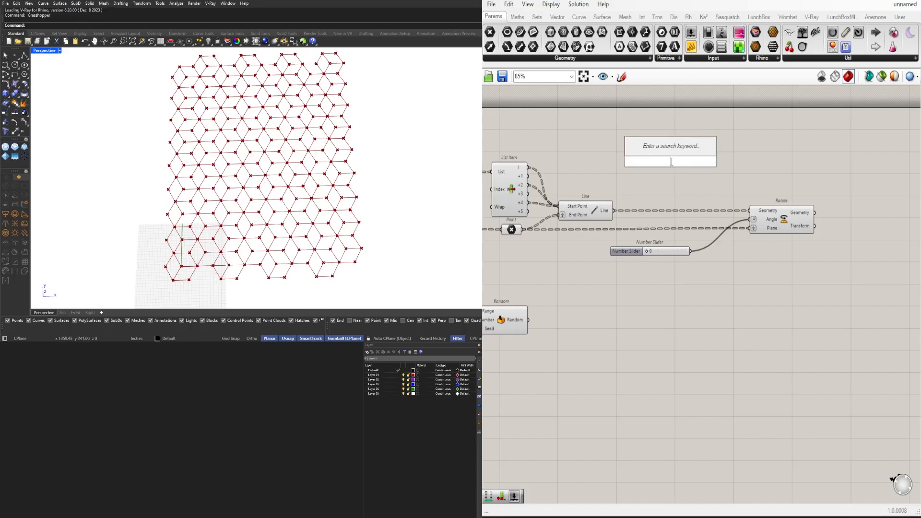
{"action": "type", "text": "\\"}
{"action": "key", "text": "Return"}
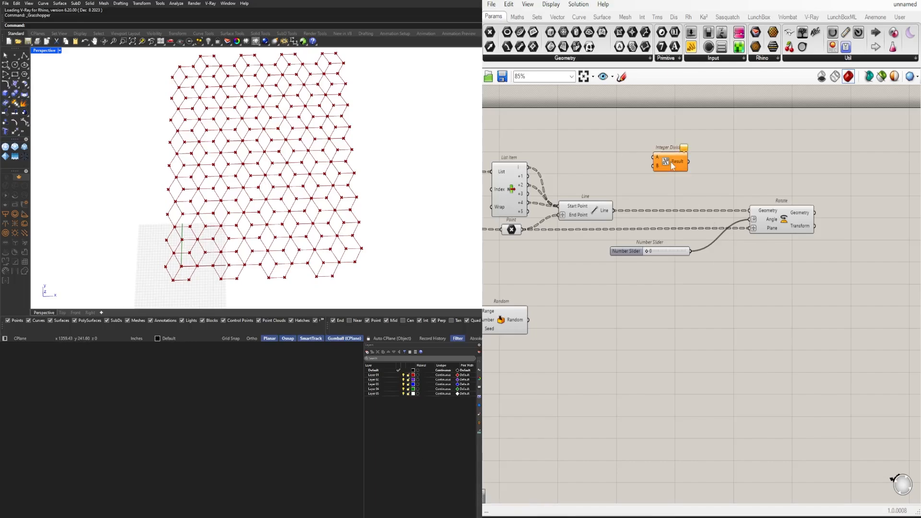
Set the A input of Integer Division to 360 and shift the component slightly closer to Rotate
{"action": "scroll", "coordinate": [663, 156], "scroll_direction": "up", "scroll_amount": 5}
{"action": "right_click", "coordinate": [647, 164]}
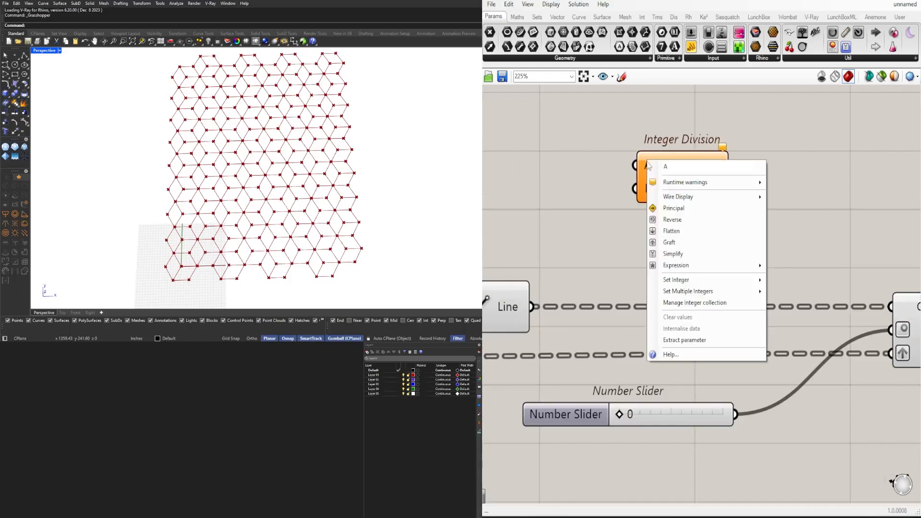
{"action": "mouse_move", "coordinate": [712, 280]}
{"action": "left_click", "coordinate": [803, 283]}
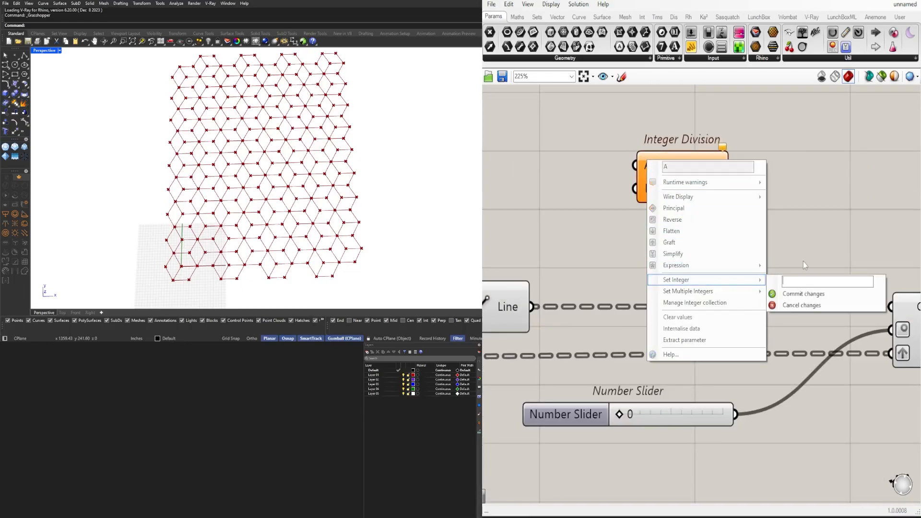
{"action": "type", "text": "360"}
{"action": "left_click", "coordinate": [802, 293]}
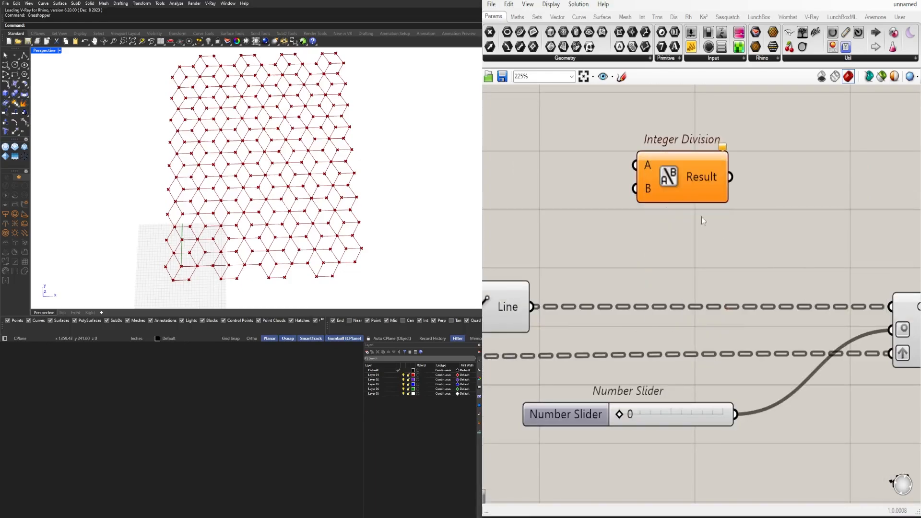
{"action": "left_click_drag", "start_coordinate": [648, 190], "coordinate": [718, 183]}
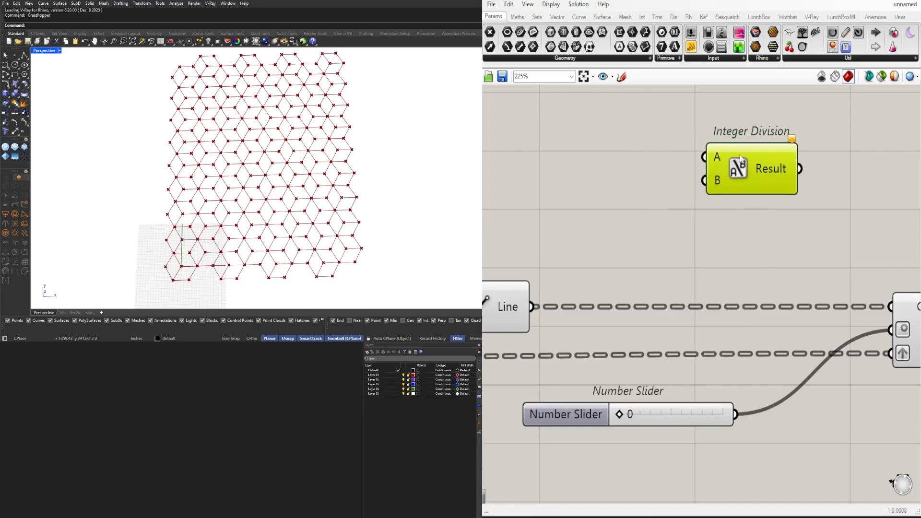
Set the B input of Integer Division to 6
{"action": "right_click", "coordinate": [719, 180]}
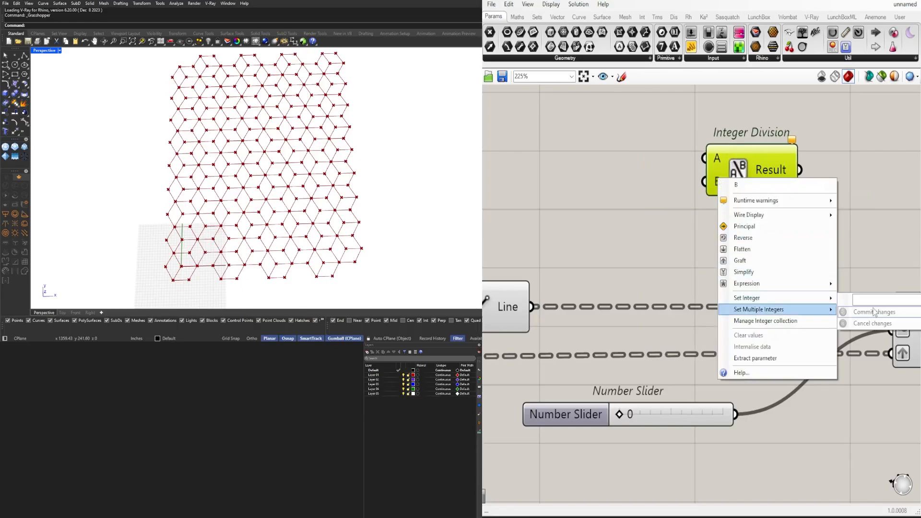
{"action": "left_click", "coordinate": [696, 216]}
{"action": "right_click", "coordinate": [719, 181]}
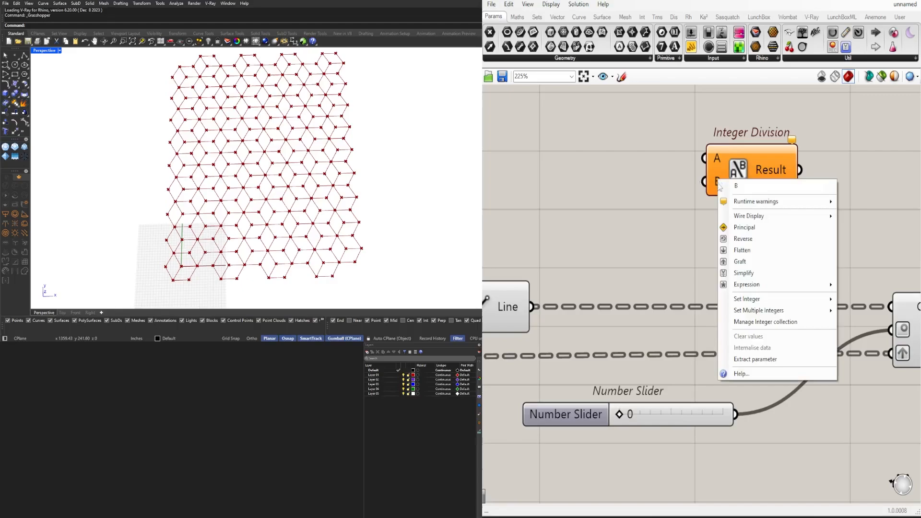
{"action": "mouse_move", "coordinate": [779, 300]}
{"action": "left_click", "coordinate": [885, 301]}
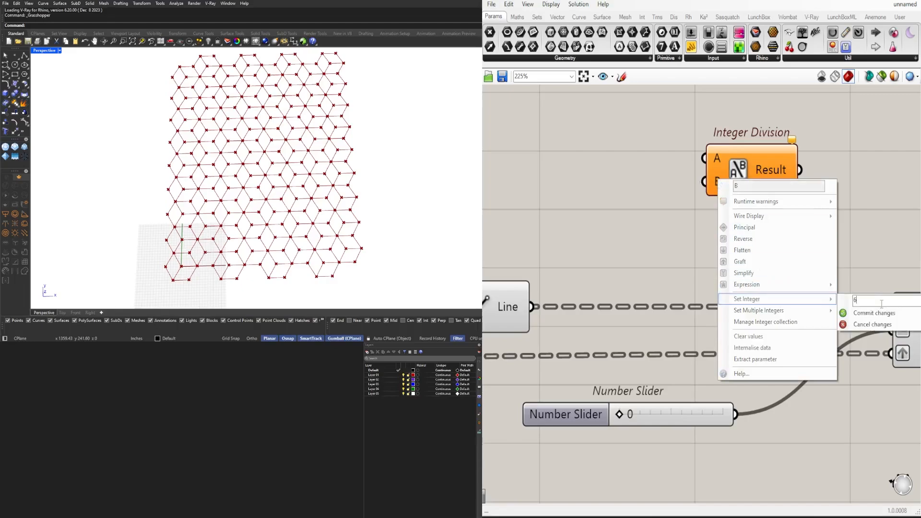
{"action": "left_click", "coordinate": [874, 313]}
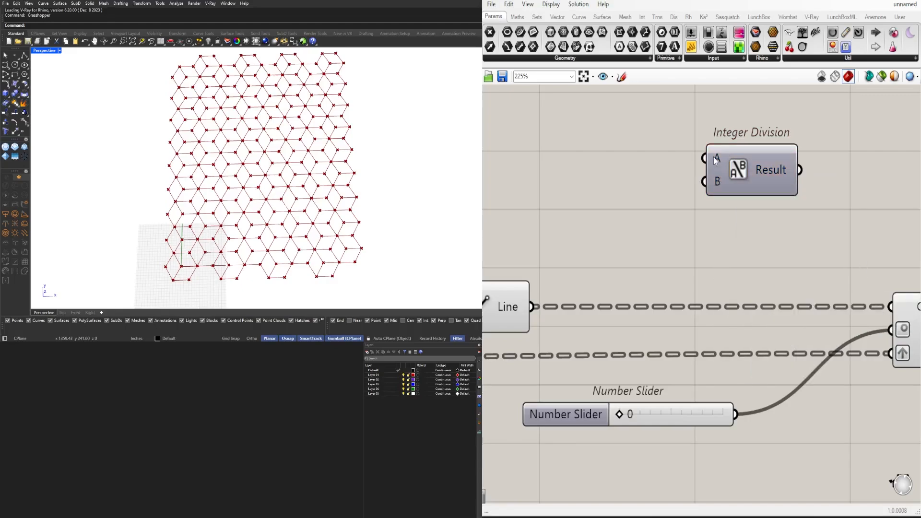
{"action": "mouse_move", "coordinate": [717, 188]}
Connect the Integer Division result to Rotate's Angle input in place of the number slider
{"action": "left_click_drag", "start_coordinate": [769, 174], "coordinate": [678, 169]}
{"action": "scroll", "coordinate": [678, 170], "scroll_direction": "down", "scroll_amount": 2}
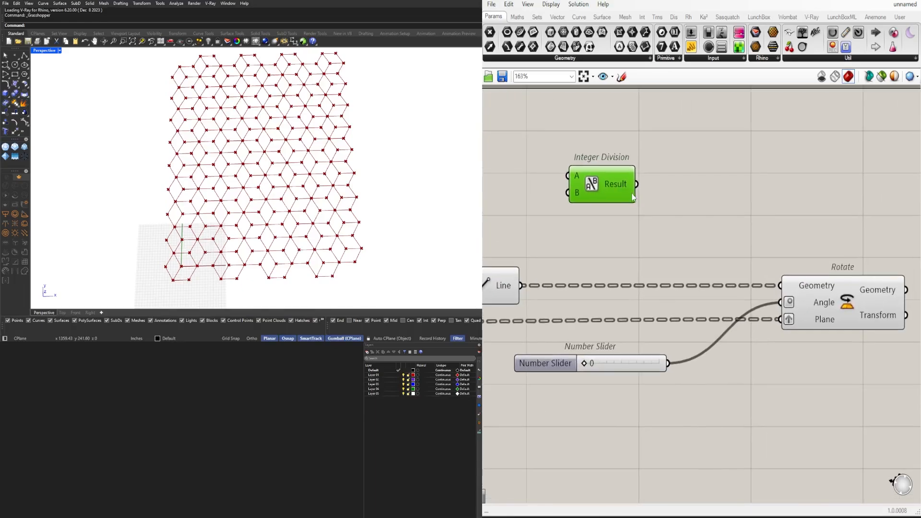
{"action": "left_click_drag", "start_coordinate": [636, 184], "coordinate": [788, 302]}
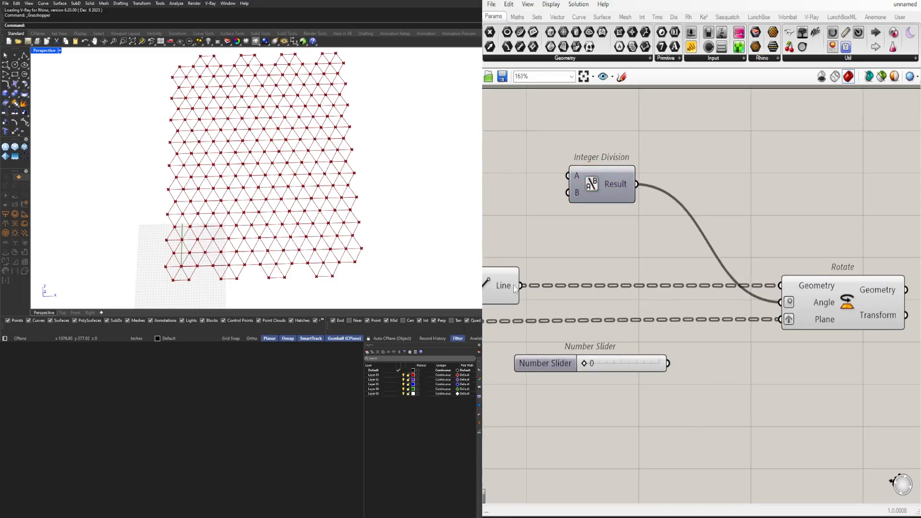
{"action": "scroll", "coordinate": [514, 285], "scroll_direction": "down", "scroll_amount": 2}
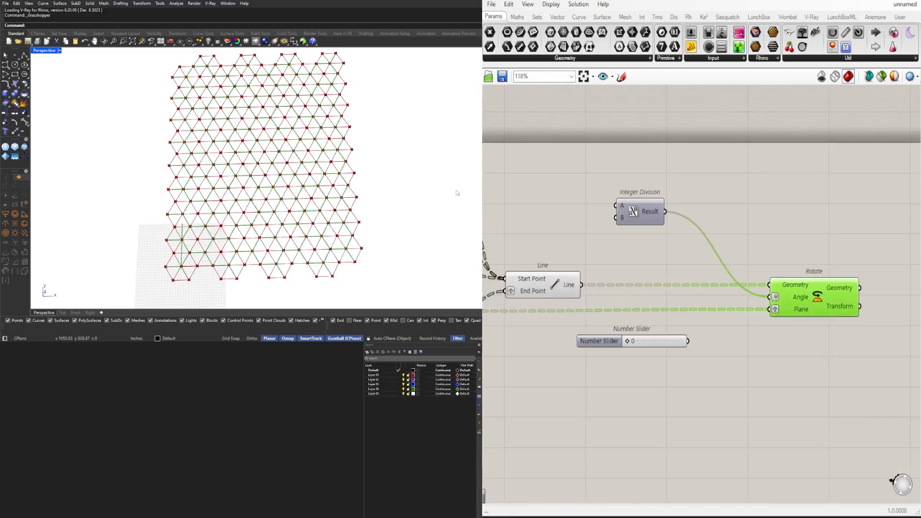
Move Integer Division below the wires between Line and Rotate, and place the unconnected number slider further down
{"action": "left_click", "coordinate": [594, 249]}
{"action": "right_click_drag", "start_coordinate": [633, 219], "coordinate": [654, 211]}
{"action": "left_click_drag", "start_coordinate": [668, 211], "coordinate": [647, 365]}
{"action": "left_click_drag", "start_coordinate": [604, 338], "coordinate": [620, 435]}
{"action": "left_click_drag", "start_coordinate": [638, 352], "coordinate": [641, 341]}
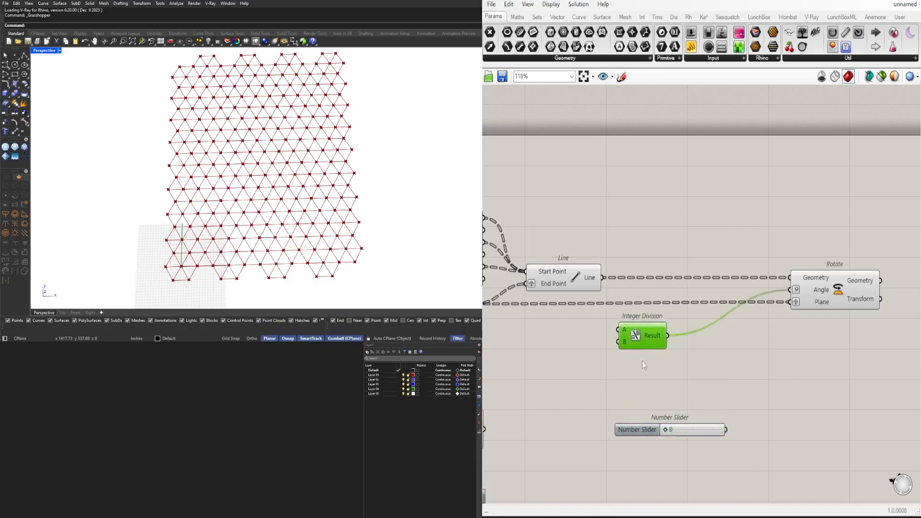
{"action": "right_click_drag", "start_coordinate": [689, 357], "coordinate": [716, 324]}
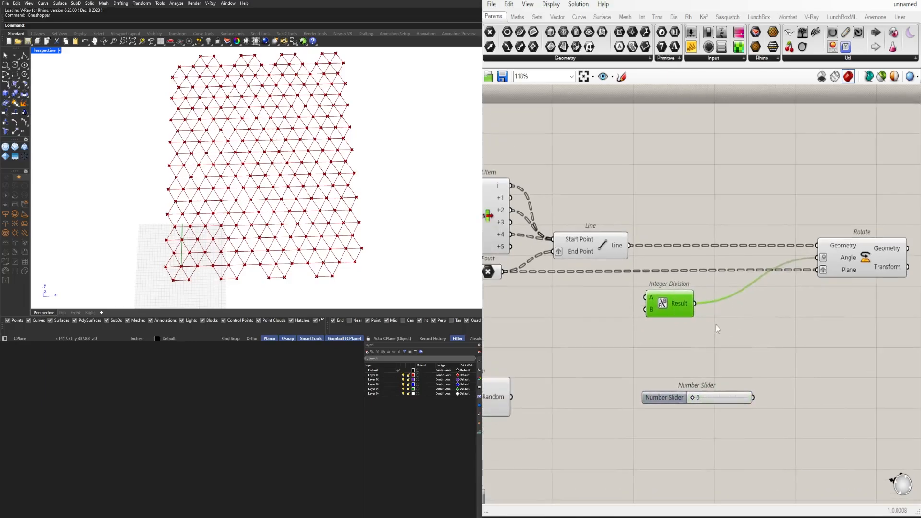
Add a Multiplication component between Integer Division and Rotate
{"action": "double_click", "coordinate": [741, 336]}
{"action": "type", "text": "*"}
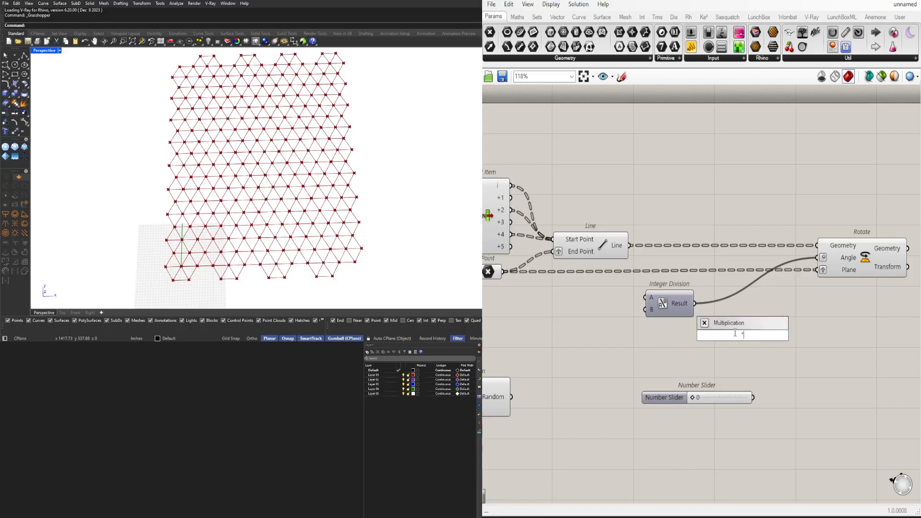
{"action": "key", "text": "Return"}
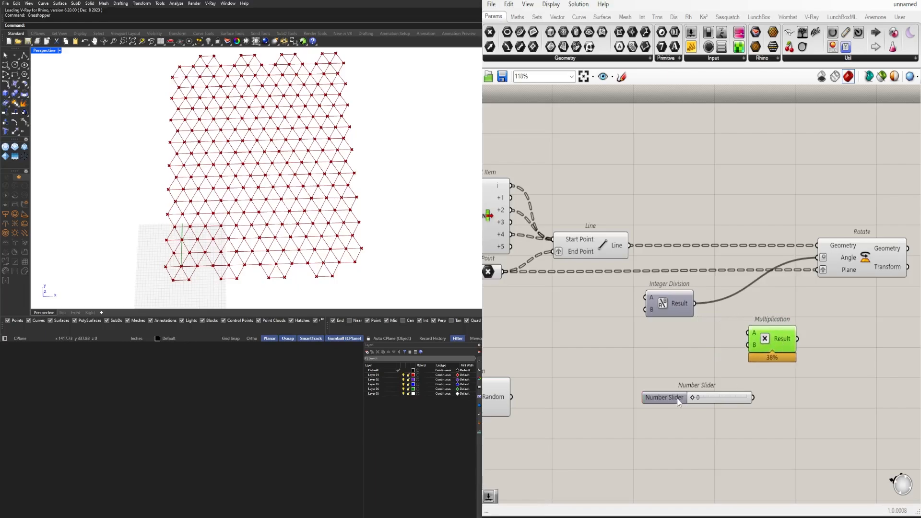
Delete the unconnected number slider and place a new number slider just below Integer Division
{"action": "left_click", "coordinate": [672, 397]}
{"action": "key", "text": "Delete"}
{"action": "double_click", "coordinate": [667, 373]}
{"action": "type", "text": "3"}
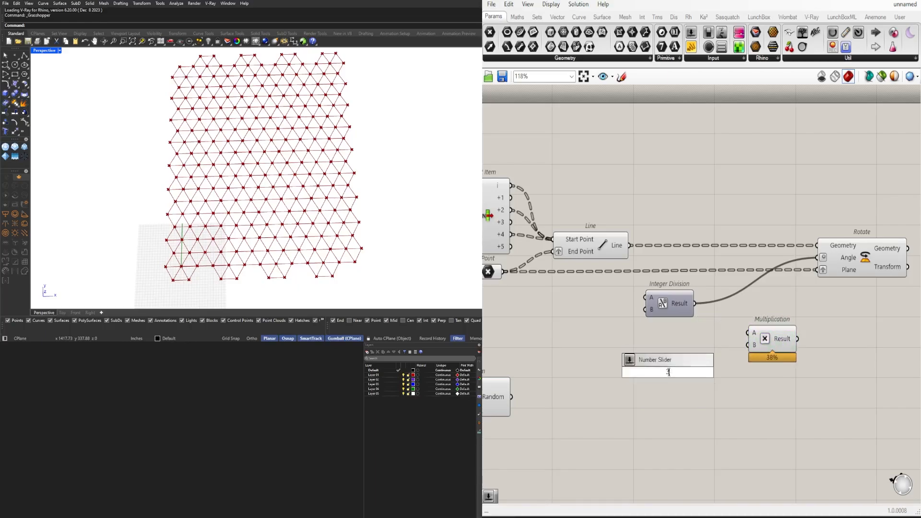
{"action": "key", "text": "Return"}
{"action": "left_click_drag", "start_coordinate": [647, 369], "coordinate": [647, 347]}
Wire Integer Division and the new slider into Multiplication's A and B, then feed its result to Rotate's Angle input
{"action": "scroll", "coordinate": [693, 307], "scroll_direction": "up", "scroll_amount": 2}
{"action": "left_click_drag", "start_coordinate": [695, 301], "coordinate": [766, 340]}
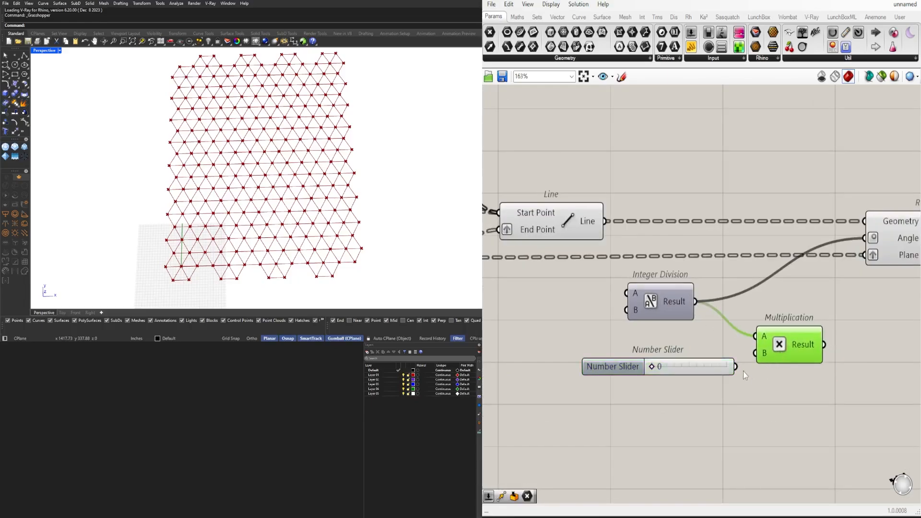
{"action": "left_click_drag", "start_coordinate": [735, 366], "coordinate": [763, 354]}
{"action": "left_click", "coordinate": [655, 370]}
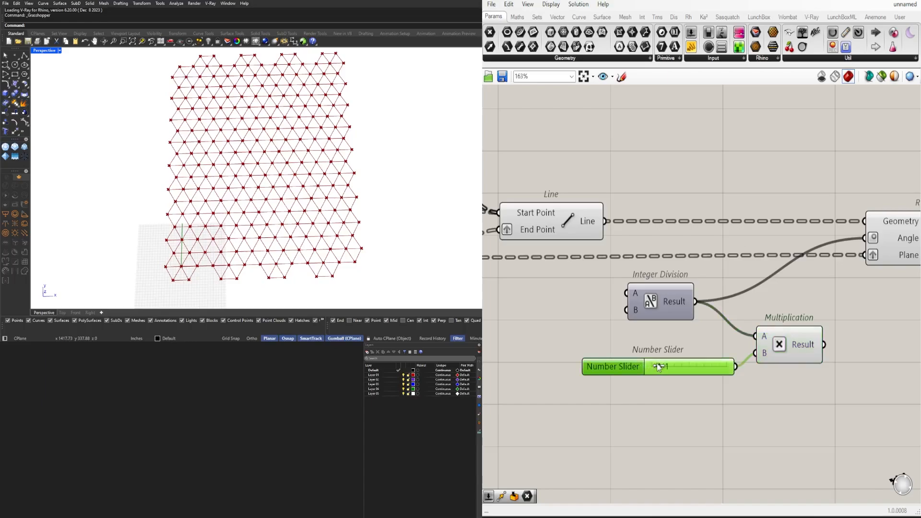
{"action": "left_click_drag", "start_coordinate": [657, 364], "coordinate": [652, 366]}
{"action": "left_click_drag", "start_coordinate": [823, 345], "coordinate": [865, 239]}
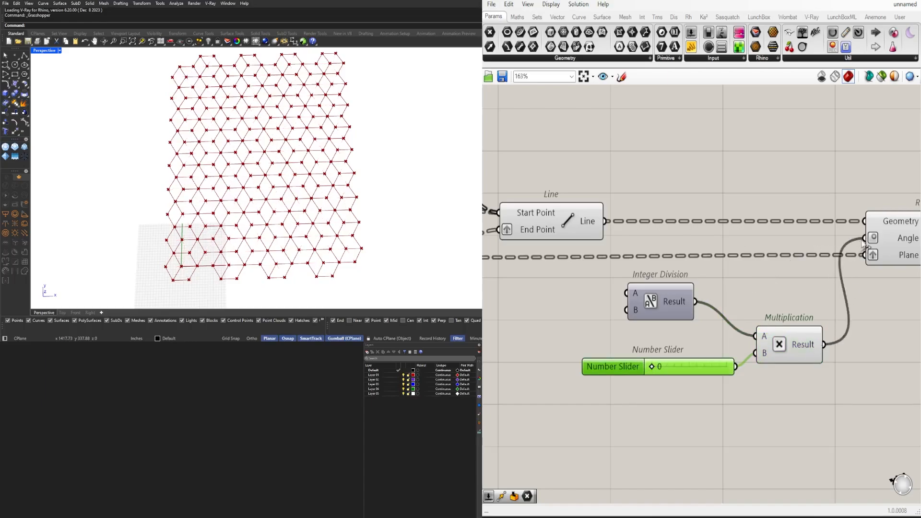
{"action": "left_click_drag", "start_coordinate": [797, 347], "coordinate": [800, 312]}
Set the multiplier slider to 1 and select Rotate to preview the turned lines
{"action": "scroll", "coordinate": [659, 357], "scroll_direction": "up", "scroll_amount": 3}
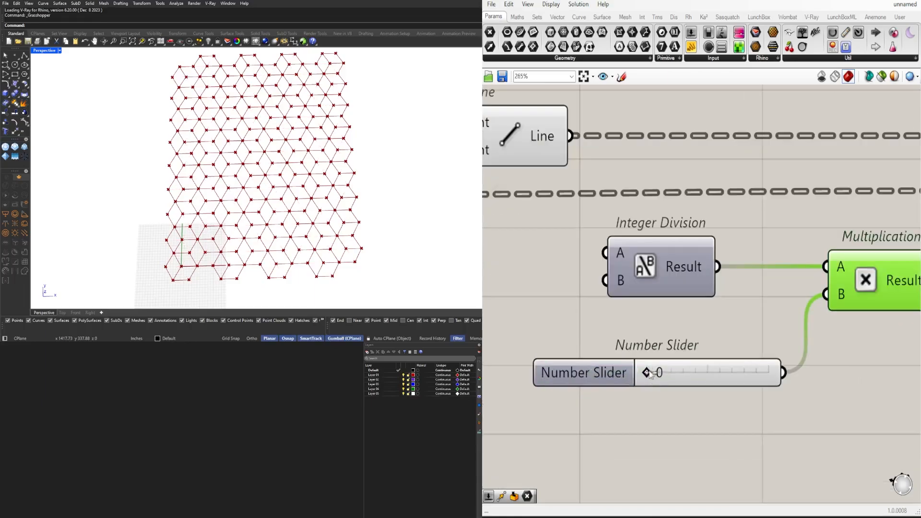
{"action": "left_click_drag", "start_coordinate": [651, 373], "coordinate": [674, 346]}
{"action": "scroll", "coordinate": [724, 373], "scroll_direction": "down", "scroll_amount": 4}
{"action": "scroll", "coordinate": [699, 375], "scroll_direction": "up", "scroll_amount": 3}
{"action": "left_click", "coordinate": [702, 367]}
{"action": "scroll", "coordinate": [675, 344], "scroll_direction": "down", "scroll_amount": 4}
{"action": "right_click_drag", "start_coordinate": [847, 300], "coordinate": [761, 331]}
{"action": "left_click", "coordinate": [775, 305]}
Turn off the preview of the Line component
{"action": "right_click_drag", "start_coordinate": [547, 300], "coordinate": [652, 295]}
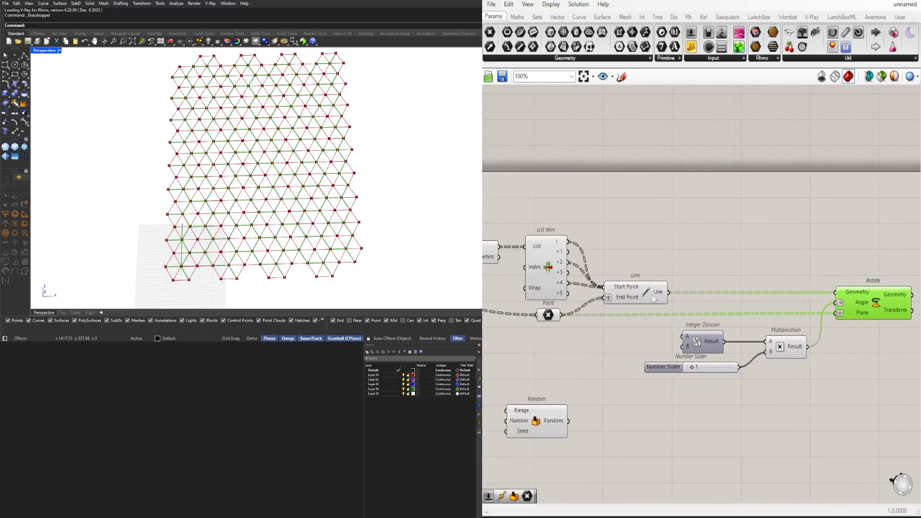
{"action": "left_click", "coordinate": [640, 288]}
{"action": "middle_click", "coordinate": [645, 294]}
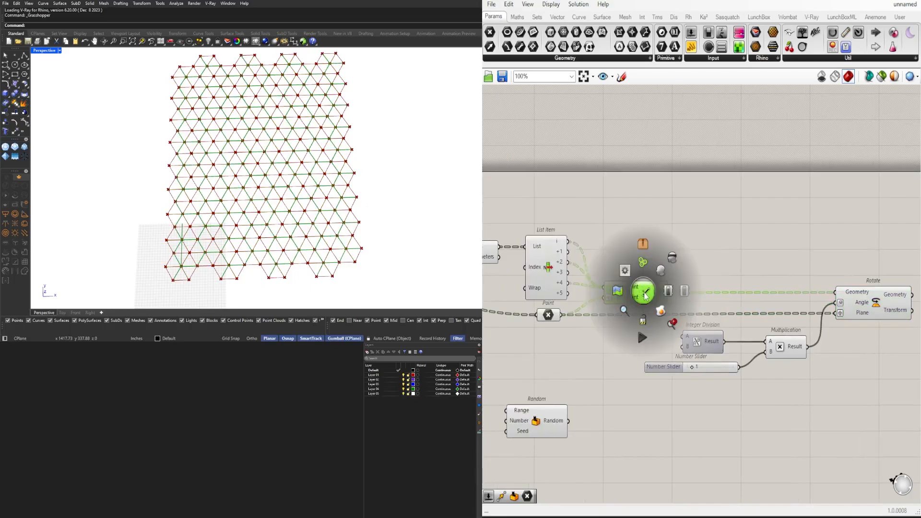
{"action": "left_click", "coordinate": [671, 259]}
Examine which geometry the List Item, Hexagonal grid and Line components display in the viewport
{"action": "right_click_drag", "start_coordinate": [602, 280], "coordinate": [688, 275]}
{"action": "scroll", "coordinate": [632, 250], "scroll_direction": "up", "scroll_amount": 1}
{"action": "left_click", "coordinate": [632, 250]}
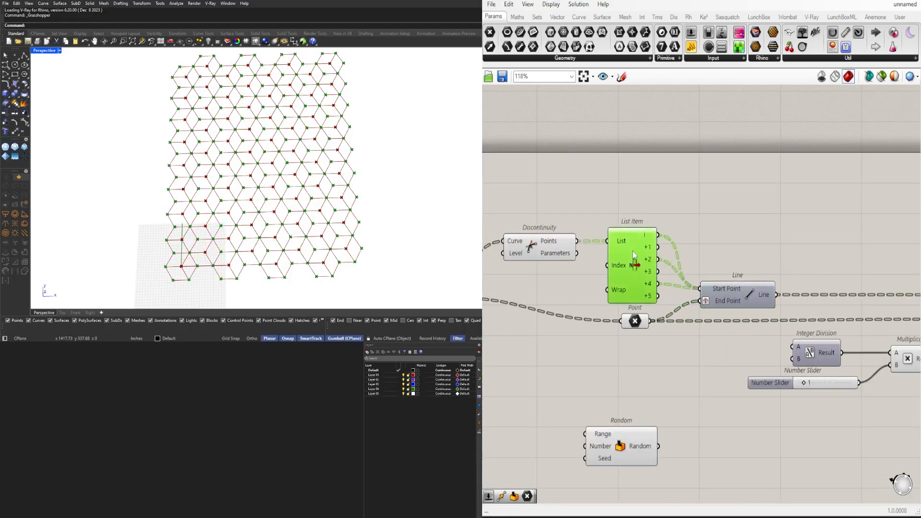
{"action": "right_click_drag", "start_coordinate": [519, 221], "coordinate": [623, 220]}
{"action": "scroll", "coordinate": [590, 235], "scroll_direction": "down", "scroll_amount": 3}
{"action": "left_click", "coordinate": [538, 263]}
{"action": "right_click_drag", "start_coordinate": [754, 292], "coordinate": [684, 284]}
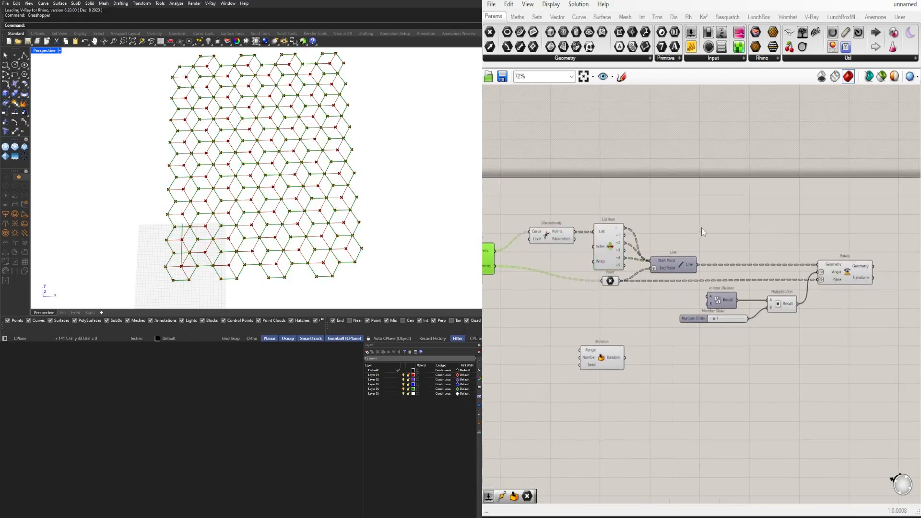
{"action": "left_click", "coordinate": [684, 258]}
{"action": "left_click", "coordinate": [702, 326]}
Set the multiplier slider to 9
{"action": "scroll", "coordinate": [701, 323], "scroll_direction": "up", "scroll_amount": 7}
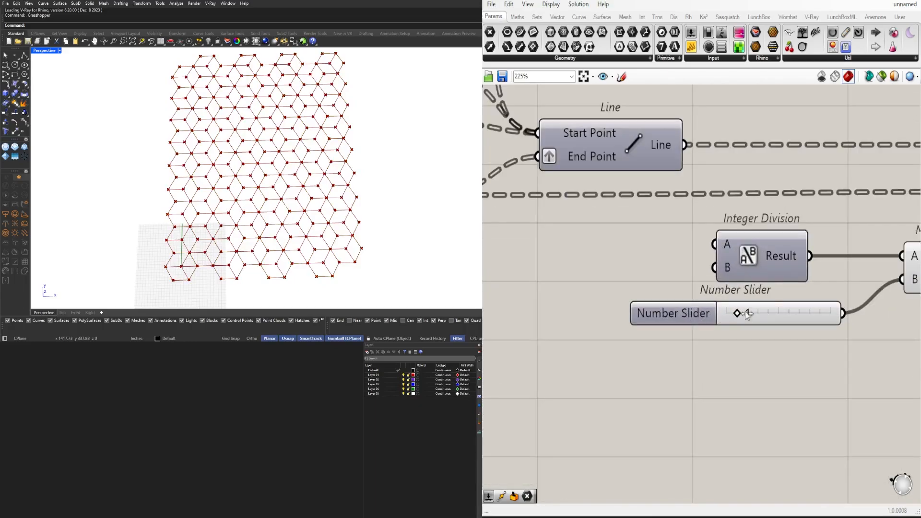
{"action": "mouse_move", "coordinate": [747, 313]}
{"action": "left_mouse_down"}
{"action": "mouse_move", "coordinate": [761, 314]}
{"action": "mouse_move", "coordinate": [744, 313]}
{"action": "left_mouse_up"}
{"action": "left_click_drag", "start_coordinate": [742, 314], "coordinate": [822, 309]}
{"action": "scroll", "coordinate": [825, 311], "scroll_direction": "down", "scroll_amount": 4}
Check the angle value reaching Rotate's Angle input
{"action": "right_click_drag", "start_coordinate": [856, 325], "coordinate": [735, 343]}
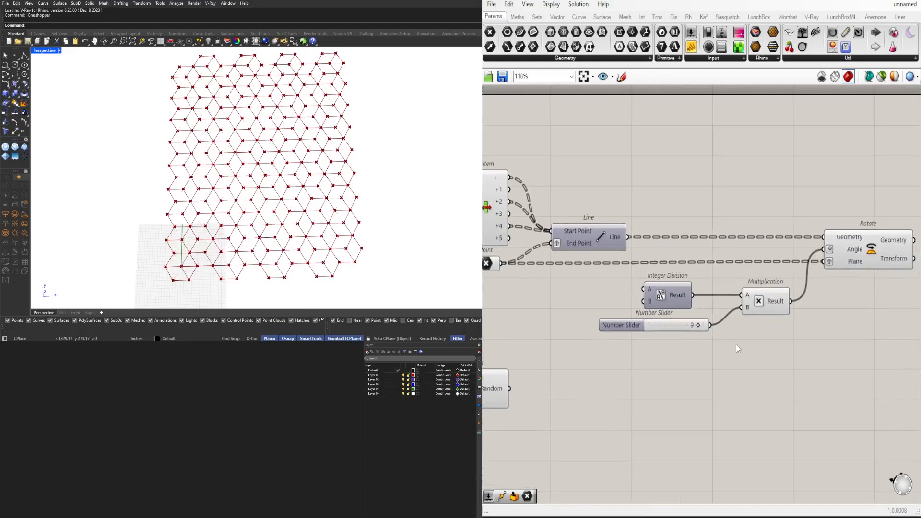
{"action": "scroll", "coordinate": [736, 344], "scroll_direction": "up", "scroll_amount": 2}
{"action": "right_click_drag", "start_coordinate": [867, 264], "coordinate": [756, 272]}
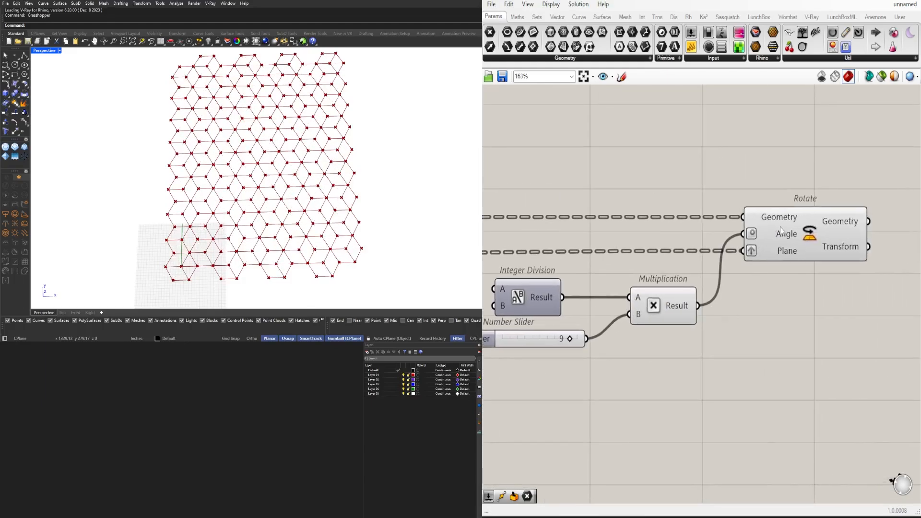
{"action": "mouse_move", "coordinate": [781, 234]}
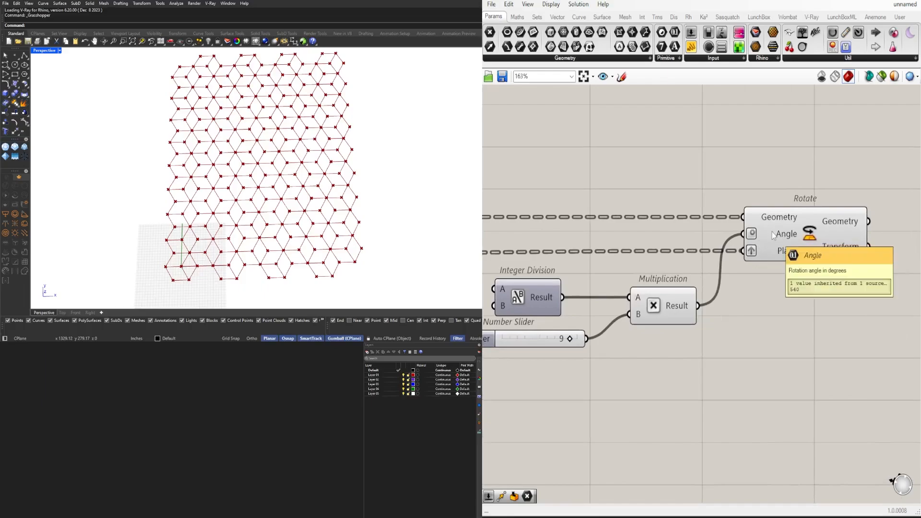
{"action": "scroll", "coordinate": [765, 231], "scroll_direction": "down", "scroll_amount": 2}
Shift Integer Division, its slider and Multiplication slightly toward Rotate, and place Random just before them
{"action": "right_click_drag", "start_coordinate": [597, 230], "coordinate": [823, 242]}
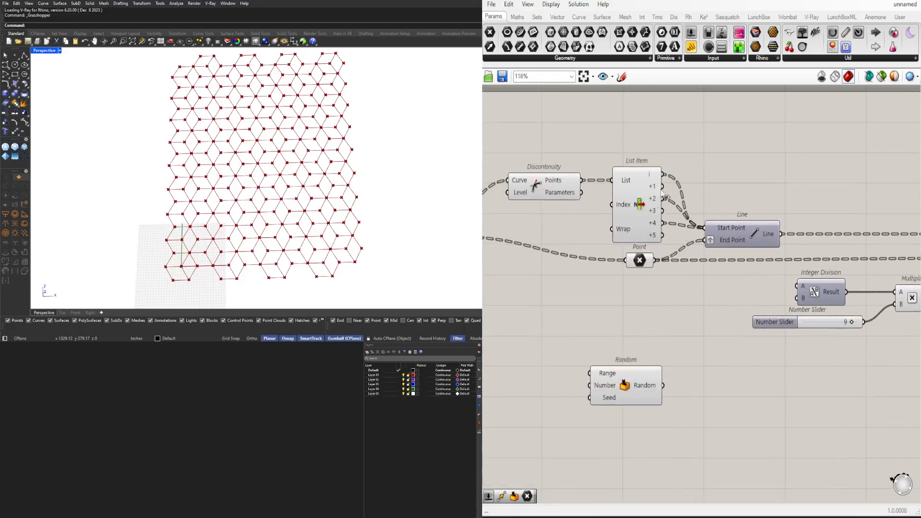
{"action": "mouse_move", "coordinate": [654, 181]}
{"action": "right_click_drag", "start_coordinate": [848, 330], "coordinate": [866, 285]}
{"action": "scroll", "coordinate": [677, 287], "scroll_direction": "down", "scroll_amount": 2}
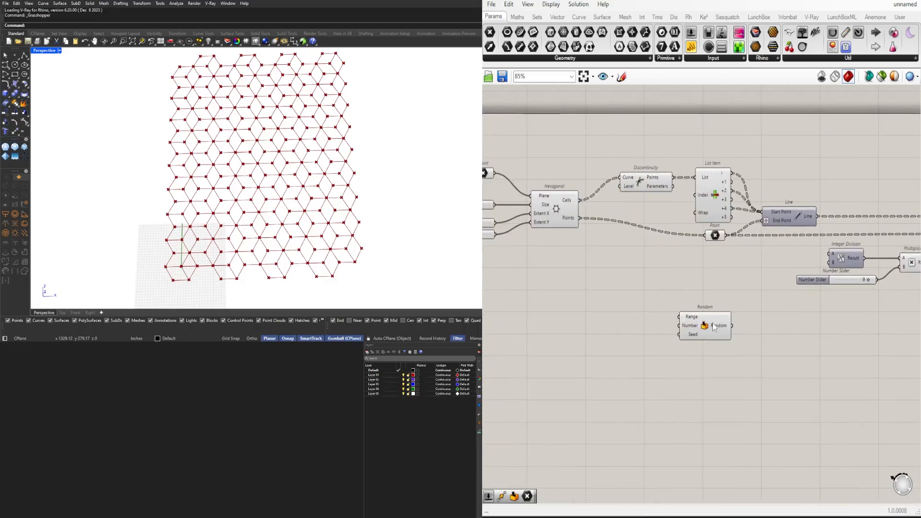
{"action": "left_click_drag", "start_coordinate": [715, 325], "coordinate": [822, 311]}
{"action": "right_click_drag", "start_coordinate": [860, 303], "coordinate": [727, 293]}
{"action": "left_click_drag", "start_coordinate": [813, 284], "coordinate": [691, 247]}
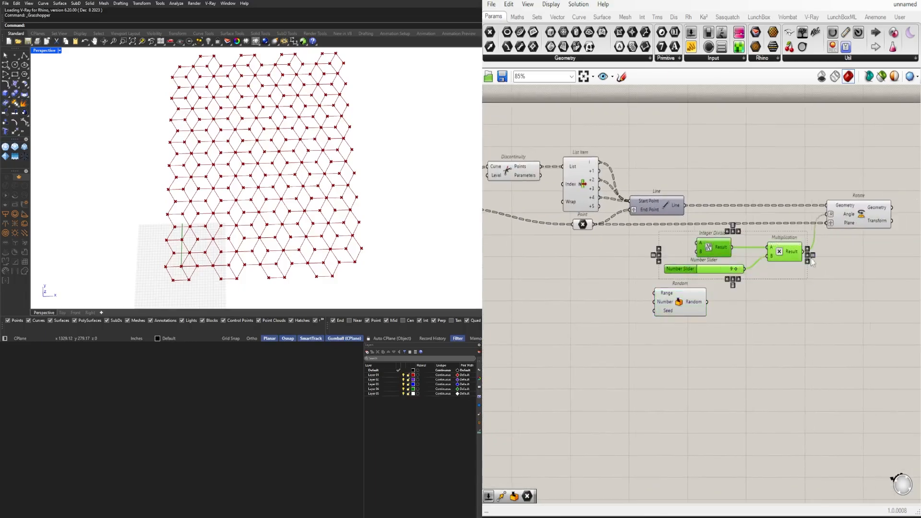
{"action": "mouse_move", "coordinate": [792, 254]}
{"action": "left_mouse_down"}
{"action": "mouse_move", "coordinate": [602, 266]}
{"action": "mouse_move", "coordinate": [568, 287]}
{"action": "mouse_move", "coordinate": [809, 249]}
{"action": "mouse_move", "coordinate": [802, 254]}
{"action": "left_mouse_up"}
{"action": "left_click_drag", "start_coordinate": [684, 308], "coordinate": [643, 286]}
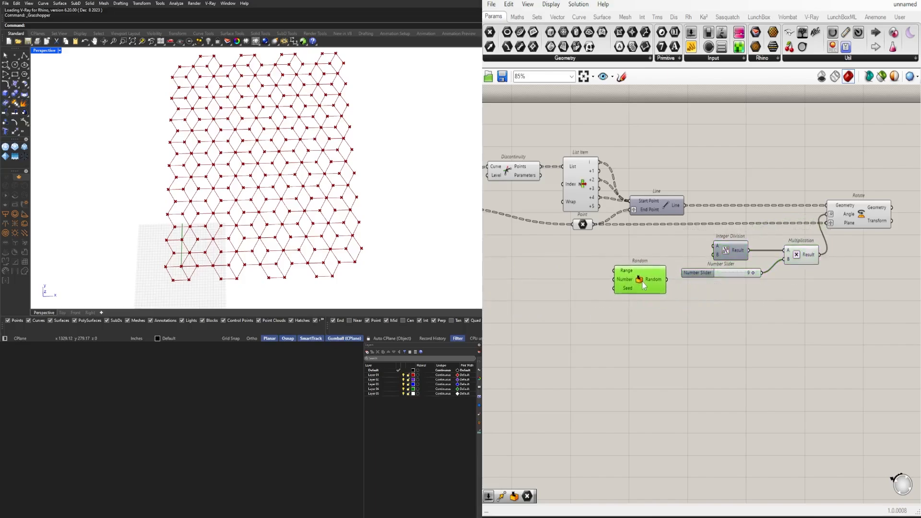
Add a List Length component just before Random
{"action": "right_click_drag", "start_coordinate": [768, 292], "coordinate": [710, 278]}
{"action": "left_click_drag", "start_coordinate": [834, 291], "coordinate": [672, 162]}
{"action": "left_click_drag", "start_coordinate": [592, 255], "coordinate": [670, 258], "text": "shift"}
{"action": "left_click", "coordinate": [586, 273]}
{"action": "right_click_drag", "start_coordinate": [586, 273], "coordinate": [671, 282]}
{"action": "double_click", "coordinate": [668, 283]}
{"action": "type", "text": "length"}
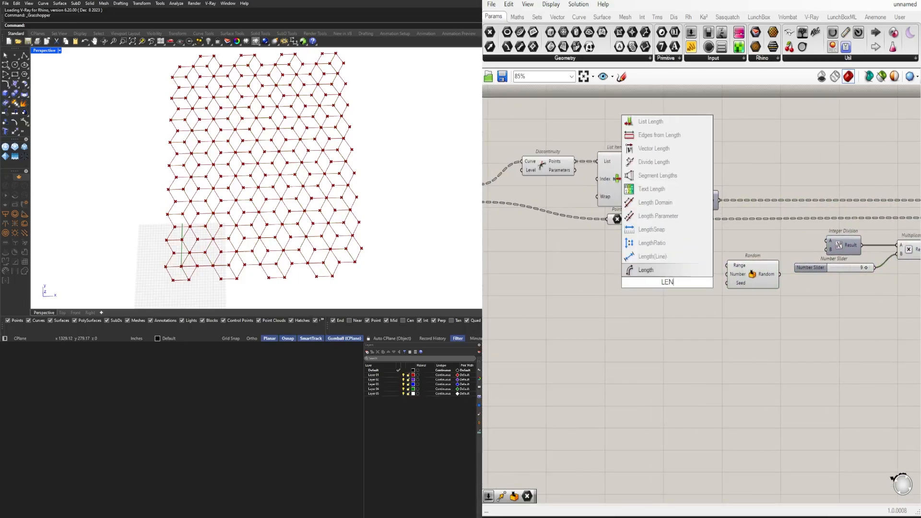
{"action": "left_click", "coordinate": [655, 159]}
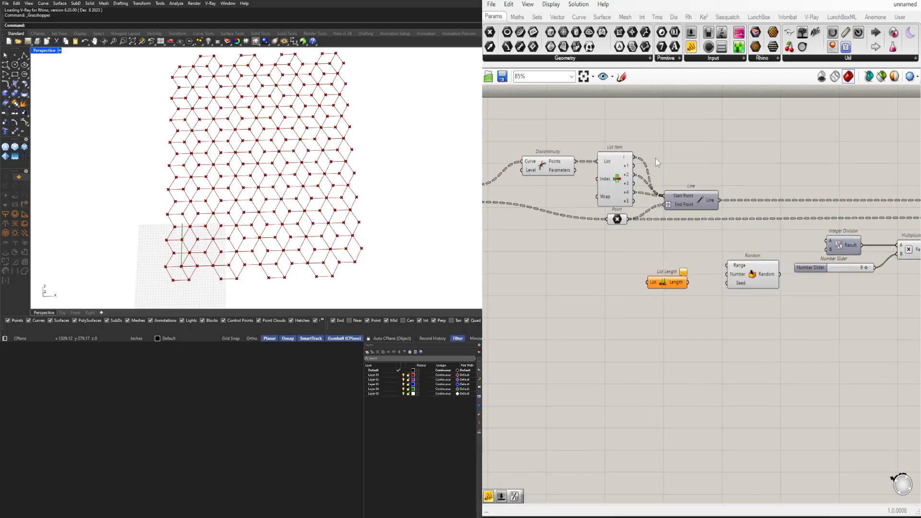
Connect the Point component's output to the List input of List Length
{"action": "right_click_drag", "start_coordinate": [600, 194], "coordinate": [624, 198]}
{"action": "left_click_drag", "start_coordinate": [650, 222], "coordinate": [672, 286]}
{"action": "right_click", "coordinate": [677, 286]}
{"action": "left_click", "coordinate": [721, 367]}
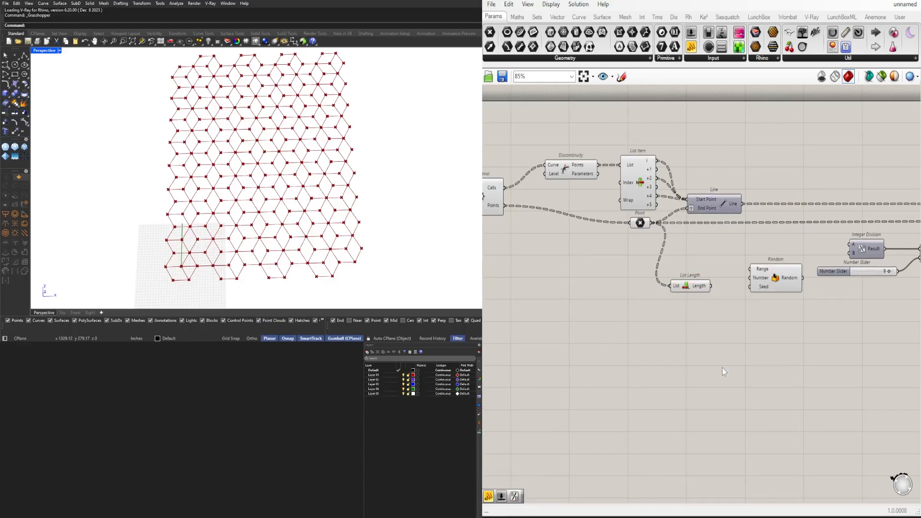
Flatten the List input of List Length and set its wire display to Hidden
{"action": "scroll", "coordinate": [700, 307], "scroll_direction": "up", "scroll_amount": 3}
{"action": "left_click", "coordinate": [667, 273]}
{"action": "left_click", "coordinate": [687, 287]}
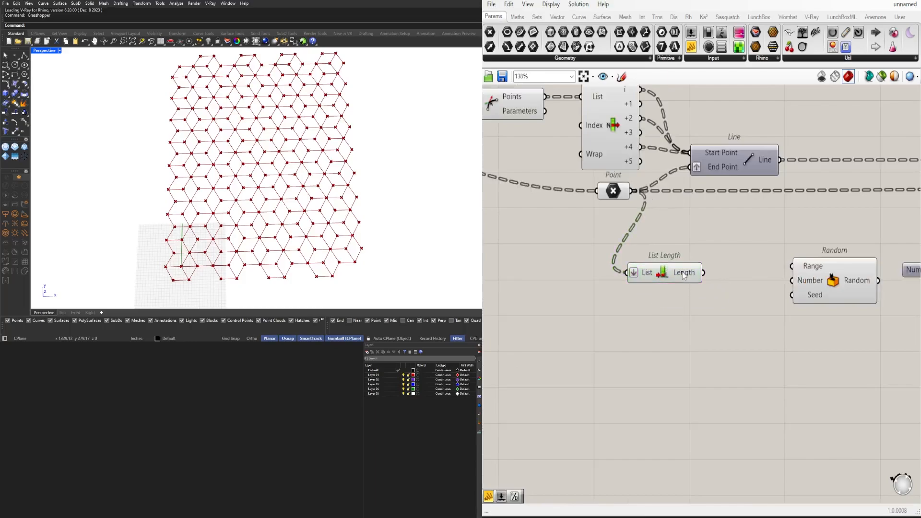
{"action": "right_click", "coordinate": [640, 267]}
{"action": "mouse_move", "coordinate": [729, 302]}
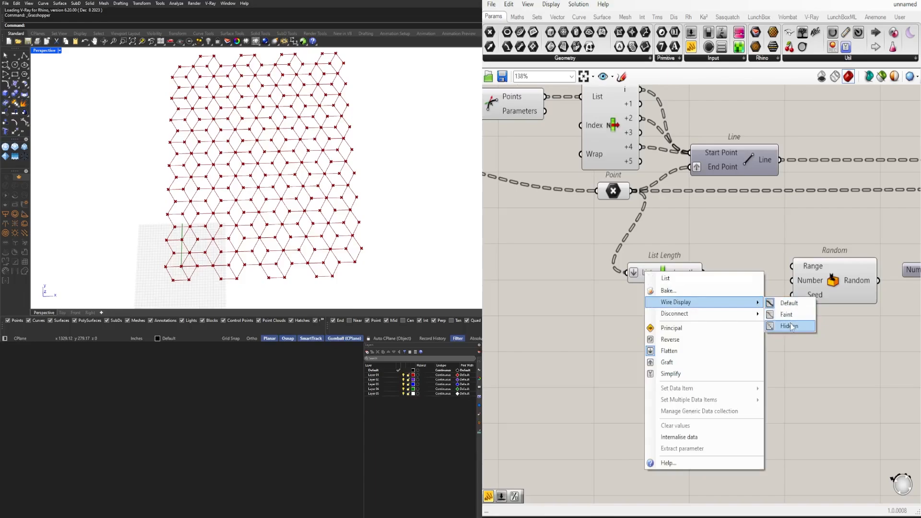
{"action": "left_click", "coordinate": [790, 326]}
{"action": "left_click", "coordinate": [615, 191]}
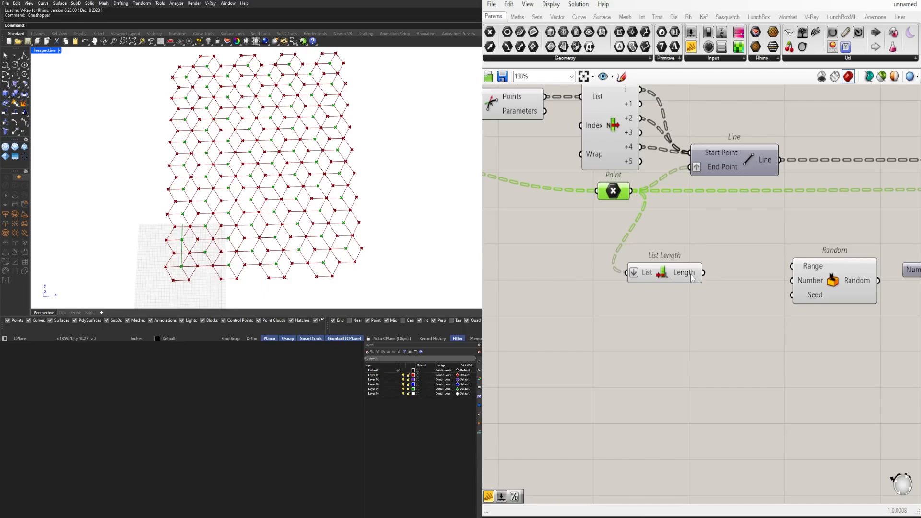
Connect List Length's Length output to Random's Number input and move List Length close to Random
{"action": "left_click_drag", "start_coordinate": [705, 274], "coordinate": [792, 283]}
{"action": "left_click_drag", "start_coordinate": [670, 283], "coordinate": [740, 298]}
{"action": "left_click", "coordinate": [632, 303]}
{"action": "scroll", "coordinate": [623, 303], "scroll_direction": "down", "scroll_amount": 2}
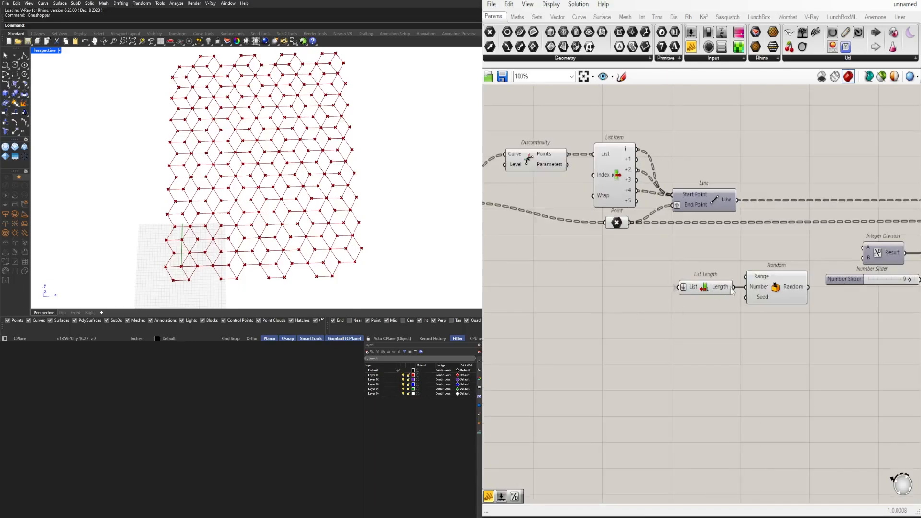
{"action": "right_click_drag", "start_coordinate": [784, 293], "coordinate": [731, 288]}
{"action": "scroll", "coordinate": [732, 286], "scroll_direction": "up", "scroll_amount": 3}
{"action": "mouse_move", "coordinate": [746, 282]}
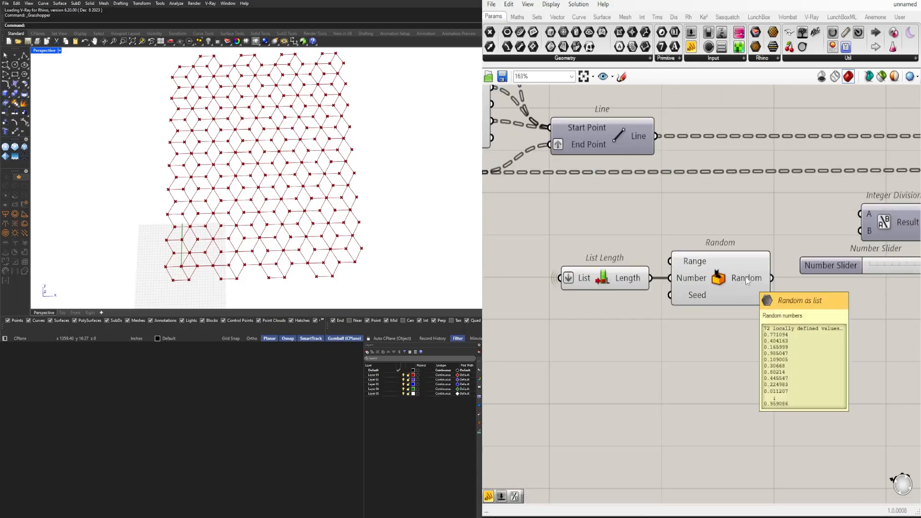
Add a Construct Domain component and place it just above List Length
{"action": "right_click_drag", "start_coordinate": [507, 304], "coordinate": [595, 306]}
{"action": "scroll", "coordinate": [541, 309], "scroll_direction": "down", "scroll_amount": 1}
{"action": "double_click", "coordinate": [541, 309]}
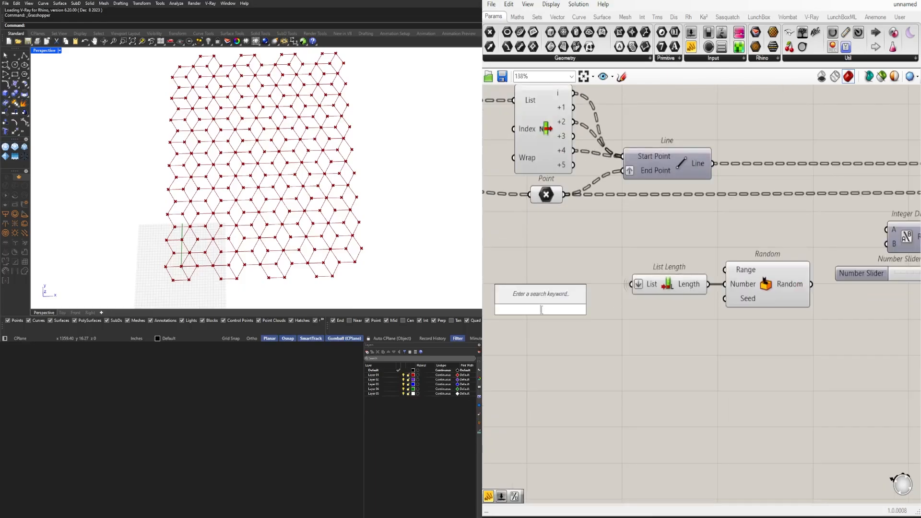
{"action": "type", "text": "CONSTRUC"}
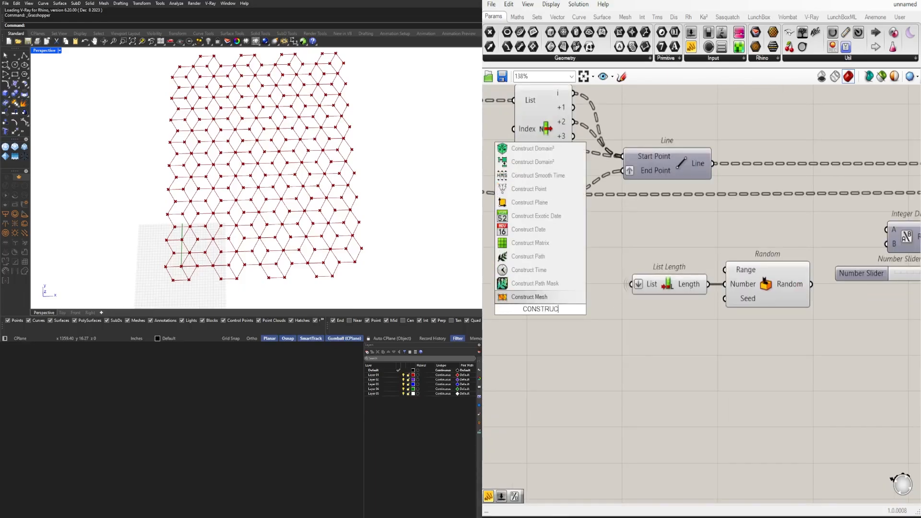
{"action": "type", "text": "T DOM"}
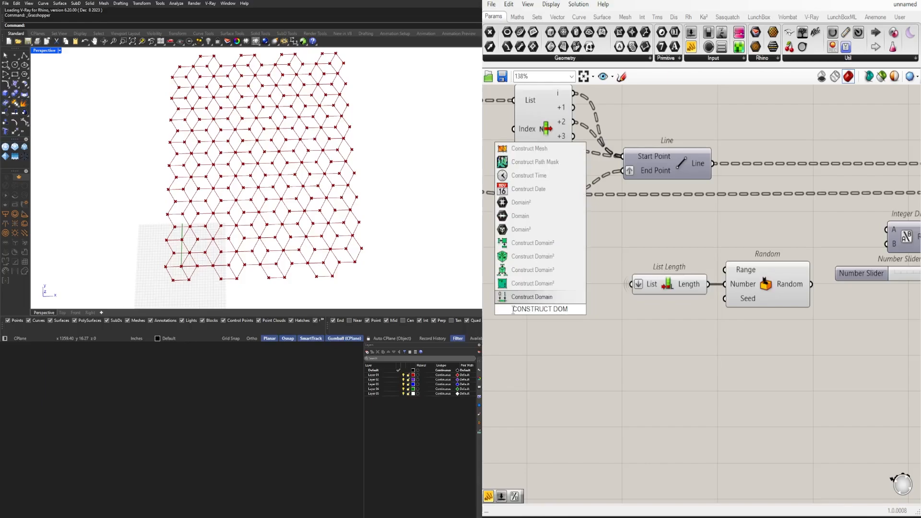
{"action": "key", "text": "Return"}
{"action": "left_click_drag", "start_coordinate": [673, 286], "coordinate": [671, 296]}
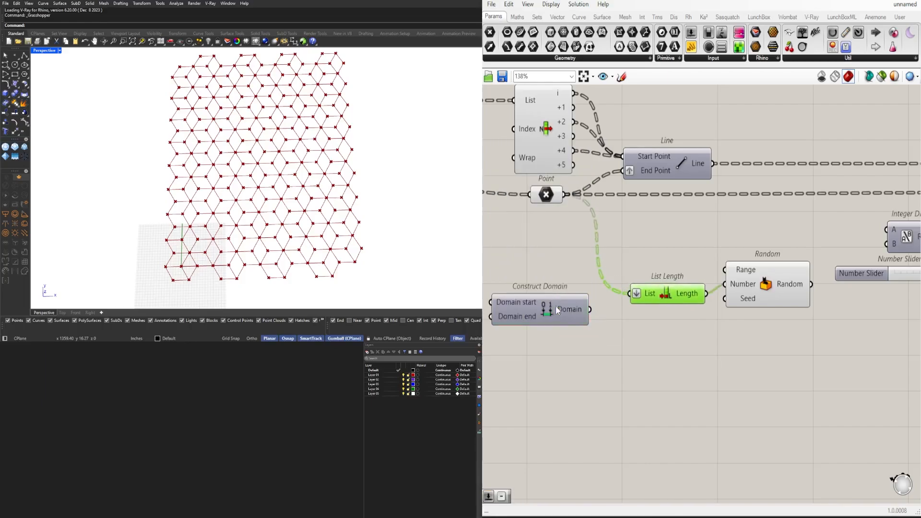
{"action": "left_click_drag", "start_coordinate": [557, 308], "coordinate": [680, 255]}
{"action": "right_click_drag", "start_coordinate": [653, 258], "coordinate": [732, 279]}
{"action": "left_click_drag", "start_coordinate": [740, 275], "coordinate": [735, 270]}
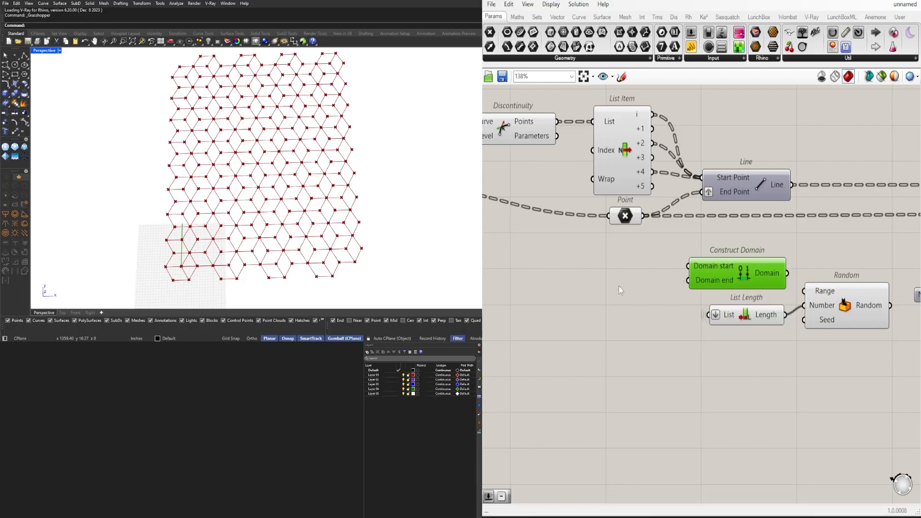
Add a number slider set to 10 and connect it to Construct Domain's Domain end input
{"action": "double_click", "coordinate": [551, 288]}
{"action": "type", "text": "10"}
{"action": "key", "text": "Return"}
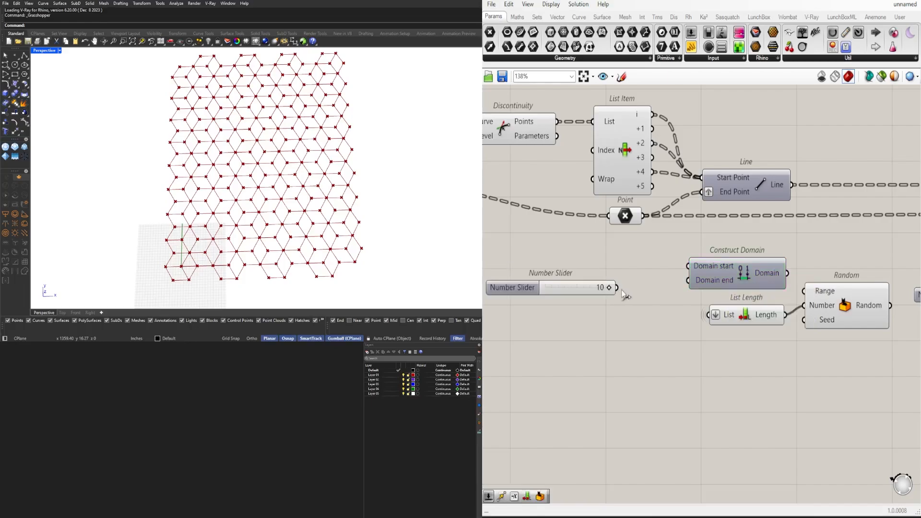
{"action": "left_click_drag", "start_coordinate": [617, 287], "coordinate": [696, 291]}
{"action": "left_click_drag", "start_coordinate": [542, 286], "coordinate": [573, 281]}
Connect Construct Domain's Domain output to Random's Range input
{"action": "left_click_drag", "start_coordinate": [787, 275], "coordinate": [802, 290]}
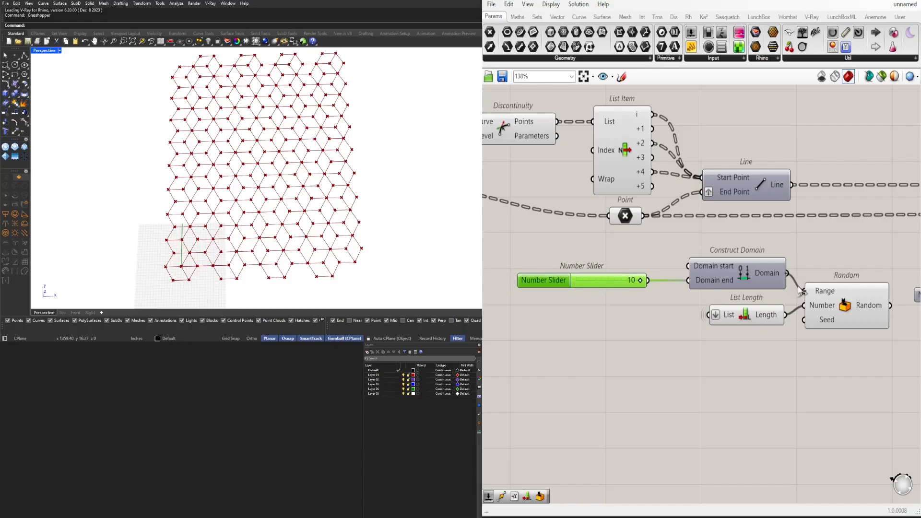
{"action": "right_click_drag", "start_coordinate": [880, 310], "coordinate": [806, 294]}
{"action": "mouse_move", "coordinate": [806, 294]}
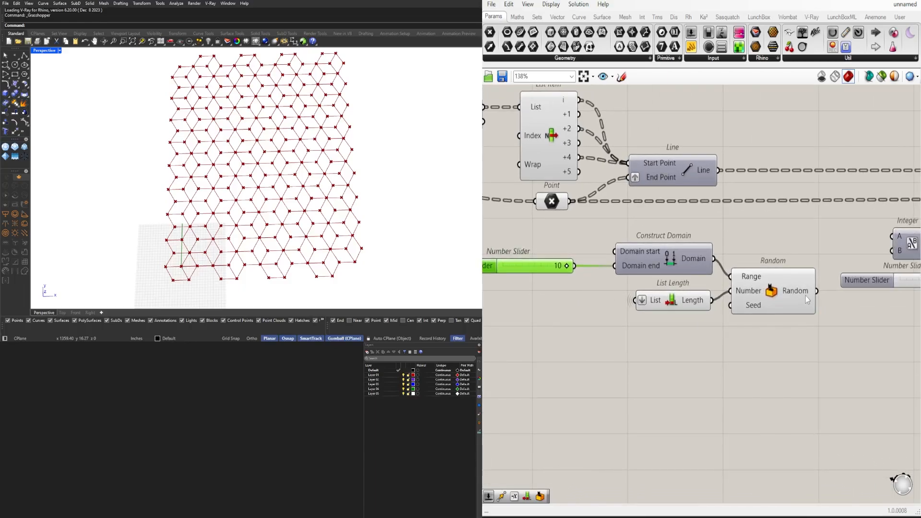
Widen the gap between the Random component group and the Integer Division, slider and Multiplication group
{"action": "scroll", "coordinate": [804, 294], "scroll_direction": "down", "scroll_amount": 3}
{"action": "left_click_drag", "start_coordinate": [793, 341], "coordinate": [605, 269]}
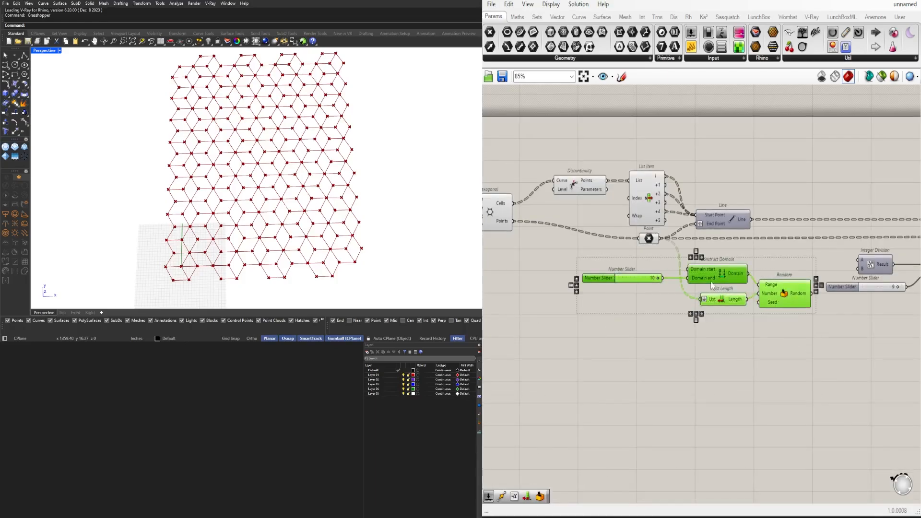
{"action": "left_click_drag", "start_coordinate": [711, 282], "coordinate": [709, 285]}
{"action": "right_click_drag", "start_coordinate": [771, 315], "coordinate": [613, 290]}
{"action": "scroll", "coordinate": [619, 291], "scroll_direction": "down", "scroll_amount": 1}
{"action": "left_click", "coordinate": [705, 299]}
{"action": "left_click_drag", "start_coordinate": [838, 289], "coordinate": [706, 200]}
{"action": "left_click", "coordinate": [707, 300]}
{"action": "scroll", "coordinate": [715, 274], "scroll_direction": "up", "scroll_amount": 4}
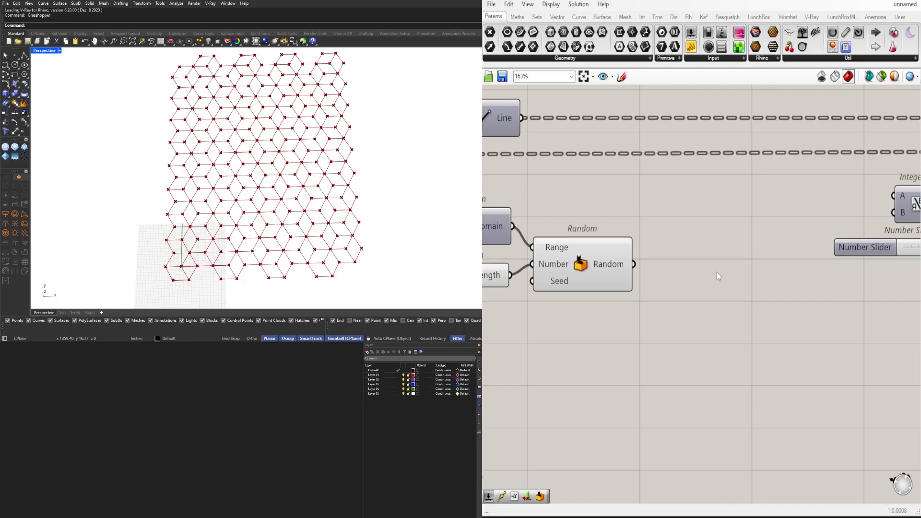
Add a Round component after Random and connect the Random output to its Number input
{"action": "double_click", "coordinate": [717, 273]}
{"action": "type", "text": "ROUND"}
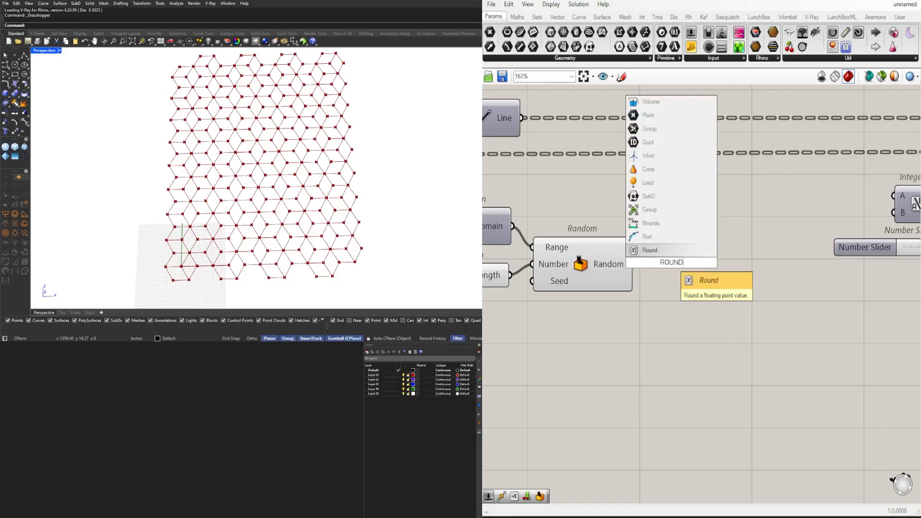
{"action": "key", "text": "Return"}
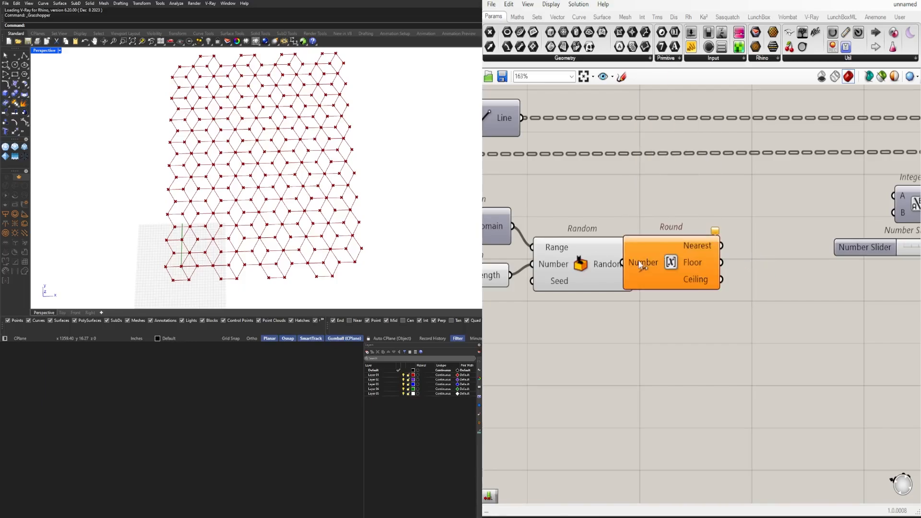
{"action": "left_click_drag", "start_coordinate": [634, 264], "coordinate": [696, 263]}
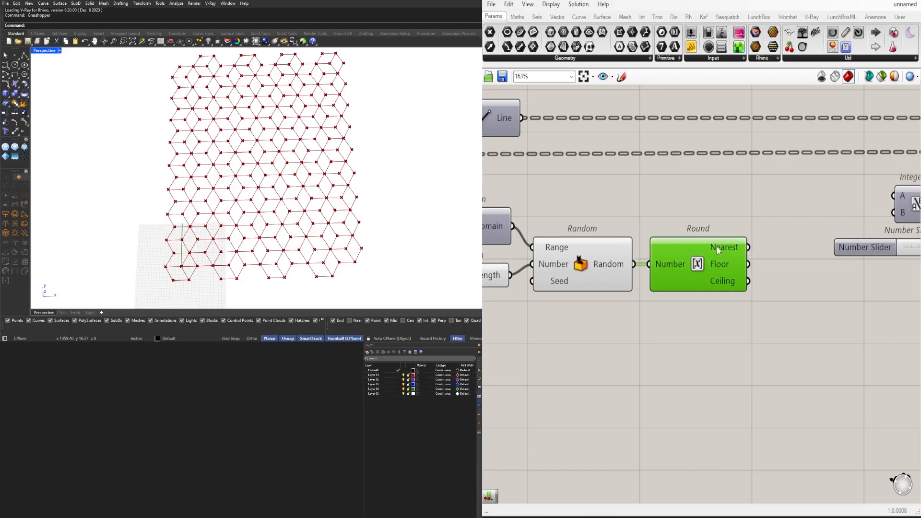
{"action": "mouse_move", "coordinate": [718, 251]}
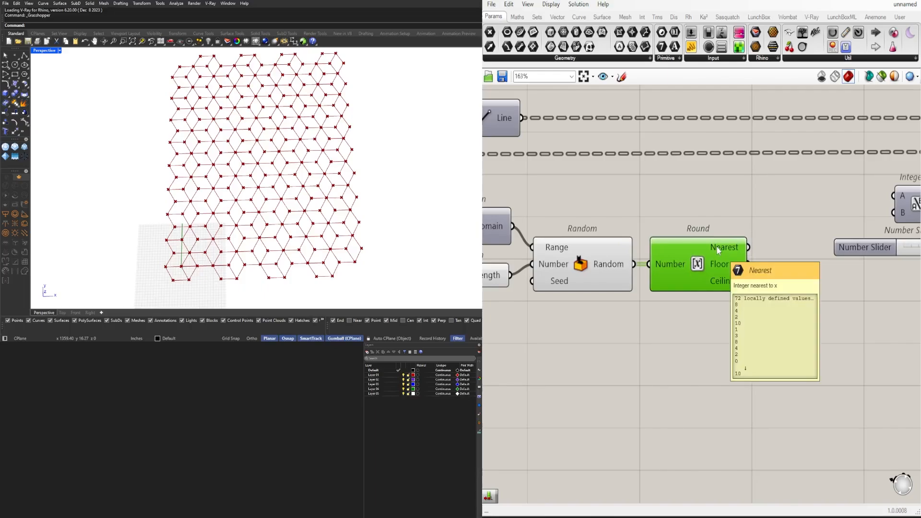
Connect Round's Nearest output to Multiplication's B input and delete the slider it replaces
{"action": "scroll", "coordinate": [718, 250], "scroll_direction": "down", "scroll_amount": 3}
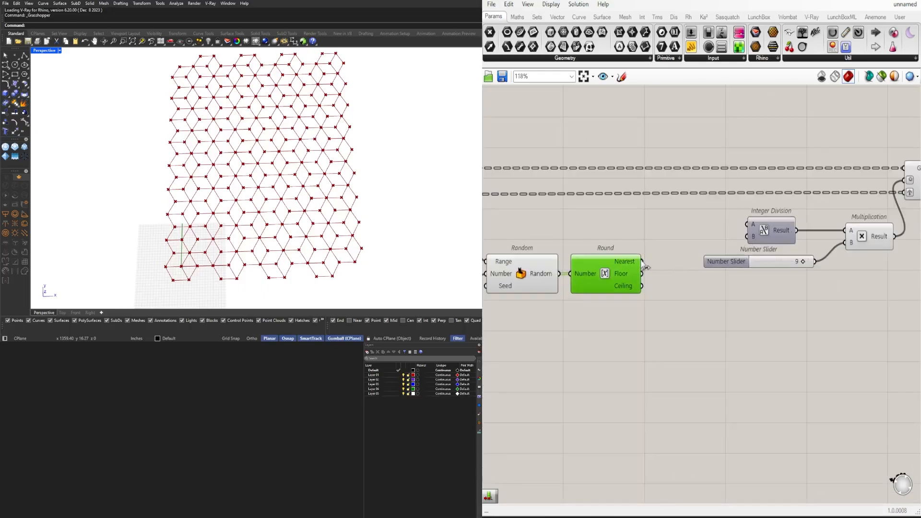
{"action": "left_click_drag", "start_coordinate": [642, 262], "coordinate": [846, 243]}
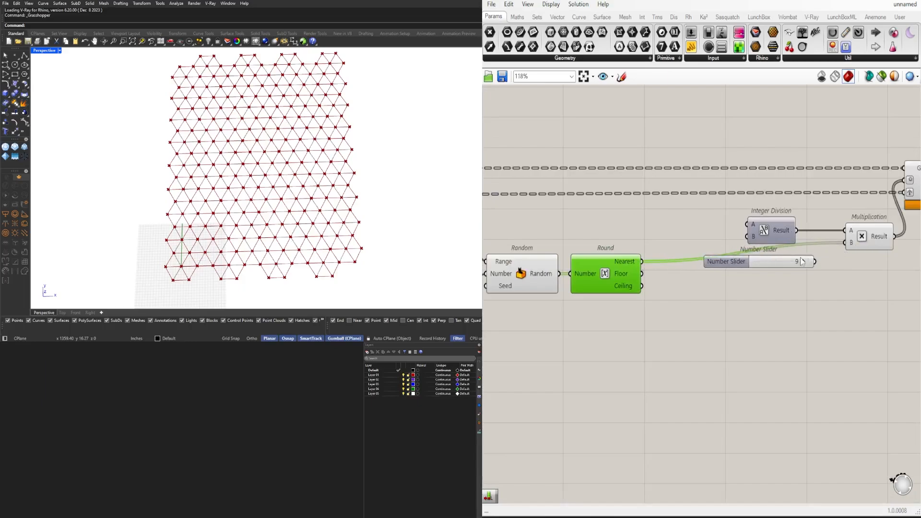
{"action": "left_click", "coordinate": [738, 267]}
{"action": "key", "text": "Delete"}
Move Integer Division above Round, Multiplication just after it, and Rotate closer to them
{"action": "scroll", "coordinate": [741, 249], "scroll_direction": "down", "scroll_amount": 1}
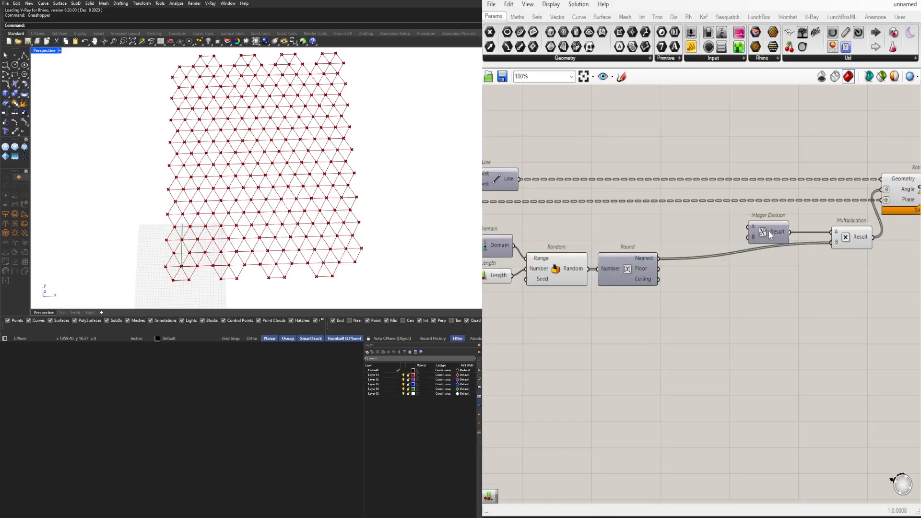
{"action": "left_click_drag", "start_coordinate": [760, 236], "coordinate": [618, 238]}
{"action": "left_click_drag", "start_coordinate": [860, 238], "coordinate": [711, 255]}
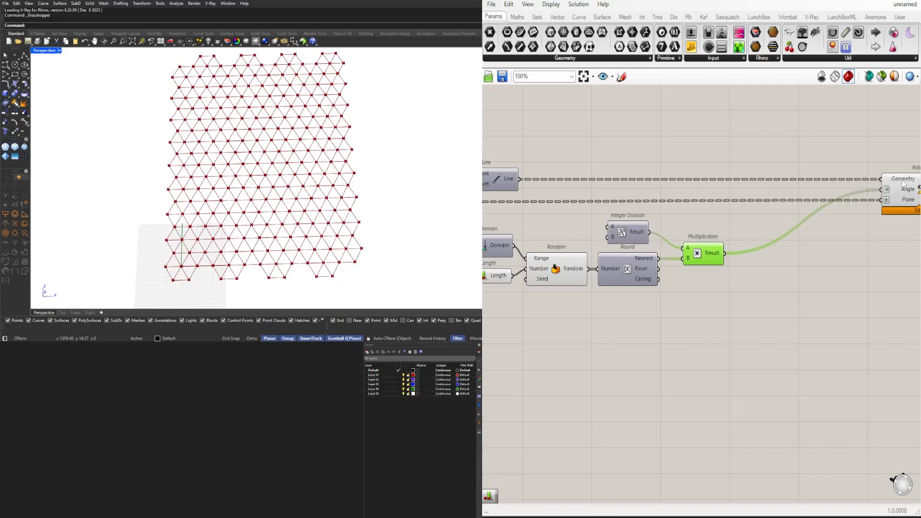
{"action": "right_click_drag", "start_coordinate": [877, 207], "coordinate": [796, 217]}
{"action": "left_click_drag", "start_coordinate": [846, 207], "coordinate": [740, 208]}
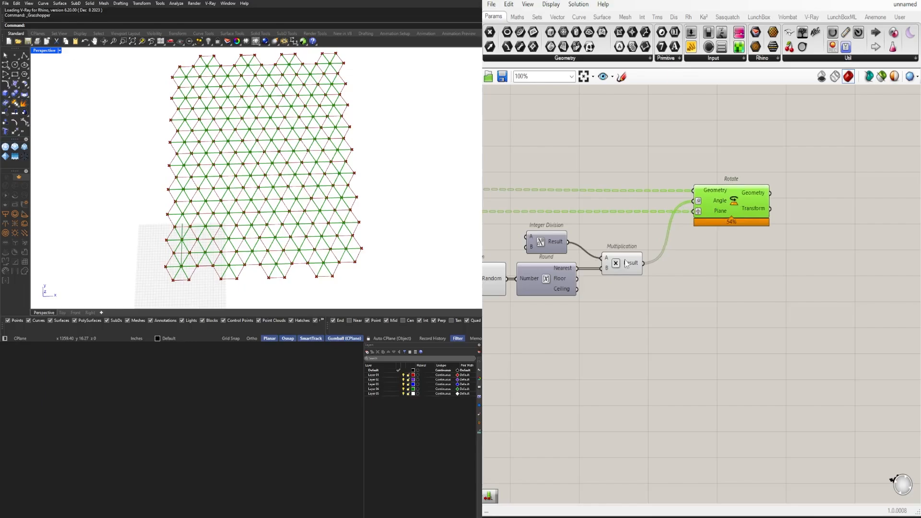
Graft Rotate's Angle input and check the angle values coming out of Multiplication
{"action": "right_click", "coordinate": [713, 200]}
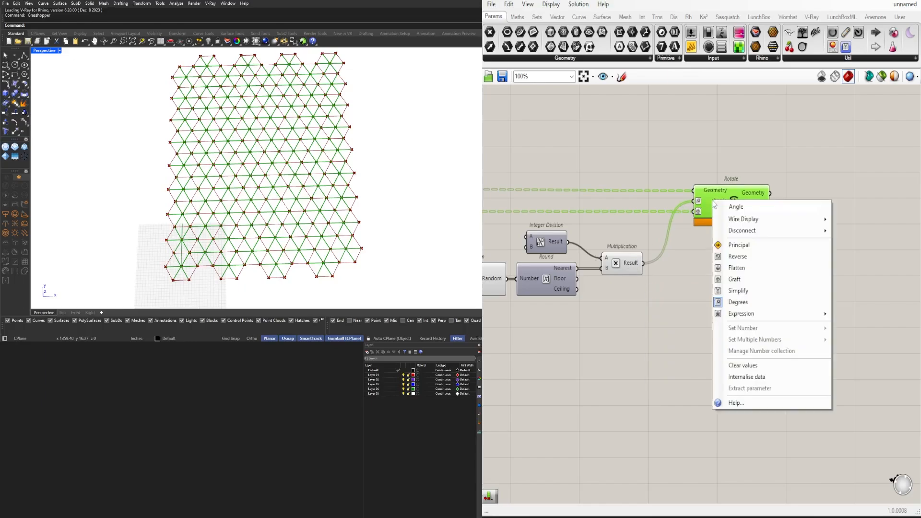
{"action": "left_click", "coordinate": [737, 279]}
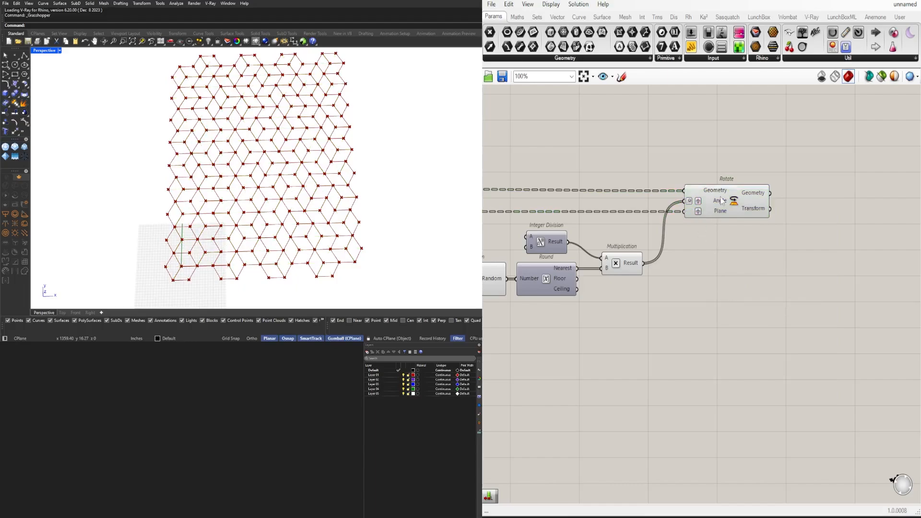
{"action": "left_click_drag", "start_coordinate": [724, 199], "coordinate": [736, 199]}
{"action": "left_click", "coordinate": [700, 321]}
{"action": "right_click_drag", "start_coordinate": [603, 310], "coordinate": [827, 310]}
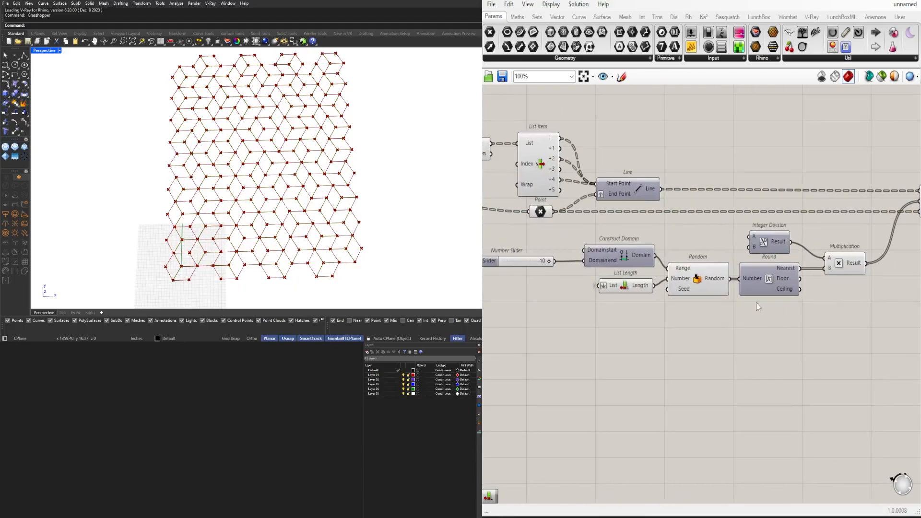
{"action": "scroll", "coordinate": [793, 275], "scroll_direction": "up", "scroll_amount": 2}
{"action": "mouse_move", "coordinate": [884, 257]}
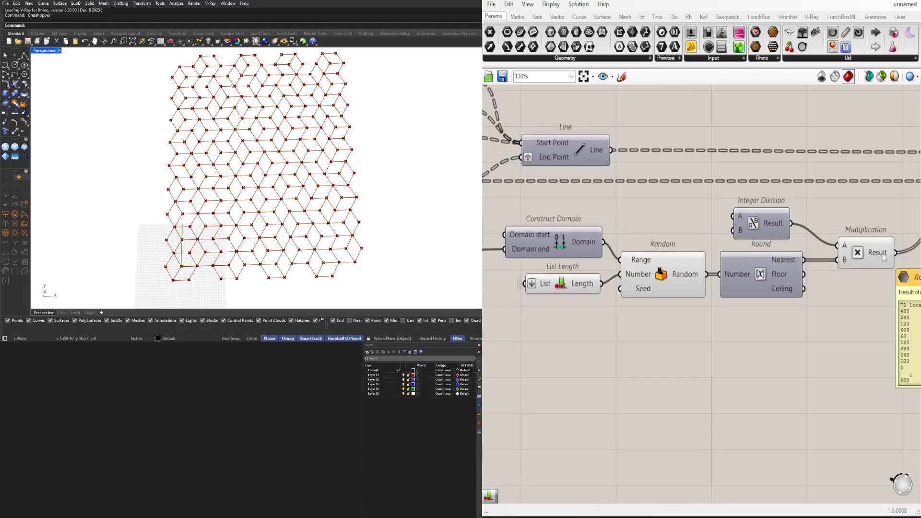
Add a number slider with the value 3 below List Length
{"action": "right_click_drag", "start_coordinate": [547, 299], "coordinate": [634, 319]}
{"action": "scroll", "coordinate": [698, 271], "scroll_direction": "up", "scroll_amount": 2}
{"action": "scroll", "coordinate": [696, 274], "scroll_direction": "down", "scroll_amount": 4}
{"action": "left_click_drag", "start_coordinate": [663, 307], "coordinate": [623, 325]}
{"action": "double_click", "coordinate": [657, 327]}
{"action": "type", "text": "3"}
{"action": "key", "text": "Return"}
{"action": "scroll", "coordinate": [767, 332], "scroll_direction": "down", "scroll_amount": 3}
Shift Random, Integer Division, Round, Multiplication and Rotate slightly away from the domain, list length and slider components
{"action": "right_click_drag", "start_coordinate": [830, 336], "coordinate": [740, 332]}
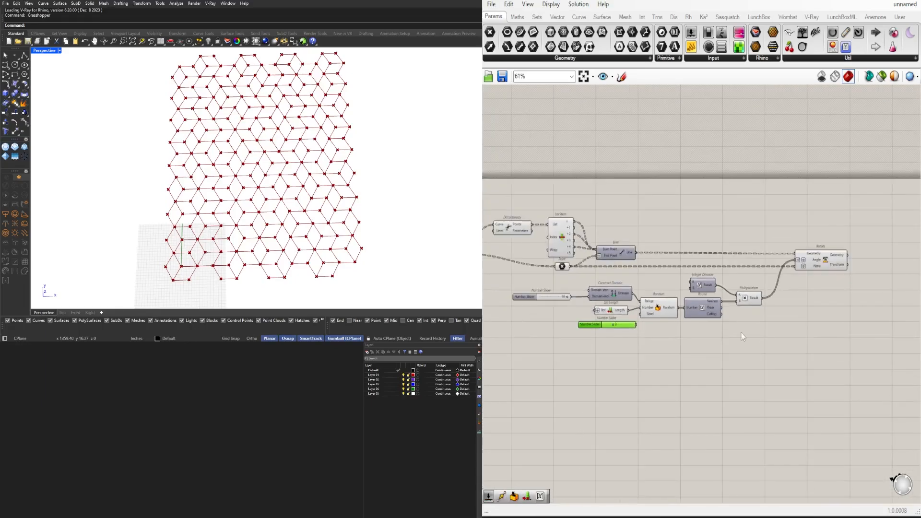
{"action": "left_click_drag", "start_coordinate": [758, 333], "coordinate": [665, 280]}
{"action": "scroll", "coordinate": [671, 291], "scroll_direction": "up", "scroll_amount": 2}
{"action": "left_click_drag", "start_coordinate": [662, 315], "coordinate": [683, 315]}
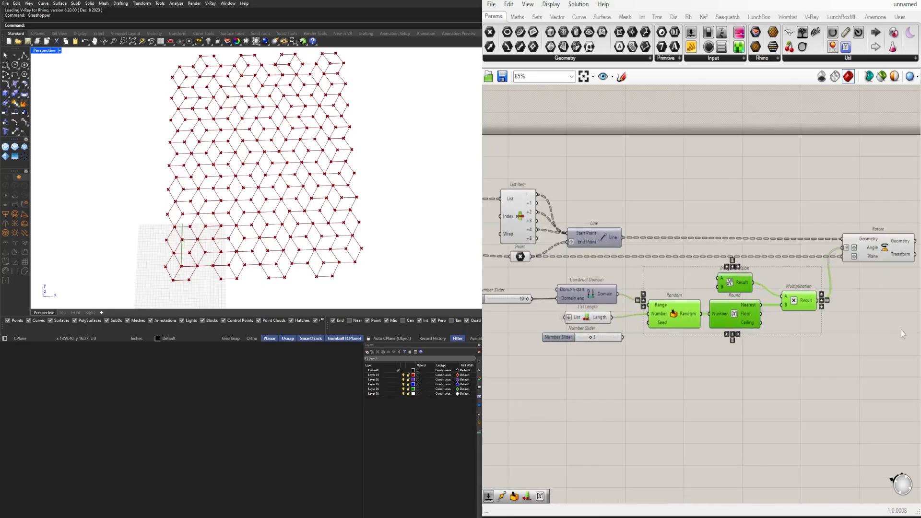
{"action": "left_click", "coordinate": [902, 332]}
{"action": "left_click_drag", "start_coordinate": [887, 256], "coordinate": [897, 255]}
{"action": "left_click_drag", "start_coordinate": [880, 349], "coordinate": [645, 228]}
{"action": "left_click_drag", "start_coordinate": [676, 314], "coordinate": [682, 314]}
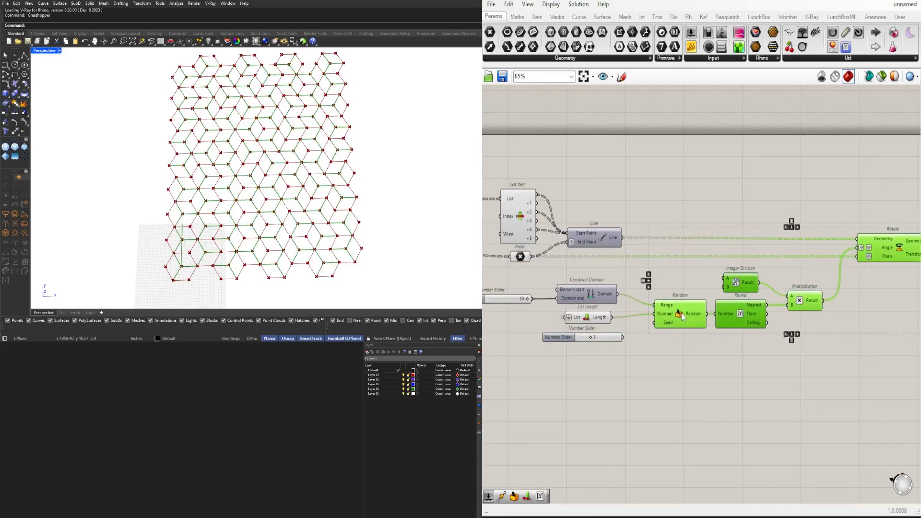
Connect the slider below List Length to Random's Seed input and set it to 10
{"action": "scroll", "coordinate": [566, 336], "scroll_direction": "up", "scroll_amount": 3}
{"action": "left_click_drag", "start_coordinate": [646, 338], "coordinate": [707, 315]}
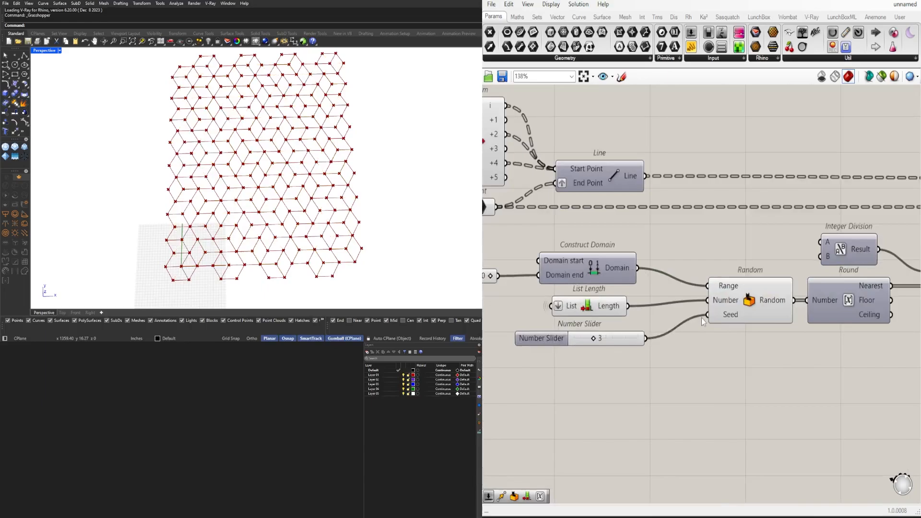
{"action": "scroll", "coordinate": [595, 342], "scroll_direction": "up", "scroll_amount": 2}
{"action": "left_click_drag", "start_coordinate": [594, 339], "coordinate": [656, 341]}
Highlight the Hexagonal component's cells in the viewport and look back along the definition toward Rotate
{"action": "scroll", "coordinate": [568, 372], "scroll_direction": "down", "scroll_amount": 5}
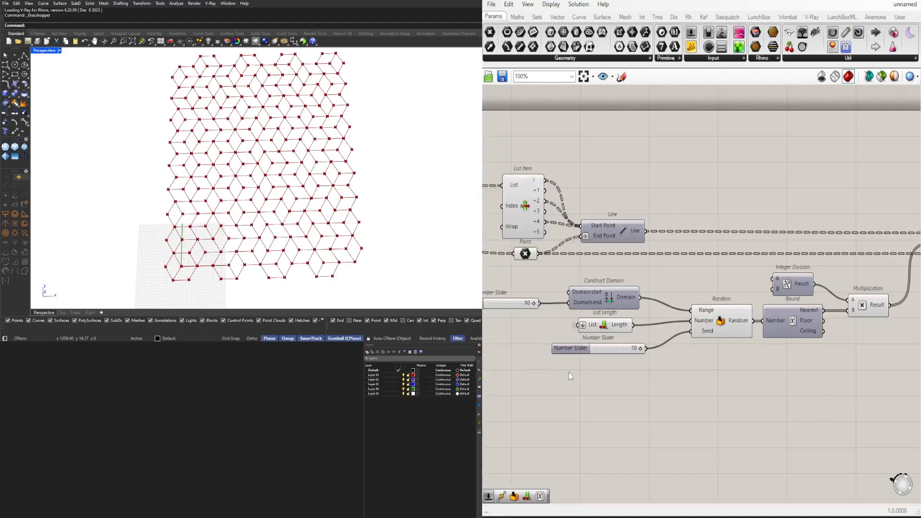
{"action": "scroll", "coordinate": [644, 226], "scroll_direction": "up", "scroll_amount": 4}
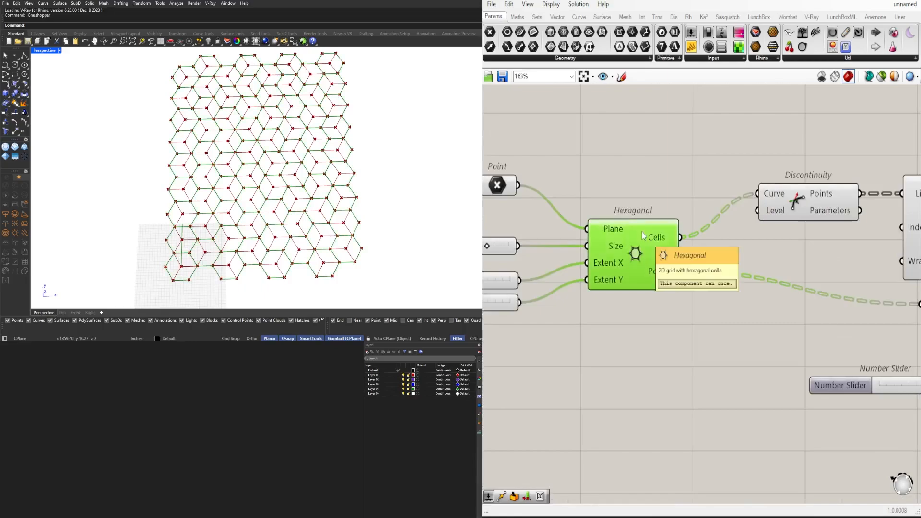
{"action": "scroll", "coordinate": [643, 236], "scroll_direction": "down", "scroll_amount": 3}
{"action": "right_click_drag", "start_coordinate": [758, 330], "coordinate": [519, 280]}
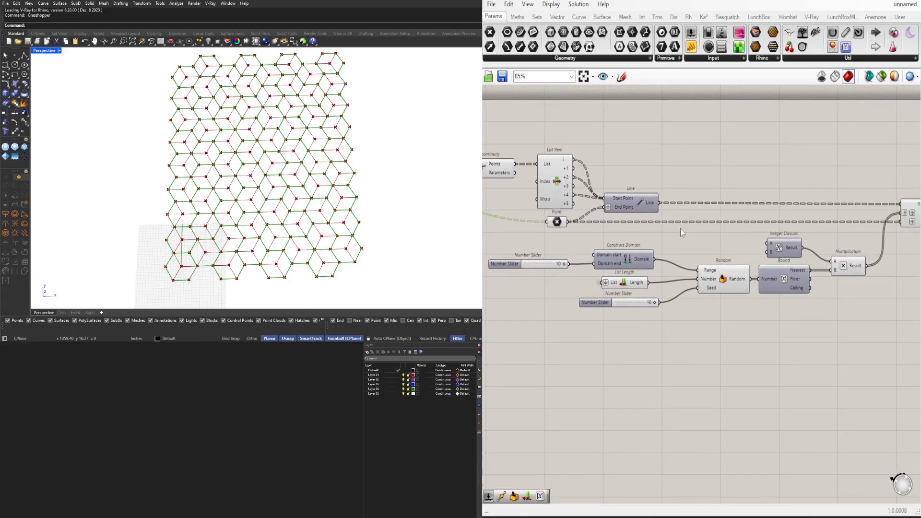
Trace the Line output into Rotate and examine how Random, Round, Integer Division and Multiplication supply its angle
{"action": "right_click_drag", "start_coordinate": [798, 210], "coordinate": [780, 220]}
{"action": "left_click", "coordinate": [618, 210]}
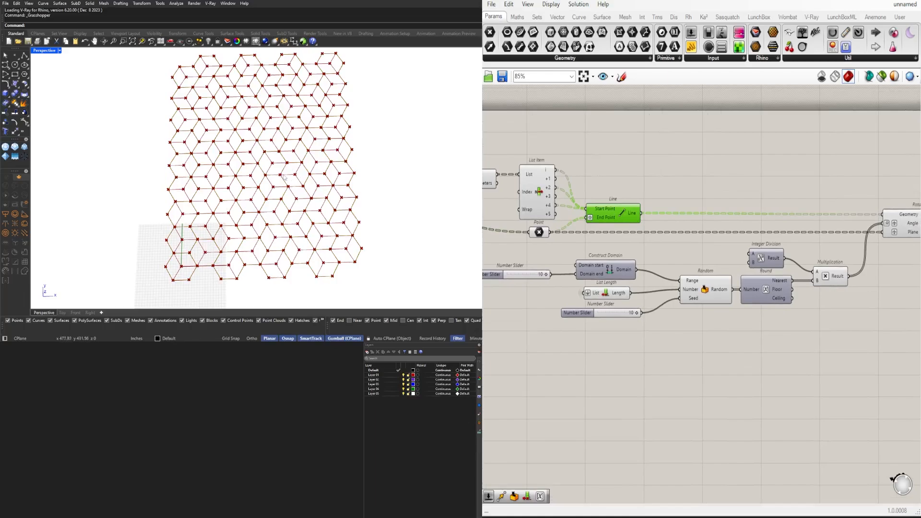
{"action": "right_click_drag", "start_coordinate": [722, 193], "coordinate": [576, 193]}
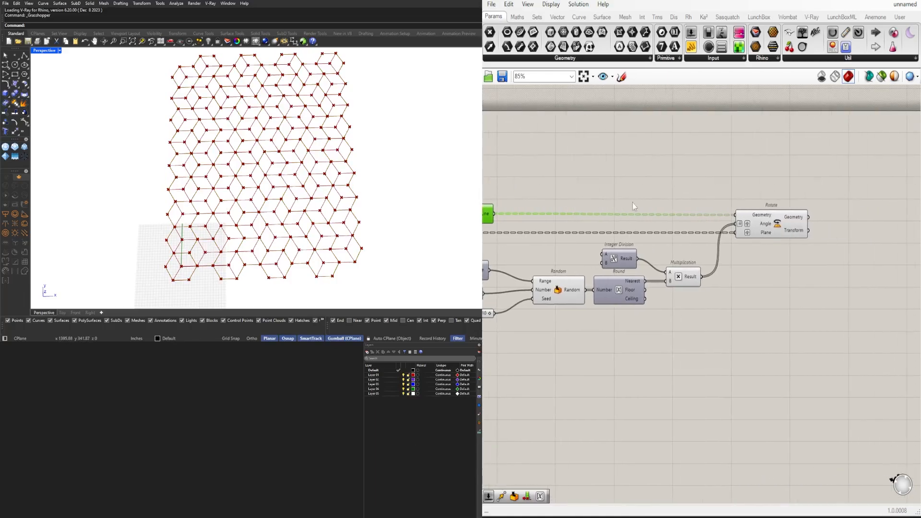
{"action": "left_click", "coordinate": [771, 222]}
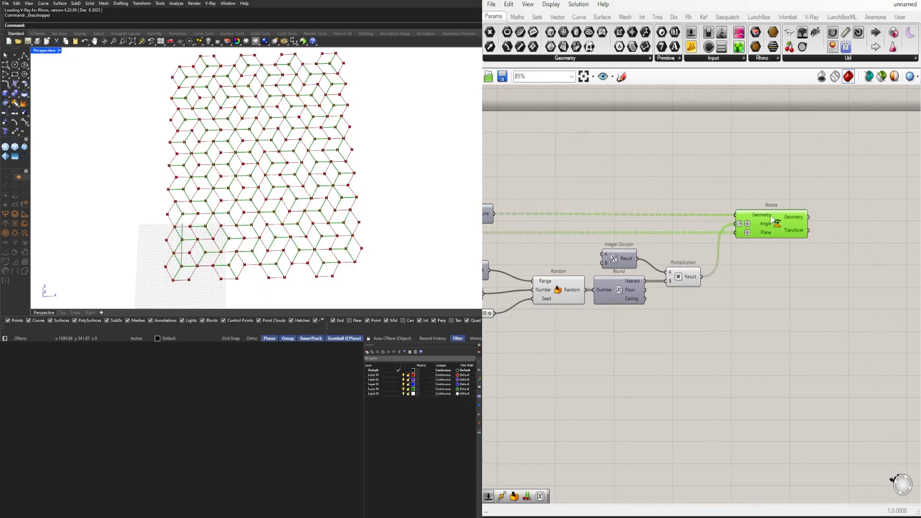
{"action": "right_click_drag", "start_coordinate": [494, 252], "coordinate": [641, 230]}
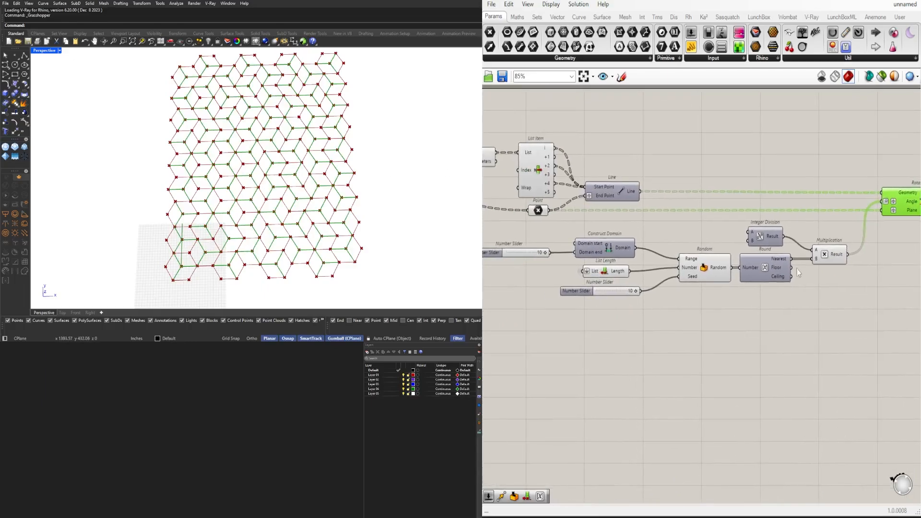
{"action": "scroll", "coordinate": [715, 283], "scroll_direction": "up", "scroll_amount": 2}
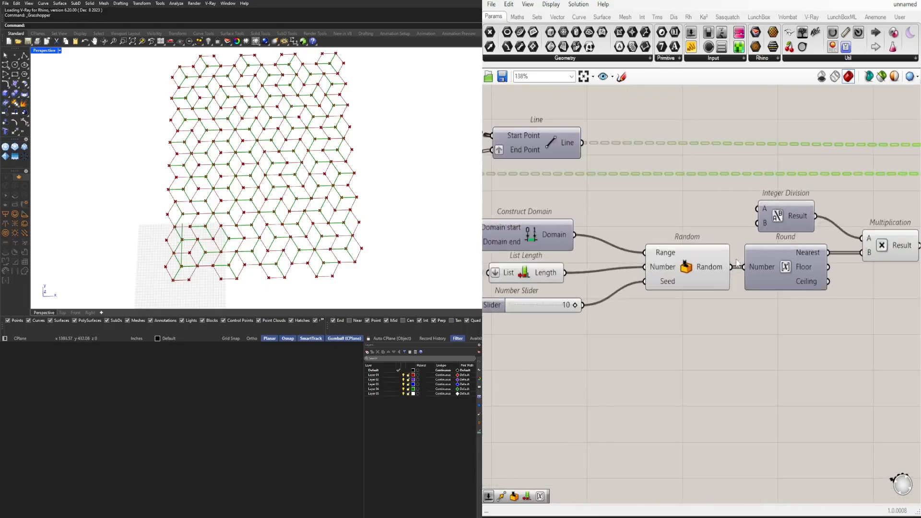
{"action": "scroll", "coordinate": [712, 281], "scroll_direction": "down", "scroll_amount": 2}
{"action": "scroll", "coordinate": [710, 279], "scroll_direction": "up", "scroll_amount": 3}
{"action": "scroll", "coordinate": [709, 280], "scroll_direction": "up", "scroll_amount": 2}
{"action": "left_click", "coordinate": [748, 255]}
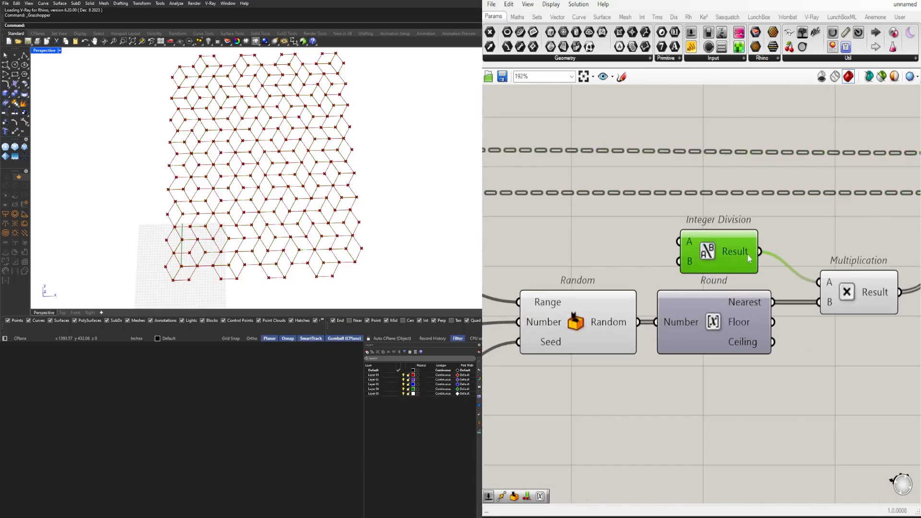
{"action": "scroll", "coordinate": [738, 261], "scroll_direction": "down", "scroll_amount": 3}
{"action": "scroll", "coordinate": [707, 282], "scroll_direction": "up", "scroll_amount": 1}
{"action": "mouse_move", "coordinate": [704, 284]}
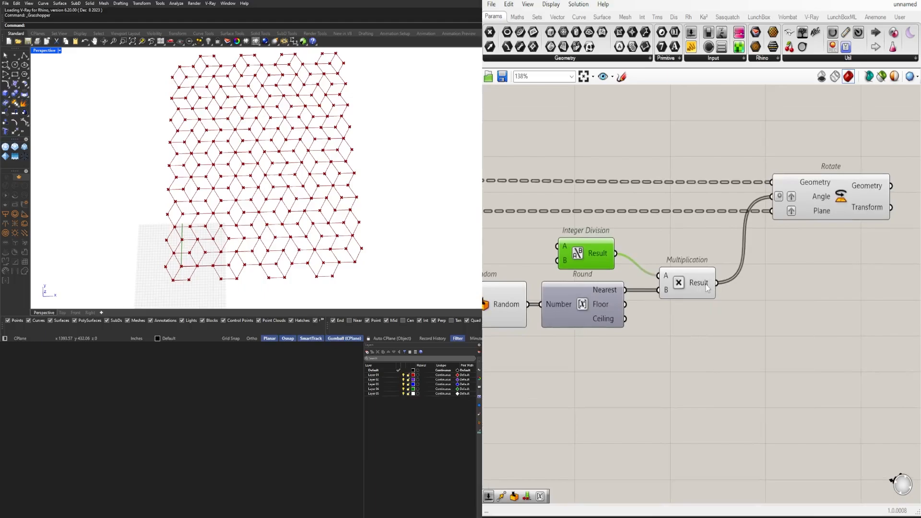
{"action": "left_click", "coordinate": [837, 194]}
{"action": "left_click", "coordinate": [773, 319]}
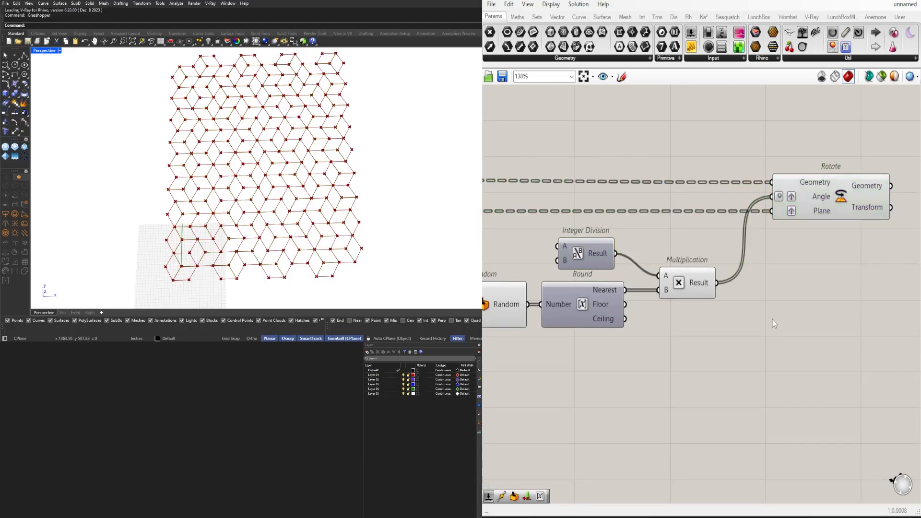
{"action": "scroll", "coordinate": [774, 319], "scroll_direction": "down", "scroll_amount": 2}
{"action": "scroll", "coordinate": [752, 189], "scroll_direction": "down", "scroll_amount": 5}
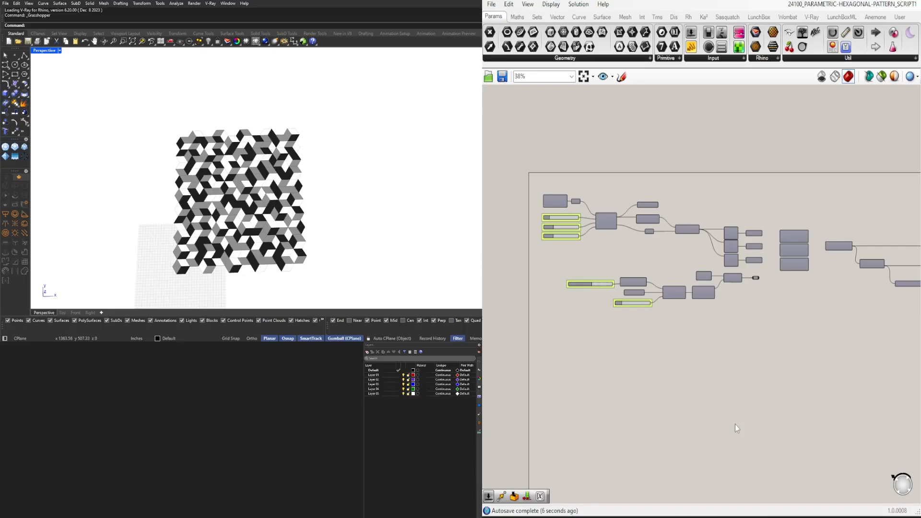
Turn off the preview of the grey-shade Custom Preview group in the finished hexagonal pattern script
{"action": "scroll", "coordinate": [720, 417], "scroll_direction": "down", "scroll_amount": 3}
{"action": "scroll", "coordinate": [714, 334], "scroll_direction": "up", "scroll_amount": 6}
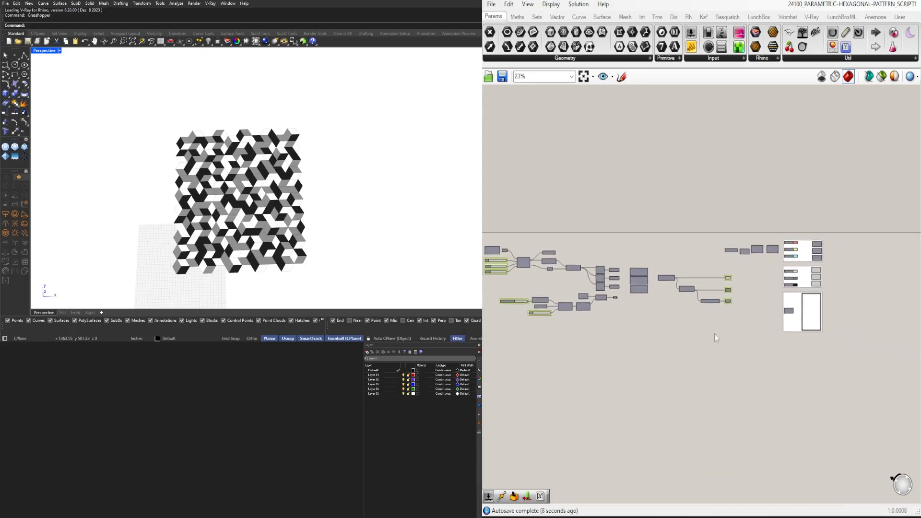
{"action": "mouse_move", "coordinate": [236, 255]}
{"action": "right_mouse_down"}
{"action": "mouse_move", "coordinate": [255, 214]}
{"action": "mouse_move", "coordinate": [250, 233]}
{"action": "mouse_move", "coordinate": [270, 220]}
{"action": "mouse_move", "coordinate": [227, 269]}
{"action": "right_mouse_up"}
{"action": "scroll", "coordinate": [252, 236], "scroll_direction": "up", "scroll_amount": 6}
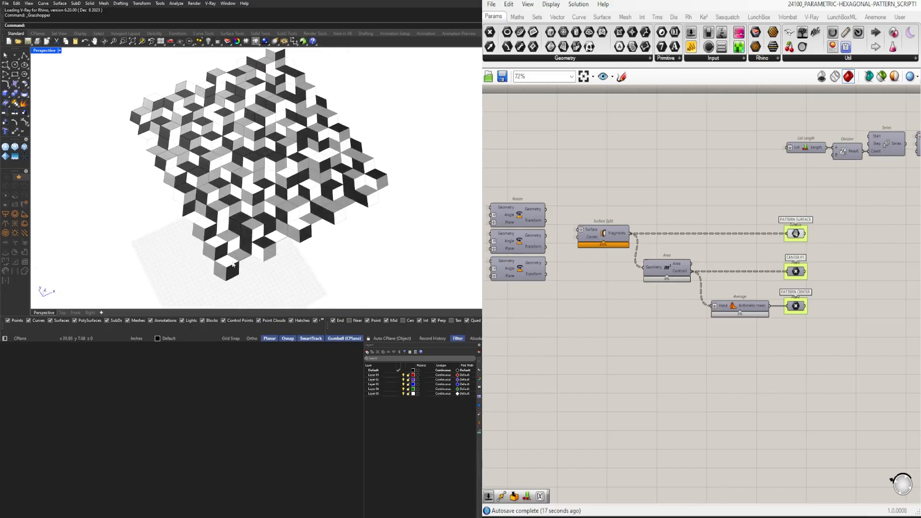
{"action": "scroll", "coordinate": [878, 223], "scroll_direction": "down", "scroll_amount": 2}
{"action": "right_click_drag", "start_coordinate": [873, 235], "coordinate": [544, 290]}
{"action": "scroll", "coordinate": [680, 298], "scroll_direction": "up", "scroll_amount": 5}
{"action": "left_click_drag", "start_coordinate": [747, 306], "coordinate": [652, 204]}
{"action": "middle_click", "coordinate": [686, 209]}
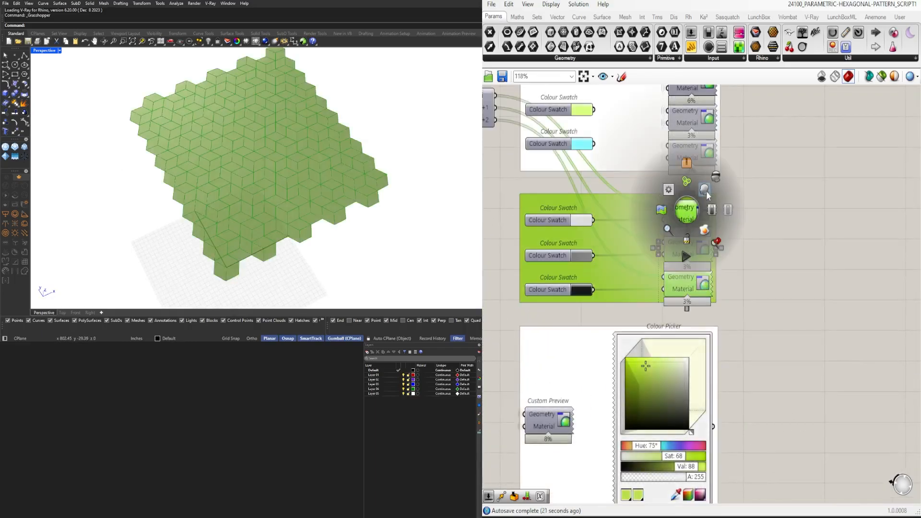
{"action": "left_click", "coordinate": [713, 179]}
Turn on the preview of the red, yellow and cyan Custom Preview group
{"action": "left_click", "coordinate": [761, 153]}
{"action": "right_click_drag", "start_coordinate": [762, 152], "coordinate": [748, 231]}
{"action": "left_click_drag", "start_coordinate": [738, 238], "coordinate": [686, 153]}
{"action": "scroll", "coordinate": [764, 161], "scroll_direction": "up", "scroll_amount": 1}
{"action": "middle_click", "coordinate": [763, 162]}
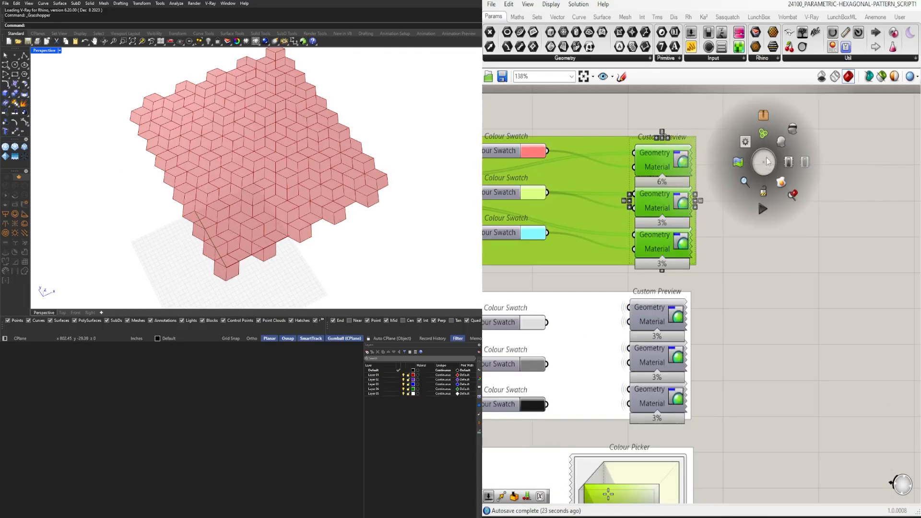
{"action": "left_click", "coordinate": [784, 145]}
{"action": "left_click", "coordinate": [784, 146]}
View the coloured pattern and the whole definition, and save the finished script
{"action": "right_click_drag", "start_coordinate": [316, 221], "coordinate": [348, 211]}
{"action": "scroll", "coordinate": [701, 275], "scroll_direction": "down", "scroll_amount": 3}
{"action": "scroll", "coordinate": [562, 206], "scroll_direction": "down", "scroll_amount": 5}
{"action": "right_click_drag", "start_coordinate": [554, 232], "coordinate": [706, 230]}
{"action": "scroll", "coordinate": [640, 263], "scroll_direction": "down", "scroll_amount": 1}
{"action": "right_click_drag", "start_coordinate": [640, 263], "coordinate": [711, 265]}
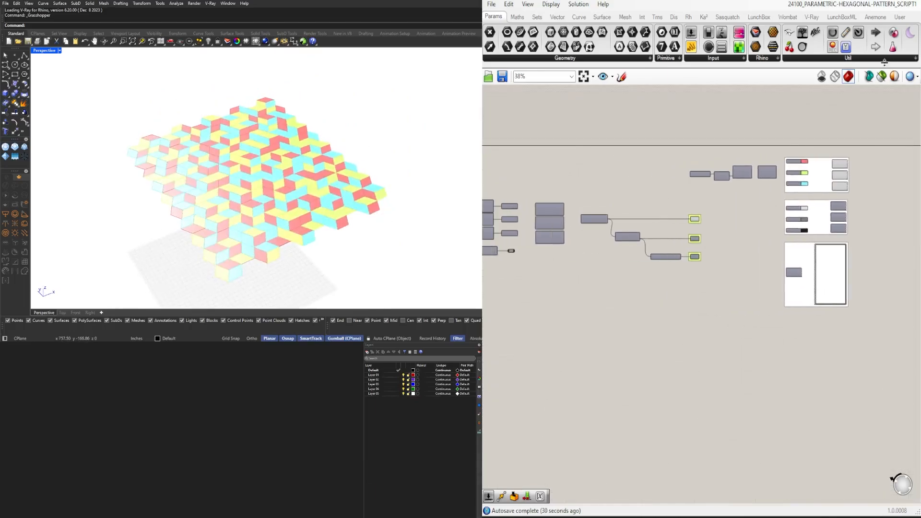
{"action": "left_click", "coordinate": [584, 78]}
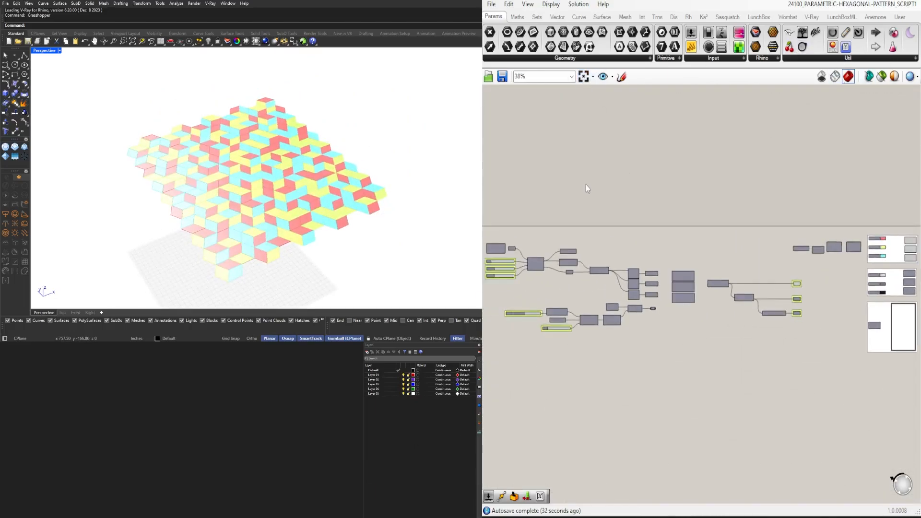
{"action": "key", "text": "ctrl+s"}
Switch to the open tutorial script document and show its whole definition
{"action": "left_click", "coordinate": [814, 9]}
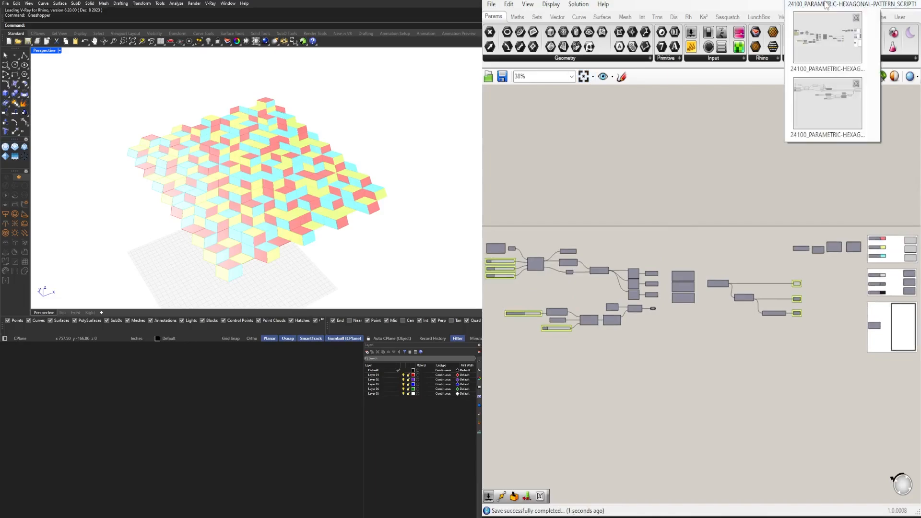
{"action": "left_click", "coordinate": [839, 103]}
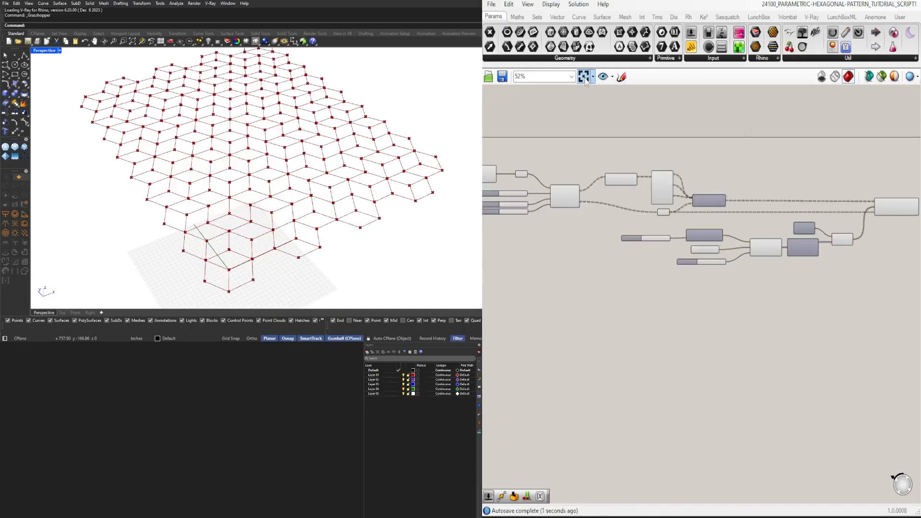
{"action": "scroll", "coordinate": [634, 179], "scroll_direction": "down", "scroll_amount": 1}
{"action": "right_click_drag", "start_coordinate": [640, 200], "coordinate": [651, 201]}
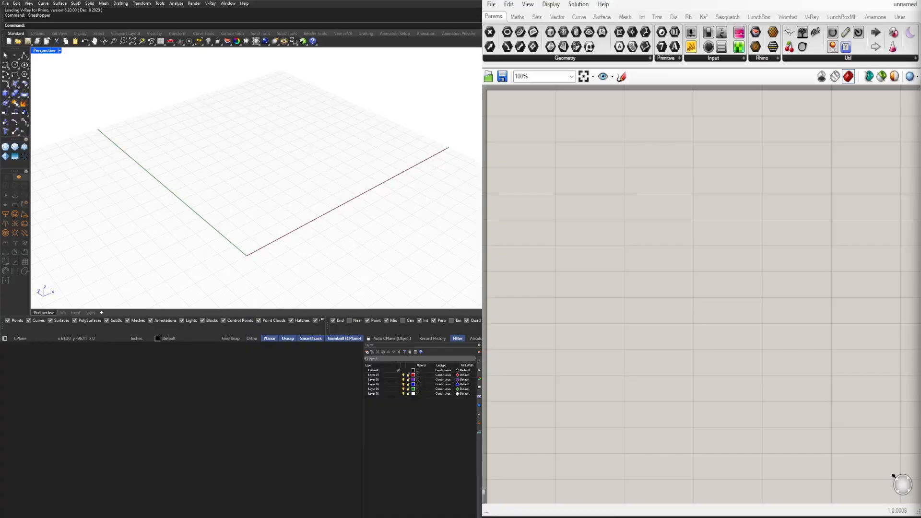
Place a Construct Point component on the empty canvas
{"action": "double_click", "coordinate": [650, 151]}
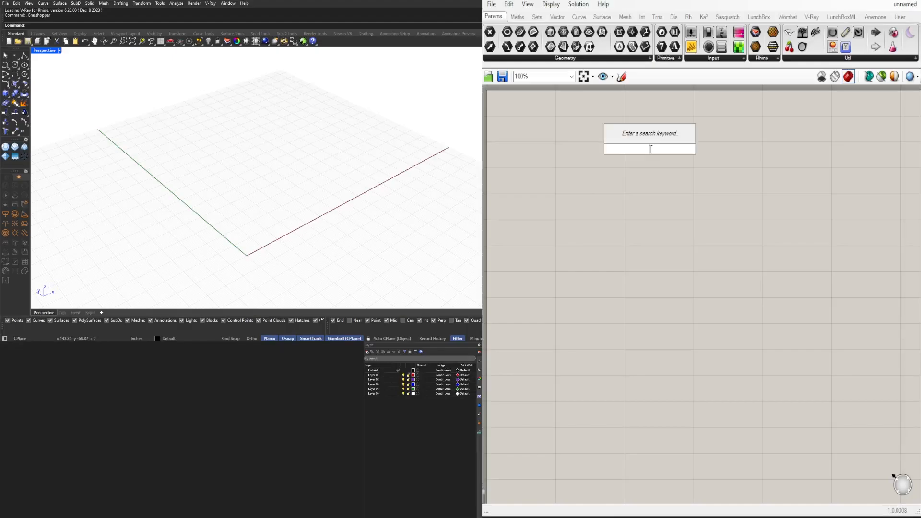
{"action": "type", "text": "CONSTR"}
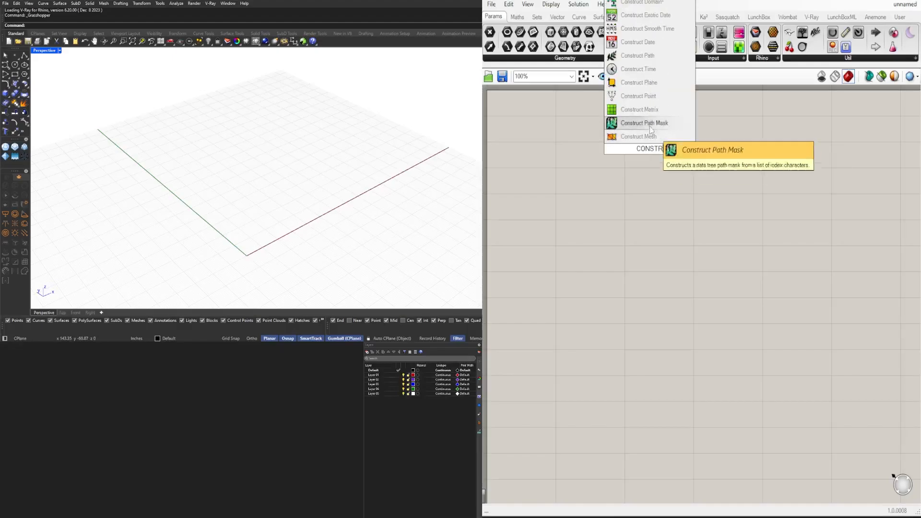
{"action": "left_click", "coordinate": [636, 95]}
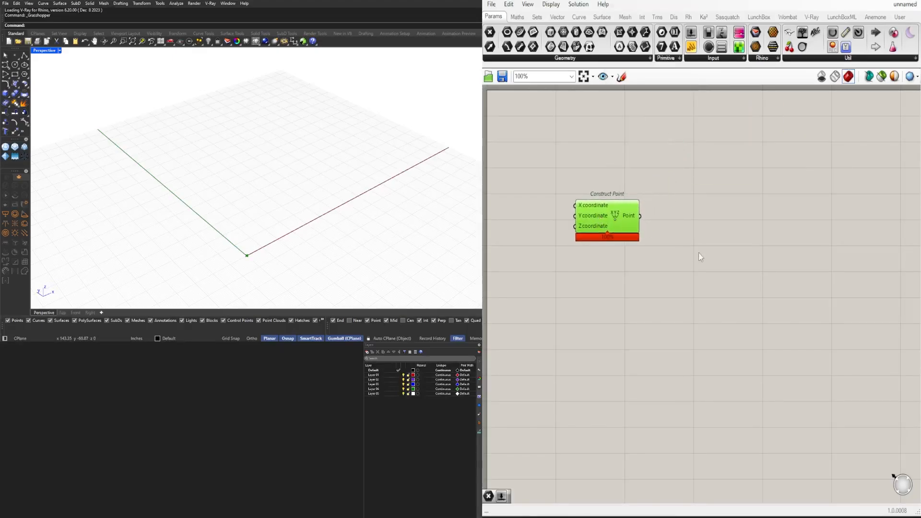
Add a Hexagonal grid component beside Construct Point and connect the Point output to its Plane input
{"action": "double_click", "coordinate": [708, 230]}
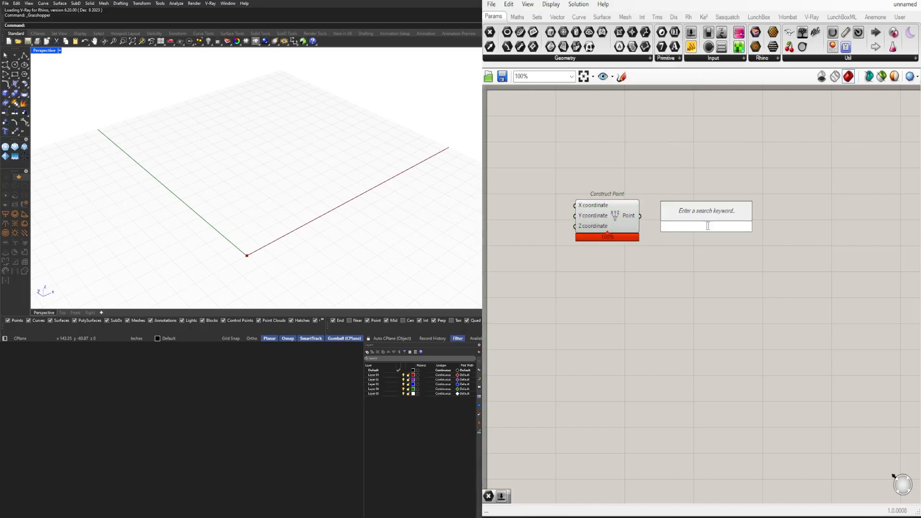
{"action": "type", "text": "HEXAG"}
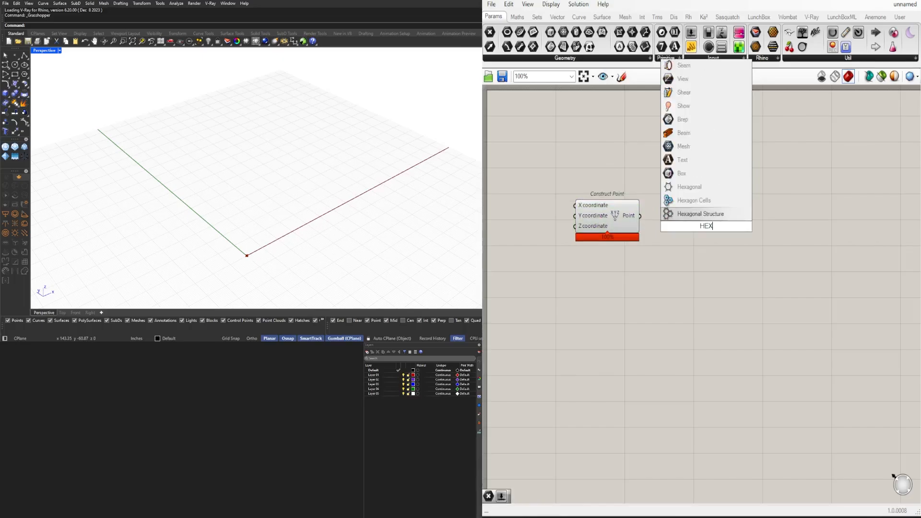
{"action": "left_click", "coordinate": [706, 190]}
{"action": "left_click_drag", "start_coordinate": [694, 224], "coordinate": [695, 235]}
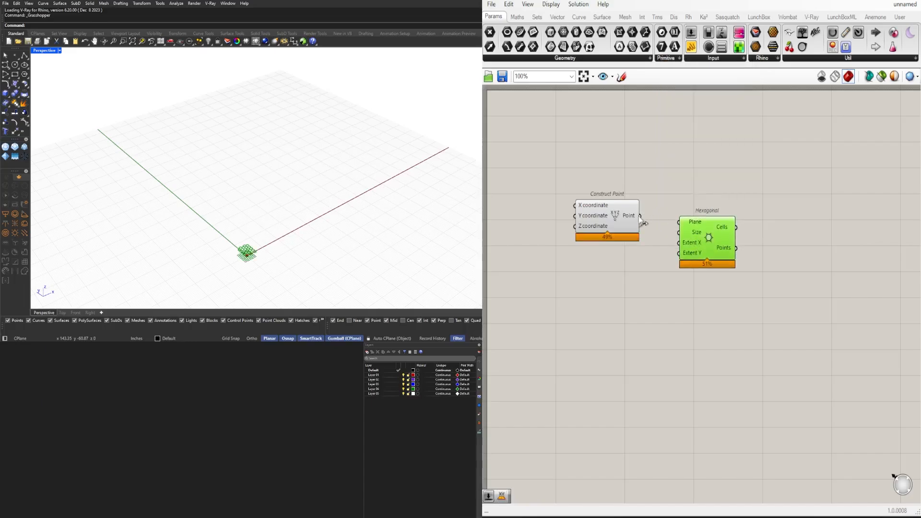
{"action": "left_click_drag", "start_coordinate": [640, 217], "coordinate": [729, 267]}
Add a number slider with the value 50 and connect it to Hexagonal's Size input
{"action": "double_click", "coordinate": [614, 278]}
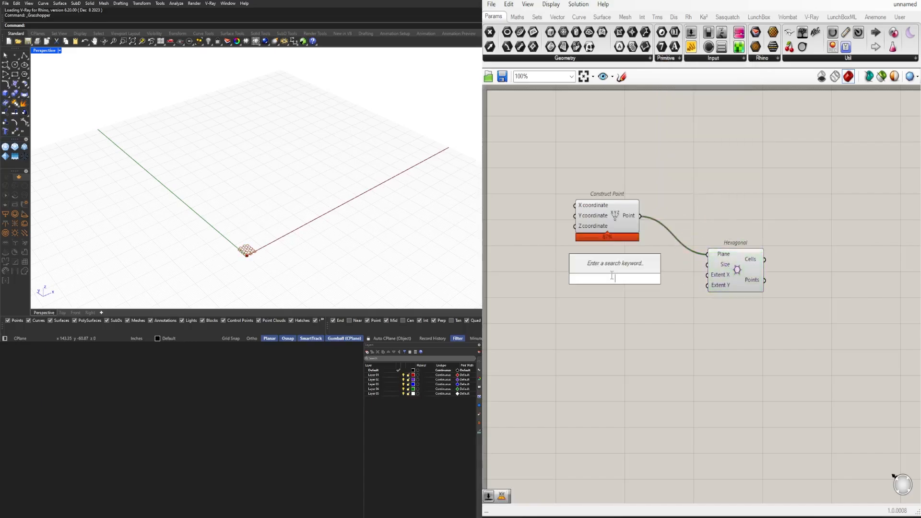
{"action": "type", "text": "50"}
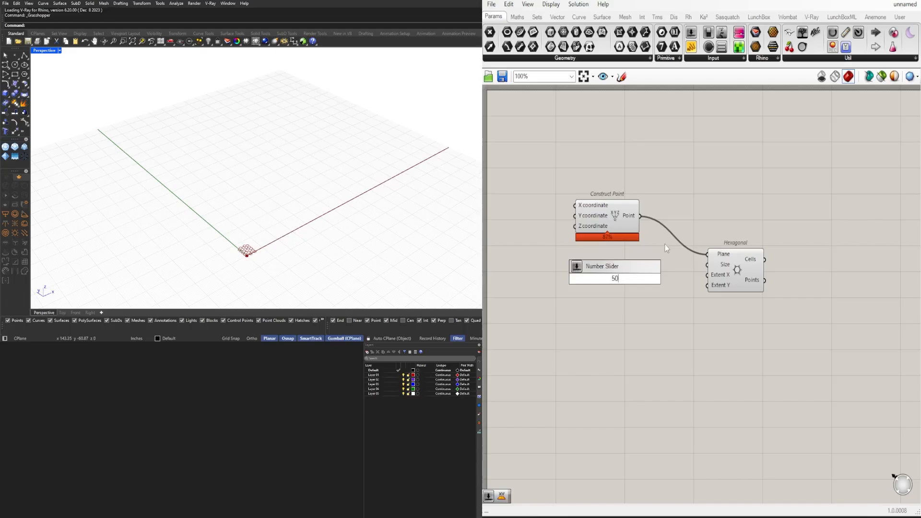
{"action": "key", "text": "Return"}
{"action": "scroll", "coordinate": [669, 271], "scroll_direction": "up", "scroll_amount": 3}
{"action": "left_click_drag", "start_coordinate": [658, 286], "coordinate": [754, 309]}
{"action": "scroll", "coordinate": [291, 202], "scroll_direction": "down", "scroll_amount": 3}
{"action": "scroll", "coordinate": [291, 203], "scroll_direction": "down", "scroll_amount": 2}
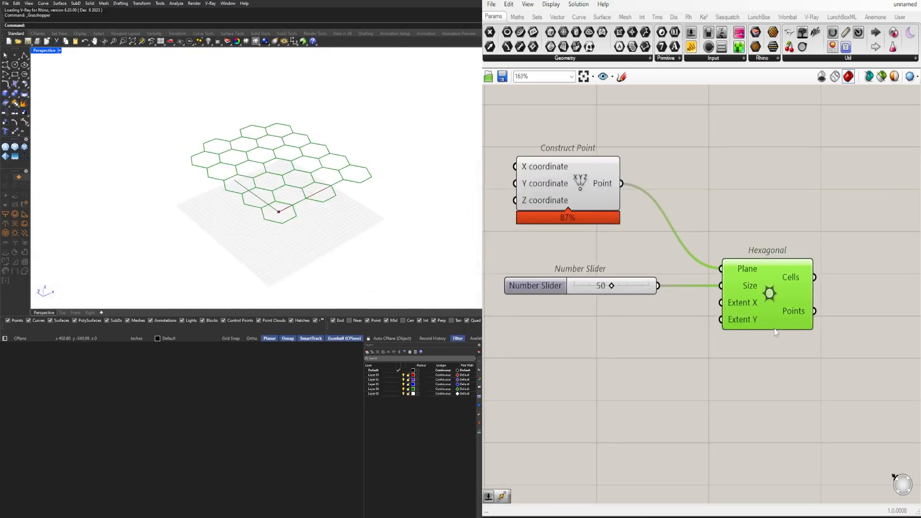
Add a number slider with the value 5 below the Size slider and set its maximum to 20
{"action": "left_click", "coordinate": [585, 345]}
{"action": "double_click", "coordinate": [583, 345]}
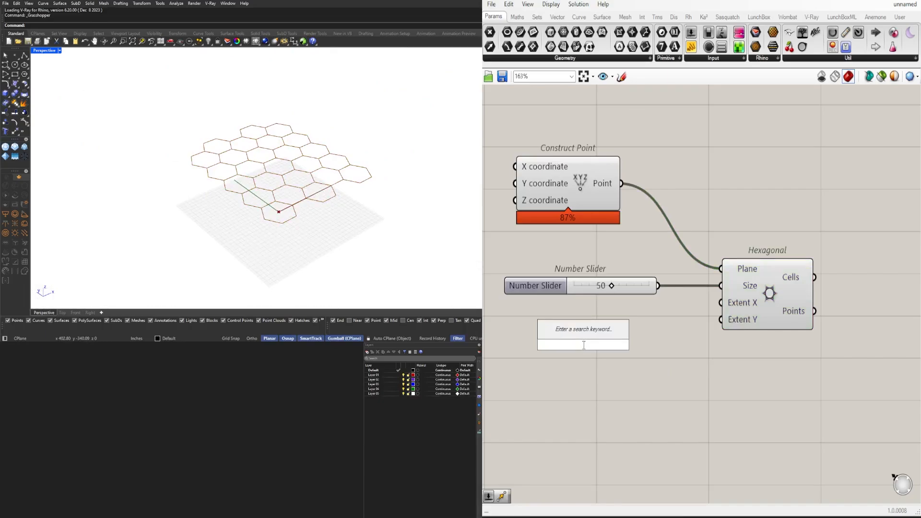
{"action": "type", "text": "5"}
{"action": "key", "text": "Return"}
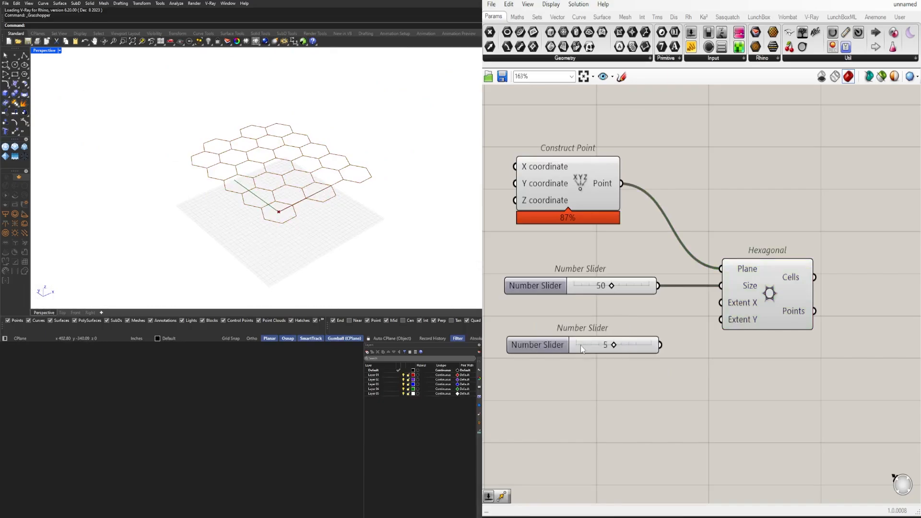
{"action": "left_click_drag", "start_coordinate": [531, 341], "coordinate": [534, 330]}
{"action": "double_click", "coordinate": [569, 331]}
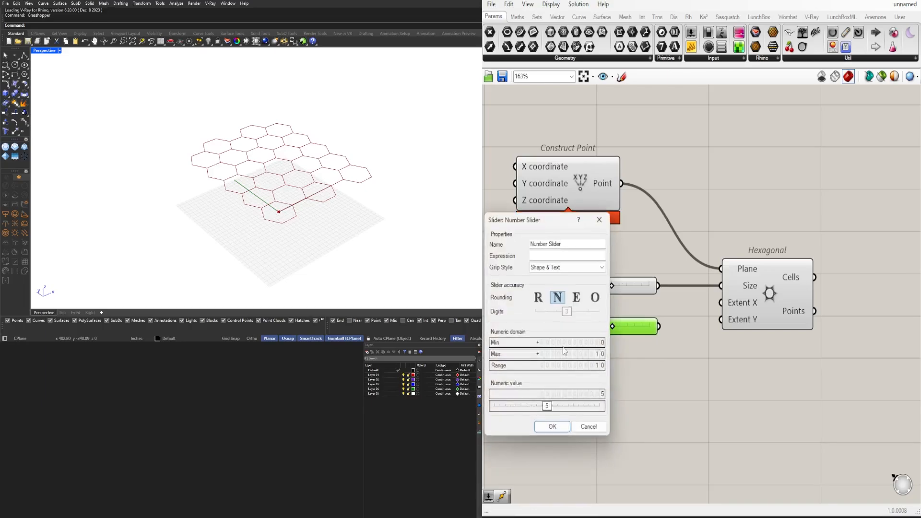
{"action": "left_click", "coordinate": [564, 354]}
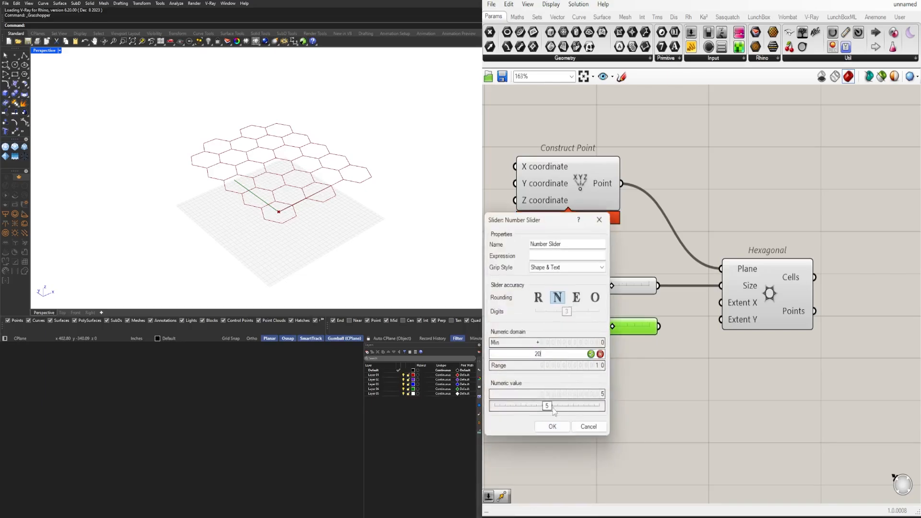
{"action": "left_click", "coordinate": [552, 426]}
Duplicate the slider with value 5, connect the two sliders to Extent X and Extent Y, and align the copy below the original
{"action": "left_click_drag", "start_coordinate": [531, 333], "coordinate": [533, 356], "text": "alt"}
{"action": "left_click_drag", "start_coordinate": [659, 326], "coordinate": [720, 302]}
{"action": "left_click_drag", "start_coordinate": [661, 349], "coordinate": [720, 320]}
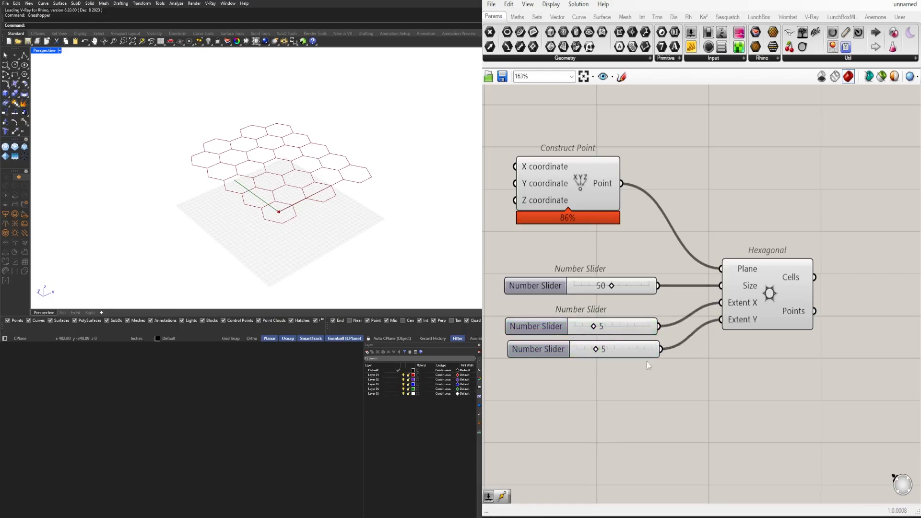
{"action": "left_click_drag", "start_coordinate": [637, 355], "coordinate": [638, 353]}
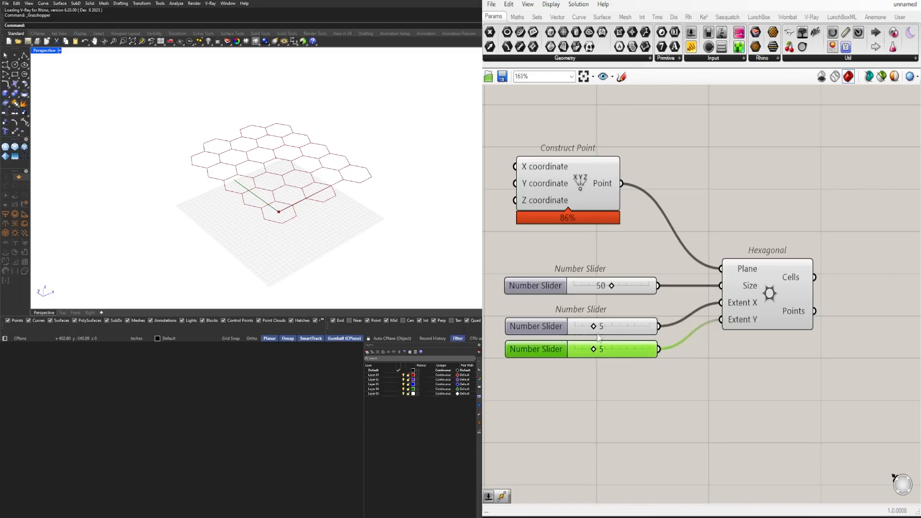
Move the Hexagonal component slightly closer to Construct Point and the sliders
{"action": "scroll", "coordinate": [290, 188], "scroll_direction": "up", "scroll_amount": 4}
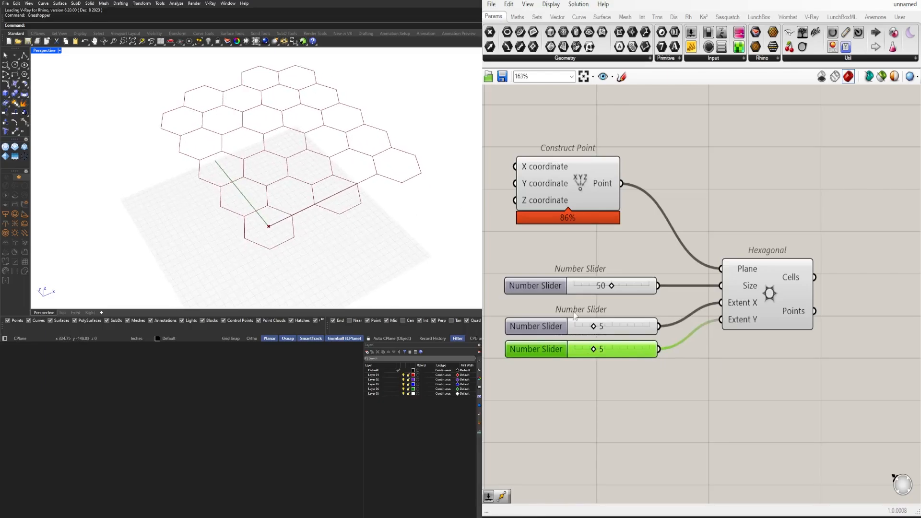
{"action": "scroll", "coordinate": [592, 325], "scroll_direction": "up", "scroll_amount": 2}
{"action": "scroll", "coordinate": [749, 302], "scroll_direction": "down", "scroll_amount": 3}
{"action": "right_click_drag", "start_coordinate": [753, 303], "coordinate": [620, 349]}
{"action": "left_click_drag", "start_coordinate": [688, 332], "coordinate": [676, 332]}
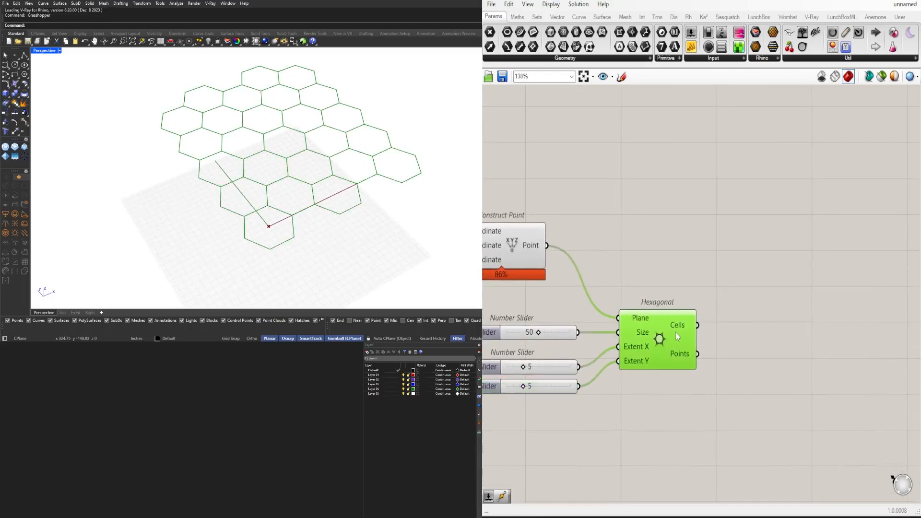
Move the Hexagonal component slightly farther from the number sliders
{"action": "left_click", "coordinate": [712, 341]}
{"action": "left_click", "coordinate": [688, 340]}
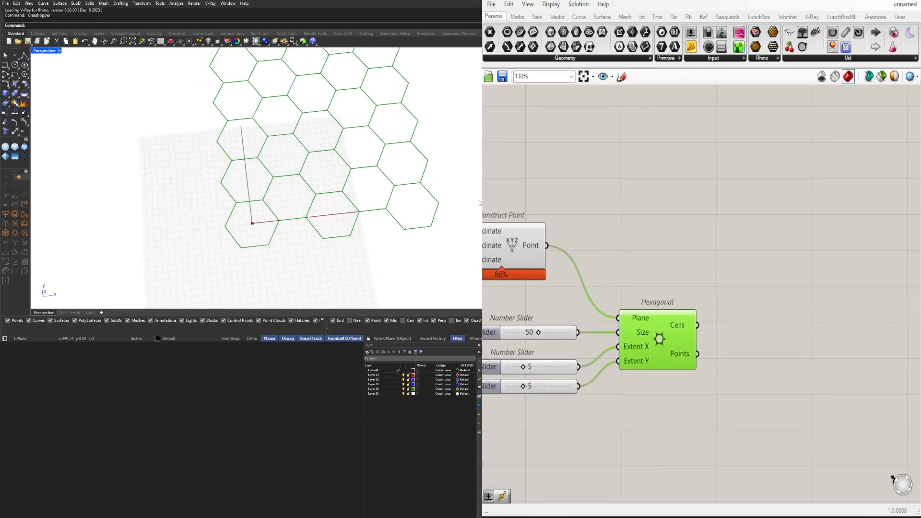
{"action": "scroll", "coordinate": [785, 288], "scroll_direction": "down", "scroll_amount": 2}
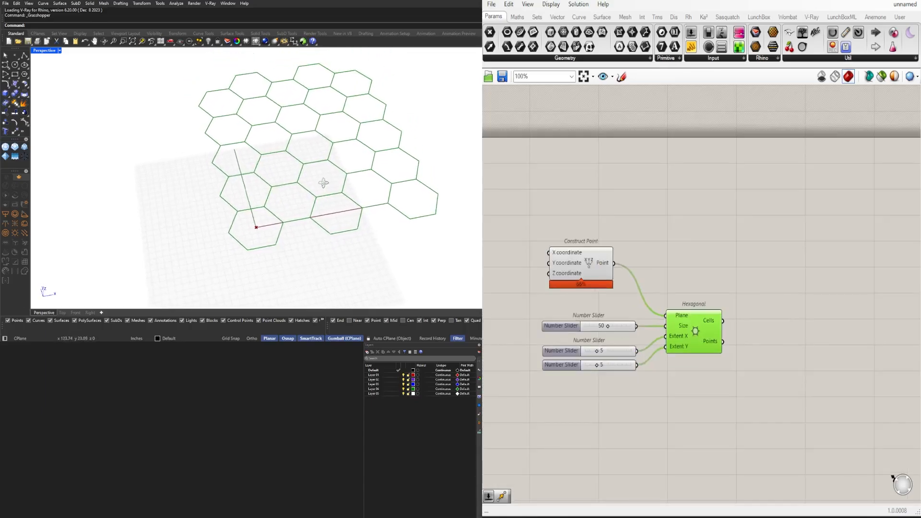
{"action": "right_click_drag", "start_coordinate": [749, 305], "coordinate": [692, 308]}
{"action": "left_click", "coordinate": [692, 308]}
{"action": "left_click", "coordinate": [623, 332]}
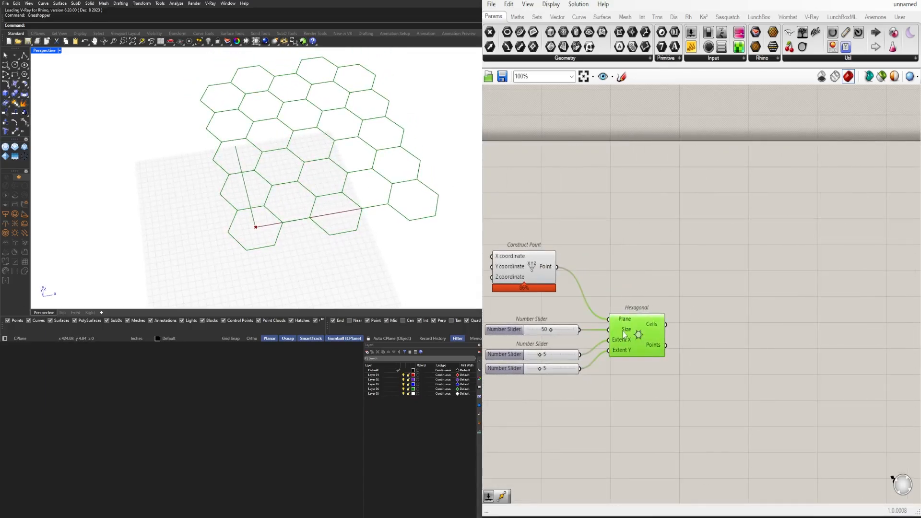
{"action": "left_click", "coordinate": [728, 341]}
{"action": "left_click_drag", "start_coordinate": [646, 336], "coordinate": [660, 337]}
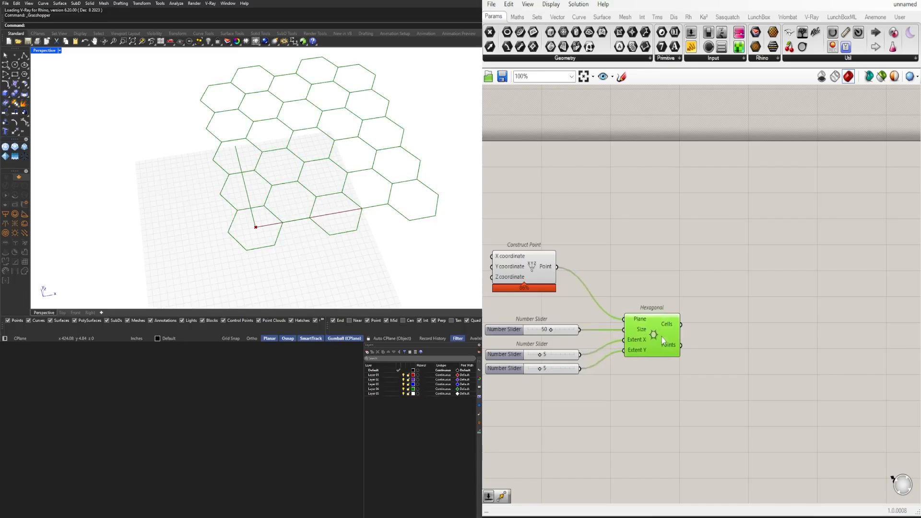
{"action": "left_click", "coordinate": [758, 339]}
{"action": "left_click", "coordinate": [650, 337]}
{"action": "left_click", "coordinate": [756, 340]}
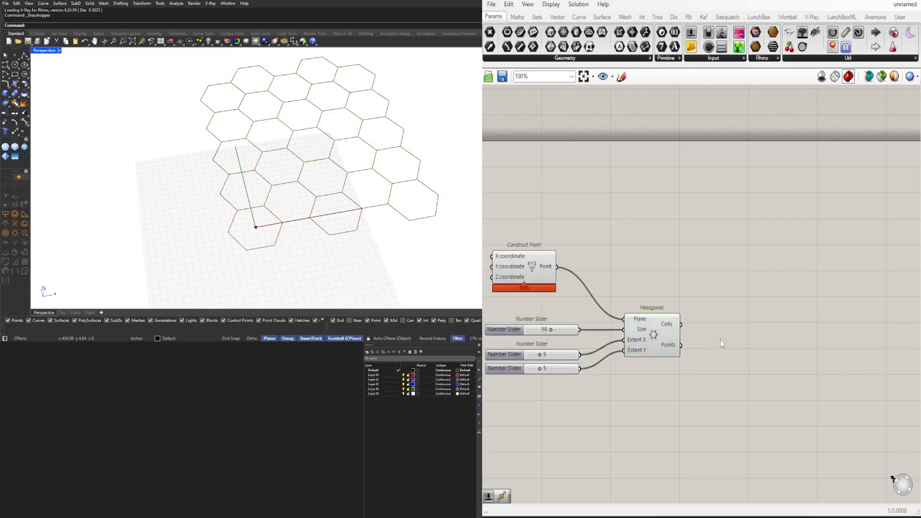
{"action": "double_click", "coordinate": [752, 337]}
{"action": "type", "text": "ITEM"}
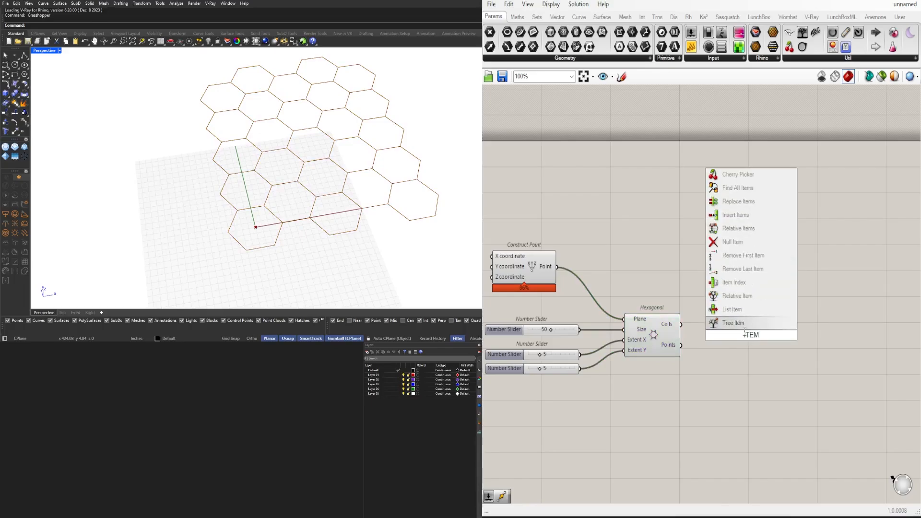
{"action": "left_click", "coordinate": [655, 332]}
{"action": "left_click", "coordinate": [775, 324]}
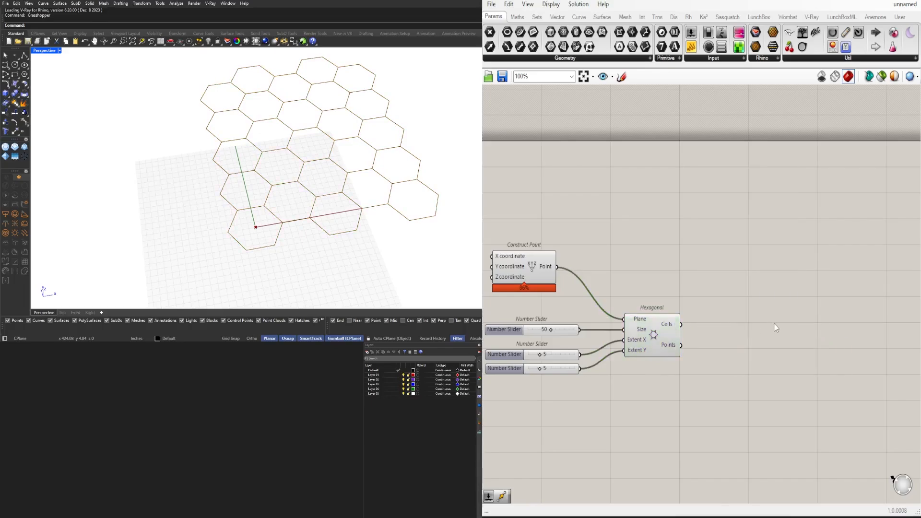
Add a Point parameter beside Hexagonal and connect Hexagonal's Points output to it
{"action": "double_click", "coordinate": [735, 330]}
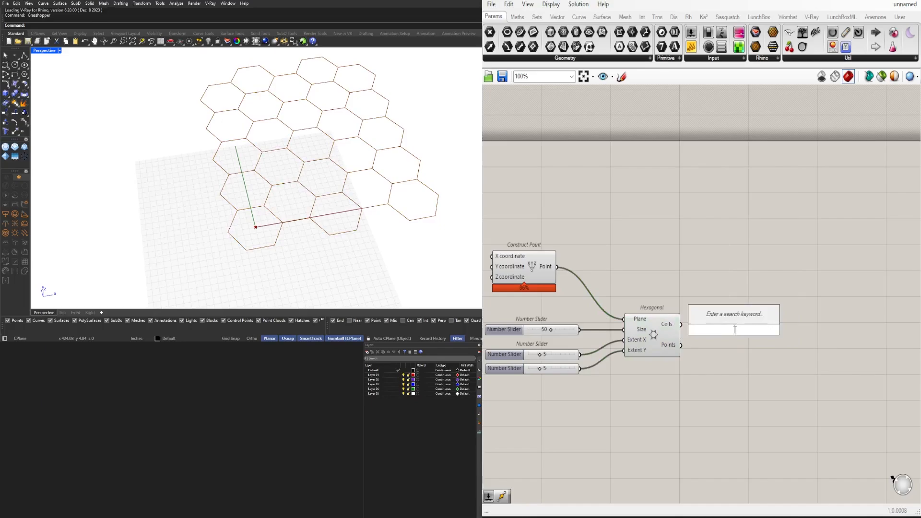
{"action": "type", "text": "POINT"}
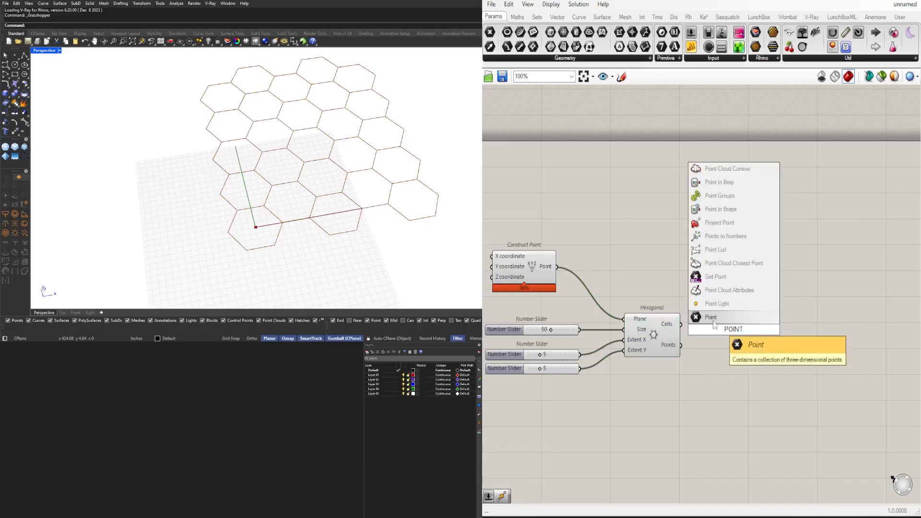
{"action": "left_click", "coordinate": [703, 320]}
{"action": "left_click_drag", "start_coordinate": [681, 345], "coordinate": [753, 345]}
Add a Discontinuity component above the Point parameter and connect Hexagonal's Cells output to its Curve input
{"action": "double_click", "coordinate": [746, 315]}
{"action": "type", "text": "DIS"}
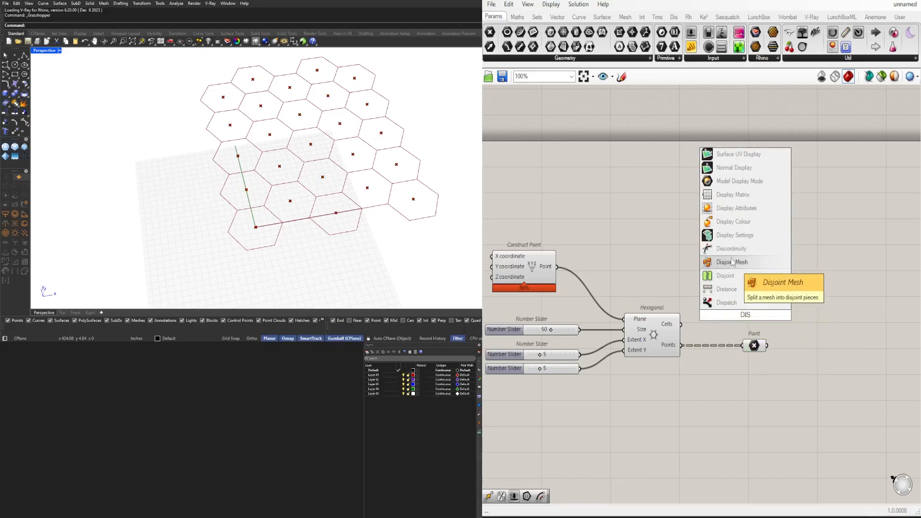
{"action": "left_click", "coordinate": [731, 248]}
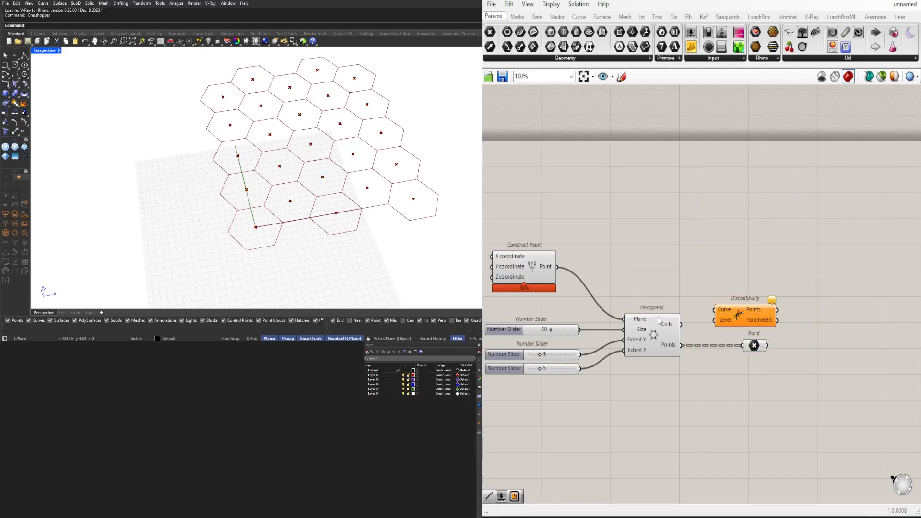
{"action": "left_click_drag", "start_coordinate": [680, 325], "coordinate": [707, 300]}
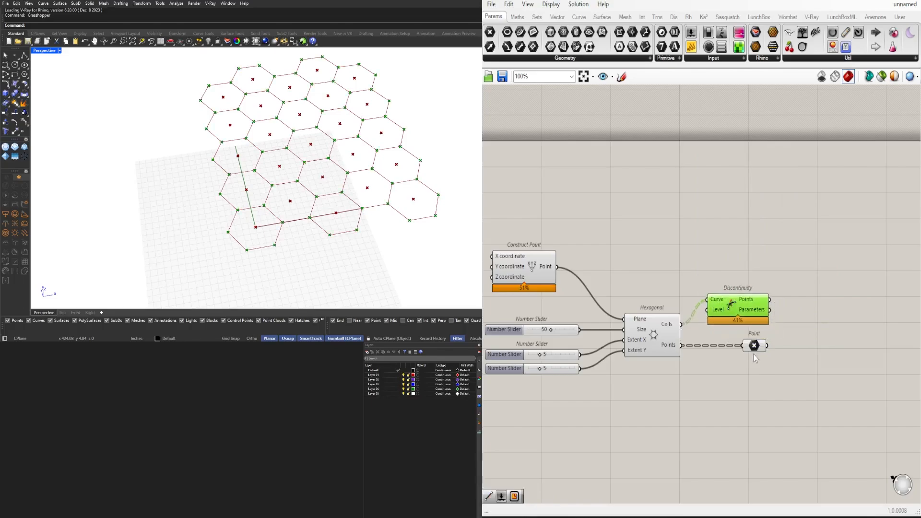
Add a Line component and connect Discontinuity's Points to its Start Point and the Point parameter to its End Point
{"action": "left_click", "coordinate": [793, 344]}
{"action": "double_click", "coordinate": [816, 345]}
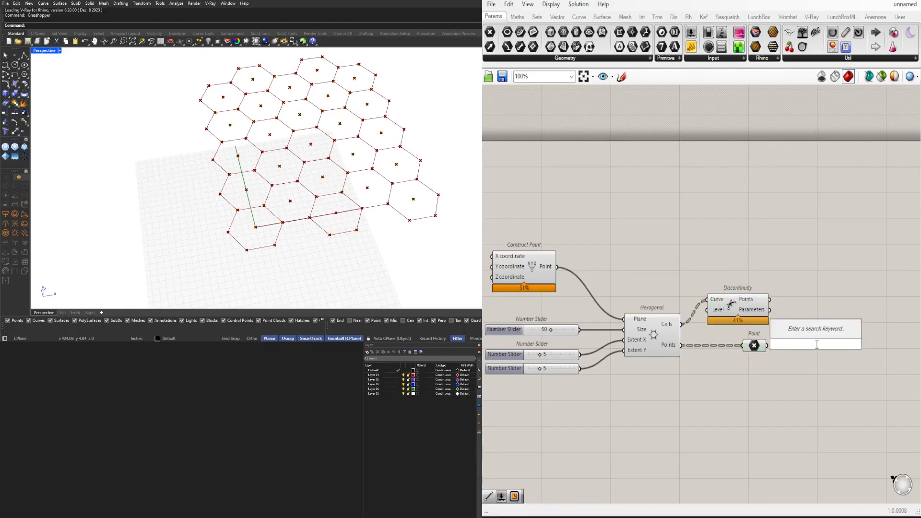
{"action": "type", "text": "LINE"}
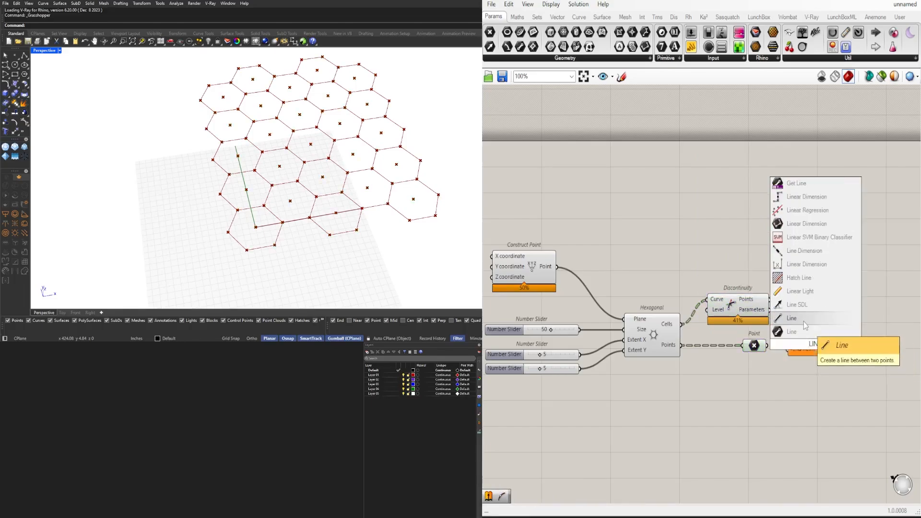
{"action": "left_click", "coordinate": [797, 331]}
{"action": "mouse_move", "coordinate": [770, 299]}
{"action": "left_mouse_down"}
{"action": "mouse_move", "coordinate": [789, 338]}
{"action": "mouse_move", "coordinate": [806, 344]}
{"action": "mouse_move", "coordinate": [814, 323]}
{"action": "left_mouse_up"}
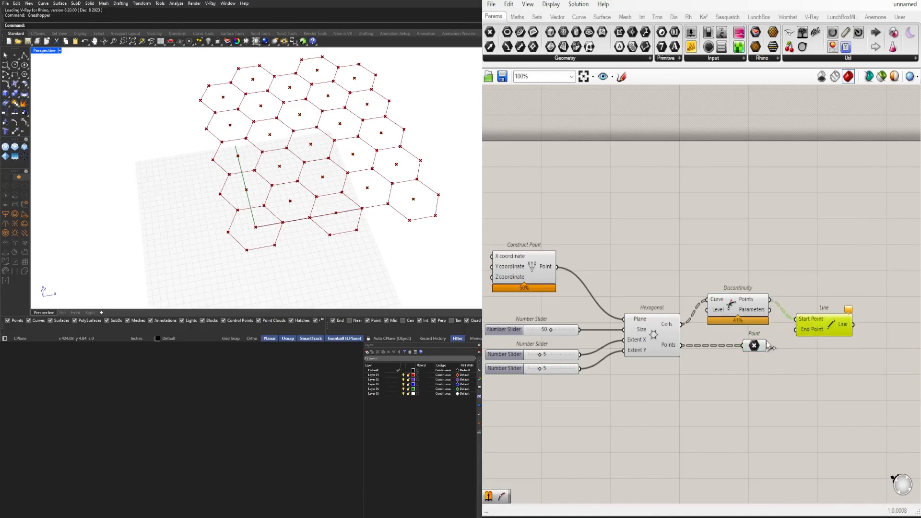
{"action": "left_click_drag", "start_coordinate": [767, 345], "coordinate": [816, 325]}
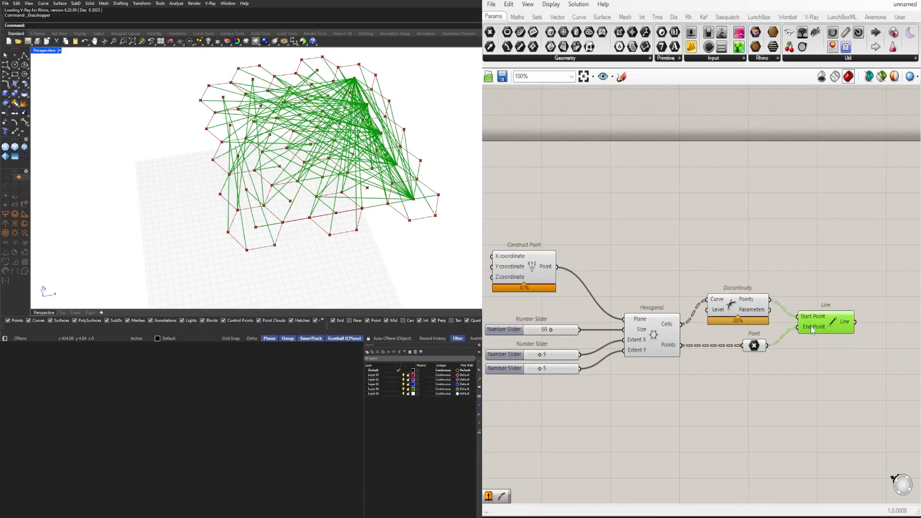
Graft Line's End Point input, align Line with the Point parameter and shift Discontinuity slightly down
{"action": "right_click", "coordinate": [812, 329]}
{"action": "left_click", "coordinate": [833, 396]}
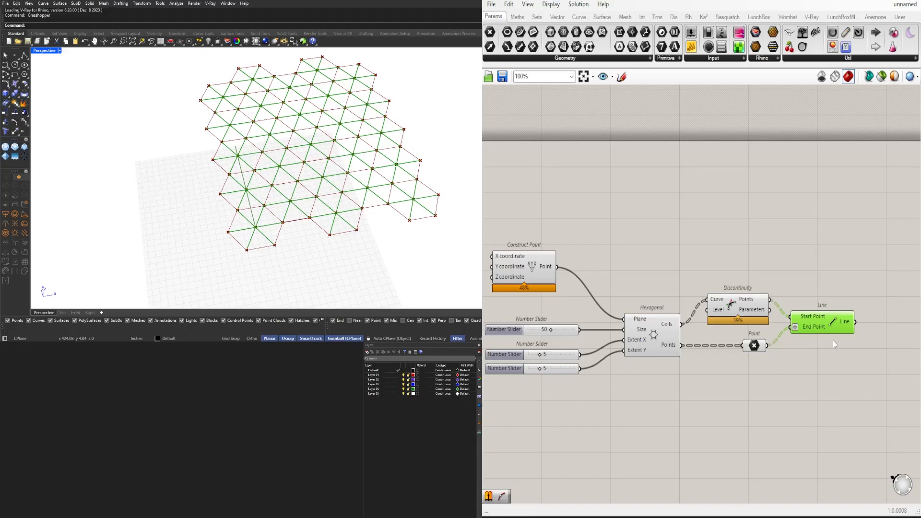
{"action": "left_click_drag", "start_coordinate": [819, 328], "coordinate": [825, 346]}
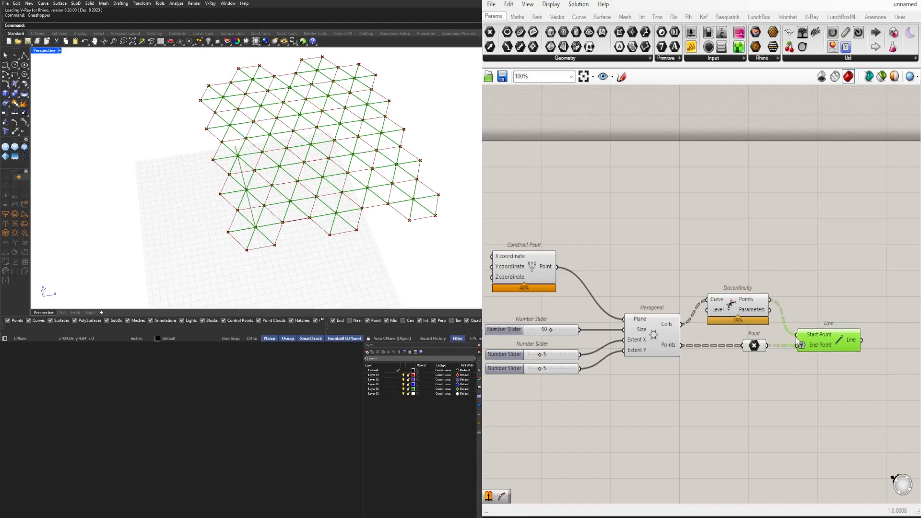
{"action": "left_click", "coordinate": [751, 312]}
{"action": "left_click_drag", "start_coordinate": [751, 312], "coordinate": [748, 320]}
Move the Line component slightly farther from the Point parameter
{"action": "right_click_drag", "start_coordinate": [878, 304], "coordinate": [781, 296]}
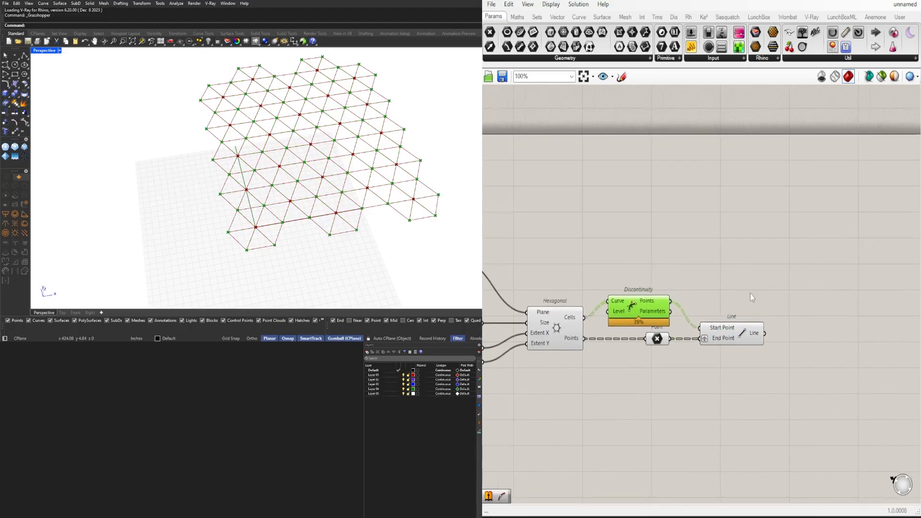
{"action": "left_click", "coordinate": [731, 330]}
{"action": "scroll", "coordinate": [753, 341], "scroll_direction": "up", "scroll_amount": 2}
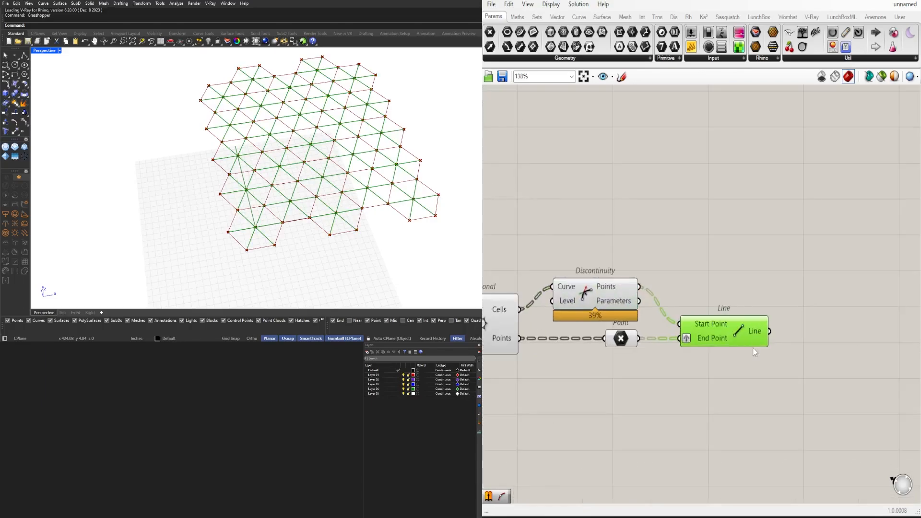
{"action": "right_click_drag", "start_coordinate": [753, 347], "coordinate": [627, 347]}
{"action": "left_click_drag", "start_coordinate": [599, 331], "coordinate": [615, 332]}
{"action": "left_click", "coordinate": [729, 346]}
Add a List Item component and connect Line's output to its List input
{"action": "double_click", "coordinate": [724, 346]}
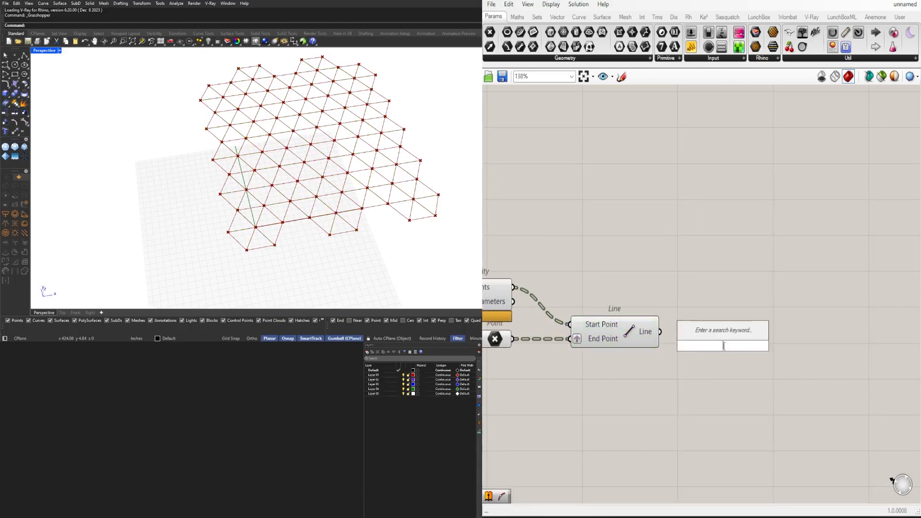
{"action": "type", "text": "item"}
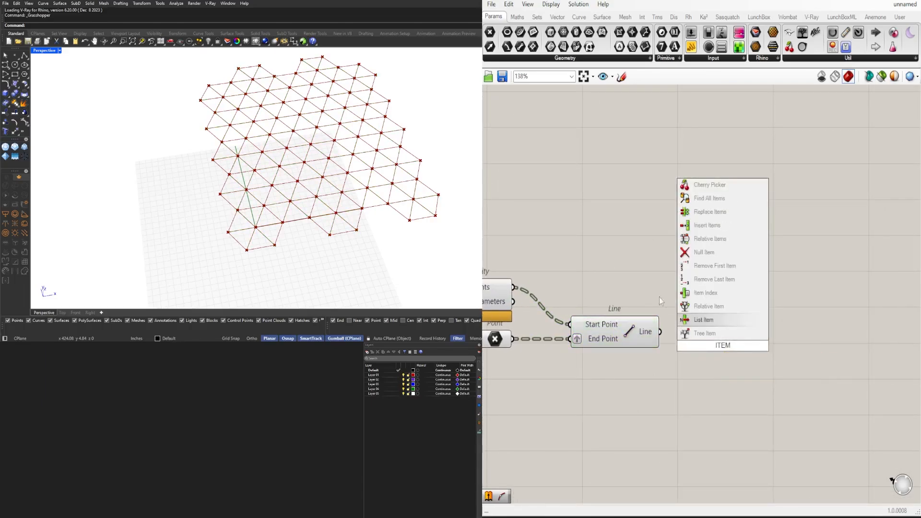
{"action": "left_click", "coordinate": [689, 319]}
{"action": "left_click_drag", "start_coordinate": [660, 332], "coordinate": [715, 342]}
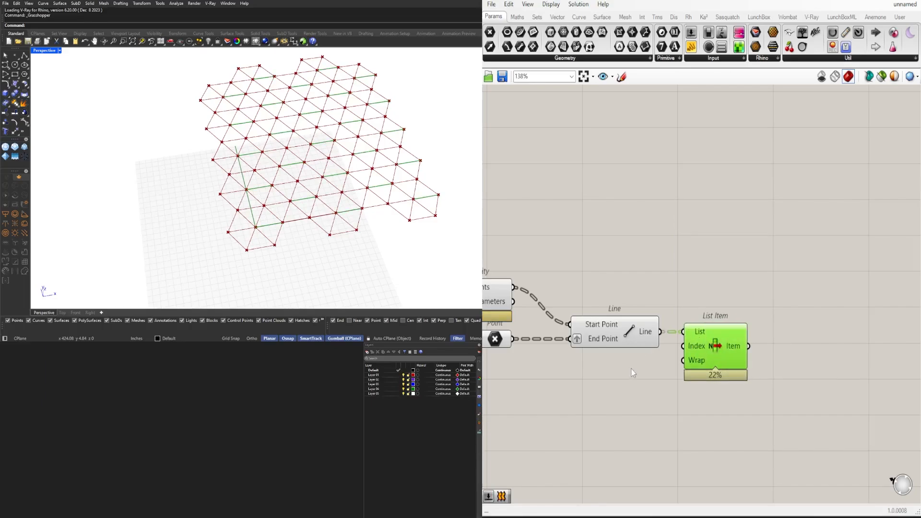
Insert a +1 output parameter on List Item and check the selected lines in the Rhino viewport
{"action": "left_click_drag", "start_coordinate": [631, 373], "coordinate": [626, 306]}
{"action": "middle_click", "coordinate": [625, 295]}
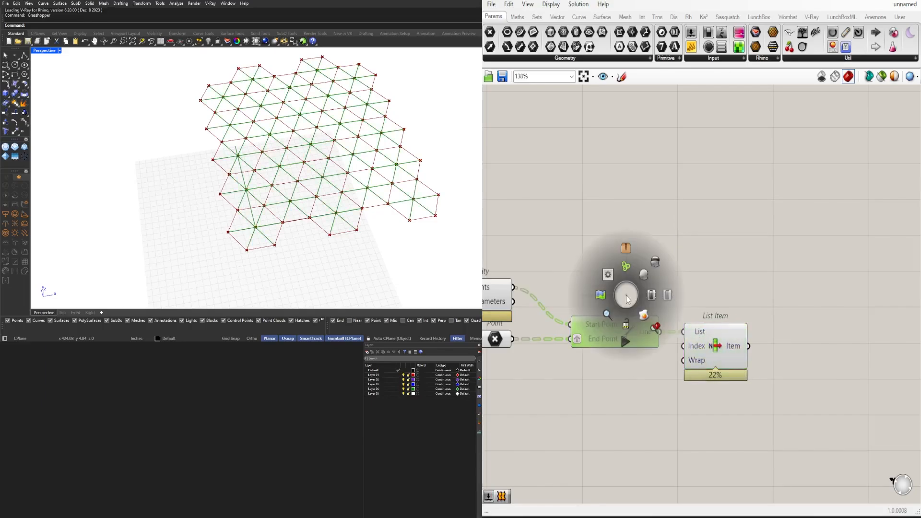
{"action": "left_click", "coordinate": [708, 351]}
{"action": "scroll", "coordinate": [708, 352], "scroll_direction": "up", "scroll_amount": 5}
{"action": "scroll", "coordinate": [688, 355], "scroll_direction": "up", "scroll_amount": 8}
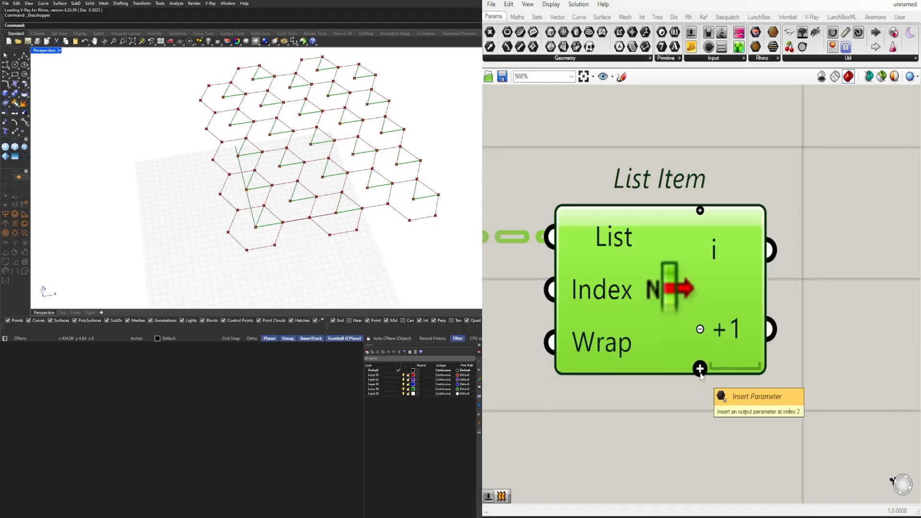
{"action": "right_click_drag", "start_coordinate": [335, 183], "coordinate": [330, 193]}
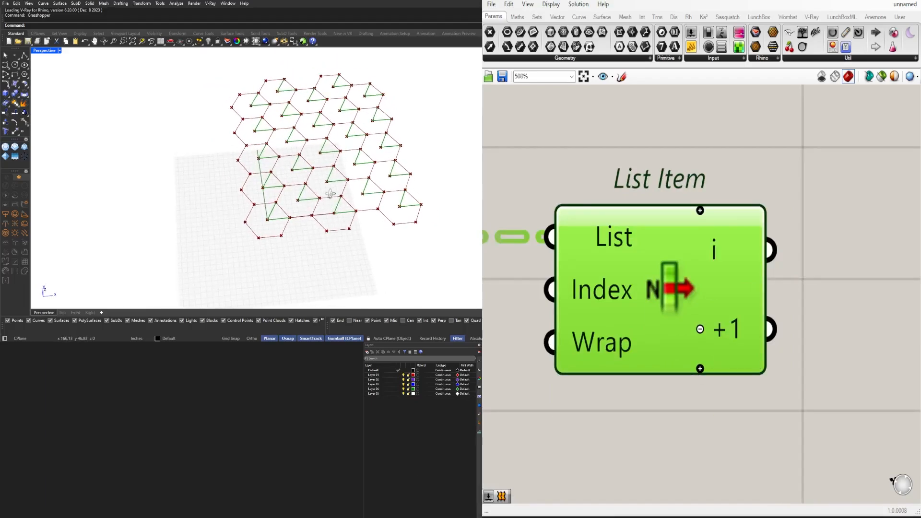
Try inserting further output parameters below +1 on List Item and undo these insertions
{"action": "left_click", "coordinate": [699, 369]}
{"action": "left_click", "coordinate": [700, 369]}
{"action": "right_click_drag", "start_coordinate": [823, 367], "coordinate": [752, 357]}
{"action": "scroll", "coordinate": [715, 364], "scroll_direction": "down", "scroll_amount": 3}
{"action": "key", "text": "ctrl+z"}
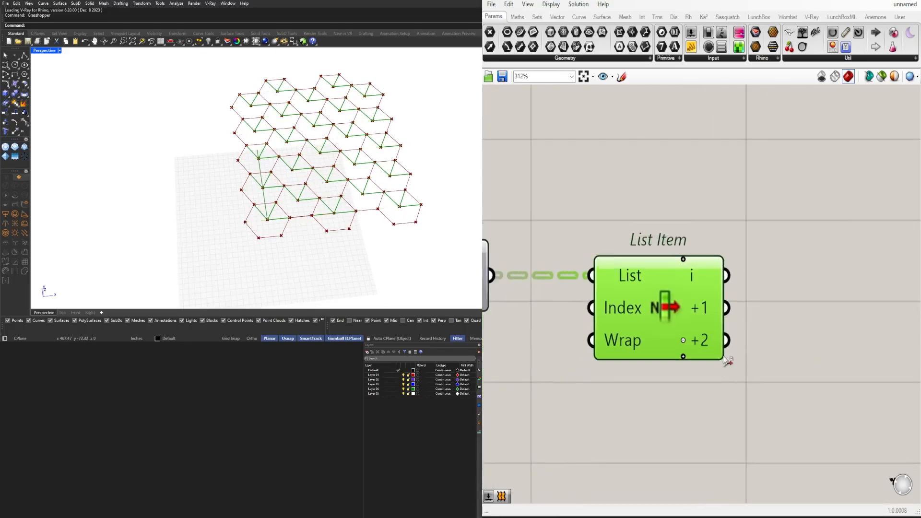
{"action": "left_click", "coordinate": [713, 383]}
{"action": "key", "text": "ctrl+z"}
{"action": "mouse_move", "coordinate": [667, 310]}
{"action": "left_mouse_down"}
{"action": "mouse_move", "coordinate": [699, 310]}
{"action": "mouse_move", "coordinate": [668, 311]}
{"action": "left_mouse_up"}
{"action": "right_click_drag", "start_coordinate": [392, 223], "coordinate": [364, 245]}
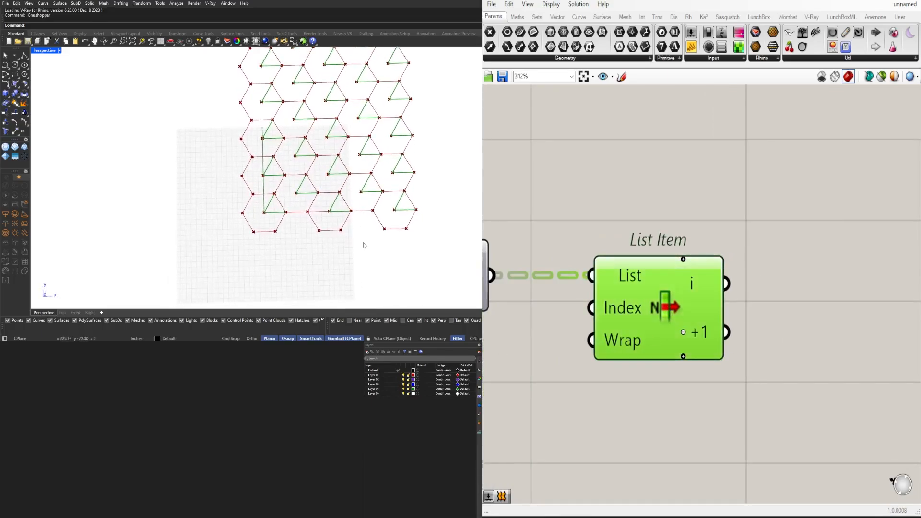
Remove the +1 output parameter from List Item so only the i output is left
{"action": "left_click", "coordinate": [763, 383]}
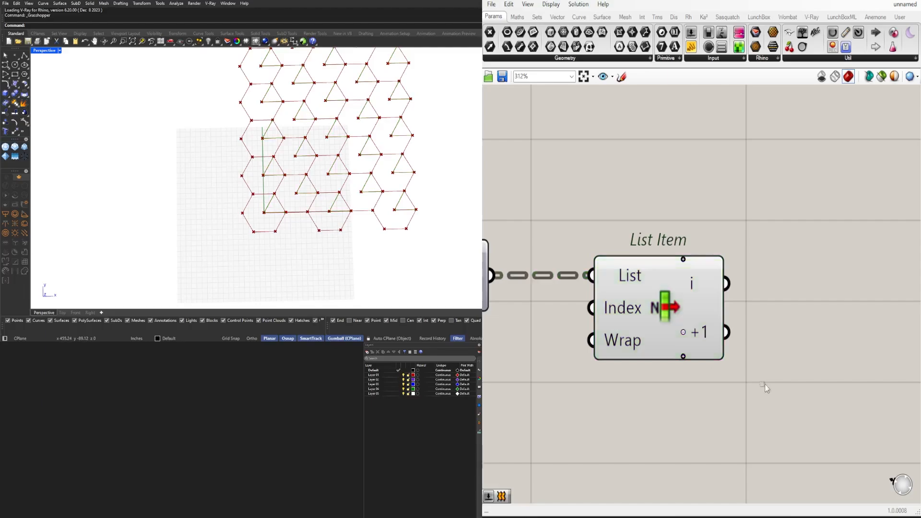
{"action": "left_click", "coordinate": [650, 322]}
{"action": "left_click", "coordinate": [740, 320]}
{"action": "left_click", "coordinate": [683, 332]}
{"action": "left_click", "coordinate": [639, 309]}
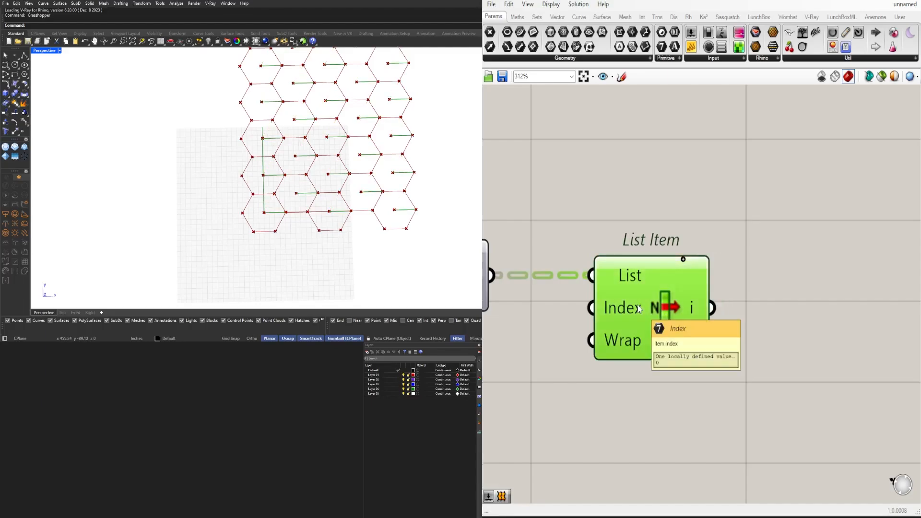
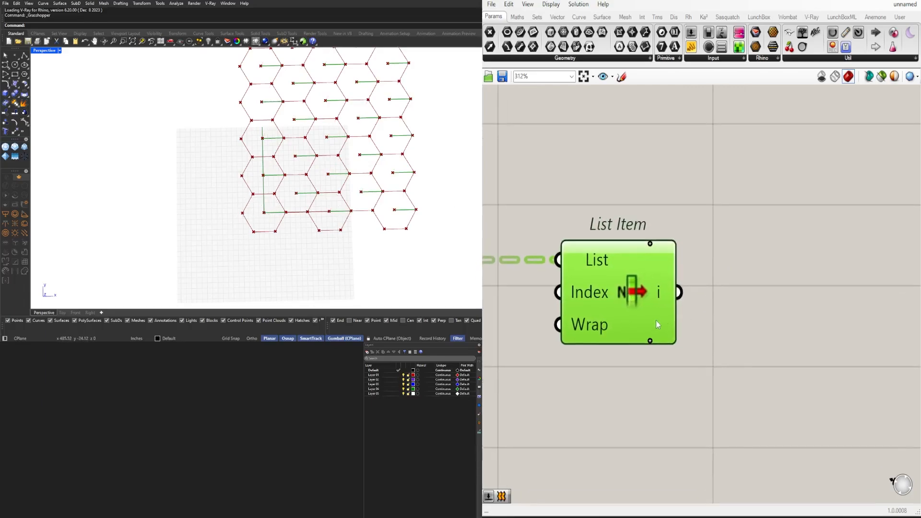
{"action": "double_click", "coordinate": [538, 358]}
{"action": "type", "text": "1"}
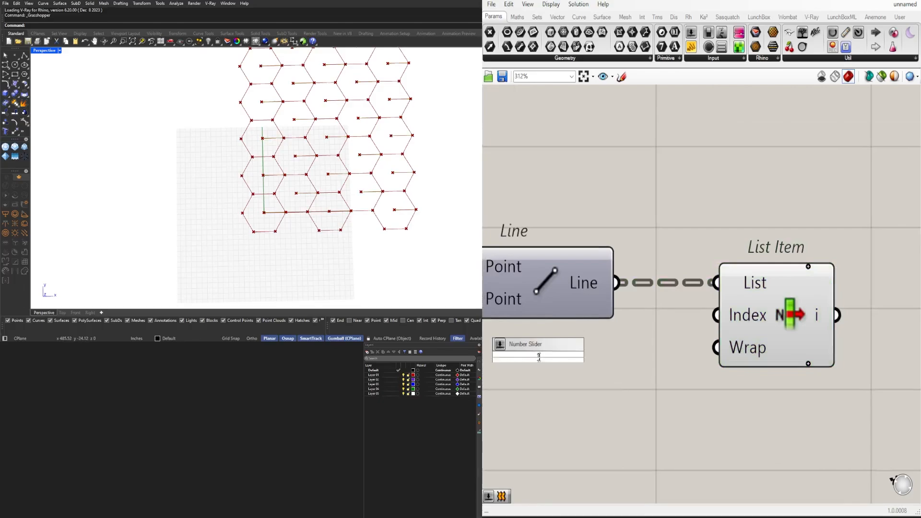
{"action": "key", "text": "Return"}
{"action": "left_click_drag", "start_coordinate": [609, 355], "coordinate": [522, 363]}
{"action": "key", "text": "Delete"}
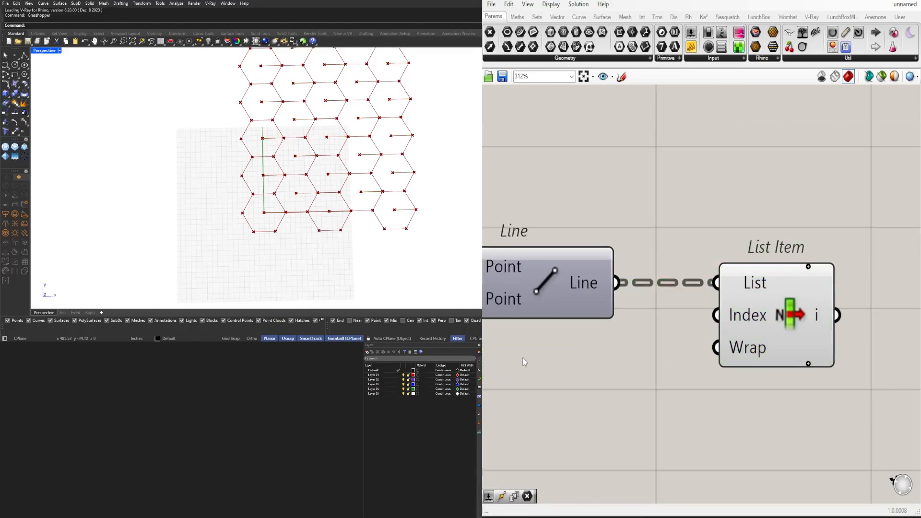
Add a number slider set to 1 and connect it to List Item's Index input
{"action": "double_click", "coordinate": [521, 358]}
{"action": "type", "text": "3"}
{"action": "key", "text": "Return"}
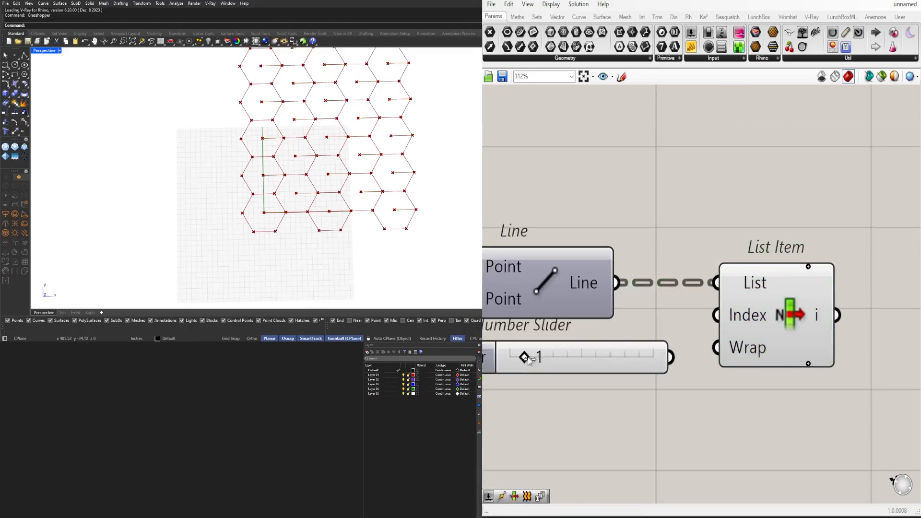
{"action": "left_click_drag", "start_coordinate": [664, 359], "coordinate": [802, 385]}
{"action": "left_click", "coordinate": [729, 315]}
Duplicate the List Item with its number slider and arrange the copied pair directly below the originals
{"action": "scroll", "coordinate": [715, 309], "scroll_direction": "down", "scroll_amount": 2}
{"action": "key", "text": "Delete"}
{"action": "left_click_drag", "start_coordinate": [835, 415], "coordinate": [626, 270]}
{"action": "left_click_drag", "start_coordinate": [796, 308], "coordinate": [795, 400], "text": "alt"}
{"action": "right_click_drag", "start_coordinate": [696, 470], "coordinate": [756, 433]}
{"action": "left_click", "coordinate": [756, 433]}
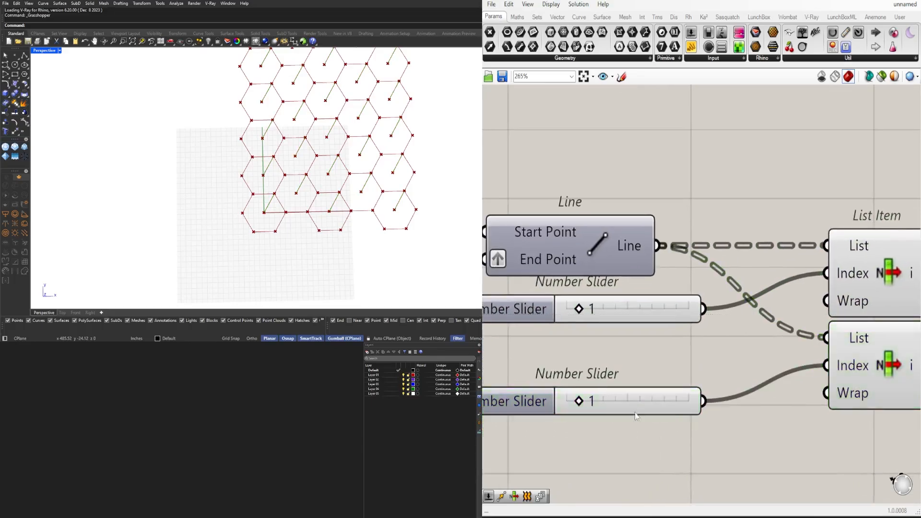
{"action": "right_click_drag", "start_coordinate": [634, 406], "coordinate": [657, 367]}
{"action": "left_click_drag", "start_coordinate": [554, 270], "coordinate": [555, 289]}
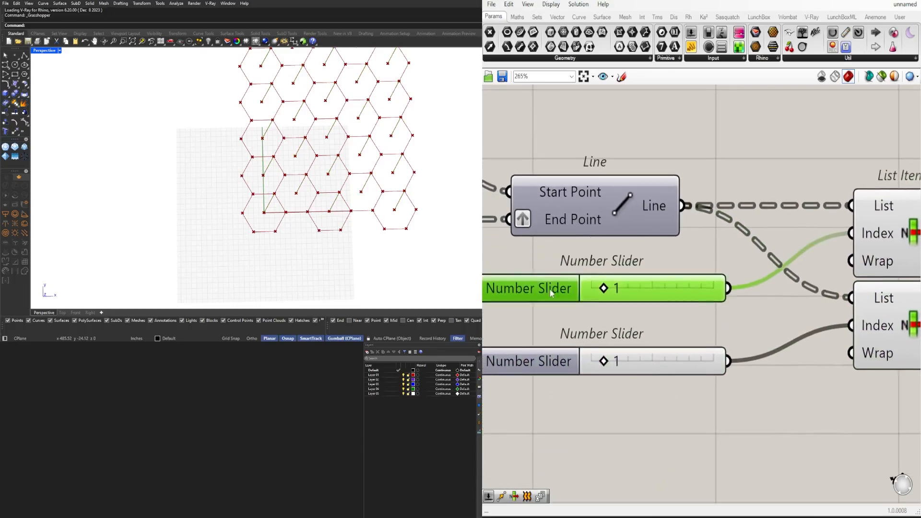
Set the second slider to 3 and check the lines selected by each of the two List Items
{"action": "left_click", "coordinate": [579, 338]}
{"action": "scroll", "coordinate": [604, 370], "scroll_direction": "up", "scroll_amount": 3}
{"action": "left_click_drag", "start_coordinate": [600, 363], "coordinate": [638, 364]}
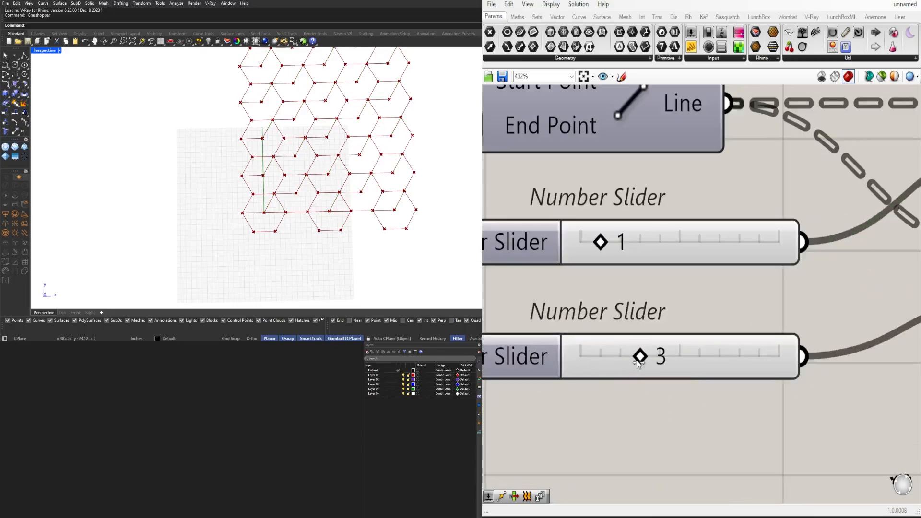
{"action": "scroll", "coordinate": [594, 387], "scroll_direction": "down", "scroll_amount": 3}
{"action": "left_click", "coordinate": [757, 298]}
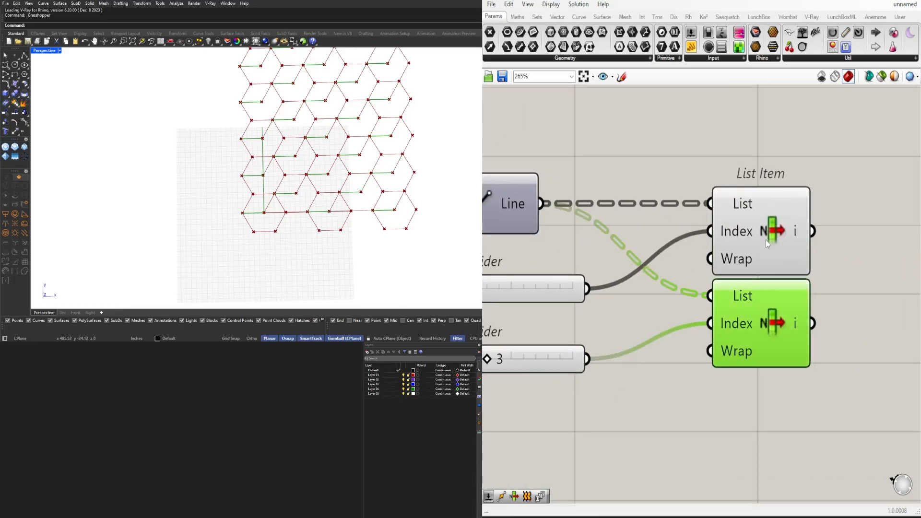
{"action": "left_click", "coordinate": [766, 240], "text": "shift"}
{"action": "left_click", "coordinate": [861, 363]}
Duplicate the second List Item with its slider below and set the new slider to 5
{"action": "scroll", "coordinate": [823, 379], "scroll_direction": "down", "scroll_amount": 1}
{"action": "right_click_drag", "start_coordinate": [818, 382], "coordinate": [810, 343]}
{"action": "left_click_drag", "start_coordinate": [816, 381], "coordinate": [604, 304]}
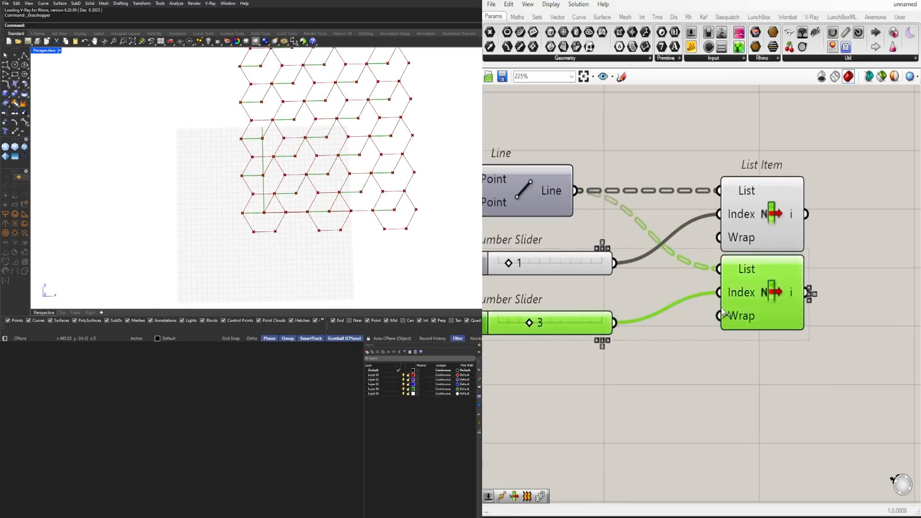
{"action": "left_click_drag", "start_coordinate": [743, 302], "coordinate": [744, 379], "text": "alt"}
{"action": "scroll", "coordinate": [518, 405], "scroll_direction": "up", "scroll_amount": 3}
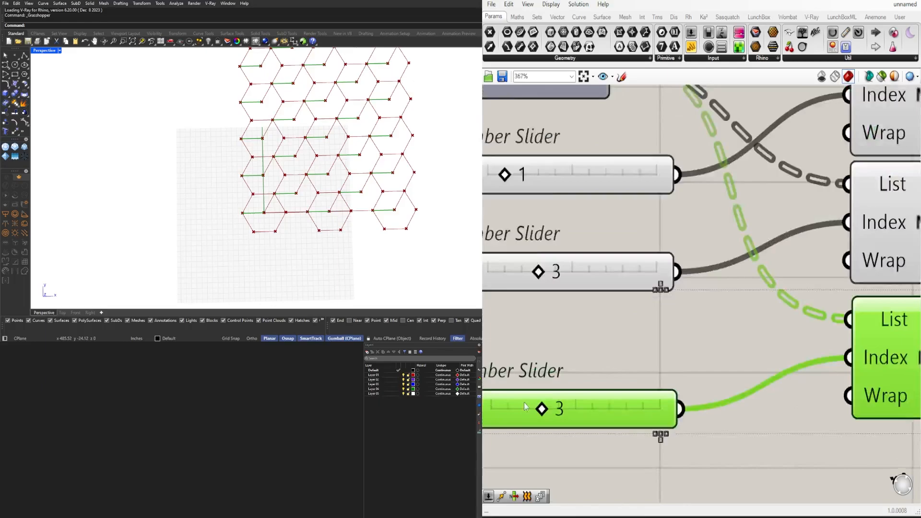
{"action": "left_click_drag", "start_coordinate": [543, 409], "coordinate": [584, 409]}
{"action": "left_click", "coordinate": [673, 336]}
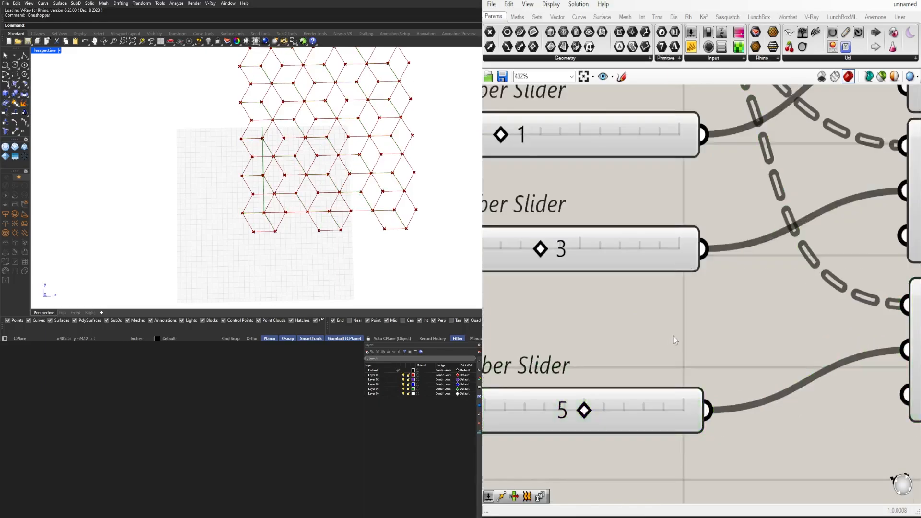
Move the third number slider up so it sits beneath the slider set to 3
{"action": "scroll", "coordinate": [673, 336], "scroll_direction": "down", "scroll_amount": 4}
{"action": "left_click", "coordinate": [632, 379]}
{"action": "left_click_drag", "start_coordinate": [632, 379], "coordinate": [632, 353]}
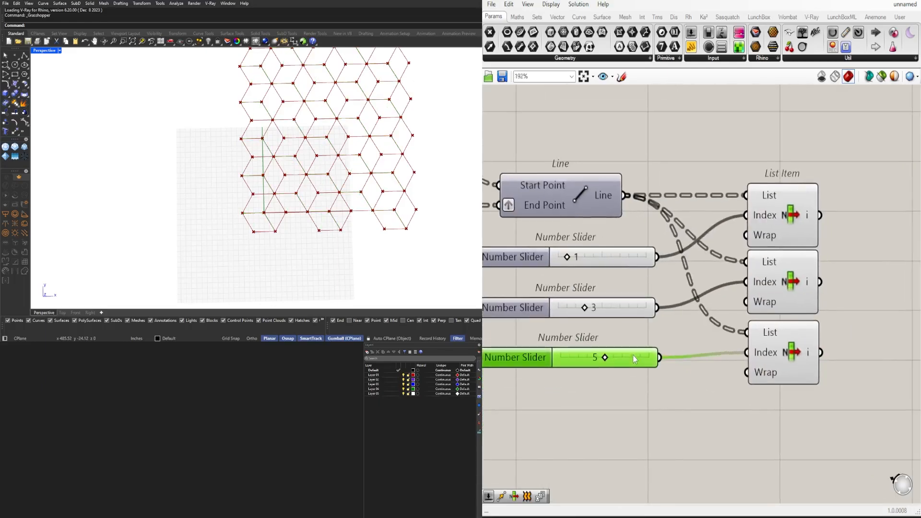
{"action": "left_click", "coordinate": [624, 374]}
{"action": "left_click", "coordinate": [648, 359]}
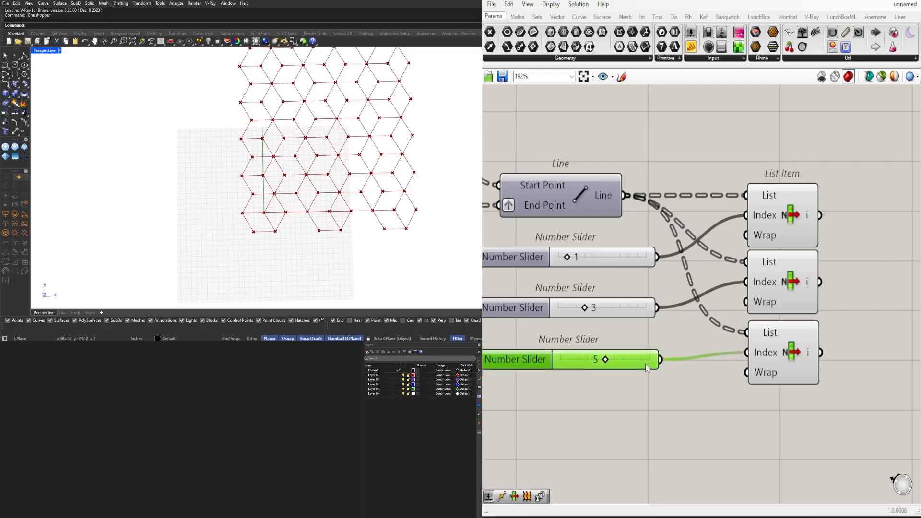
Select all three List Items to check their combined lines across the hexagons in the Rhino viewport
{"action": "right_click_drag", "start_coordinate": [823, 410], "coordinate": [704, 398]}
{"action": "scroll", "coordinate": [737, 409], "scroll_direction": "down", "scroll_amount": 2}
{"action": "left_click_drag", "start_coordinate": [738, 409], "coordinate": [663, 197]}
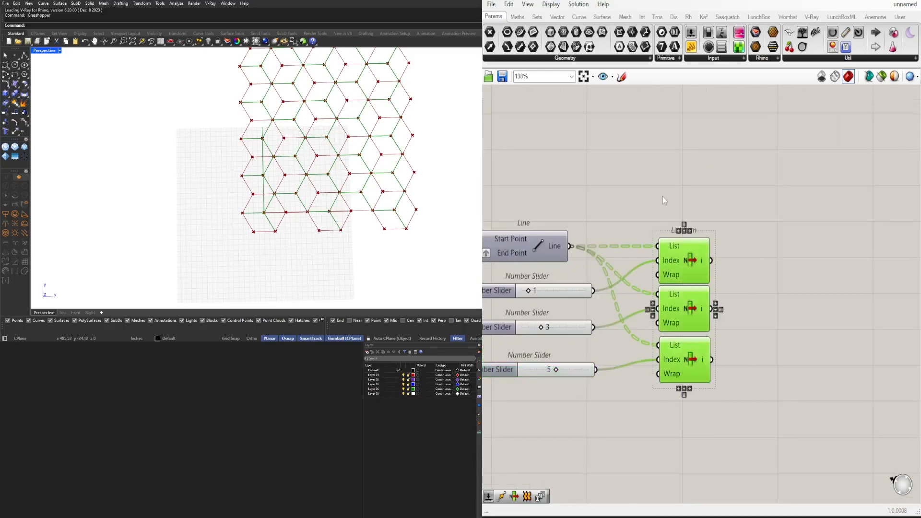
{"action": "left_click", "coordinate": [663, 196]}
{"action": "right_click_drag", "start_coordinate": [447, 156], "coordinate": [387, 208], "text": "shift"}
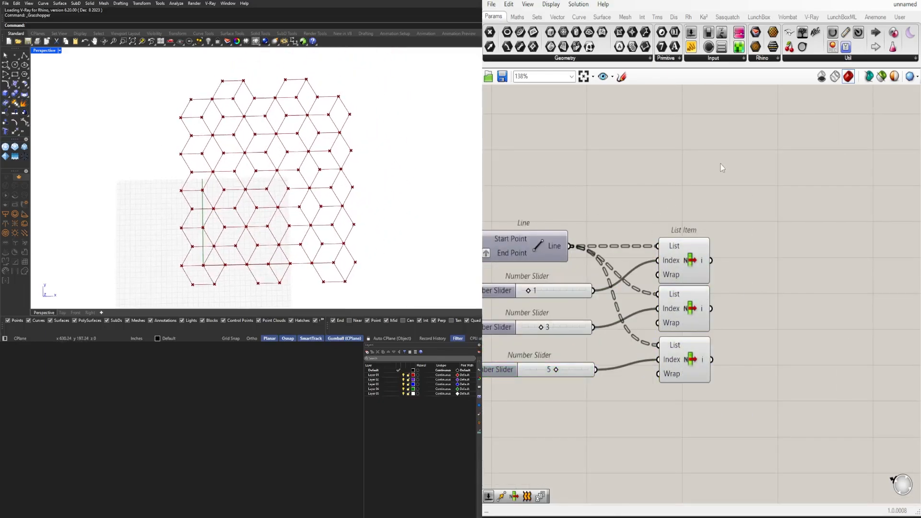
Turn off the preview of the Discontinuity and Point components
{"action": "right_click_drag", "start_coordinate": [721, 163], "coordinate": [823, 149]}
{"action": "right_click_drag", "start_coordinate": [490, 283], "coordinate": [632, 303]}
{"action": "left_click_drag", "start_coordinate": [645, 300], "coordinate": [636, 189]}
{"action": "middle_click", "coordinate": [636, 186]}
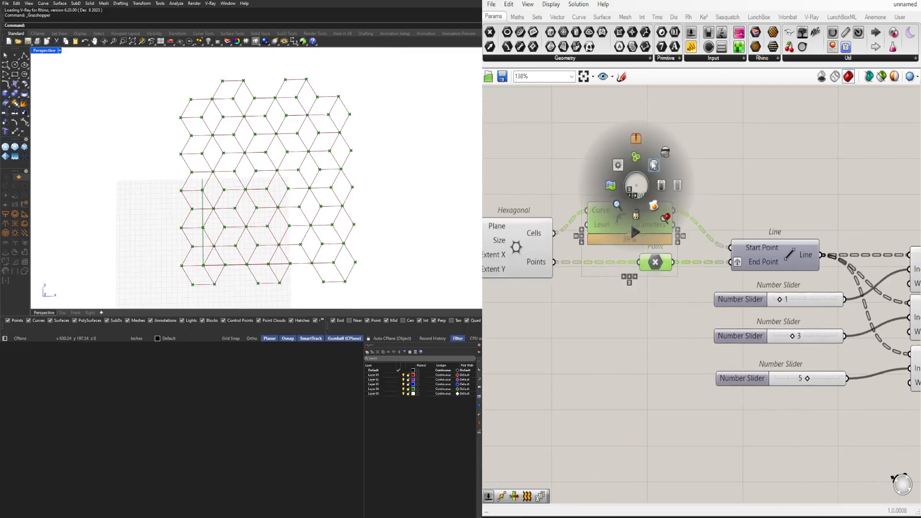
{"action": "left_click", "coordinate": [653, 164]}
Move Discontinuity, Point, Line, the three sliders and the List Items away from Hexagonal to free canvas space
{"action": "right_click_drag", "start_coordinate": [740, 183], "coordinate": [586, 149]}
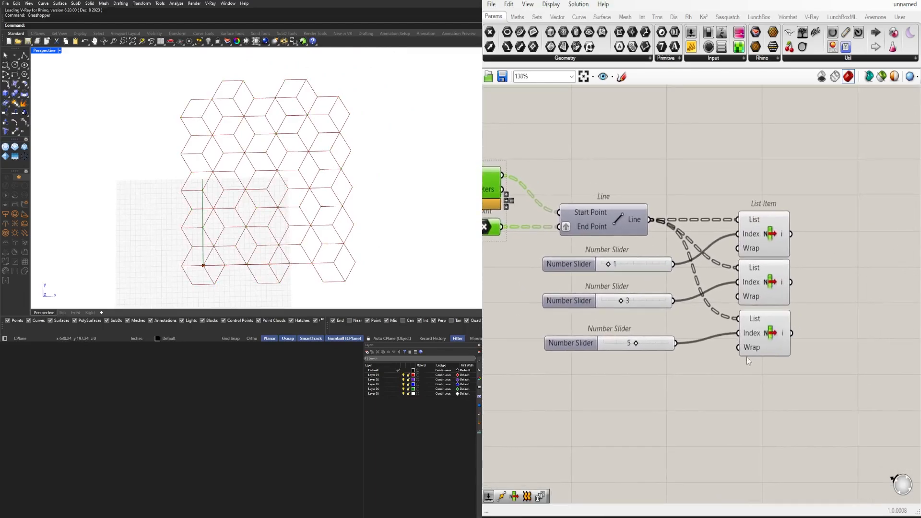
{"action": "scroll", "coordinate": [597, 227], "scroll_direction": "down", "scroll_amount": 1}
{"action": "right_click_drag", "start_coordinate": [597, 227], "coordinate": [753, 247]}
{"action": "right_click_drag", "start_coordinate": [628, 224], "coordinate": [760, 224]}
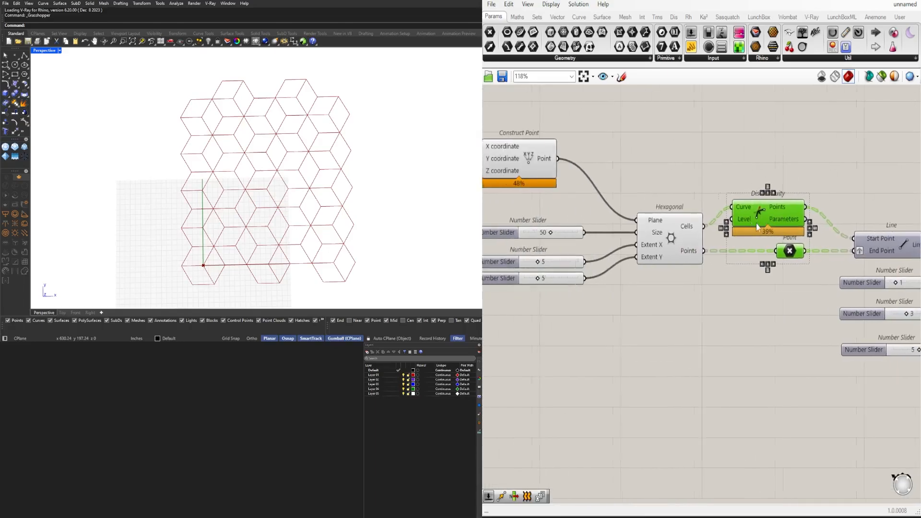
{"action": "right_click_drag", "start_coordinate": [768, 190], "coordinate": [574, 161]}
{"action": "scroll", "coordinate": [633, 167], "scroll_direction": "down", "scroll_amount": 3}
{"action": "left_click_drag", "start_coordinate": [824, 330], "coordinate": [573, 166]}
{"action": "left_click_drag", "start_coordinate": [577, 177], "coordinate": [621, 220]}
Add a Boundary Surfaces component and connect Hexagonal's Cells output to its Edges input
{"action": "double_click", "coordinate": [639, 173]}
{"action": "type", "text": "bound"}
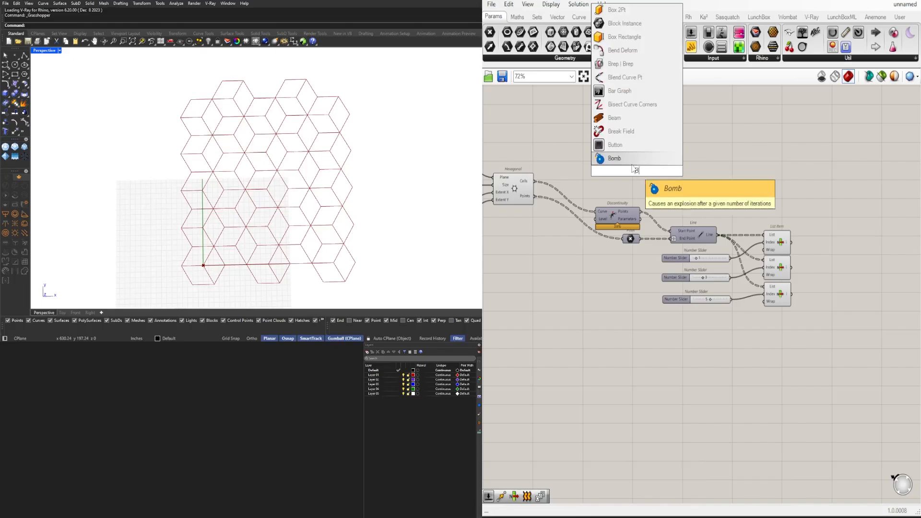
{"action": "left_click", "coordinate": [627, 158]}
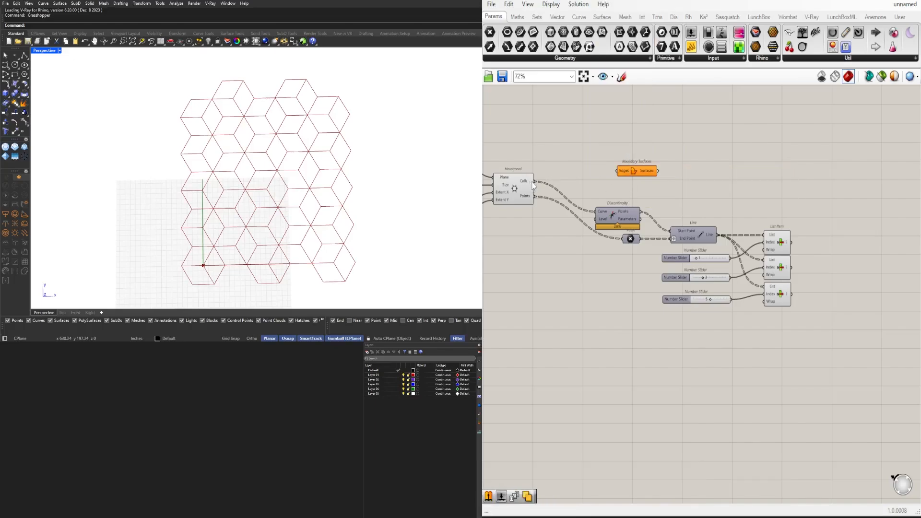
{"action": "left_click_drag", "start_coordinate": [625, 171], "coordinate": [701, 184]}
Add a Surface Split component and connect the Boundary Surfaces output to its Surface input
{"action": "double_click", "coordinate": [786, 197]}
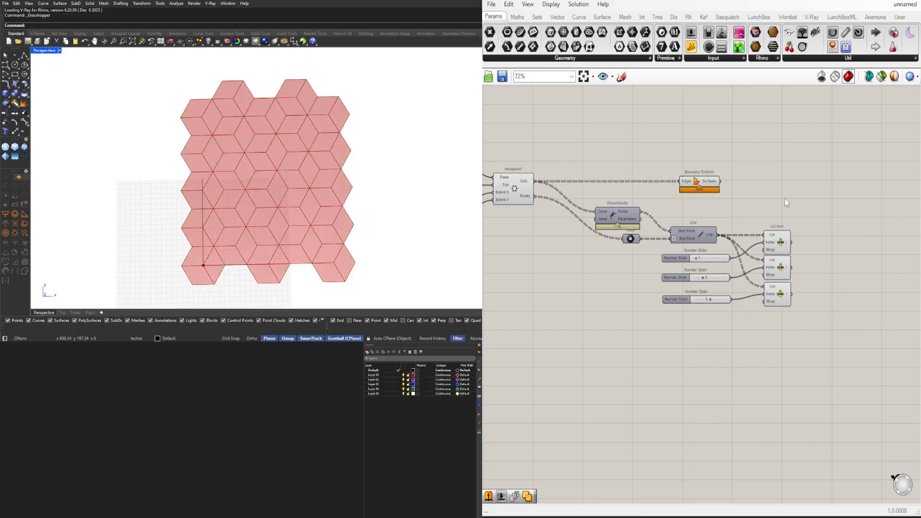
{"action": "type", "text": "split"}
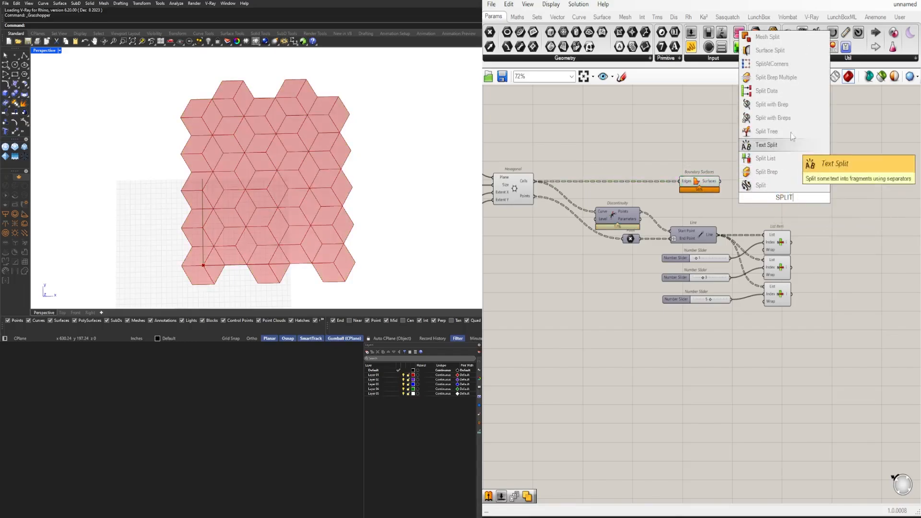
{"action": "left_click", "coordinate": [796, 54]}
{"action": "scroll", "coordinate": [755, 155], "scroll_direction": "up", "scroll_amount": 3}
{"action": "left_click_drag", "start_coordinate": [697, 198], "coordinate": [879, 204]}
{"action": "right_click_drag", "start_coordinate": [879, 204], "coordinate": [737, 240]}
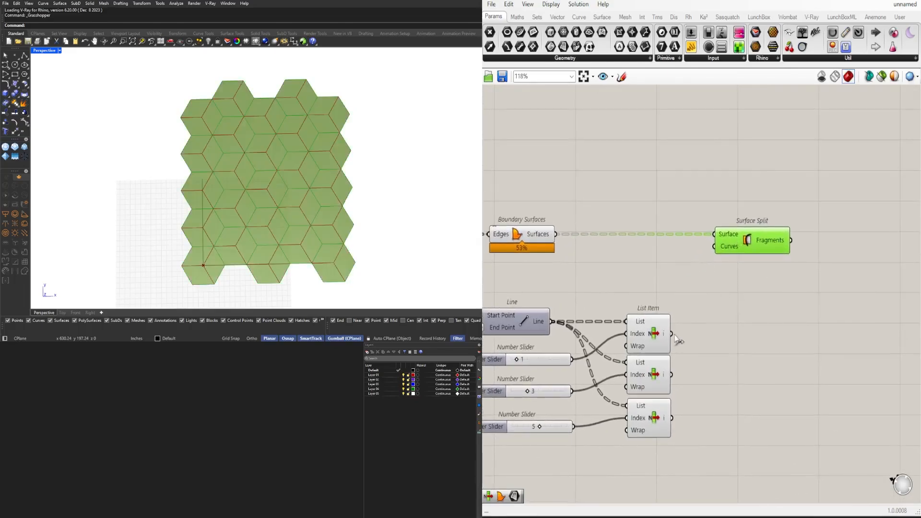
Connect all three List Item outputs to Surface Split's Curves input and graft that input
{"action": "left_click_drag", "start_coordinate": [712, 259], "coordinate": [766, 238]}
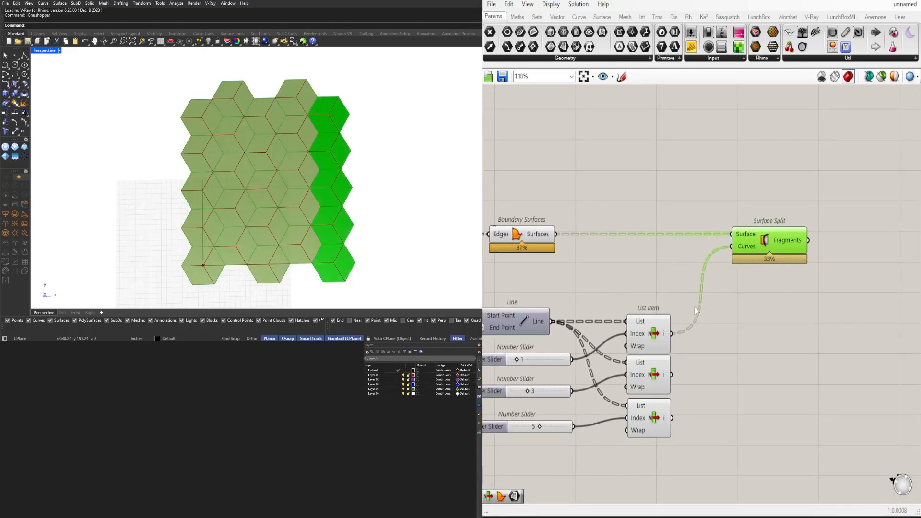
{"action": "left_click_drag", "start_coordinate": [672, 376], "coordinate": [745, 250], "text": "shift"}
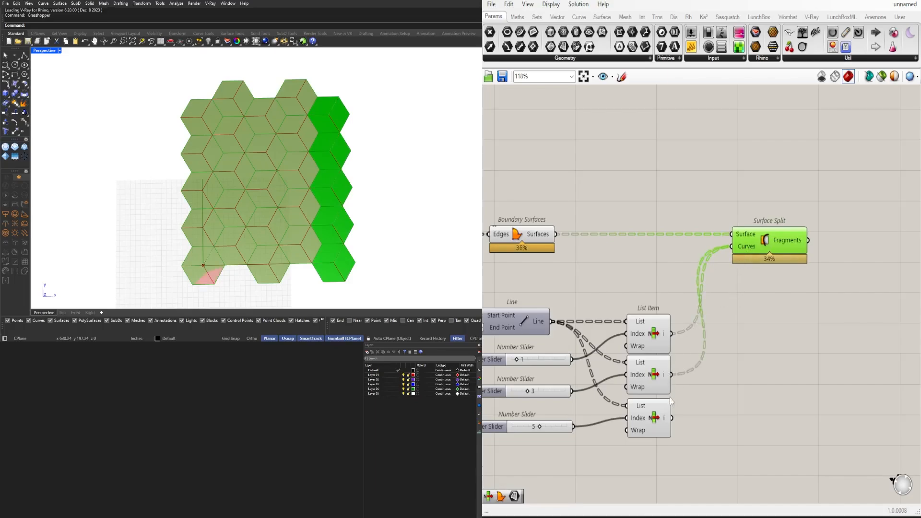
{"action": "right_click_drag", "start_coordinate": [568, 303], "coordinate": [597, 284]}
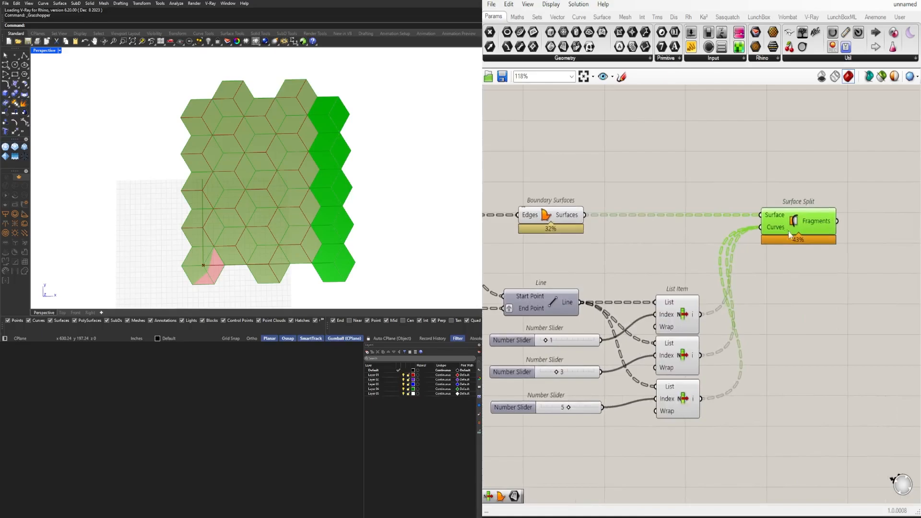
{"action": "right_click", "coordinate": [782, 226]}
{"action": "left_click", "coordinate": [831, 321]}
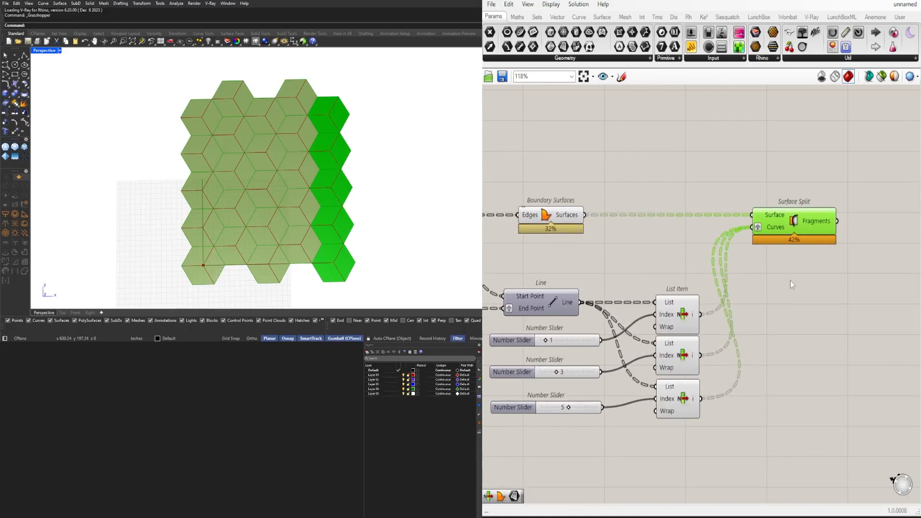
Add a Graft Tree component and connect the first List Item's output to its Tree input
{"action": "left_click_drag", "start_coordinate": [789, 233], "coordinate": [901, 233]}
{"action": "double_click", "coordinate": [738, 257]}
{"action": "type", "text": "G"}
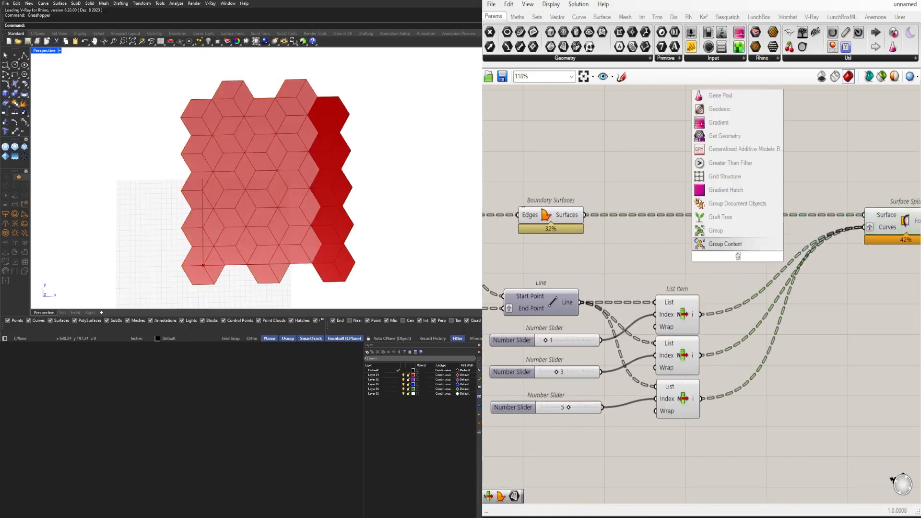
{"action": "type", "text": "ra"}
{"action": "left_click", "coordinate": [731, 243]}
{"action": "left_click_drag", "start_coordinate": [701, 314], "coordinate": [711, 256]}
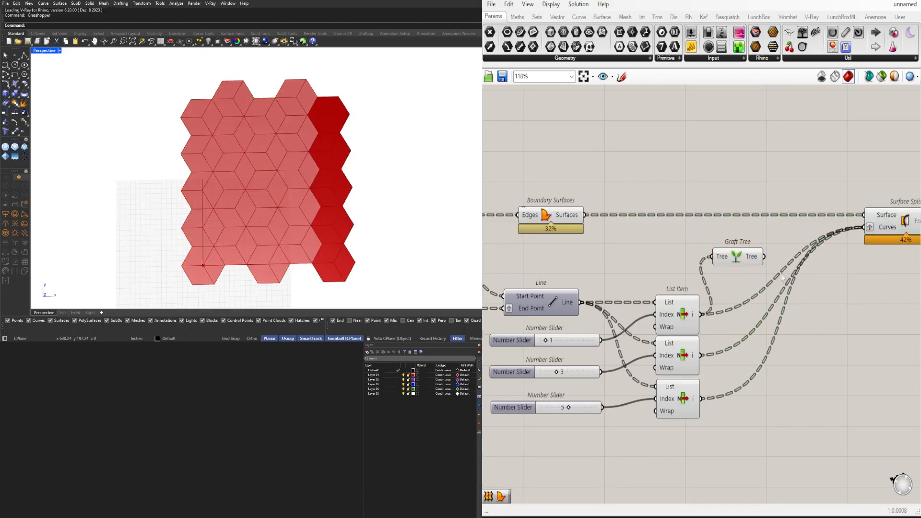
Replace the List Item wires into Surface Split's Curves with Graft Tree's output and turn off that input's Graft option
{"action": "left_click_drag", "start_coordinate": [863, 229], "coordinate": [702, 355], "text": "ctrl"}
{"action": "left_click_drag", "start_coordinate": [827, 307], "coordinate": [705, 394], "text": "ctrl"}
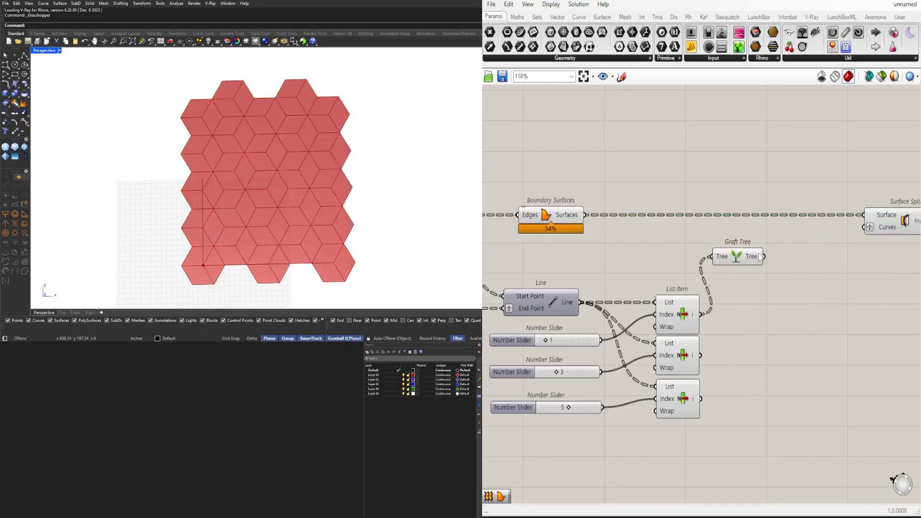
{"action": "left_click_drag", "start_coordinate": [763, 257], "coordinate": [864, 228]}
{"action": "right_click_drag", "start_coordinate": [892, 229], "coordinate": [805, 230]}
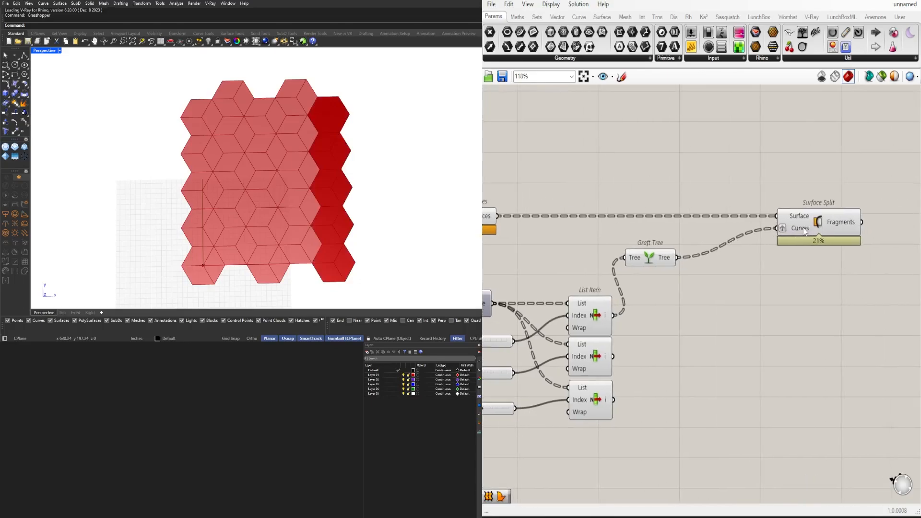
{"action": "right_click", "coordinate": [780, 230]}
{"action": "left_click", "coordinate": [806, 319]}
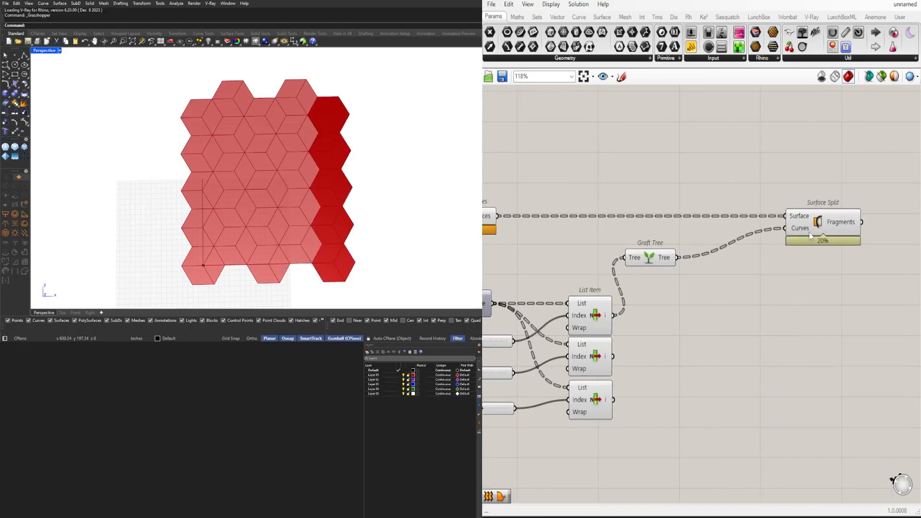
Reposition Surface Split and place Graft Tree right beside the first List Item's output
{"action": "left_click_drag", "start_coordinate": [798, 238], "coordinate": [777, 225]}
{"action": "right_click_drag", "start_coordinate": [648, 270], "coordinate": [728, 257]}
{"action": "left_click_drag", "start_coordinate": [728, 257], "coordinate": [730, 293]}
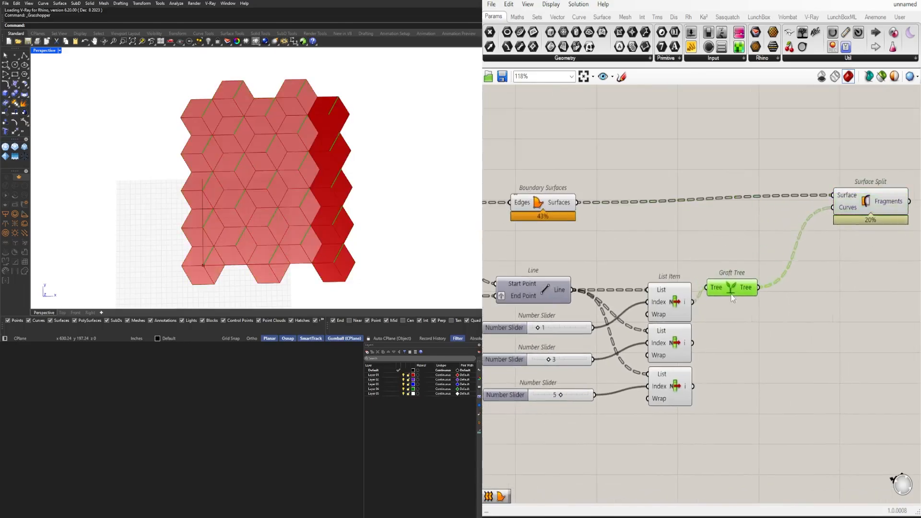
{"action": "right_click_drag", "start_coordinate": [702, 309], "coordinate": [634, 314]}
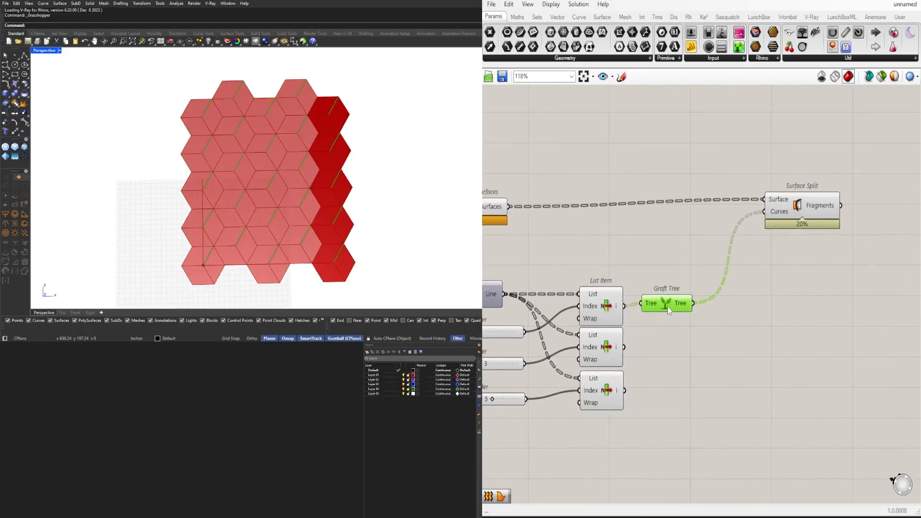
Reposition the Surface Split component and graft its Surface input
{"action": "left_click", "coordinate": [815, 187]}
{"action": "left_click_drag", "start_coordinate": [794, 194], "coordinate": [774, 198]}
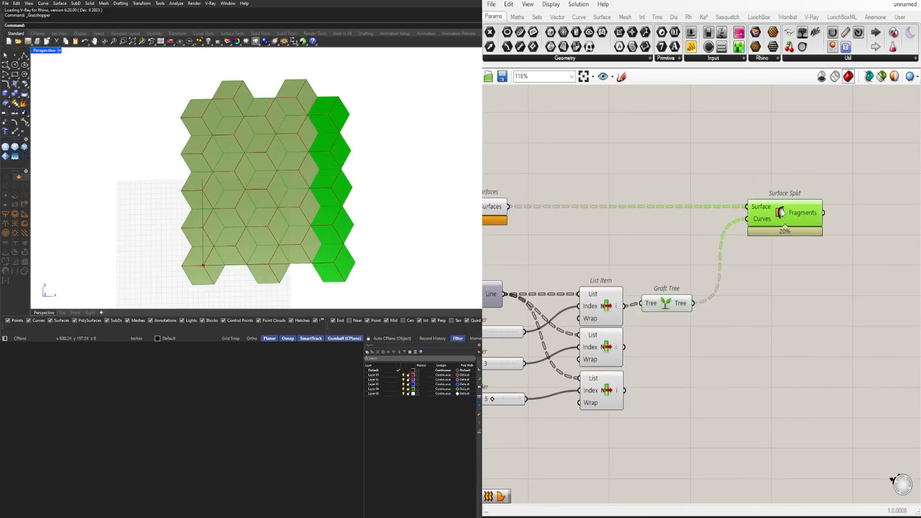
{"action": "right_click", "coordinate": [760, 206]}
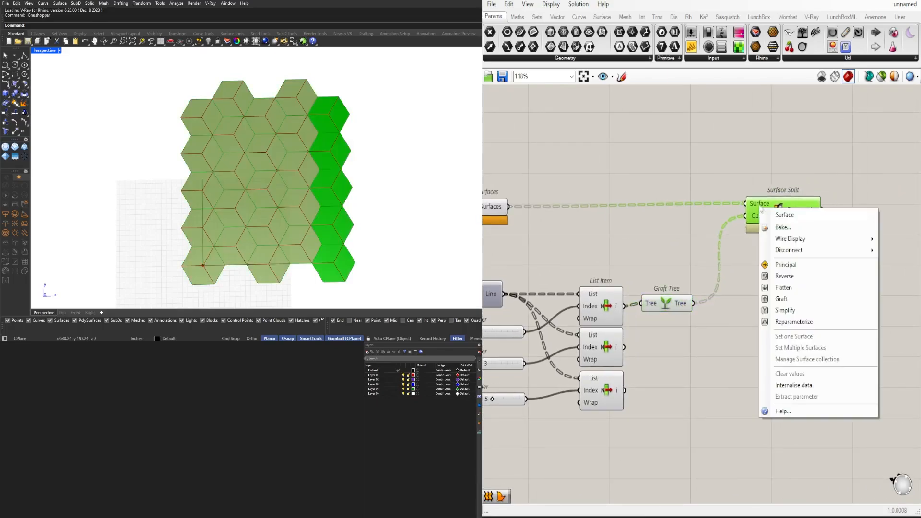
{"action": "left_click", "coordinate": [777, 299]}
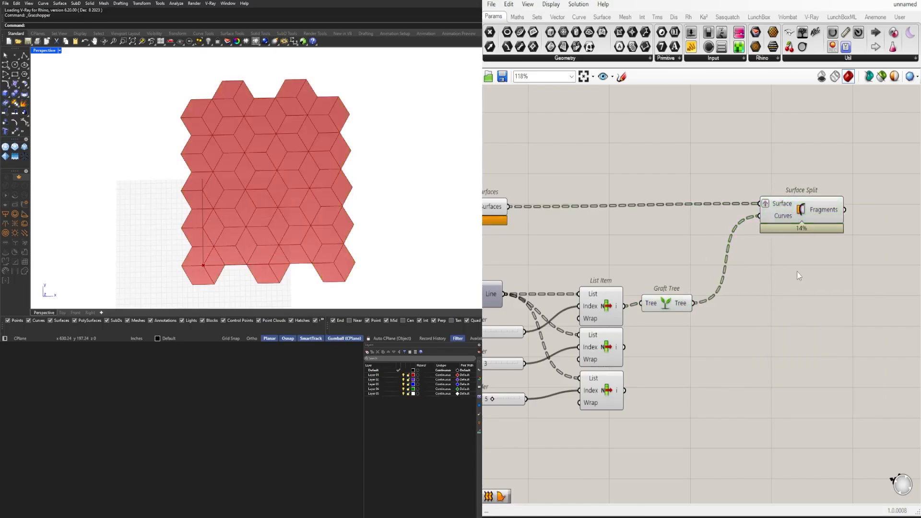
Duplicate the Graft Tree for the second List Item's output and add its output to Surface Split's Curves input
{"action": "left_click_drag", "start_coordinate": [677, 308], "coordinate": [647, 337]}
{"action": "left_click_drag", "start_coordinate": [658, 339], "coordinate": [758, 216]}
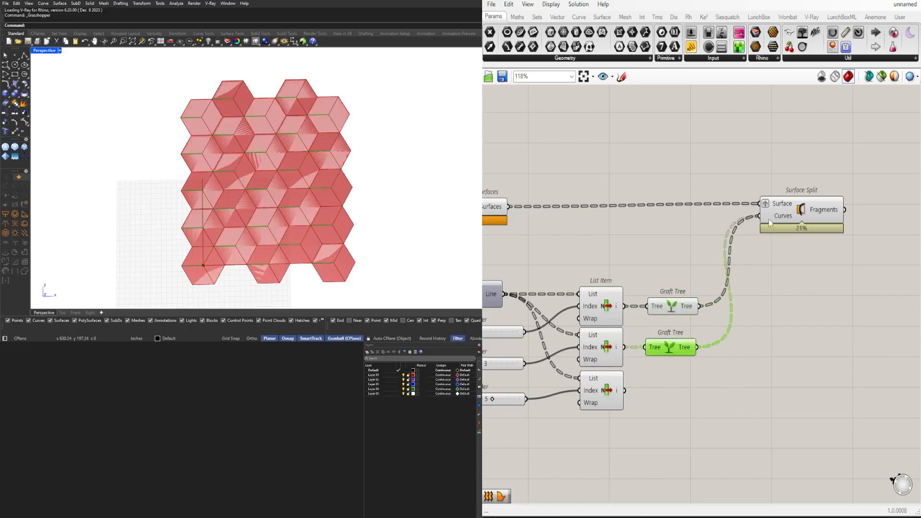
{"action": "left_click", "coordinate": [798, 217]}
{"action": "scroll", "coordinate": [792, 234], "scroll_direction": "up", "scroll_amount": 1}
{"action": "scroll", "coordinate": [792, 234], "scroll_direction": "up", "scroll_amount": 1}
{"action": "right_click_drag", "start_coordinate": [792, 234], "coordinate": [679, 241]}
{"action": "scroll", "coordinate": [698, 219], "scroll_direction": "down", "scroll_amount": 2}
{"action": "left_click_drag", "start_coordinate": [695, 218], "coordinate": [732, 218]}
{"action": "scroll", "coordinate": [678, 308], "scroll_direction": "down", "scroll_amount": 3}
{"action": "scroll", "coordinate": [624, 333], "scroll_direction": "up", "scroll_amount": 2}
Duplicate the Graft Tree for the third List Item's output and add its output to Surface Split's Curves input
{"action": "left_click", "coordinate": [618, 335]}
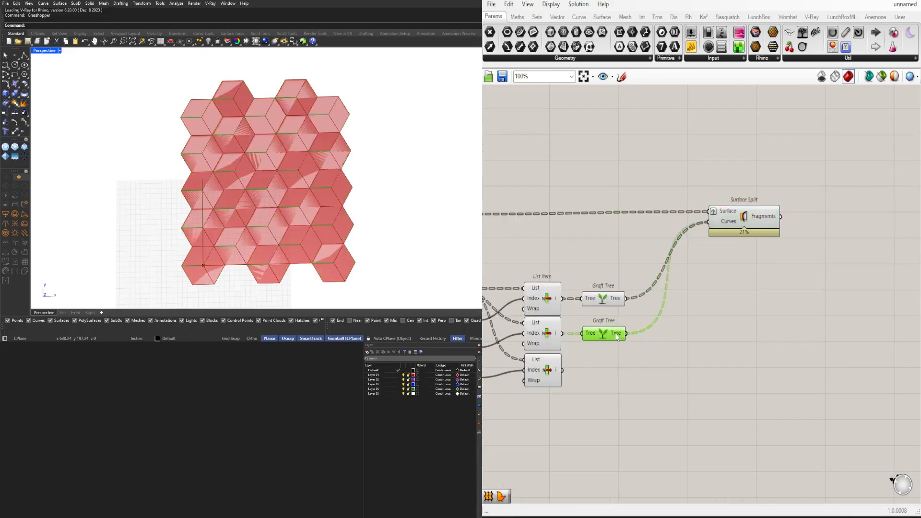
{"action": "left_click_drag", "start_coordinate": [609, 342], "coordinate": [748, 218], "text": "alt"}
{"action": "left_click", "coordinate": [744, 222]}
{"action": "left_click", "coordinate": [723, 179]}
{"action": "scroll", "coordinate": [679, 234], "scroll_direction": "down", "scroll_amount": 3}
{"action": "right_click_drag", "start_coordinate": [679, 235], "coordinate": [667, 256]}
Move Surface Split farther away from the three Graft Trees to free space between them
{"action": "left_click", "coordinate": [720, 238]}
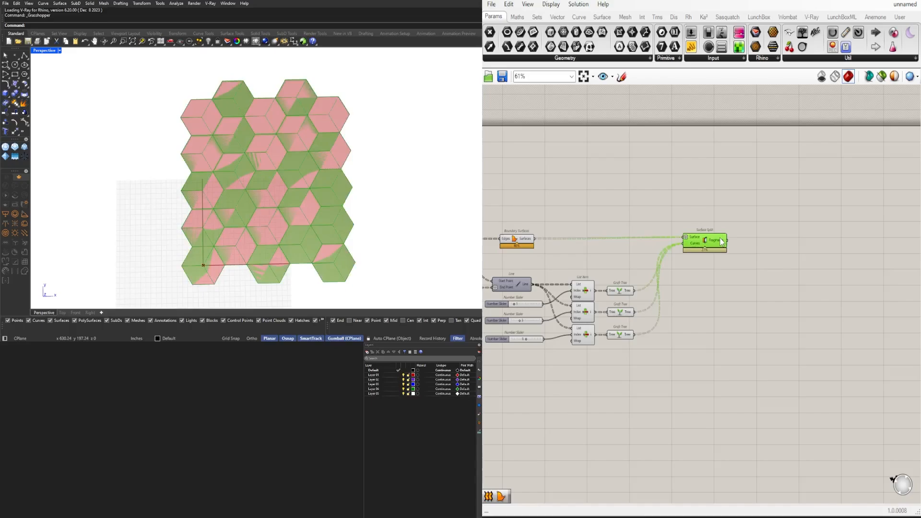
{"action": "left_click_drag", "start_coordinate": [722, 242], "coordinate": [823, 241]}
{"action": "left_click", "coordinate": [690, 374]}
{"action": "scroll", "coordinate": [690, 373], "scroll_direction": "up", "scroll_amount": 2}
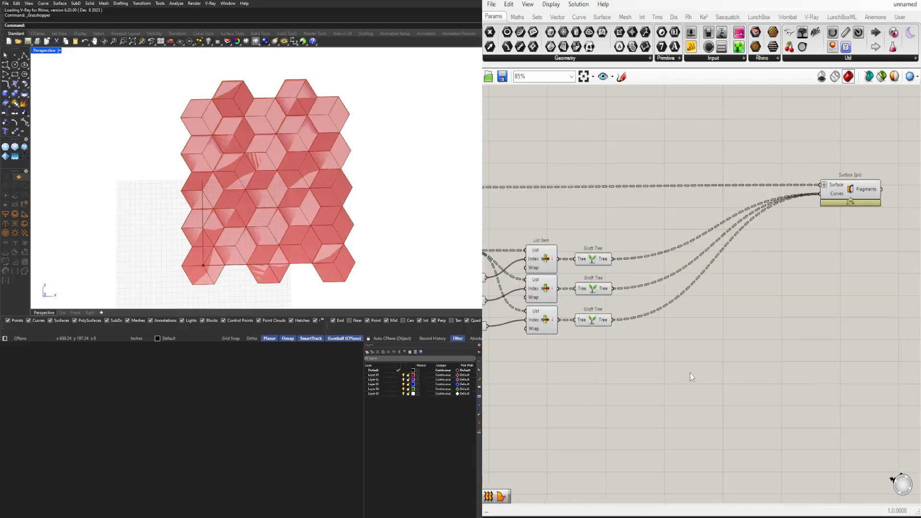
Add a Rotate component with Geometry, Angle and Plane inputs and place it below the wires leading to Surface Split
{"action": "scroll", "coordinate": [690, 367], "scroll_direction": "down", "scroll_amount": 1}
{"action": "double_click", "coordinate": [689, 366]}
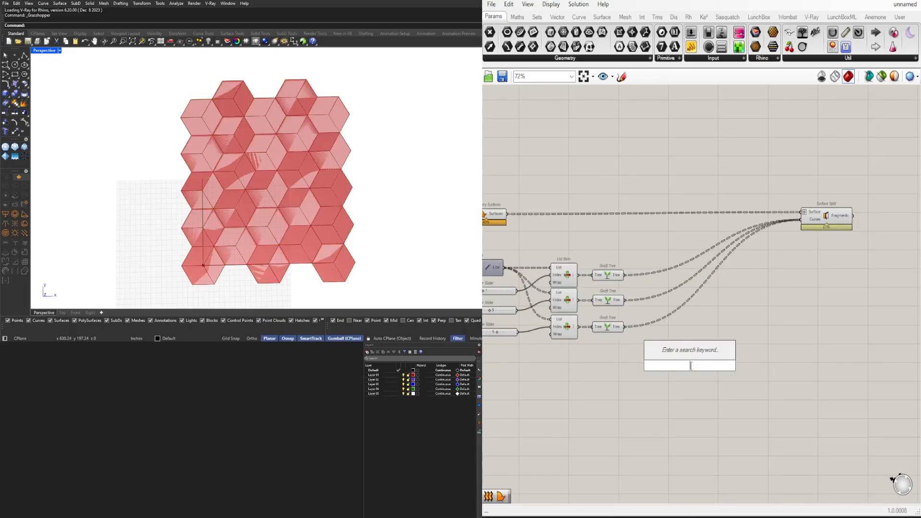
{"action": "type", "text": "ROT"}
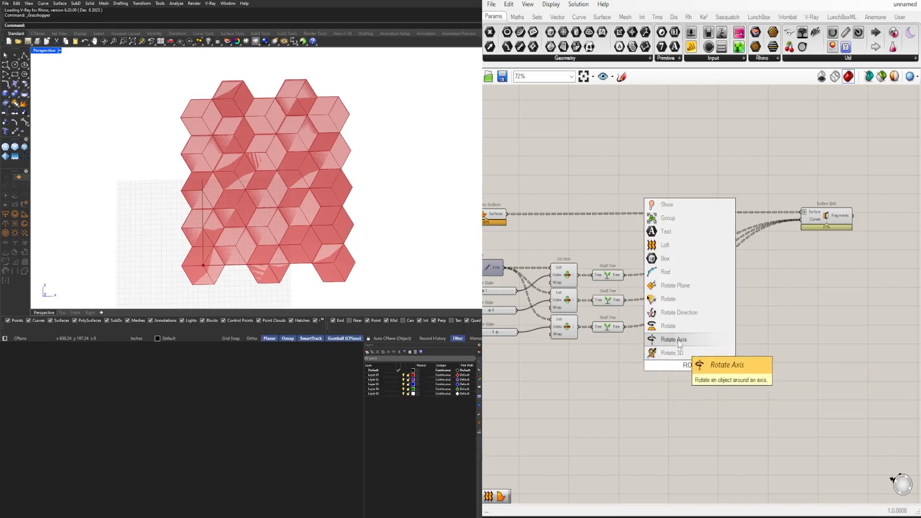
{"action": "left_click", "coordinate": [680, 326]}
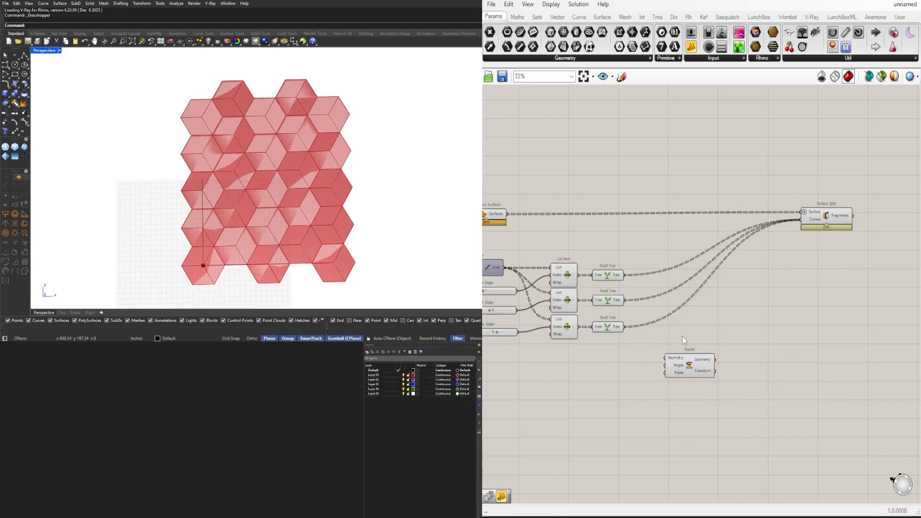
{"action": "scroll", "coordinate": [682, 337], "scroll_direction": "up", "scroll_amount": 1}
{"action": "left_click_drag", "start_coordinate": [703, 369], "coordinate": [735, 360]}
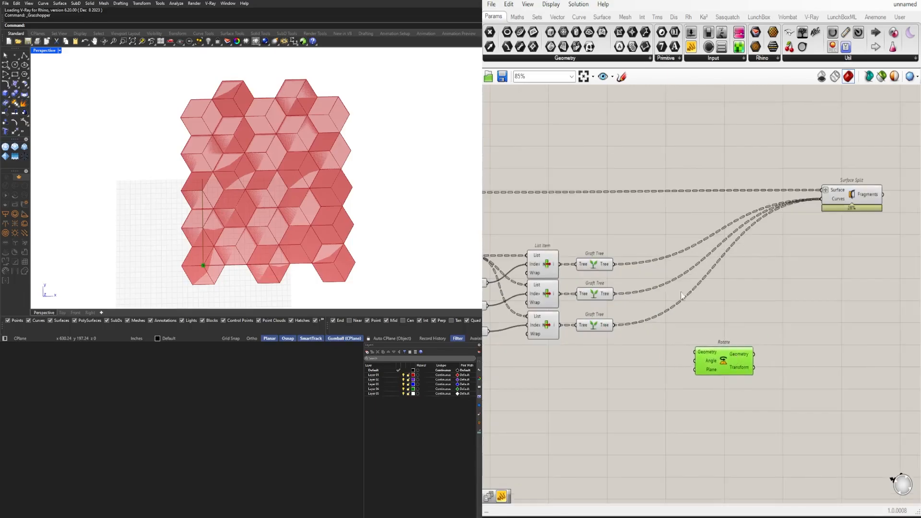
Connect the first Graft Tree to Rotate's Geometry input and the point parameter feeding Line's End Point to its Plane input
{"action": "left_click_drag", "start_coordinate": [616, 267], "coordinate": [714, 356]}
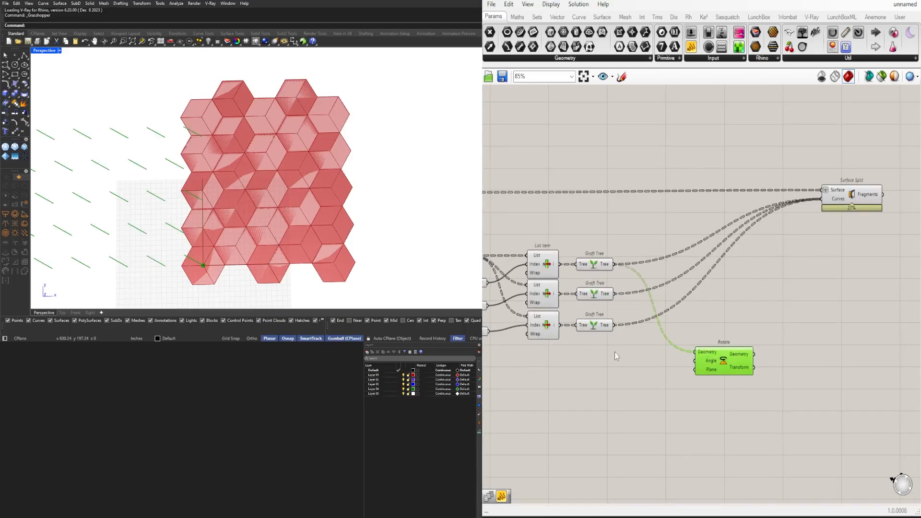
{"action": "right_click_drag", "start_coordinate": [550, 297], "coordinate": [700, 288]}
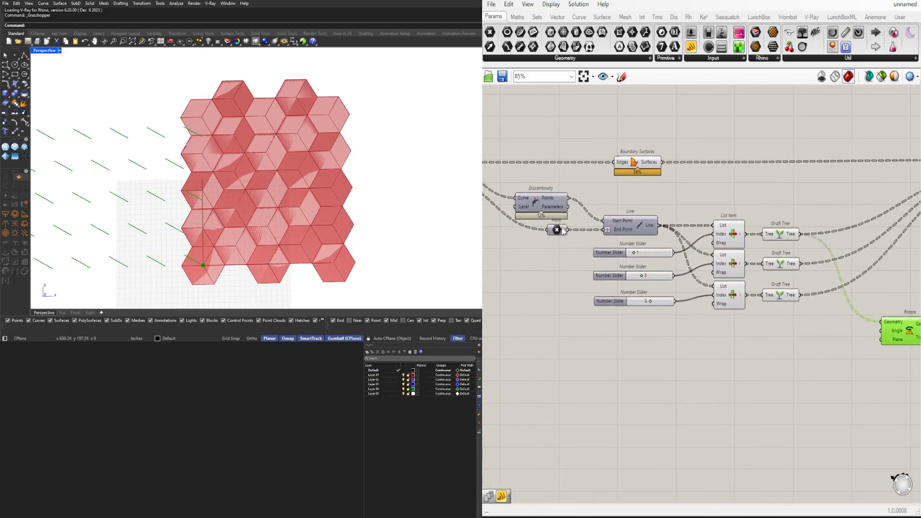
{"action": "left_click_drag", "start_coordinate": [571, 235], "coordinate": [880, 340]}
{"action": "right_click_drag", "start_coordinate": [883, 350], "coordinate": [772, 343]}
Graft Rotate's Plane input and set its Angle input to degrees
{"action": "scroll", "coordinate": [753, 306], "scroll_direction": "up", "scroll_amount": 3}
{"action": "right_click", "coordinate": [769, 335]}
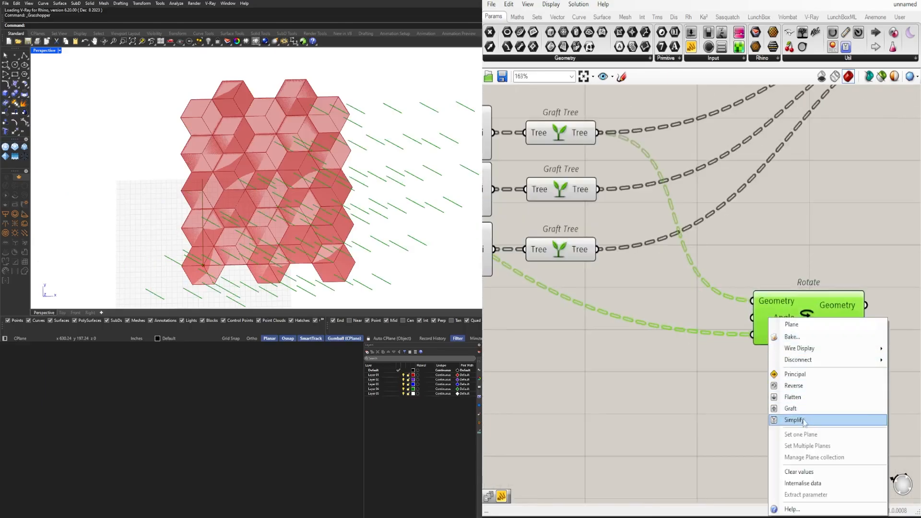
{"action": "left_click", "coordinate": [803, 405]}
{"action": "scroll", "coordinate": [708, 327], "scroll_direction": "down", "scroll_amount": 2}
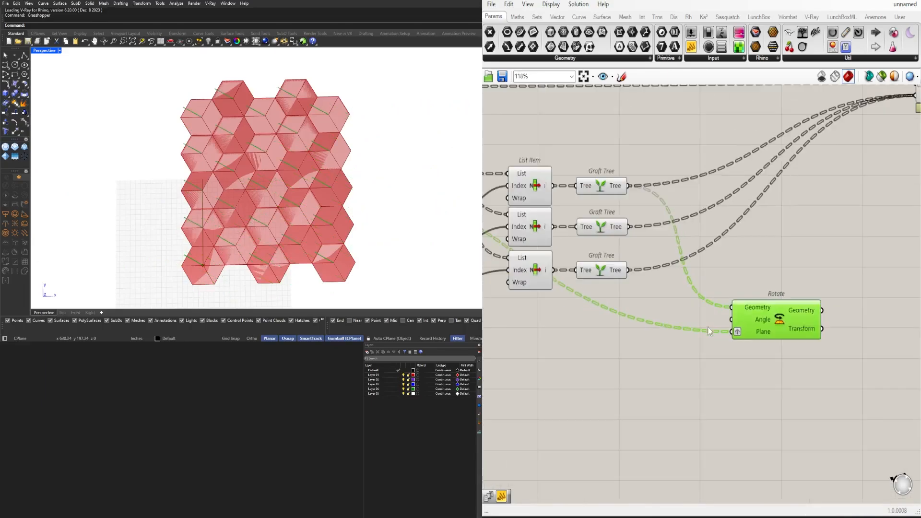
{"action": "right_click", "coordinate": [764, 326]}
{"action": "left_click", "coordinate": [790, 409]}
Add a Division component in the empty area below the List Items
{"action": "right_click_drag", "start_coordinate": [620, 391], "coordinate": [629, 390]}
{"action": "scroll", "coordinate": [744, 366], "scroll_direction": "down", "scroll_amount": 2}
{"action": "double_click", "coordinate": [672, 361]}
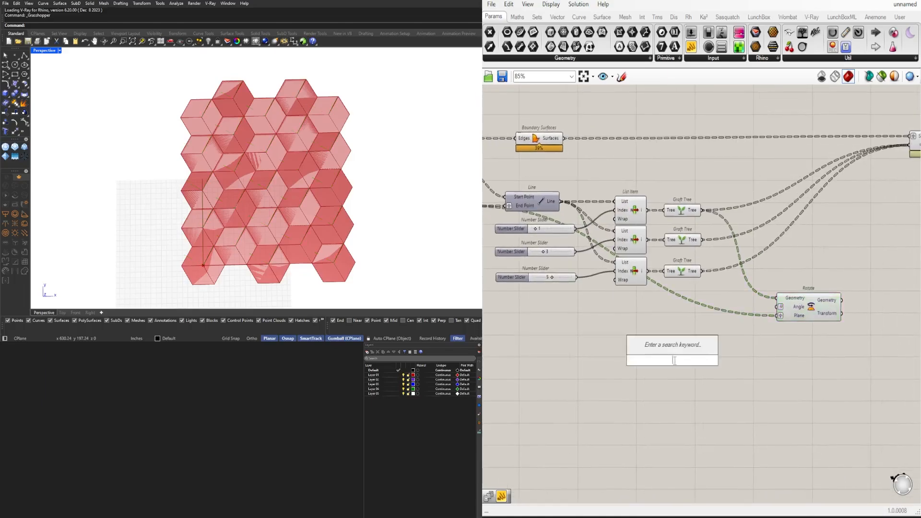
{"action": "type", "text": "division"}
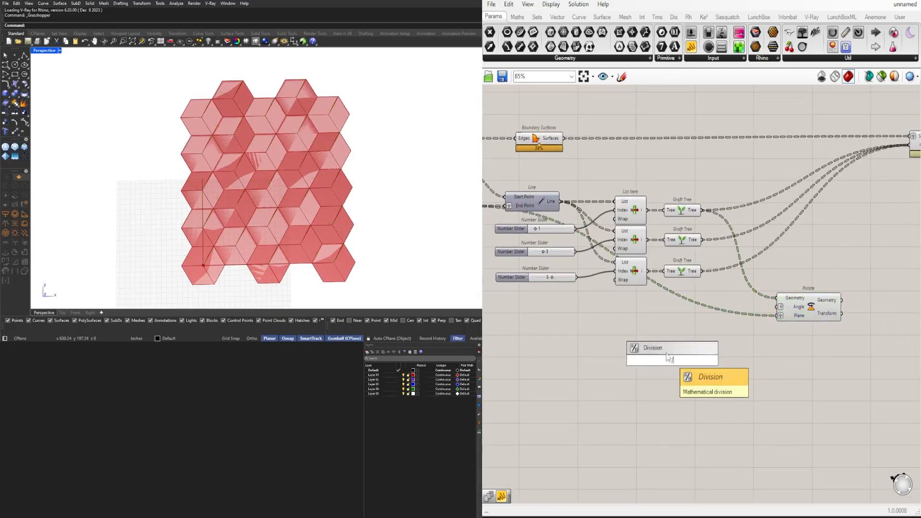
{"action": "key", "text": "Return"}
{"action": "scroll", "coordinate": [669, 369], "scroll_direction": "up", "scroll_amount": 4}
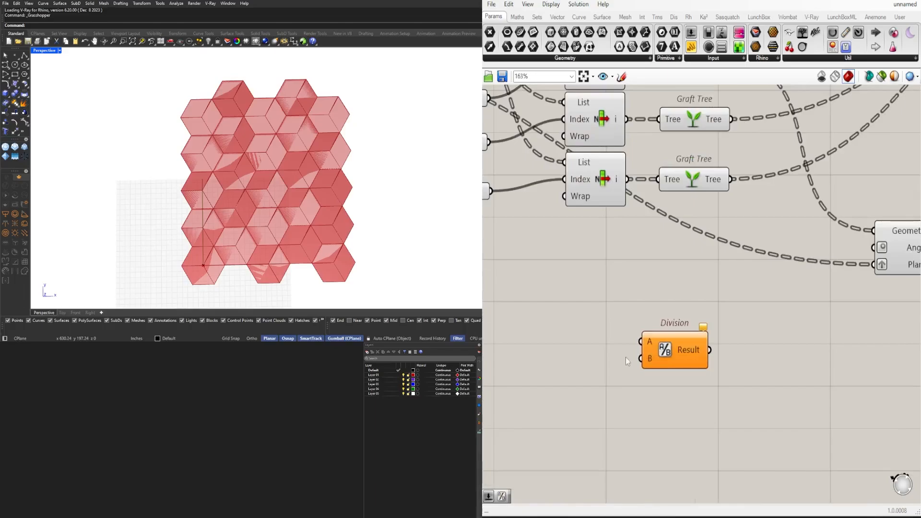
Assign a fixed number to Division's A input and set its B input to 6
{"action": "right_click", "coordinate": [649, 345]}
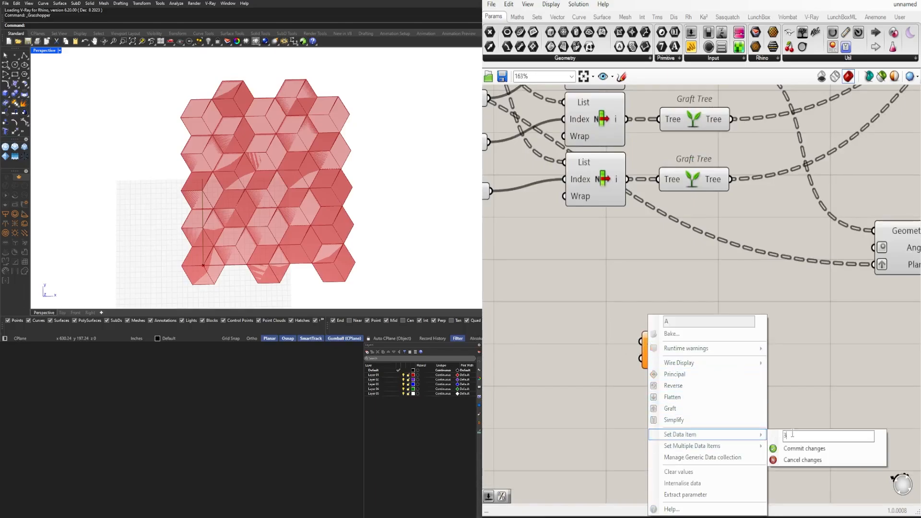
{"action": "key", "text": "Return"}
{"action": "right_click", "coordinate": [644, 360]}
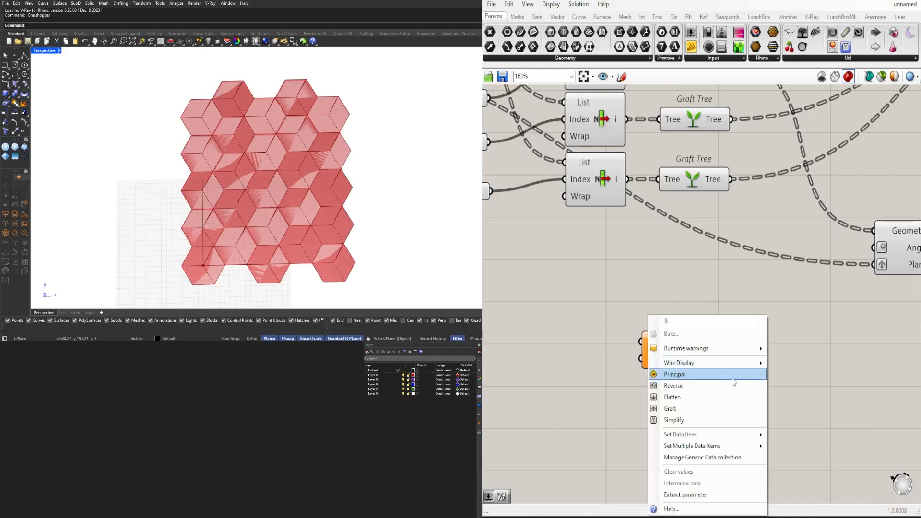
{"action": "mouse_move", "coordinate": [736, 434]}
{"action": "type", "text": "6"}
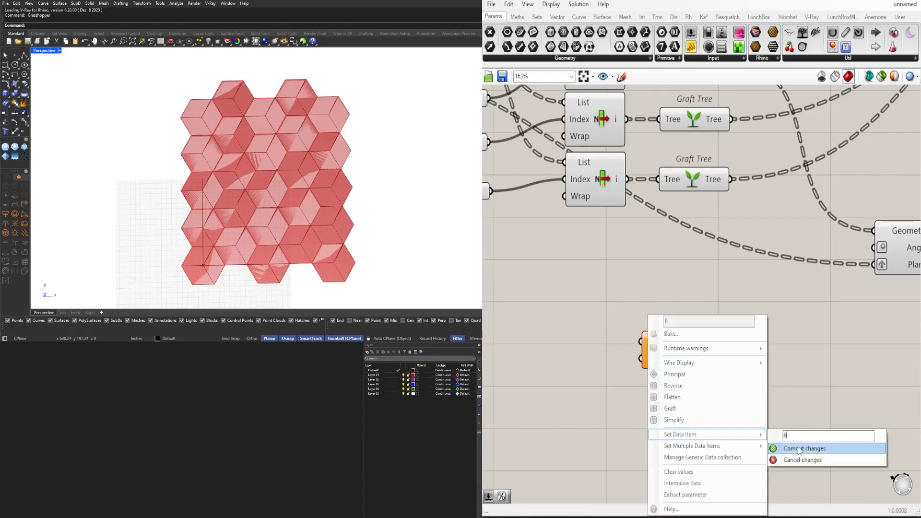
{"action": "left_click", "coordinate": [800, 449]}
{"action": "left_click_drag", "start_coordinate": [678, 350], "coordinate": [663, 329]}
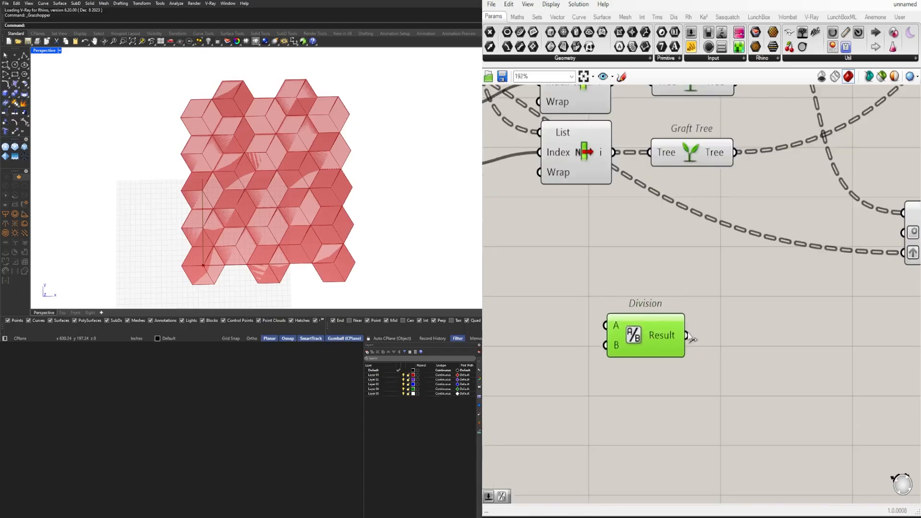
Connect Division's Result to Rotate's Angle input and check the rotated lines in the preview
{"action": "scroll", "coordinate": [661, 349], "scroll_direction": "down", "scroll_amount": 3}
{"action": "scroll", "coordinate": [651, 351], "scroll_direction": "up", "scroll_amount": 3}
{"action": "double_click", "coordinate": [651, 351]}
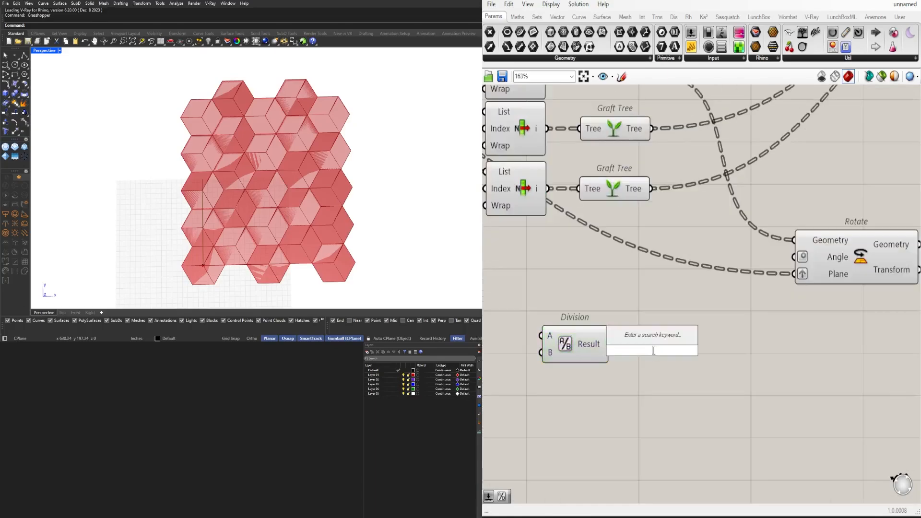
{"action": "key", "text": "Escape"}
{"action": "left_click_drag", "start_coordinate": [609, 344], "coordinate": [795, 257]}
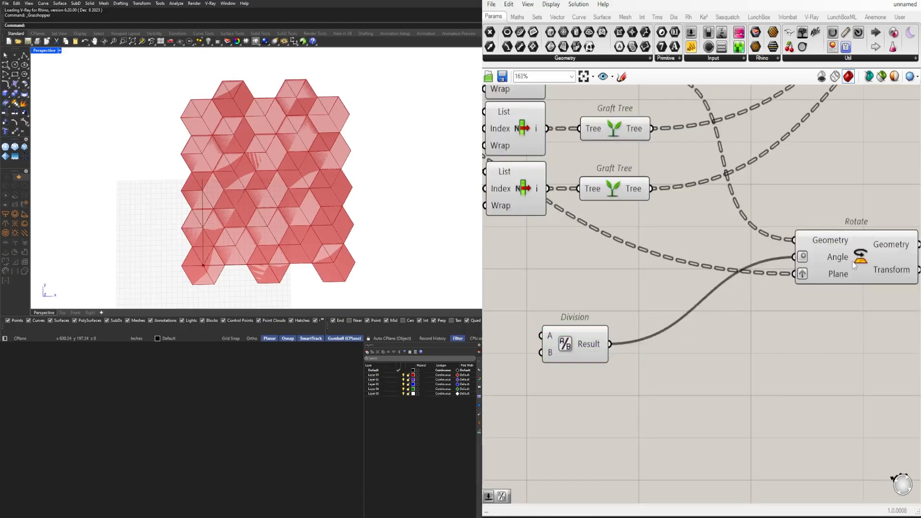
{"action": "left_click", "coordinate": [852, 261]}
{"action": "scroll", "coordinate": [591, 334], "scroll_direction": "down", "scroll_amount": 3}
{"action": "scroll", "coordinate": [581, 342], "scroll_direction": "up", "scroll_amount": 3}
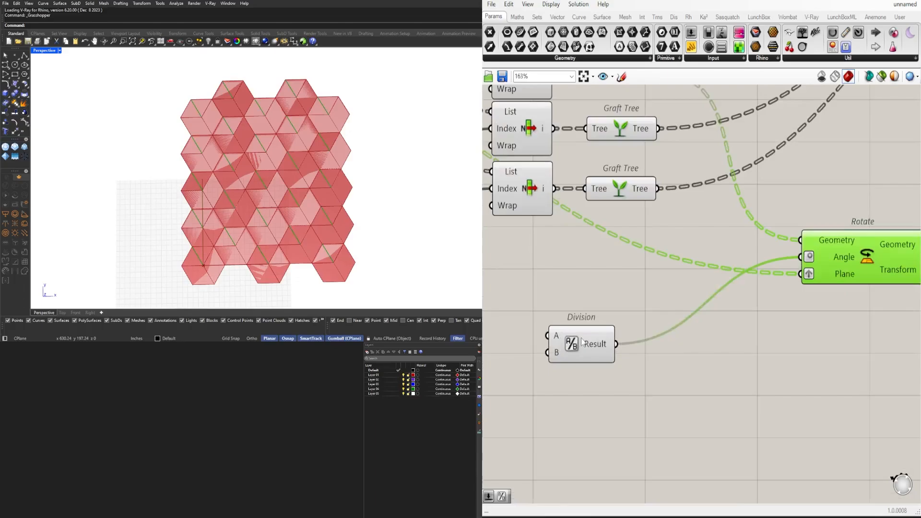
{"action": "scroll", "coordinate": [703, 361], "scroll_direction": "down", "scroll_amount": 1}
{"action": "left_click", "coordinate": [698, 309]}
Add a Multiplication component and place it between Division and Rotate, slightly below them
{"action": "double_click", "coordinate": [803, 355]}
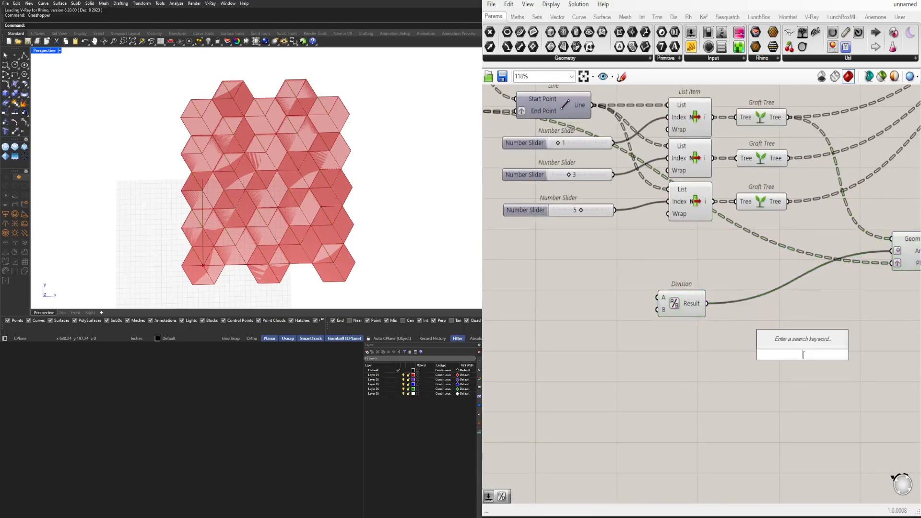
{"action": "type", "text": "*"}
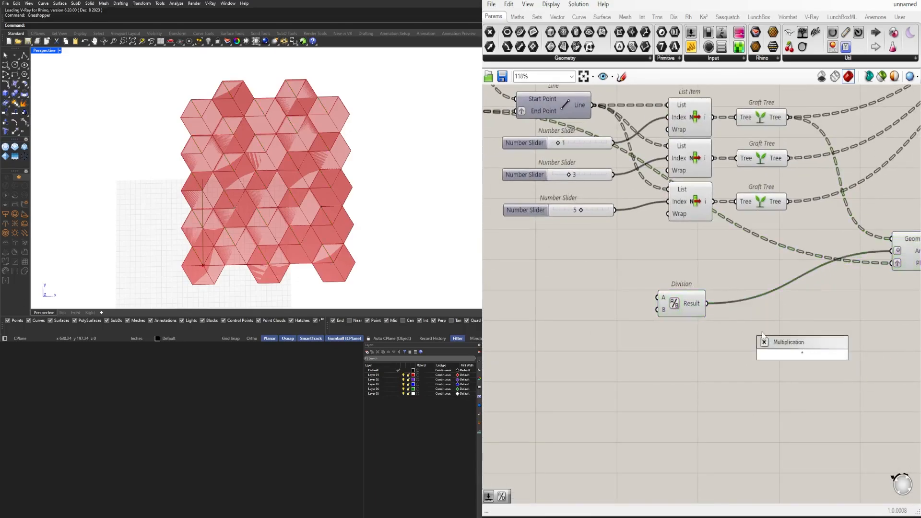
{"action": "key", "text": "Return"}
{"action": "right_click_drag", "start_coordinate": [710, 307], "coordinate": [661, 326]}
{"action": "left_click", "coordinate": [580, 310]}
{"action": "scroll", "coordinate": [685, 318], "scroll_direction": "up", "scroll_amount": 2}
{"action": "scroll", "coordinate": [753, 340], "scroll_direction": "down", "scroll_amount": 1}
{"action": "scroll", "coordinate": [664, 337], "scroll_direction": "down", "scroll_amount": 1}
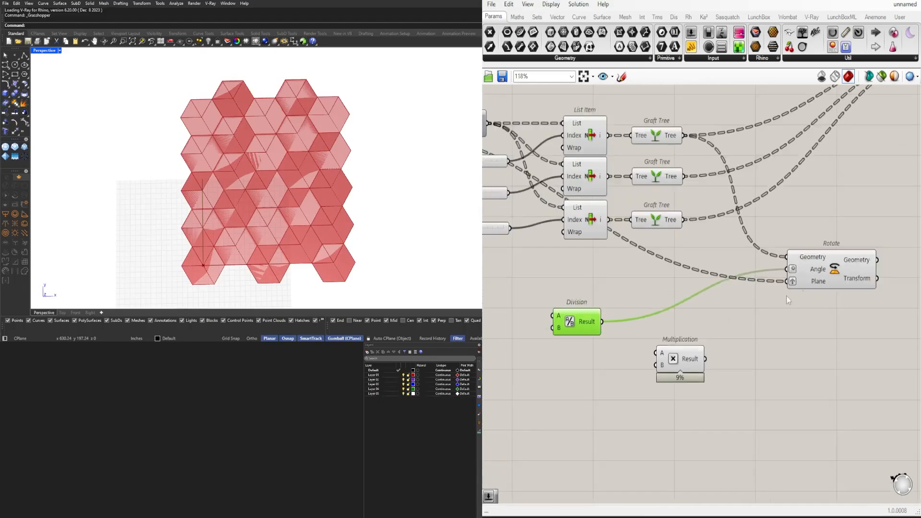
Duplicate Rotate twice, stack the copies, and feed their Geometry inputs from the second and third Graft Trees respectively
{"action": "left_click", "coordinate": [838, 278]}
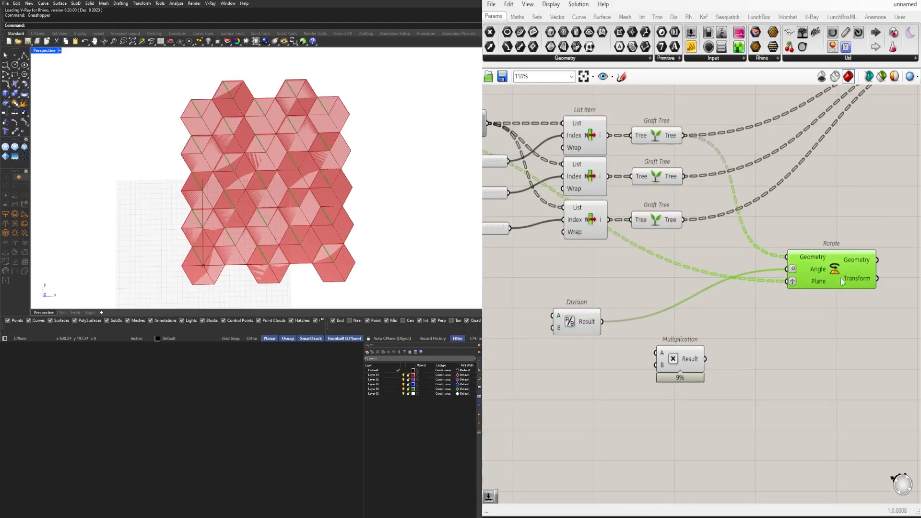
{"action": "left_click_drag", "start_coordinate": [842, 281], "coordinate": [866, 273]}
{"action": "left_click_drag", "start_coordinate": [868, 293], "coordinate": [868, 293], "text": "alt"}
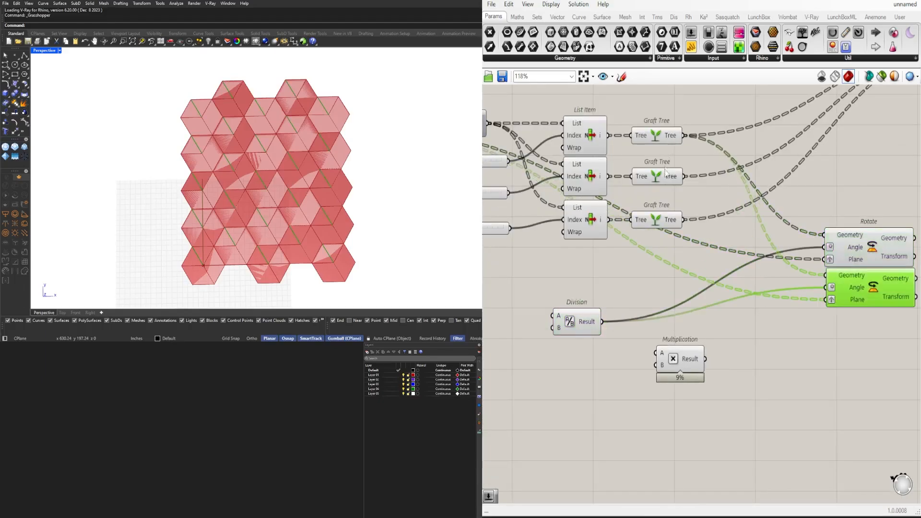
{"action": "left_click_drag", "start_coordinate": [689, 173], "coordinate": [854, 340]}
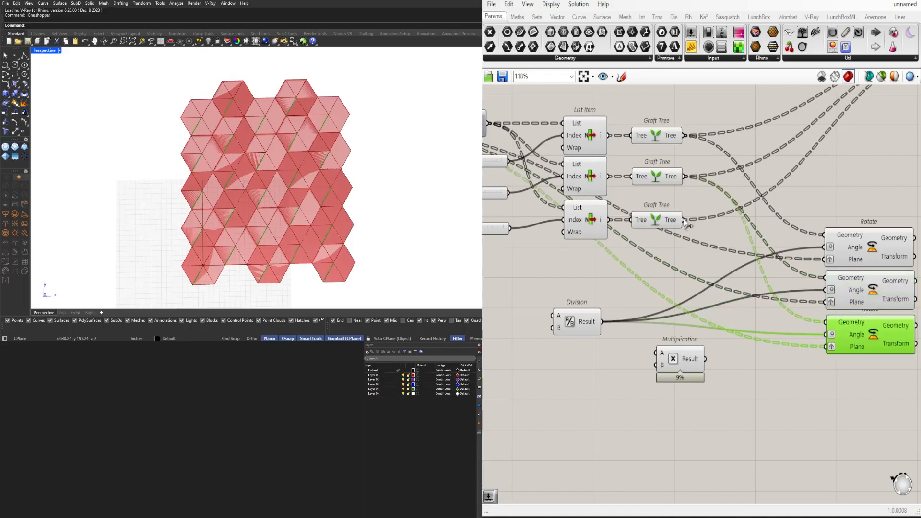
{"action": "left_click_drag", "start_coordinate": [687, 226], "coordinate": [825, 322]}
{"action": "scroll", "coordinate": [788, 375], "scroll_direction": "down", "scroll_amount": 3}
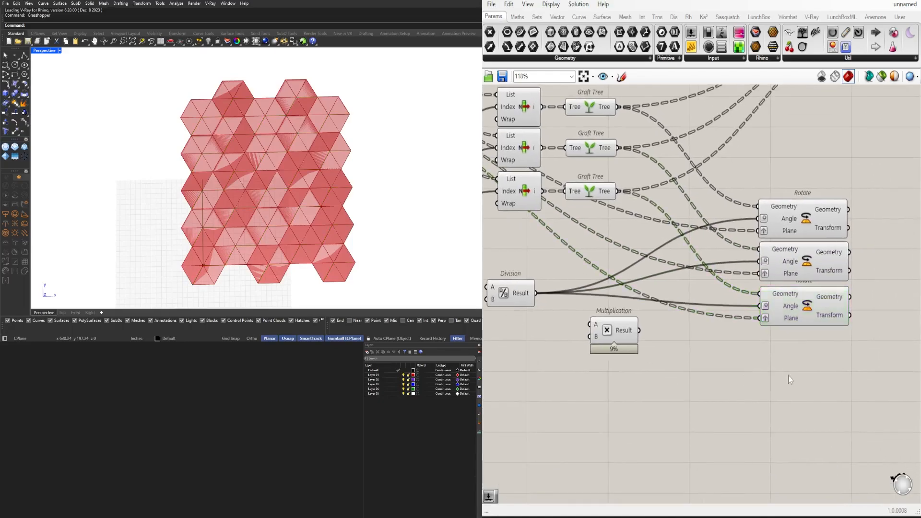
Select the three Rotate components together to examine their rotated lines in the viewport preview
{"action": "left_click_drag", "start_coordinate": [808, 392], "coordinate": [739, 237]}
{"action": "left_click", "coordinate": [776, 176]}
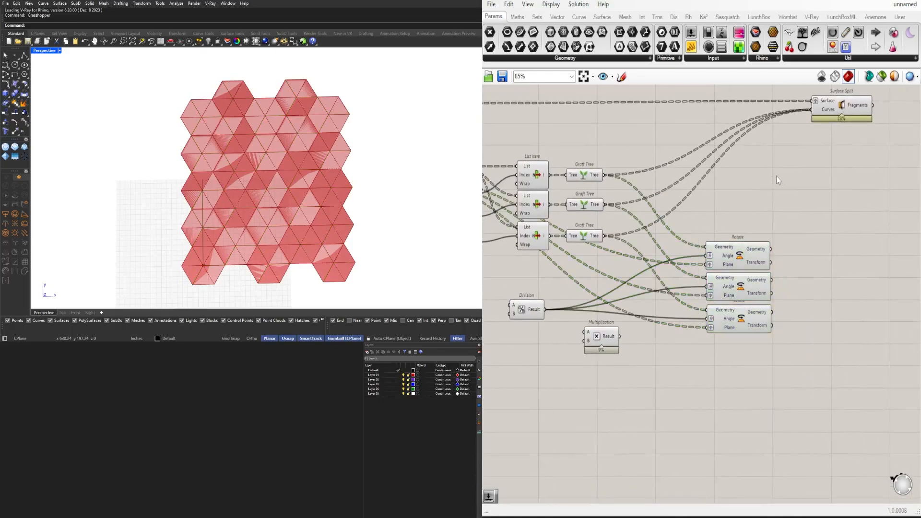
{"action": "right_click_drag", "start_coordinate": [776, 176], "coordinate": [772, 220]}
{"action": "left_click", "coordinate": [737, 302]}
{"action": "left_click", "coordinate": [737, 328], "text": "shift"}
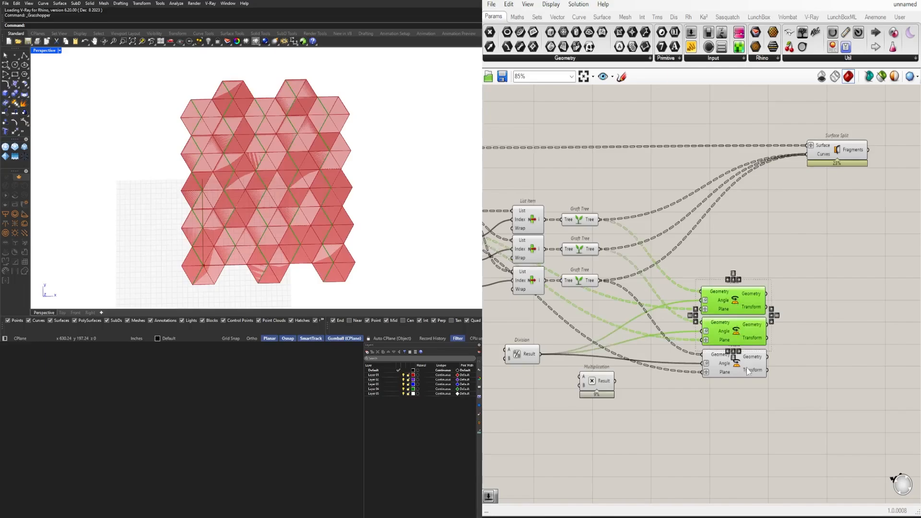
{"action": "left_click", "coordinate": [746, 367], "text": "shift"}
{"action": "left_click", "coordinate": [789, 292]}
{"action": "scroll", "coordinate": [786, 235], "scroll_direction": "up", "scroll_amount": 2}
{"action": "right_click_drag", "start_coordinate": [774, 284], "coordinate": [746, 335]}
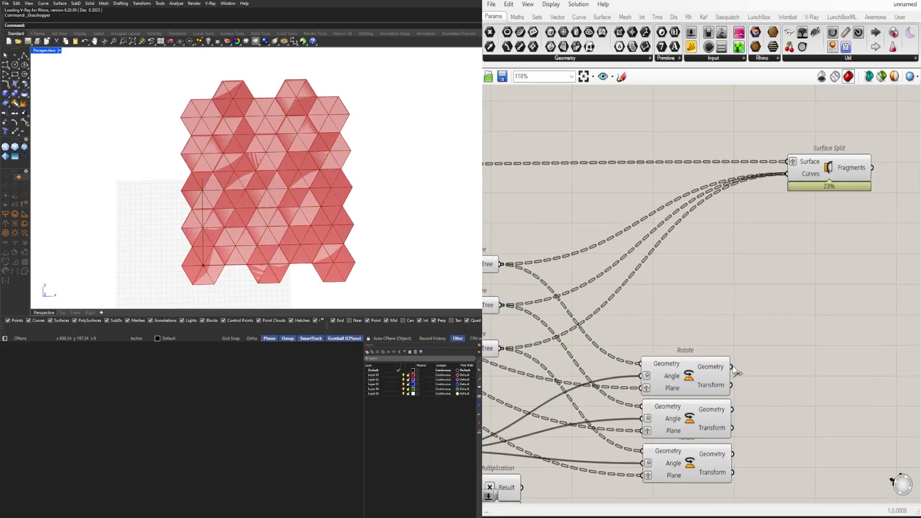
Replace Surface Split's Curves inputs with the Geometry outputs of all three Rotate components and check the split preview
{"action": "left_click_drag", "start_coordinate": [732, 367], "coordinate": [787, 174]}
{"action": "left_click_drag", "start_coordinate": [734, 410], "coordinate": [786, 173], "text": "shift"}
{"action": "left_click_drag", "start_coordinate": [731, 454], "coordinate": [798, 182], "text": "shift"}
{"action": "left_click", "coordinate": [796, 180]}
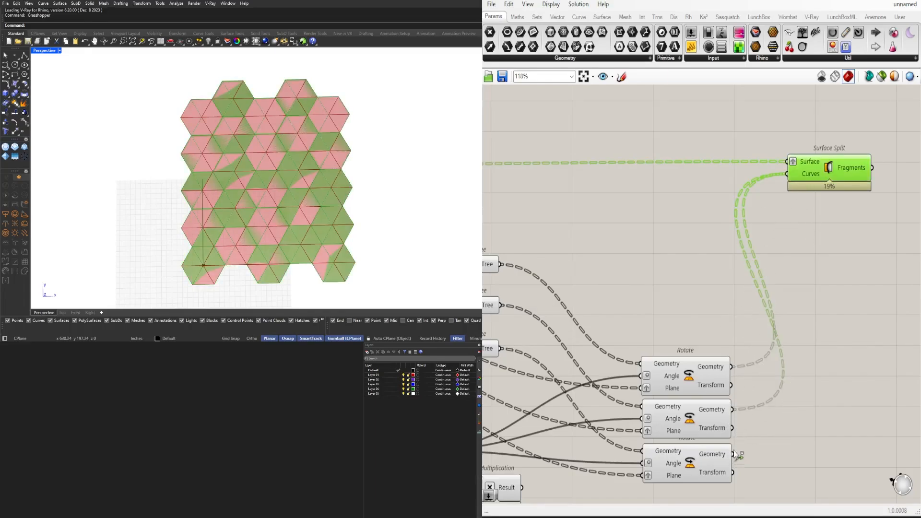
{"action": "left_click_drag", "start_coordinate": [733, 454], "coordinate": [904, 172], "text": "shift"}
{"action": "scroll", "coordinate": [792, 222], "scroll_direction": "down", "scroll_amount": 2}
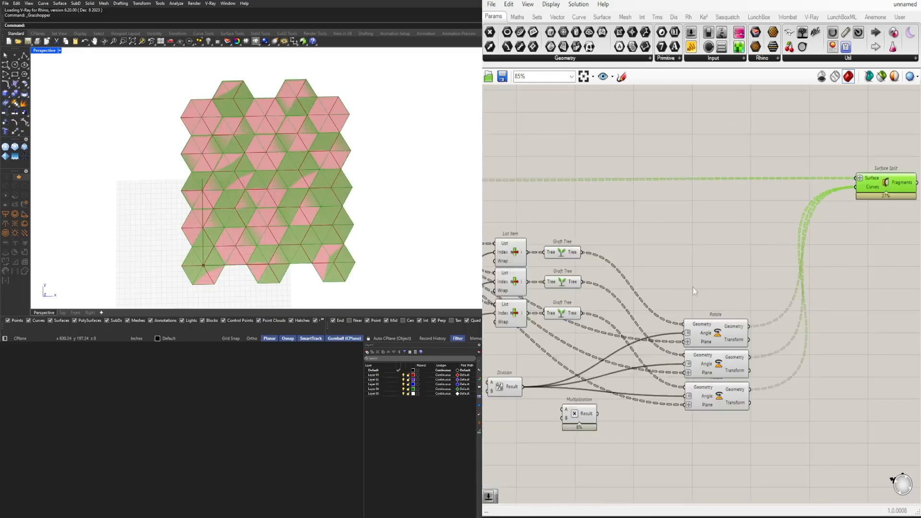
Move Division slightly down and Multiplication well below it, and select Surface Split to check its preview
{"action": "right_click_drag", "start_coordinate": [680, 293], "coordinate": [793, 282]}
{"action": "right_click_drag", "start_coordinate": [692, 362], "coordinate": [584, 369]}
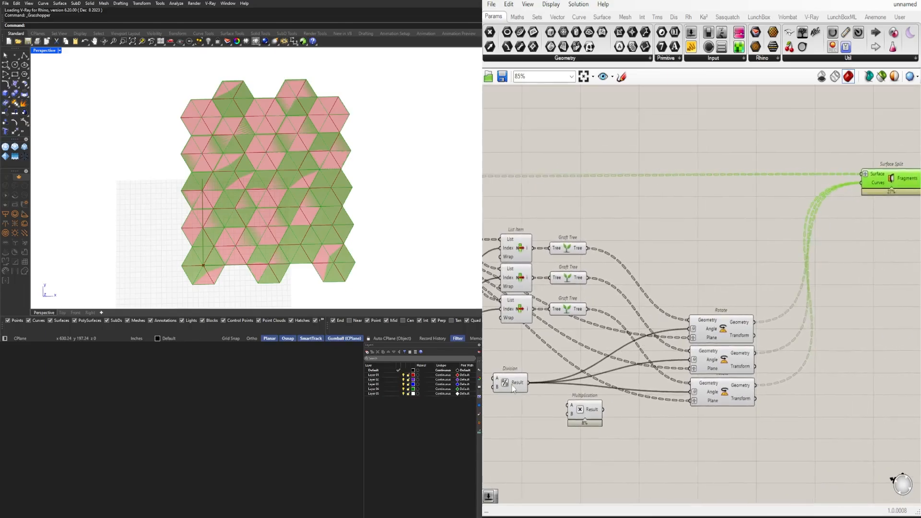
{"action": "left_click_drag", "start_coordinate": [512, 388], "coordinate": [534, 398]}
{"action": "scroll", "coordinate": [571, 292], "scroll_direction": "up", "scroll_amount": 1}
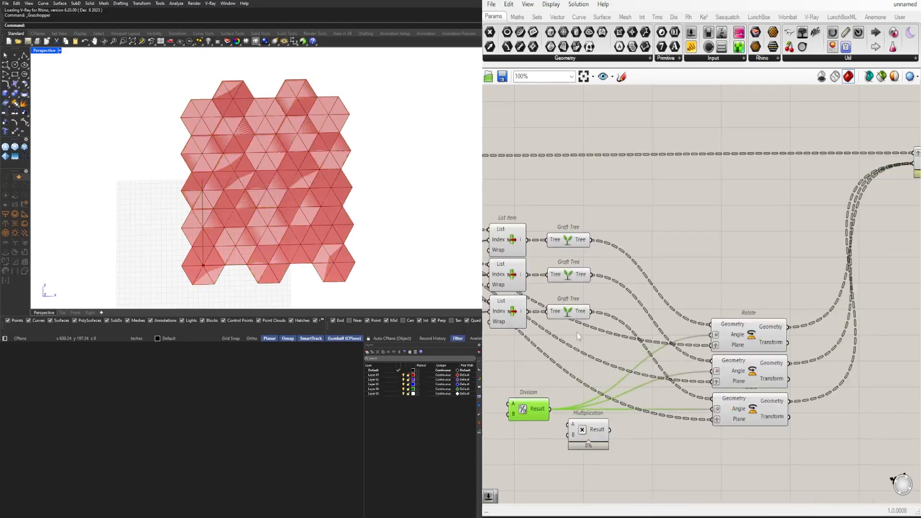
{"action": "scroll", "coordinate": [614, 389], "scroll_direction": "down", "scroll_amount": 1}
{"action": "right_click_drag", "start_coordinate": [574, 437], "coordinate": [627, 422]}
{"action": "left_click_drag", "start_coordinate": [634, 414], "coordinate": [579, 486]}
{"action": "scroll", "coordinate": [797, 170], "scroll_direction": "down", "scroll_amount": 2}
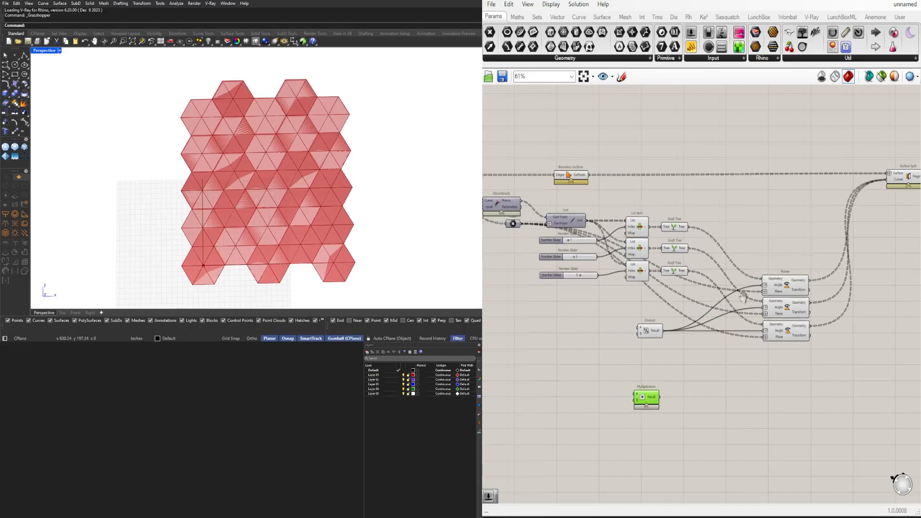
{"action": "right_click_drag", "start_coordinate": [797, 169], "coordinate": [699, 184]}
{"action": "left_click", "coordinate": [807, 186]}
{"action": "right_click_drag", "start_coordinate": [567, 340], "coordinate": [659, 320]}
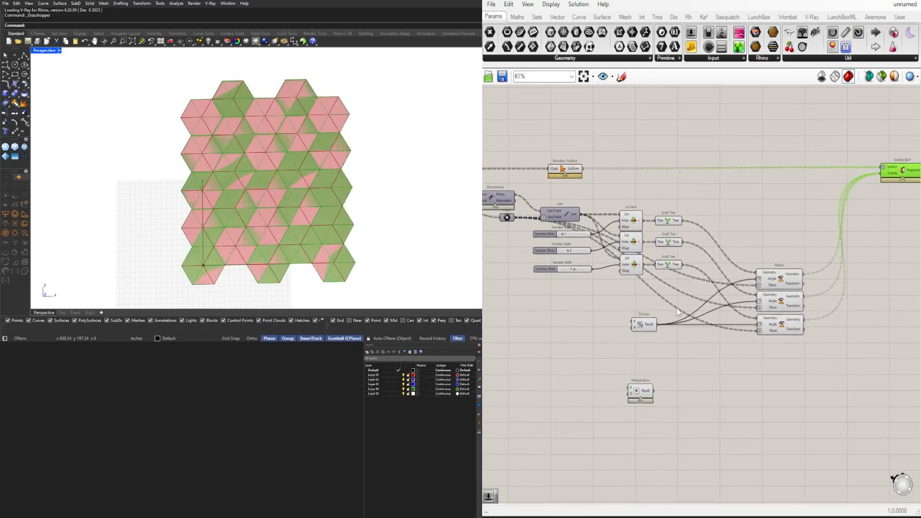
Add a Number Slider with value 2 beside Division and connect it to Division's B input
{"action": "scroll", "coordinate": [645, 327], "scroll_direction": "up", "scroll_amount": 3}
{"action": "right_click_drag", "start_coordinate": [602, 338], "coordinate": [623, 384]}
{"action": "double_click", "coordinate": [597, 344]}
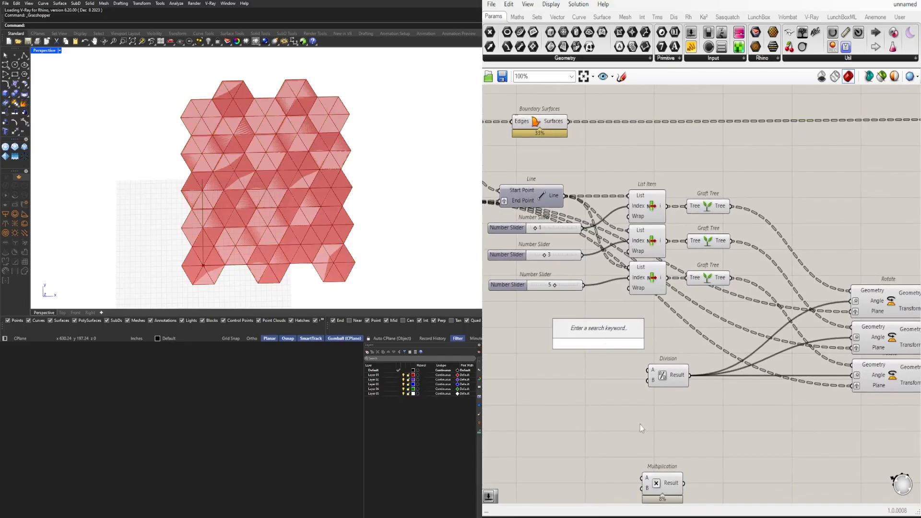
{"action": "double_click", "coordinate": [566, 383]}
{"action": "type", "text": "2"}
{"action": "key", "text": "Return"}
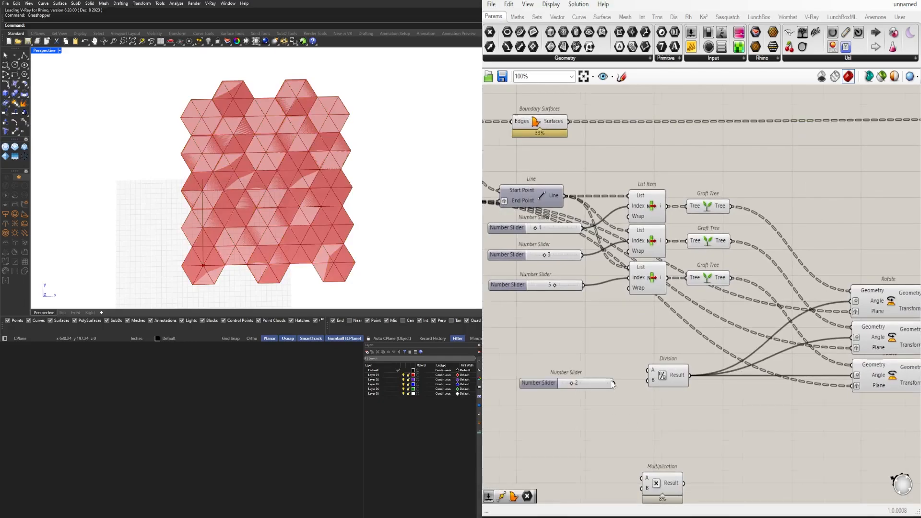
{"action": "scroll", "coordinate": [612, 378], "scroll_direction": "up", "scroll_amount": 3}
{"action": "left_click_drag", "start_coordinate": [613, 383], "coordinate": [645, 383]}
{"action": "scroll", "coordinate": [650, 380], "scroll_direction": "down", "scroll_amount": 1}
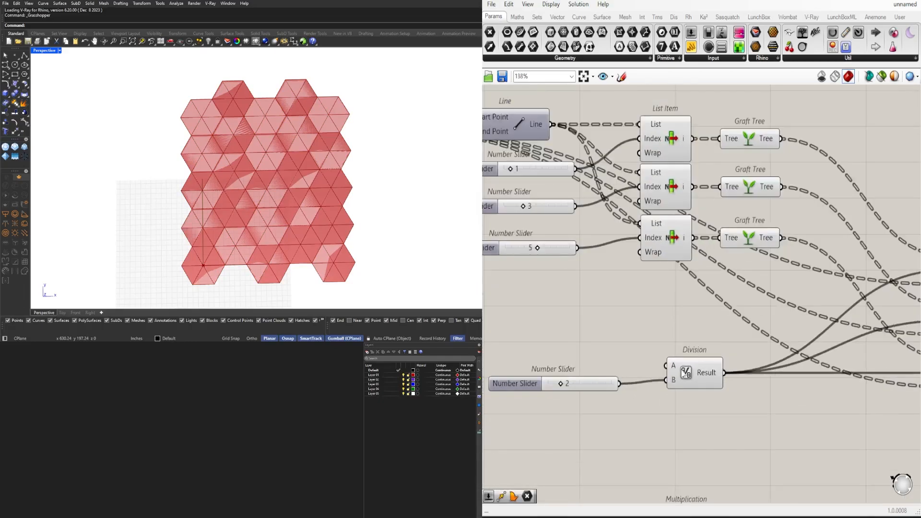
Set Division's Number Slider to 1 and limit its numeric domain to a minimum of 1
{"action": "left_click", "coordinate": [686, 371]}
{"action": "scroll", "coordinate": [557, 387], "scroll_direction": "up", "scroll_amount": 4}
{"action": "mouse_move", "coordinate": [560, 383]}
{"action": "left_mouse_down"}
{"action": "mouse_move", "coordinate": [531, 382]}
{"action": "mouse_move", "coordinate": [552, 380]}
{"action": "left_mouse_up"}
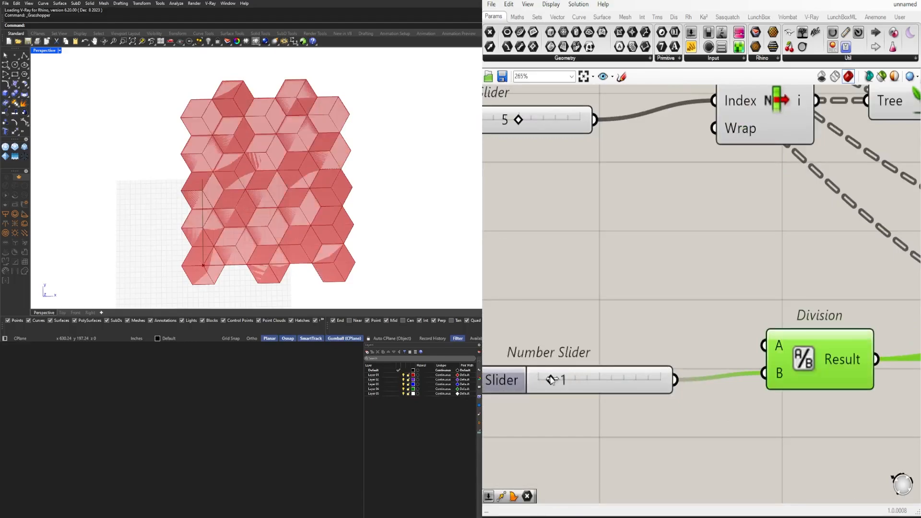
{"action": "double_click", "coordinate": [518, 381]}
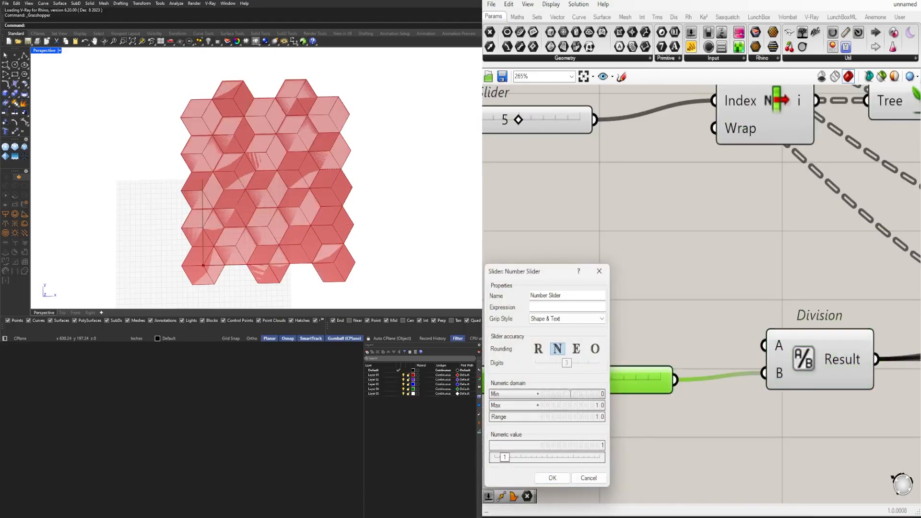
{"action": "left_click", "coordinate": [552, 477]}
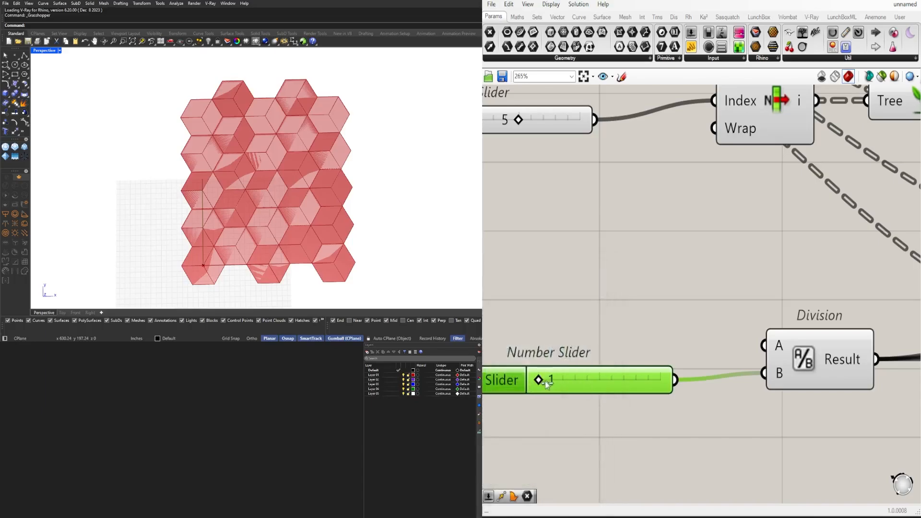
{"action": "left_click_drag", "start_coordinate": [546, 382], "coordinate": [546, 381]}
{"action": "scroll", "coordinate": [545, 382], "scroll_direction": "down", "scroll_amount": 5}
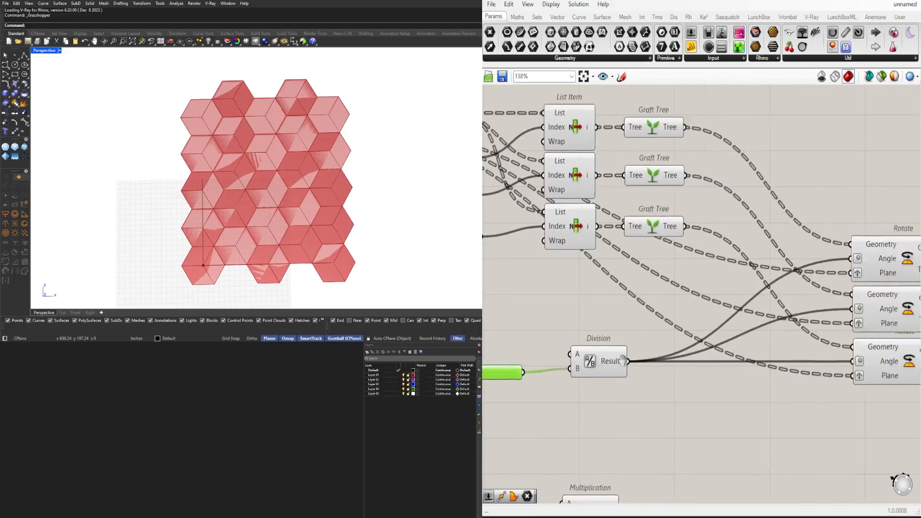
Select the Rotate components individually and together to examine their rotated lines in the viewport preview
{"action": "left_click", "coordinate": [810, 296]}
{"action": "left_click", "coordinate": [813, 332]}
{"action": "scroll", "coordinate": [875, 295], "scroll_direction": "down", "scroll_amount": 2}
{"action": "right_click_drag", "start_coordinate": [875, 295], "coordinate": [765, 334]}
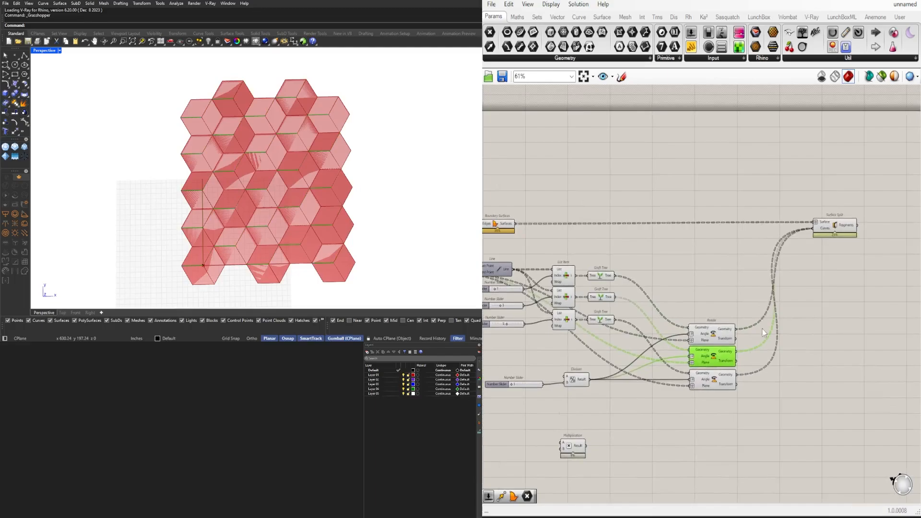
{"action": "scroll", "coordinate": [712, 354], "scroll_direction": "up", "scroll_amount": 2}
{"action": "scroll", "coordinate": [713, 386], "scroll_direction": "up", "scroll_amount": 1}
{"action": "left_click", "coordinate": [714, 390]}
{"action": "left_click", "coordinate": [718, 348], "text": "shift"}
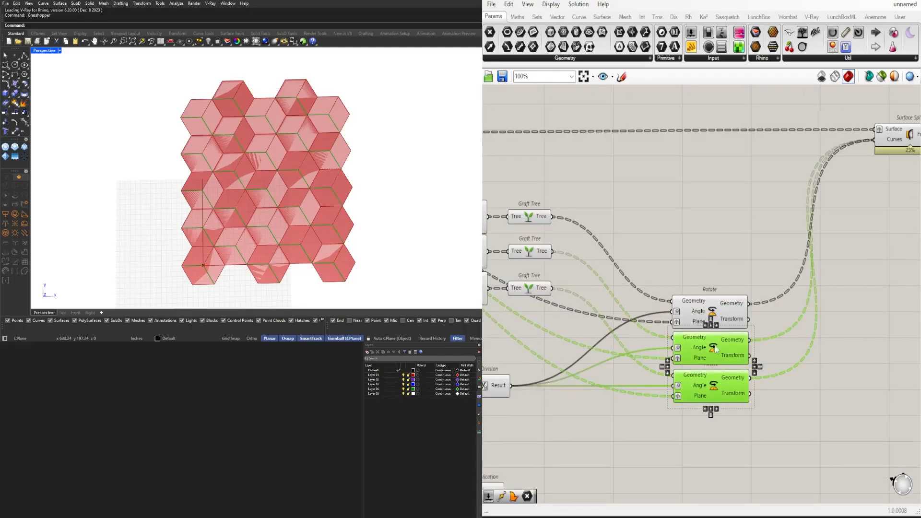
{"action": "left_click", "coordinate": [714, 311], "text": "shift"}
{"action": "scroll", "coordinate": [844, 289], "scroll_direction": "down", "scroll_amount": 2}
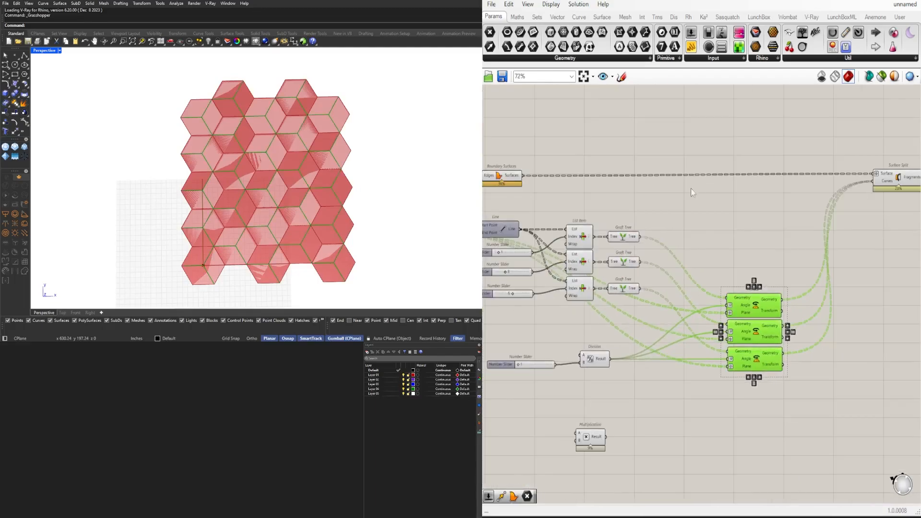
Set Division's Number Slider to 3 and select Division to check its connections
{"action": "scroll", "coordinate": [578, 324], "scroll_direction": "up", "scroll_amount": 4}
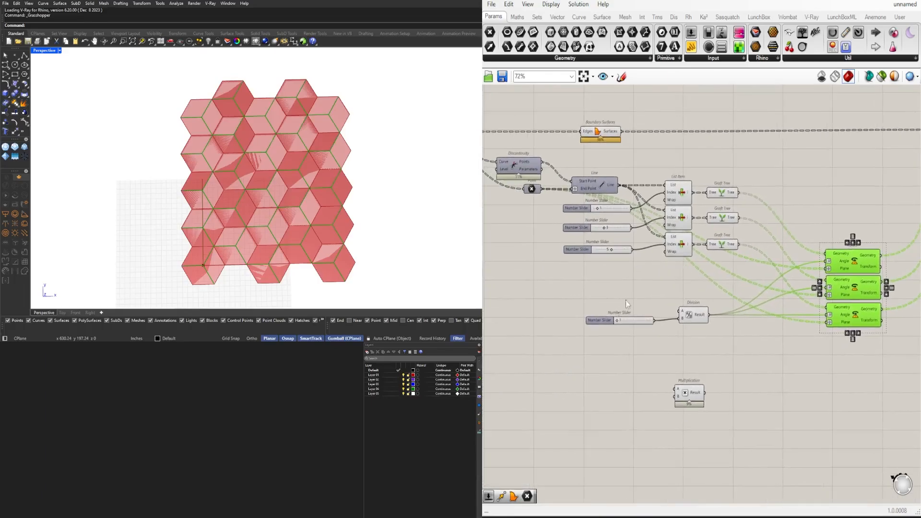
{"action": "left_click_drag", "start_coordinate": [576, 325], "coordinate": [595, 324]}
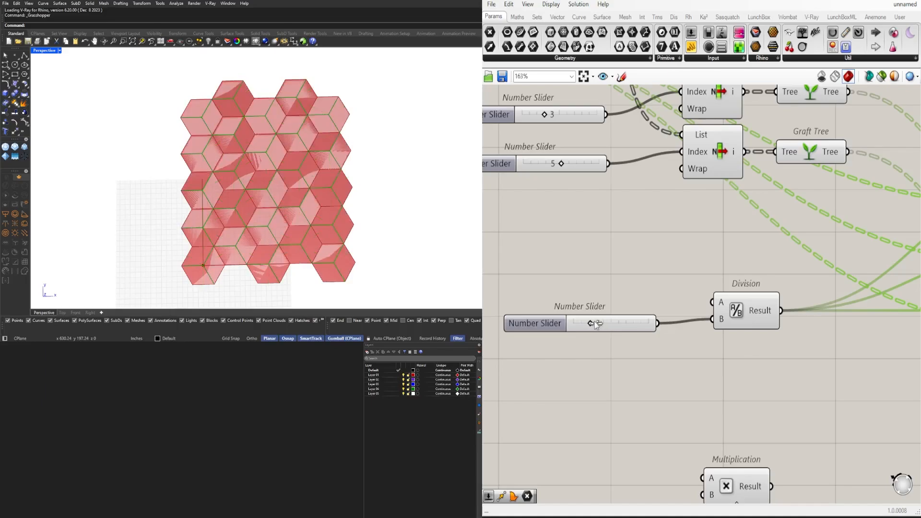
{"action": "scroll", "coordinate": [596, 325], "scroll_direction": "down", "scroll_amount": 3}
{"action": "right_click_drag", "start_coordinate": [718, 335], "coordinate": [649, 351]}
{"action": "left_click", "coordinate": [624, 340]}
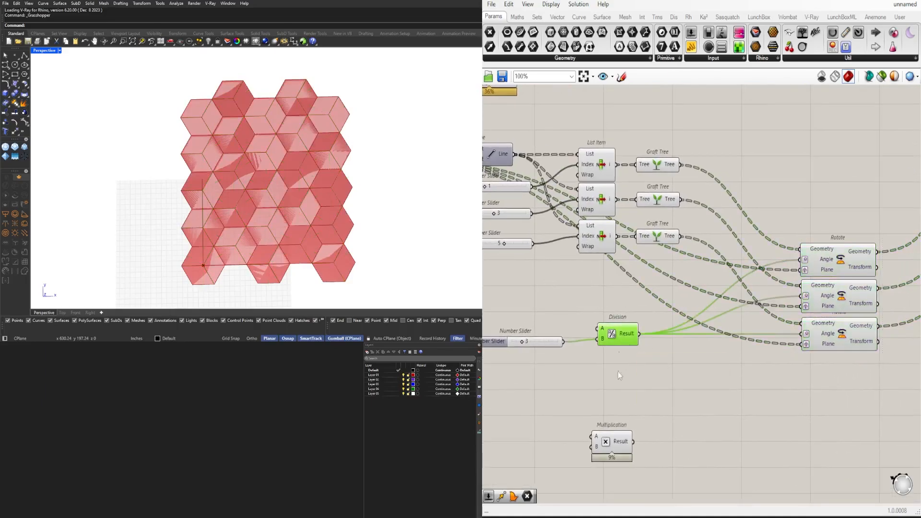
Place Multiplication just below and beyond Division, and connect Division's Result to its A input and the Number Slider to B
{"action": "left_click", "coordinate": [622, 438]}
{"action": "left_click_drag", "start_coordinate": [621, 437], "coordinate": [668, 362]}
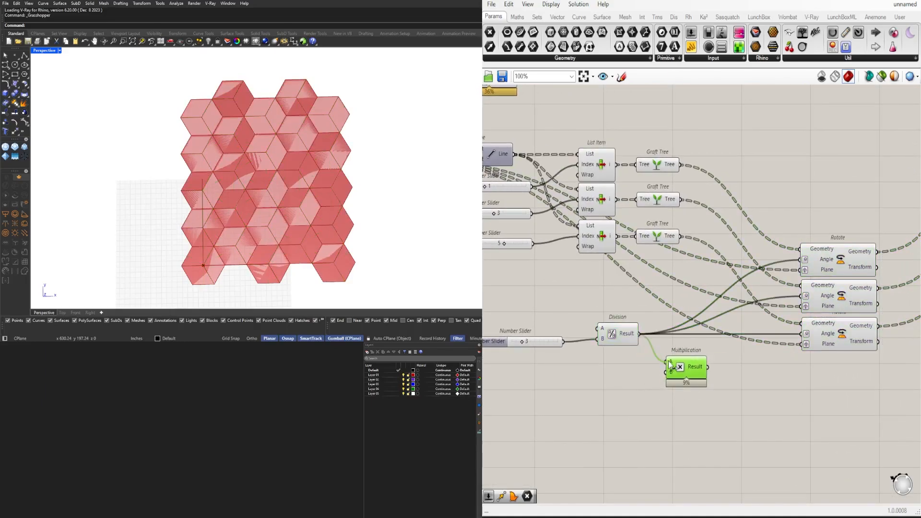
{"action": "mouse_move", "coordinate": [547, 344]}
{"action": "left_mouse_down"}
{"action": "mouse_move", "coordinate": [626, 382]}
{"action": "mouse_move", "coordinate": [667, 381]}
{"action": "mouse_move", "coordinate": [683, 368]}
{"action": "left_mouse_up"}
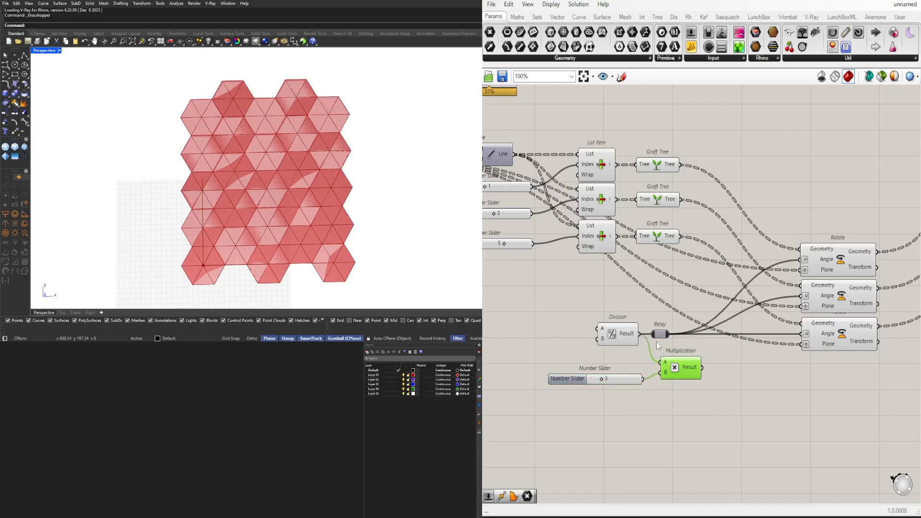
Insert a Relay on the wires into the Rotate Angle inputs, and tidy Multiplication and its slider just below Division
{"action": "double_click", "coordinate": [723, 334]}
{"action": "left_click_drag", "start_coordinate": [688, 393], "coordinate": [632, 369]}
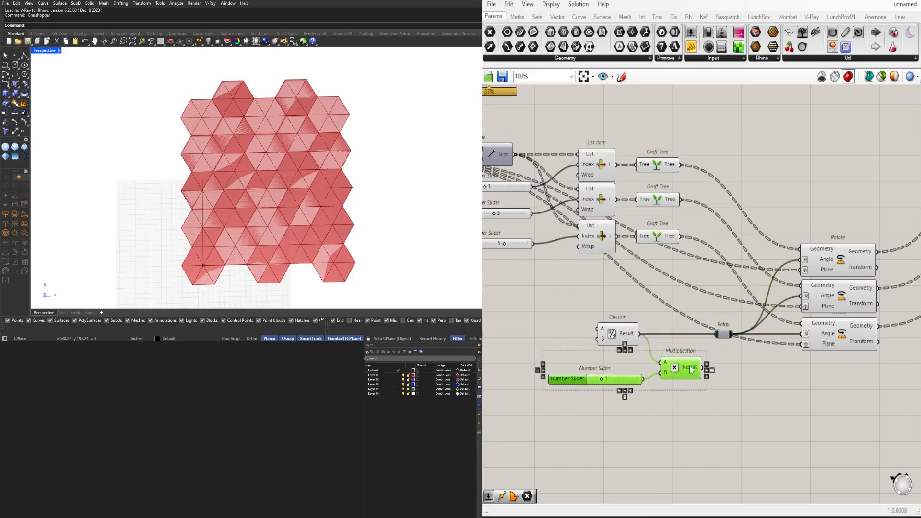
{"action": "left_click_drag", "start_coordinate": [690, 367], "coordinate": [684, 355]}
{"action": "left_click", "coordinate": [637, 377]}
{"action": "left_click_drag", "start_coordinate": [617, 369], "coordinate": [625, 363]}
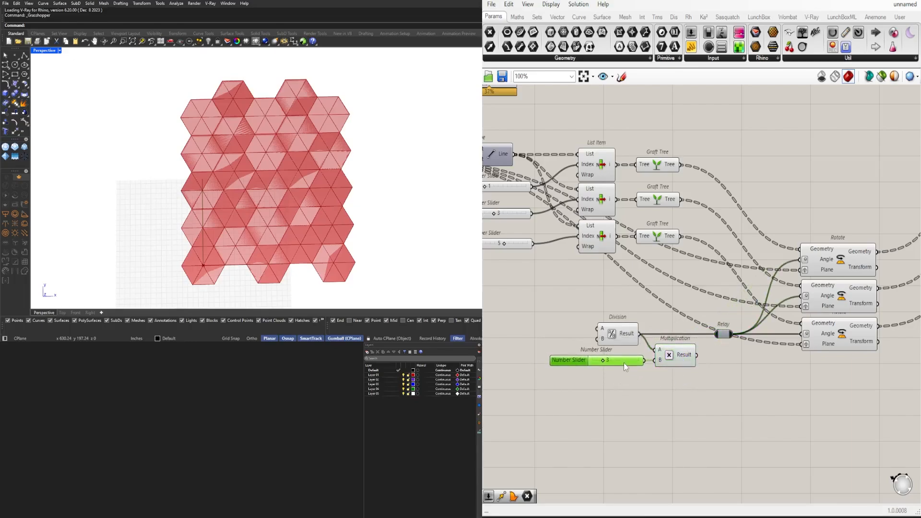
Feed the Relay from Multiplication's Result and set the Number Slider on Multiplication's B input to 1
{"action": "left_click_drag", "start_coordinate": [696, 355], "coordinate": [716, 335]}
{"action": "left_click", "coordinate": [725, 389]}
{"action": "scroll", "coordinate": [611, 371], "scroll_direction": "up", "scroll_amount": 6}
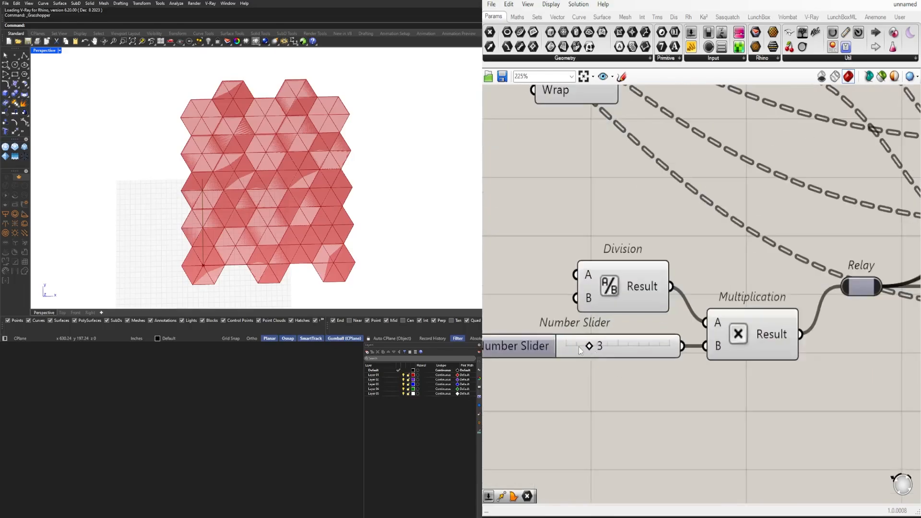
{"action": "left_click_drag", "start_coordinate": [595, 354], "coordinate": [552, 347]}
{"action": "scroll", "coordinate": [617, 342], "scroll_direction": "down", "scroll_amount": 5}
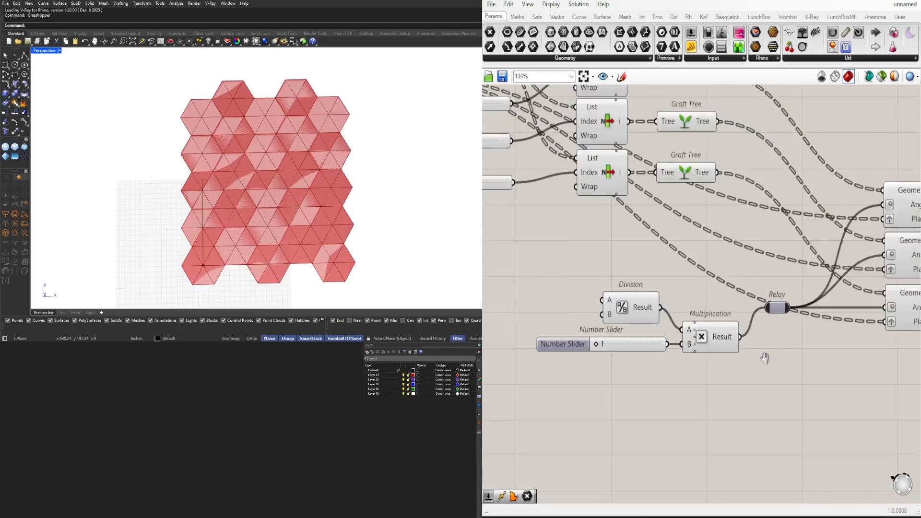
Select the three Rotate components together to examine the effect of the multiplied angle on their lines
{"action": "right_click_drag", "start_coordinate": [765, 358], "coordinate": [554, 367]}
{"action": "left_click", "coordinate": [736, 207]}
{"action": "left_click", "coordinate": [742, 251], "text": "shift"}
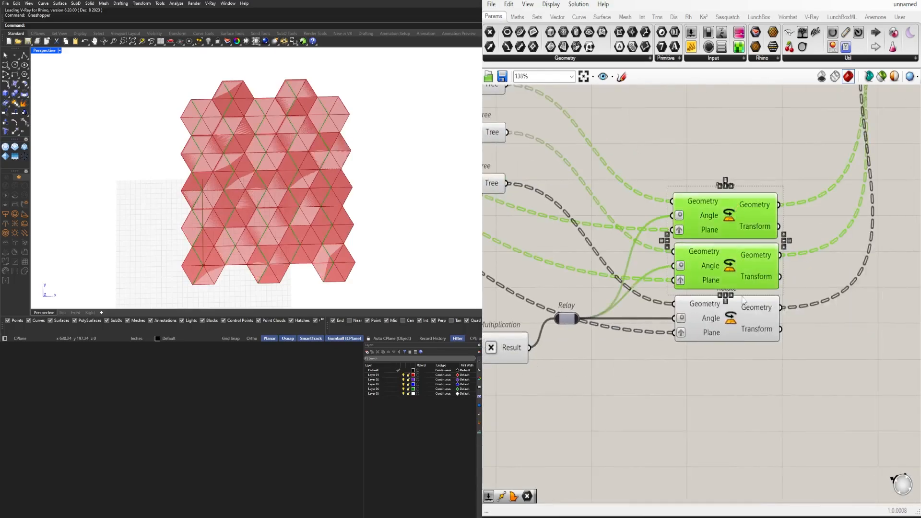
{"action": "left_click", "coordinate": [741, 313], "text": "shift"}
Hide the previews of the three List Item and three Graft Tree components
{"action": "scroll", "coordinate": [738, 309], "scroll_direction": "down", "scroll_amount": 3}
{"action": "left_click_drag", "start_coordinate": [670, 319], "coordinate": [544, 215]}
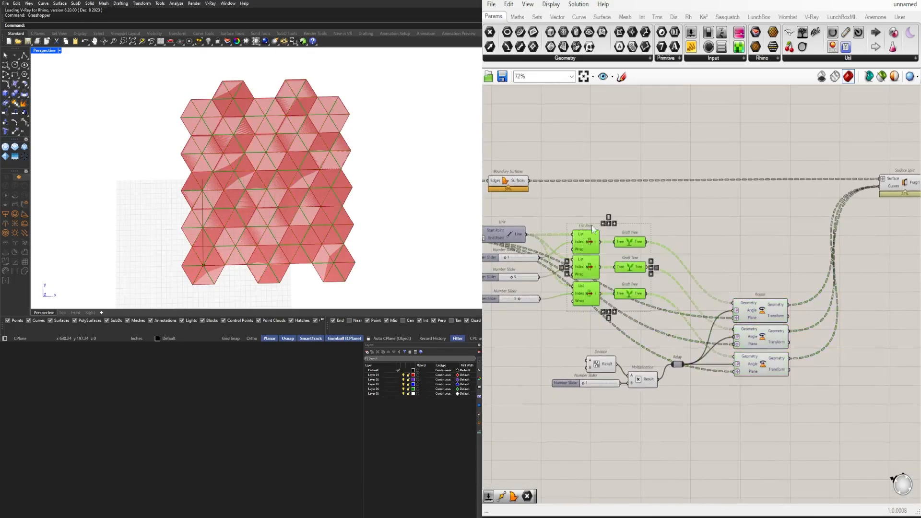
{"action": "middle_click", "coordinate": [599, 216]}
Select the three Rotate components to highlight their lines and set Multiplication's Number Slider to 2
{"action": "left_click", "coordinate": [762, 321]}
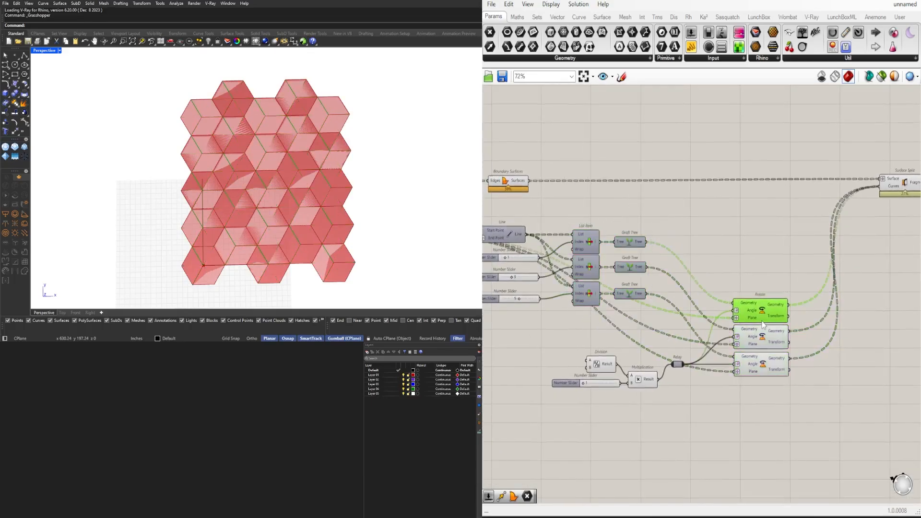
{"action": "left_click", "coordinate": [771, 341], "text": "shift"}
{"action": "scroll", "coordinate": [613, 384], "scroll_direction": "up", "scroll_amount": 6}
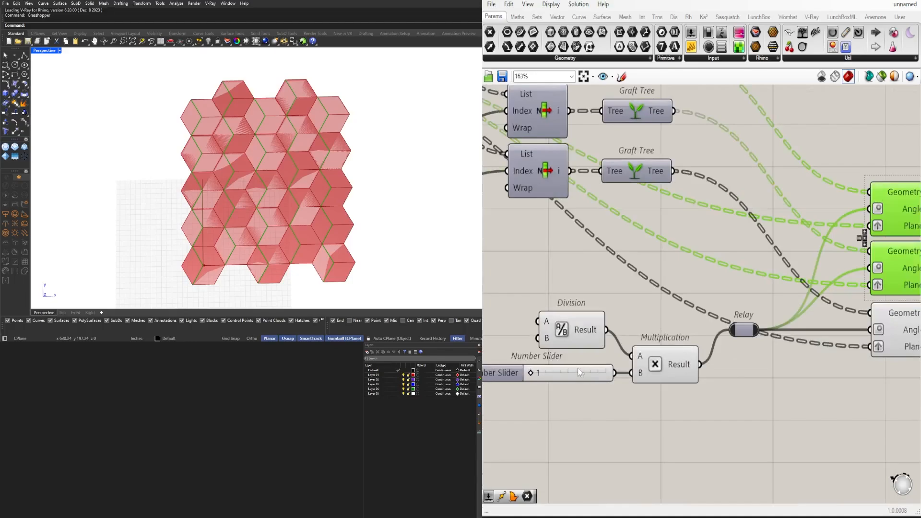
{"action": "scroll", "coordinate": [563, 374], "scroll_direction": "up", "scroll_amount": 2}
{"action": "mouse_move", "coordinate": [590, 360]}
{"action": "left_mouse_down"}
{"action": "mouse_move", "coordinate": [611, 360]}
{"action": "mouse_move", "coordinate": [590, 360]}
{"action": "left_mouse_up"}
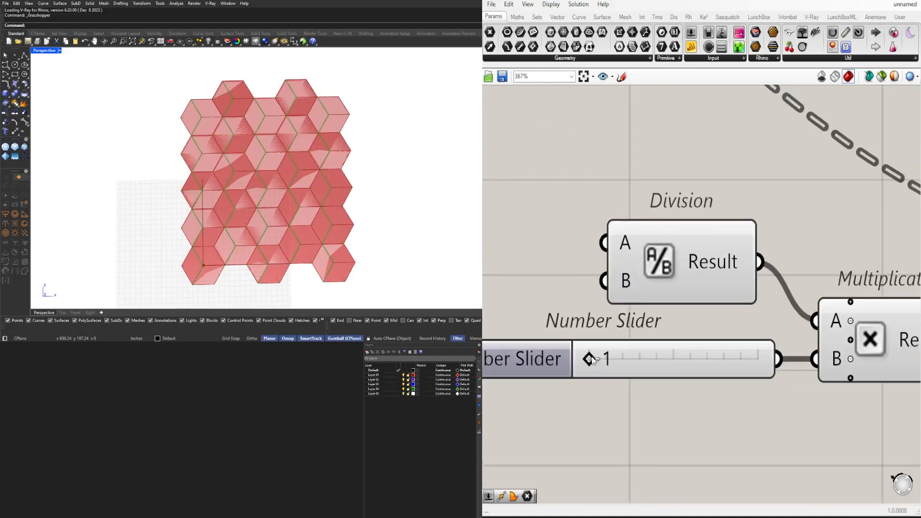
{"action": "scroll", "coordinate": [623, 298], "scroll_direction": "down", "scroll_amount": 6}
{"action": "left_click", "coordinate": [792, 299], "text": "shift"}
{"action": "right_click_drag", "start_coordinate": [594, 336], "coordinate": [795, 338]}
{"action": "scroll", "coordinate": [623, 323], "scroll_direction": "up", "scroll_amount": 5}
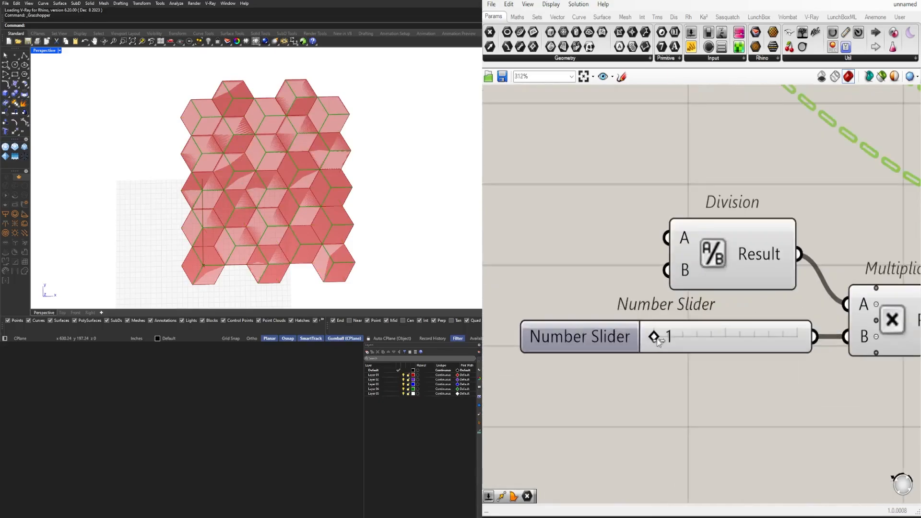
{"action": "left_click_drag", "start_coordinate": [655, 337], "coordinate": [676, 340]}
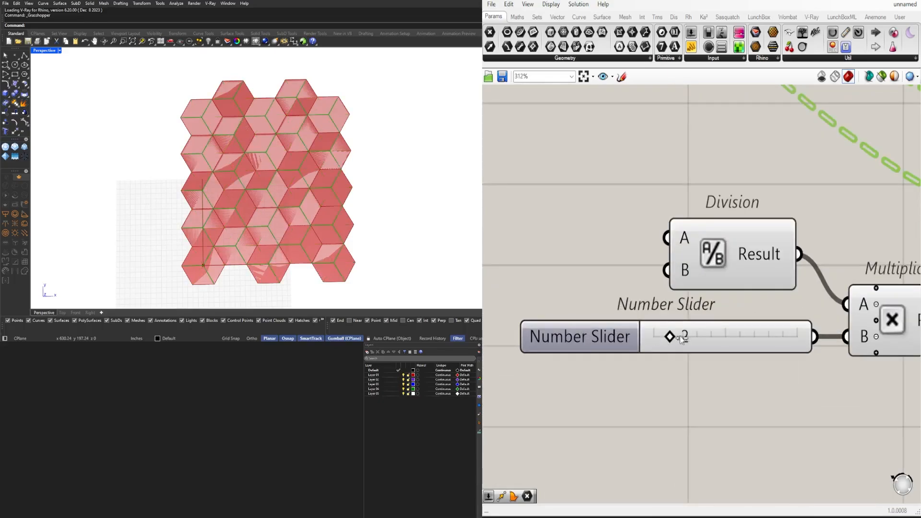
{"action": "scroll", "coordinate": [647, 375], "scroll_direction": "down", "scroll_amount": 9}
Hide the previews of the three Rotate components and select Surface Split to examine its fragments
{"action": "left_click", "coordinate": [727, 409]}
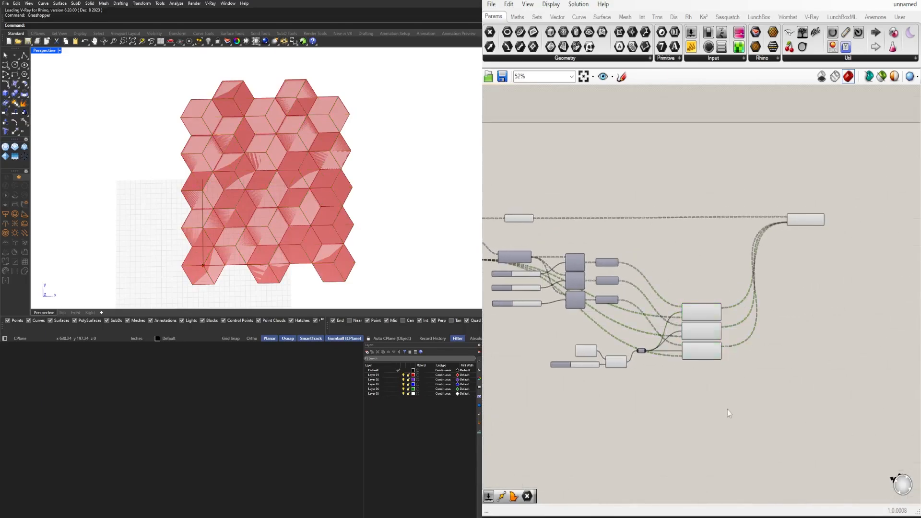
{"action": "left_click_drag", "start_coordinate": [727, 409], "coordinate": [709, 271]}
{"action": "key", "text": "space"}
{"action": "left_click", "coordinate": [736, 238]}
{"action": "left_click", "coordinate": [795, 222]}
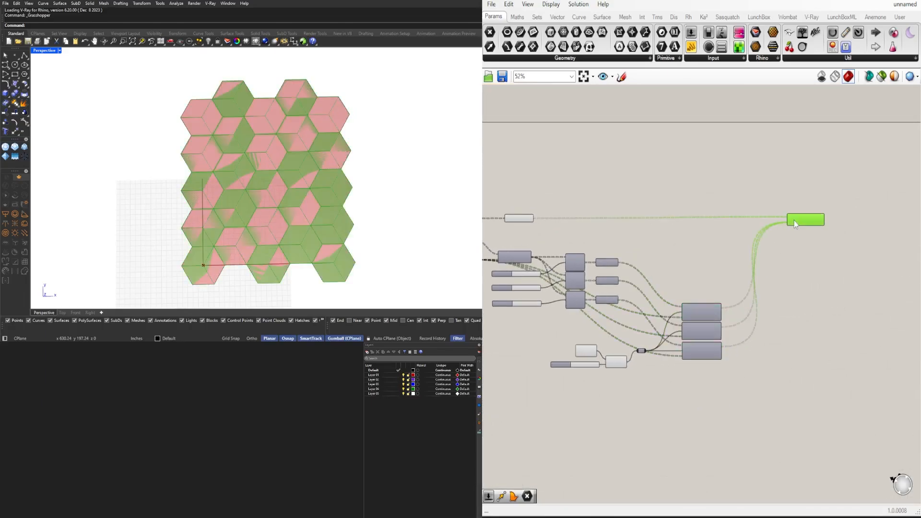
{"action": "scroll", "coordinate": [808, 239], "scroll_direction": "up", "scroll_amount": 4}
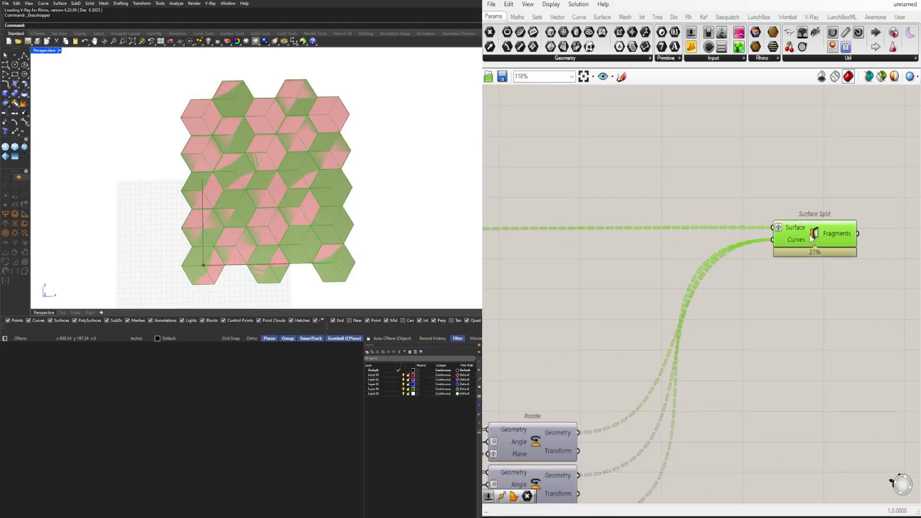
Hide the preview of the Boundary Surfaces component
{"action": "scroll", "coordinate": [264, 137], "scroll_direction": "up", "scroll_amount": 4}
{"action": "scroll", "coordinate": [263, 137], "scroll_direction": "up", "scroll_amount": 3}
{"action": "left_click", "coordinate": [594, 174]}
{"action": "scroll", "coordinate": [593, 174], "scroll_direction": "down", "scroll_amount": 5}
{"action": "right_click", "coordinate": [756, 291]}
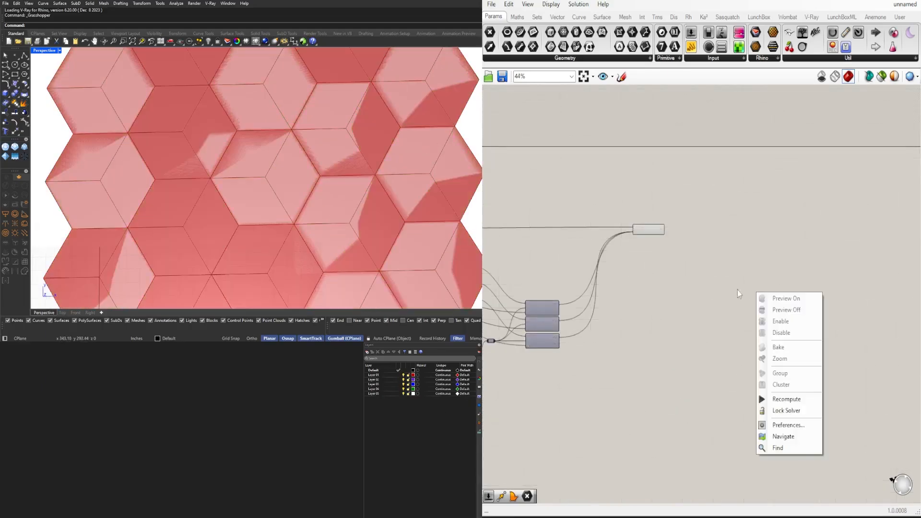
{"action": "right_click_drag", "start_coordinate": [585, 230], "coordinate": [915, 244]}
{"action": "scroll", "coordinate": [748, 254], "scroll_direction": "up", "scroll_amount": 4}
{"action": "left_click_drag", "start_coordinate": [740, 236], "coordinate": [684, 182]}
{"action": "scroll", "coordinate": [699, 180], "scroll_direction": "up", "scroll_amount": 1}
{"action": "middle_click", "coordinate": [698, 180]}
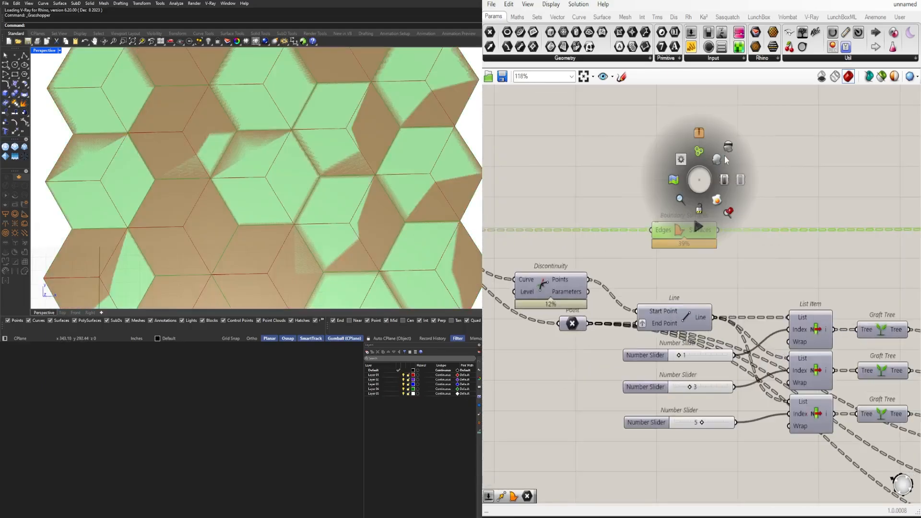
{"action": "left_click", "coordinate": [725, 152]}
{"action": "scroll", "coordinate": [626, 259], "scroll_direction": "down", "scroll_amount": 6}
{"action": "scroll", "coordinate": [311, 174], "scroll_direction": "down", "scroll_amount": 3}
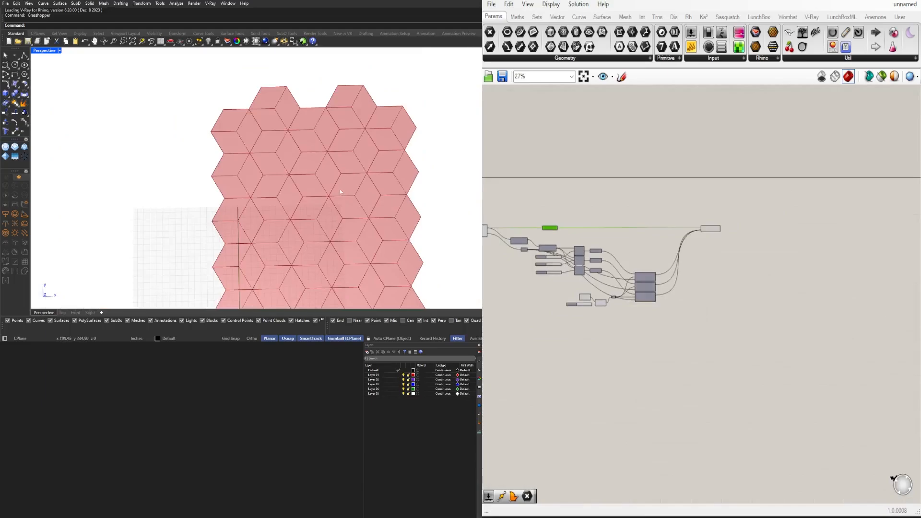
Examine the split pattern and the Division, Number Slider, Multiplication and Relay chain that feeds the three Rotate angles
{"action": "right_click_drag", "start_coordinate": [311, 173], "coordinate": [296, 160], "text": "shift"}
{"action": "scroll", "coordinate": [583, 264], "scroll_direction": "up", "scroll_amount": 10}
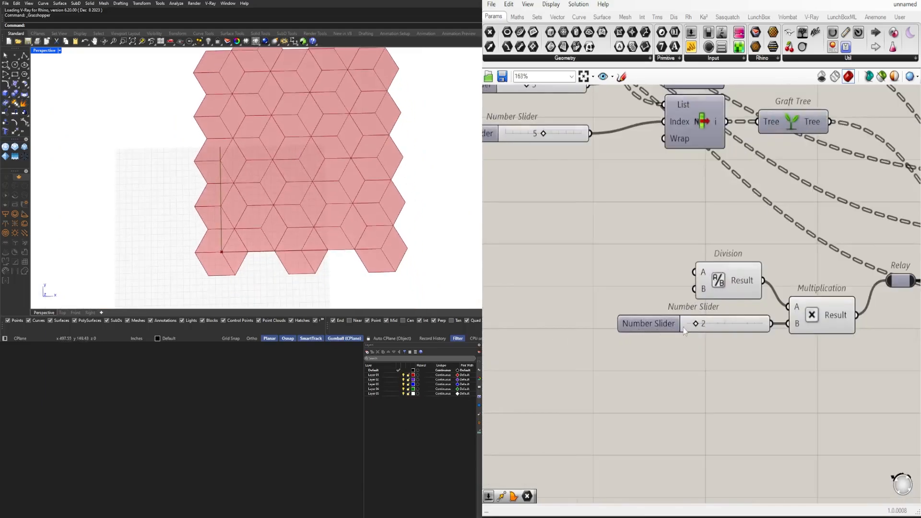
{"action": "mouse_move", "coordinate": [700, 321]}
{"action": "left_mouse_down"}
{"action": "mouse_move", "coordinate": [685, 325]}
{"action": "mouse_move", "coordinate": [702, 325]}
{"action": "left_mouse_up"}
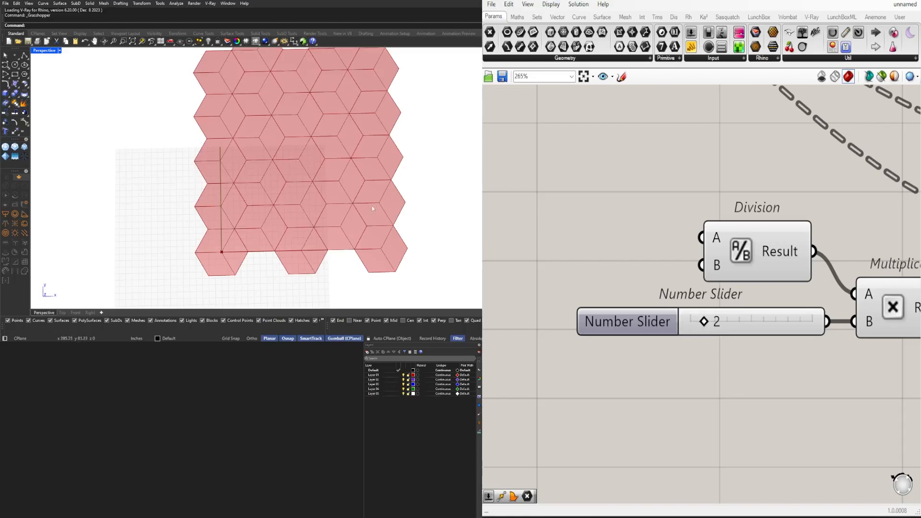
{"action": "scroll", "coordinate": [371, 208], "scroll_direction": "down", "scroll_amount": 7}
{"action": "right_click_drag", "start_coordinate": [370, 207], "coordinate": [218, 219], "text": "shift"}
{"action": "scroll", "coordinate": [792, 396], "scroll_direction": "down", "scroll_amount": 5}
{"action": "right_click_drag", "start_coordinate": [792, 396], "coordinate": [566, 386]}
{"action": "right_click_drag", "start_coordinate": [726, 372], "coordinate": [771, 374]}
{"action": "left_click_drag", "start_coordinate": [708, 400], "coordinate": [548, 336]}
{"action": "right_click_drag", "start_coordinate": [549, 336], "coordinate": [624, 342]}
{"action": "left_click_drag", "start_coordinate": [739, 364], "coordinate": [614, 339]}
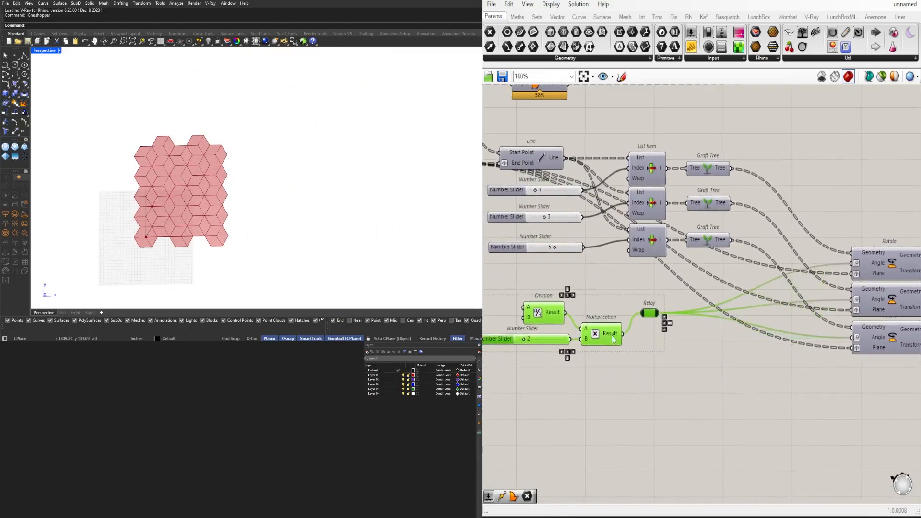
{"action": "left_click", "coordinate": [595, 379]}
{"action": "right_click_drag", "start_coordinate": [595, 379], "coordinate": [563, 371]}
{"action": "scroll", "coordinate": [748, 370], "scroll_direction": "down", "scroll_amount": 3}
{"action": "scroll", "coordinate": [595, 370], "scroll_direction": "up", "scroll_amount": 3}
{"action": "right_click_drag", "start_coordinate": [595, 370], "coordinate": [614, 352]}
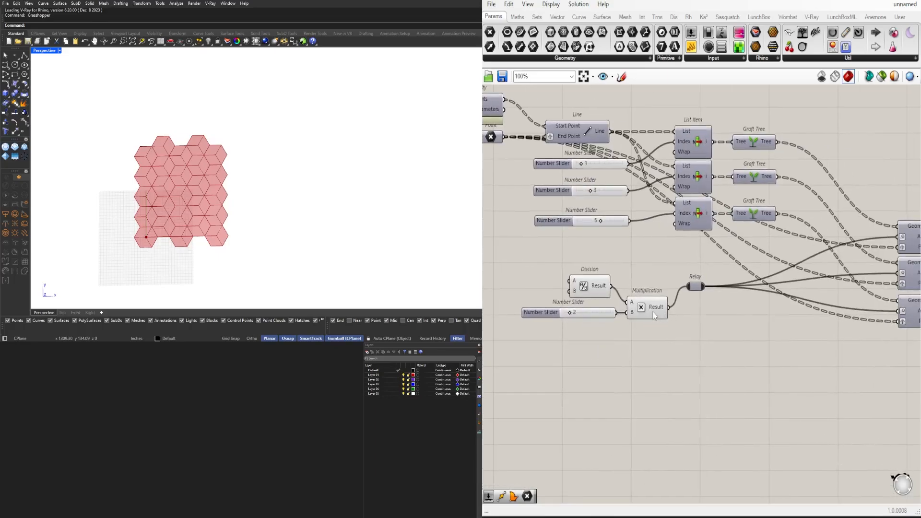
{"action": "scroll", "coordinate": [658, 314], "scroll_direction": "down", "scroll_amount": 2}
{"action": "right_click_drag", "start_coordinate": [744, 315], "coordinate": [655, 327]}
{"action": "mouse_move", "coordinate": [795, 258]}
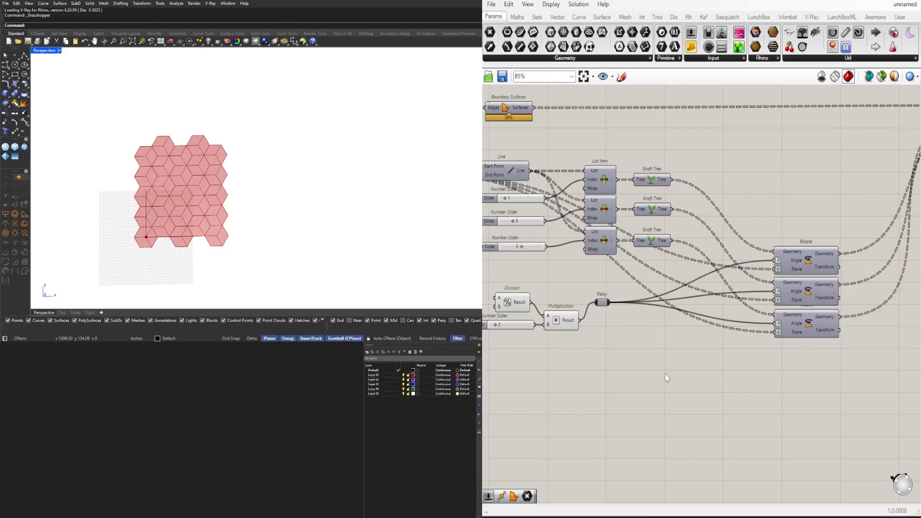
Add a Random component below Multiplication, checking the data of the first Rotate's Geometry input
{"action": "scroll", "coordinate": [681, 358], "scroll_direction": "up", "scroll_amount": 4}
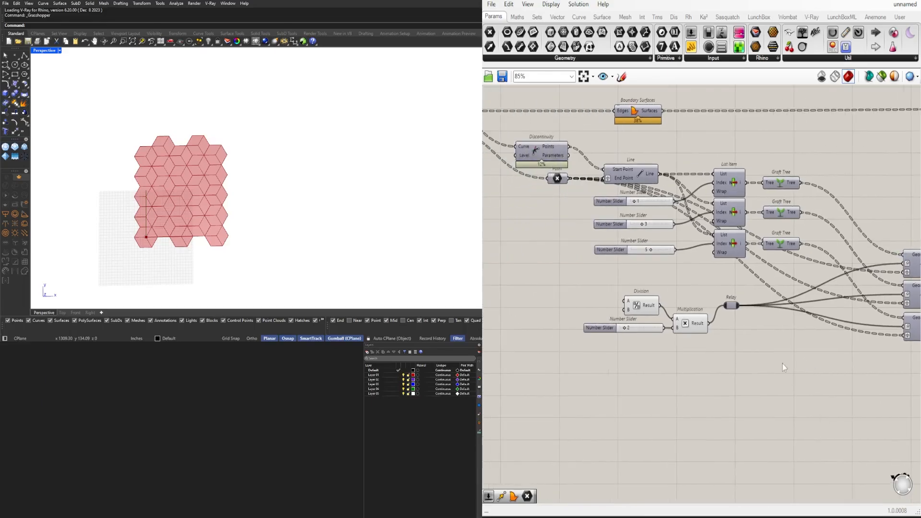
{"action": "double_click", "coordinate": [632, 379]}
{"action": "type", "text": "RANDO"}
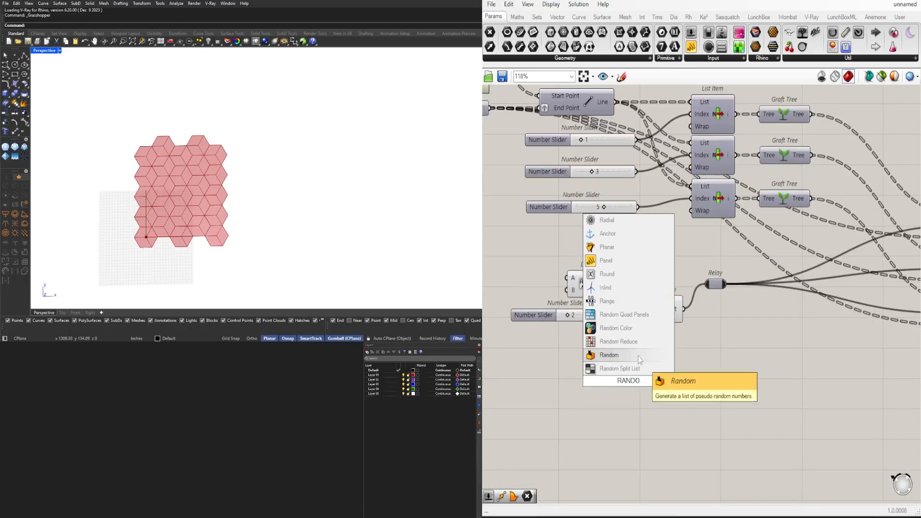
{"action": "left_click", "coordinate": [608, 355]}
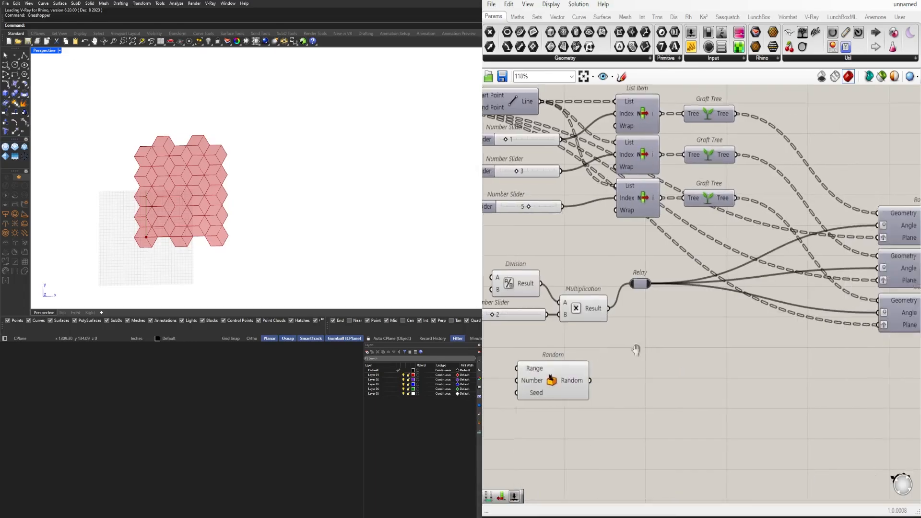
{"action": "right_click_drag", "start_coordinate": [906, 226], "coordinate": [633, 246]}
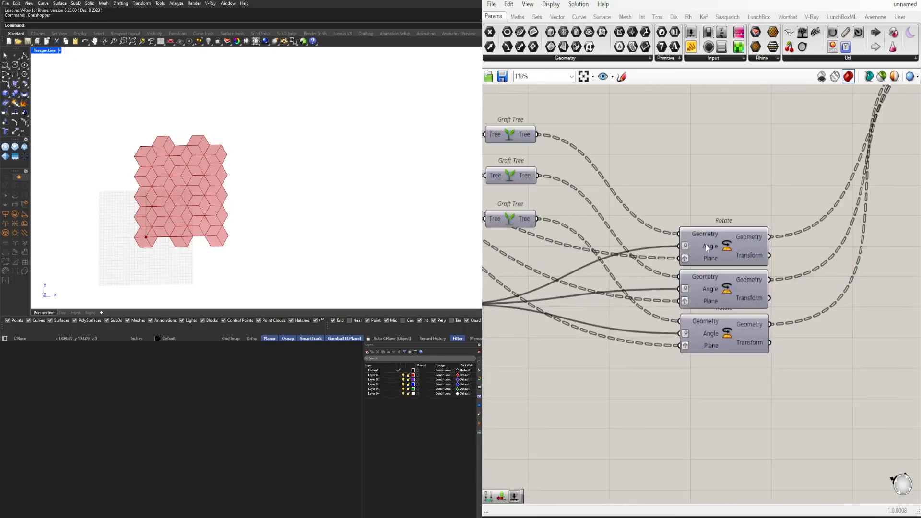
{"action": "mouse_move", "coordinate": [706, 243]}
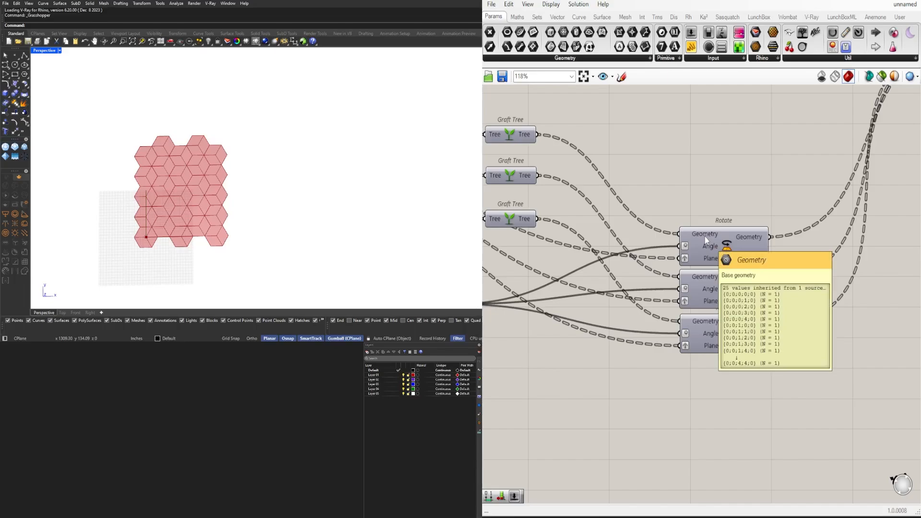
{"action": "right_click_drag", "start_coordinate": [503, 322], "coordinate": [776, 295]}
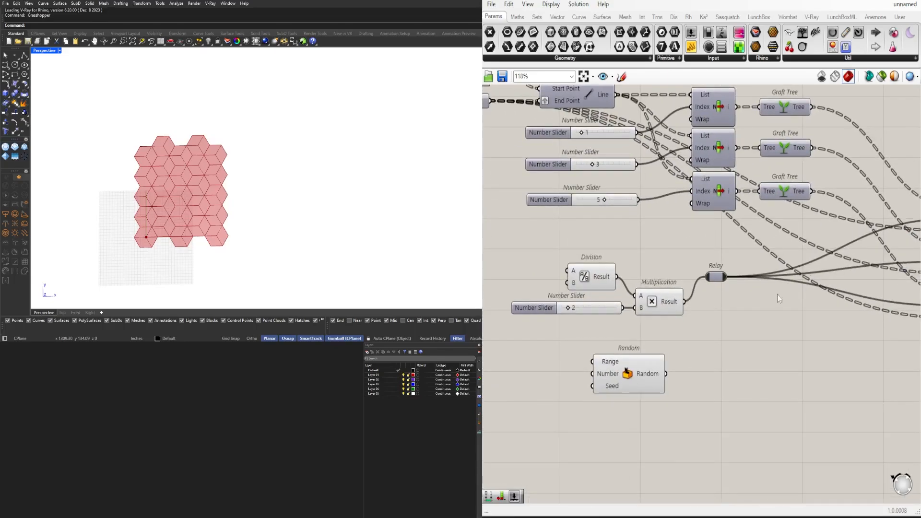
{"action": "left_click_drag", "start_coordinate": [616, 378], "coordinate": [636, 361]}
{"action": "left_click", "coordinate": [551, 349]}
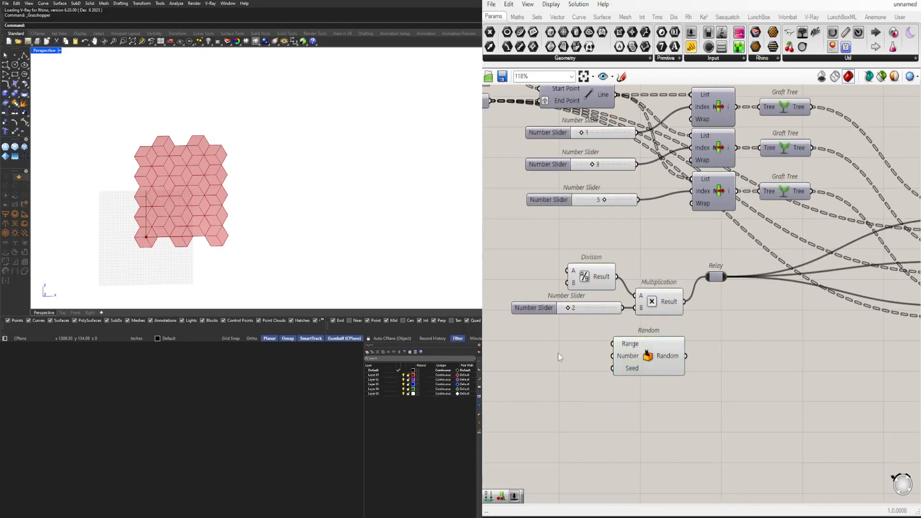
Add a Construct Domain component in front of the Random component
{"action": "right_click_drag", "start_coordinate": [562, 367], "coordinate": [593, 345]}
{"action": "double_click", "coordinate": [594, 345]}
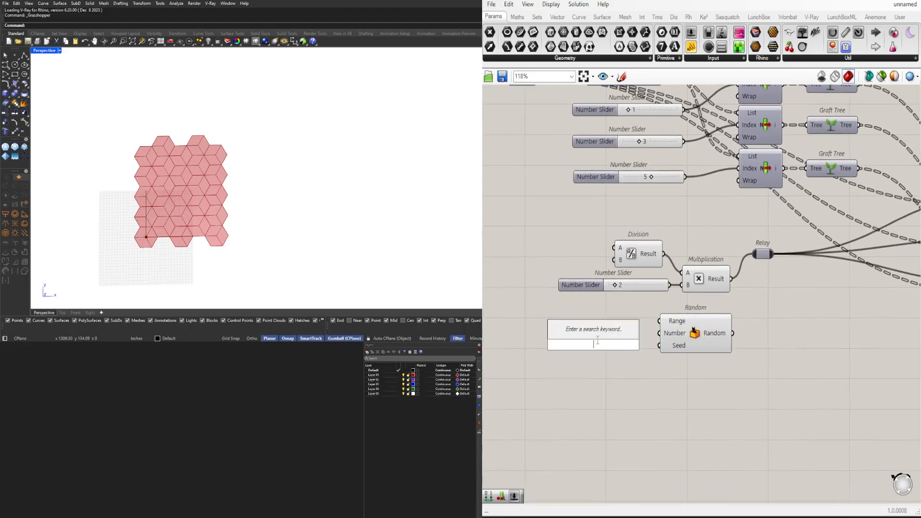
{"action": "type", "text": "CONSTR"}
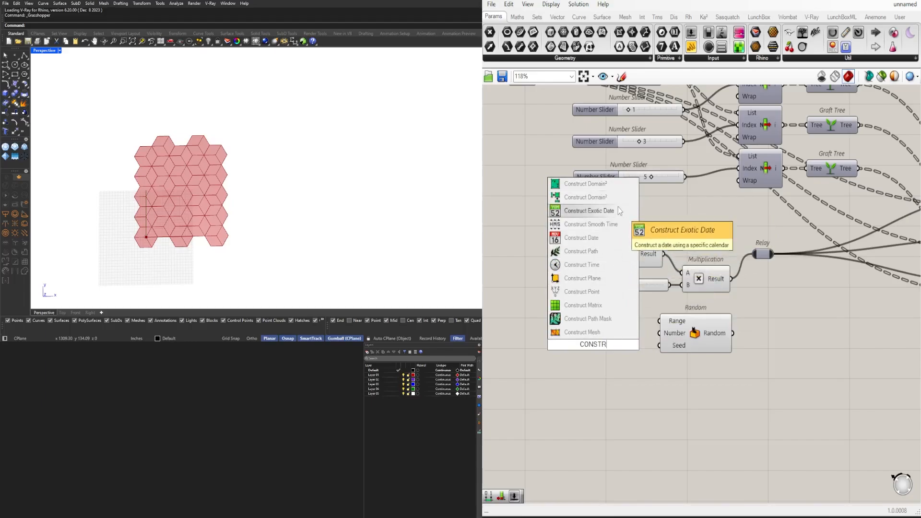
{"action": "type", "text": "UCT DOM"}
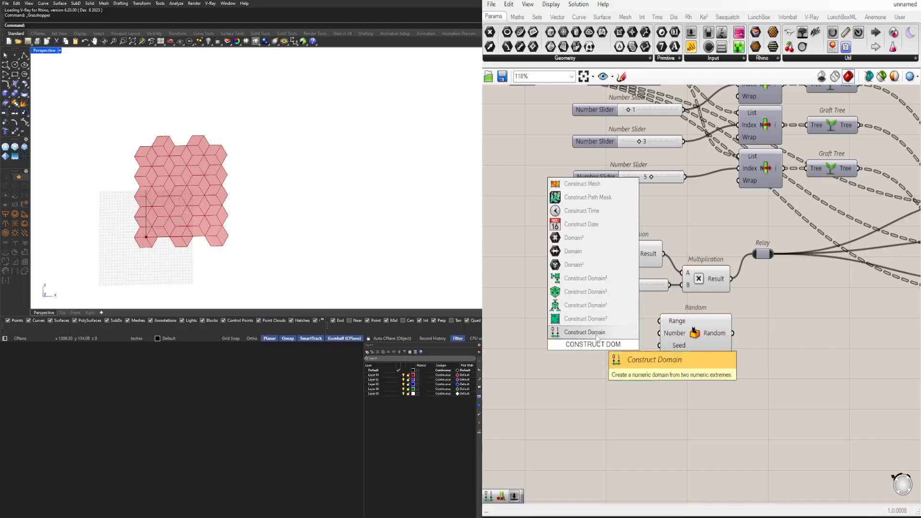
{"action": "left_click", "coordinate": [595, 332]}
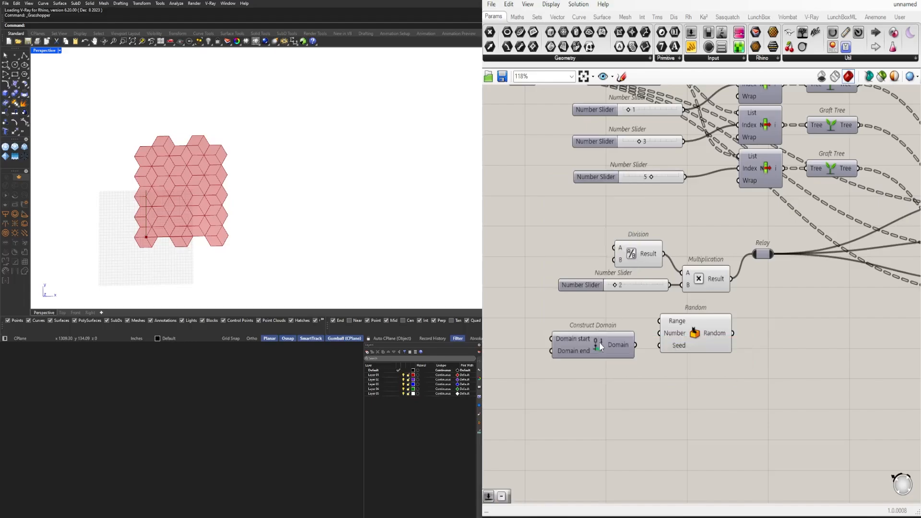
{"action": "left_click_drag", "start_coordinate": [600, 341], "coordinate": [575, 327]}
{"action": "right_click_drag", "start_coordinate": [508, 339], "coordinate": [644, 334]}
{"action": "double_click", "coordinate": [509, 328]}
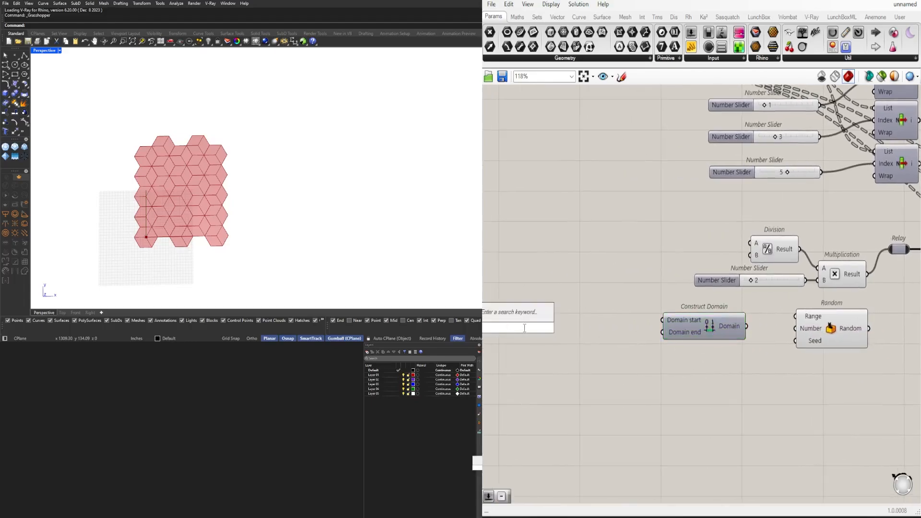
{"action": "type", "text": "2"}
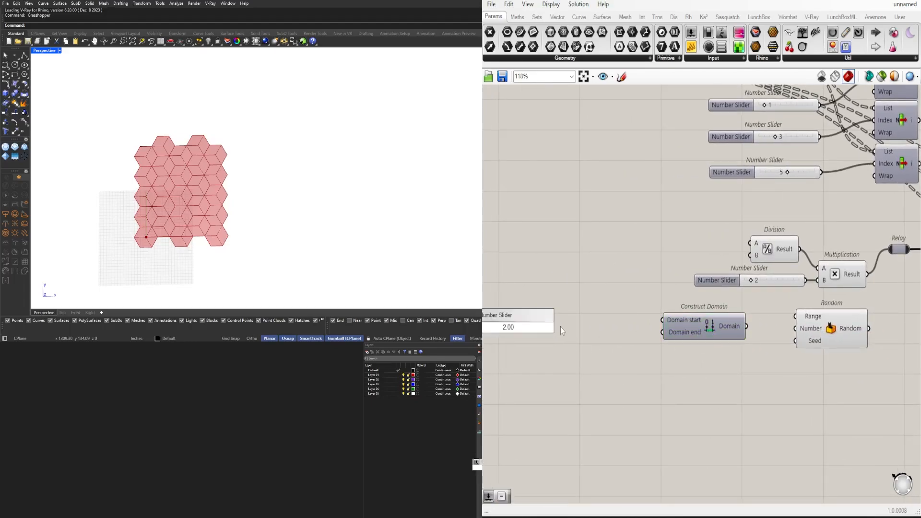
{"action": "key", "text": "Return"}
Add a Number Slider with value 3 for Construct Domain's Domain end and wire the Domain into Random's Range
{"action": "double_click", "coordinate": [563, 332]}
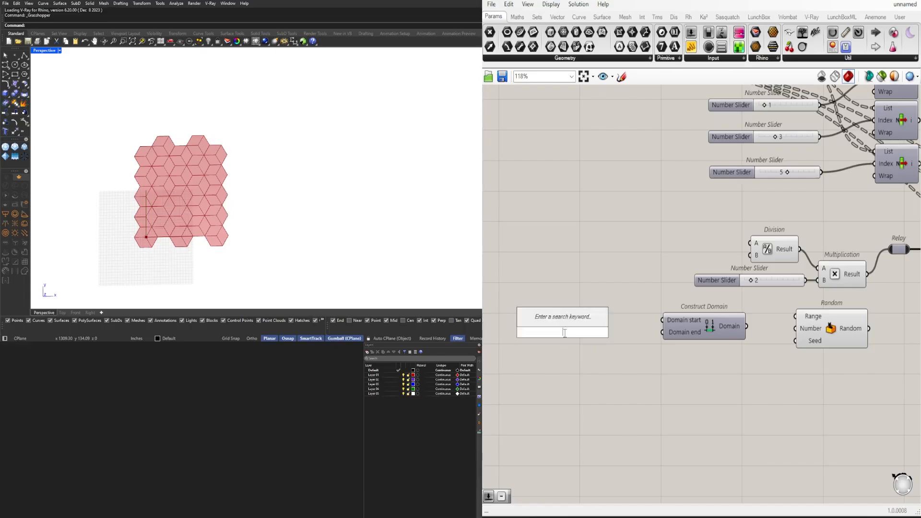
{"action": "type", "text": "3"}
{"action": "key", "text": "Return"}
{"action": "scroll", "coordinate": [595, 332], "scroll_direction": "up", "scroll_amount": 3}
{"action": "left_click_drag", "start_coordinate": [650, 335], "coordinate": [790, 352]}
{"action": "scroll", "coordinate": [703, 336], "scroll_direction": "down", "scroll_amount": 2}
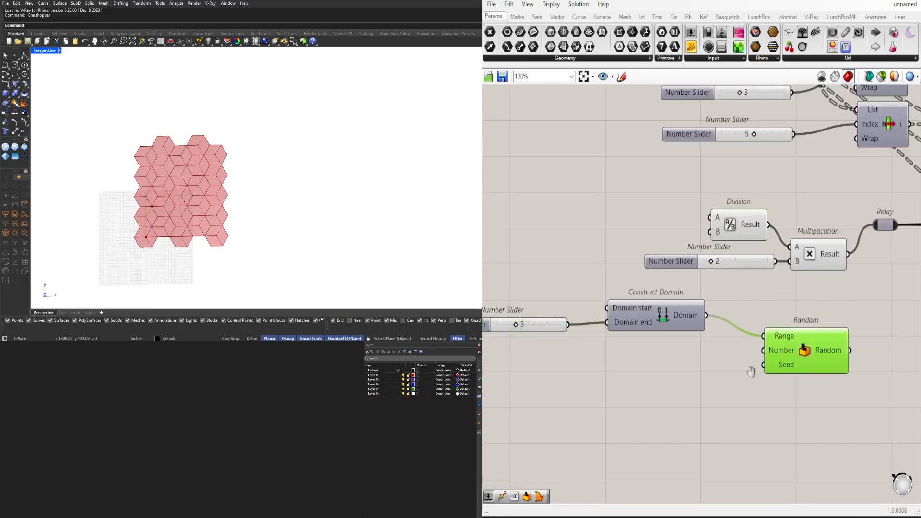
Add a Round component after Random and wire the Random output into its Number input
{"action": "right_click_drag", "start_coordinate": [751, 372], "coordinate": [627, 361]}
{"action": "double_click", "coordinate": [782, 357]}
{"action": "type", "text": "round"}
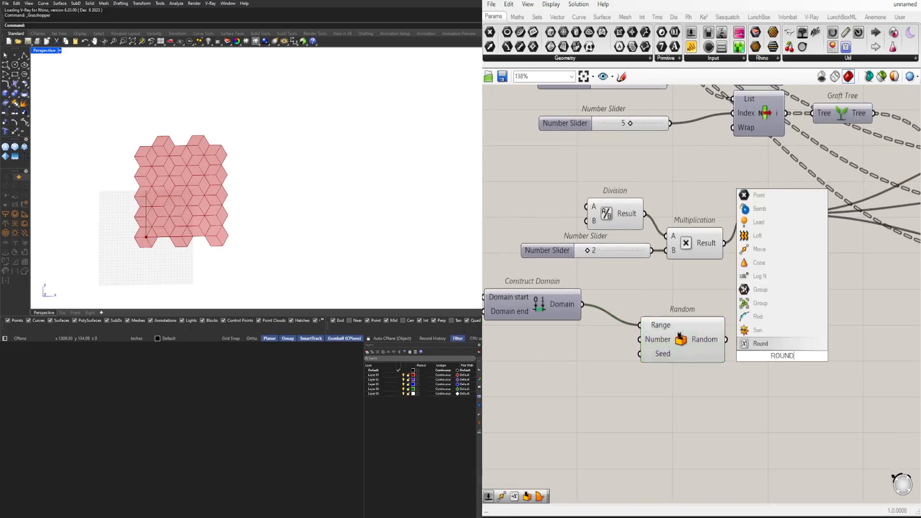
{"action": "left_click", "coordinate": [751, 343]}
{"action": "left_click_drag", "start_coordinate": [727, 339], "coordinate": [738, 339]}
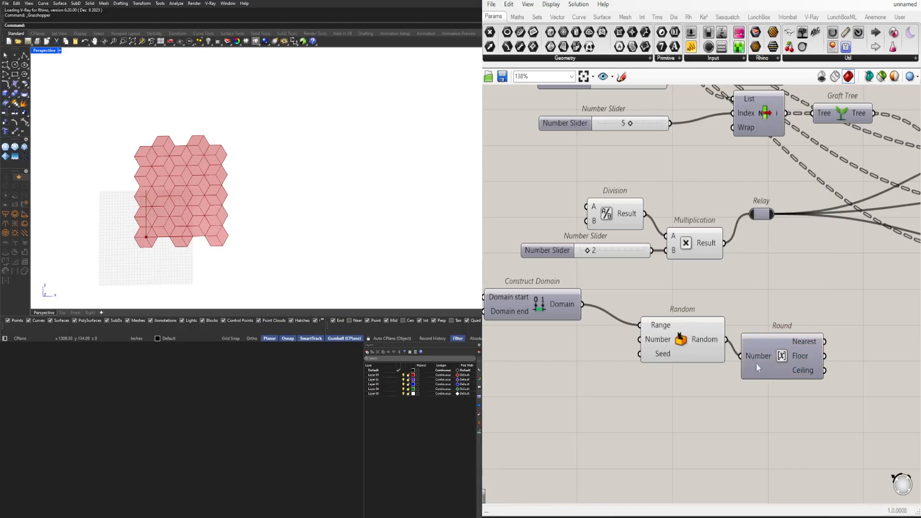
{"action": "left_click", "coordinate": [772, 357]}
Add a List Length component beside the Round component
{"action": "scroll", "coordinate": [771, 369], "scroll_direction": "down", "scroll_amount": 3}
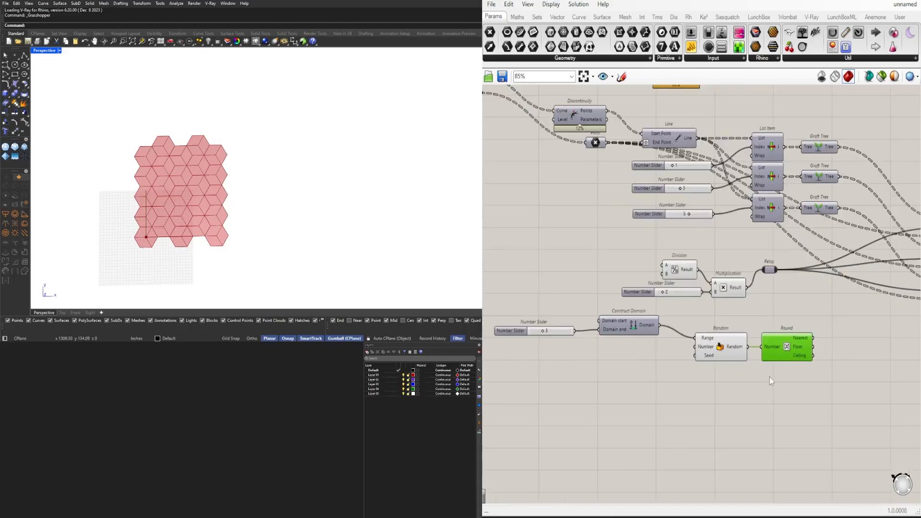
{"action": "scroll", "coordinate": [730, 372], "scroll_direction": "up", "scroll_amount": 3}
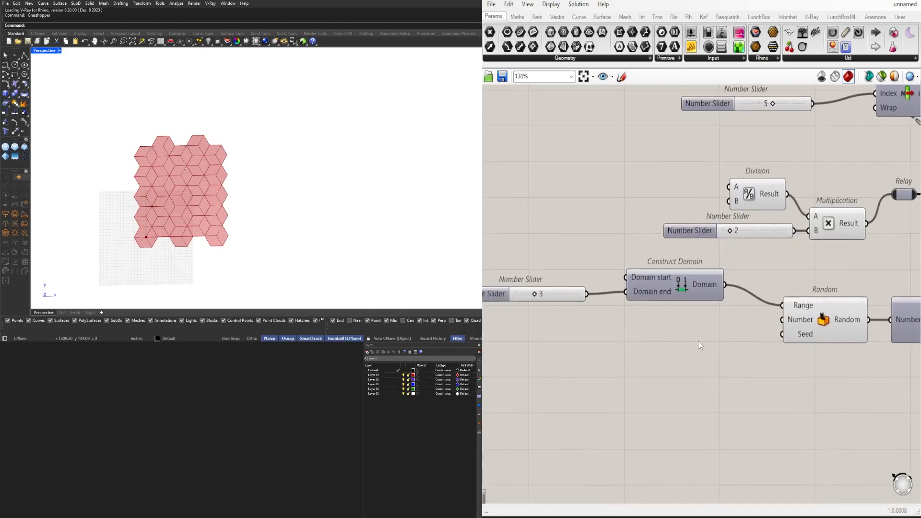
{"action": "scroll", "coordinate": [698, 341], "scroll_direction": "down", "scroll_amount": 4}
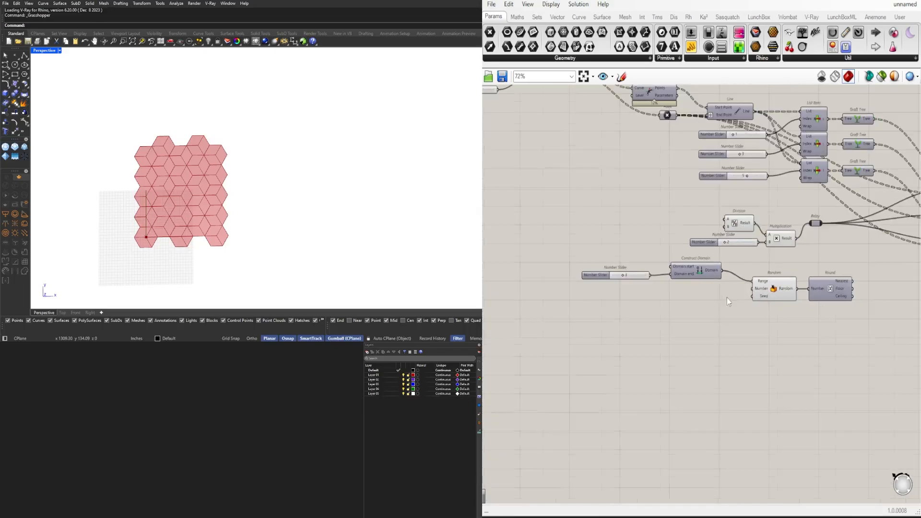
{"action": "right_click_drag", "start_coordinate": [783, 293], "coordinate": [701, 343]}
{"action": "right_click_drag", "start_coordinate": [844, 227], "coordinate": [818, 242]}
{"action": "double_click", "coordinate": [795, 351]}
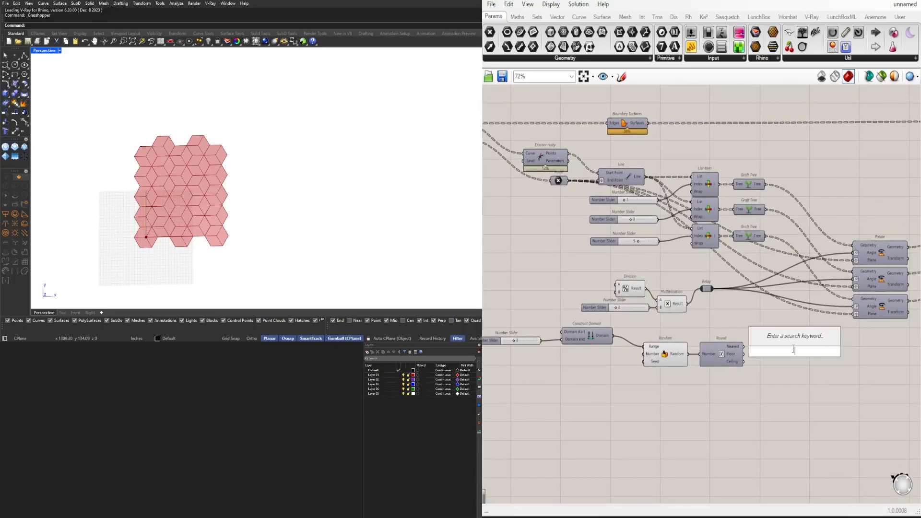
{"action": "type", "text": "LEN"}
{"action": "key", "text": "Up"}
{"action": "key", "text": "Up"}
{"action": "key", "text": "Up"}
{"action": "key", "text": "Up"}
{"action": "key", "text": "Up"}
{"action": "key", "text": "Up"}
{"action": "key", "text": "Up"}
{"action": "key", "text": "Up"}
{"action": "key", "text": "Up"}
{"action": "key", "text": "Up"}
{"action": "key", "text": "Up"}
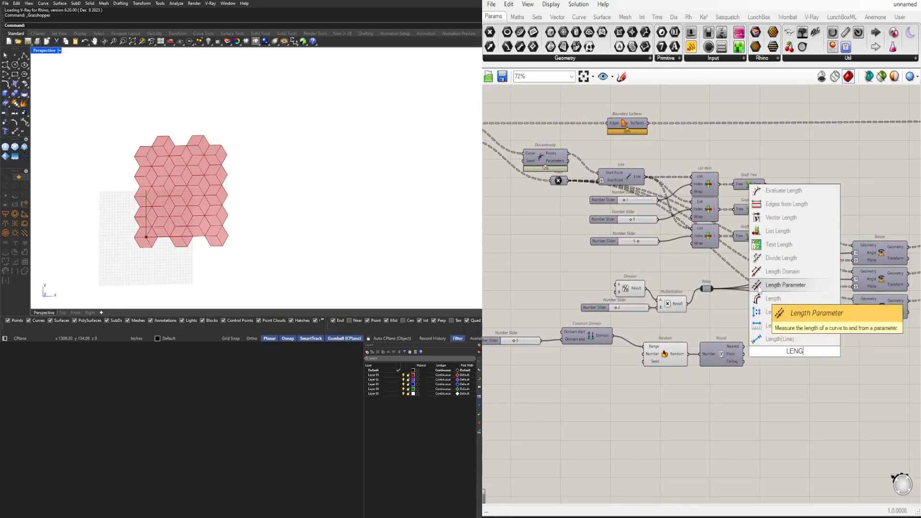
{"action": "key", "text": "Return"}
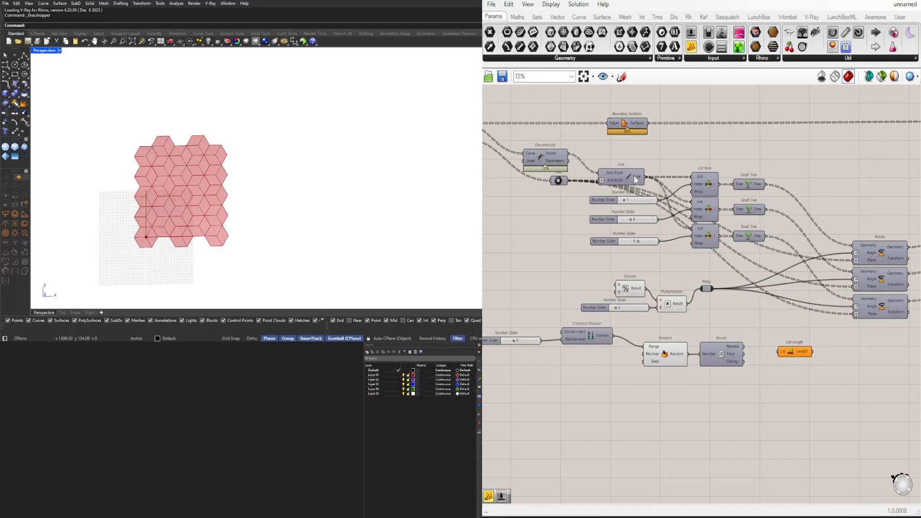
Wire the first Rotate's Geometry output into List Length's List input and flatten that input
{"action": "right_click_drag", "start_coordinate": [853, 228], "coordinate": [684, 201]}
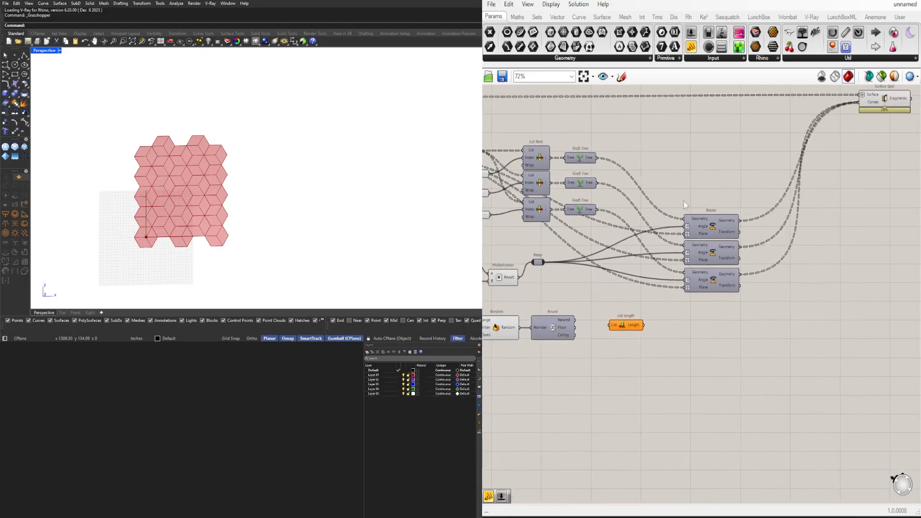
{"action": "left_click_drag", "start_coordinate": [739, 220], "coordinate": [614, 324]}
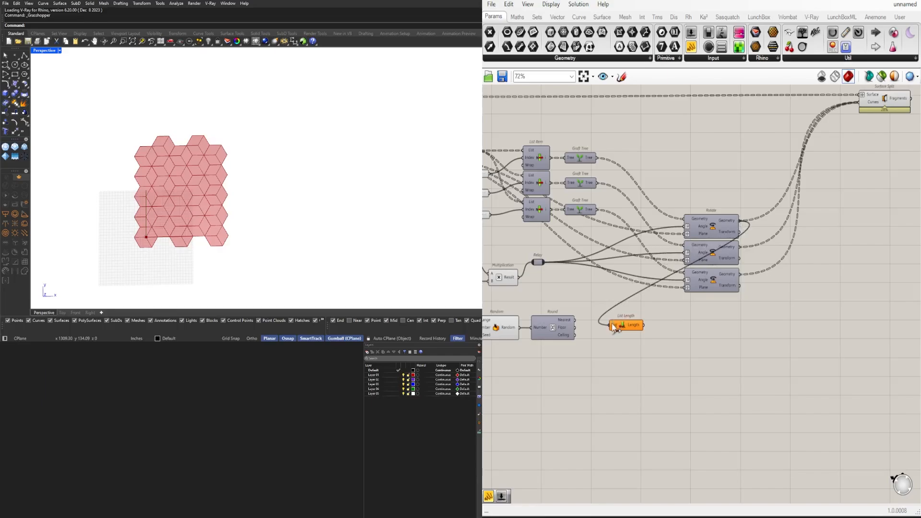
{"action": "right_click", "coordinate": [612, 328]}
{"action": "left_click", "coordinate": [637, 397]}
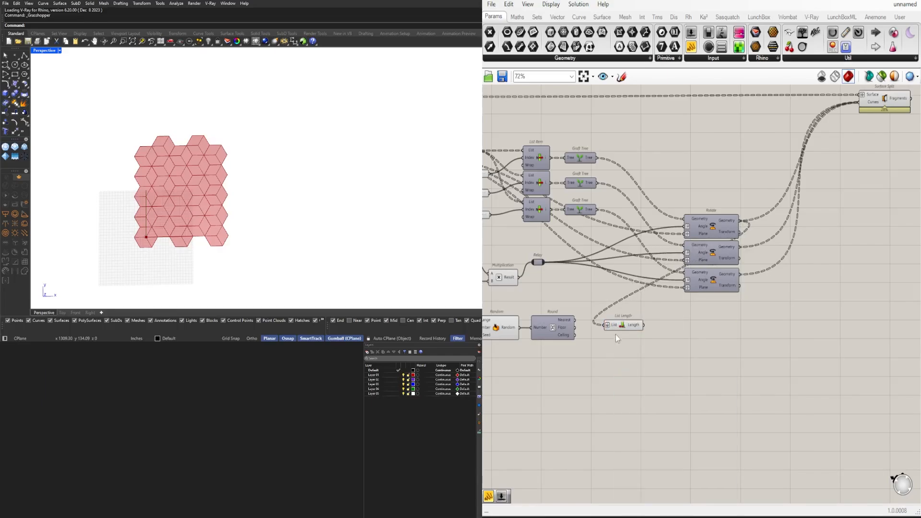
{"action": "right_click", "coordinate": [615, 327]}
{"action": "mouse_move", "coordinate": [688, 348]}
{"action": "left_click", "coordinate": [757, 373]}
Move List Length in front of Random, just below Construct Domain
{"action": "right_click_drag", "start_coordinate": [608, 357], "coordinate": [782, 358]}
{"action": "scroll", "coordinate": [781, 357], "scroll_direction": "up", "scroll_amount": 2}
{"action": "left_click_drag", "start_coordinate": [806, 321], "coordinate": [521, 326]}
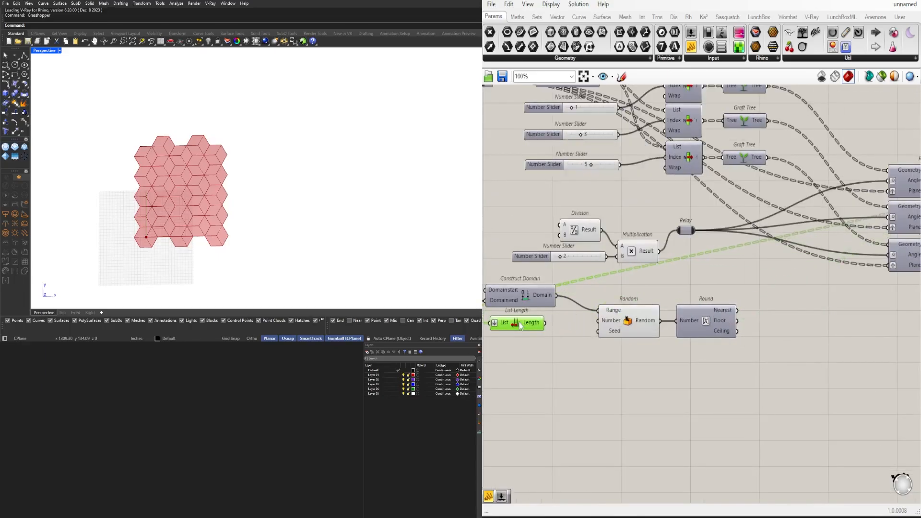
Wire List Length's output into Random's Number input and feed its Seed input from a new number slider set to 3
{"action": "left_click", "coordinate": [556, 324]}
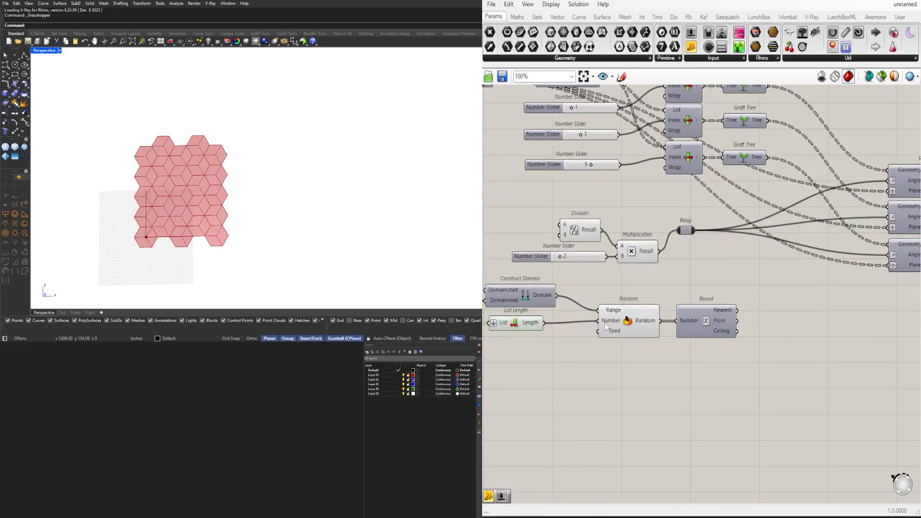
{"action": "left_click_drag", "start_coordinate": [662, 344], "coordinate": [632, 327]}
{"action": "left_click_drag", "start_coordinate": [627, 327], "coordinate": [627, 330]}
{"action": "left_click", "coordinate": [613, 371]}
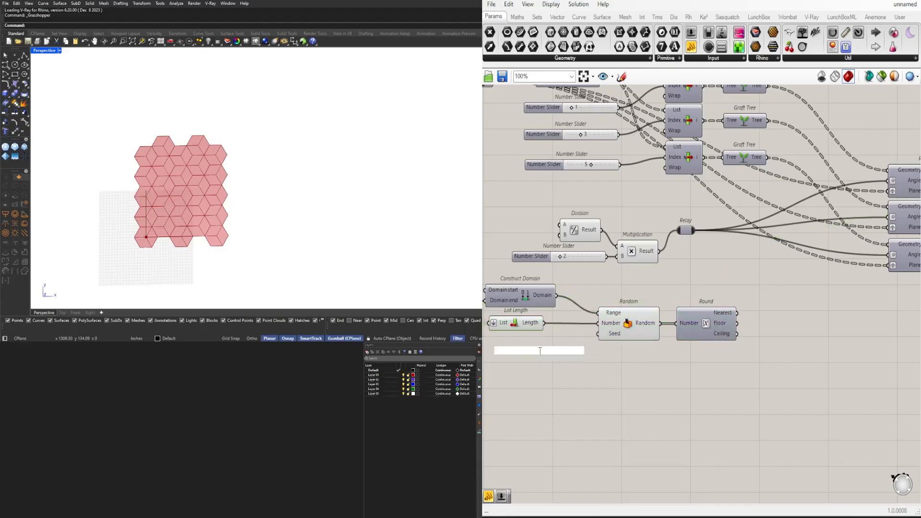
{"action": "type", "text": "3"}
{"action": "key", "text": "Return"}
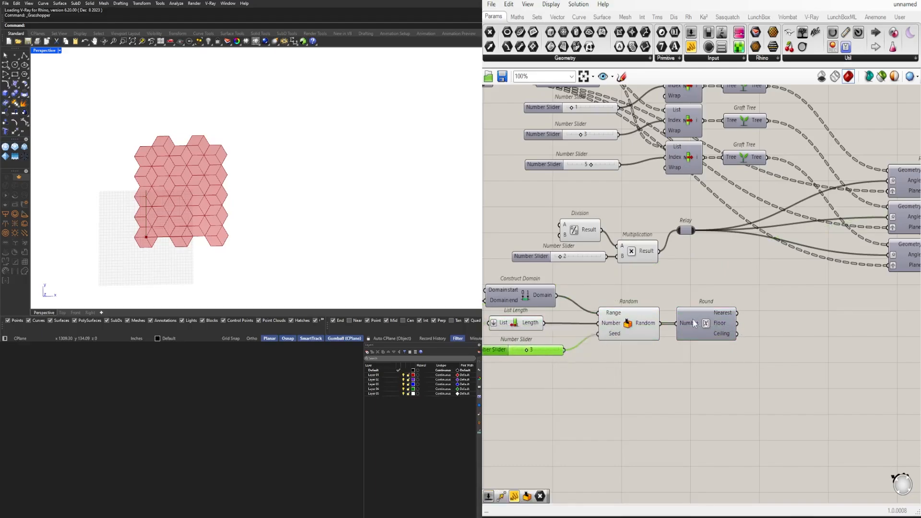
Graft the Nearest output of the Round component
{"action": "right_click_drag", "start_coordinate": [726, 326], "coordinate": [660, 332]}
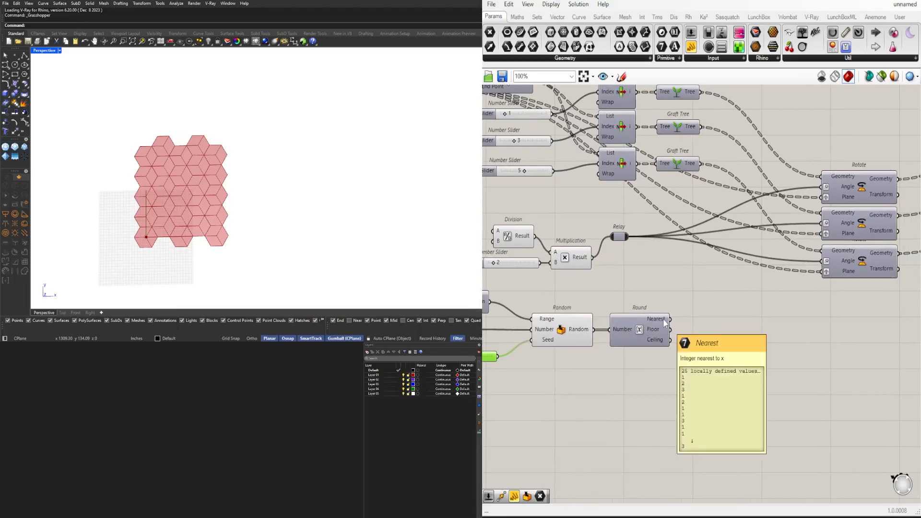
{"action": "right_click", "coordinate": [665, 323]}
{"action": "left_click", "coordinate": [724, 384]}
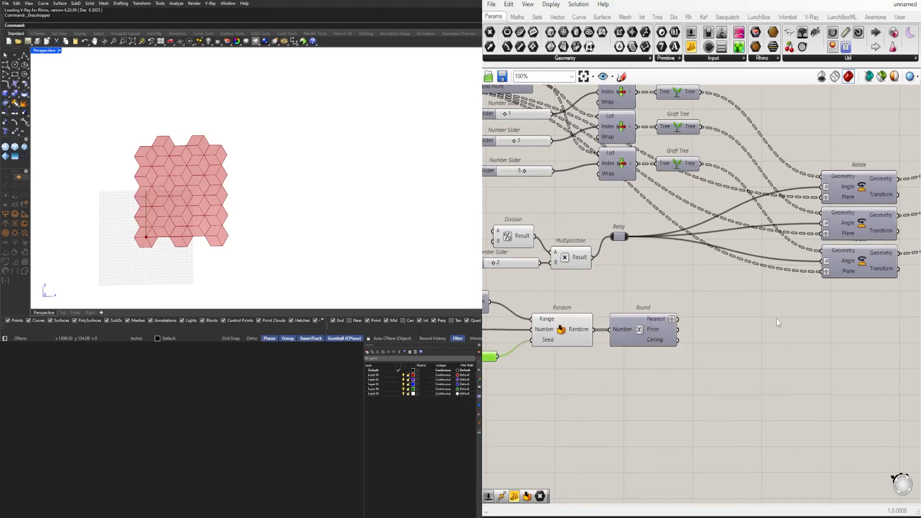
Try driving the Angle inputs of all three Rotate components directly from Round's Nearest output
{"action": "scroll", "coordinate": [731, 334], "scroll_direction": "down", "scroll_amount": 1}
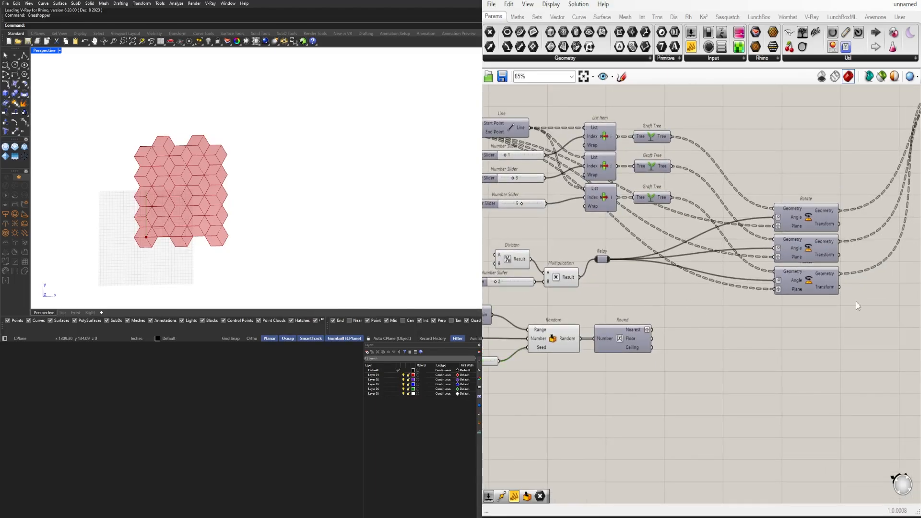
{"action": "right_click_drag", "start_coordinate": [865, 293], "coordinate": [704, 348]}
{"action": "right_click_drag", "start_coordinate": [486, 398], "coordinate": [664, 369]}
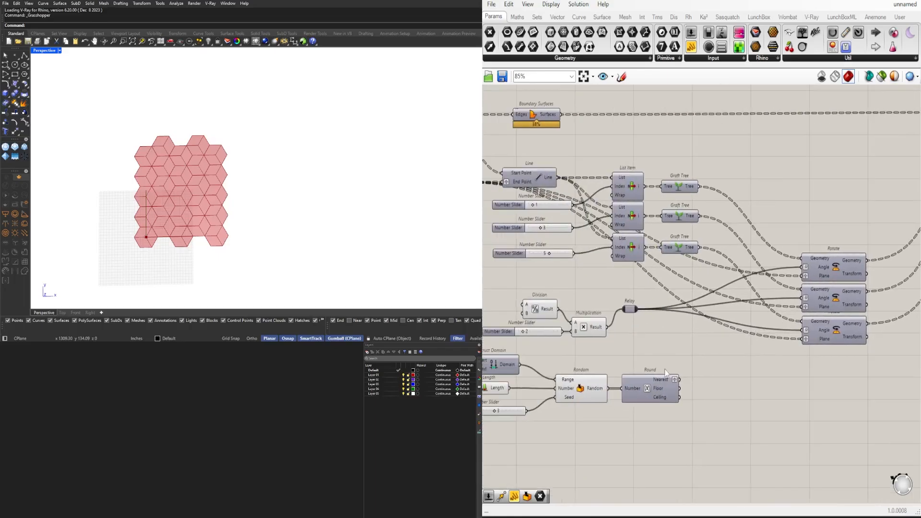
{"action": "left_click_drag", "start_coordinate": [784, 296], "coordinate": [806, 271]}
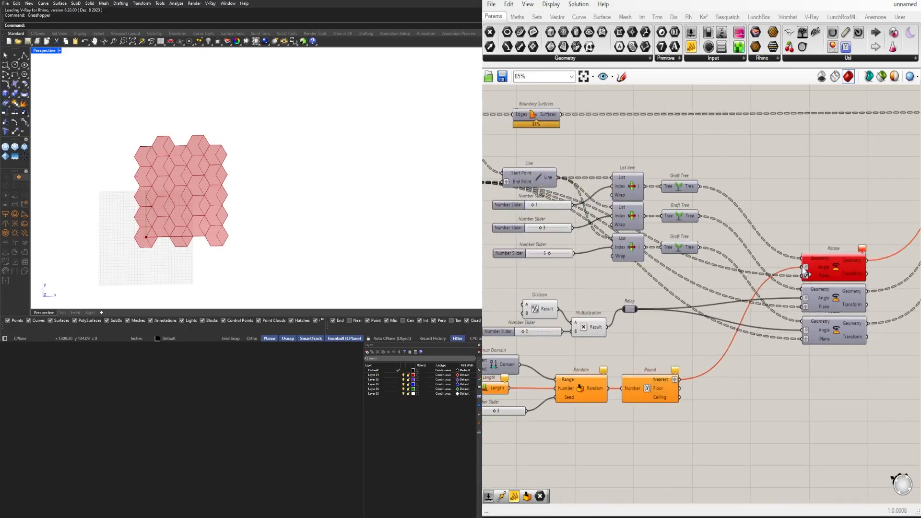
{"action": "scroll", "coordinate": [818, 282], "scroll_direction": "up", "scroll_amount": 2}
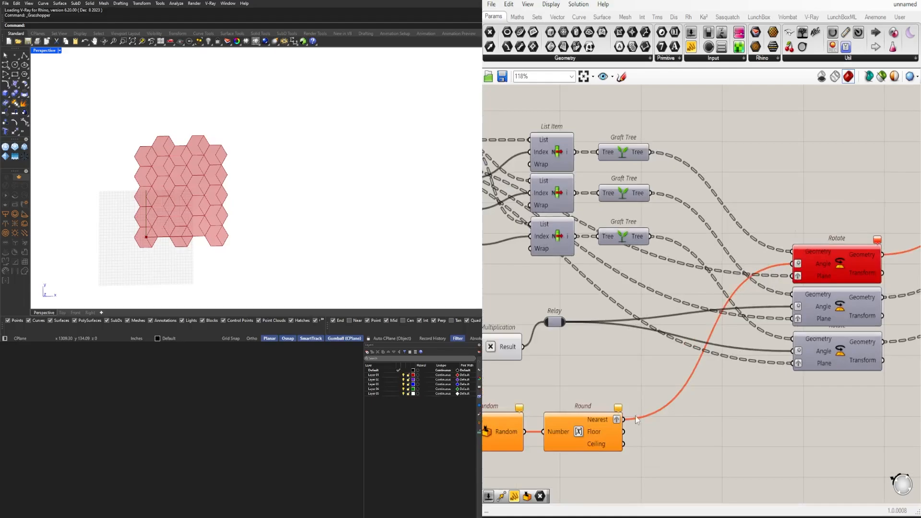
{"action": "left_click_drag", "start_coordinate": [629, 420], "coordinate": [792, 306]}
{"action": "left_click_drag", "start_coordinate": [625, 421], "coordinate": [791, 350]}
{"action": "scroll", "coordinate": [727, 402], "scroll_direction": "down", "scroll_amount": 2}
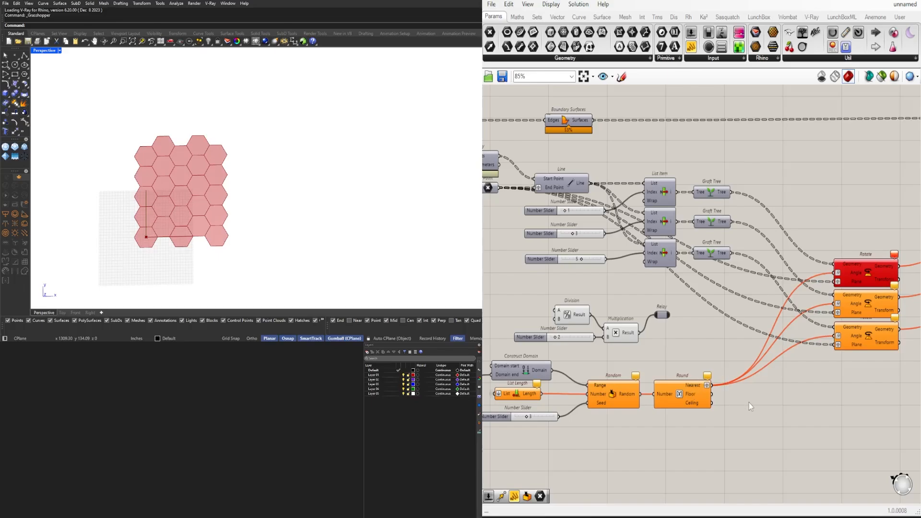
Undo the rewiring of the three Rotate Angle inputs and the move of the Division and Multiplication group
{"action": "right_click_drag", "start_coordinate": [711, 349], "coordinate": [729, 342]}
{"action": "left_click_drag", "start_coordinate": [727, 351], "coordinate": [568, 286]}
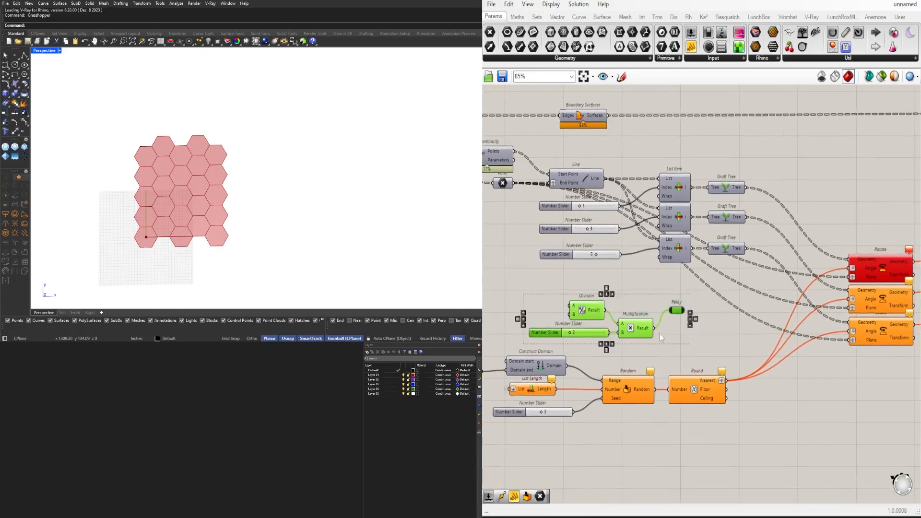
{"action": "left_click", "coordinate": [727, 353]}
{"action": "key", "text": "ctrl+z"}
{"action": "key", "text": "ctrl+z"}
{"action": "key", "text": "ctrl+z"}
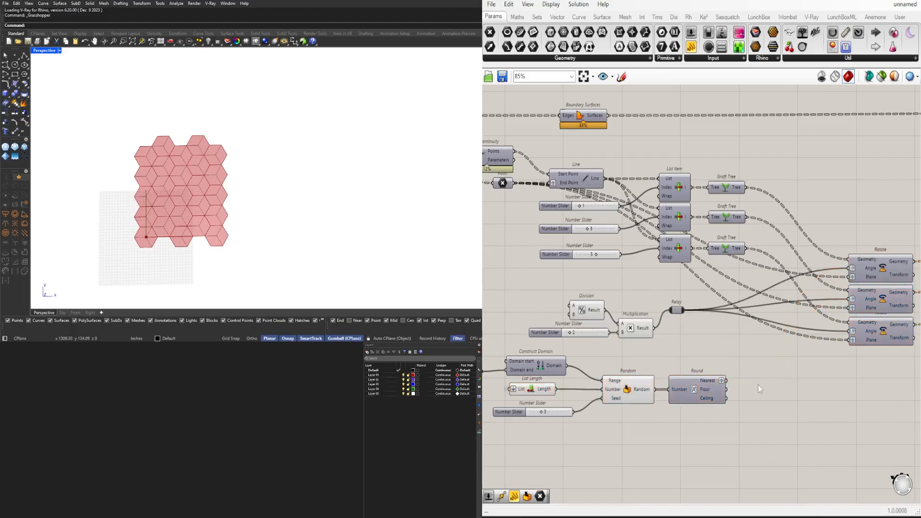
Move the Construct Domain, List Length, Random and Round group with its sliders closer to the Multiplication component
{"action": "right_click_drag", "start_coordinate": [758, 385], "coordinate": [882, 354]}
{"action": "left_click_drag", "start_coordinate": [881, 411], "coordinate": [885, 412]}
{"action": "left_click_drag", "start_coordinate": [588, 339], "coordinate": [605, 342]}
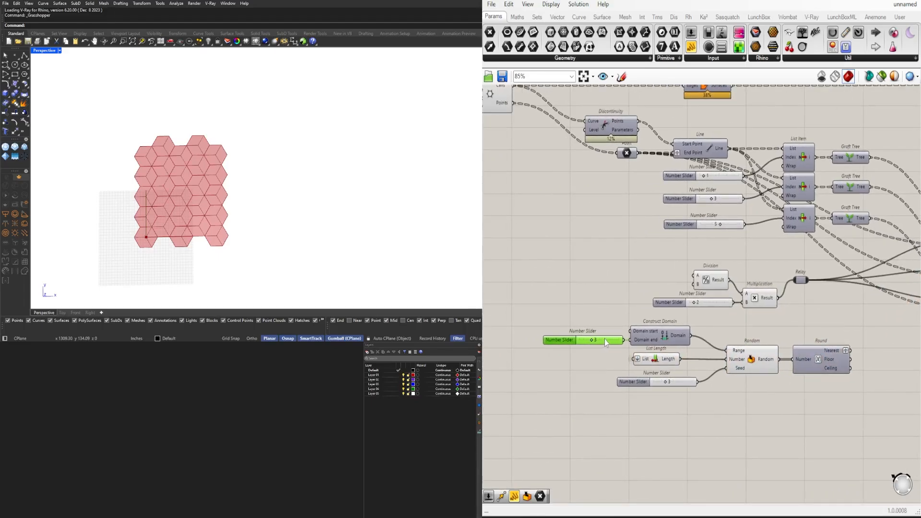
{"action": "left_click_drag", "start_coordinate": [861, 410], "coordinate": [560, 317]}
{"action": "left_click_drag", "start_coordinate": [657, 337], "coordinate": [535, 309]}
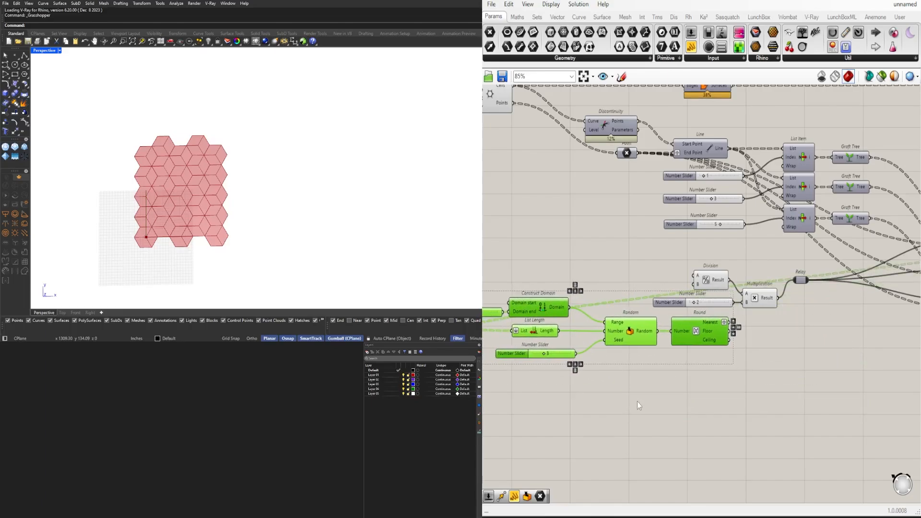
{"action": "left_click", "coordinate": [636, 402]}
Wire Round's Nearest output into Multiplication's B input in place of the number slider and delete that slider
{"action": "scroll", "coordinate": [709, 330], "scroll_direction": "up", "scroll_amount": 2}
{"action": "left_click_drag", "start_coordinate": [761, 301], "coordinate": [760, 300]}
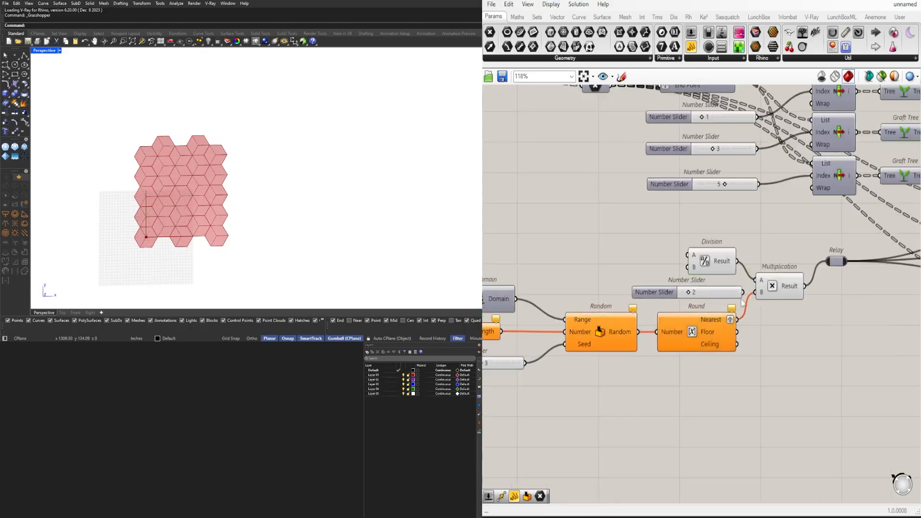
{"action": "left_click", "coordinate": [646, 295]}
{"action": "scroll", "coordinate": [653, 297], "scroll_direction": "down", "scroll_amount": 2}
{"action": "key", "text": "Delete"}
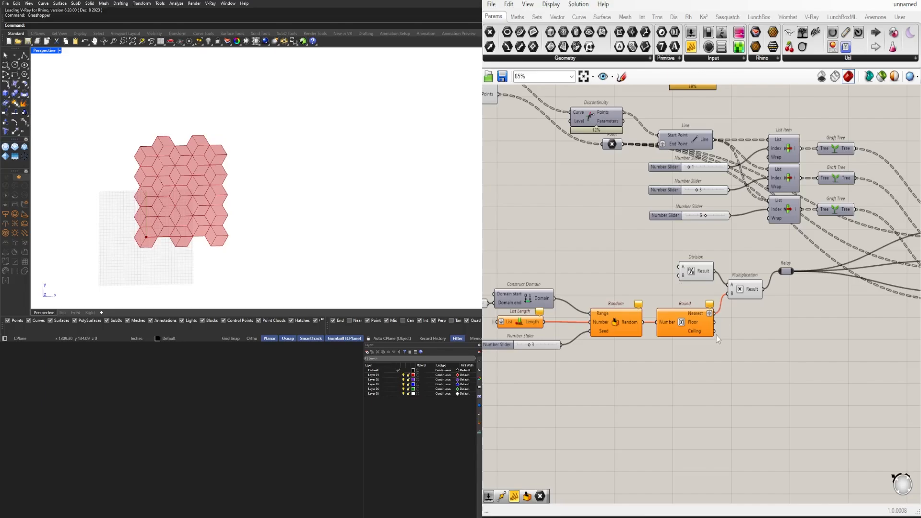
Remove the graft from Round's Nearest output and graft Multiplication's Result output instead
{"action": "right_click", "coordinate": [710, 314]}
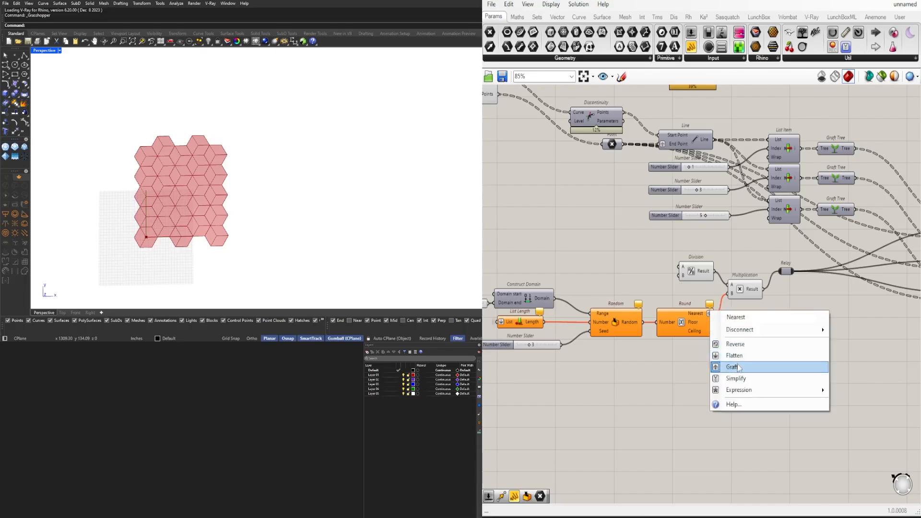
{"action": "left_click", "coordinate": [734, 363]}
{"action": "right_click", "coordinate": [757, 291]}
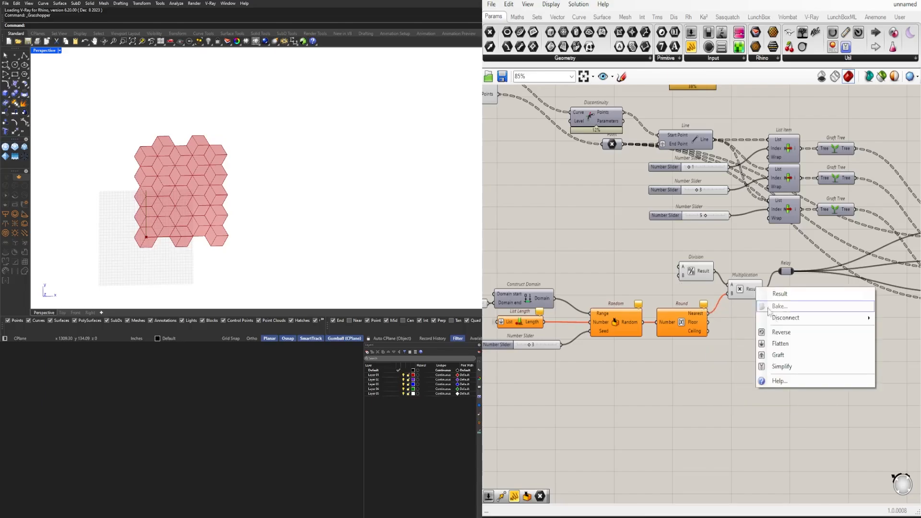
{"action": "left_click", "coordinate": [779, 354]}
Replace the source of List Length's List input with the first Graft Tree's output instead of the first Rotate's geometry
{"action": "right_click_drag", "start_coordinate": [658, 370], "coordinate": [730, 367]}
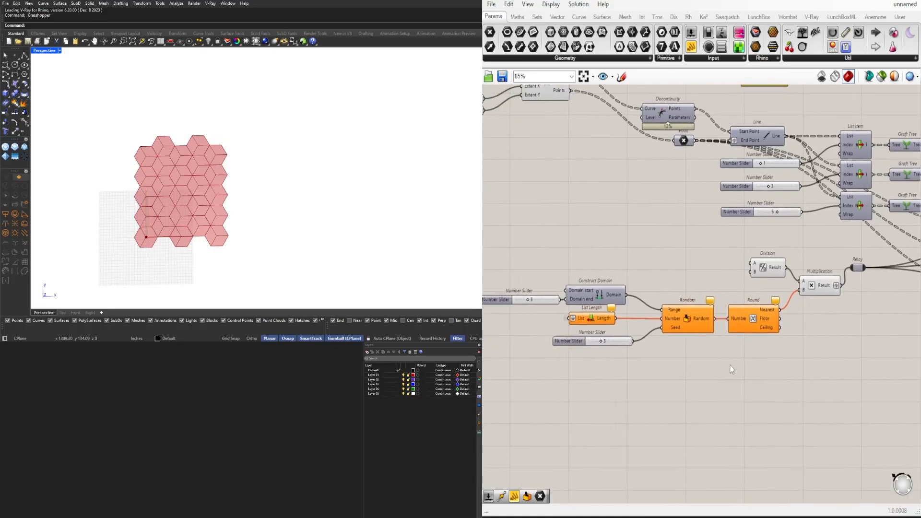
{"action": "left_click", "coordinate": [764, 314]}
{"action": "left_click", "coordinate": [600, 320]}
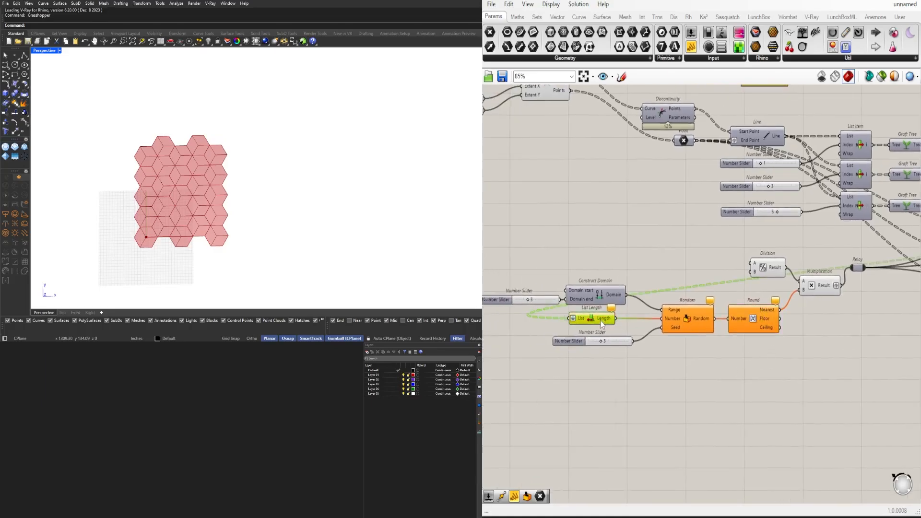
{"action": "right_click_drag", "start_coordinate": [859, 324], "coordinate": [810, 307]}
{"action": "scroll", "coordinate": [667, 325], "scroll_direction": "down", "scroll_amount": 2}
{"action": "scroll", "coordinate": [833, 244], "scroll_direction": "up", "scroll_amount": 2}
{"action": "left_click", "coordinate": [806, 259]}
{"action": "scroll", "coordinate": [809, 303], "scroll_direction": "down", "scroll_amount": 1}
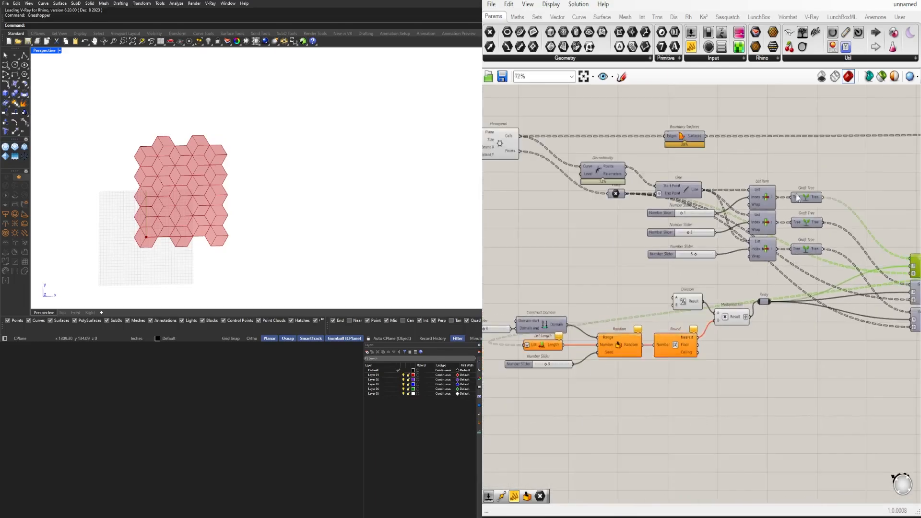
{"action": "left_click", "coordinate": [800, 195]}
{"action": "scroll", "coordinate": [825, 200], "scroll_direction": "down", "scroll_amount": 1}
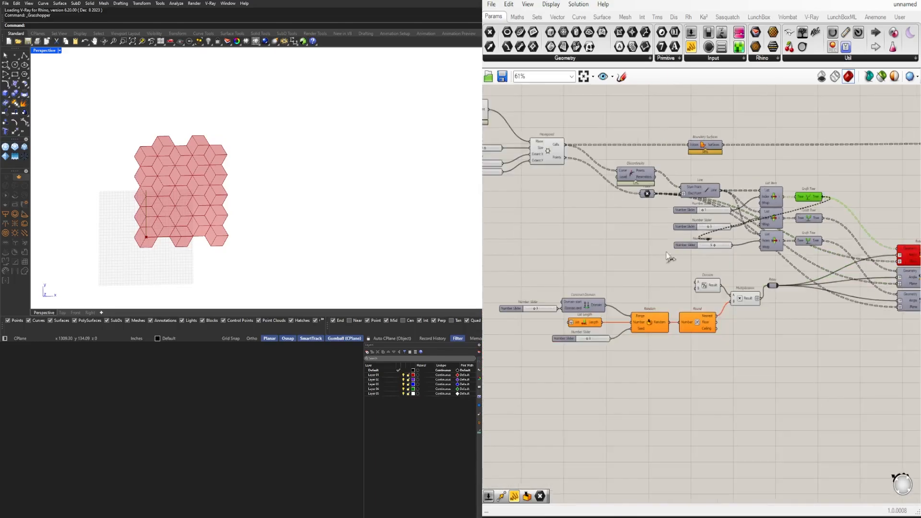
{"action": "left_click_drag", "start_coordinate": [822, 197], "coordinate": [579, 321]}
{"action": "right_click_drag", "start_coordinate": [804, 334], "coordinate": [784, 344]}
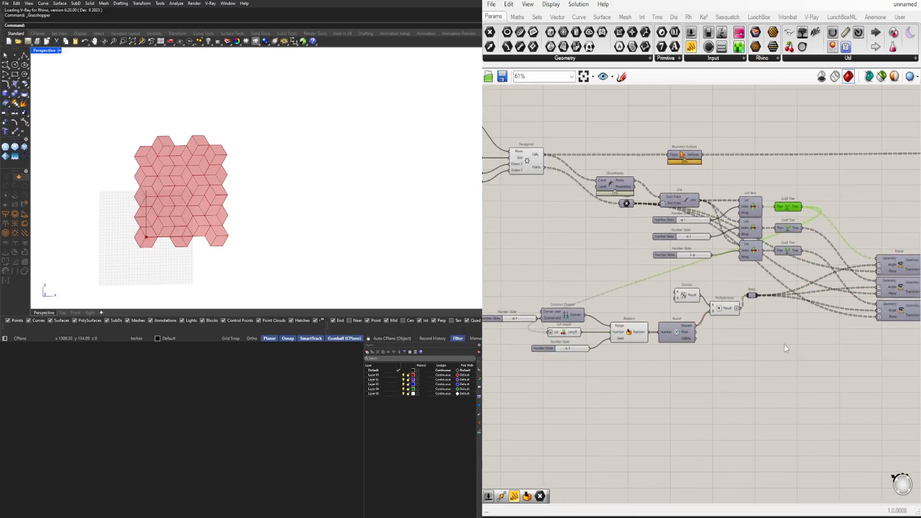
Set the slider feeding Construct Domain's Domain end input to 10
{"action": "scroll", "coordinate": [652, 328], "scroll_direction": "up", "scroll_amount": 3}
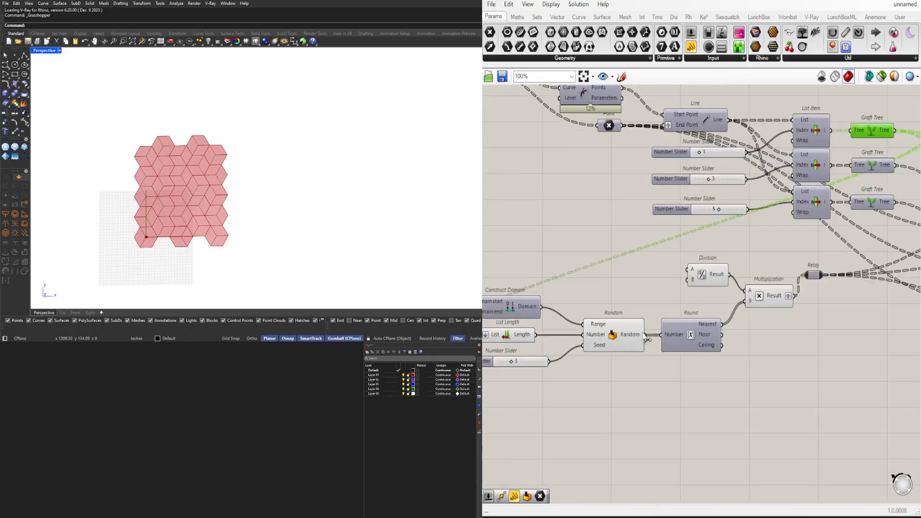
{"action": "mouse_move", "coordinate": [630, 337]}
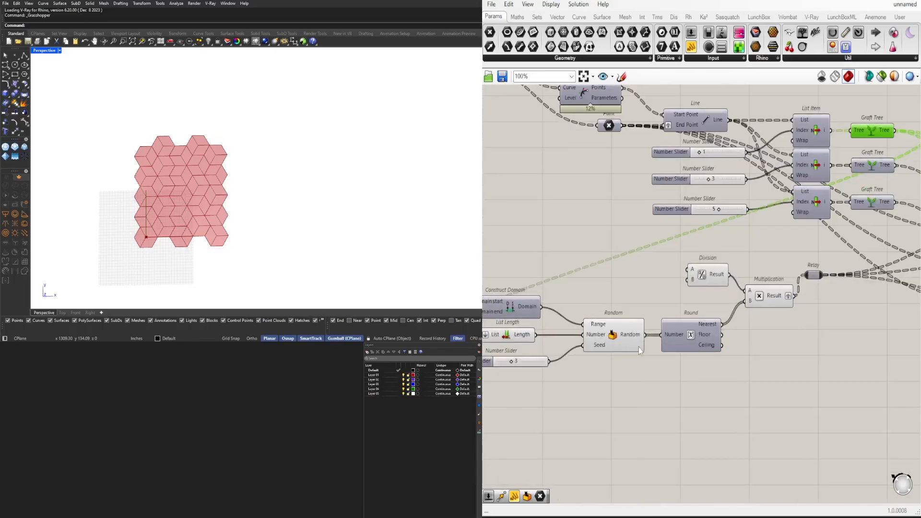
{"action": "mouse_move", "coordinate": [710, 327]}
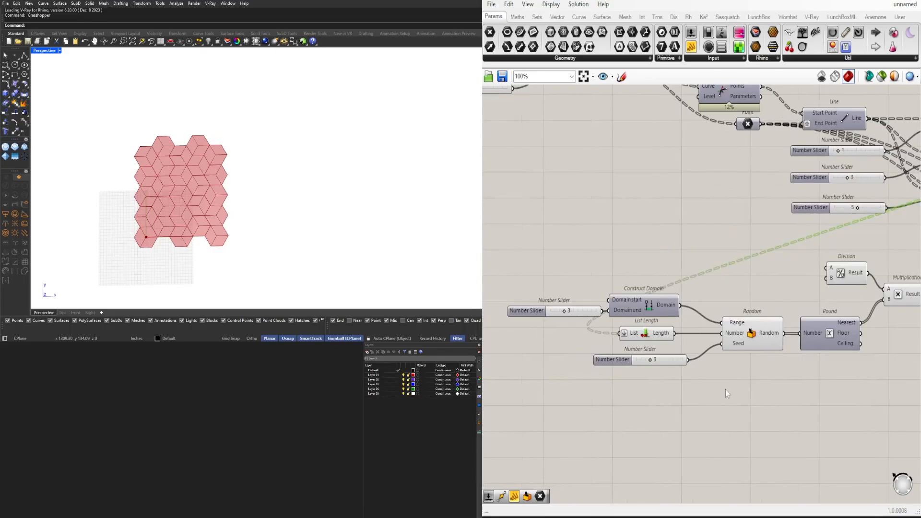
{"action": "scroll", "coordinate": [662, 370], "scroll_direction": "up", "scroll_amount": 3}
{"action": "scroll", "coordinate": [622, 330], "scroll_direction": "up", "scroll_amount": 3}
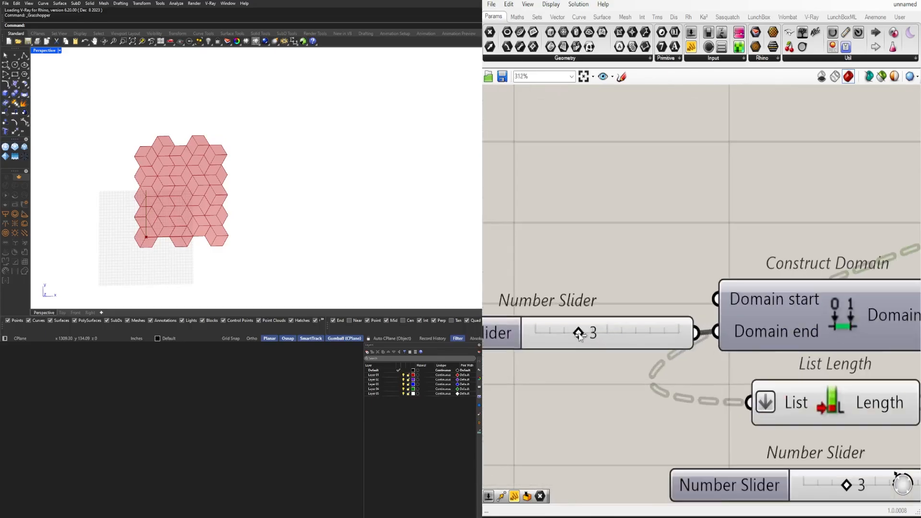
{"action": "left_click_drag", "start_coordinate": [589, 332], "coordinate": [678, 331]}
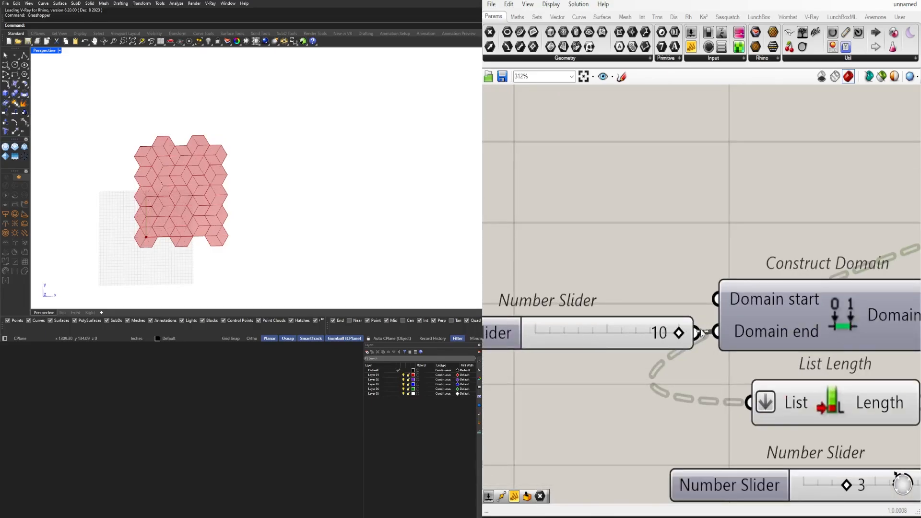
Set the slider feeding Random's Seed input to 5
{"action": "scroll", "coordinate": [754, 366], "scroll_direction": "down", "scroll_amount": 5}
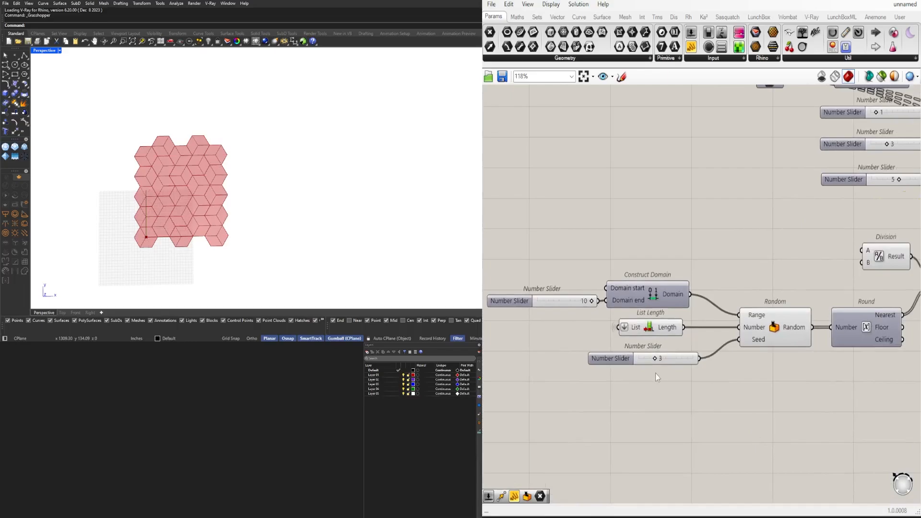
{"action": "scroll", "coordinate": [651, 362], "scroll_direction": "up", "scroll_amount": 3}
{"action": "left_click_drag", "start_coordinate": [658, 357], "coordinate": [686, 358]}
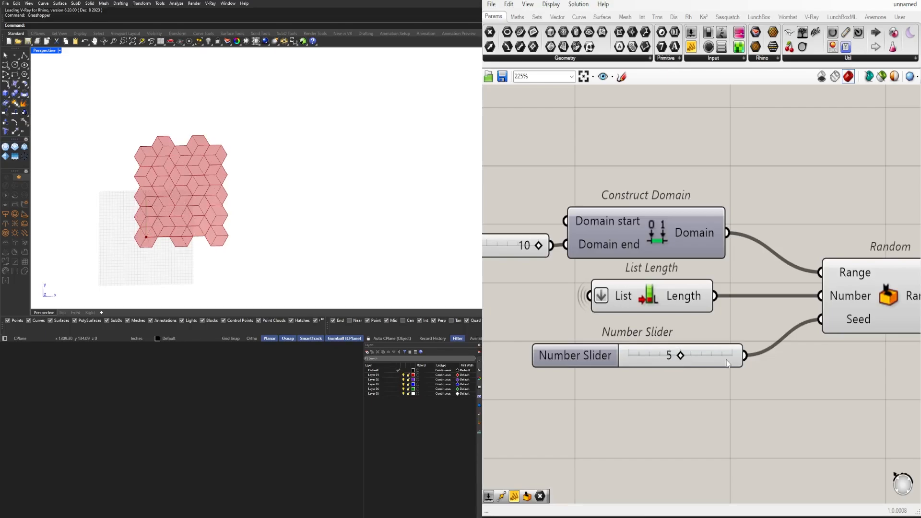
Set both the Extent X and Extent Y sliders of the Hexagonal grid to 20
{"action": "scroll", "coordinate": [727, 363], "scroll_direction": "down", "scroll_amount": 5}
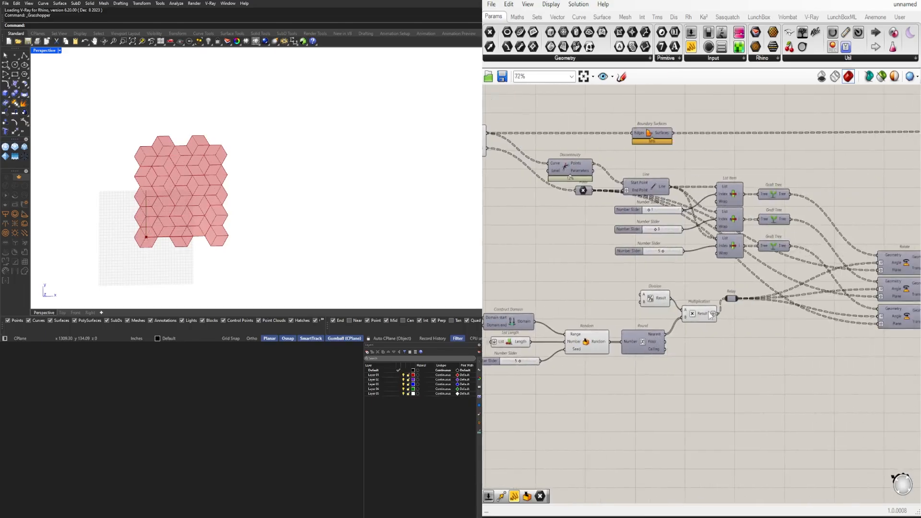
{"action": "right_click_drag", "start_coordinate": [775, 339], "coordinate": [649, 357]}
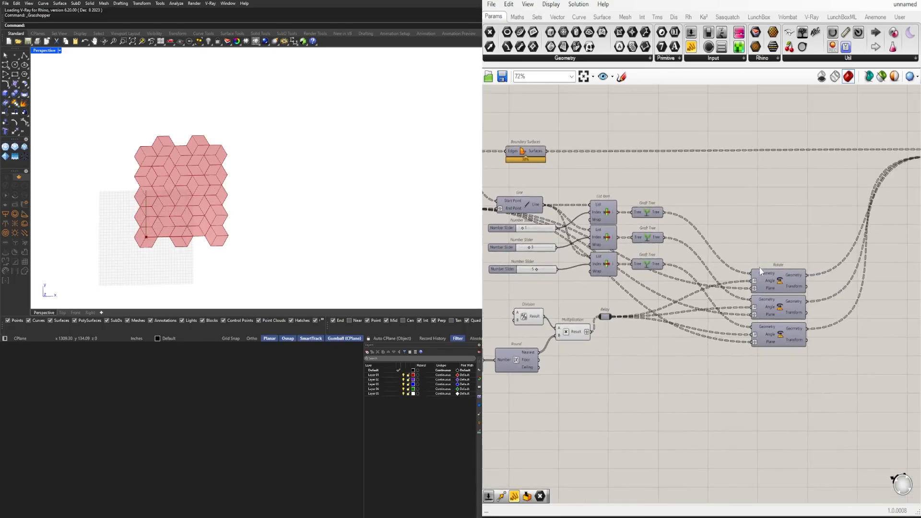
{"action": "left_click", "coordinate": [769, 277]}
{"action": "scroll", "coordinate": [810, 270], "scroll_direction": "down", "scroll_amount": 1}
{"action": "left_click", "coordinate": [821, 261]}
{"action": "right_click_drag", "start_coordinate": [594, 276], "coordinate": [822, 296]}
{"action": "right_click_drag", "start_coordinate": [615, 285], "coordinate": [652, 300]}
{"action": "scroll", "coordinate": [600, 198], "scroll_direction": "up", "scroll_amount": 4}
{"action": "right_click_drag", "start_coordinate": [599, 198], "coordinate": [593, 281]}
{"action": "scroll", "coordinate": [595, 309], "scroll_direction": "up", "scroll_amount": 2}
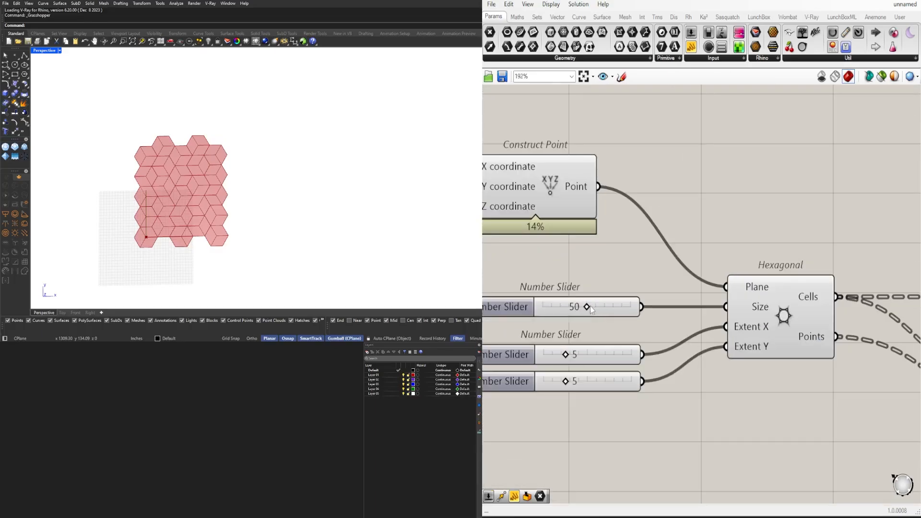
{"action": "scroll", "coordinate": [570, 356], "scroll_direction": "up", "scroll_amount": 3}
{"action": "left_click_drag", "start_coordinate": [571, 355], "coordinate": [676, 363]}
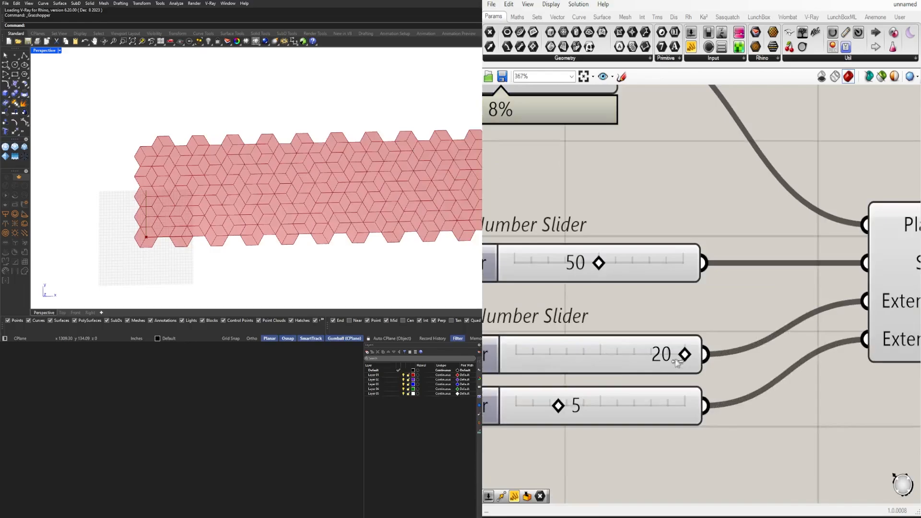
{"action": "left_click_drag", "start_coordinate": [558, 405], "coordinate": [800, 393]}
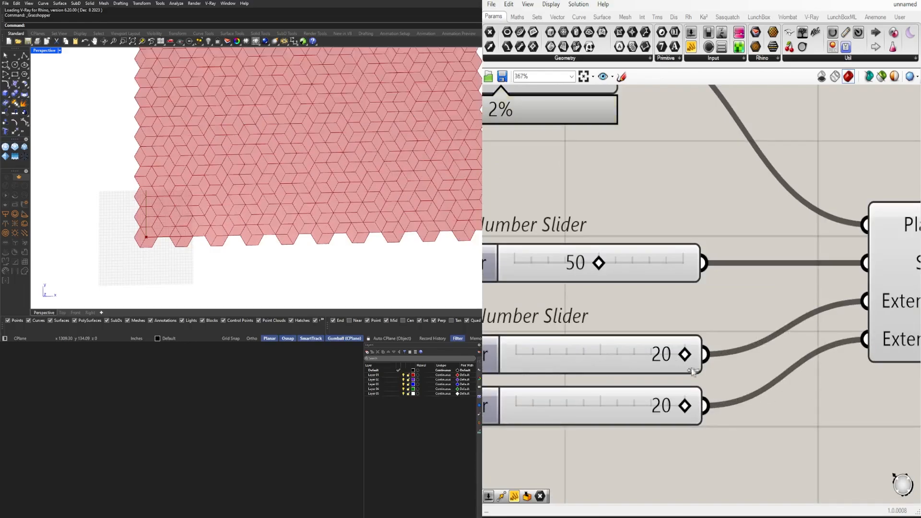
Set the slider feeding Random's Seed input to 2 and check the whole hexagonal pattern
{"action": "scroll", "coordinate": [410, 91], "scroll_direction": "up", "scroll_amount": 6}
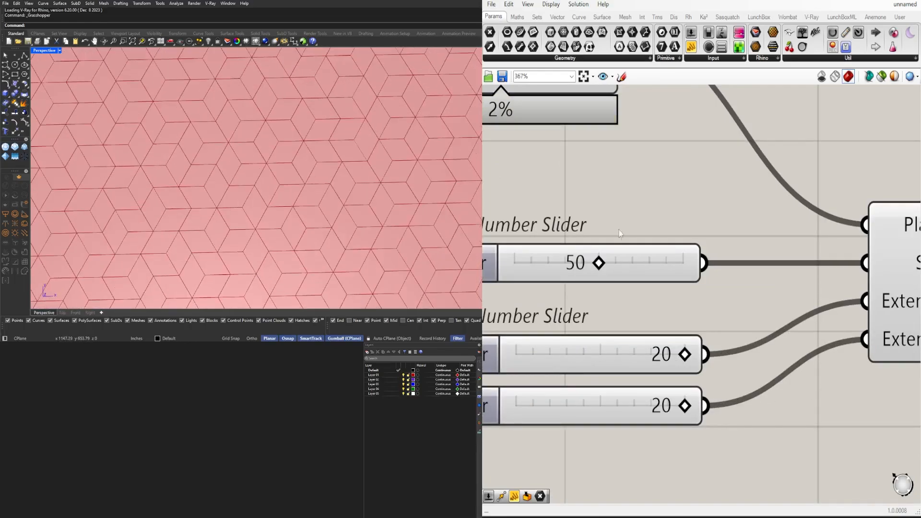
{"action": "scroll", "coordinate": [623, 288], "scroll_direction": "down", "scroll_amount": 5}
{"action": "scroll", "coordinate": [628, 319], "scroll_direction": "down", "scroll_amount": 4}
{"action": "scroll", "coordinate": [522, 363], "scroll_direction": "up", "scroll_amount": 5}
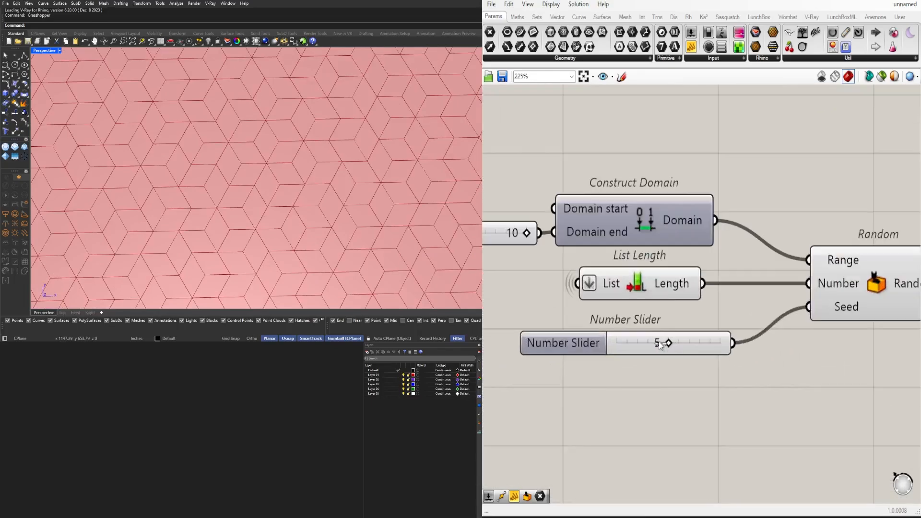
{"action": "left_click_drag", "start_coordinate": [660, 345], "coordinate": [650, 346]}
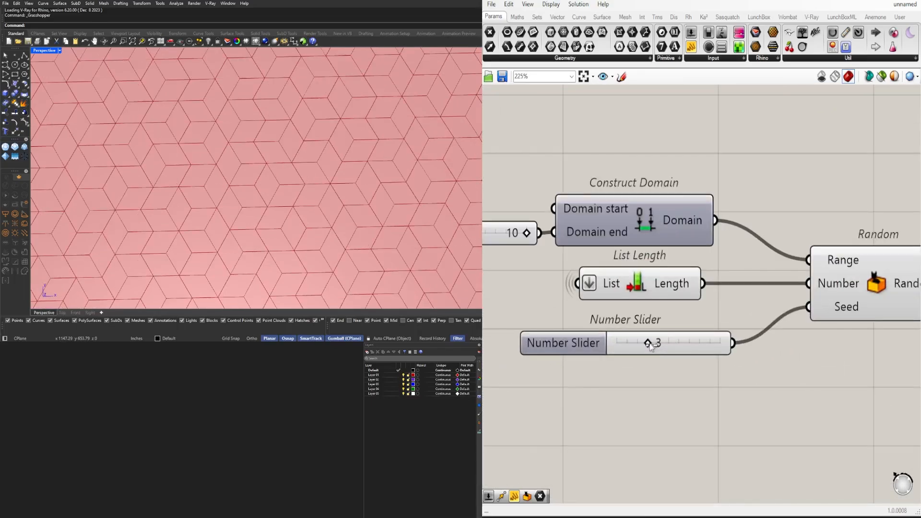
{"action": "left_click_drag", "start_coordinate": [657, 343], "coordinate": [632, 345]}
{"action": "scroll", "coordinate": [187, 195], "scroll_direction": "down", "scroll_amount": 5}
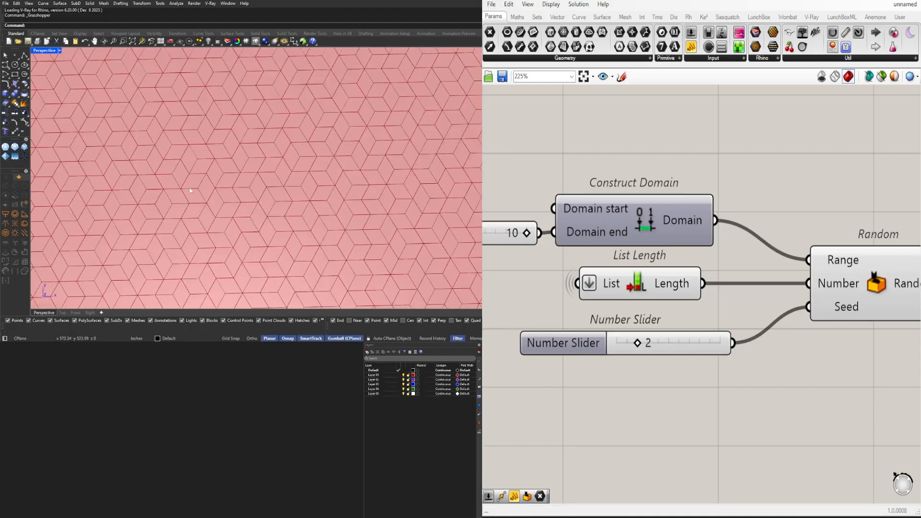
{"action": "scroll", "coordinate": [211, 121], "scroll_direction": "down", "scroll_amount": 2}
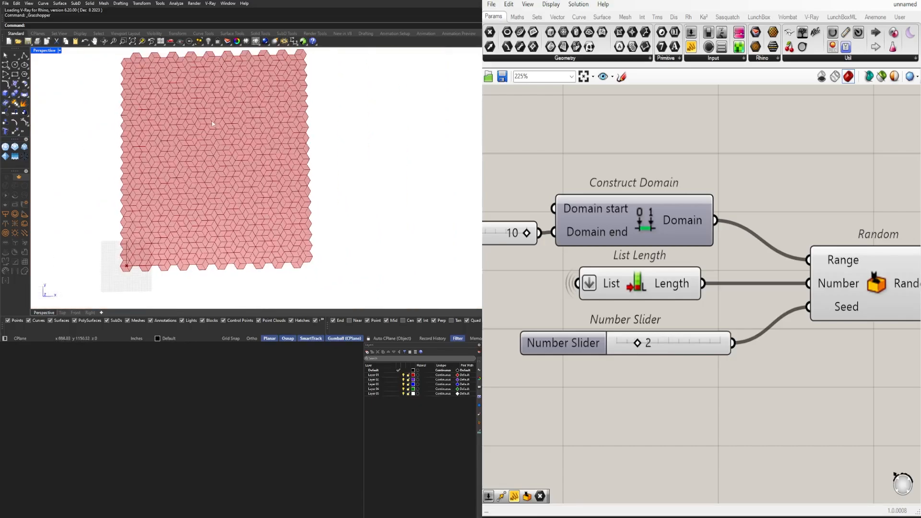
Set the slider feeding Random's Seed input to 0
{"action": "scroll", "coordinate": [194, 128], "scroll_direction": "up", "scroll_amount": 5}
{"action": "scroll", "coordinate": [210, 163], "scroll_direction": "down", "scroll_amount": 3}
{"action": "scroll", "coordinate": [809, 278], "scroll_direction": "down", "scroll_amount": 3}
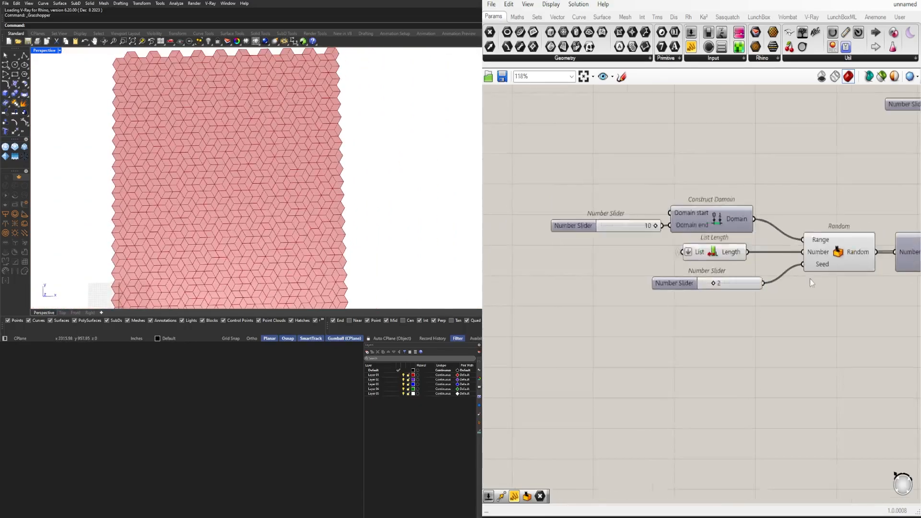
{"action": "scroll", "coordinate": [655, 312], "scroll_direction": "down", "scroll_amount": 1}
{"action": "scroll", "coordinate": [660, 292], "scroll_direction": "up", "scroll_amount": 4}
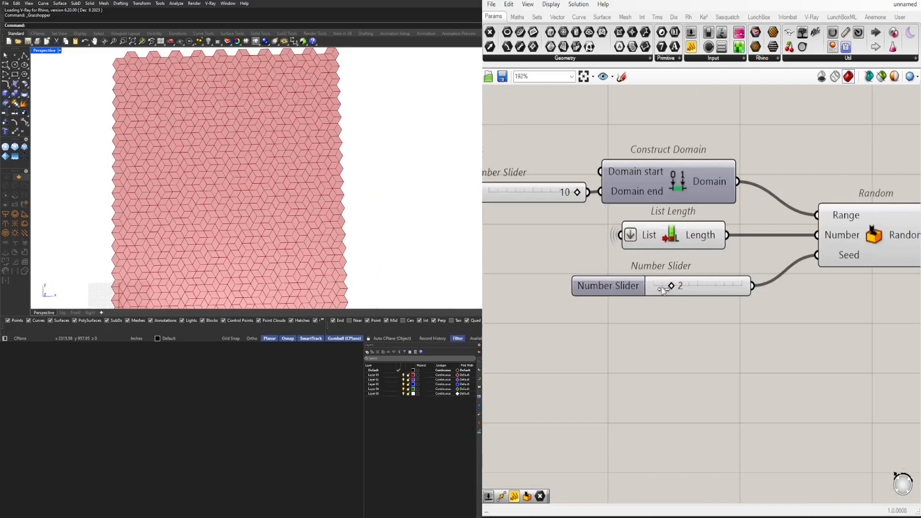
{"action": "left_click_drag", "start_coordinate": [662, 290], "coordinate": [644, 287]}
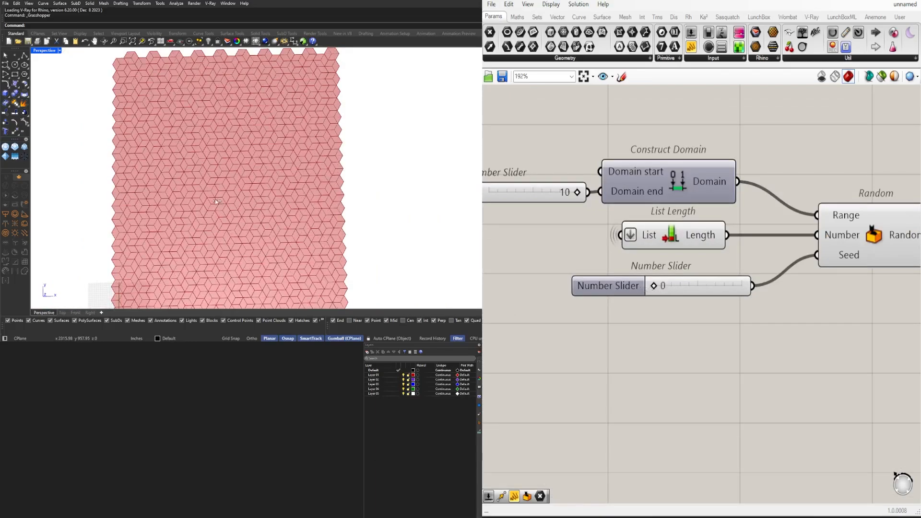
Inspect the reseeded pattern and shift the Division component slightly away from Multiplication
{"action": "scroll", "coordinate": [215, 202], "scroll_direction": "down", "scroll_amount": 2}
{"action": "scroll", "coordinate": [216, 201], "scroll_direction": "up", "scroll_amount": 4}
{"action": "scroll", "coordinate": [215, 227], "scroll_direction": "down", "scroll_amount": 4}
{"action": "scroll", "coordinate": [215, 129], "scroll_direction": "up", "scroll_amount": 3}
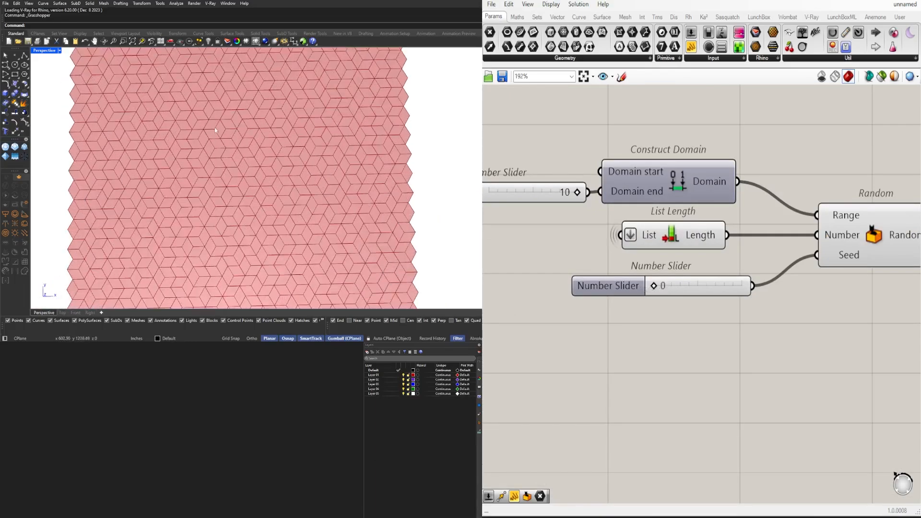
{"action": "scroll", "coordinate": [215, 130], "scroll_direction": "down", "scroll_amount": 3}
{"action": "scroll", "coordinate": [575, 268], "scroll_direction": "down", "scroll_amount": 5}
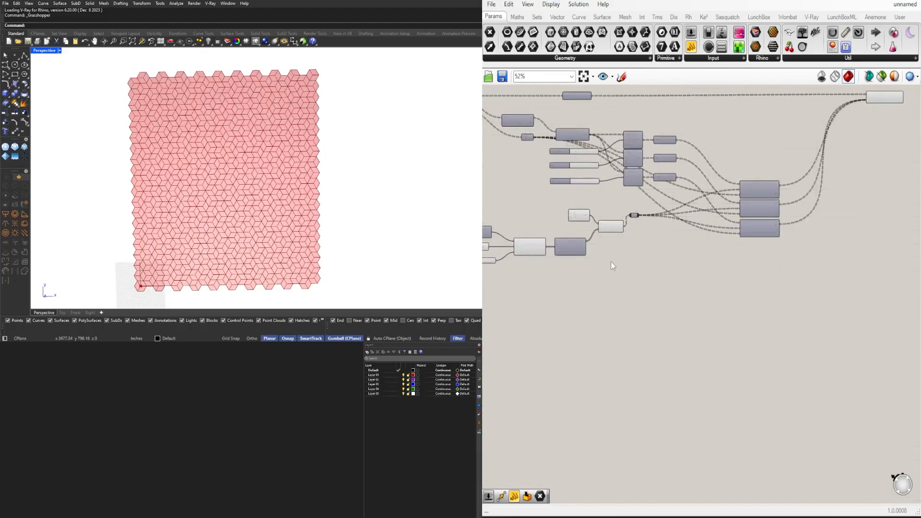
{"action": "scroll", "coordinate": [611, 266], "scroll_direction": "up", "scroll_amount": 6}
{"action": "left_click", "coordinate": [683, 263]}
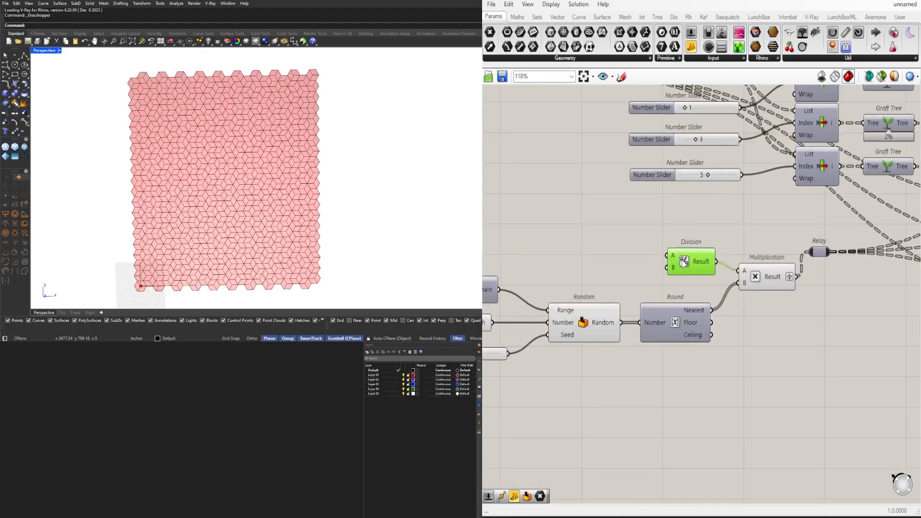
{"action": "left_click_drag", "start_coordinate": [683, 262], "coordinate": [669, 272]}
{"action": "left_click", "coordinate": [612, 378]}
{"action": "right_click_drag", "start_coordinate": [611, 378], "coordinate": [750, 336]}
{"action": "scroll", "coordinate": [750, 335], "scroll_direction": "down", "scroll_amount": 1}
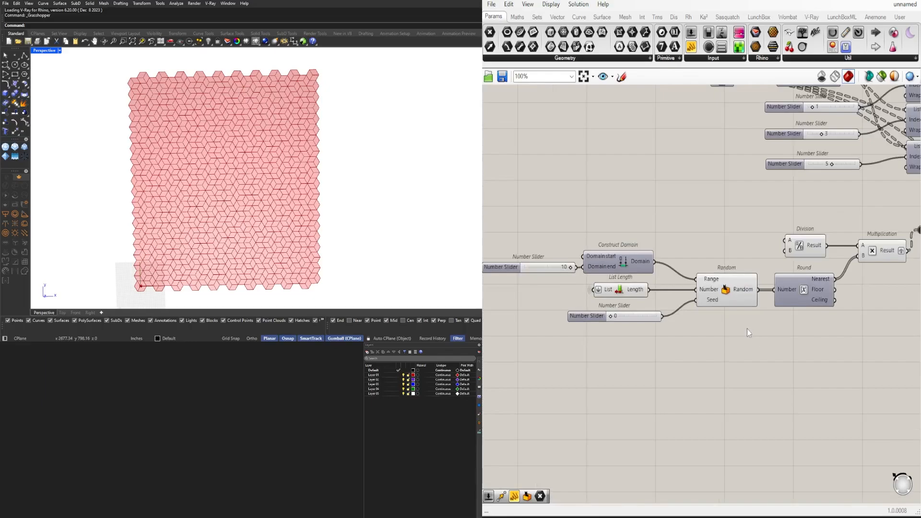
{"action": "scroll", "coordinate": [777, 331], "scroll_direction": "down", "scroll_amount": 4}
{"action": "right_click_drag", "start_coordinate": [801, 325], "coordinate": [729, 338]}
{"action": "scroll", "coordinate": [688, 355], "scroll_direction": "up", "scroll_amount": 4}
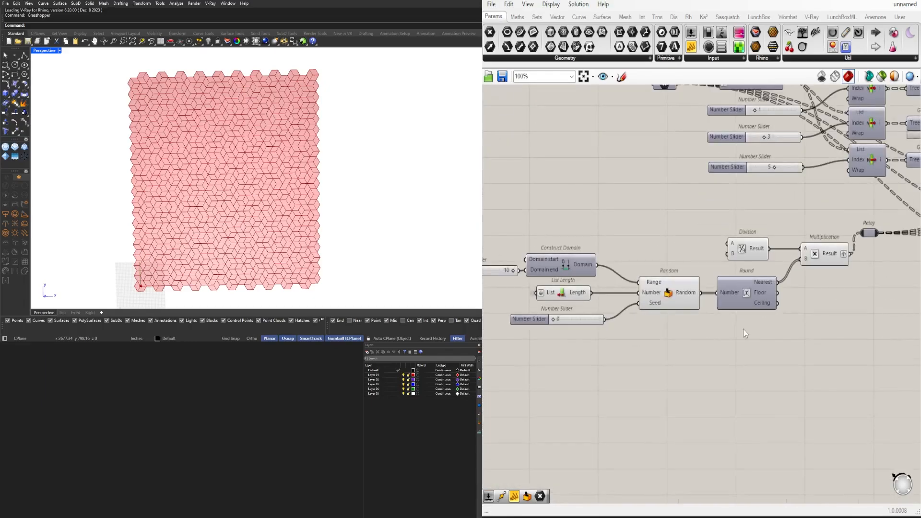
{"action": "scroll", "coordinate": [755, 328], "scroll_direction": "down", "scroll_amount": 4}
{"action": "right_click_drag", "start_coordinate": [813, 325], "coordinate": [796, 324]}
{"action": "scroll", "coordinate": [773, 142], "scroll_direction": "up", "scroll_amount": 4}
{"action": "left_click", "coordinate": [775, 222]}
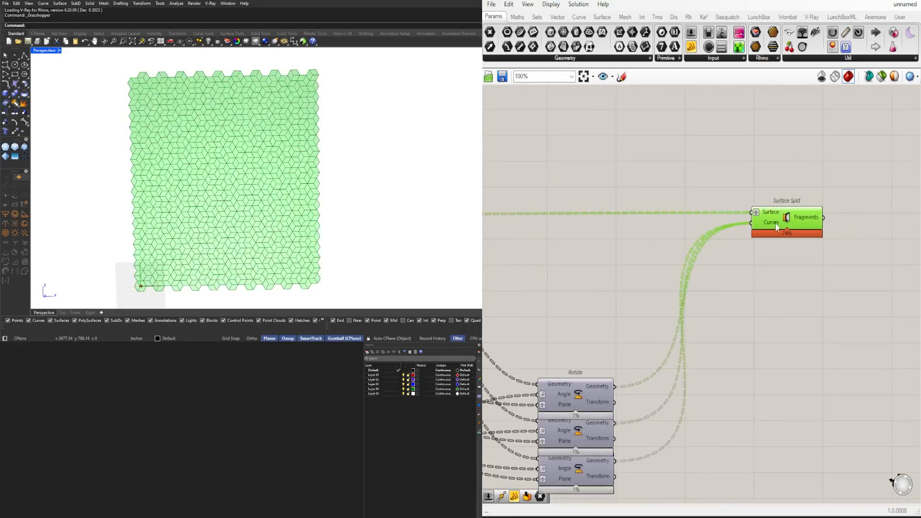
{"action": "right_click_drag", "start_coordinate": [775, 222], "coordinate": [659, 229]}
{"action": "double_click", "coordinate": [744, 223]}
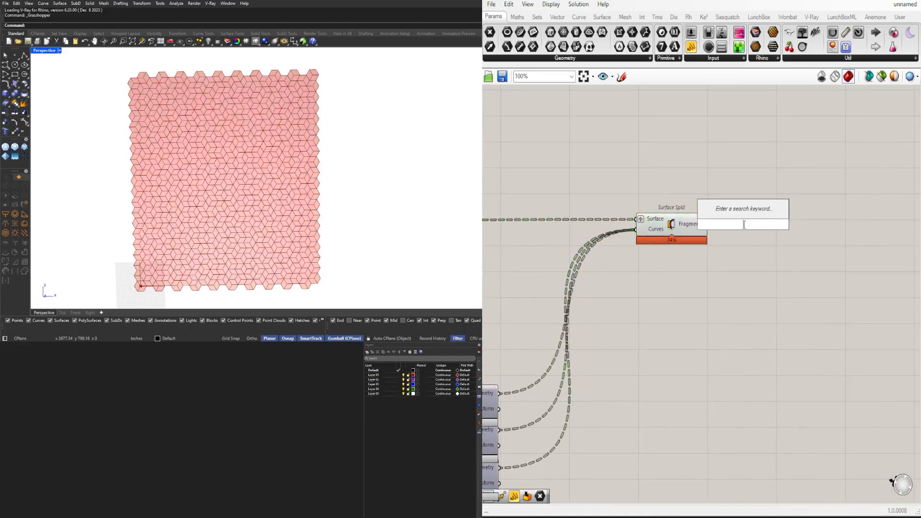
{"action": "left_click", "coordinate": [749, 308]}
Connect the Extent X slider to the Hexagonal grid's Extent Y input as well and delete the separate Extent Y slider
{"action": "right_click_drag", "start_coordinate": [551, 341], "coordinate": [870, 269]}
{"action": "right_click_drag", "start_coordinate": [705, 274], "coordinate": [879, 274]}
{"action": "scroll", "coordinate": [879, 275], "scroll_direction": "down", "scroll_amount": 3}
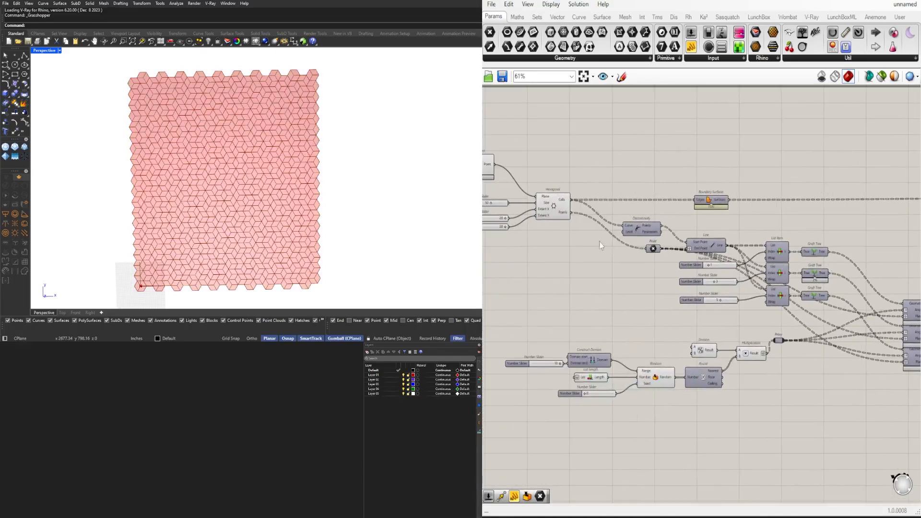
{"action": "scroll", "coordinate": [598, 203], "scroll_direction": "up", "scroll_amount": 4}
{"action": "right_click_drag", "start_coordinate": [598, 203], "coordinate": [768, 238]}
{"action": "scroll", "coordinate": [768, 237], "scroll_direction": "up", "scroll_amount": 3}
{"action": "left_click_drag", "start_coordinate": [755, 266], "coordinate": [762, 263]}
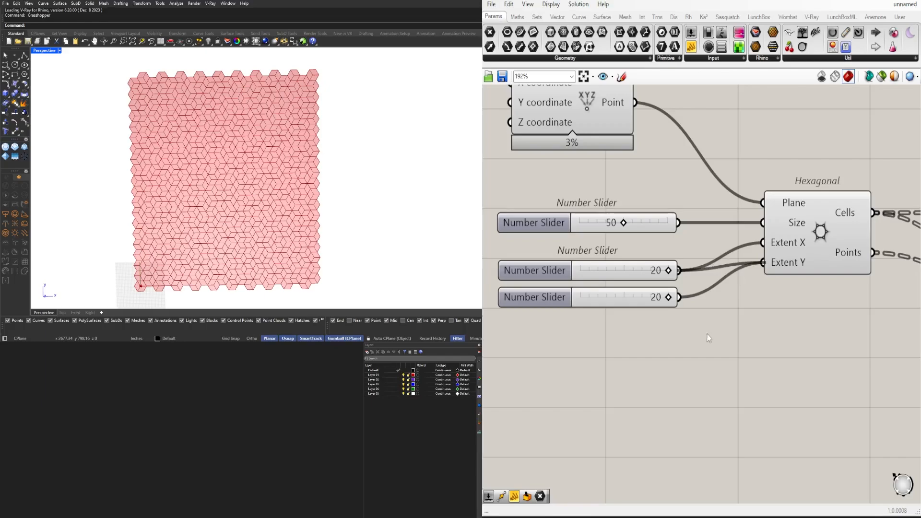
{"action": "left_click_drag", "start_coordinate": [711, 334], "coordinate": [533, 290]}
{"action": "key", "text": "Delete"}
Set the slider shared by the Hexagonal grid's Extent X and Extent Y inputs to 3
{"action": "scroll", "coordinate": [664, 273], "scroll_direction": "up", "scroll_amount": 3}
{"action": "scroll", "coordinate": [664, 274], "scroll_direction": "up", "scroll_amount": 1}
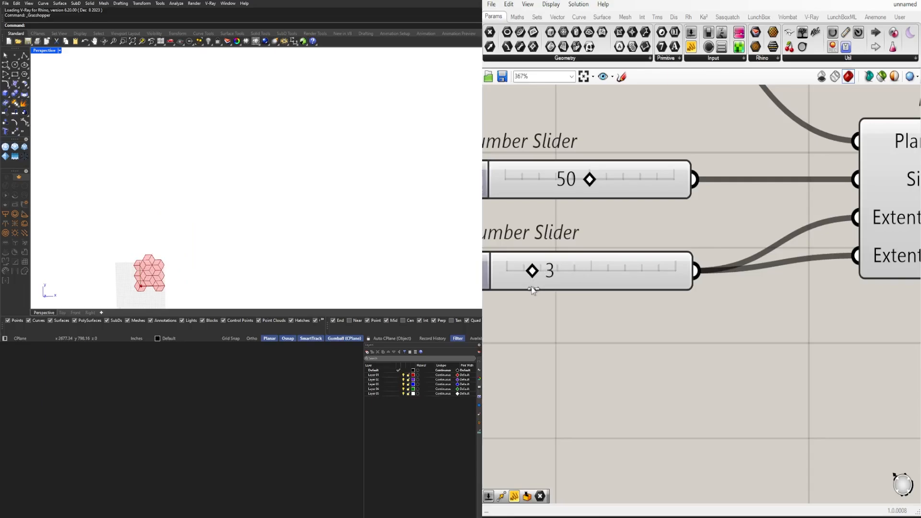
{"action": "scroll", "coordinate": [208, 167], "scroll_direction": "down", "scroll_amount": 4}
{"action": "scroll", "coordinate": [154, 192], "scroll_direction": "up", "scroll_amount": 18}
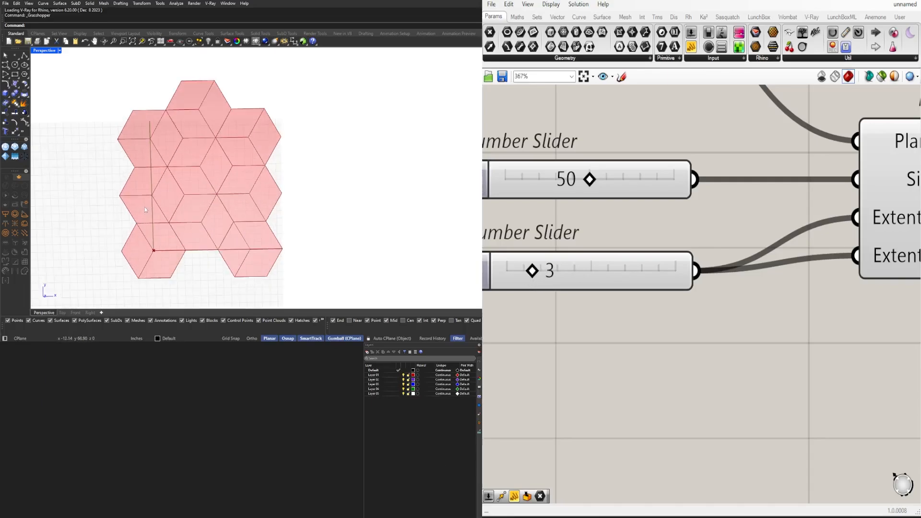
Raise the value of the slider feeding Random's Seed input
{"action": "scroll", "coordinate": [704, 226], "scroll_direction": "down", "scroll_amount": 10}
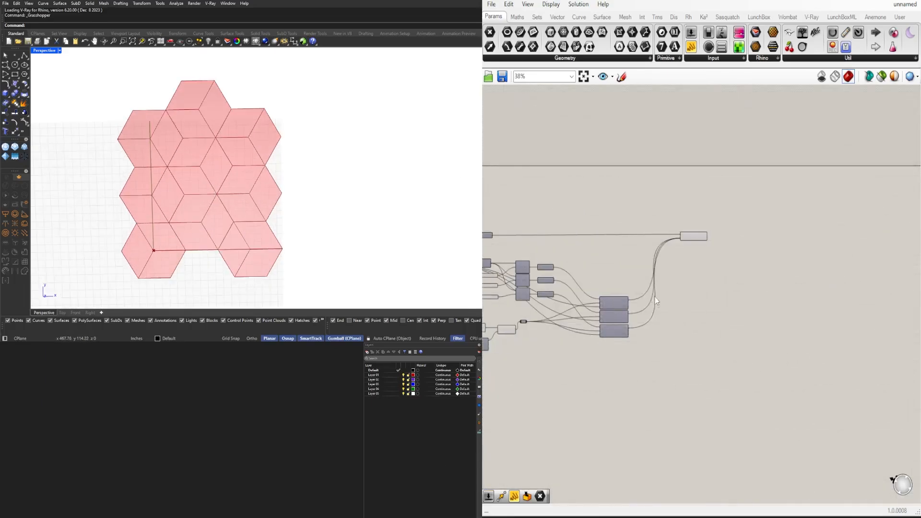
{"action": "scroll", "coordinate": [677, 338], "scroll_direction": "up", "scroll_amount": 7}
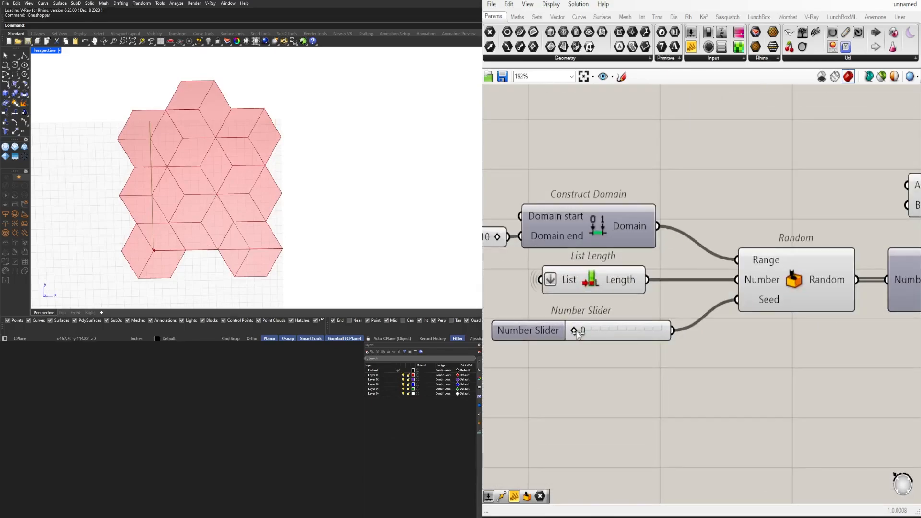
{"action": "left_click_drag", "start_coordinate": [578, 334], "coordinate": [619, 334]}
Set the slider shared by the Hexagonal grid's Extent X and Extent Y inputs to 4
{"action": "scroll", "coordinate": [619, 334], "scroll_direction": "down", "scroll_amount": 5}
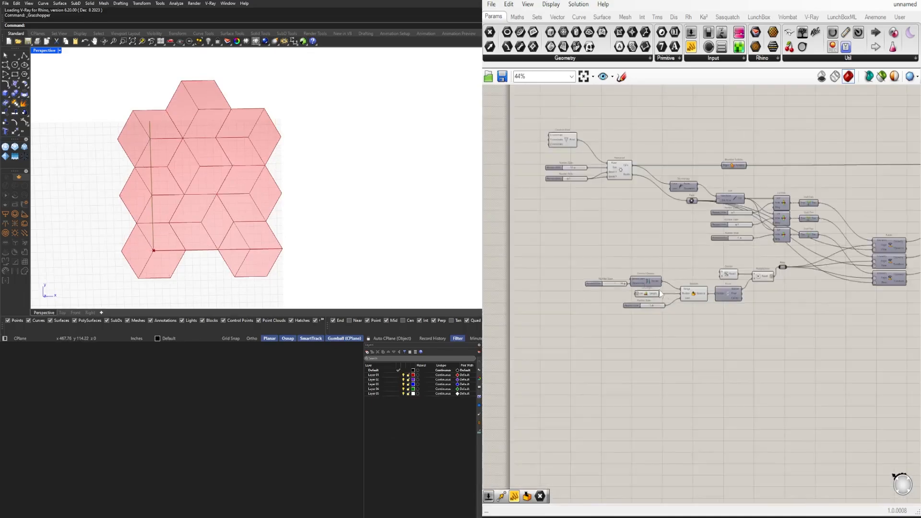
{"action": "scroll", "coordinate": [574, 302], "scroll_direction": "up", "scroll_amount": 6}
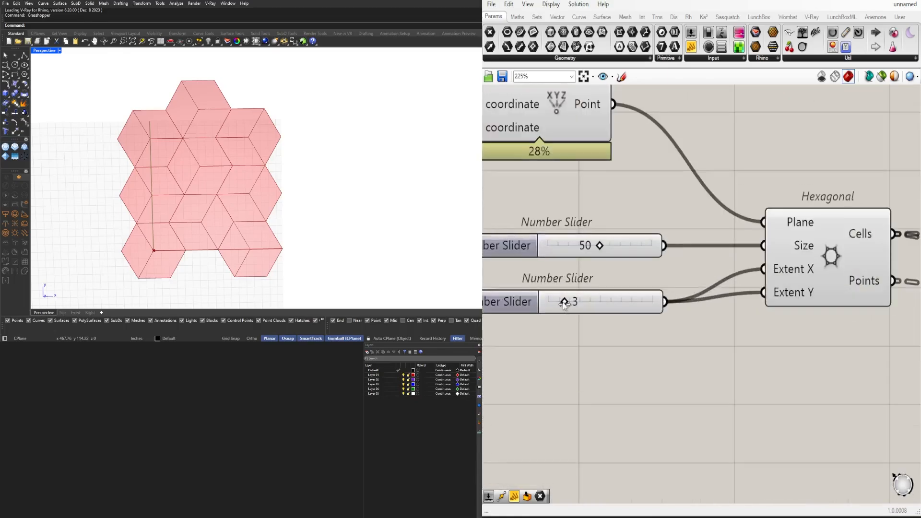
{"action": "left_click_drag", "start_coordinate": [564, 305], "coordinate": [571, 306]}
{"action": "scroll", "coordinate": [259, 230], "scroll_direction": "down", "scroll_amount": 4}
{"action": "scroll", "coordinate": [240, 182], "scroll_direction": "up", "scroll_amount": 2}
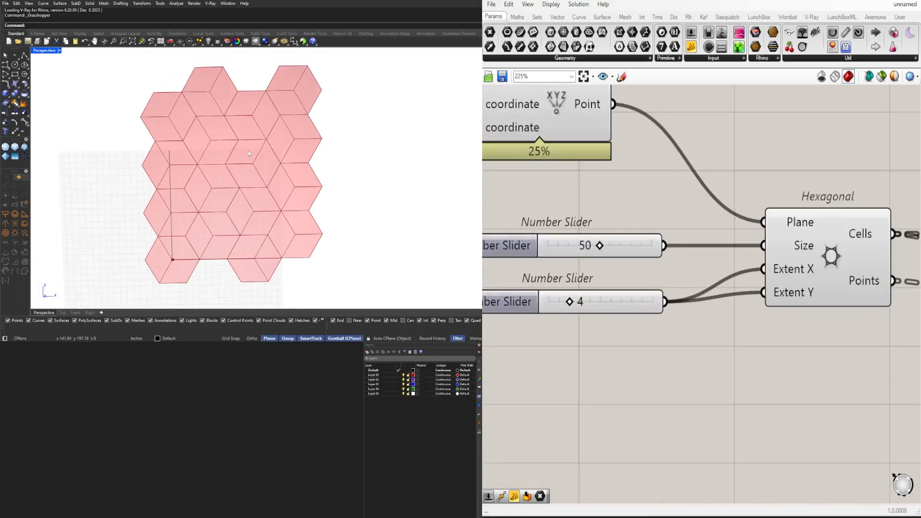
Set the wire display of Surface Split's Curves input to Hidden
{"action": "scroll", "coordinate": [603, 247], "scroll_direction": "down", "scroll_amount": 6}
{"action": "right_click_drag", "start_coordinate": [761, 291], "coordinate": [638, 280]}
{"action": "scroll", "coordinate": [595, 294], "scroll_direction": "down", "scroll_amount": 5}
{"action": "scroll", "coordinate": [760, 278], "scroll_direction": "up", "scroll_amount": 5}
{"action": "left_click", "coordinate": [566, 276]}
{"action": "scroll", "coordinate": [607, 276], "scroll_direction": "up", "scroll_amount": 4}
{"action": "right_click", "coordinate": [648, 259]}
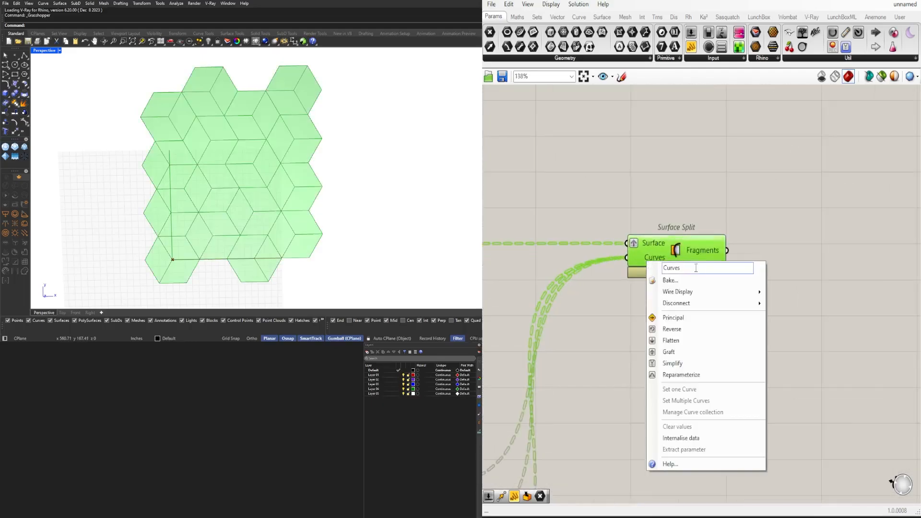
{"action": "mouse_move", "coordinate": [709, 291]}
{"action": "left_click", "coordinate": [781, 316]}
{"action": "left_click", "coordinate": [814, 282]}
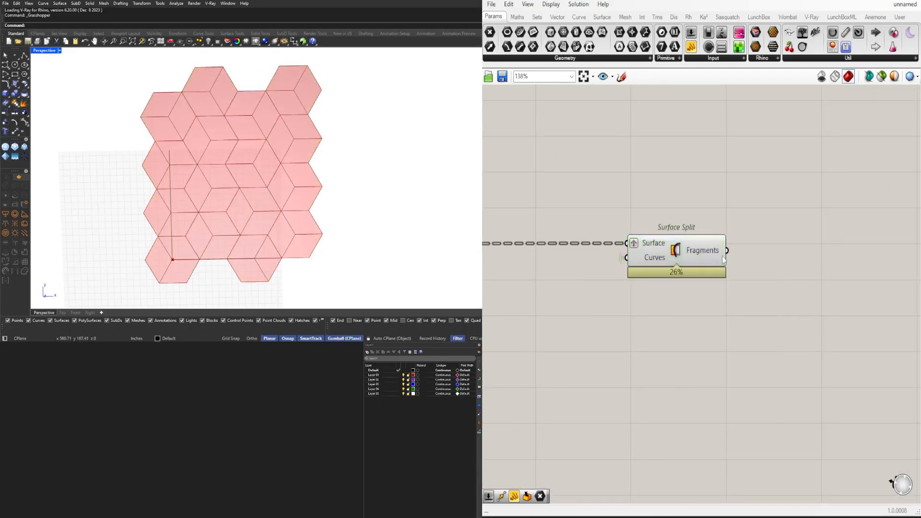
Add an Area component after Surface Split and connect Fragments to its Geometry input
{"action": "left_click", "coordinate": [673, 251]}
{"action": "left_click", "coordinate": [785, 252]}
{"action": "double_click", "coordinate": [786, 251]}
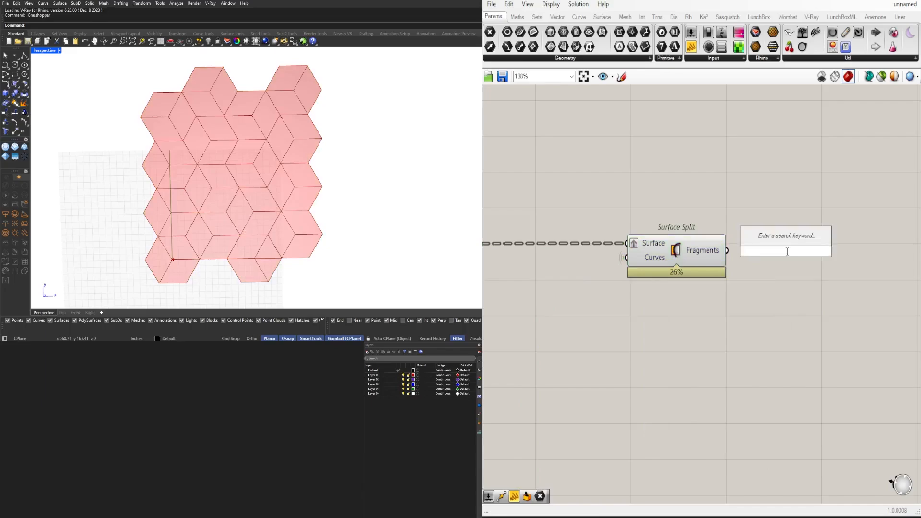
{"action": "type", "text": "area"}
{"action": "key", "text": "Return"}
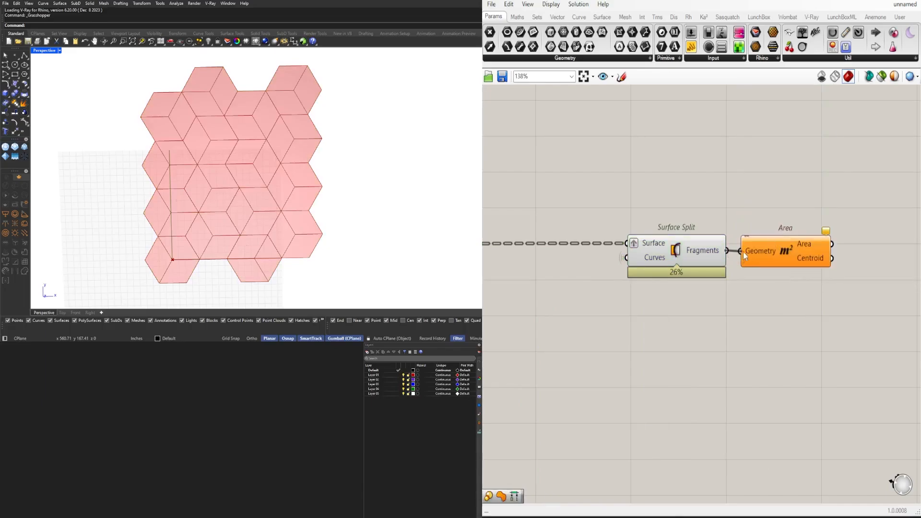
{"action": "left_click_drag", "start_coordinate": [744, 251], "coordinate": [744, 252]}
{"action": "left_click_drag", "start_coordinate": [764, 250], "coordinate": [776, 251]}
{"action": "right_click_drag", "start_coordinate": [824, 255], "coordinate": [685, 263]}
Add an Average component, connect Area's Centroid output to its Input, and flatten that input
{"action": "double_click", "coordinate": [773, 266]}
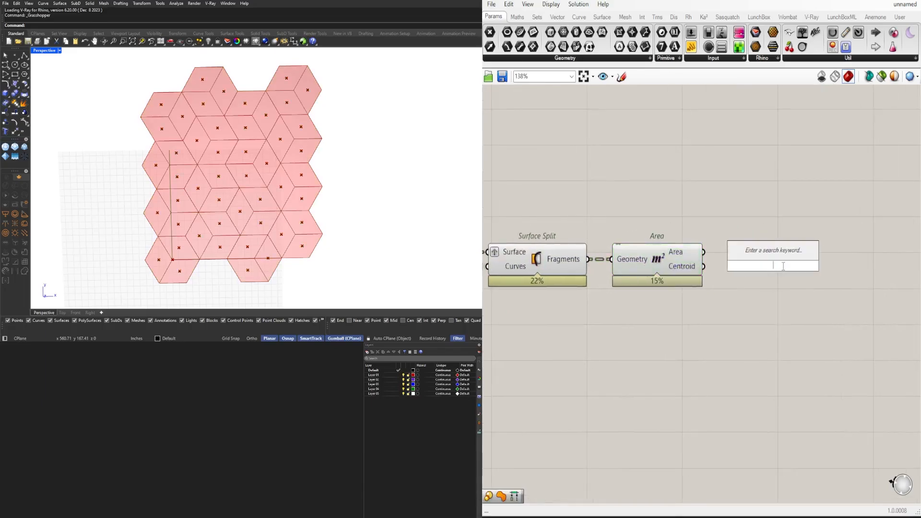
{"action": "type", "text": "average"}
{"action": "key", "text": "Return"}
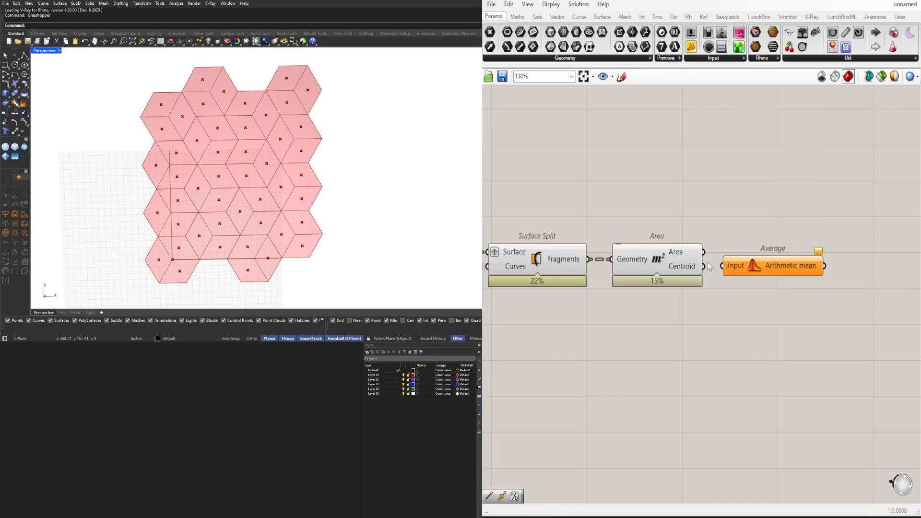
{"action": "left_click_drag", "start_coordinate": [709, 267], "coordinate": [723, 266]}
{"action": "right_click", "coordinate": [733, 266]}
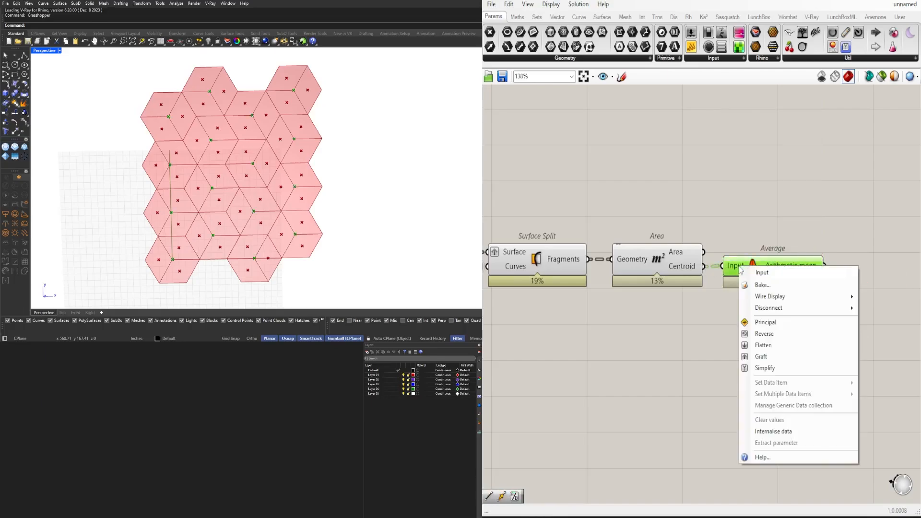
{"action": "left_click", "coordinate": [797, 345]}
Disable the preview of the Surface Split and Area components
{"action": "scroll", "coordinate": [657, 317], "scroll_direction": "down", "scroll_amount": 4}
{"action": "right_click_drag", "start_coordinate": [657, 317], "coordinate": [748, 307]}
{"action": "scroll", "coordinate": [778, 277], "scroll_direction": "up", "scroll_amount": 2}
{"action": "left_click_drag", "start_coordinate": [805, 281], "coordinate": [832, 280]}
{"action": "left_click", "coordinate": [743, 317]}
{"action": "left_click_drag", "start_coordinate": [746, 319], "coordinate": [662, 231]}
{"action": "middle_click", "coordinate": [661, 215]}
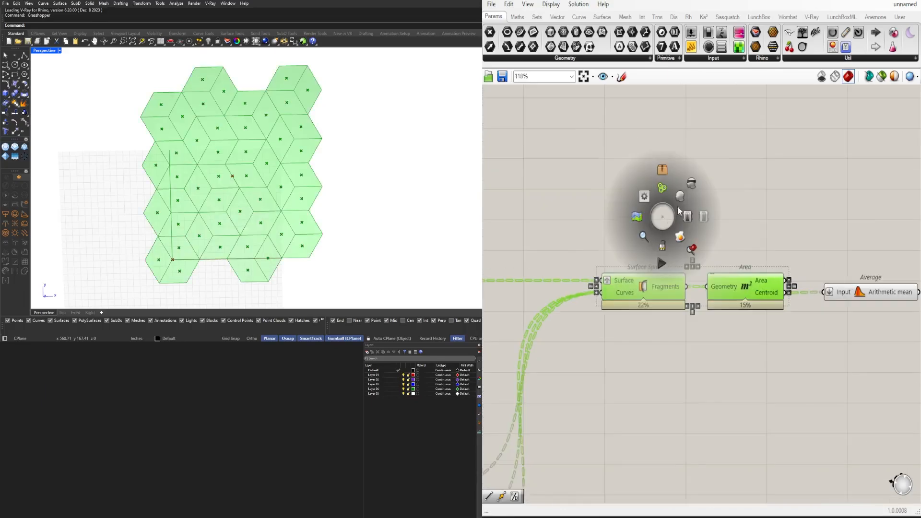
{"action": "left_click", "coordinate": [691, 194]}
{"action": "left_click", "coordinate": [712, 190]}
Move the Surface Split, Area and Average components together down next to the three Rotate components
{"action": "scroll", "coordinate": [770, 222], "scroll_direction": "down", "scroll_amount": 4}
{"action": "scroll", "coordinate": [738, 266], "scroll_direction": "down", "scroll_amount": 4}
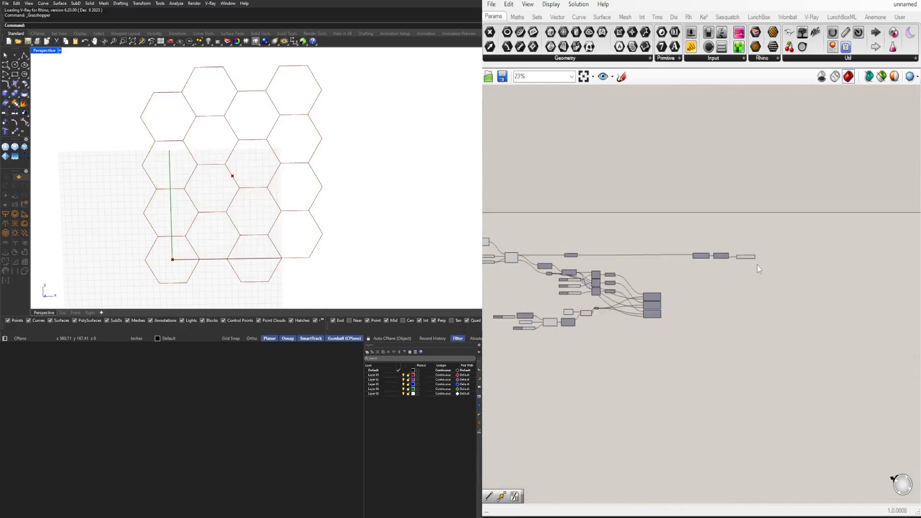
{"action": "scroll", "coordinate": [757, 265], "scroll_direction": "up", "scroll_amount": 5}
{"action": "left_click_drag", "start_coordinate": [779, 270], "coordinate": [620, 222]}
{"action": "left_click_drag", "start_coordinate": [632, 246], "coordinate": [582, 359]}
{"action": "left_click", "coordinate": [580, 325]}
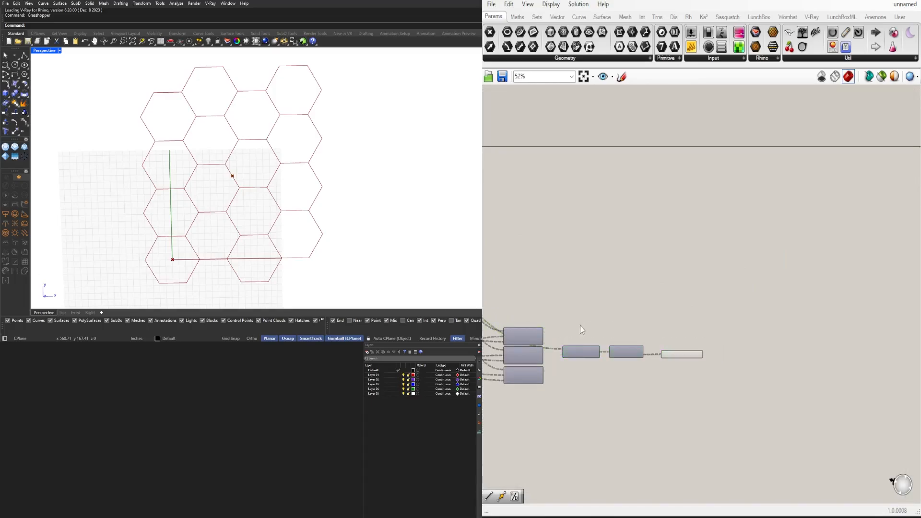
Set the wire display of Surface Split's Surface input to Hidden
{"action": "scroll", "coordinate": [746, 385], "scroll_direction": "up", "scroll_amount": 3}
{"action": "right_click", "coordinate": [535, 335]}
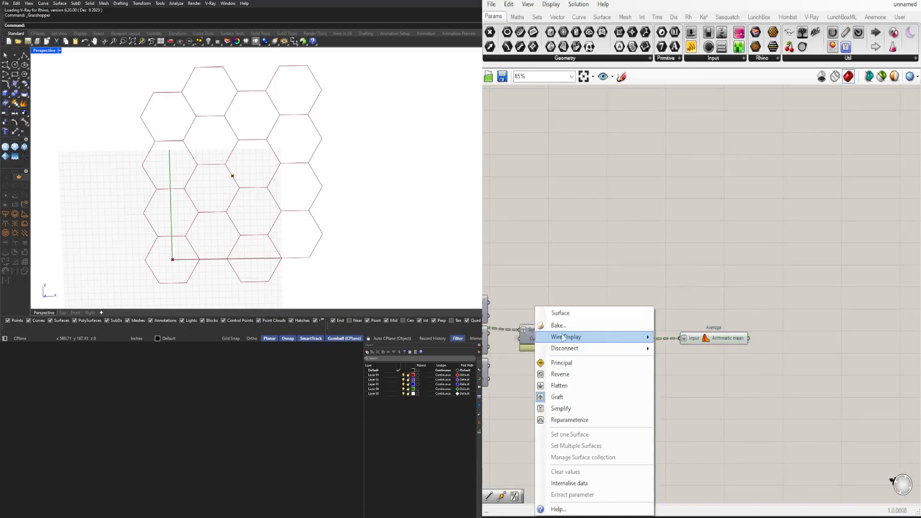
{"action": "mouse_move", "coordinate": [624, 336]}
{"action": "left_click", "coordinate": [686, 360]}
Move the Relay slightly further away from the Multiplication component, towards the Rotate components
{"action": "scroll", "coordinate": [712, 336], "scroll_direction": "down", "scroll_amount": 6}
{"action": "right_click_drag", "start_coordinate": [664, 354], "coordinate": [739, 337]}
{"action": "right_click_drag", "start_coordinate": [549, 289], "coordinate": [710, 300]}
{"action": "scroll", "coordinate": [743, 355], "scroll_direction": "up", "scroll_amount": 4}
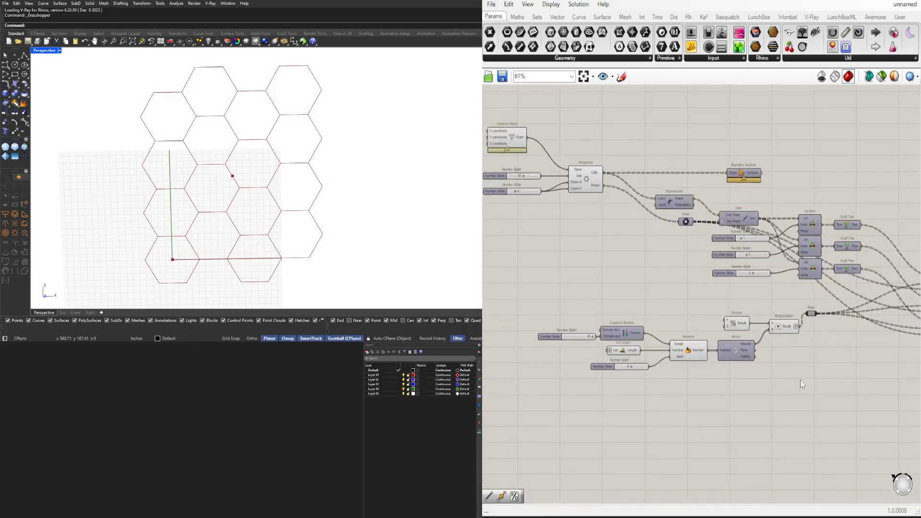
{"action": "left_click_drag", "start_coordinate": [802, 379], "coordinate": [560, 315]}
{"action": "scroll", "coordinate": [786, 327], "scroll_direction": "up", "scroll_amount": 5}
{"action": "left_click_drag", "start_coordinate": [808, 320], "coordinate": [820, 306]}
{"action": "left_click", "coordinate": [863, 388]}
{"action": "right_click_drag", "start_coordinate": [864, 388], "coordinate": [632, 383]}
{"action": "scroll", "coordinate": [638, 380], "scroll_direction": "down", "scroll_amount": 5}
{"action": "scroll", "coordinate": [754, 353], "scroll_direction": "up", "scroll_amount": 2}
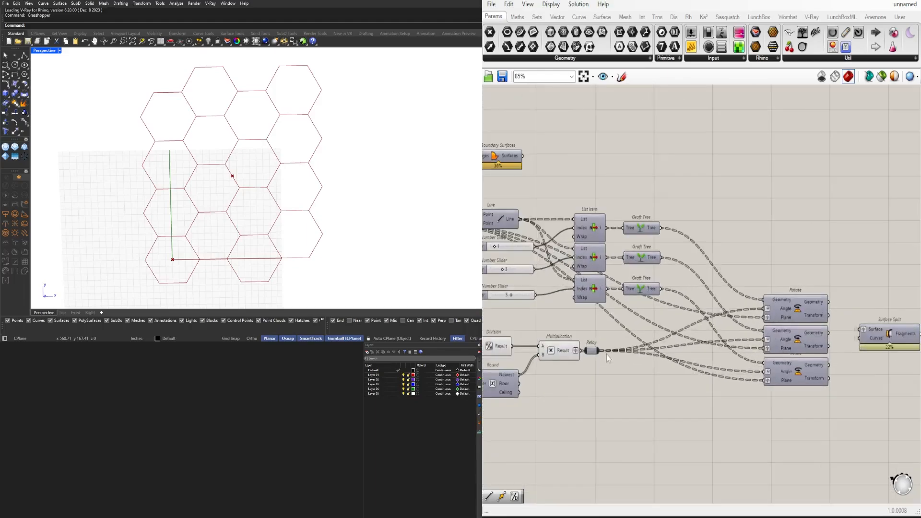
{"action": "left_click", "coordinate": [594, 354]}
{"action": "double_click", "coordinate": [615, 376]}
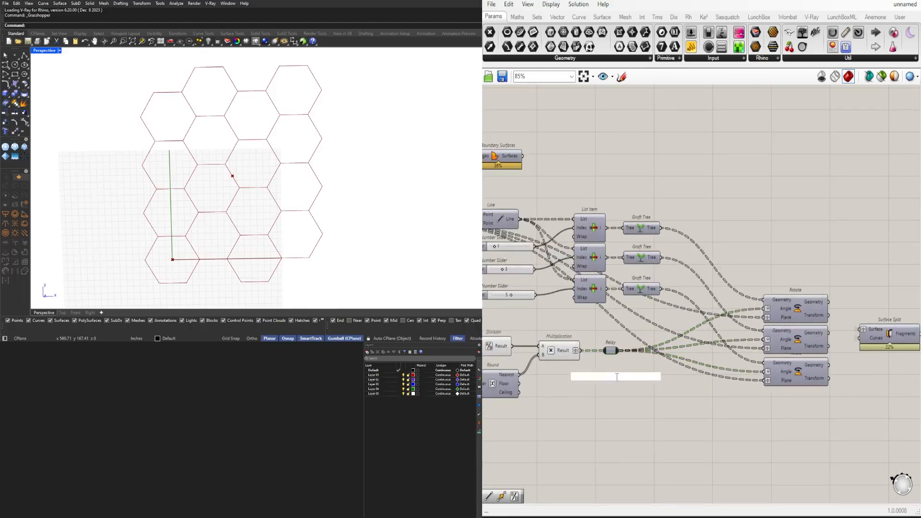
{"action": "type", "text": "ANGL"}
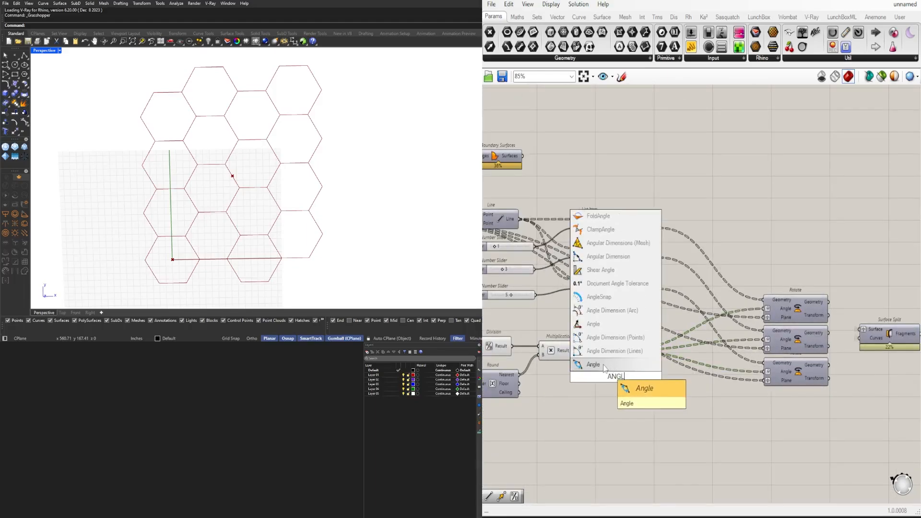
{"action": "key", "text": "Escape"}
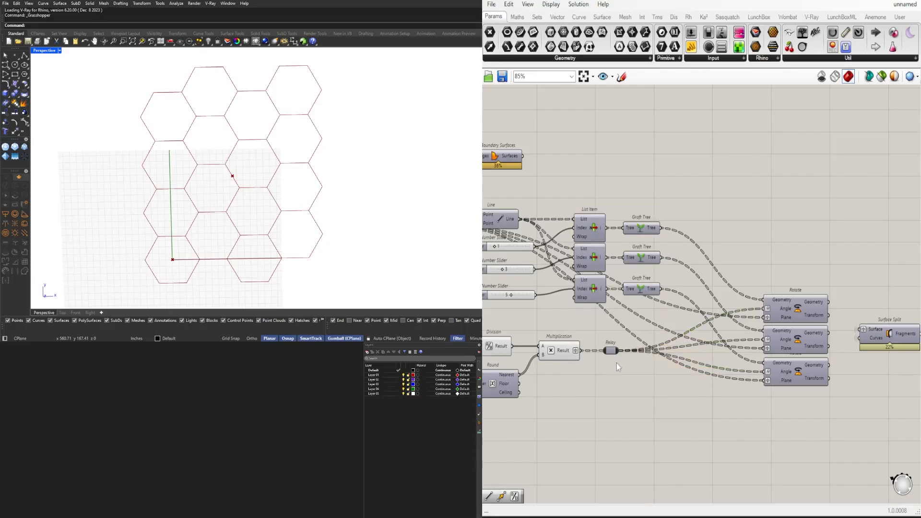
Set the wire display of the lowest Rotate component's Plane and Angle inputs to Hidden
{"action": "right_click_drag", "start_coordinate": [650, 335], "coordinate": [754, 339]}
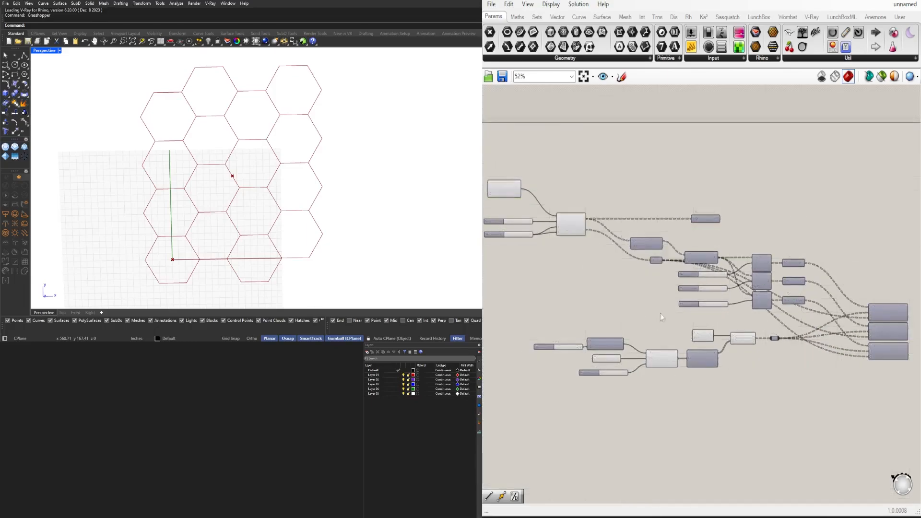
{"action": "scroll", "coordinate": [647, 274], "scroll_direction": "up", "scroll_amount": 2}
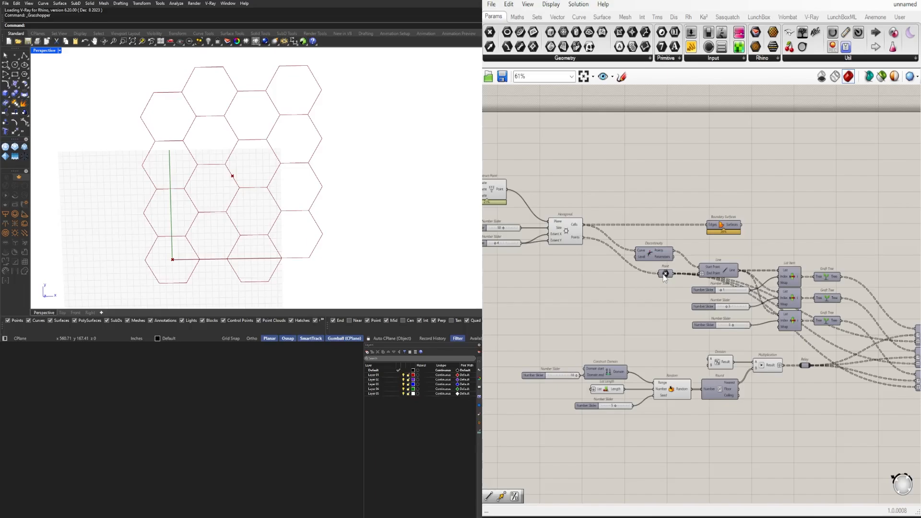
{"action": "left_click_drag", "start_coordinate": [664, 275], "coordinate": [661, 277]}
{"action": "right_click_drag", "start_coordinate": [908, 386], "coordinate": [683, 355]}
{"action": "scroll", "coordinate": [686, 356], "scroll_direction": "up", "scroll_amount": 5}
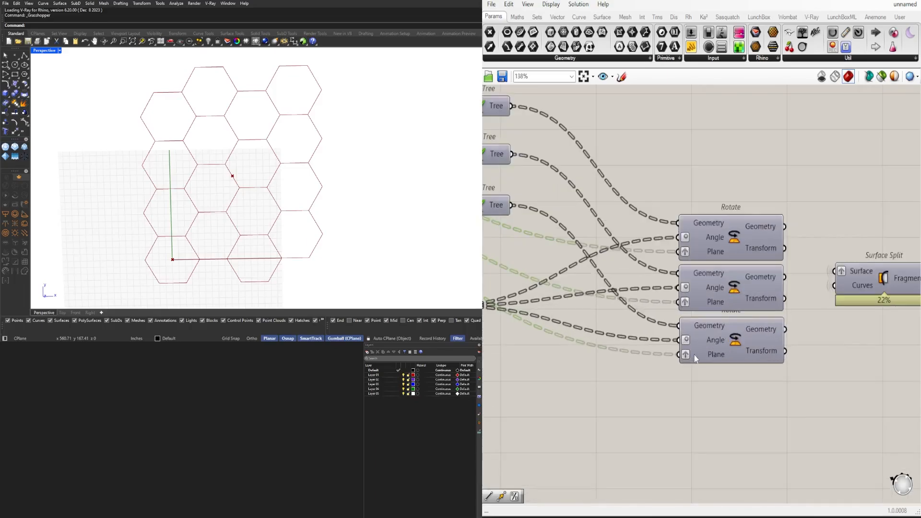
{"action": "right_click", "coordinate": [700, 355]}
{"action": "mouse_move", "coordinate": [795, 351]}
{"action": "left_click", "coordinate": [852, 376]}
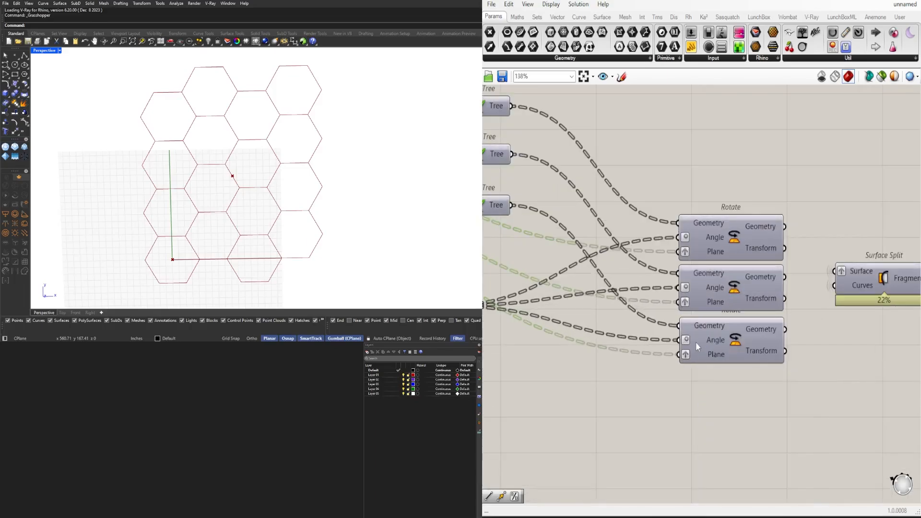
{"action": "right_click", "coordinate": [696, 341]}
{"action": "mouse_move", "coordinate": [764, 325]}
{"action": "left_click", "coordinate": [844, 351]}
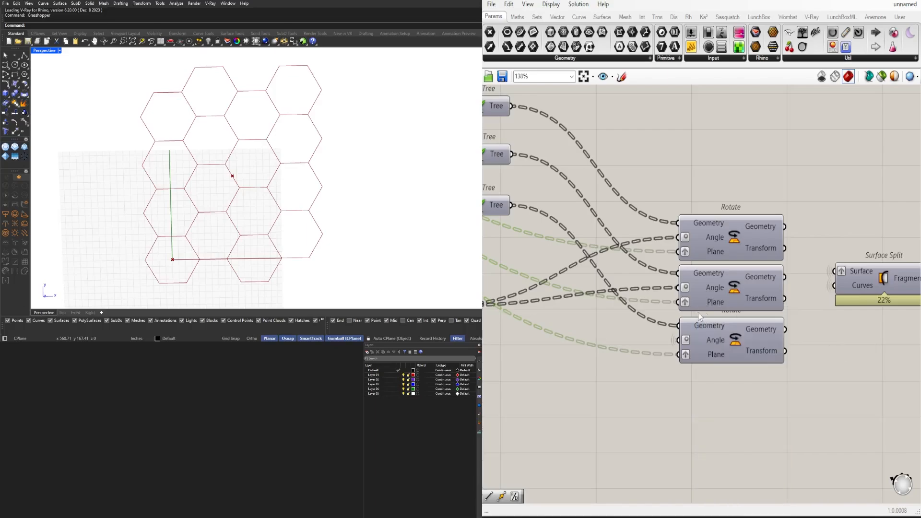
{"action": "right_click", "coordinate": [699, 327]}
{"action": "left_click", "coordinate": [722, 335]}
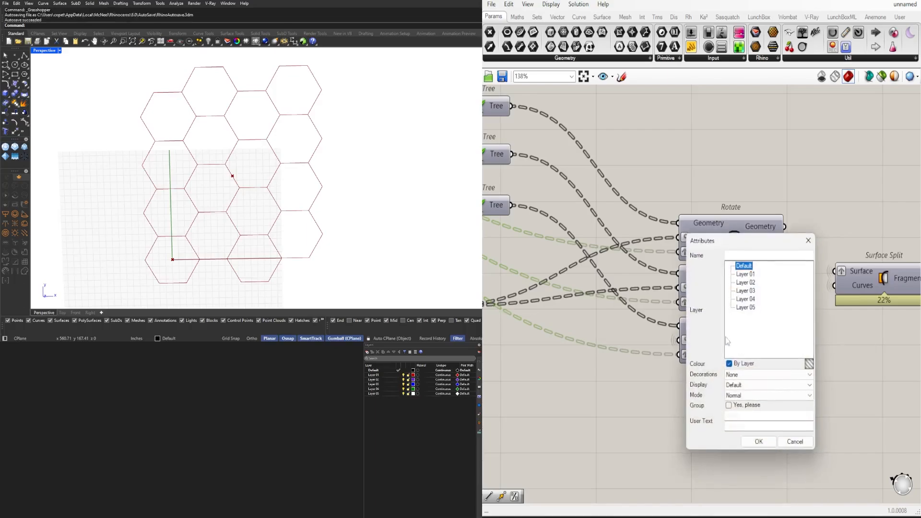
{"action": "left_click", "coordinate": [793, 442]}
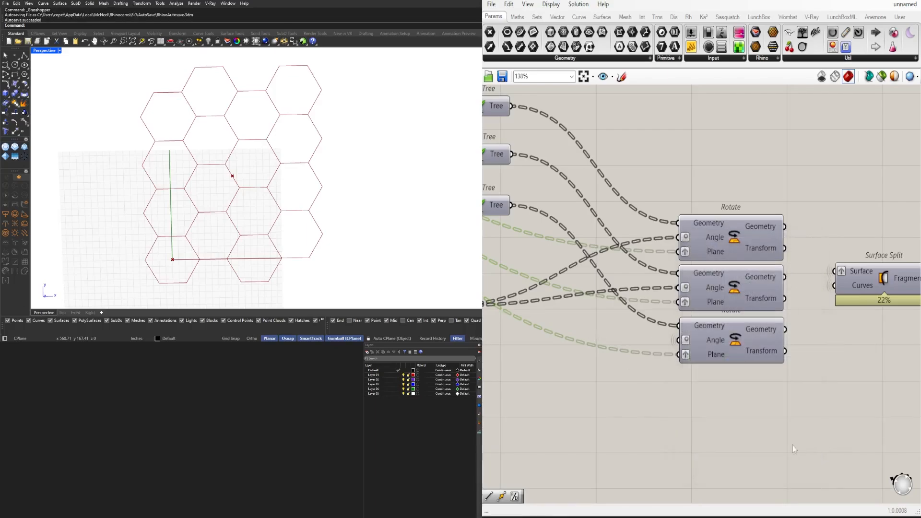
Hide the wires into the lowest Rotate's Geometry input and the middle Rotate's Plane, Angle and Geometry inputs
{"action": "right_click", "coordinate": [702, 326]}
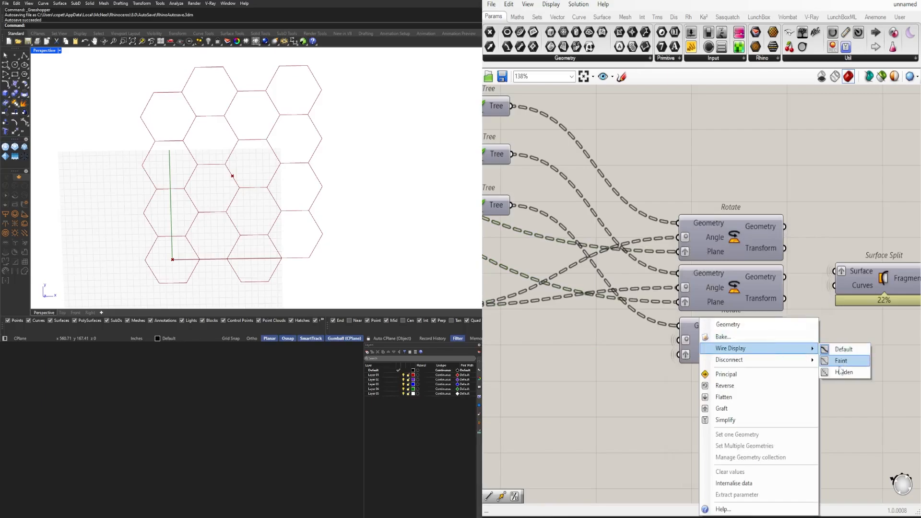
{"action": "left_click", "coordinate": [839, 371]}
{"action": "right_click", "coordinate": [711, 310]}
{"action": "mouse_move", "coordinate": [748, 338]}
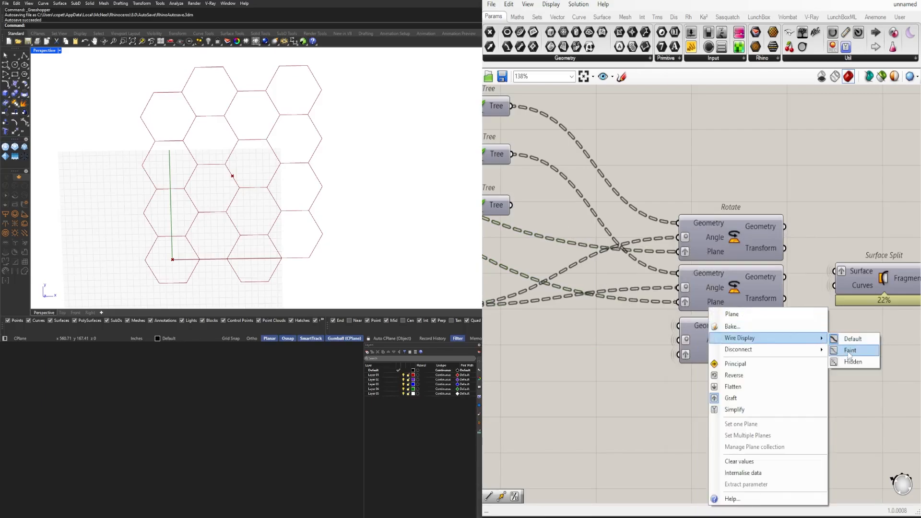
{"action": "left_click", "coordinate": [848, 364]}
{"action": "right_click", "coordinate": [696, 286]}
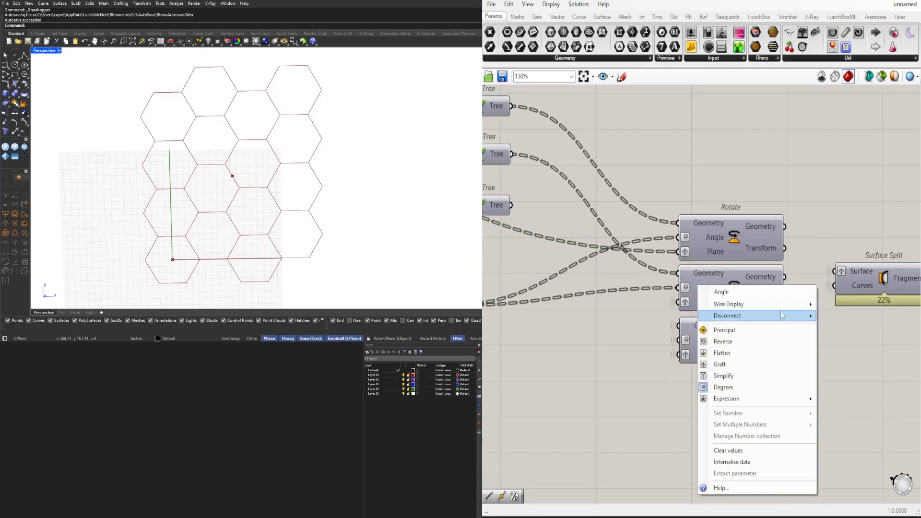
{"action": "mouse_move", "coordinate": [767, 304]}
{"action": "left_click", "coordinate": [845, 332]}
{"action": "right_click", "coordinate": [695, 276]}
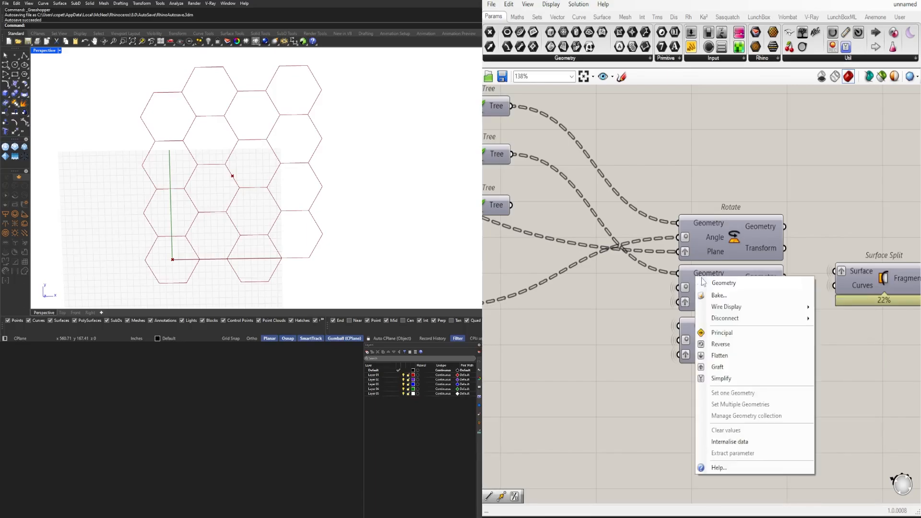
{"action": "left_click", "coordinate": [833, 331]}
Set the wire display of the uppermost Rotate component's Plane, Angle and Geometry inputs to Hidden
{"action": "right_click", "coordinate": [702, 254]}
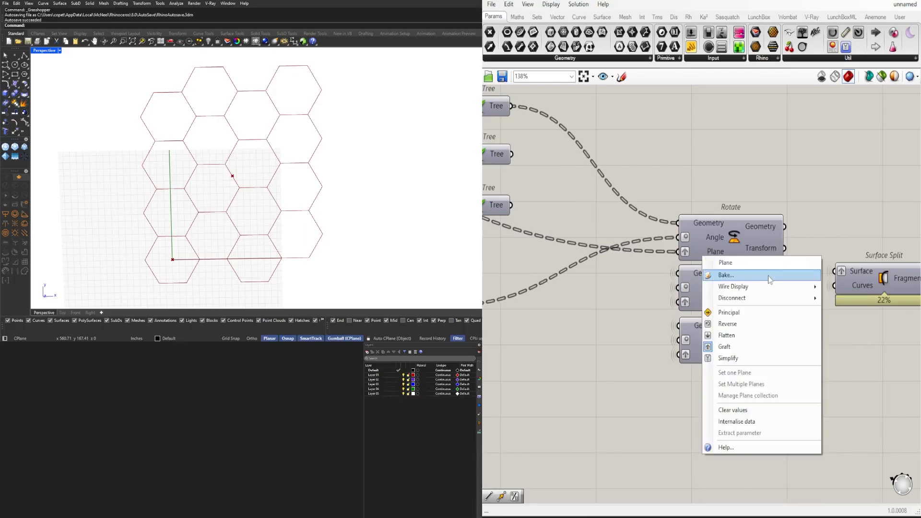
{"action": "mouse_move", "coordinate": [767, 286]}
{"action": "left_click", "coordinate": [833, 315]}
{"action": "right_click", "coordinate": [701, 237]}
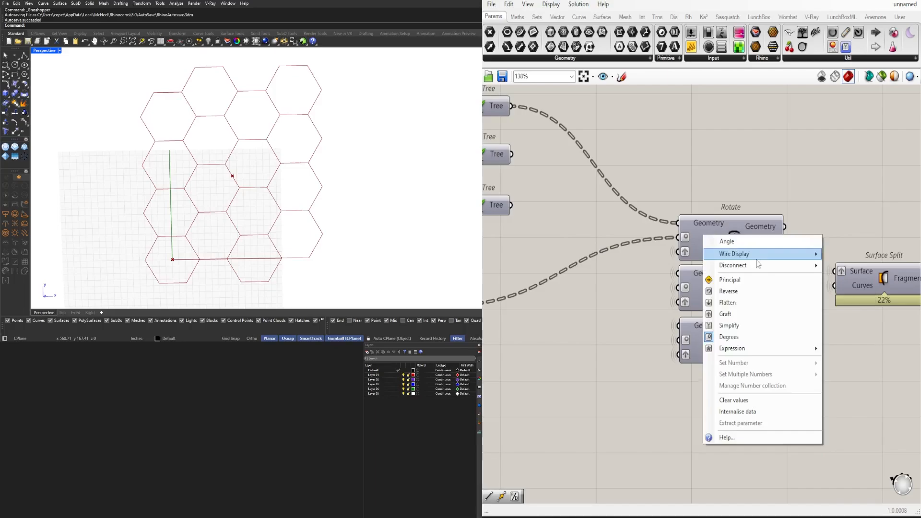
{"action": "mouse_move", "coordinate": [767, 254]}
{"action": "left_click", "coordinate": [840, 279]}
{"action": "right_click", "coordinate": [690, 221]}
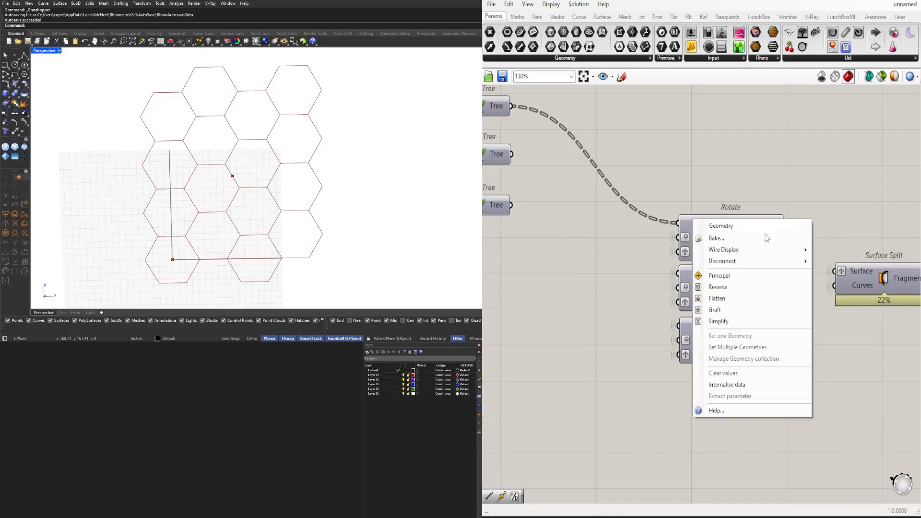
{"action": "left_click", "coordinate": [828, 273]}
Select the Surface Split, Area and Average components to inspect their connections
{"action": "scroll", "coordinate": [810, 208], "scroll_direction": "down", "scroll_amount": 5}
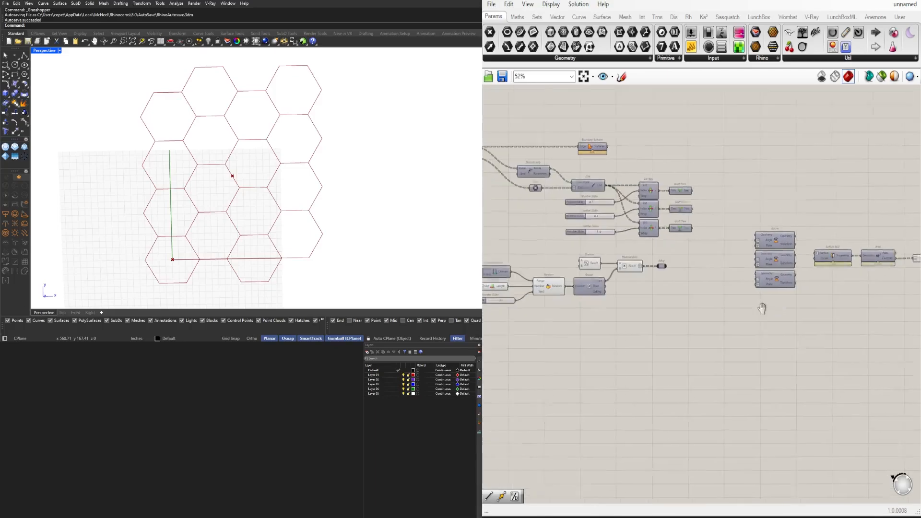
{"action": "left_click_drag", "start_coordinate": [880, 301], "coordinate": [757, 265]}
{"action": "scroll", "coordinate": [730, 275], "scroll_direction": "up", "scroll_amount": 3}
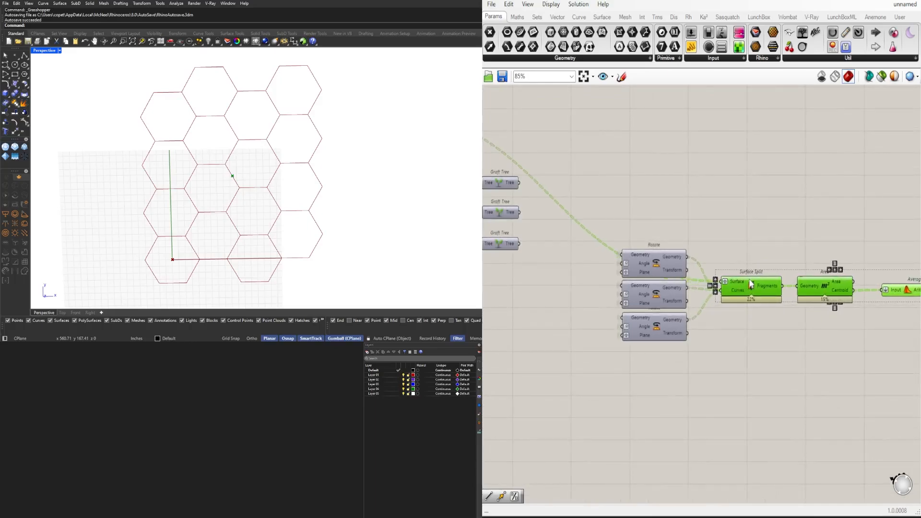
{"action": "left_click", "coordinate": [880, 275]}
{"action": "right_click_drag", "start_coordinate": [880, 274], "coordinate": [722, 275]}
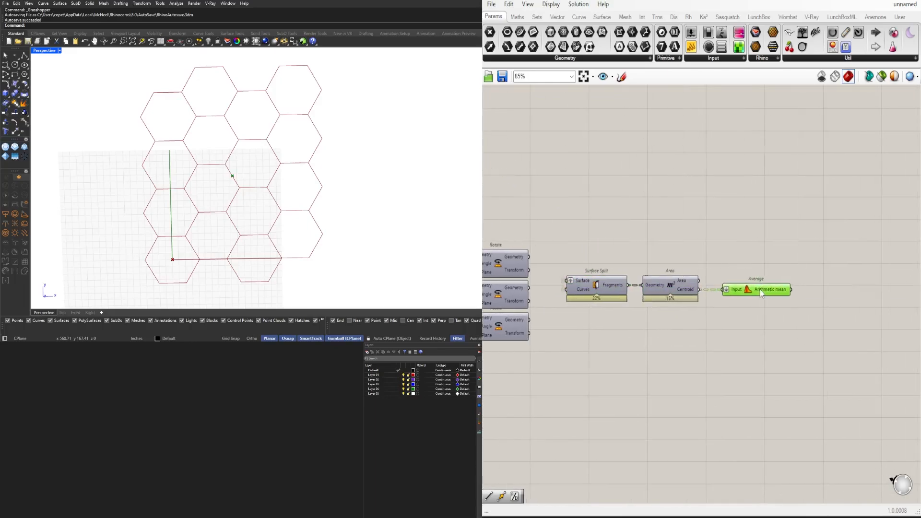
{"action": "scroll", "coordinate": [756, 282], "scroll_direction": "down", "scroll_amount": 3}
{"action": "right_click_drag", "start_coordinate": [620, 317], "coordinate": [700, 332]}
{"action": "left_click", "coordinate": [700, 331]}
{"action": "scroll", "coordinate": [701, 330], "scroll_direction": "up", "scroll_amount": 2}
{"action": "scroll", "coordinate": [739, 343], "scroll_direction": "down", "scroll_amount": 1}
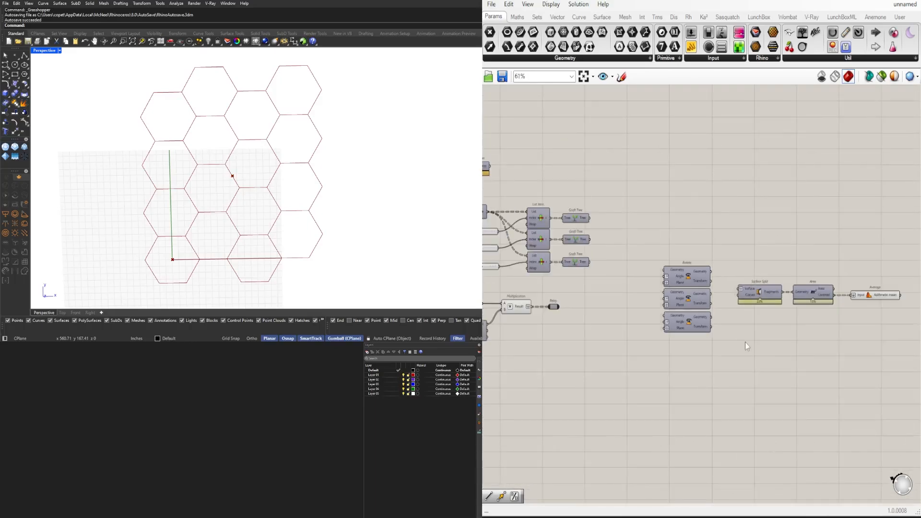
Disable the preview of the Average component
{"action": "right_click_drag", "start_coordinate": [794, 327], "coordinate": [738, 327]}
{"action": "left_click_drag", "start_coordinate": [845, 320], "coordinate": [818, 274]}
{"action": "middle_click", "coordinate": [820, 272]}
{"action": "left_click", "coordinate": [848, 240]}
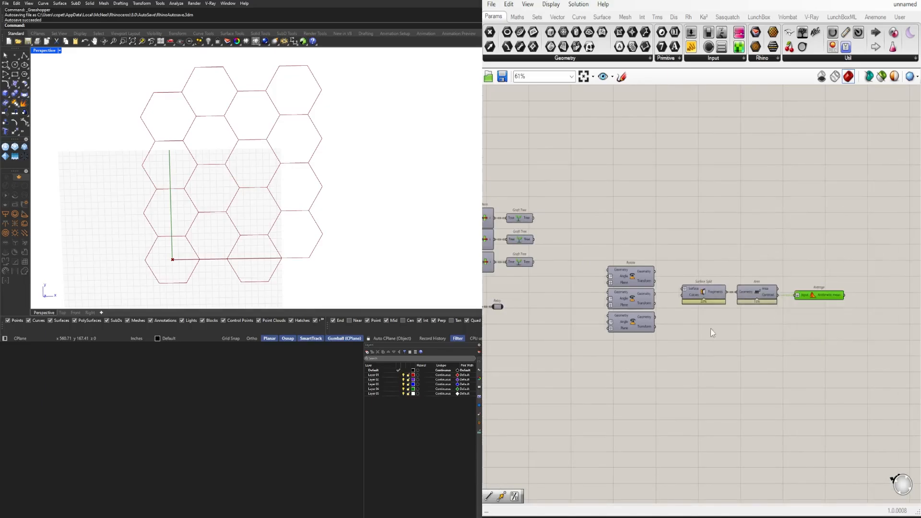
{"action": "scroll", "coordinate": [710, 330], "scroll_direction": "down", "scroll_amount": 4}
{"action": "right_click_drag", "start_coordinate": [535, 354], "coordinate": [710, 330]}
{"action": "scroll", "coordinate": [645, 246], "scroll_direction": "up", "scroll_amount": 5}
{"action": "right_click_drag", "start_coordinate": [708, 258], "coordinate": [603, 269]}
{"action": "left_click_drag", "start_coordinate": [604, 269], "coordinate": [566, 173]}
{"action": "middle_click", "coordinate": [566, 171]}
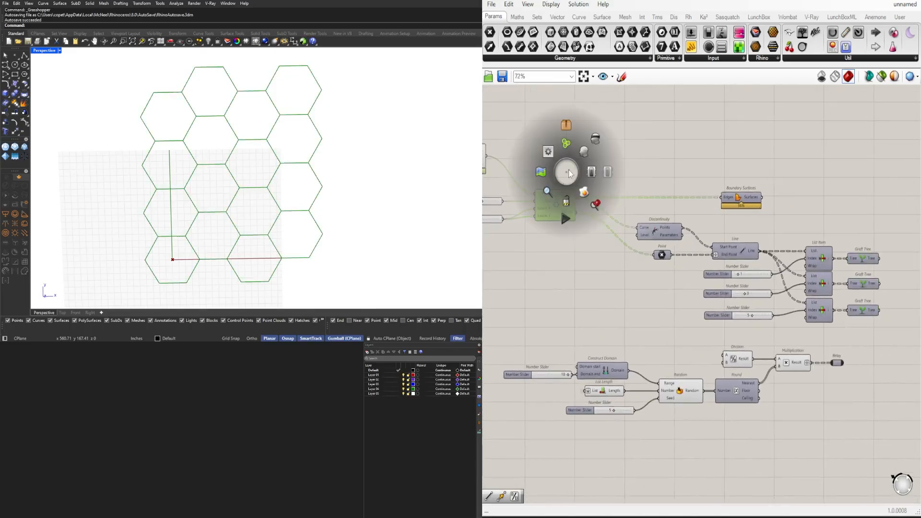
{"action": "right_click_drag", "start_coordinate": [834, 202], "coordinate": [596, 212]}
Enable the preview of the Surface Split component
{"action": "right_click_drag", "start_coordinate": [848, 425], "coordinate": [764, 409]}
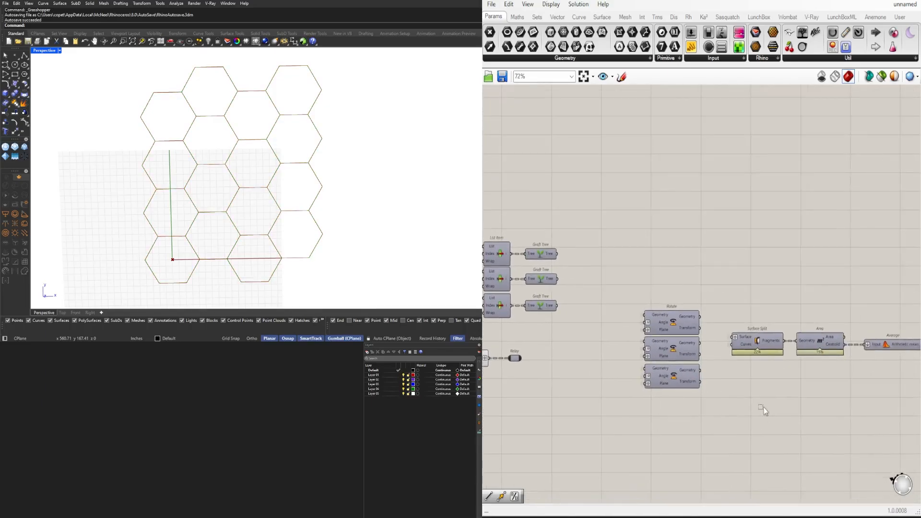
{"action": "left_click_drag", "start_coordinate": [764, 408], "coordinate": [754, 298]}
{"action": "middle_click", "coordinate": [755, 294]}
{"action": "left_click", "coordinate": [774, 265]}
{"action": "left_click", "coordinate": [772, 261]}
Disable the preview of the Hexagonal grid component
{"action": "scroll", "coordinate": [671, 278], "scroll_direction": "down", "scroll_amount": 4}
{"action": "right_click_drag", "start_coordinate": [621, 281], "coordinate": [808, 288]}
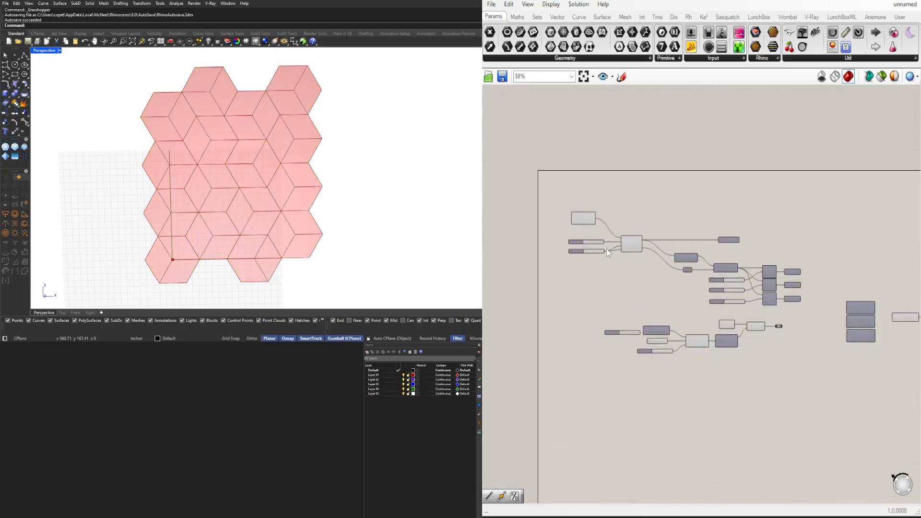
{"action": "scroll", "coordinate": [606, 249], "scroll_direction": "up", "scroll_amount": 4}
{"action": "left_click", "coordinate": [653, 238]}
{"action": "middle_click", "coordinate": [687, 191]}
{"action": "left_click", "coordinate": [713, 157]}
Move Construct Point, its two neighbouring sliders and Hexagonal together closer to Discontinuity, and lower Boundary Surfaces to just above Discontinuity
{"action": "left_click_drag", "start_coordinate": [670, 328], "coordinate": [524, 157]}
{"action": "left_click_drag", "start_coordinate": [664, 236], "coordinate": [687, 234]}
{"action": "left_click_drag", "start_coordinate": [838, 234], "coordinate": [769, 234]}
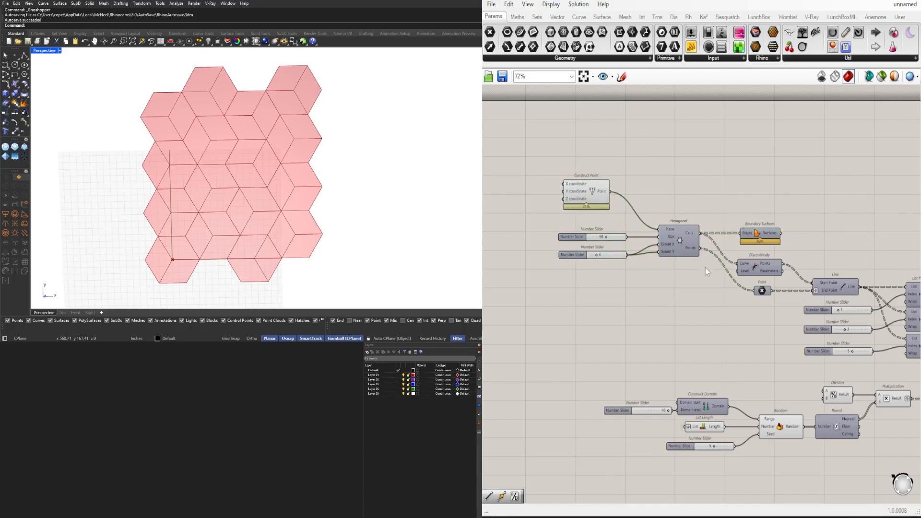
{"action": "left_click_drag", "start_coordinate": [685, 287], "coordinate": [528, 167]}
{"action": "scroll", "coordinate": [673, 244], "scroll_direction": "up", "scroll_amount": 1}
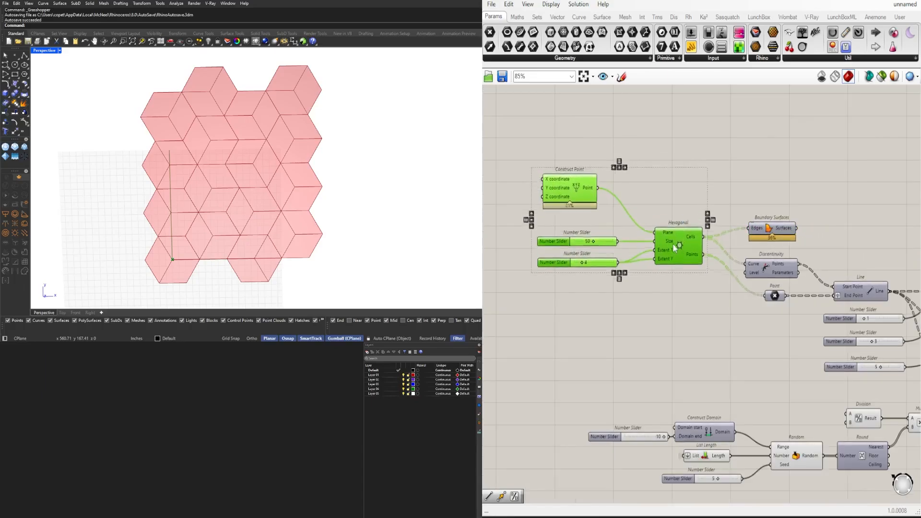
{"action": "left_click_drag", "start_coordinate": [673, 243], "coordinate": [672, 270]}
{"action": "left_click", "coordinate": [724, 249]}
{"action": "left_click_drag", "start_coordinate": [762, 229], "coordinate": [761, 239]}
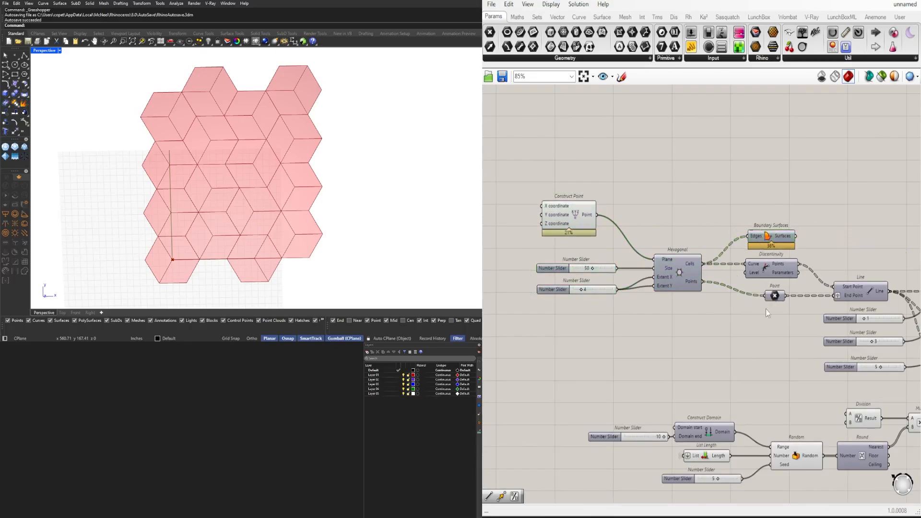
Move the Construct Point component further away from Hexagonal to make room between them
{"action": "scroll", "coordinate": [686, 323], "scroll_direction": "down", "scroll_amount": 3}
{"action": "right_click_drag", "start_coordinate": [741, 360], "coordinate": [670, 335]}
{"action": "scroll", "coordinate": [623, 290], "scroll_direction": "up", "scroll_amount": 4}
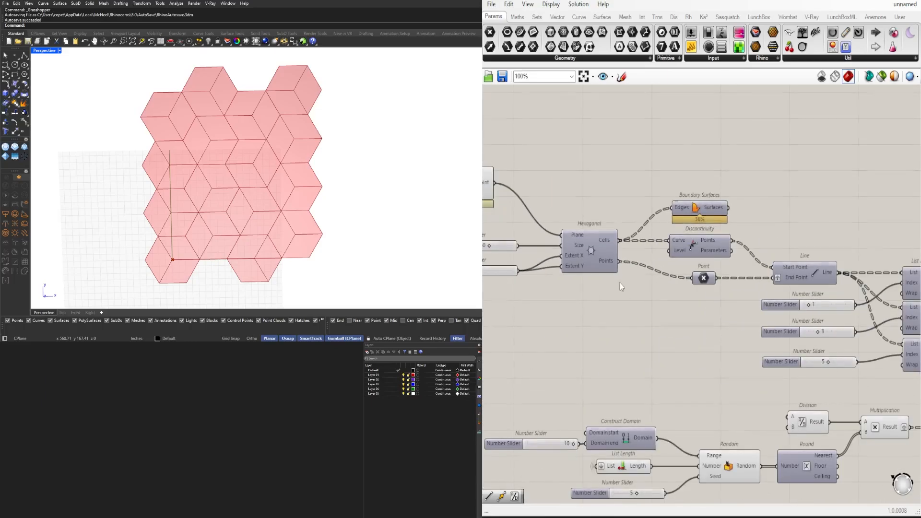
{"action": "scroll", "coordinate": [619, 289], "scroll_direction": "down", "scroll_amount": 2}
{"action": "scroll", "coordinate": [621, 292], "scroll_direction": "up", "scroll_amount": 3}
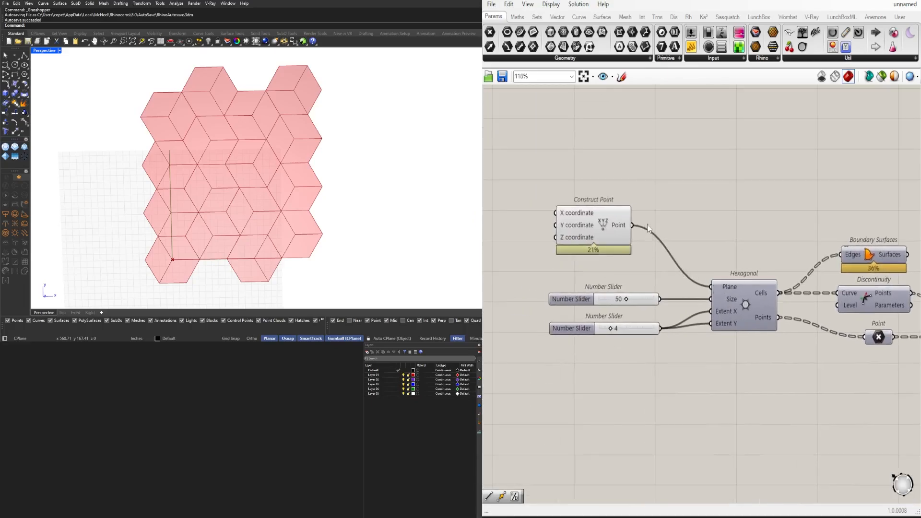
{"action": "right_click_drag", "start_coordinate": [648, 229], "coordinate": [739, 232]}
{"action": "left_click_drag", "start_coordinate": [691, 221], "coordinate": [578, 221]}
Add a Point parameter between the Construct Point and Hexagonal components
{"action": "double_click", "coordinate": [717, 197]}
{"action": "type", "text": "P"}
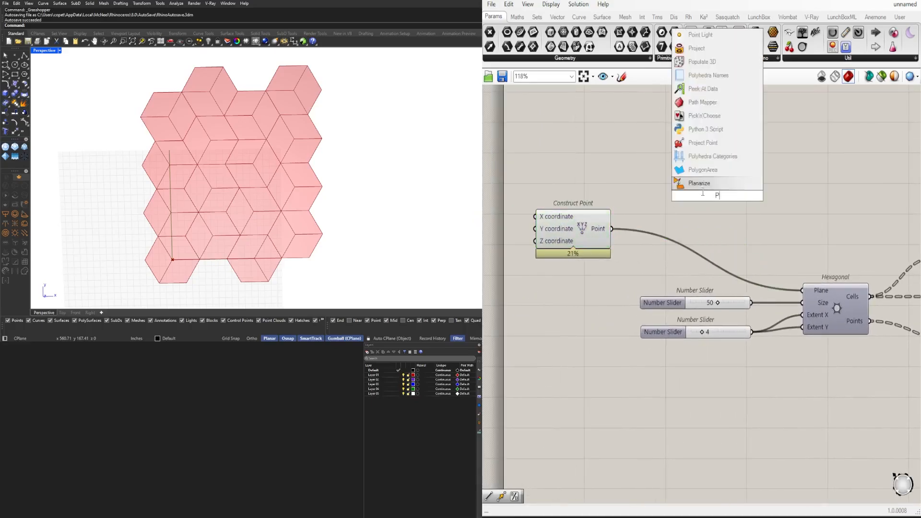
{"action": "type", "text": "oint"}
{"action": "key", "text": "Return"}
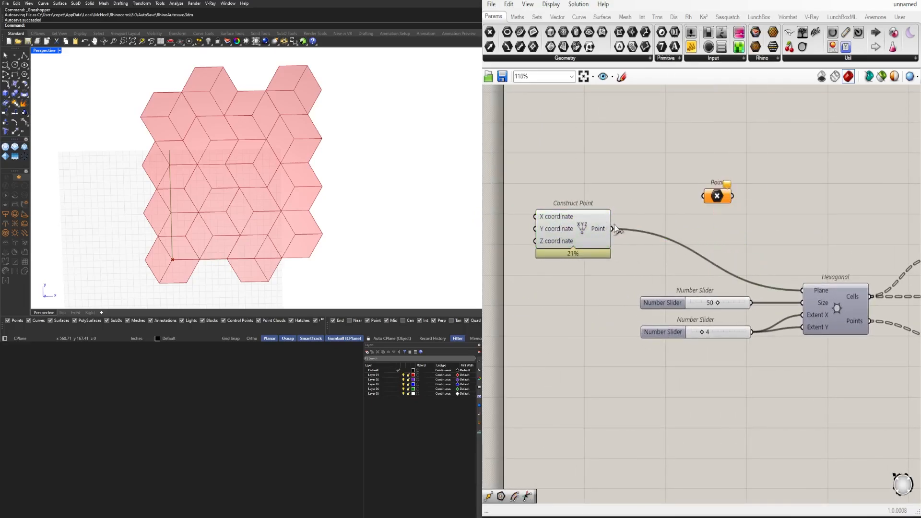
Wire the Point parameter between Construct Point and Hexagonal's Plane input, and move both components closer to Hexagonal
{"action": "left_click_drag", "start_coordinate": [711, 196], "coordinate": [663, 225]}
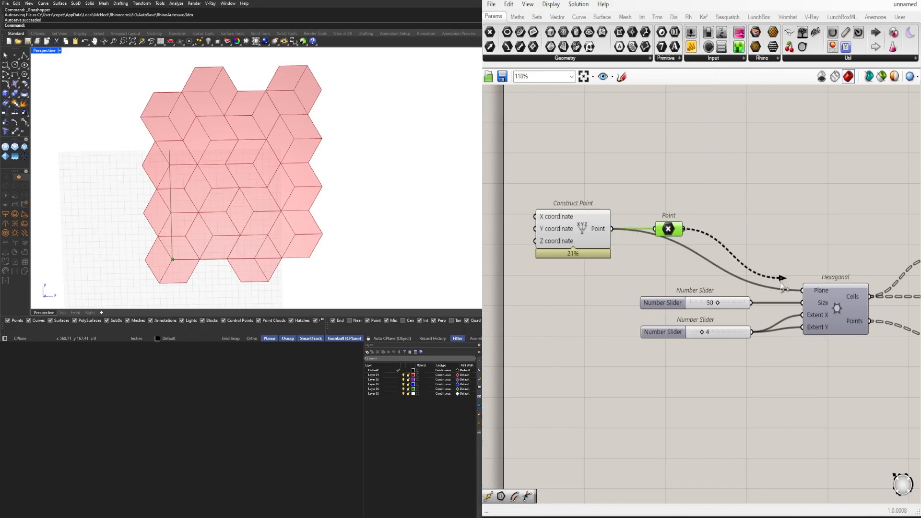
{"action": "left_click_drag", "start_coordinate": [716, 197], "coordinate": [679, 218]}
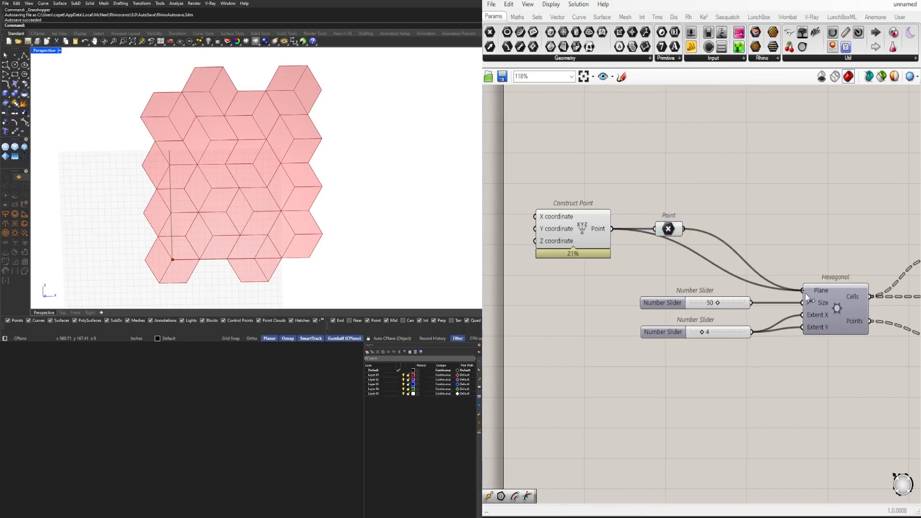
{"action": "left_click_drag", "start_coordinate": [737, 197], "coordinate": [676, 261]}
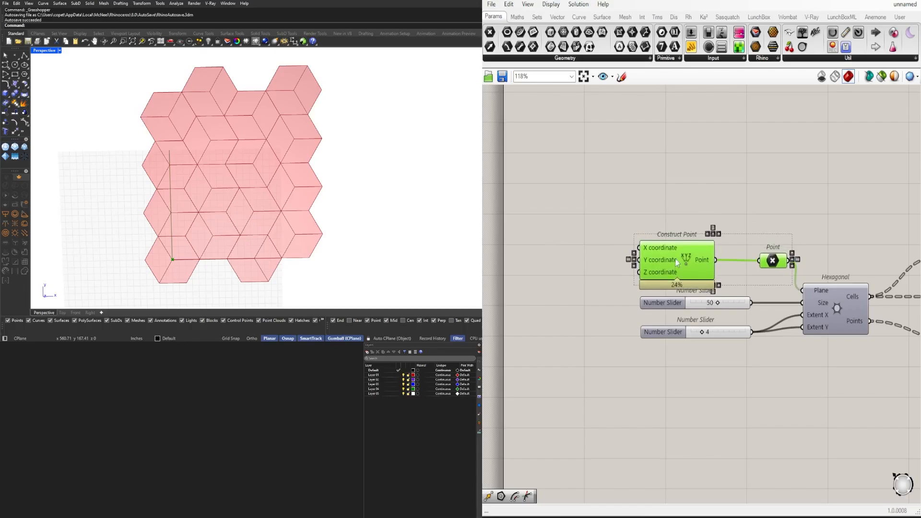
{"action": "left_click_drag", "start_coordinate": [768, 262], "coordinate": [743, 261]}
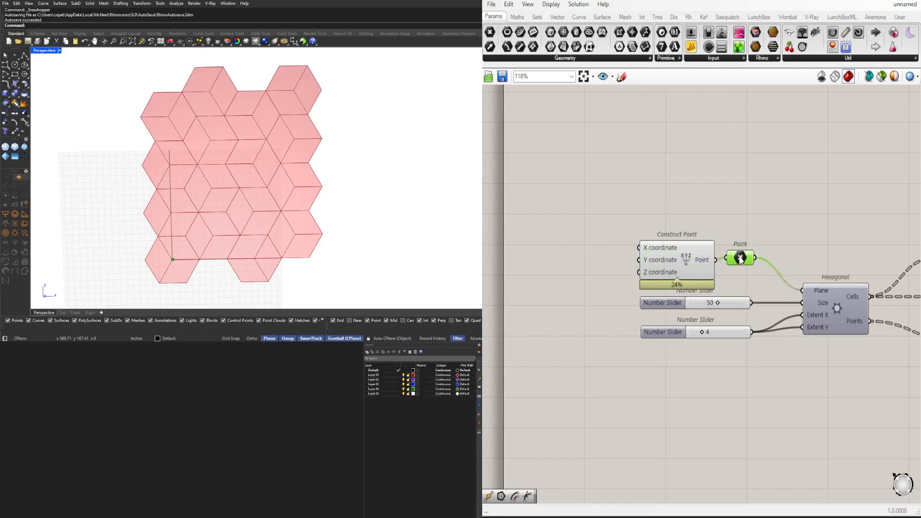
Move the lower randomisation cluster, from its sliders to the Relay, up and closer beneath the List Item section
{"action": "scroll", "coordinate": [754, 236], "scroll_direction": "down", "scroll_amount": 5}
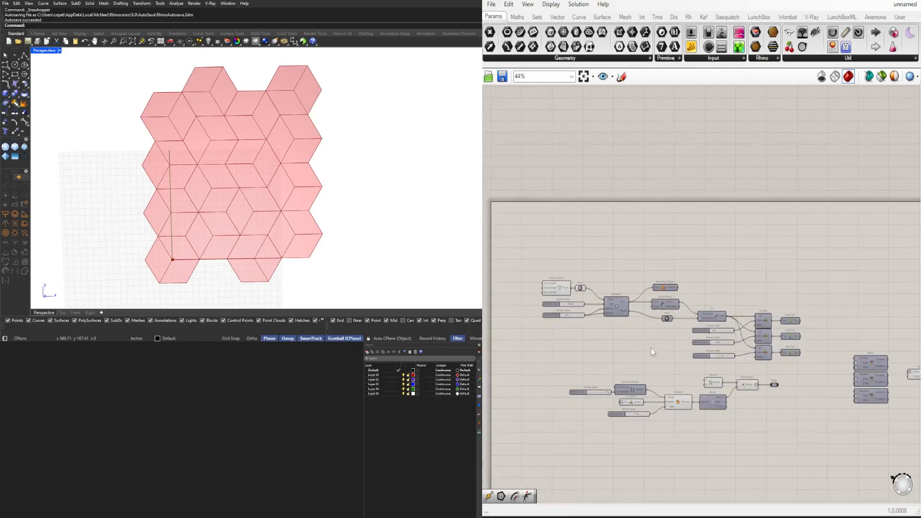
{"action": "left_click_drag", "start_coordinate": [800, 379], "coordinate": [585, 314]}
{"action": "scroll", "coordinate": [687, 317], "scroll_direction": "up", "scroll_amount": 3}
{"action": "left_click_drag", "start_coordinate": [781, 312], "coordinate": [810, 292]}
{"action": "left_click", "coordinate": [810, 346]}
Move the three Rotate components together with Surface Split, Area and Average closer to the Graft Tree components
{"action": "scroll", "coordinate": [811, 347], "scroll_direction": "down", "scroll_amount": 3}
{"action": "right_click_drag", "start_coordinate": [842, 357], "coordinate": [656, 329]}
{"action": "scroll", "coordinate": [767, 338], "scroll_direction": "down", "scroll_amount": 3}
{"action": "left_click_drag", "start_coordinate": [864, 343], "coordinate": [697, 276]}
{"action": "scroll", "coordinate": [732, 297], "scroll_direction": "up", "scroll_amount": 3}
{"action": "left_click", "coordinate": [812, 290]}
{"action": "scroll", "coordinate": [813, 290], "scroll_direction": "down", "scroll_amount": 2}
{"action": "left_click_drag", "start_coordinate": [907, 346], "coordinate": [756, 261]}
{"action": "scroll", "coordinate": [763, 308], "scroll_direction": "up", "scroll_amount": 3}
{"action": "left_click_drag", "start_coordinate": [756, 295], "coordinate": [721, 252]}
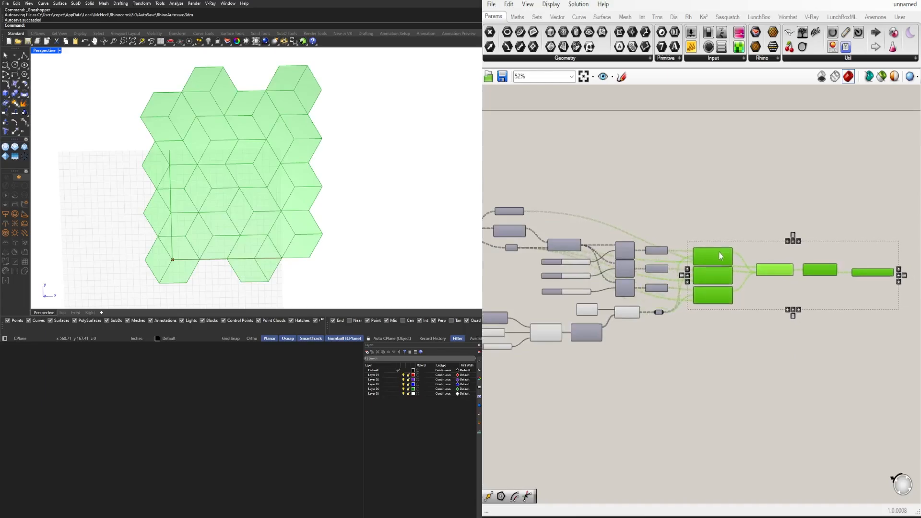
Move the whole definition closer to the upper-left corner of the canvas sheet
{"action": "left_click", "coordinate": [743, 243]}
{"action": "scroll", "coordinate": [744, 243], "scroll_direction": "down", "scroll_amount": 3}
{"action": "left_click_drag", "start_coordinate": [855, 344], "coordinate": [575, 228]}
{"action": "scroll", "coordinate": [648, 263], "scroll_direction": "up", "scroll_amount": 3}
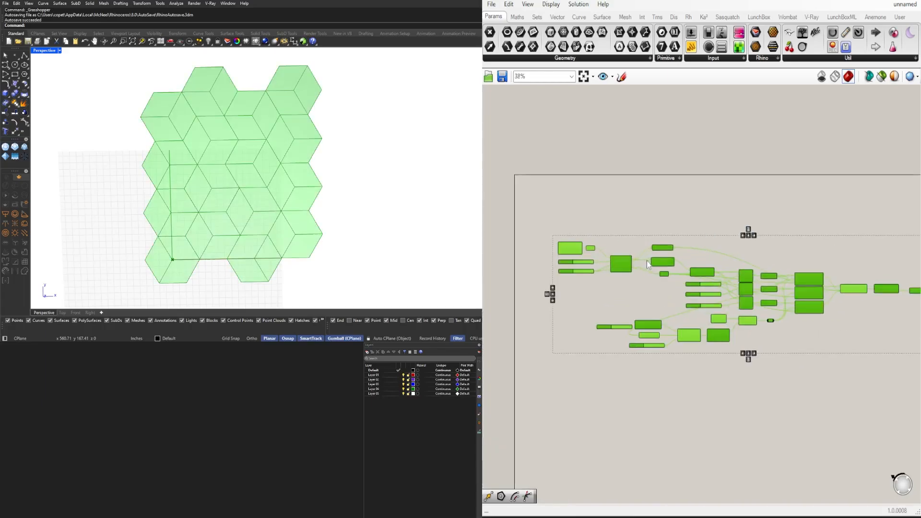
{"action": "left_click_drag", "start_coordinate": [627, 263], "coordinate": [609, 232]}
{"action": "left_click", "coordinate": [758, 226]}
Enable the preview of the Average component
{"action": "scroll", "coordinate": [880, 264], "scroll_direction": "up", "scroll_amount": 4}
{"action": "right_click_drag", "start_coordinate": [880, 264], "coordinate": [714, 264]}
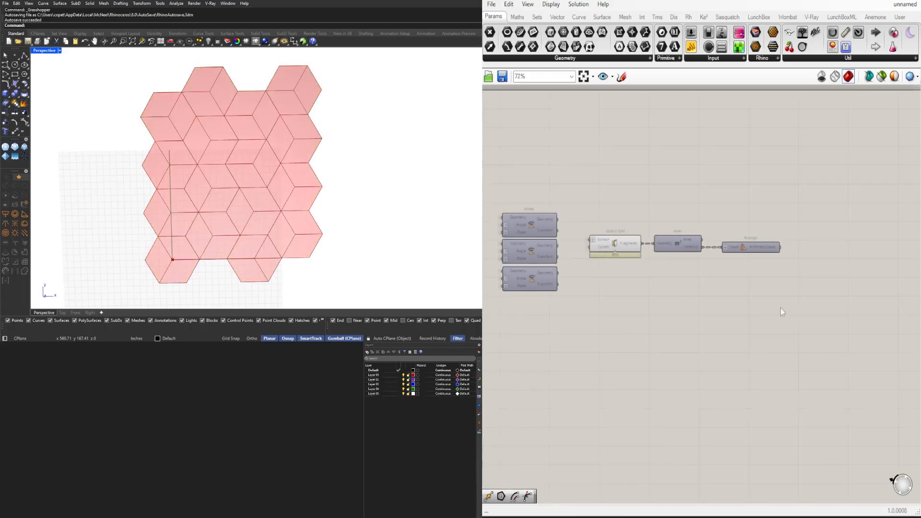
{"action": "left_click_drag", "start_coordinate": [780, 307], "coordinate": [747, 211]}
{"action": "scroll", "coordinate": [747, 209], "scroll_direction": "up", "scroll_amount": 1}
{"action": "middle_click", "coordinate": [747, 209]}
{"action": "scroll", "coordinate": [333, 214], "scroll_direction": "down", "scroll_amount": 3}
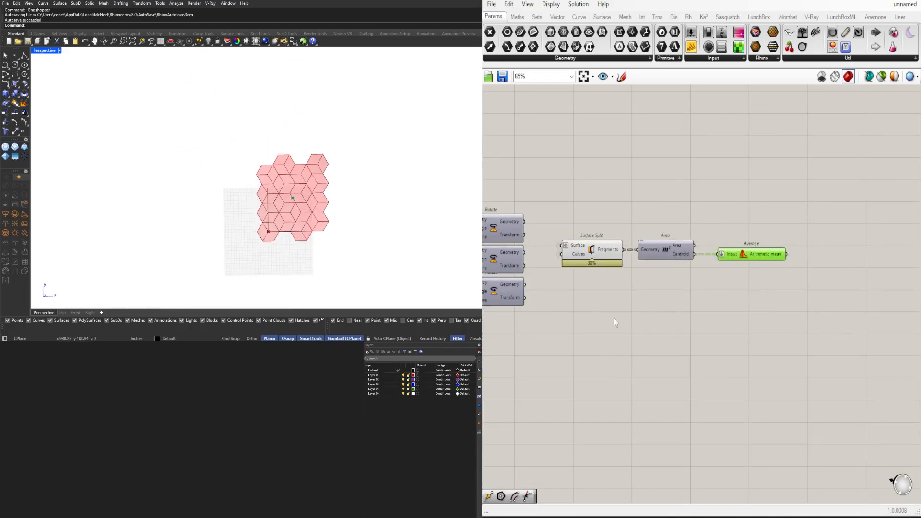
Add a Point parameter fed by Average's Arithmetic mean output and place it directly beside the component
{"action": "right_click_drag", "start_coordinate": [614, 318], "coordinate": [508, 323]}
{"action": "scroll", "coordinate": [359, 225], "scroll_direction": "up", "scroll_amount": 1}
{"action": "scroll", "coordinate": [676, 287], "scroll_direction": "up", "scroll_amount": 2}
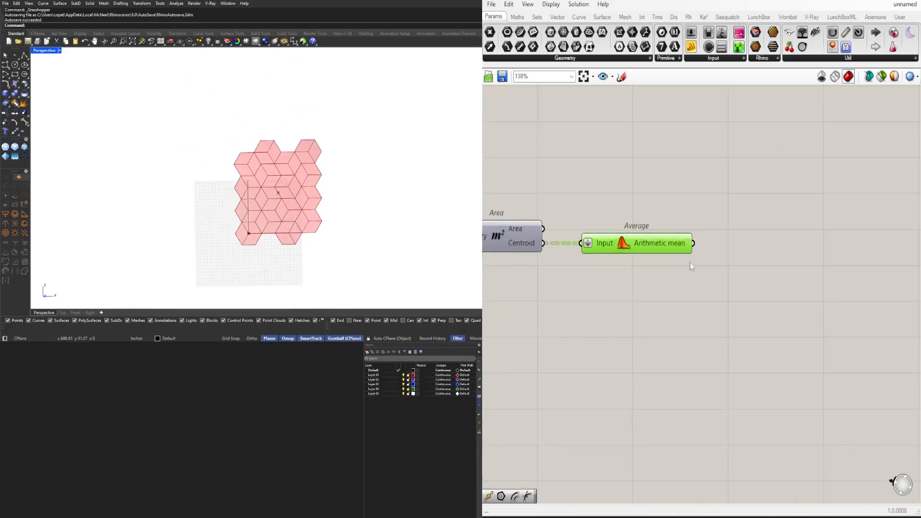
{"action": "double_click", "coordinate": [763, 256]}
{"action": "type", "text": "point"}
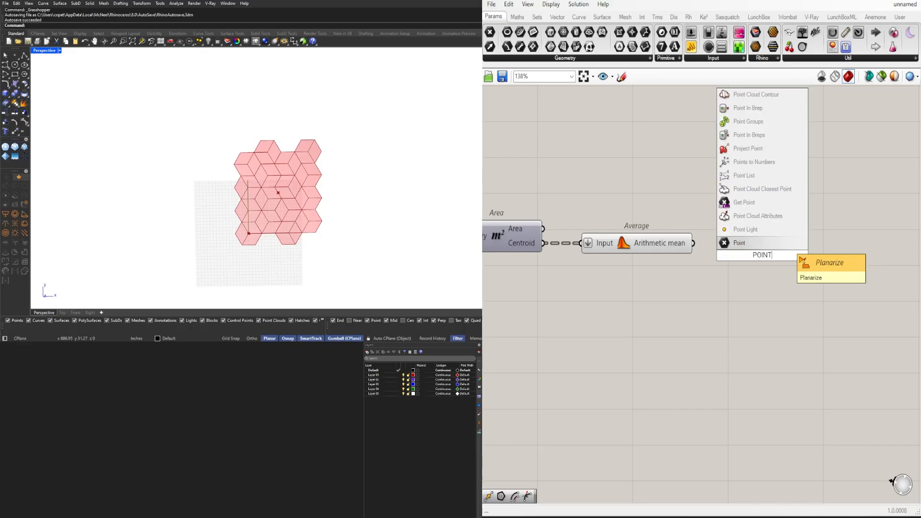
{"action": "key", "text": "Return"}
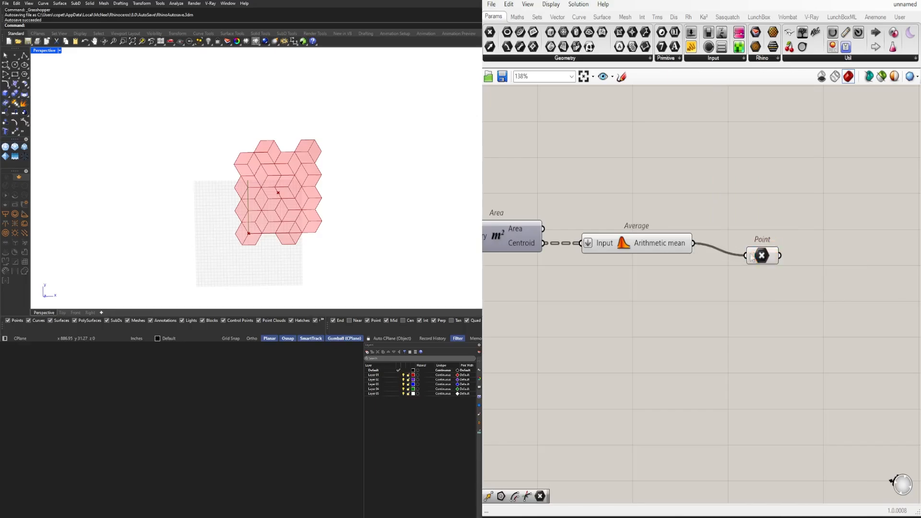
{"action": "left_click_drag", "start_coordinate": [752, 256], "coordinate": [716, 244]}
Disable the preview of Average and put the new Point parameter in its own group
{"action": "left_click", "coordinate": [633, 243]}
{"action": "middle_click", "coordinate": [650, 193]}
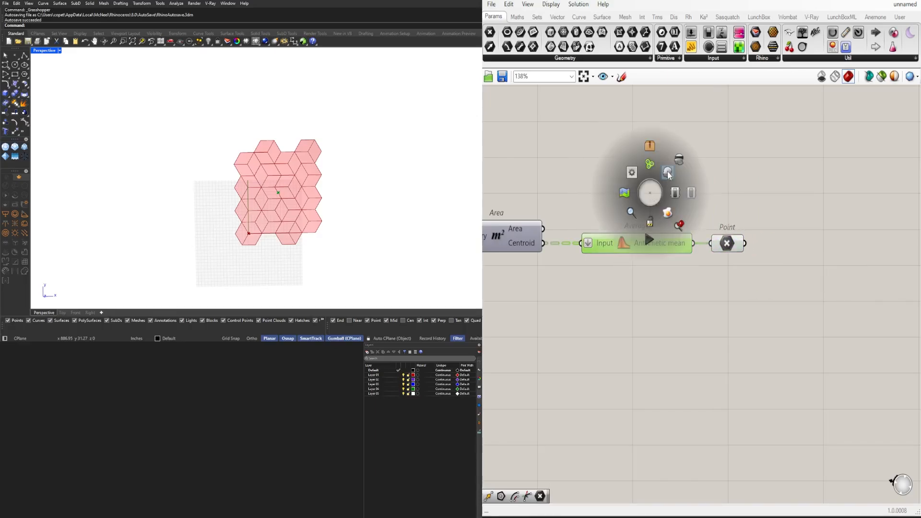
{"action": "left_click", "coordinate": [678, 161]}
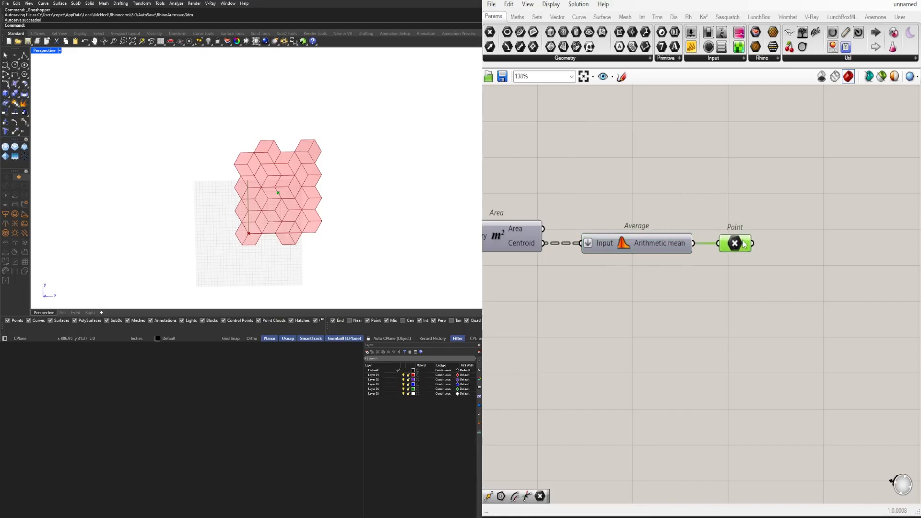
{"action": "scroll", "coordinate": [741, 245], "scroll_direction": "up", "scroll_amount": 4}
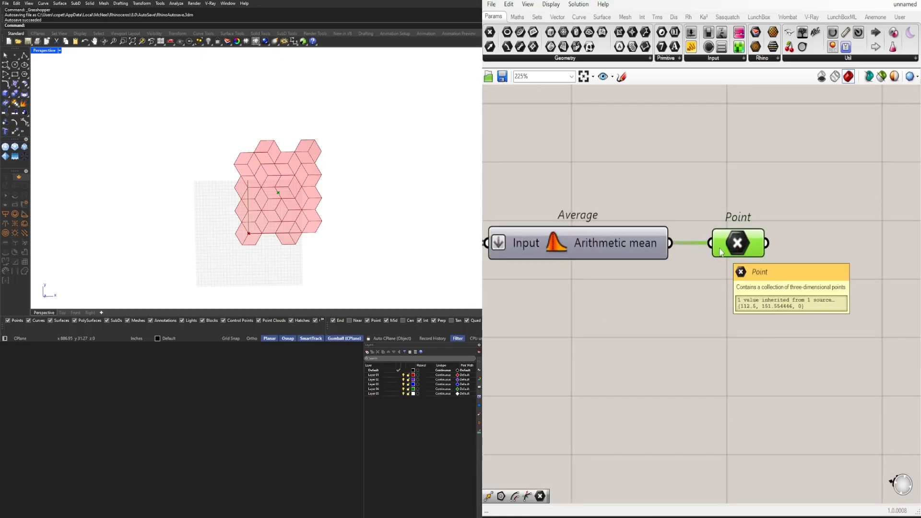
{"action": "scroll", "coordinate": [729, 242], "scroll_direction": "down", "scroll_amount": 2}
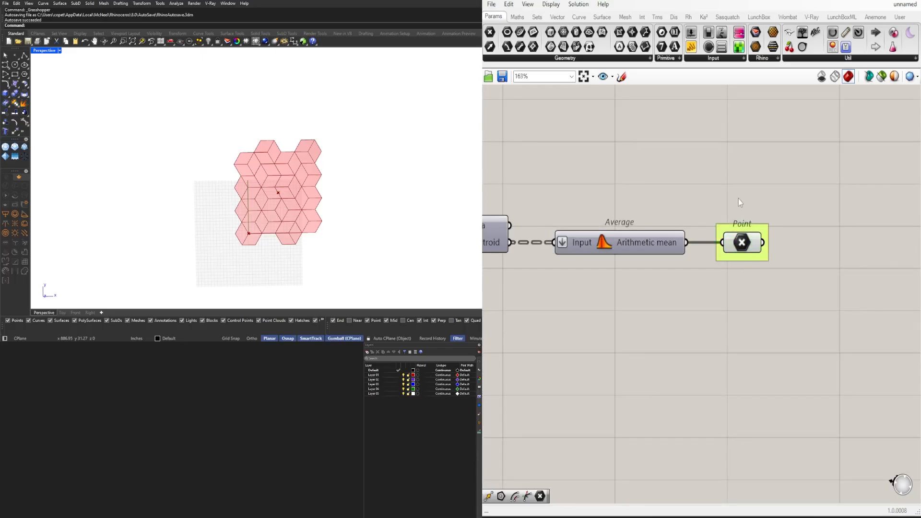
Stack the grid size and extent sliders closer together and put each in a highlighted group
{"action": "scroll", "coordinate": [695, 269], "scroll_direction": "down", "scroll_amount": 5}
{"action": "scroll", "coordinate": [724, 275], "scroll_direction": "up", "scroll_amount": 2}
{"action": "scroll", "coordinate": [673, 277], "scroll_direction": "up", "scroll_amount": 5}
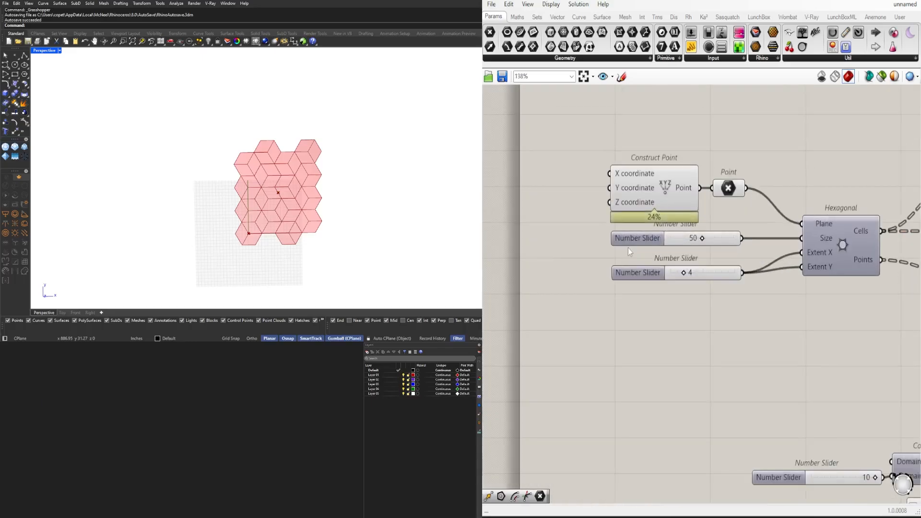
{"action": "left_click", "coordinate": [736, 243]}
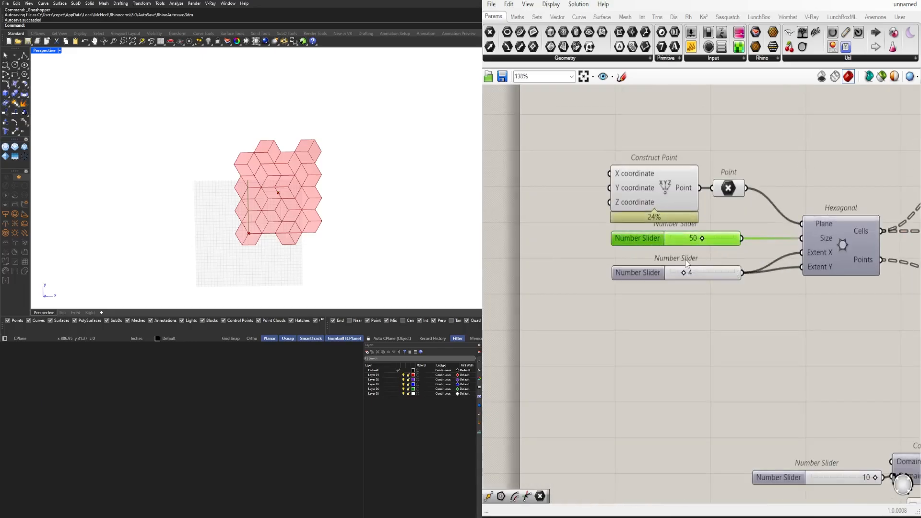
{"action": "left_click_drag", "start_coordinate": [651, 277], "coordinate": [648, 272]}
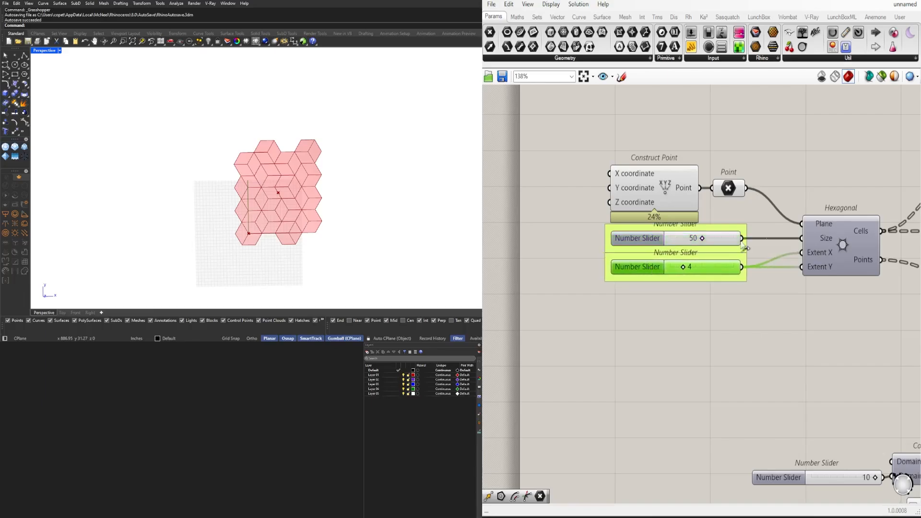
Move Construct Point and its Point parameter up so they clear the grouped sliders below
{"action": "left_click_drag", "start_coordinate": [744, 118], "coordinate": [636, 190]}
{"action": "left_click_drag", "start_coordinate": [634, 191], "coordinate": [633, 174]}
{"action": "left_click", "coordinate": [645, 215]}
{"action": "left_click", "coordinate": [647, 233]}
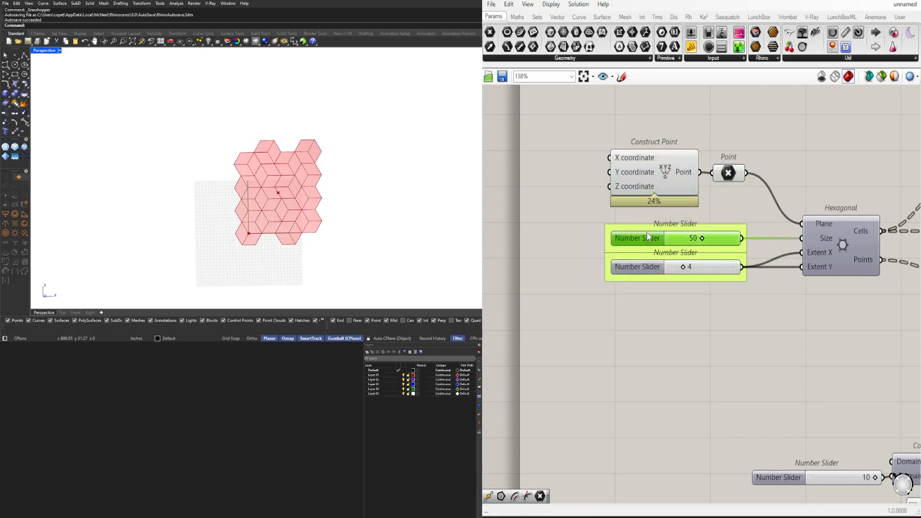
{"action": "left_click_drag", "start_coordinate": [647, 232], "coordinate": [645, 227]}
{"action": "left_click", "coordinate": [746, 207]}
Put the Construct Domain end slider and the Random seed slider in highlighted groups
{"action": "scroll", "coordinate": [754, 205], "scroll_direction": "down", "scroll_amount": 2}
{"action": "right_click_drag", "start_coordinate": [754, 205], "coordinate": [609, 168]}
{"action": "left_click_drag", "start_coordinate": [616, 363], "coordinate": [610, 363]}
{"action": "left_click_drag", "start_coordinate": [710, 412], "coordinate": [712, 415]}
{"action": "left_click", "coordinate": [721, 444]}
{"action": "right_click_drag", "start_coordinate": [823, 436], "coordinate": [708, 425]}
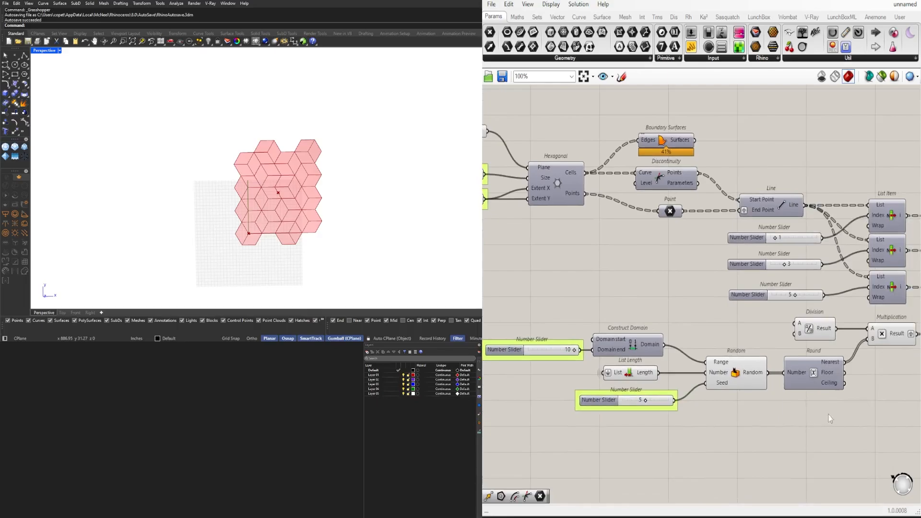
{"action": "left_click_drag", "start_coordinate": [830, 418], "coordinate": [570, 326]}
{"action": "middle_click", "coordinate": [643, 354]}
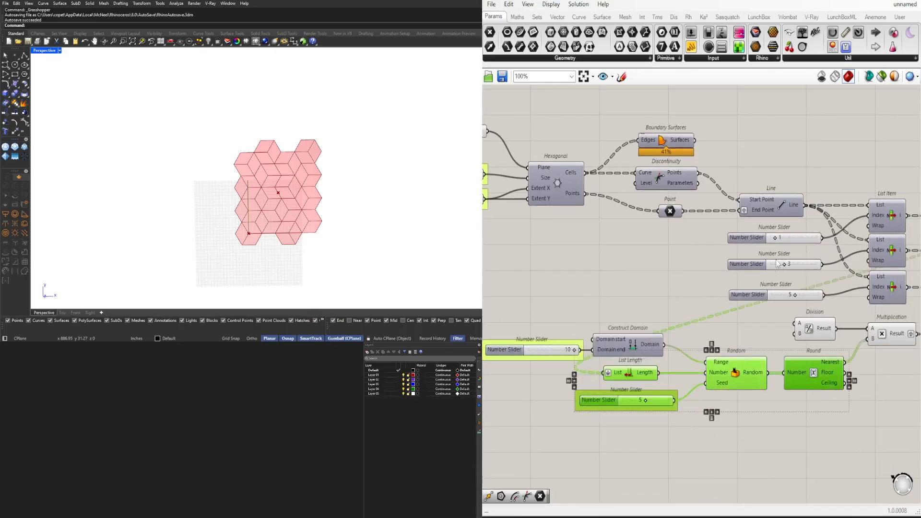
{"action": "left_click", "coordinate": [768, 293]}
{"action": "left_click", "coordinate": [763, 315]}
{"action": "right_click_drag", "start_coordinate": [756, 318], "coordinate": [696, 347]}
Internalise the slider data in the Index inputs of all three List Item components
{"action": "right_click_drag", "start_coordinate": [768, 320], "coordinate": [674, 318]}
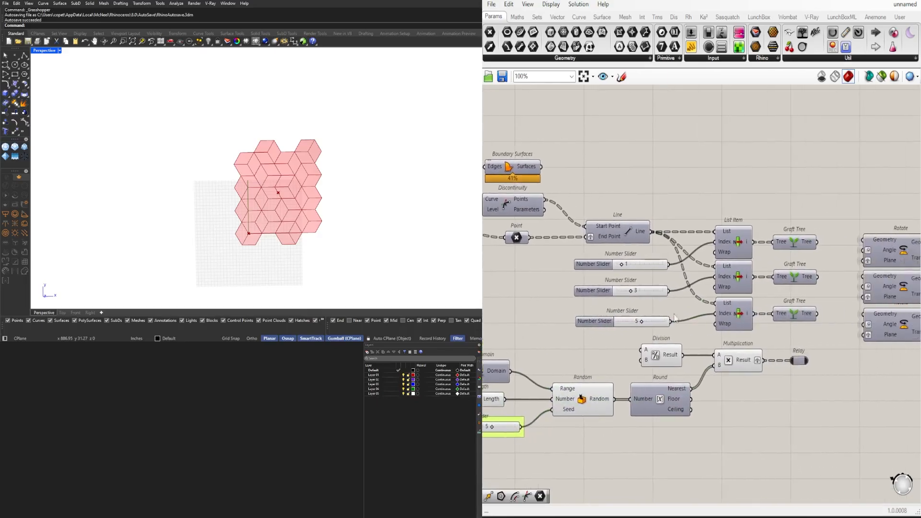
{"action": "right_click", "coordinate": [726, 243]}
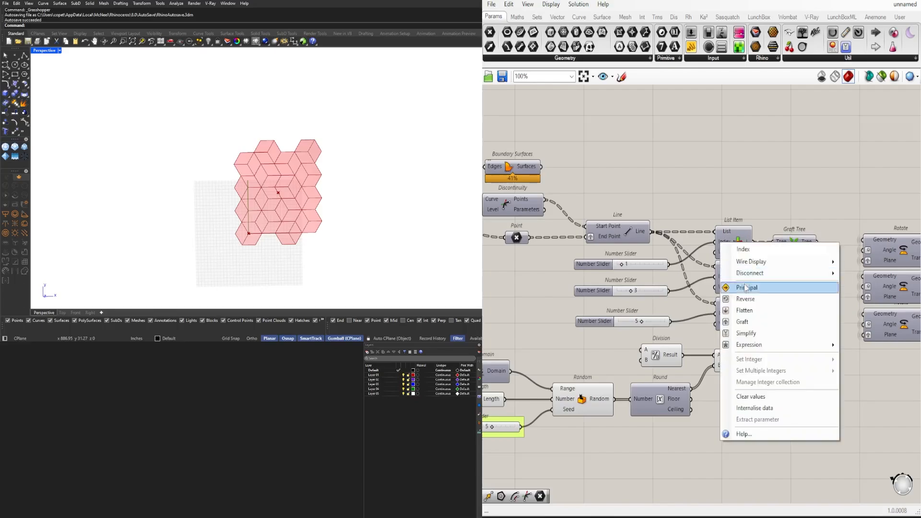
{"action": "left_click", "coordinate": [756, 408]}
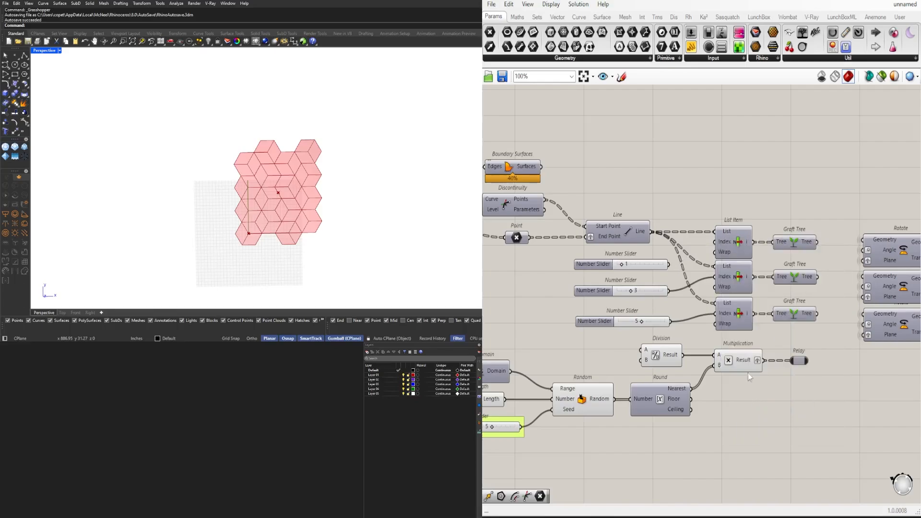
{"action": "right_click", "coordinate": [730, 282]}
{"action": "left_click", "coordinate": [754, 441]}
{"action": "right_click", "coordinate": [724, 317]}
{"action": "left_click", "coordinate": [755, 469]}
Delete the three disconnected index sliders beside the List Item components
{"action": "left_click_drag", "start_coordinate": [594, 312], "coordinate": [575, 263]}
{"action": "scroll", "coordinate": [638, 288], "scroll_direction": "down", "scroll_amount": 2}
{"action": "key", "text": "Delete"}
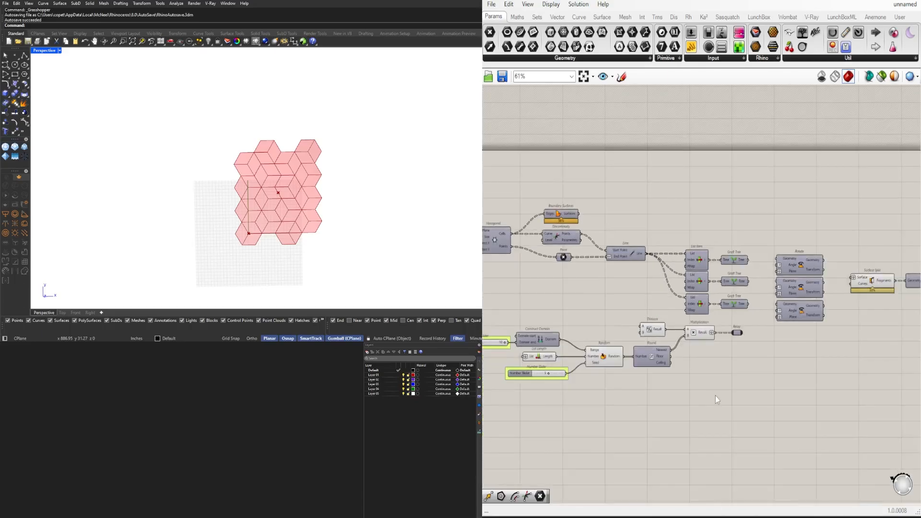
Disable the preview of the lower randomisation components, from List Length and Random to Division and Multiplication
{"action": "right_click_drag", "start_coordinate": [713, 393], "coordinate": [740, 382]}
{"action": "left_click_drag", "start_coordinate": [736, 380], "coordinate": [575, 312]}
{"action": "scroll", "coordinate": [582, 304], "scroll_direction": "down", "scroll_amount": 1}
{"action": "middle_click", "coordinate": [582, 304]}
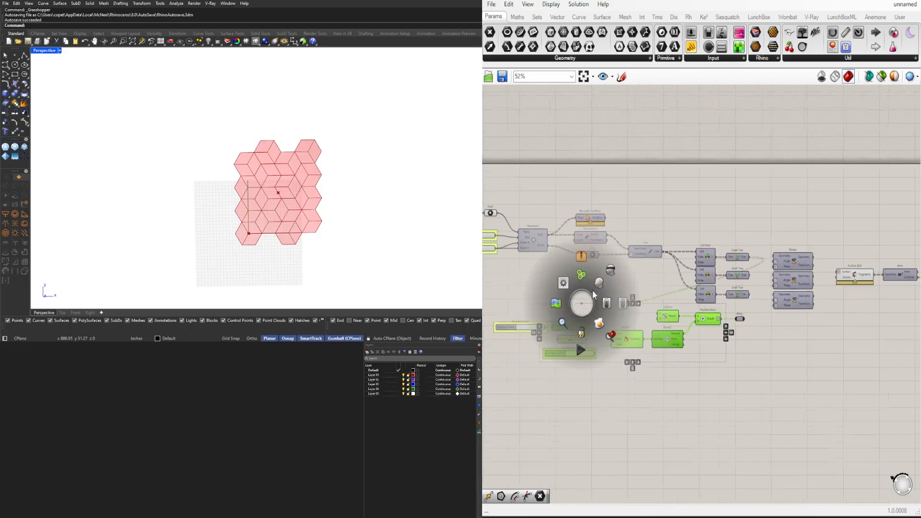
{"action": "left_click", "coordinate": [611, 287]}
{"action": "left_click", "coordinate": [652, 282]}
Enable the preview of the Surface Split component
{"action": "right_click_drag", "start_coordinate": [741, 327], "coordinate": [626, 364]}
{"action": "scroll", "coordinate": [739, 334], "scroll_direction": "up", "scroll_amount": 4}
{"action": "left_click", "coordinate": [741, 300]}
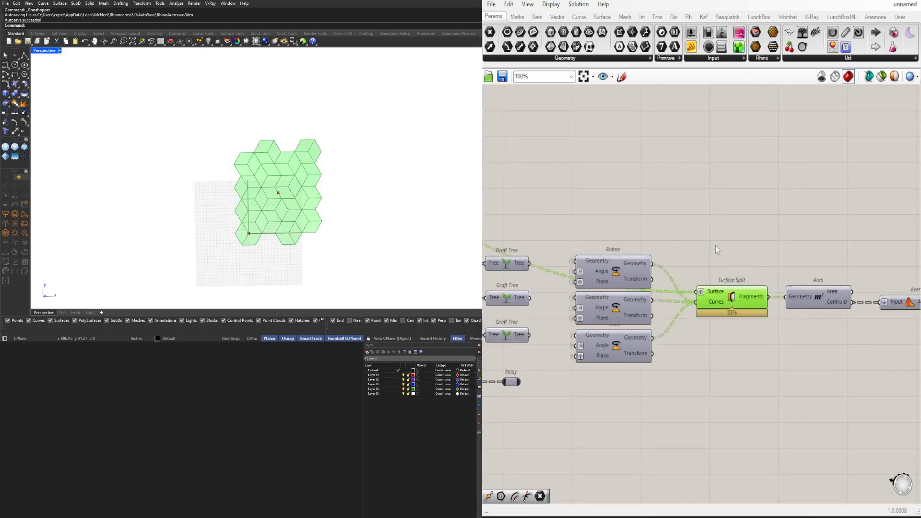
{"action": "middle_click", "coordinate": [717, 244]}
{"action": "left_click", "coordinate": [736, 221]}
{"action": "left_click", "coordinate": [857, 236]}
Add a second Surface Split component and connect the first one's Fragments output to its Surface input
{"action": "right_click_drag", "start_coordinate": [857, 236], "coordinate": [739, 234]}
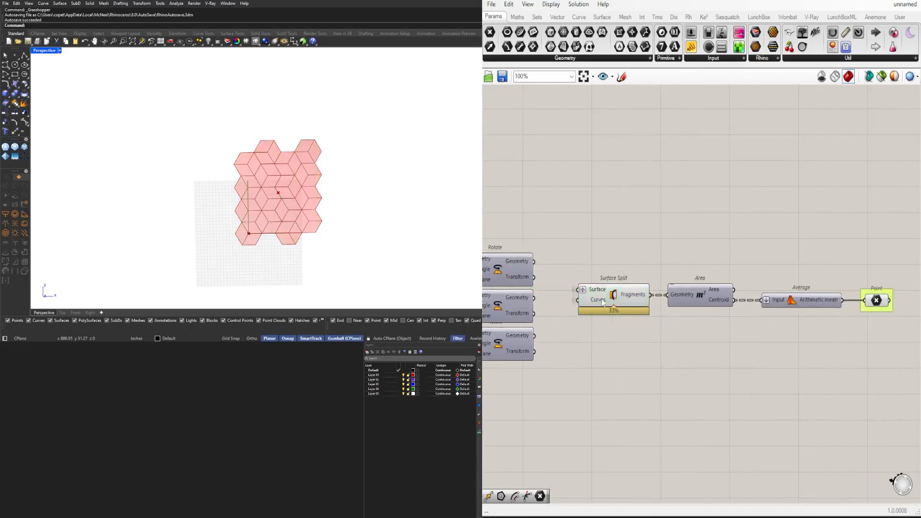
{"action": "right_click_drag", "start_coordinate": [852, 298], "coordinate": [770, 299]}
{"action": "double_click", "coordinate": [713, 257]}
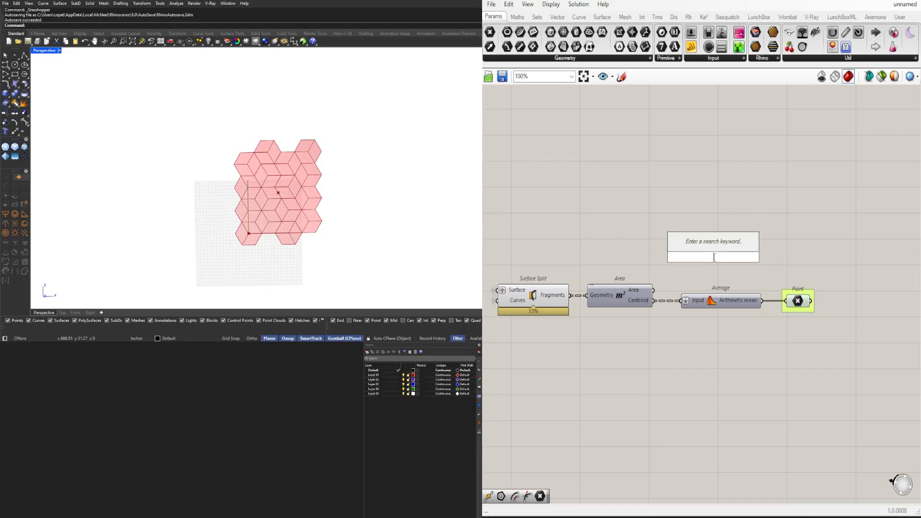
{"action": "type", "text": "SURF"}
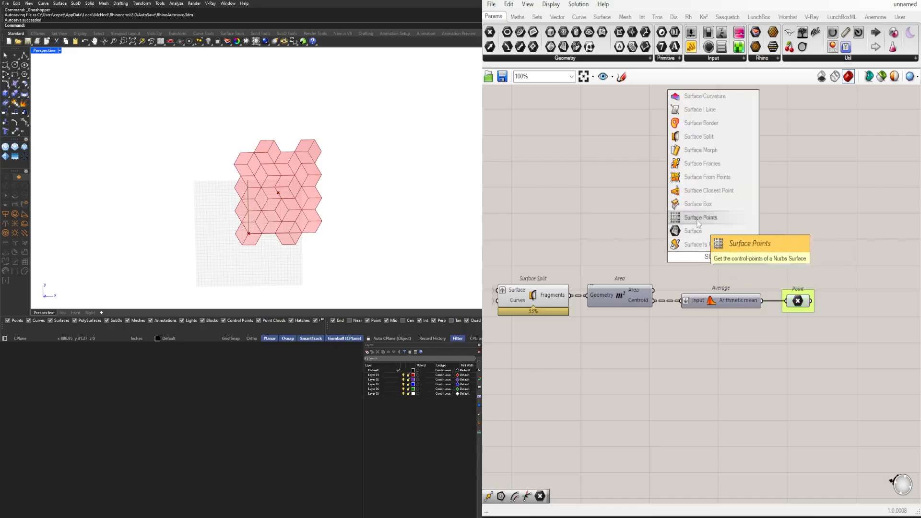
{"action": "left_click", "coordinate": [699, 136]}
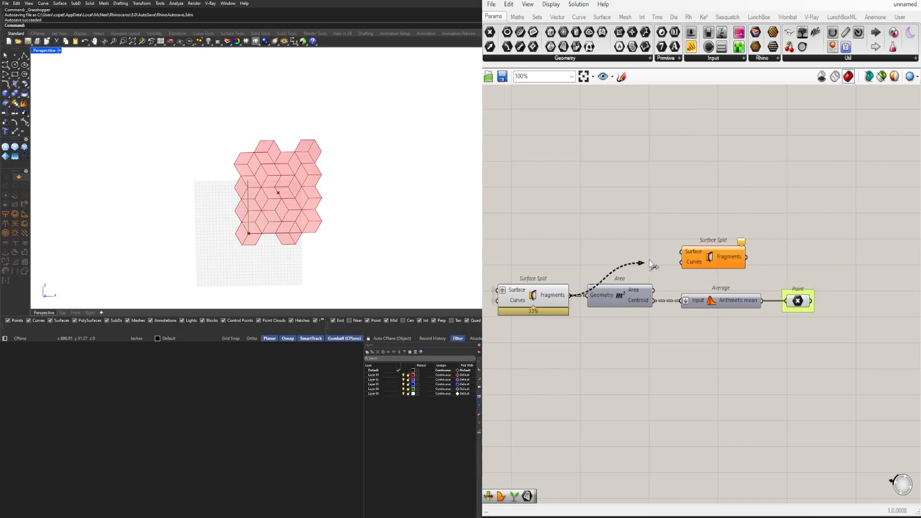
{"action": "left_click_drag", "start_coordinate": [679, 252], "coordinate": [680, 252]}
Move Area, Average and the grouped Point lower, and line the second Surface Split up with the first
{"action": "left_click_drag", "start_coordinate": [798, 345], "coordinate": [618, 291]}
{"action": "left_click_drag", "start_coordinate": [618, 296], "coordinate": [620, 314]}
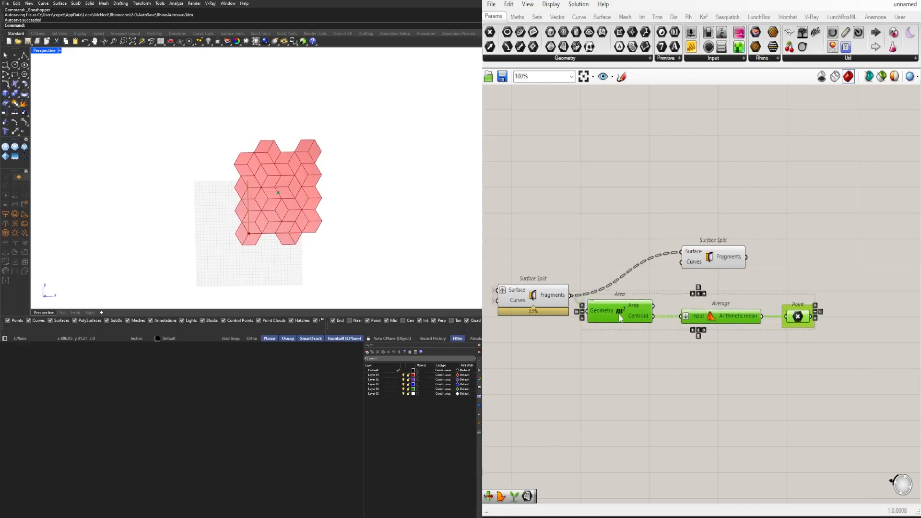
{"action": "left_click", "coordinate": [668, 277]}
{"action": "left_click_drag", "start_coordinate": [692, 263], "coordinate": [772, 300]}
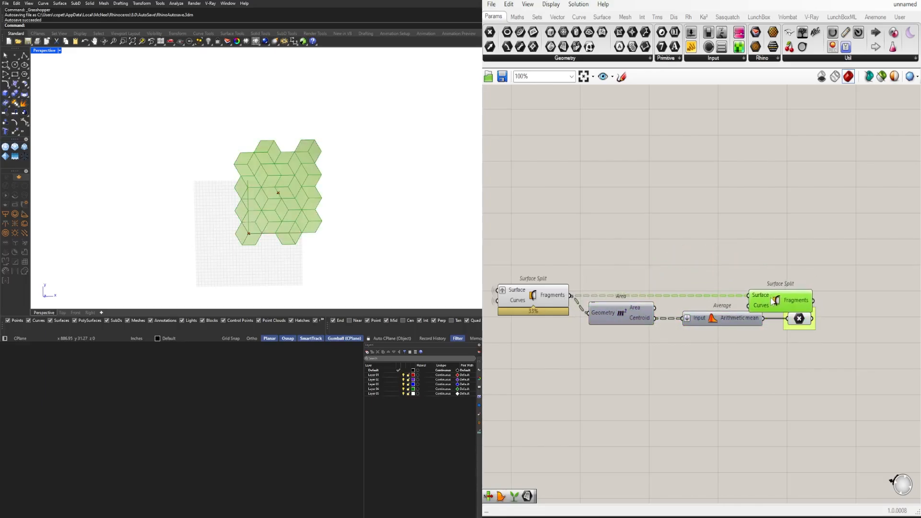
{"action": "left_click_drag", "start_coordinate": [862, 360], "coordinate": [637, 337]}
{"action": "left_click", "coordinate": [788, 309]}
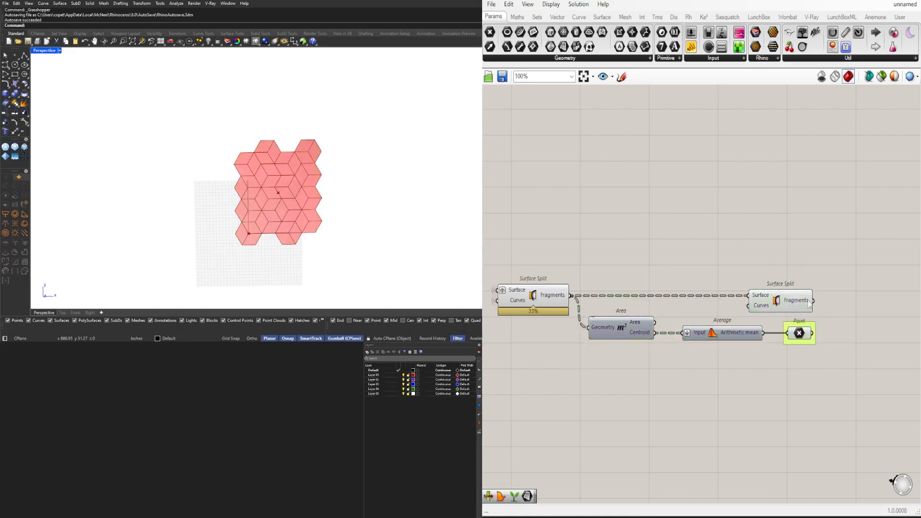
Lower Average and its grouped Point further, and place a copy of the Point parameter above the original
{"action": "right_click_drag", "start_coordinate": [808, 304], "coordinate": [755, 308]}
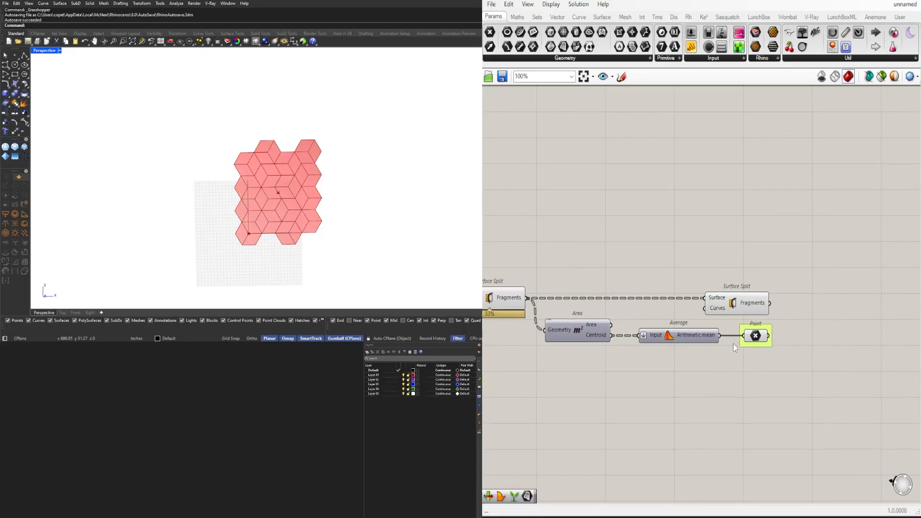
{"action": "left_click", "coordinate": [756, 337]}
{"action": "left_click", "coordinate": [676, 339], "text": "shift"}
{"action": "left_click_drag", "start_coordinate": [677, 339], "coordinate": [676, 370]}
{"action": "left_click", "coordinate": [714, 338]}
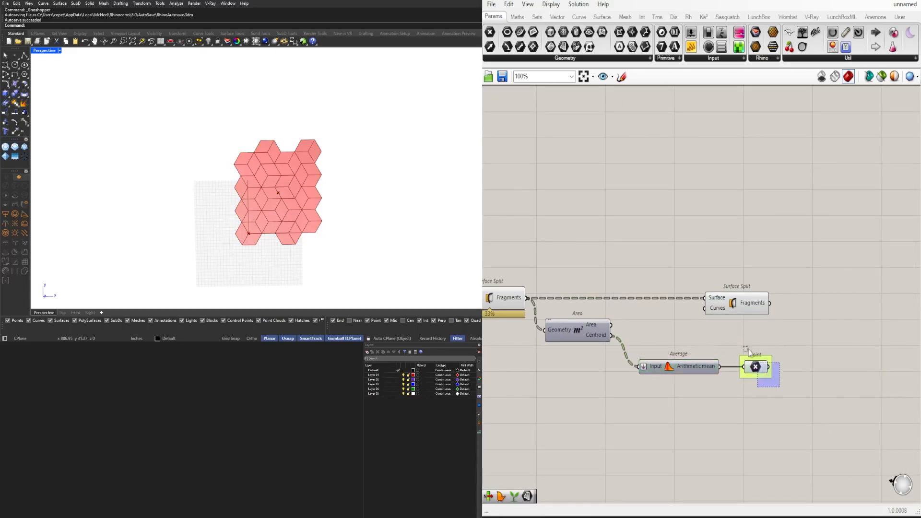
{"action": "left_click_drag", "start_coordinate": [748, 351], "coordinate": [756, 335]}
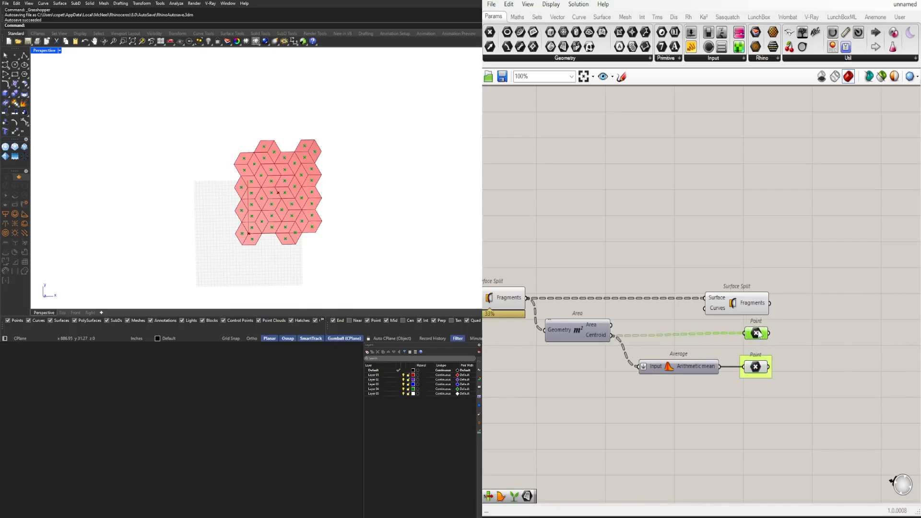
Replace the second Surface Split with a Surface parameter fed by the first one's Fragments output, placed above the two Points
{"action": "left_click", "coordinate": [743, 306]}
{"action": "key", "text": "Delete"}
{"action": "double_click", "coordinate": [739, 307]}
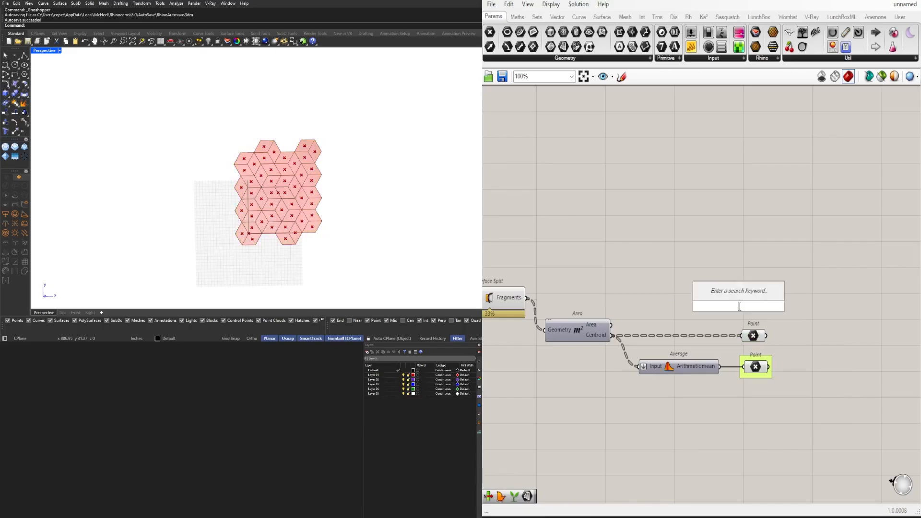
{"action": "type", "text": "SURF"}
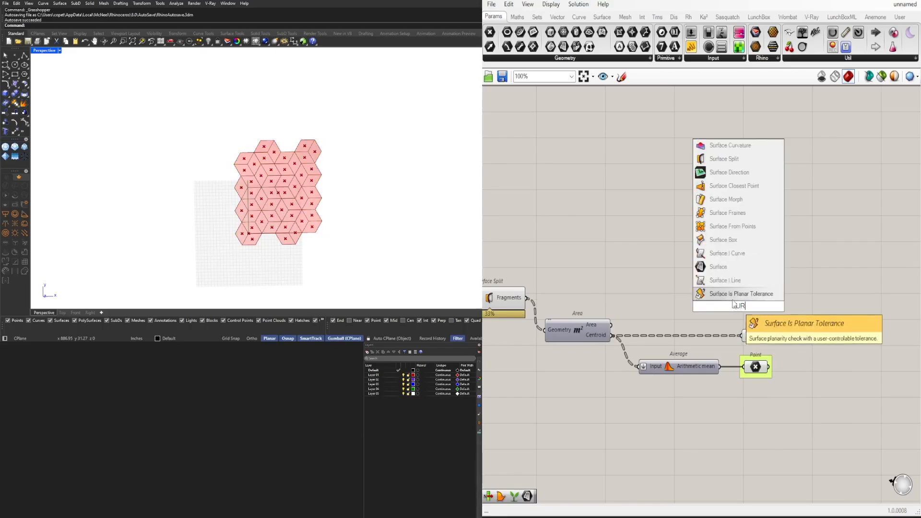
{"action": "left_click", "coordinate": [723, 267]}
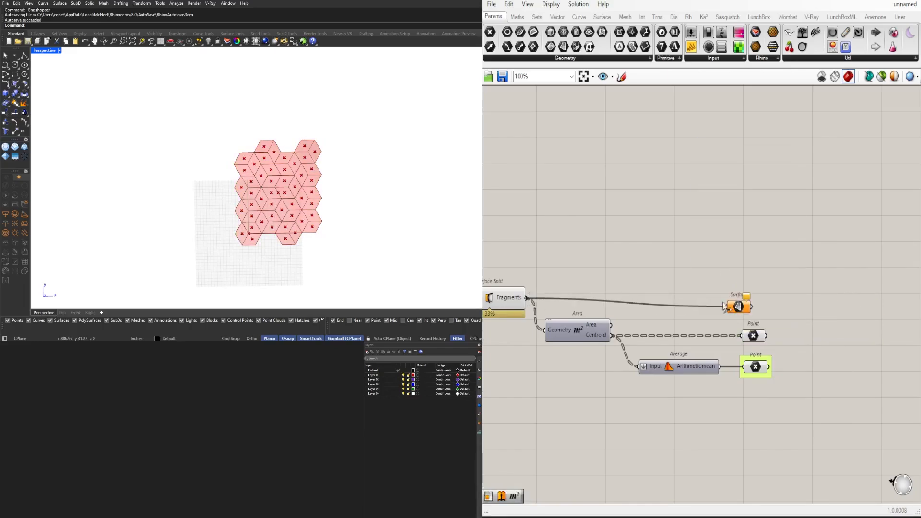
{"action": "left_click_drag", "start_coordinate": [724, 306], "coordinate": [752, 298]}
Align the Surface and two Point parameters in an evenly spaced column, and raise Area to straighten its Centroid wire
{"action": "left_click_drag", "start_coordinate": [785, 273], "coordinate": [757, 390]}
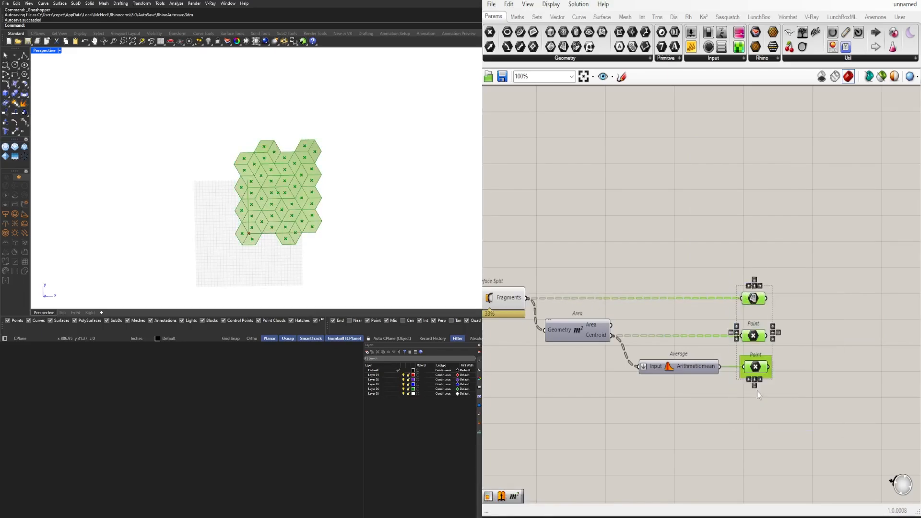
{"action": "left_click", "coordinate": [760, 380]}
{"action": "left_click_drag", "start_coordinate": [793, 426], "coordinate": [740, 266]}
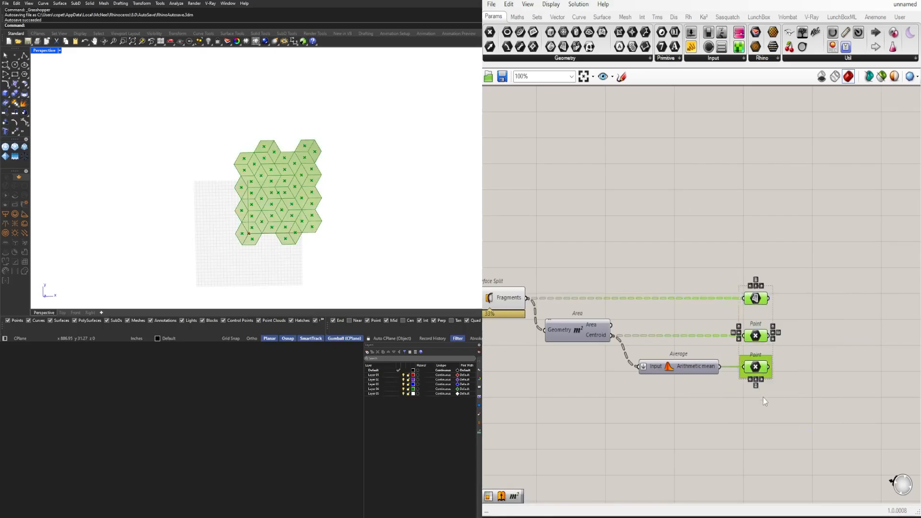
{"action": "left_click", "coordinate": [605, 350]}
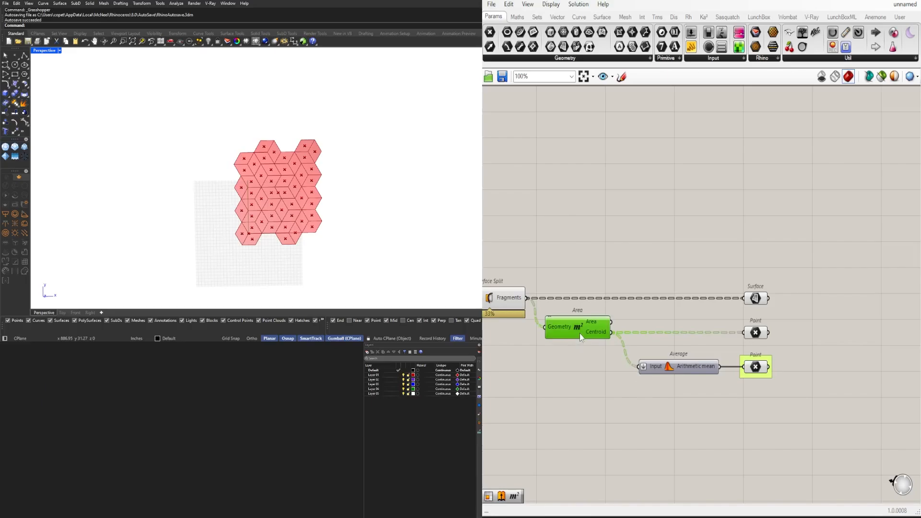
Put the upper Point and the Surface parameter each in their own group, matching the lower Point
{"action": "left_click", "coordinate": [681, 398]}
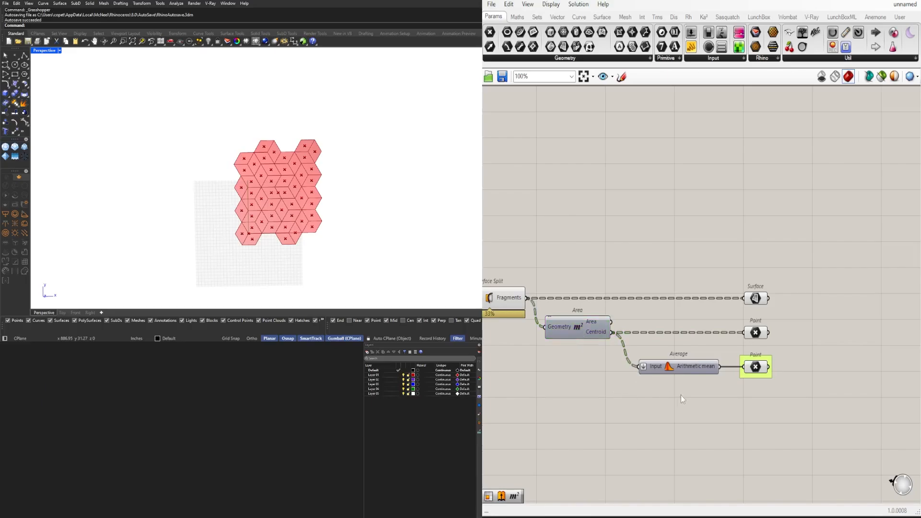
{"action": "left_click", "coordinate": [759, 301]}
{"action": "key", "text": "ctrl+g"}
{"action": "left_click_drag", "start_coordinate": [801, 409], "coordinate": [743, 276]}
{"action": "left_click", "coordinate": [684, 315]}
Disable the preview of Area, Average and both Point parameters
{"action": "scroll", "coordinate": [654, 356], "scroll_direction": "down", "scroll_amount": 3}
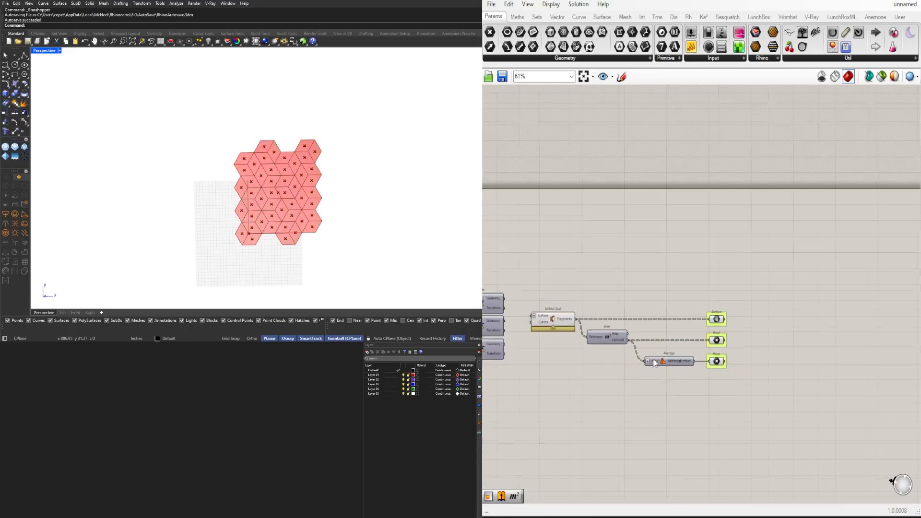
{"action": "right_click_drag", "start_coordinate": [654, 363], "coordinate": [730, 354]}
{"action": "left_click_drag", "start_coordinate": [695, 397], "coordinate": [638, 300]}
{"action": "middle_click", "coordinate": [647, 243]}
{"action": "left_click", "coordinate": [667, 217]}
{"action": "left_click", "coordinate": [769, 264]}
{"action": "right_click_drag", "start_coordinate": [781, 270], "coordinate": [722, 262]}
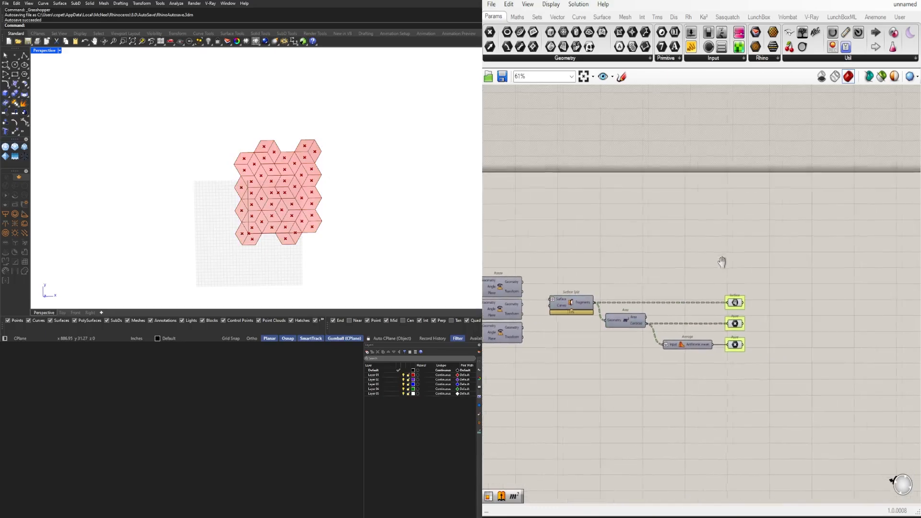
{"action": "scroll", "coordinate": [753, 341], "scroll_direction": "up", "scroll_amount": 3}
{"action": "left_click_drag", "start_coordinate": [704, 349], "coordinate": [698, 273]}
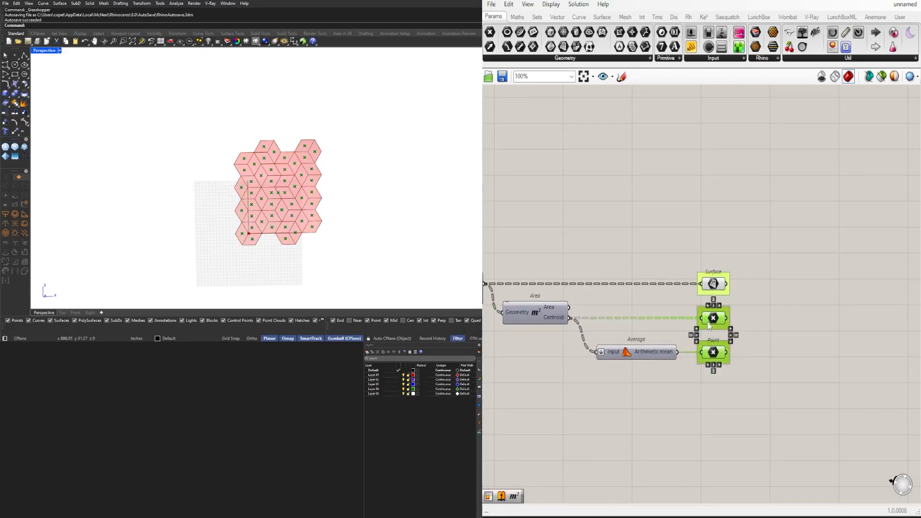
{"action": "scroll", "coordinate": [768, 327], "scroll_direction": "up", "scroll_amount": 1}
{"action": "middle_click", "coordinate": [767, 328]}
{"action": "left_click", "coordinate": [783, 290]}
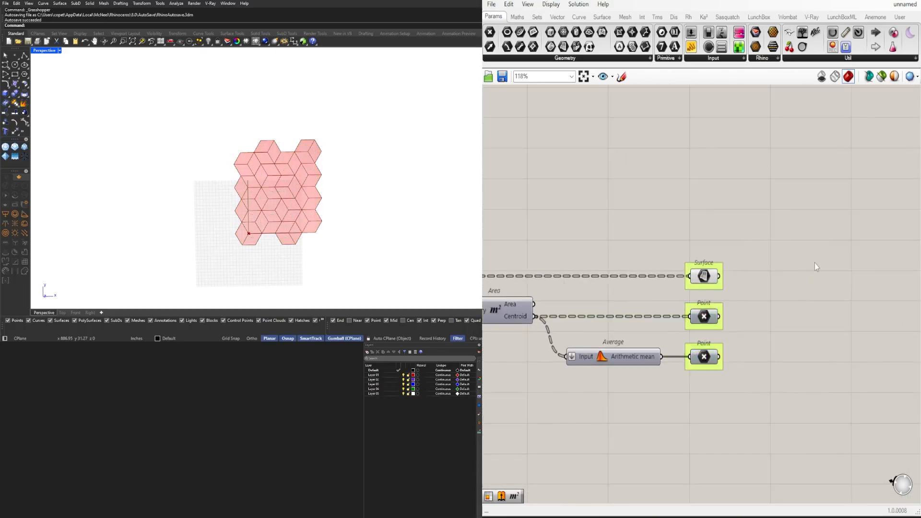
Set the slider feeding the Hexagonal grid's Extent X and Extent Y to 7
{"action": "right_click_drag", "start_coordinate": [654, 355], "coordinate": [737, 342]}
{"action": "scroll", "coordinate": [737, 342], "scroll_direction": "down", "scroll_amount": 6}
{"action": "right_click_drag", "start_coordinate": [559, 359], "coordinate": [770, 335]}
{"action": "scroll", "coordinate": [770, 335], "scroll_direction": "down", "scroll_amount": 3}
{"action": "right_click_drag", "start_coordinate": [618, 291], "coordinate": [674, 269]}
{"action": "scroll", "coordinate": [677, 266], "scroll_direction": "up", "scroll_amount": 6}
{"action": "scroll", "coordinate": [678, 263], "scroll_direction": "up", "scroll_amount": 10}
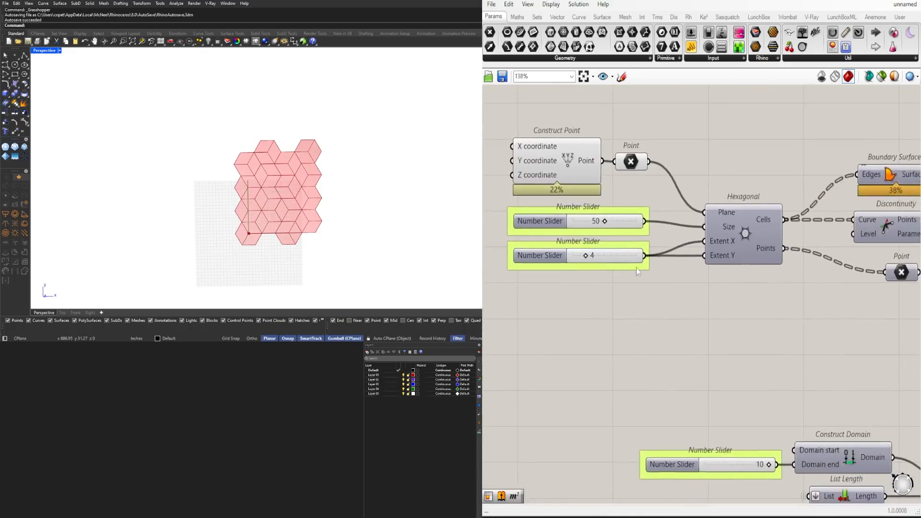
{"action": "left_click_drag", "start_coordinate": [615, 253], "coordinate": [646, 253]}
{"action": "scroll", "coordinate": [150, 193], "scroll_direction": "down", "scroll_amount": 3}
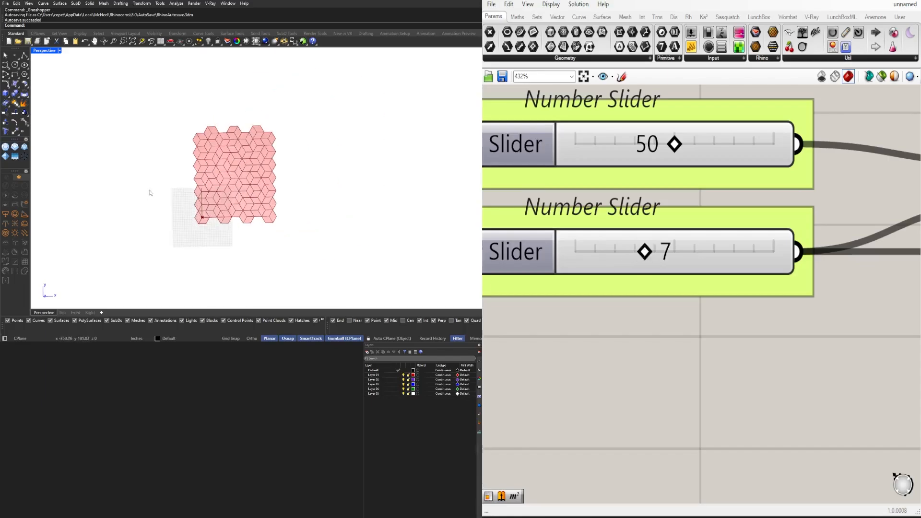
{"action": "scroll", "coordinate": [228, 164], "scroll_direction": "up", "scroll_amount": 2}
{"action": "scroll", "coordinate": [589, 213], "scroll_direction": "down", "scroll_amount": 5}
Add a Custom Preview component and place it well above and beyond the grouped Surface parameter
{"action": "right_click_drag", "start_coordinate": [776, 335], "coordinate": [609, 287]}
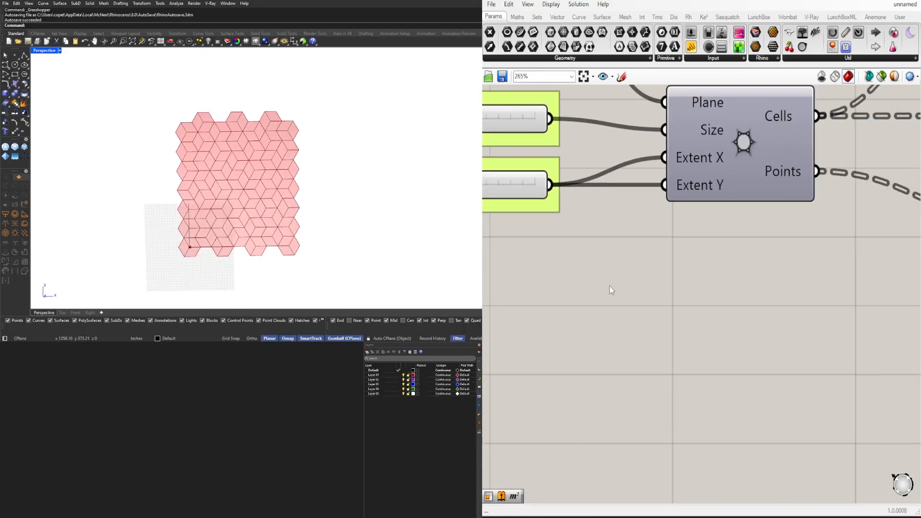
{"action": "scroll", "coordinate": [609, 287], "scroll_direction": "down", "scroll_amount": 7}
{"action": "right_click_drag", "start_coordinate": [747, 359], "coordinate": [548, 352]}
{"action": "scroll", "coordinate": [576, 346], "scroll_direction": "down", "scroll_amount": 1}
{"action": "right_click_drag", "start_coordinate": [684, 347], "coordinate": [534, 360]}
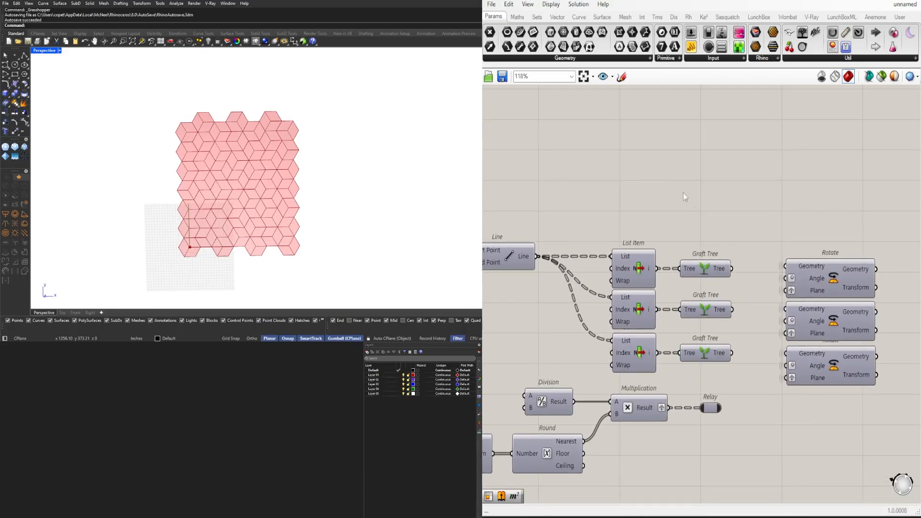
{"action": "scroll", "coordinate": [683, 196], "scroll_direction": "down", "scroll_amount": 1}
{"action": "right_click_drag", "start_coordinate": [787, 269], "coordinate": [551, 266]}
{"action": "scroll", "coordinate": [659, 282], "scroll_direction": "down", "scroll_amount": 2}
{"action": "right_click_drag", "start_coordinate": [887, 303], "coordinate": [664, 301]}
{"action": "scroll", "coordinate": [663, 301], "scroll_direction": "up", "scroll_amount": 2}
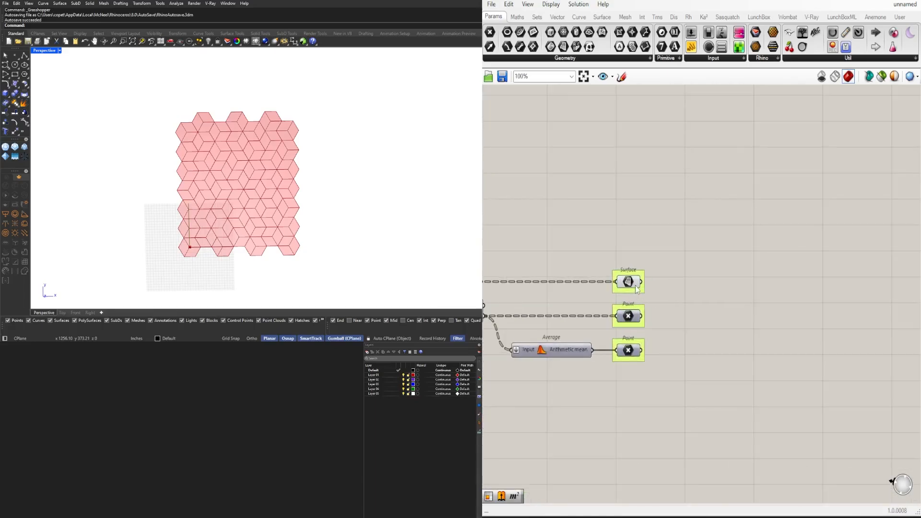
{"action": "double_click", "coordinate": [717, 247]}
{"action": "type", "text": "CUST"}
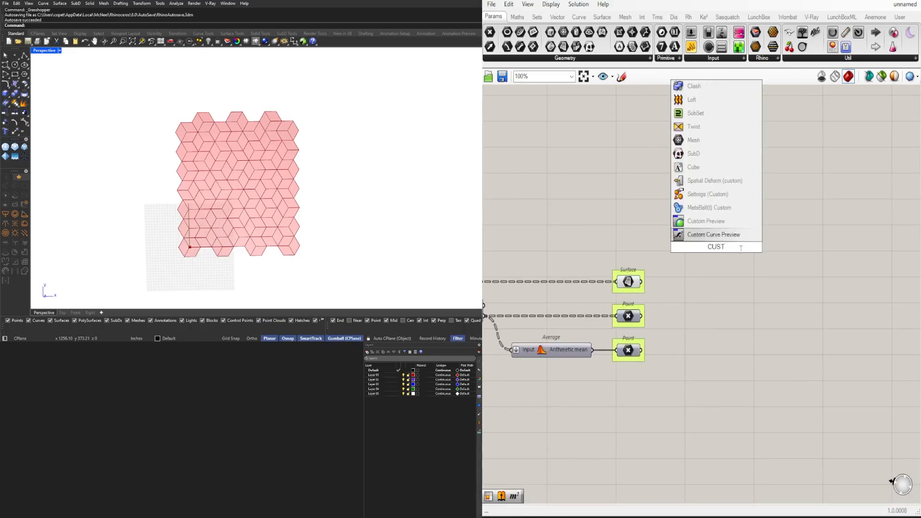
{"action": "left_click", "coordinate": [721, 223]}
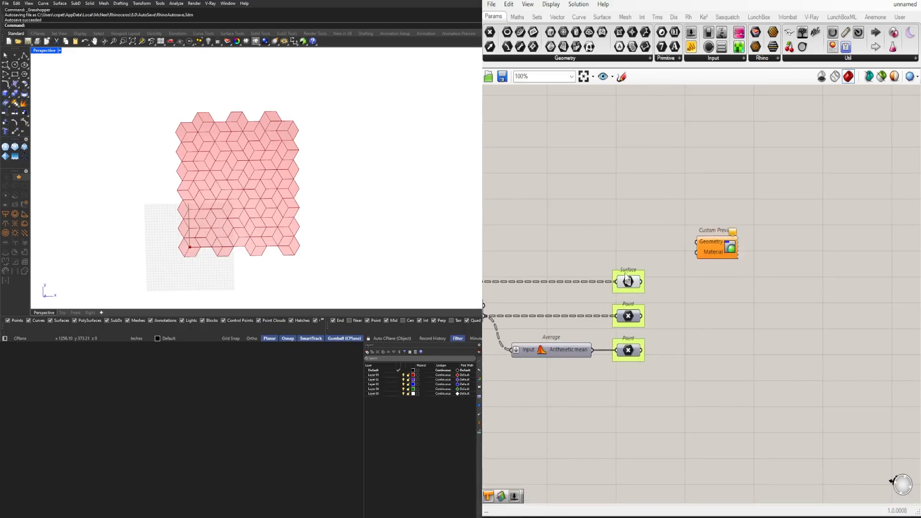
{"action": "left_click", "coordinate": [626, 280]}
{"action": "right_click_drag", "start_coordinate": [752, 266], "coordinate": [692, 284]}
{"action": "left_click_drag", "start_coordinate": [657, 263], "coordinate": [770, 226]}
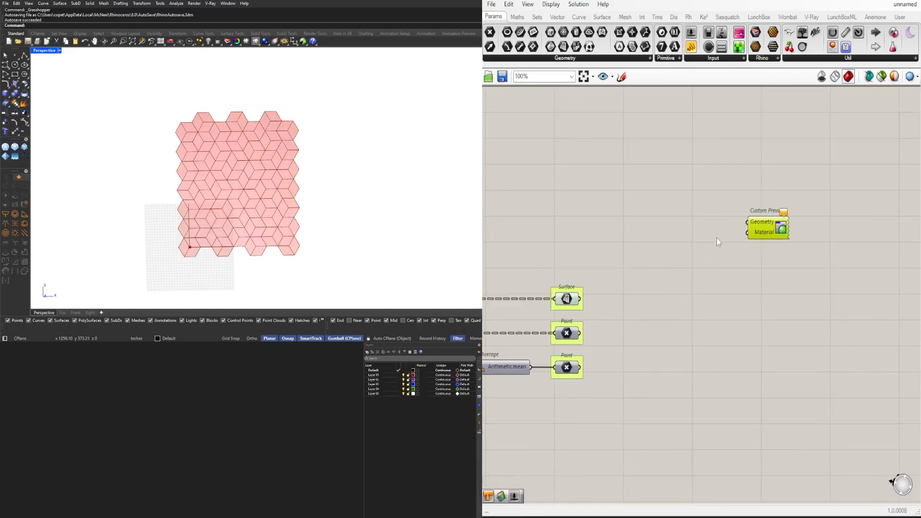
{"action": "left_click", "coordinate": [717, 242]}
Add a List Item component, connect the Surface parameter to its List input and flatten that input
{"action": "left_click", "coordinate": [566, 299]}
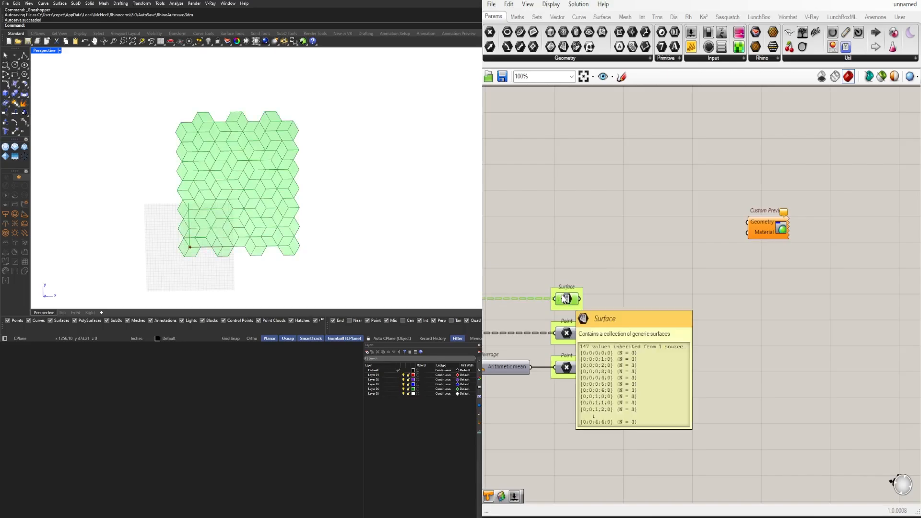
{"action": "left_click", "coordinate": [620, 258]}
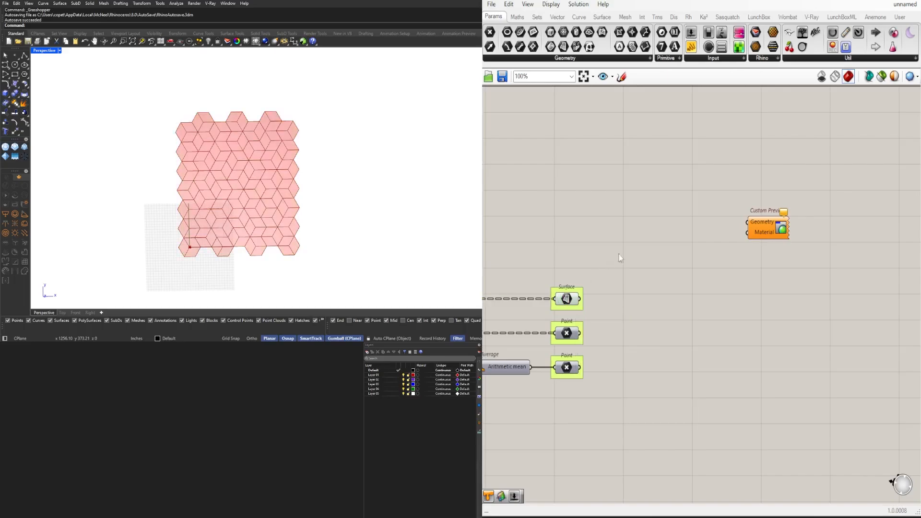
{"action": "left_click", "coordinate": [580, 306]}
{"action": "double_click", "coordinate": [673, 272]}
{"action": "type", "text": "ITEM"}
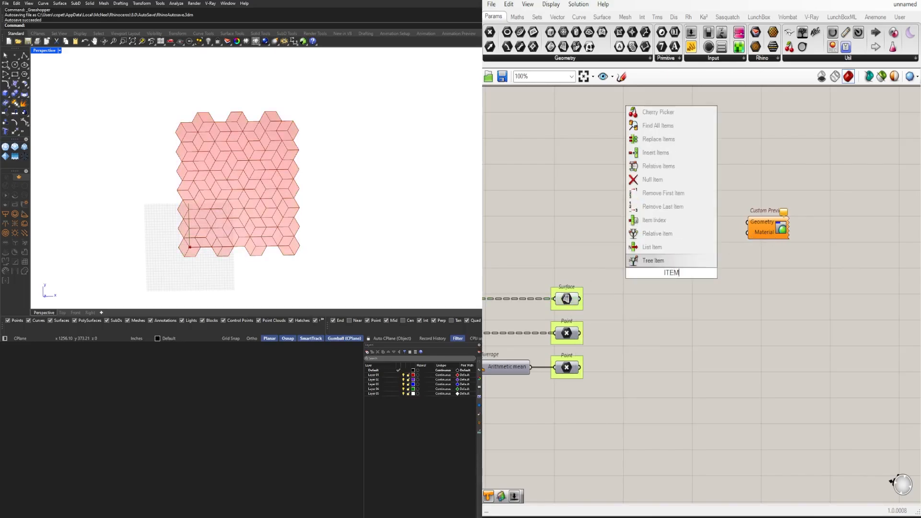
{"action": "left_click", "coordinate": [651, 247]}
{"action": "left_click_drag", "start_coordinate": [581, 299], "coordinate": [678, 245]}
{"action": "right_click", "coordinate": [654, 242]}
{"action": "left_click", "coordinate": [698, 320]}
{"action": "scroll", "coordinate": [661, 234], "scroll_direction": "up", "scroll_amount": 4}
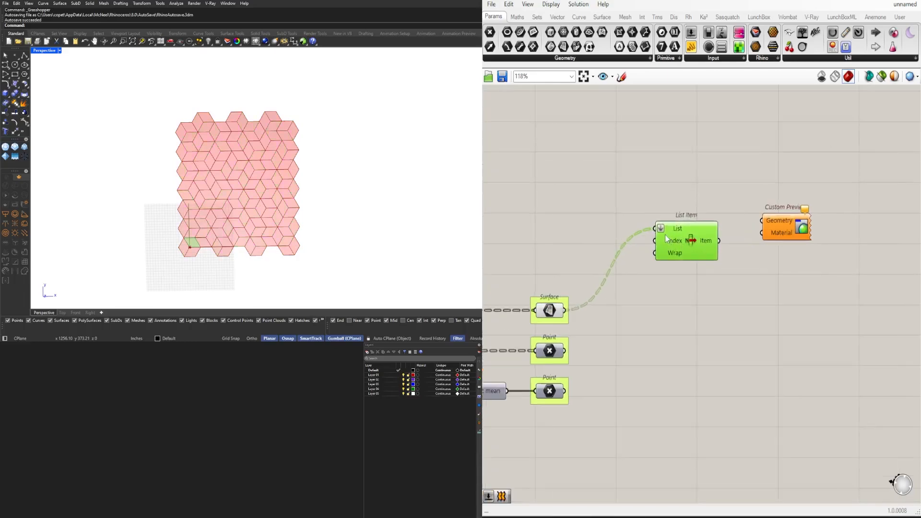
Try driving the List Item's Index with a number slider created at 5, and set it to 0
{"action": "double_click", "coordinate": [563, 227]}
{"action": "type", "text": "5"}
{"action": "key", "text": "Return"}
{"action": "scroll", "coordinate": [653, 288], "scroll_direction": "down", "scroll_amount": 2}
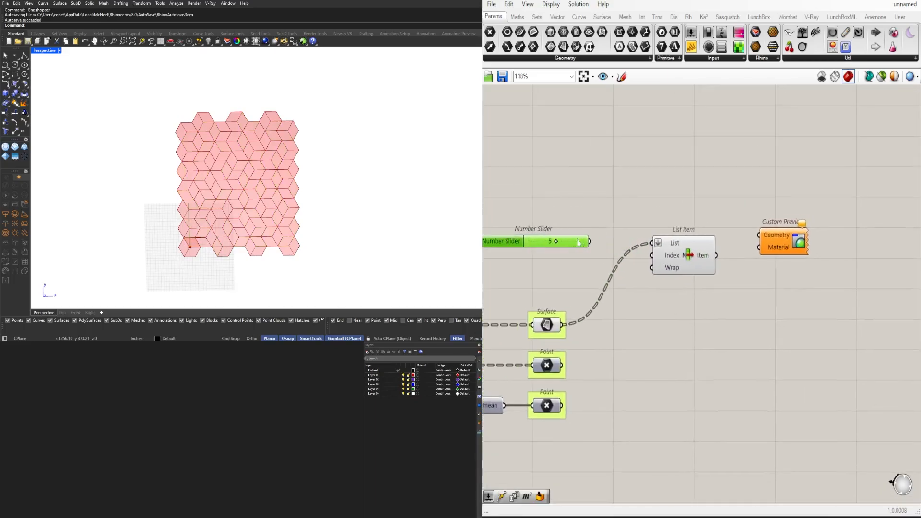
{"action": "left_click_drag", "start_coordinate": [590, 241], "coordinate": [651, 254]}
{"action": "scroll", "coordinate": [577, 247], "scroll_direction": "up", "scroll_amount": 3}
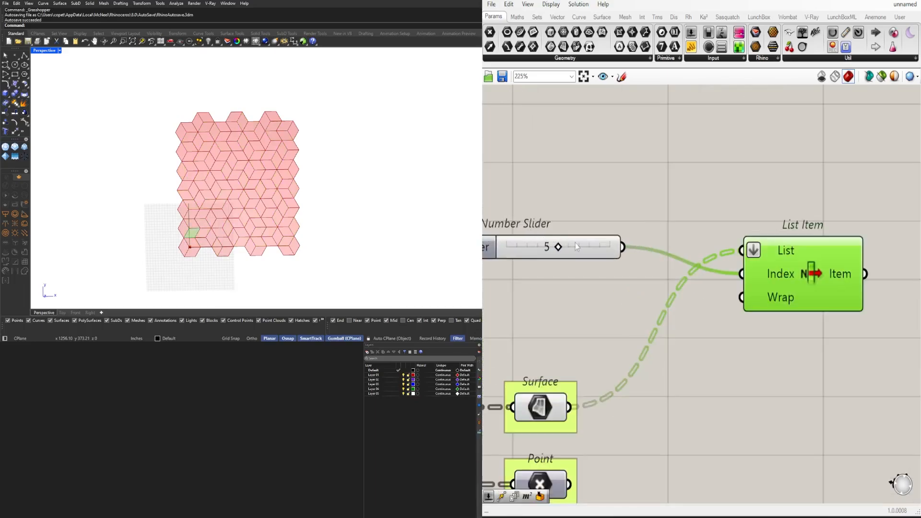
{"action": "left_click_drag", "start_coordinate": [558, 248], "coordinate": [492, 254]}
{"action": "scroll", "coordinate": [492, 254], "scroll_direction": "down", "scroll_amount": 3}
{"action": "left_click", "coordinate": [559, 254]}
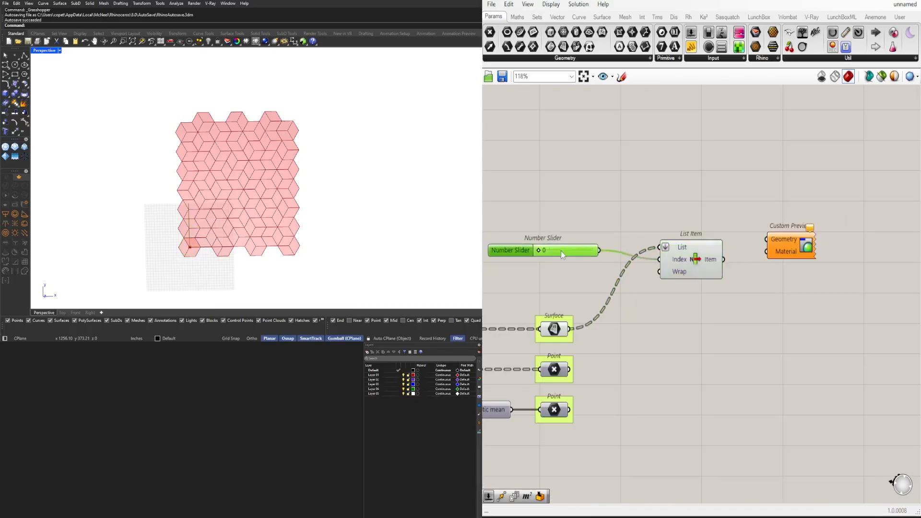
Add the +1 and +2 outputs to the List Item component
{"action": "scroll", "coordinate": [649, 257], "scroll_direction": "up", "scroll_amount": 3}
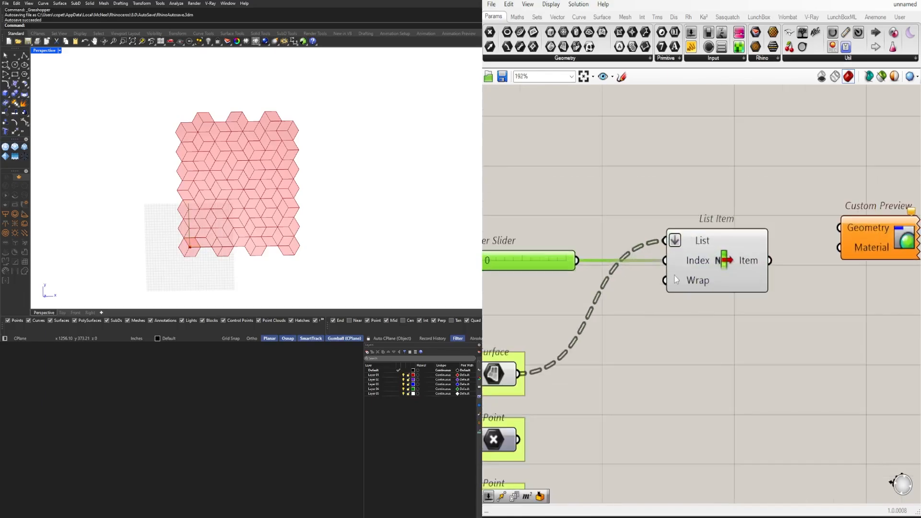
{"action": "scroll", "coordinate": [763, 298], "scroll_direction": "up", "scroll_amount": 2}
{"action": "left_click", "coordinate": [767, 299]}
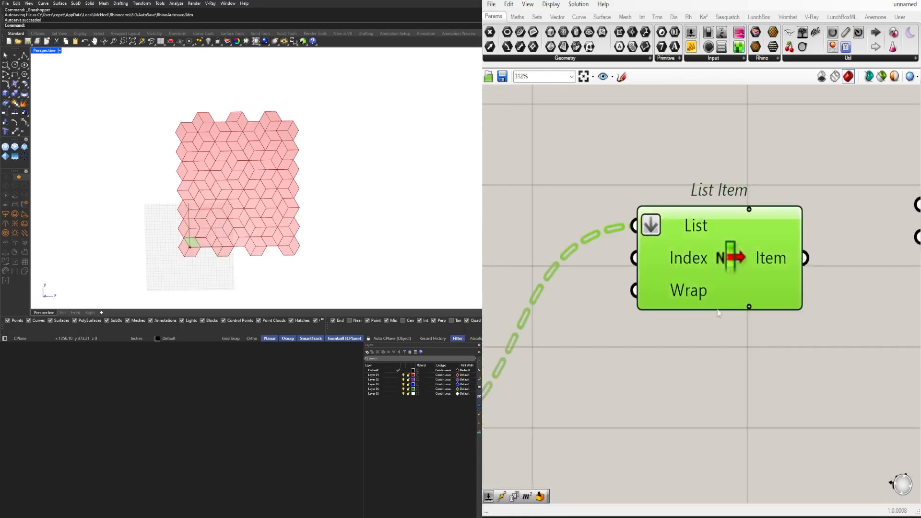
{"action": "scroll", "coordinate": [768, 305], "scroll_direction": "up", "scroll_amount": 3}
{"action": "left_click", "coordinate": [767, 300]}
{"action": "scroll", "coordinate": [739, 307], "scroll_direction": "down", "scroll_amount": 5}
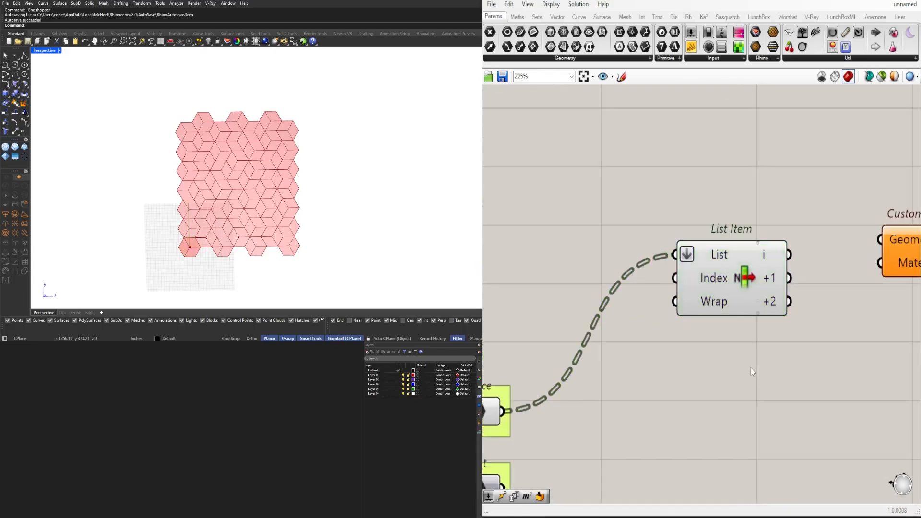
Add a Series component beside the List Item and connect its output to the Index input
{"action": "left_click", "coordinate": [559, 301]}
{"action": "double_click", "coordinate": [559, 300]}
{"action": "type", "text": "SER"}
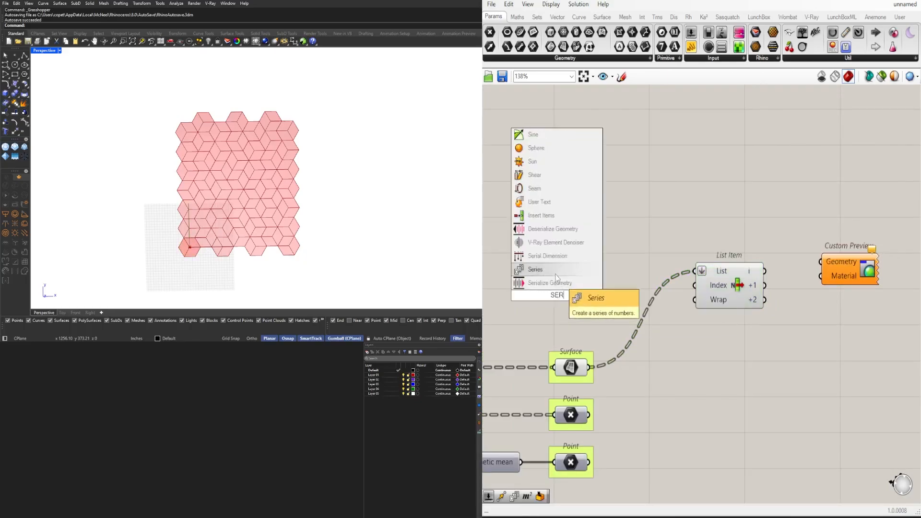
{"action": "left_click", "coordinate": [557, 272]}
{"action": "left_click_drag", "start_coordinate": [615, 285], "coordinate": [694, 284]}
{"action": "left_click", "coordinate": [564, 284]}
{"action": "left_click_drag", "start_coordinate": [564, 284], "coordinate": [575, 284]}
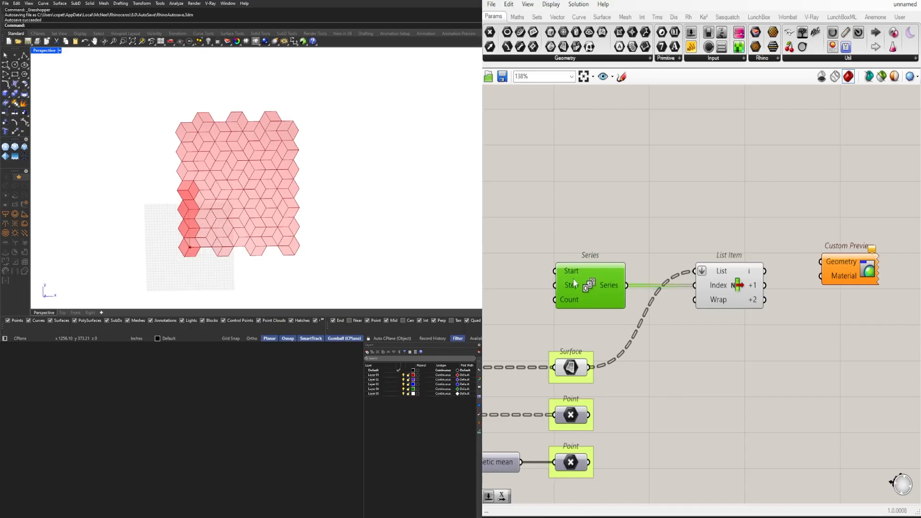
{"action": "right_click_drag", "start_coordinate": [513, 303], "coordinate": [595, 307]}
{"action": "double_click", "coordinate": [547, 304]}
{"action": "type", "text": "LENG"}
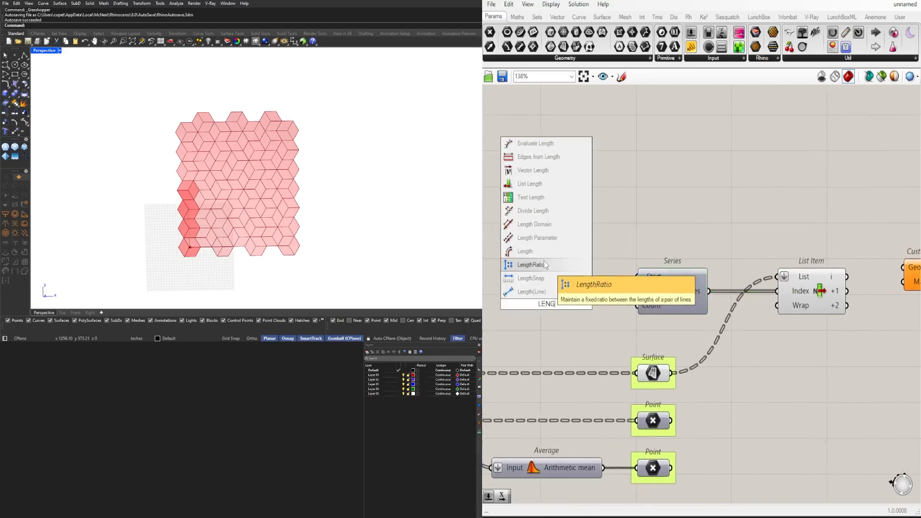
{"action": "left_click", "coordinate": [527, 251]}
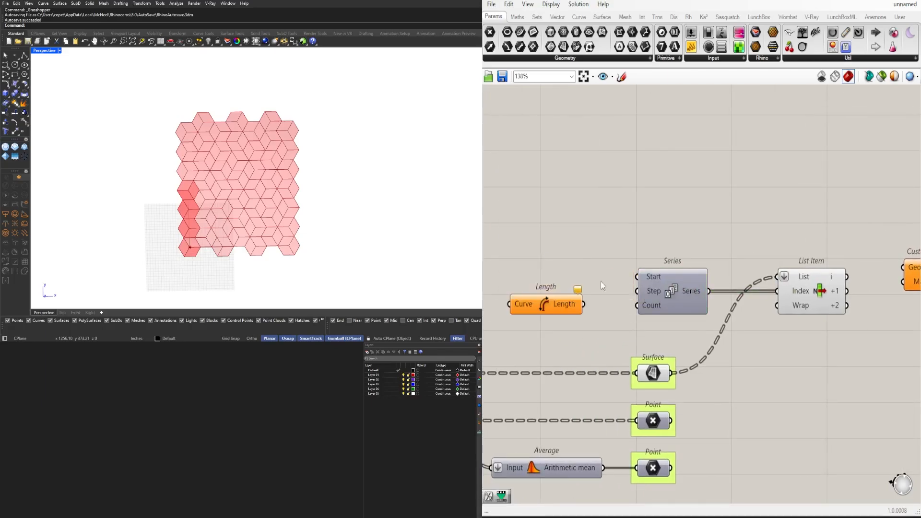
{"action": "left_click_drag", "start_coordinate": [672, 376], "coordinate": [506, 321]}
{"action": "left_click", "coordinate": [549, 306]}
{"action": "key", "text": "Delete"}
Add a List Length component, feed it the flattened Surface parameter, and connect its Length output to the Series Count input
{"action": "double_click", "coordinate": [549, 307]}
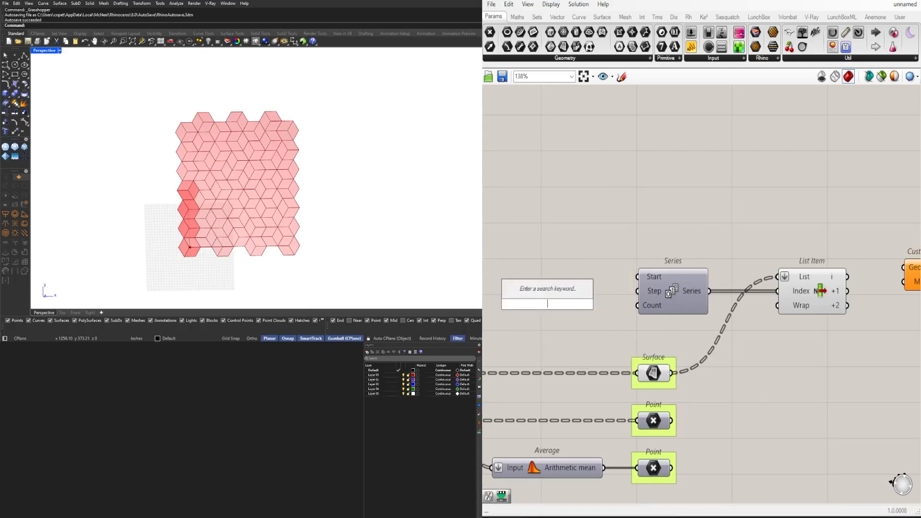
{"action": "type", "text": "LENG"}
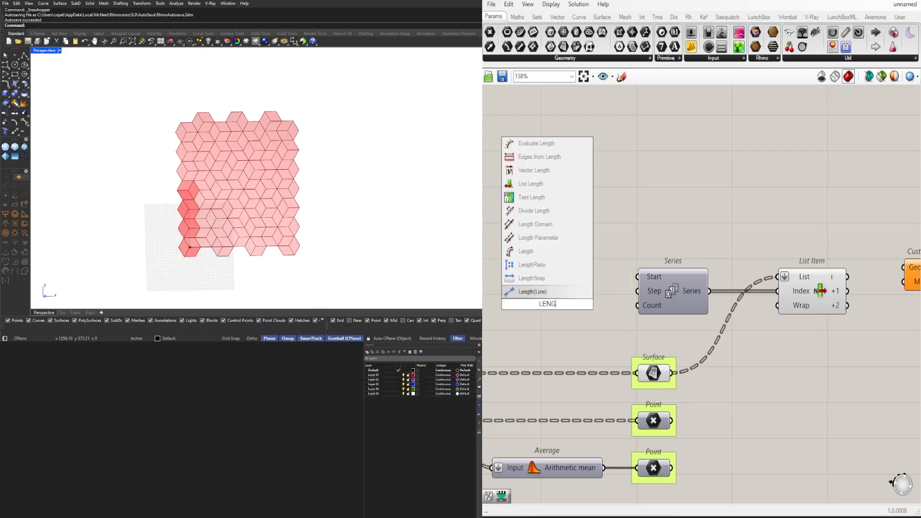
{"action": "left_click", "coordinate": [531, 184]}
{"action": "left_click_drag", "start_coordinate": [672, 374], "coordinate": [514, 304]}
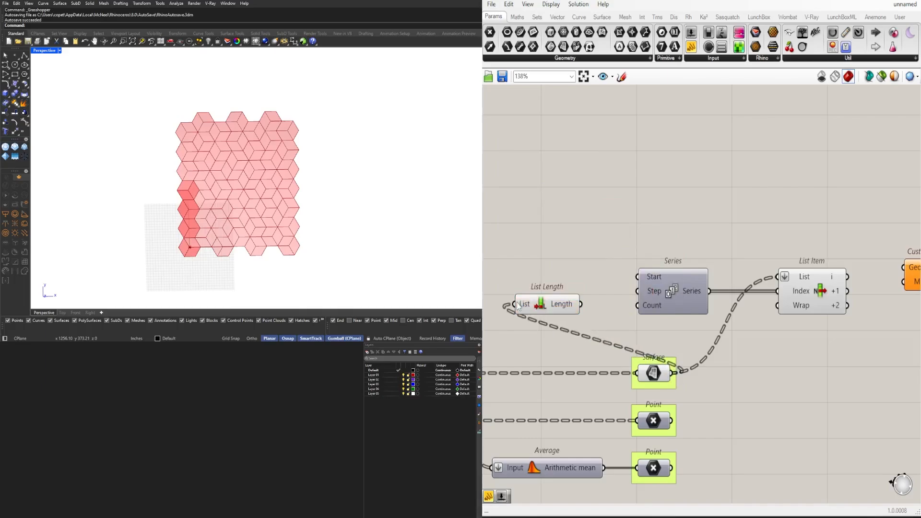
{"action": "right_click", "coordinate": [514, 304]}
{"action": "left_click", "coordinate": [557, 382]}
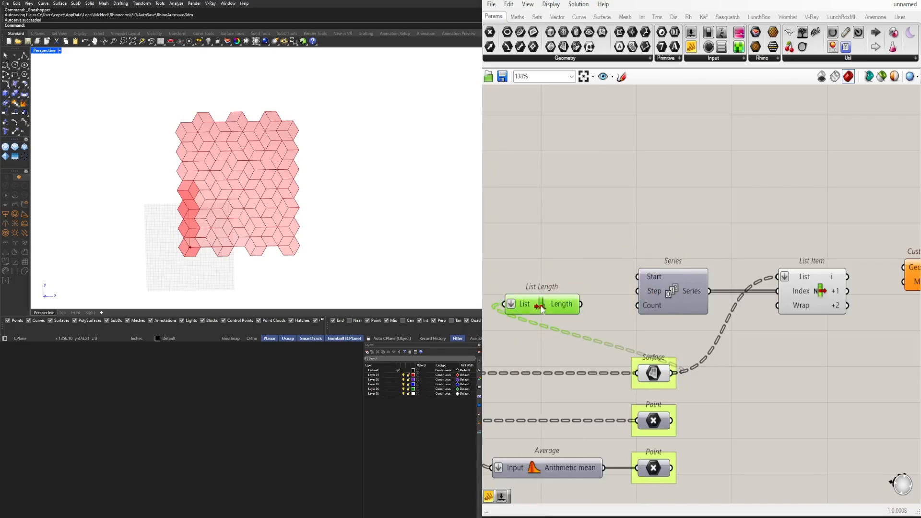
{"action": "left_click_drag", "start_coordinate": [556, 307], "coordinate": [637, 306]}
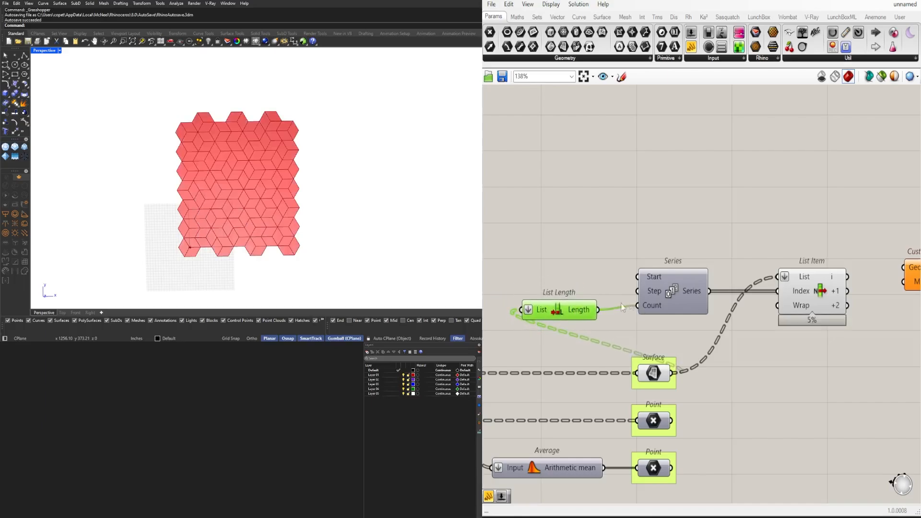
{"action": "left_click_drag", "start_coordinate": [564, 314], "coordinate": [503, 309]}
Try routing the List Length output through a Division component into the Series Count input, and delete that Division
{"action": "double_click", "coordinate": [583, 272]}
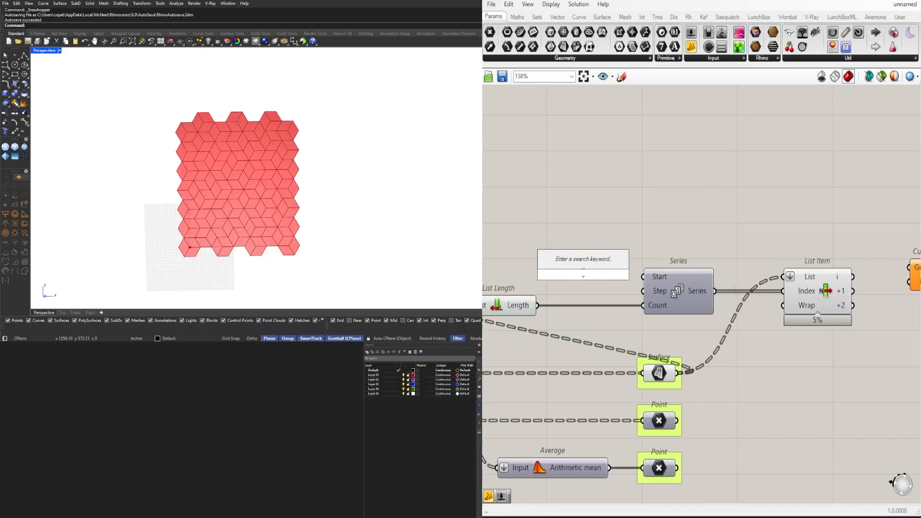
{"action": "type", "text": "/3"}
{"action": "key", "text": "Return"}
{"action": "left_click_drag", "start_coordinate": [536, 305], "coordinate": [557, 267]}
{"action": "left_click_drag", "start_coordinate": [613, 274], "coordinate": [643, 306]}
{"action": "left_click", "coordinate": [581, 277]}
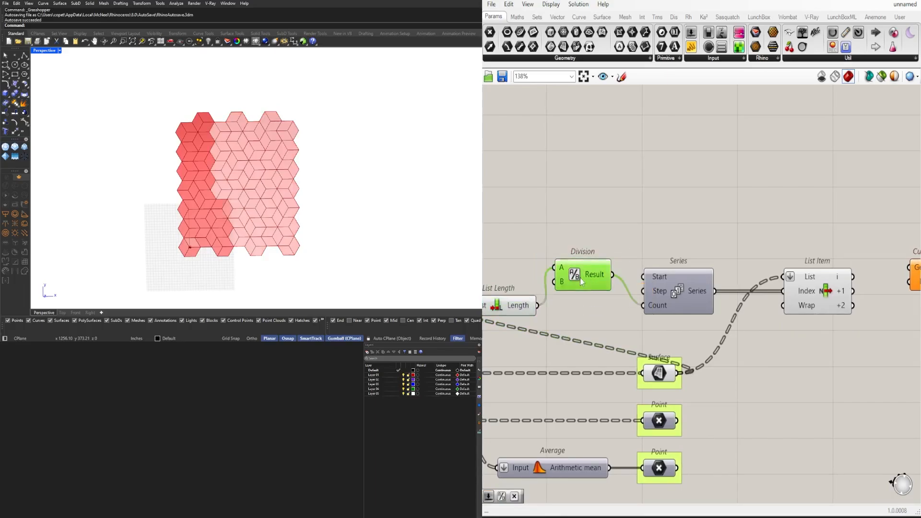
{"action": "key", "text": "Delete"}
Try a Division component created with /2 between List Length and the Series Count input, and remove it
{"action": "double_click", "coordinate": [580, 277]}
{"action": "type", "text": "/2"}
{"action": "key", "text": "Return"}
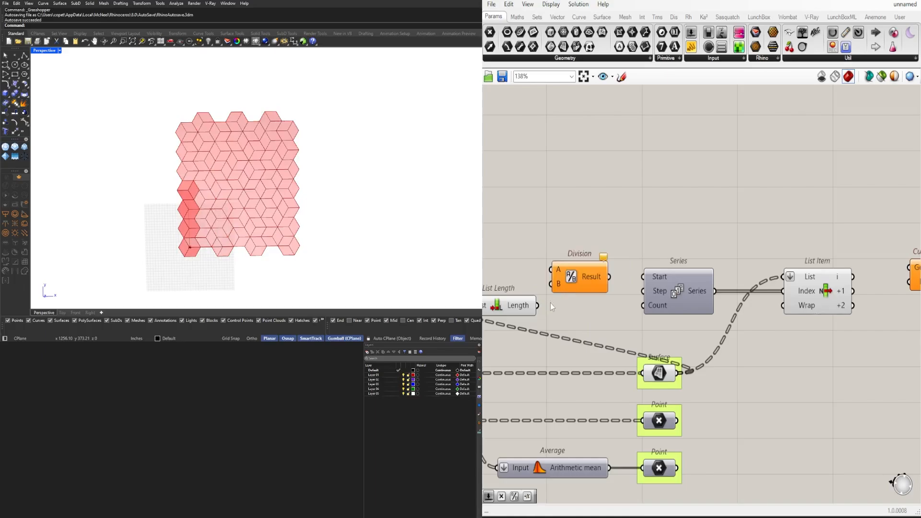
{"action": "left_click_drag", "start_coordinate": [537, 305], "coordinate": [551, 270]}
{"action": "left_click_drag", "start_coordinate": [572, 284], "coordinate": [642, 306]}
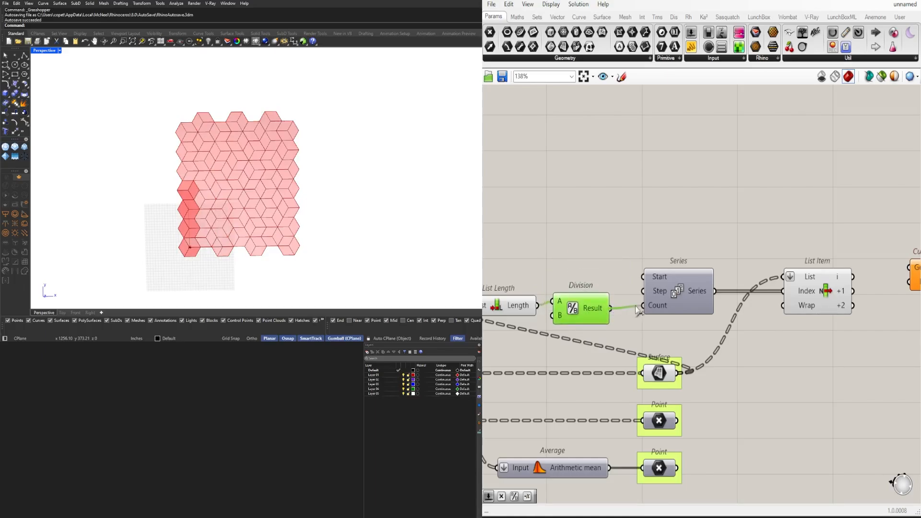
{"action": "left_click_drag", "start_coordinate": [584, 309], "coordinate": [586, 315]}
{"action": "key", "text": "Delete"}
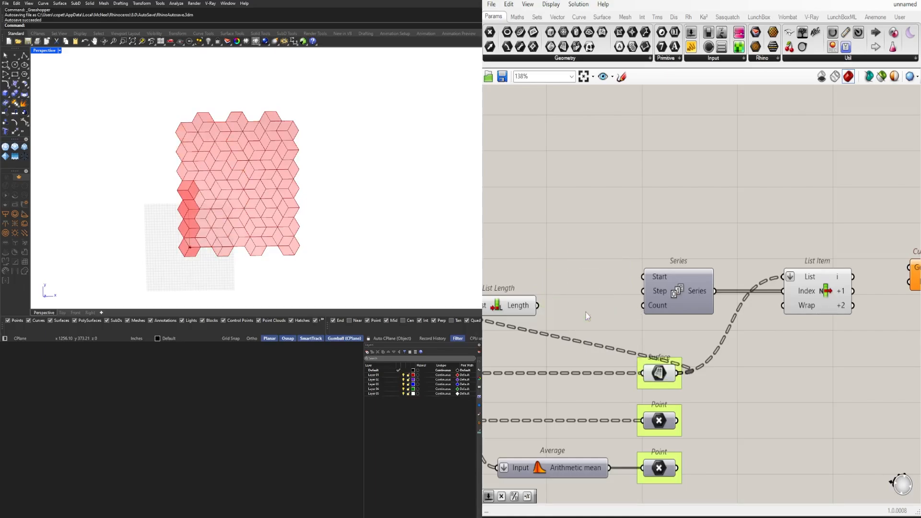
Try a Division component created with /3, delete it, and reconnect List Length directly to the Series Count input
{"action": "double_click", "coordinate": [586, 312]}
{"action": "type", "text": "/3"}
{"action": "key", "text": "Return"}
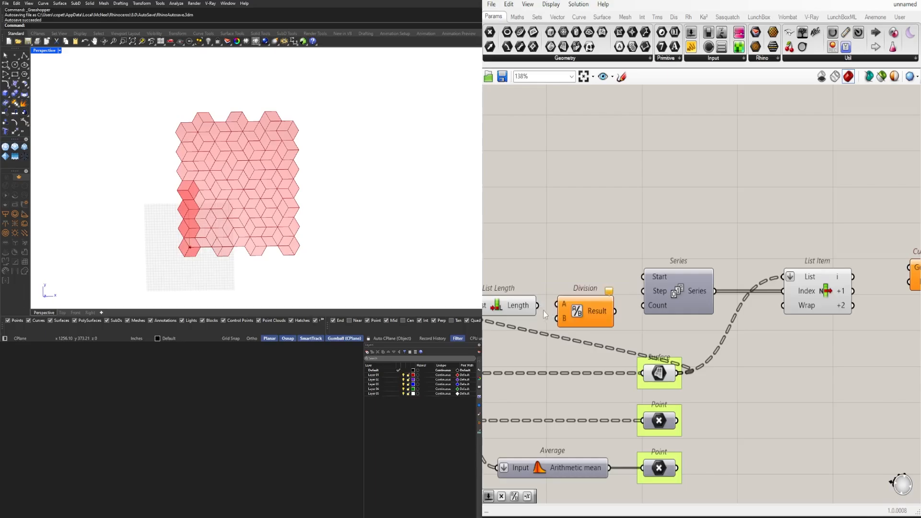
{"action": "left_click_drag", "start_coordinate": [538, 306], "coordinate": [643, 306]}
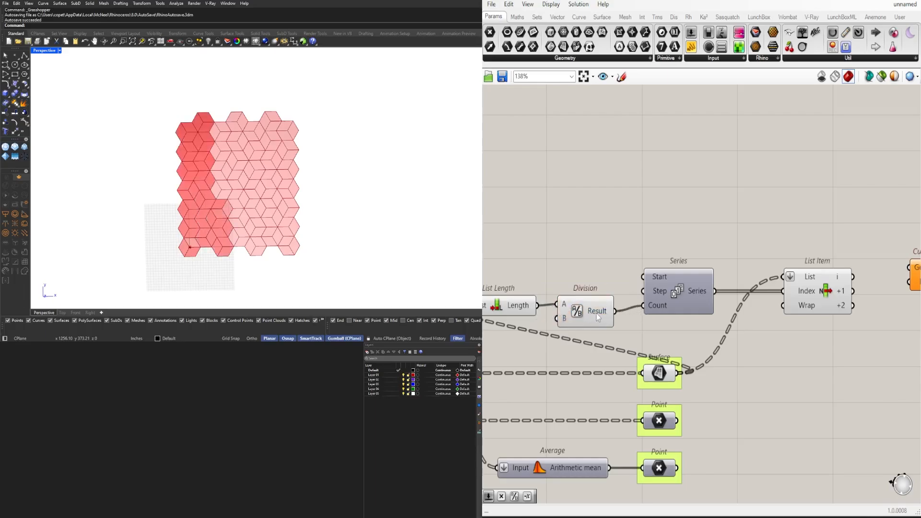
{"action": "left_click_drag", "start_coordinate": [536, 305], "coordinate": [643, 305]}
{"action": "left_click", "coordinate": [575, 313]}
{"action": "key", "text": "Delete"}
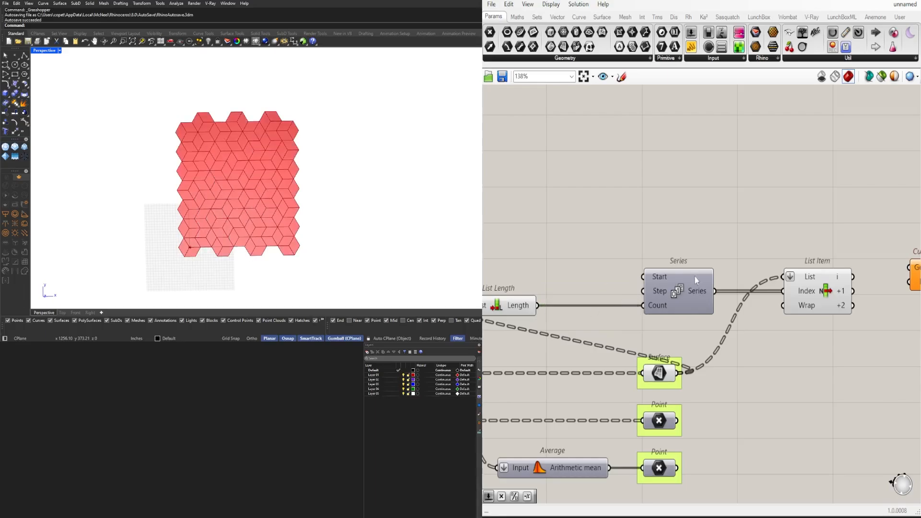
Connect the List Item's i output to the Geometry input of the Custom Preview component
{"action": "left_click", "coordinate": [811, 298]}
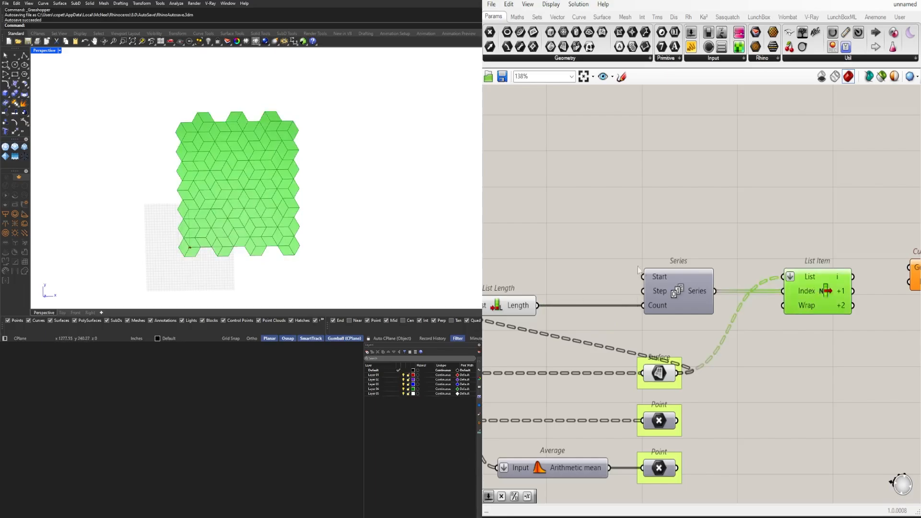
{"action": "left_click", "coordinate": [714, 228]}
{"action": "right_click_drag", "start_coordinate": [853, 268], "coordinate": [725, 276]}
{"action": "left_click_drag", "start_coordinate": [555, 302], "coordinate": [542, 309]}
{"action": "right_click_drag", "start_coordinate": [764, 289], "coordinate": [743, 292]}
{"action": "mouse_move", "coordinate": [783, 294]}
{"action": "left_mouse_down"}
{"action": "mouse_move", "coordinate": [810, 263]}
{"action": "mouse_move", "coordinate": [780, 225]}
{"action": "left_mouse_up"}
{"action": "left_click_drag", "start_coordinate": [626, 321], "coordinate": [785, 213]}
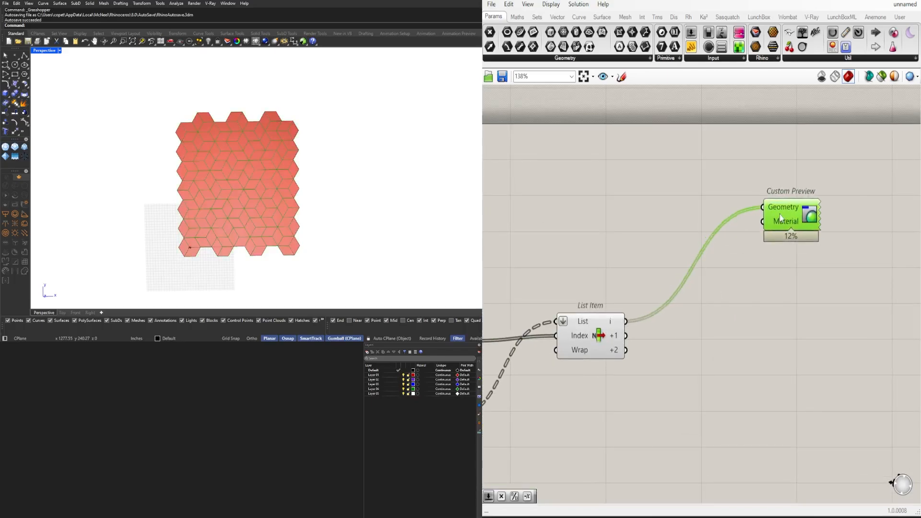
Add a Colour Swatch and connect it to the Material input of the Custom Preview
{"action": "double_click", "coordinate": [575, 211]}
{"action": "type", "text": "COLO"}
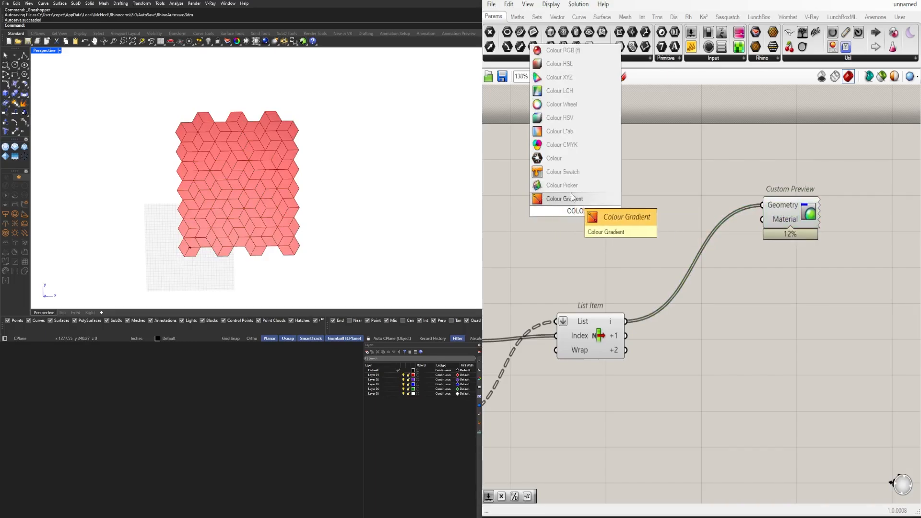
{"action": "double_click", "coordinate": [607, 239]}
{"action": "type", "text": "SW"}
{"action": "key", "text": "Up"}
{"action": "key", "text": "Up"}
{"action": "key", "text": "Up"}
{"action": "key", "text": "Up"}
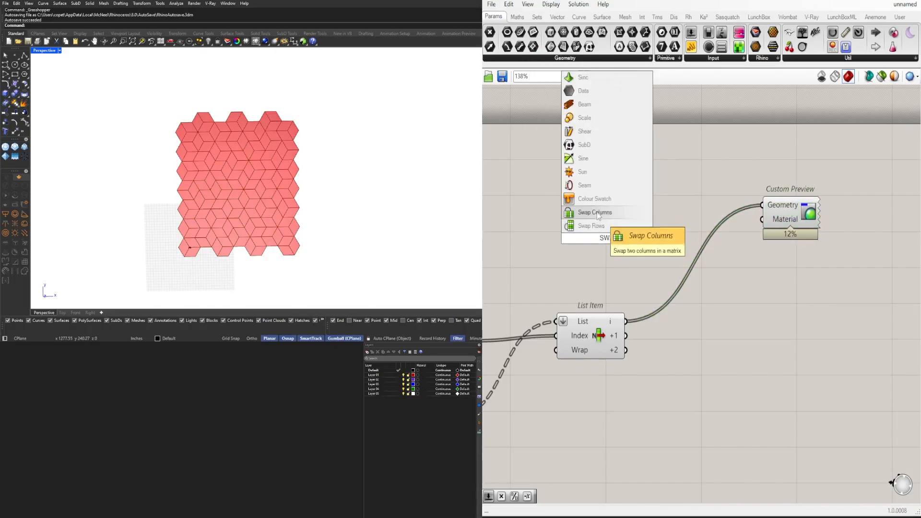
{"action": "key", "text": "Return"}
{"action": "left_click_drag", "start_coordinate": [648, 239], "coordinate": [765, 227]}
{"action": "left_click", "coordinate": [741, 269]}
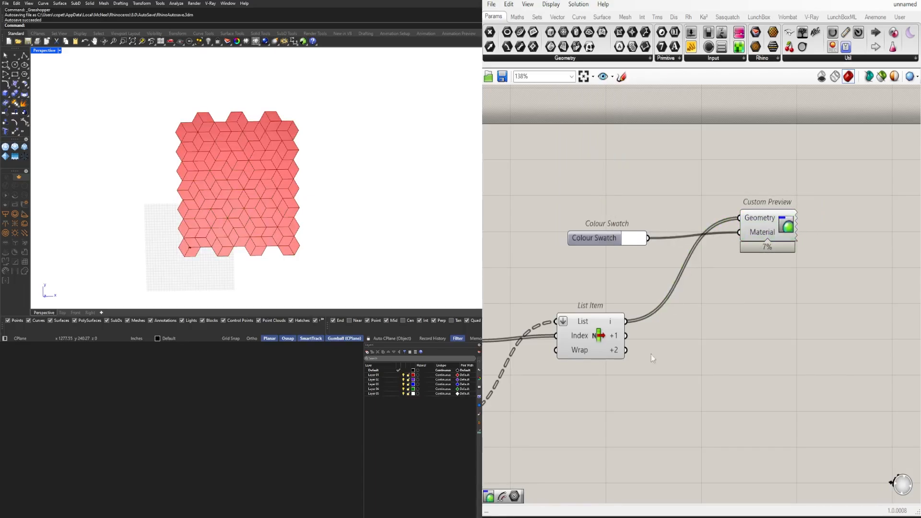
Turn off the default preview of the List Item component
{"action": "left_click_drag", "start_coordinate": [651, 355], "coordinate": [591, 302]}
{"action": "middle_click", "coordinate": [590, 301]}
{"action": "left_click", "coordinate": [620, 269]}
{"action": "left_click_drag", "start_coordinate": [666, 368], "coordinate": [599, 288]}
{"action": "middle_click", "coordinate": [598, 282]}
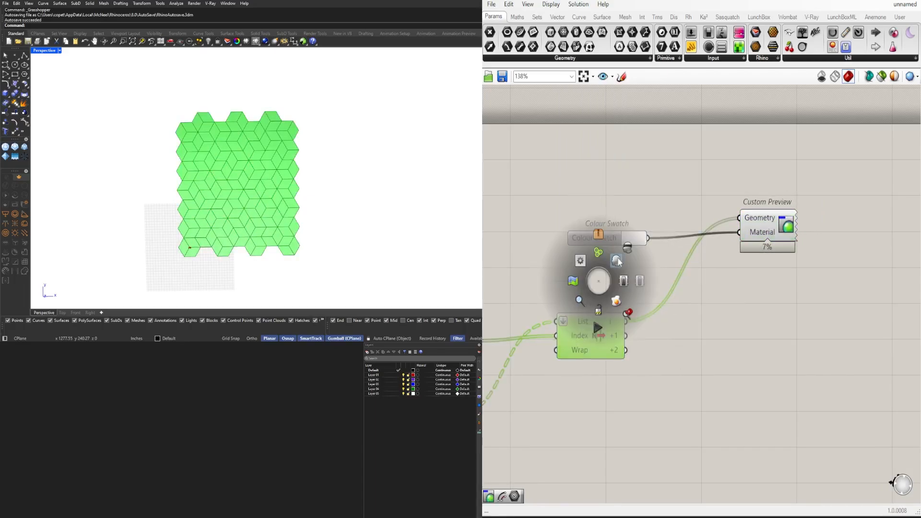
{"action": "left_click", "coordinate": [618, 259]}
{"action": "left_click", "coordinate": [709, 319]}
Change the Colour Swatch from white to a light grey and inspect the shaded pattern in the Rhino viewport
{"action": "left_click", "coordinate": [768, 234]}
{"action": "scroll", "coordinate": [623, 244], "scroll_direction": "up", "scroll_amount": 4}
{"action": "left_click", "coordinate": [648, 229]}
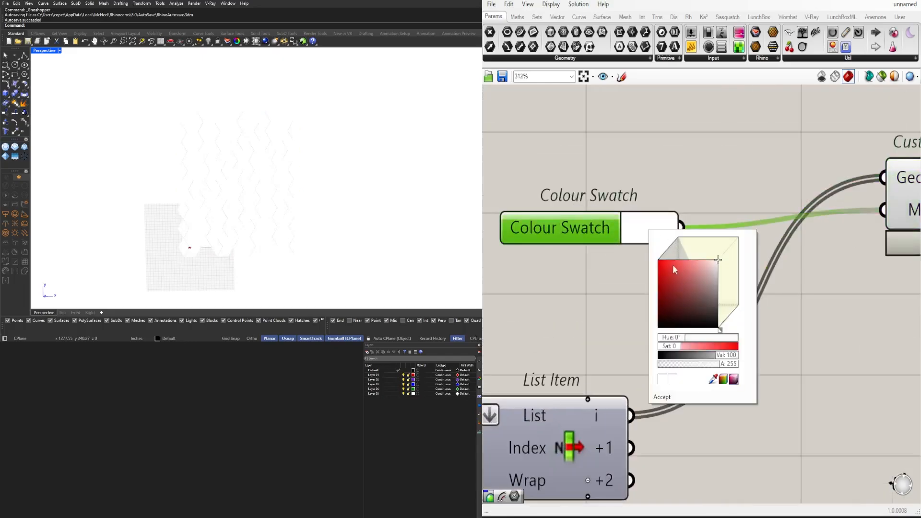
{"action": "left_click_drag", "start_coordinate": [732, 265], "coordinate": [739, 286]}
{"action": "left_click", "coordinate": [711, 182]}
{"action": "right_click_drag", "start_coordinate": [283, 178], "coordinate": [307, 158]}
{"action": "scroll", "coordinate": [580, 279], "scroll_direction": "down", "scroll_amount": 2}
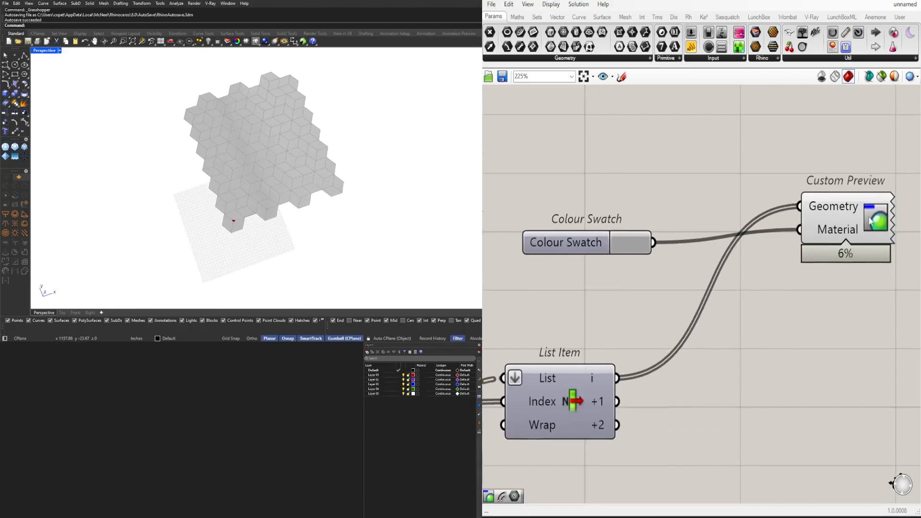
Create a number slider set to 3 and connect it to the Step input of the Series component
{"action": "left_click", "coordinate": [863, 219]}
{"action": "left_click", "coordinate": [729, 338]}
{"action": "scroll", "coordinate": [721, 346], "scroll_direction": "down", "scroll_amount": 2}
{"action": "right_click_drag", "start_coordinate": [684, 378], "coordinate": [778, 350]}
{"action": "left_click", "coordinate": [706, 358]}
{"action": "right_click_drag", "start_coordinate": [706, 360], "coordinate": [806, 330]}
{"action": "right_click_drag", "start_coordinate": [565, 358], "coordinate": [703, 350]}
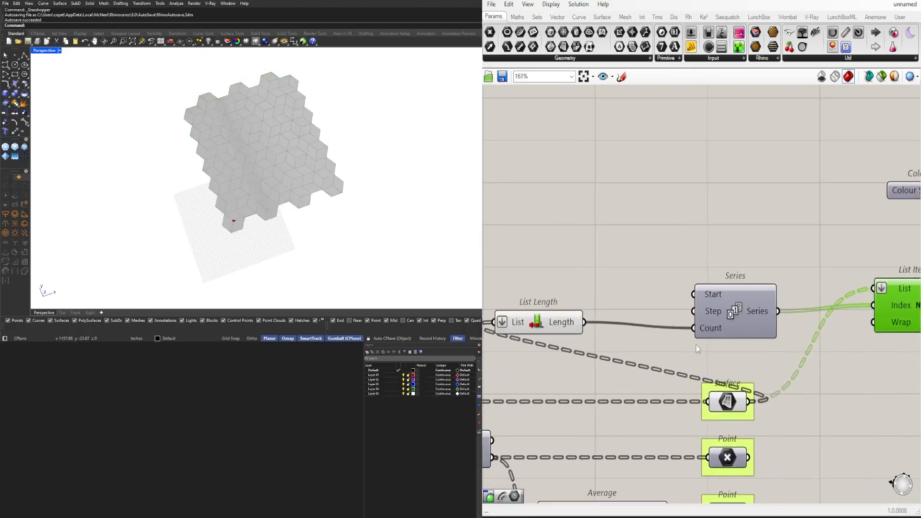
{"action": "double_click", "coordinate": [577, 287]}
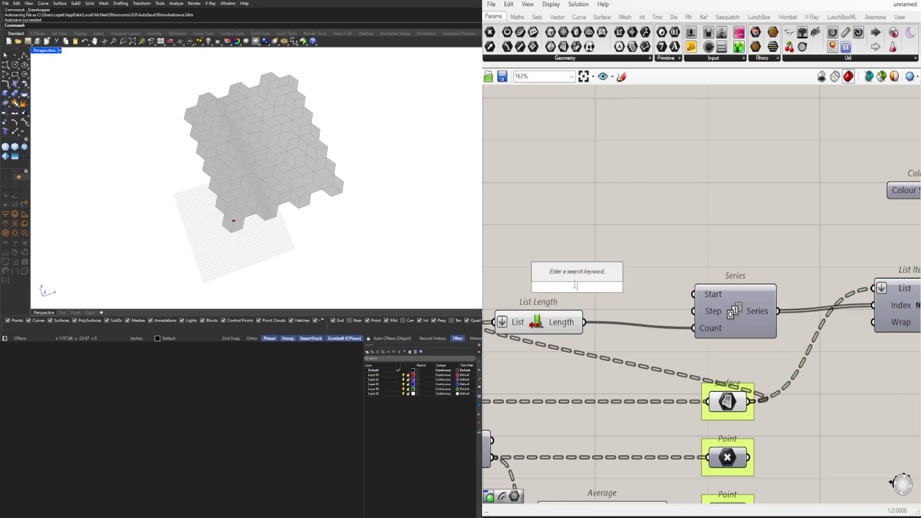
{"action": "left_click", "coordinate": [559, 254]}
{"action": "double_click", "coordinate": [559, 254]}
{"action": "type", "text": "3"}
{"action": "key", "text": "Return"}
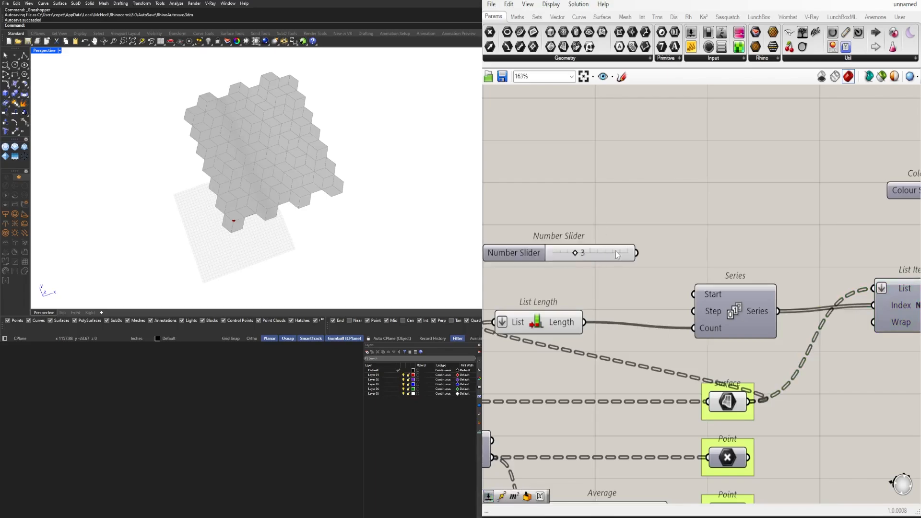
{"action": "left_click_drag", "start_coordinate": [616, 251], "coordinate": [696, 311]}
{"action": "scroll", "coordinate": [647, 344], "scroll_direction": "down", "scroll_amount": 3}
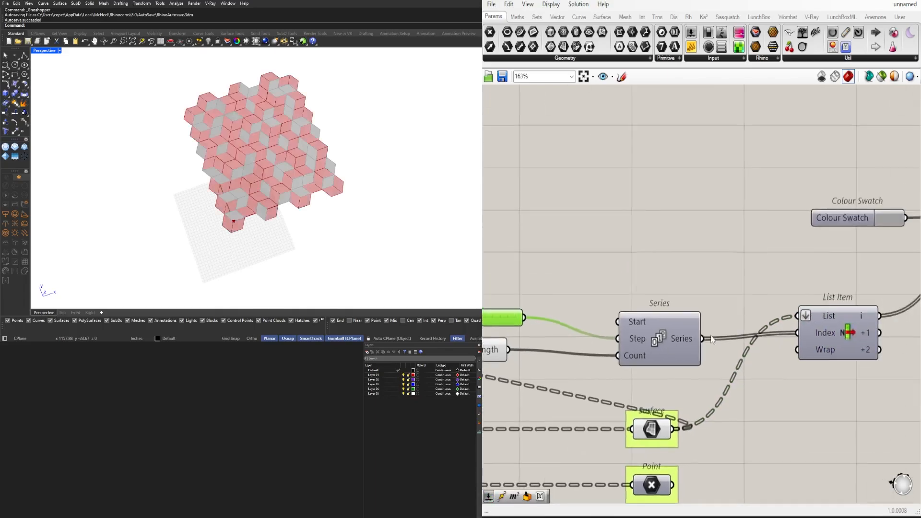
Move the List Item and Series components farther along the canvas to make room after List Length
{"action": "left_click_drag", "start_coordinate": [648, 344], "coordinate": [660, 340]}
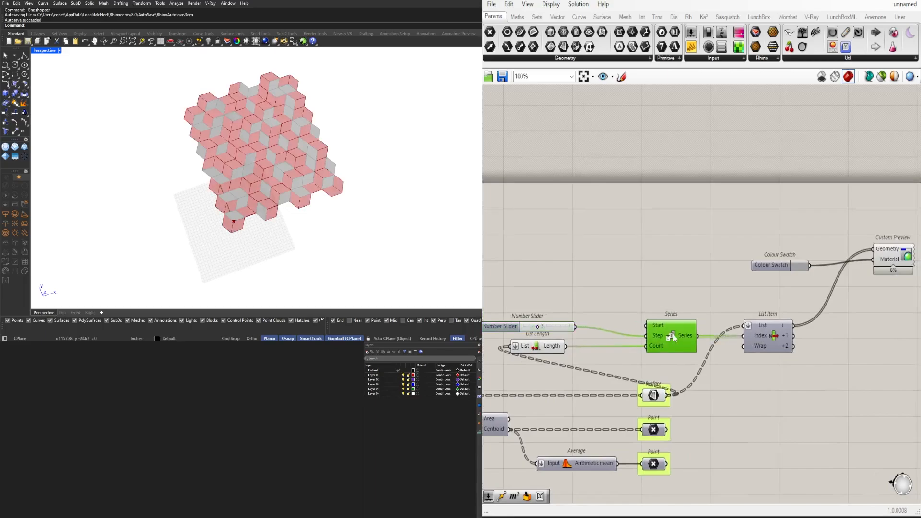
{"action": "left_click_drag", "start_coordinate": [774, 341], "coordinate": [821, 343]}
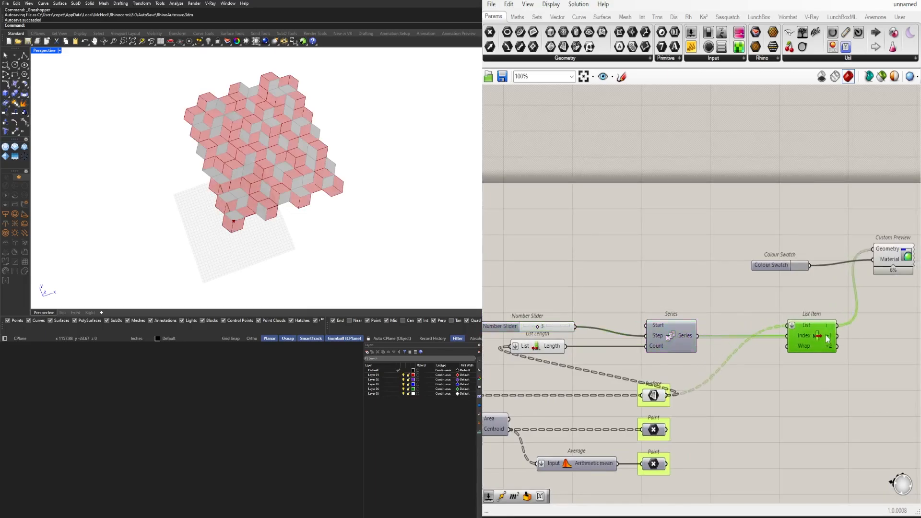
{"action": "left_click_drag", "start_coordinate": [689, 342], "coordinate": [731, 342]}
Add a Division component with List Length as A and the step slider as B, feeding its Result to the Series Count
{"action": "left_click", "coordinate": [626, 367]}
{"action": "double_click", "coordinate": [626, 367]}
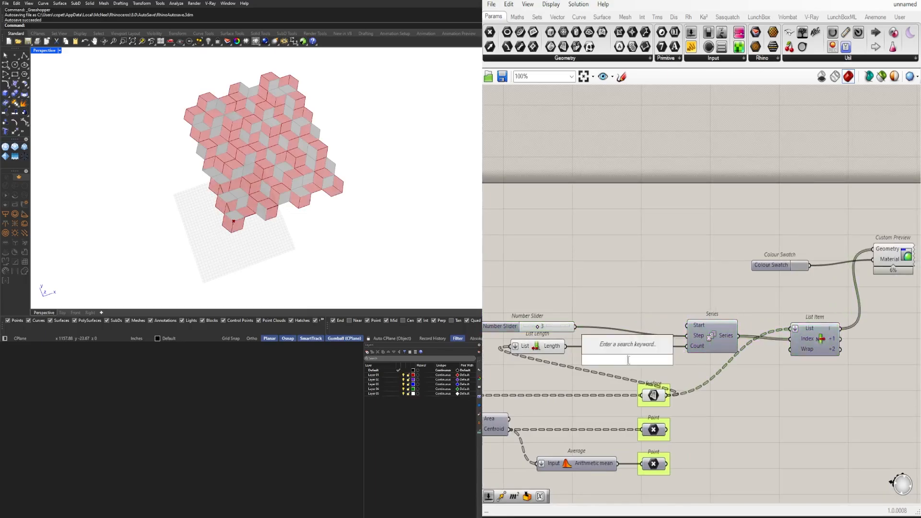
{"action": "type", "text": "/3"}
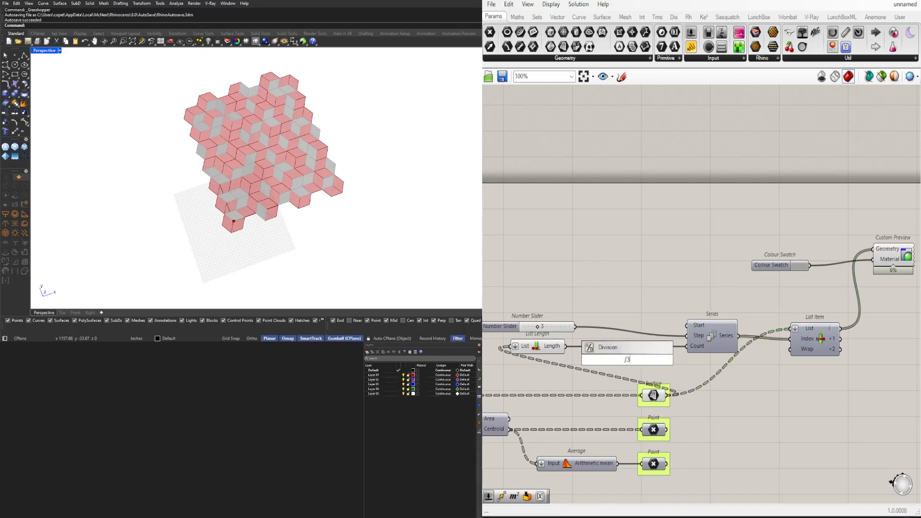
{"action": "key", "text": "Return"}
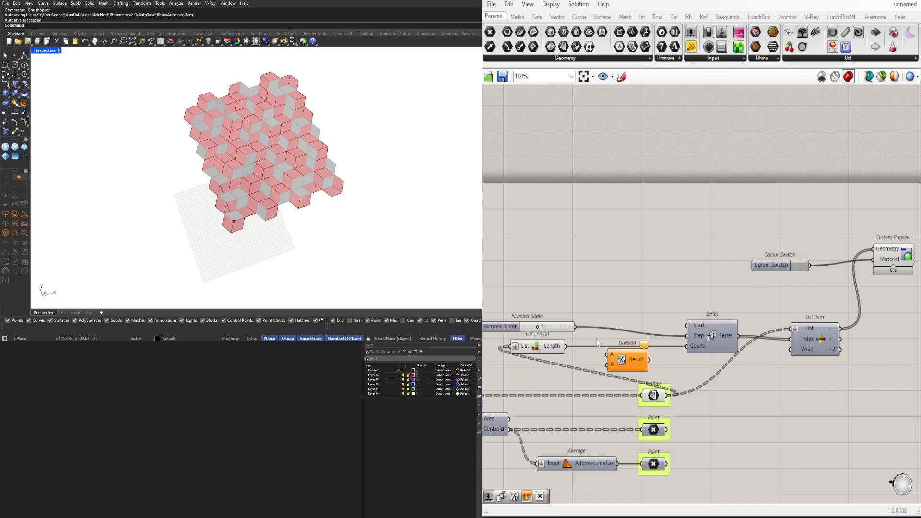
{"action": "left_click_drag", "start_coordinate": [569, 346], "coordinate": [607, 355]}
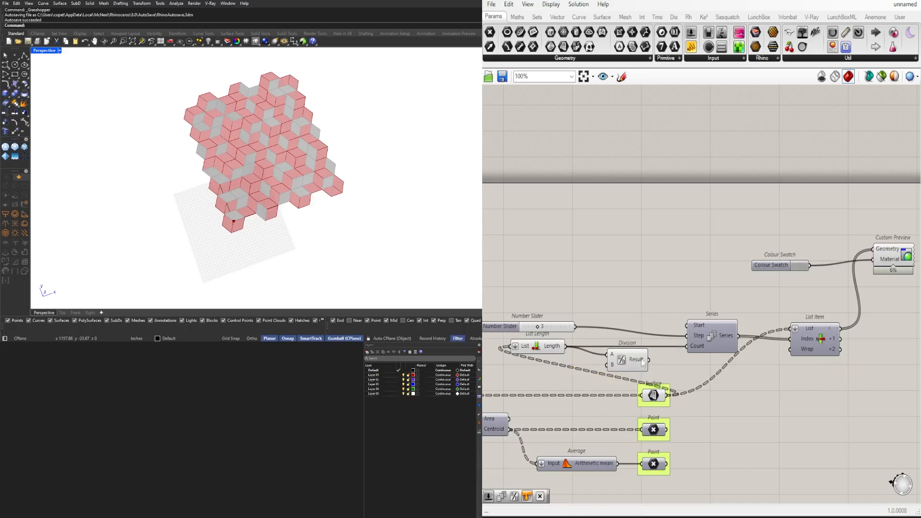
{"action": "left_click_drag", "start_coordinate": [649, 359], "coordinate": [683, 355]}
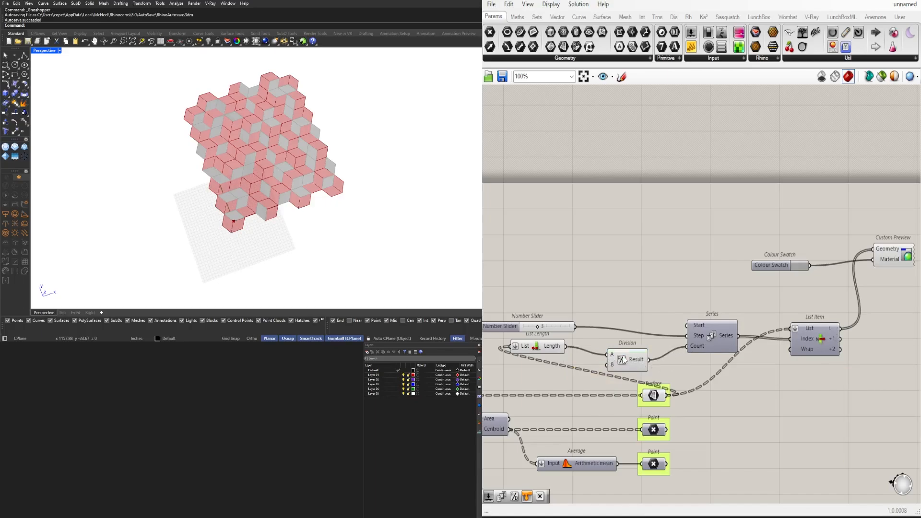
{"action": "left_click_drag", "start_coordinate": [623, 359], "coordinate": [630, 350]}
{"action": "left_click_drag", "start_coordinate": [577, 326], "coordinate": [617, 357]}
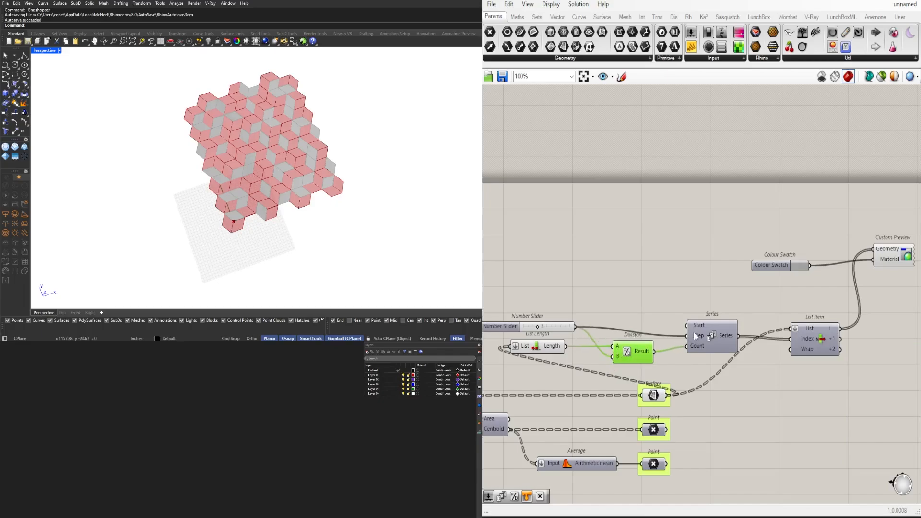
Reconnect List Length directly to the Series Count input and move the Division component up above that wire
{"action": "mouse_move", "coordinate": [700, 349]}
{"action": "mouse_move", "coordinate": [728, 336]}
{"action": "left_click_drag", "start_coordinate": [565, 346], "coordinate": [687, 346]}
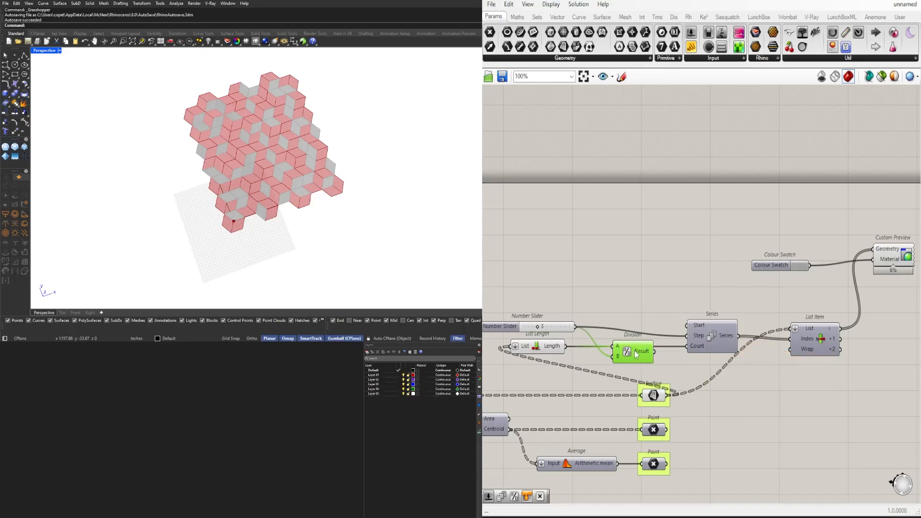
{"action": "left_click_drag", "start_coordinate": [636, 354], "coordinate": [640, 298]}
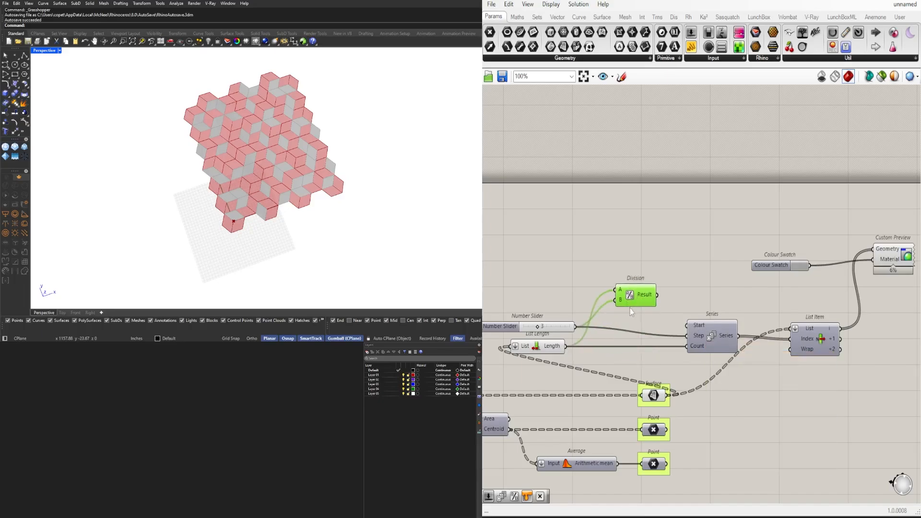
Duplicate the Colour Swatch and Custom Preview pair and connect the List Item's +1 output to the copied preview's Geometry
{"action": "right_click_drag", "start_coordinate": [741, 343], "coordinate": [643, 331]}
{"action": "left_click", "coordinate": [807, 248]}
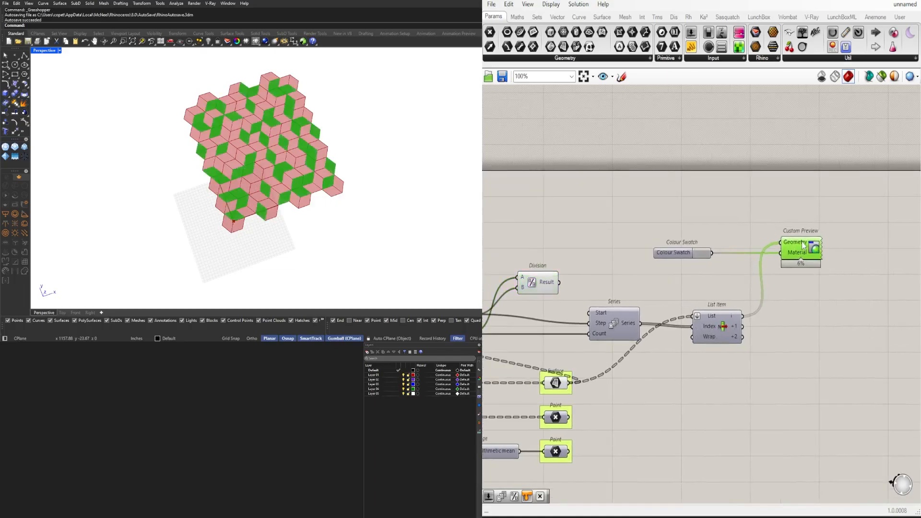
{"action": "left_click_drag", "start_coordinate": [837, 222], "coordinate": [683, 262]}
{"action": "left_click_drag", "start_coordinate": [806, 248], "coordinate": [854, 256]}
{"action": "left_click_drag", "start_coordinate": [742, 326], "coordinate": [830, 261]}
Set the second Colour Swatch to a darker grey with Val 41
{"action": "left_click", "coordinate": [747, 261]}
{"action": "left_click_drag", "start_coordinate": [808, 316], "coordinate": [829, 337]}
{"action": "left_click", "coordinate": [888, 284]}
Duplicate the second swatch and preview pair below it and connect the List Item's +2 output to the new preview's Geometry
{"action": "left_click_drag", "start_coordinate": [843, 254], "coordinate": [843, 283], "text": "alt"}
{"action": "left_click_drag", "start_coordinate": [742, 336], "coordinate": [828, 290]}
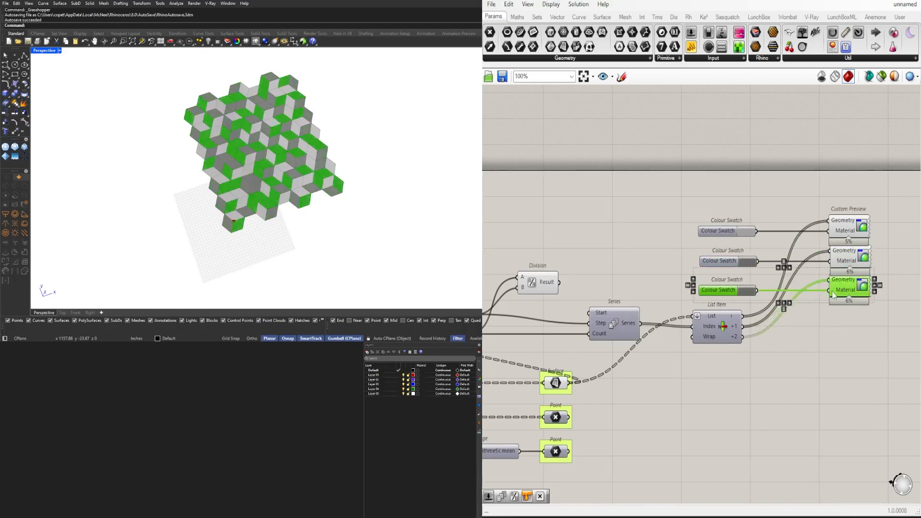
{"action": "left_click", "coordinate": [768, 313]}
Set the third Colour Swatch to black with Val 0 and inspect the coloured pattern in the perspective view
{"action": "scroll", "coordinate": [734, 292], "scroll_direction": "up", "scroll_amount": 3}
{"action": "left_click", "coordinate": [757, 288]}
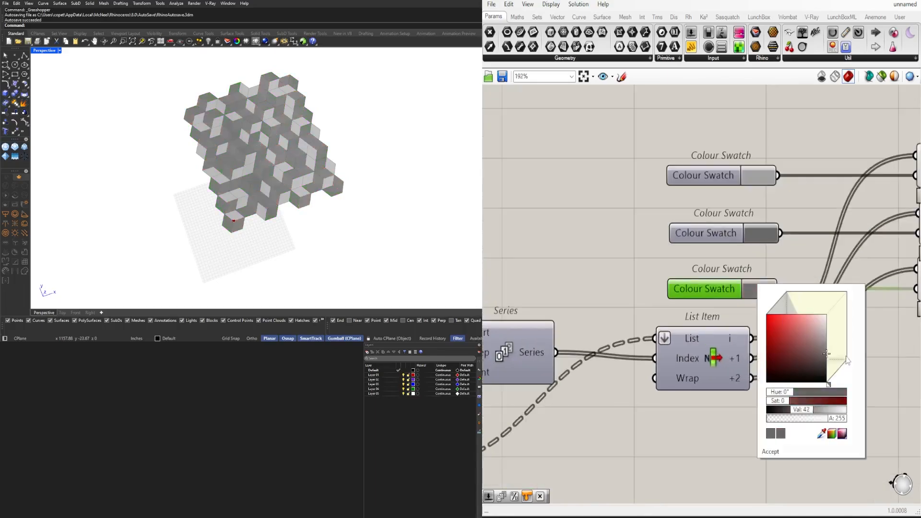
{"action": "left_click_drag", "start_coordinate": [847, 361], "coordinate": [867, 385]}
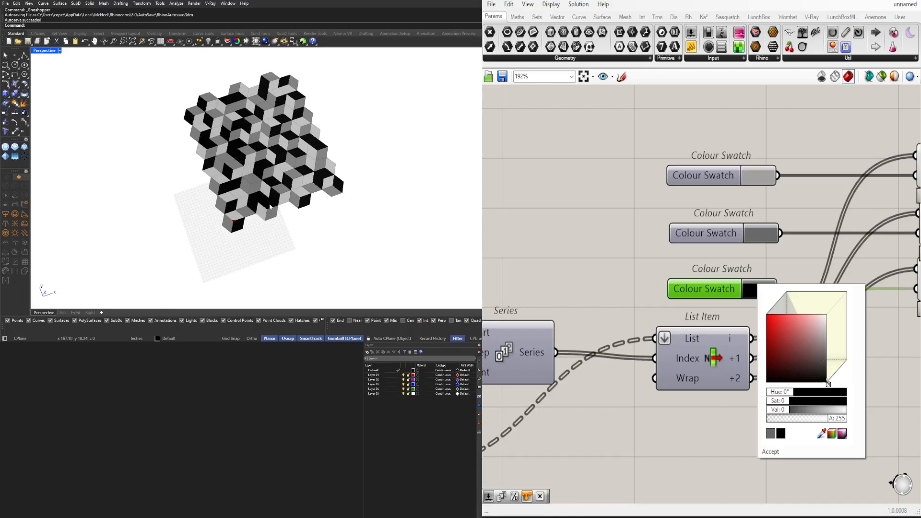
{"action": "scroll", "coordinate": [244, 130], "scroll_direction": "up", "scroll_amount": 2}
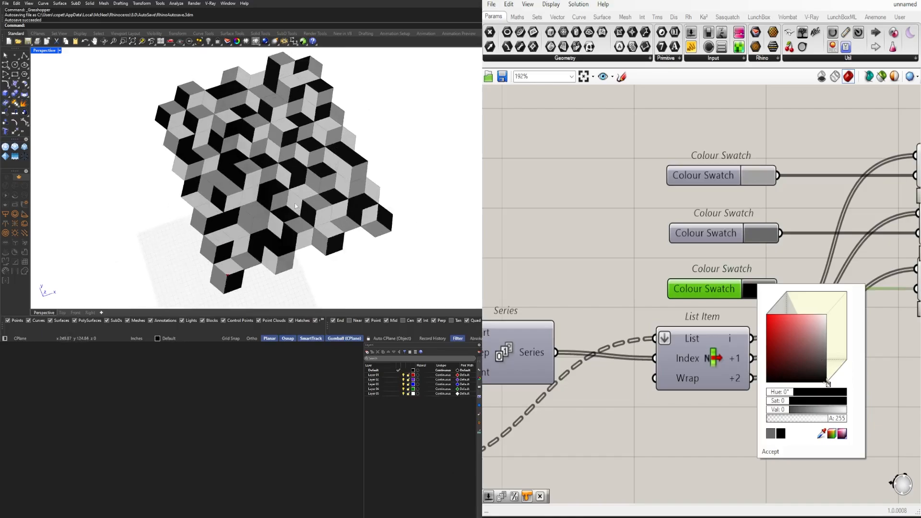
{"action": "right_click_drag", "start_coordinate": [296, 206], "coordinate": [289, 182]}
{"action": "scroll", "coordinate": [604, 246], "scroll_direction": "down", "scroll_amount": 2}
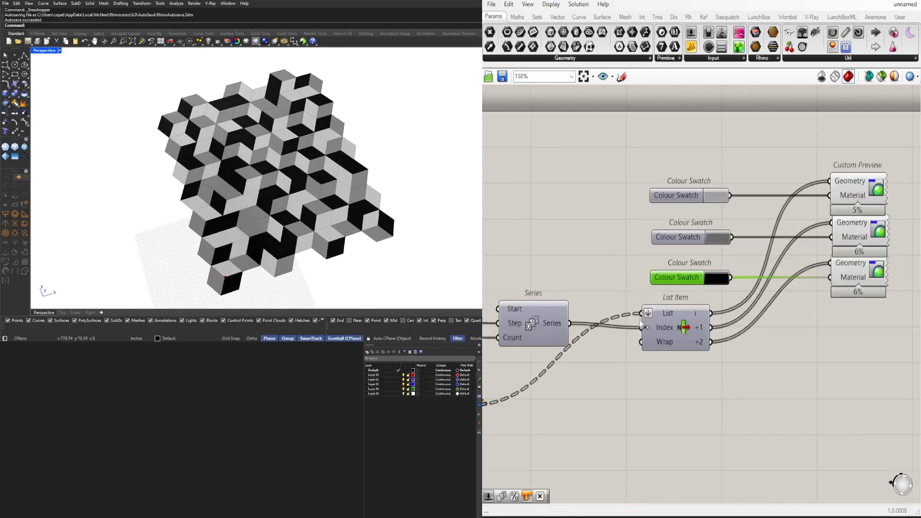
Try different Seed values for the Random component, including 2 and 9, and leave the seed slider at 7
{"action": "right_click_drag", "start_coordinate": [535, 372], "coordinate": [737, 292]}
{"action": "scroll", "coordinate": [732, 291], "scroll_direction": "down", "scroll_amount": 3}
{"action": "right_click_drag", "start_coordinate": [576, 323], "coordinate": [771, 321]}
{"action": "right_click_drag", "start_coordinate": [578, 362], "coordinate": [729, 349]}
{"action": "scroll", "coordinate": [567, 402], "scroll_direction": "up", "scroll_amount": 5}
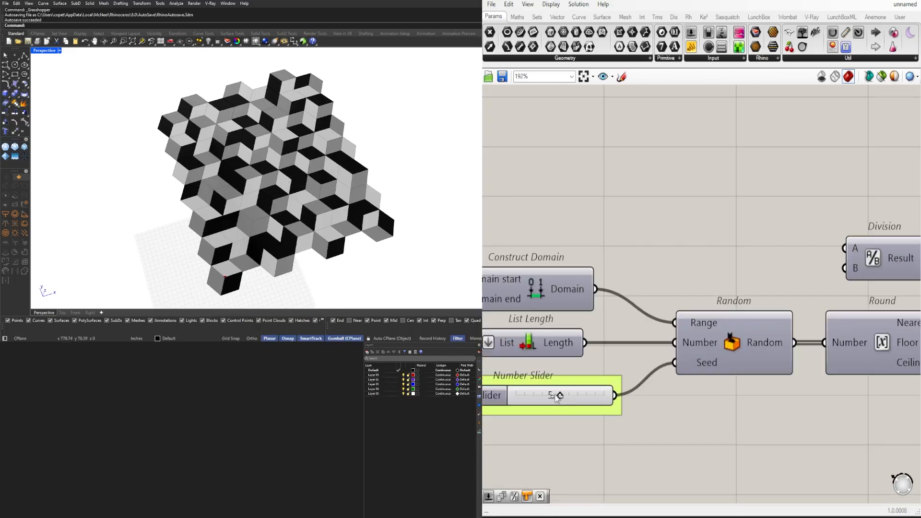
{"action": "left_click_drag", "start_coordinate": [556, 395], "coordinate": [532, 397]}
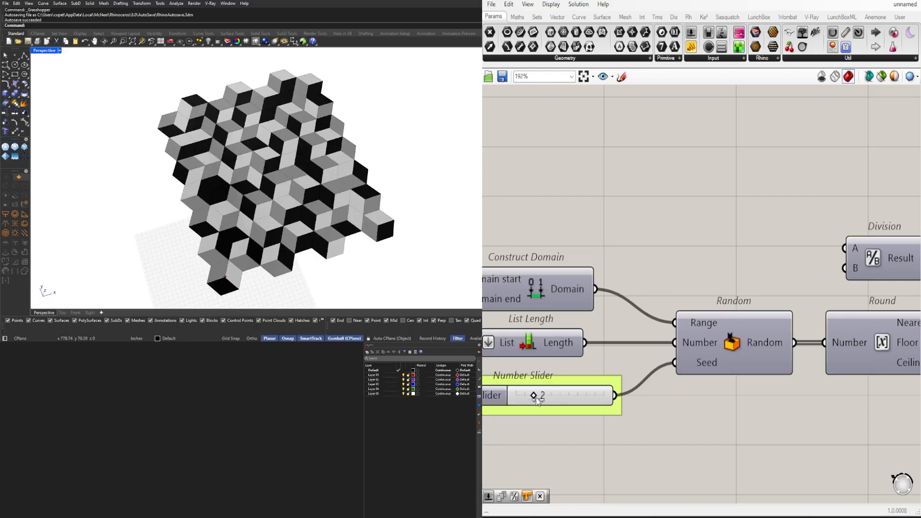
{"action": "left_click_drag", "start_coordinate": [536, 397], "coordinate": [600, 407]}
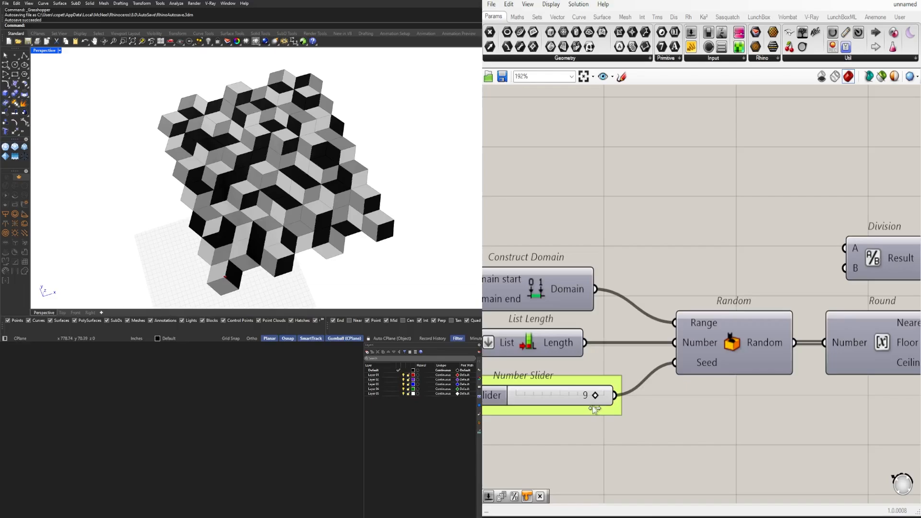
{"action": "left_click_drag", "start_coordinate": [594, 406], "coordinate": [573, 410]}
Lighten the first Colour Swatch to near-white with Val 85
{"action": "scroll", "coordinate": [637, 250], "scroll_direction": "down", "scroll_amount": 7}
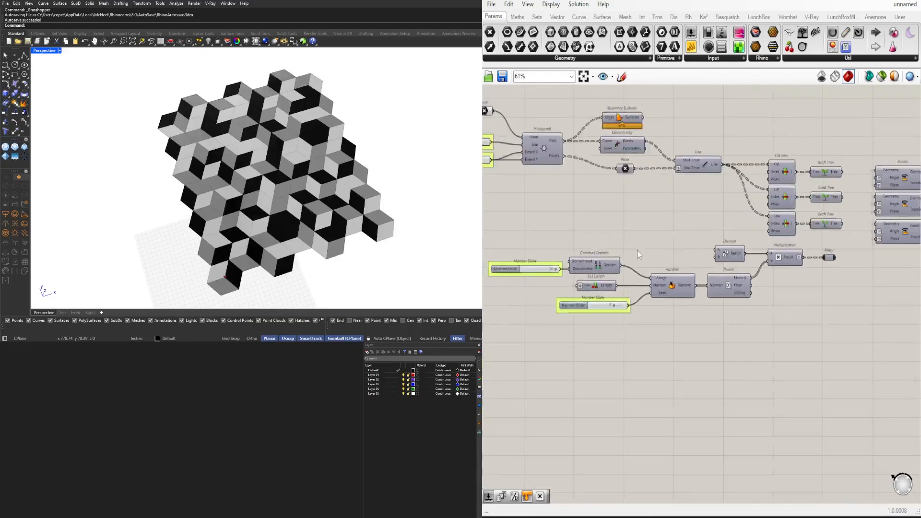
{"action": "right_click_drag", "start_coordinate": [900, 199], "coordinate": [655, 252]}
{"action": "right_click_drag", "start_coordinate": [799, 228], "coordinate": [677, 232]}
{"action": "scroll", "coordinate": [754, 201], "scroll_direction": "up", "scroll_amount": 4}
{"action": "scroll", "coordinate": [760, 187], "scroll_direction": "up", "scroll_amount": 2}
{"action": "left_click", "coordinate": [771, 172]}
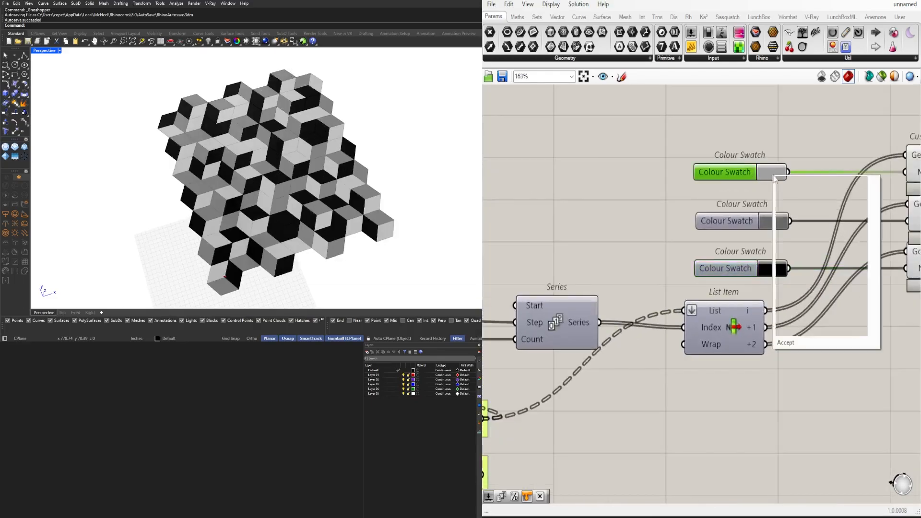
{"action": "mouse_move", "coordinate": [796, 231]}
{"action": "left_mouse_down"}
{"action": "mouse_move", "coordinate": [868, 200]}
{"action": "mouse_move", "coordinate": [844, 217]}
{"action": "mouse_move", "coordinate": [858, 217]}
{"action": "left_mouse_up"}
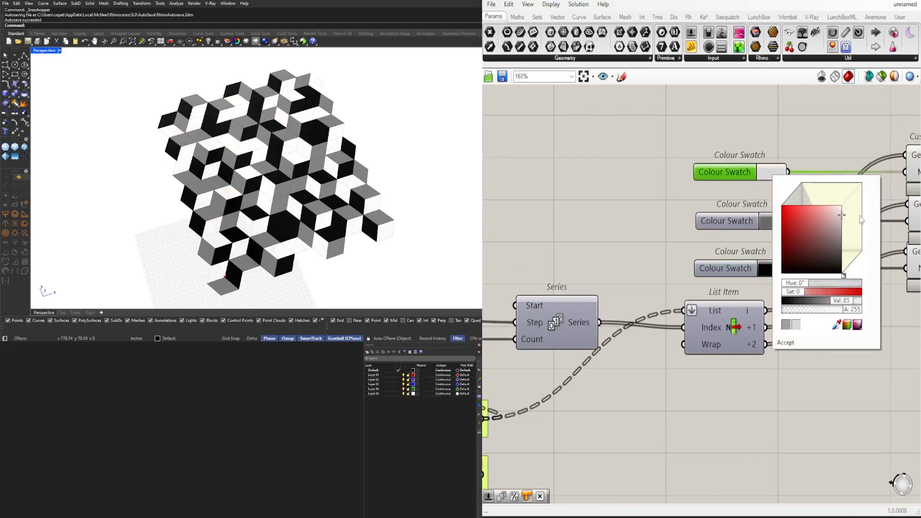
{"action": "left_click", "coordinate": [716, 202]}
Lighten the second Colour Swatch to a mid grey and set the third one to dark grey with Val 14
{"action": "left_click", "coordinate": [779, 224]}
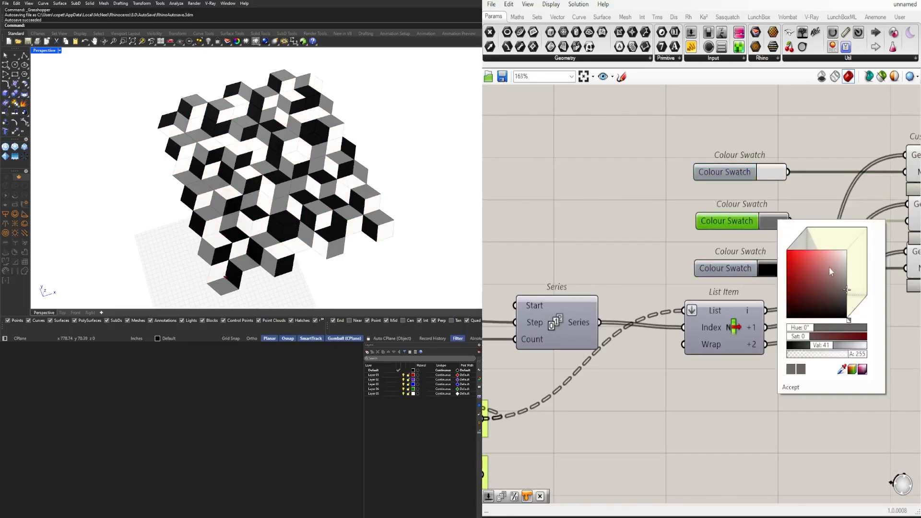
{"action": "left_click_drag", "start_coordinate": [829, 267], "coordinate": [858, 287]}
{"action": "left_click", "coordinate": [734, 264]}
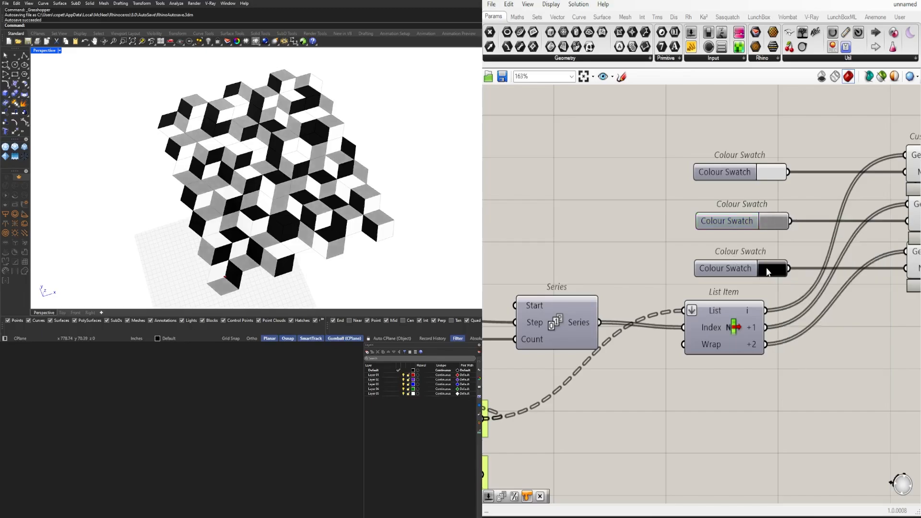
{"action": "left_click", "coordinate": [769, 270]}
{"action": "left_click_drag", "start_coordinate": [846, 358], "coordinate": [855, 360]}
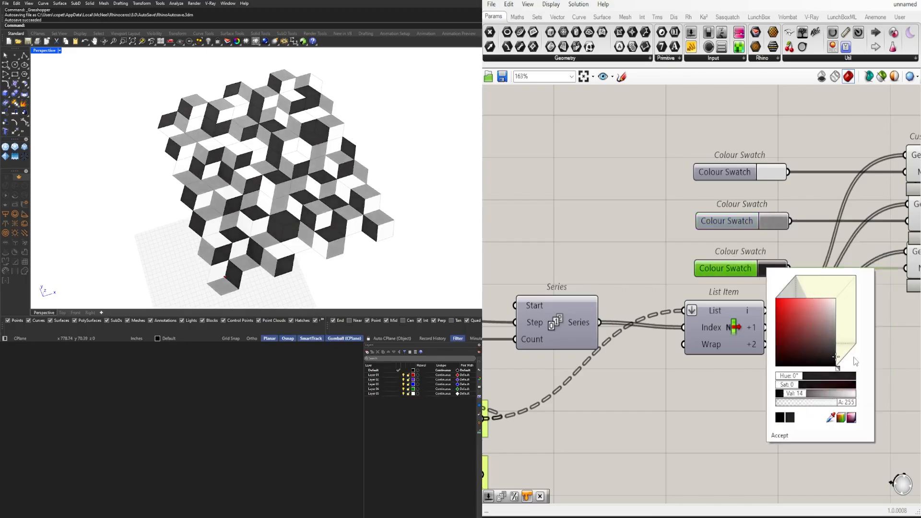
Set the slider feeding the Hexagonal grid's Extent X and Extent Y to 17 and inspect the enlarged pattern
{"action": "mouse_move", "coordinate": [315, 165]}
{"action": "right_mouse_down"}
{"action": "mouse_move", "coordinate": [314, 189]}
{"action": "mouse_move", "coordinate": [307, 161]}
{"action": "right_mouse_up"}
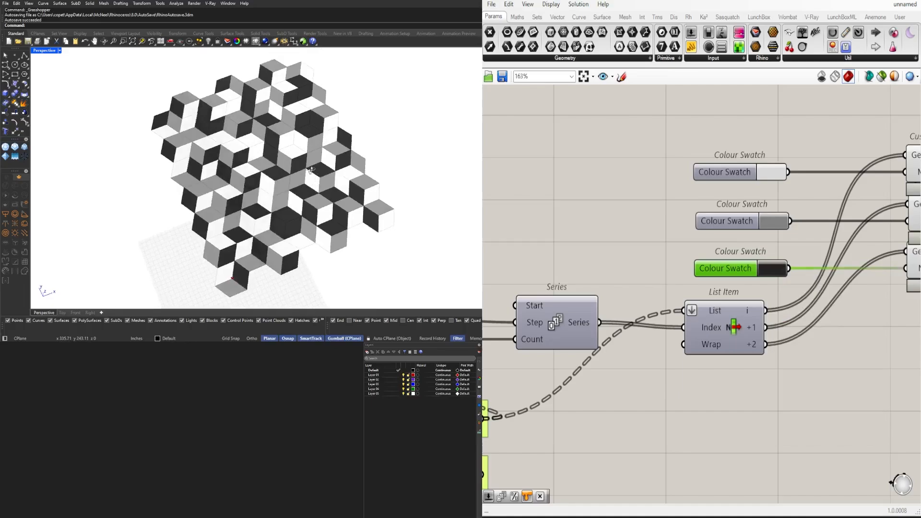
{"action": "scroll", "coordinate": [307, 159], "scroll_direction": "down", "scroll_amount": 4}
{"action": "scroll", "coordinate": [707, 224], "scroll_direction": "down", "scroll_amount": 5}
{"action": "scroll", "coordinate": [675, 285], "scroll_direction": "up", "scroll_amount": 8}
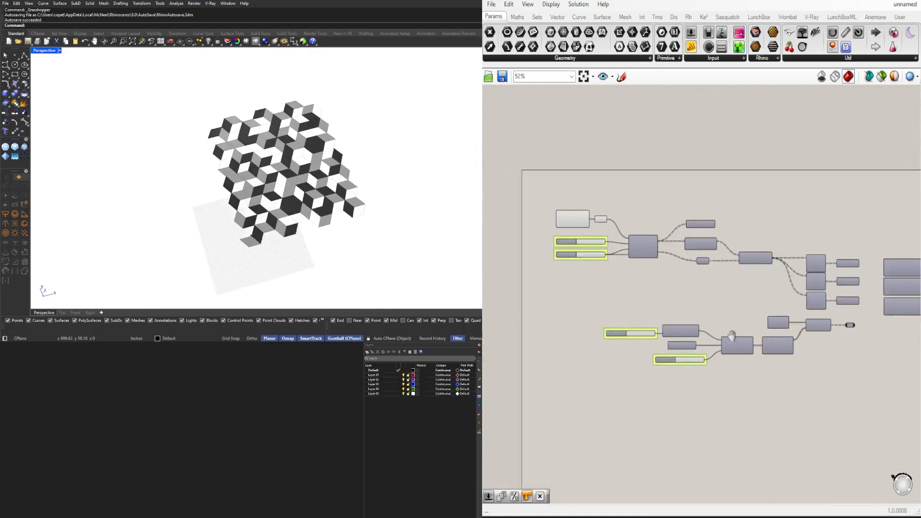
{"action": "scroll", "coordinate": [674, 285], "scroll_direction": "down", "scroll_amount": 2}
{"action": "scroll", "coordinate": [593, 294], "scroll_direction": "up", "scroll_amount": 3}
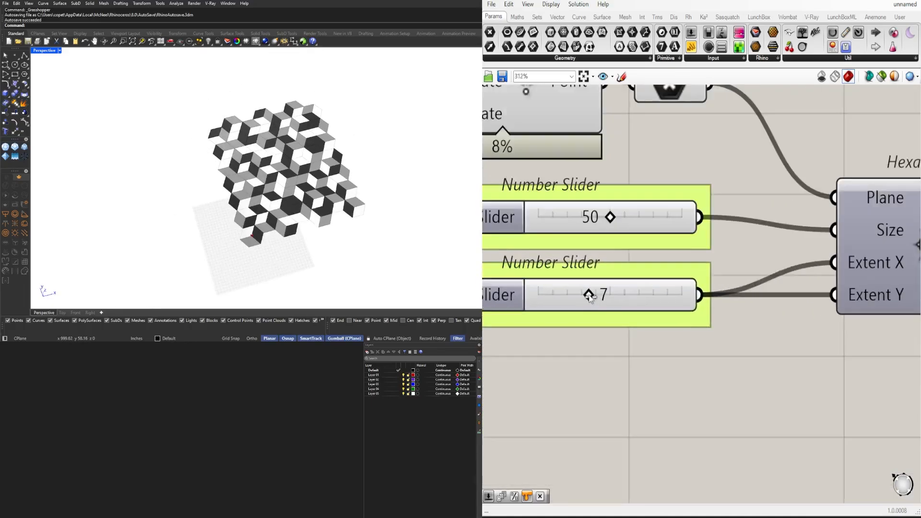
{"action": "left_click_drag", "start_coordinate": [594, 294], "coordinate": [680, 295]}
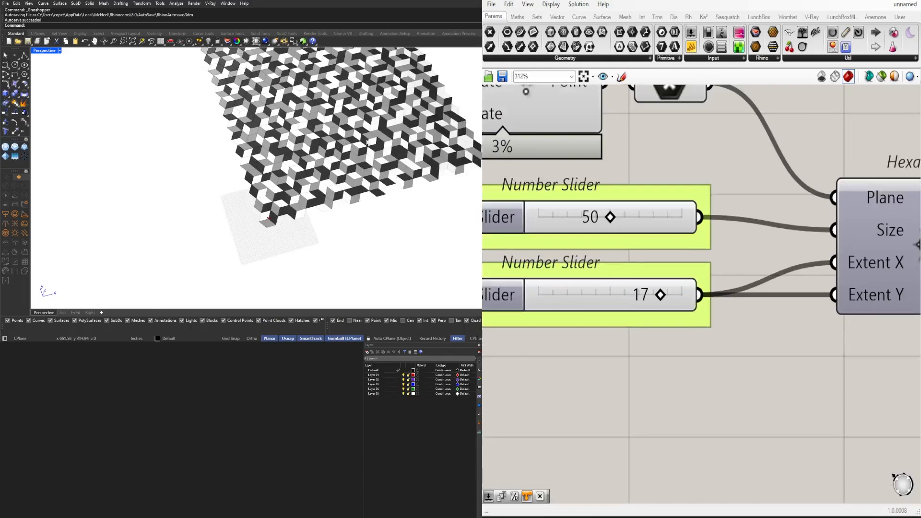
{"action": "scroll", "coordinate": [351, 119], "scroll_direction": "up", "scroll_amount": 6}
{"action": "right_click_drag", "start_coordinate": [351, 119], "coordinate": [307, 148]}
{"action": "scroll", "coordinate": [307, 147], "scroll_direction": "down", "scroll_amount": 6}
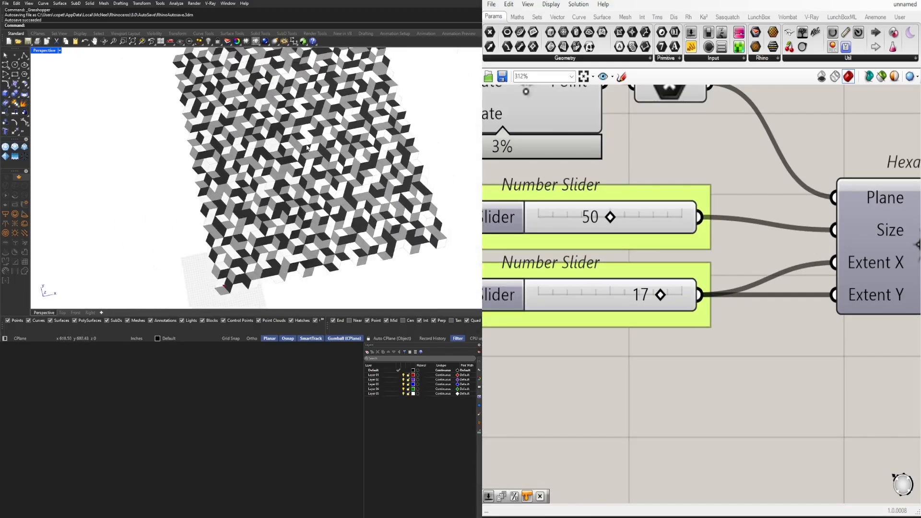
{"action": "scroll", "coordinate": [322, 125], "scroll_direction": "up", "scroll_amount": 6}
{"action": "scroll", "coordinate": [605, 190], "scroll_direction": "down", "scroll_amount": 5}
Connect the Division Result to the Series Count in place of List Length and move the Division component down between List Length and Series
{"action": "scroll", "coordinate": [268, 149], "scroll_direction": "down", "scroll_amount": 7}
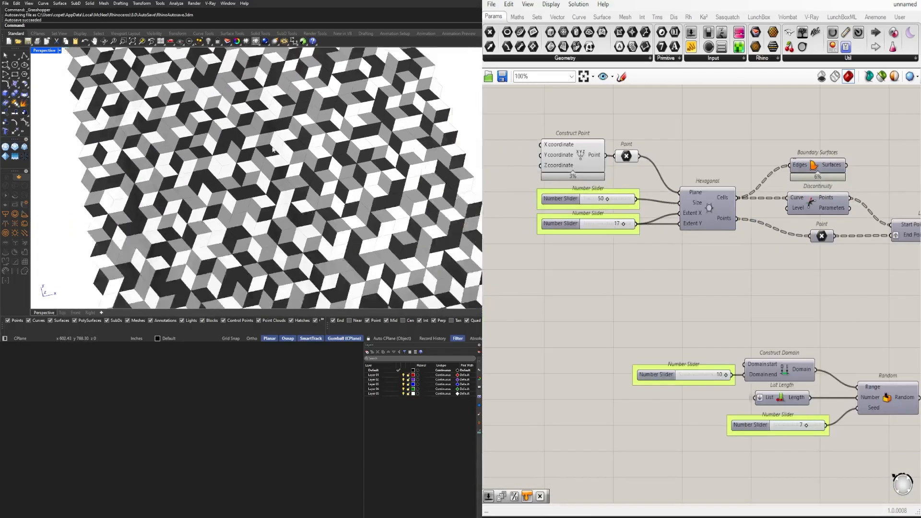
{"action": "scroll", "coordinate": [693, 205], "scroll_direction": "down", "scroll_amount": 5}
{"action": "right_click_drag", "start_coordinate": [906, 228], "coordinate": [718, 263]}
{"action": "scroll", "coordinate": [671, 237], "scroll_direction": "up", "scroll_amount": 5}
{"action": "scroll", "coordinate": [718, 264], "scroll_direction": "up", "scroll_amount": 3}
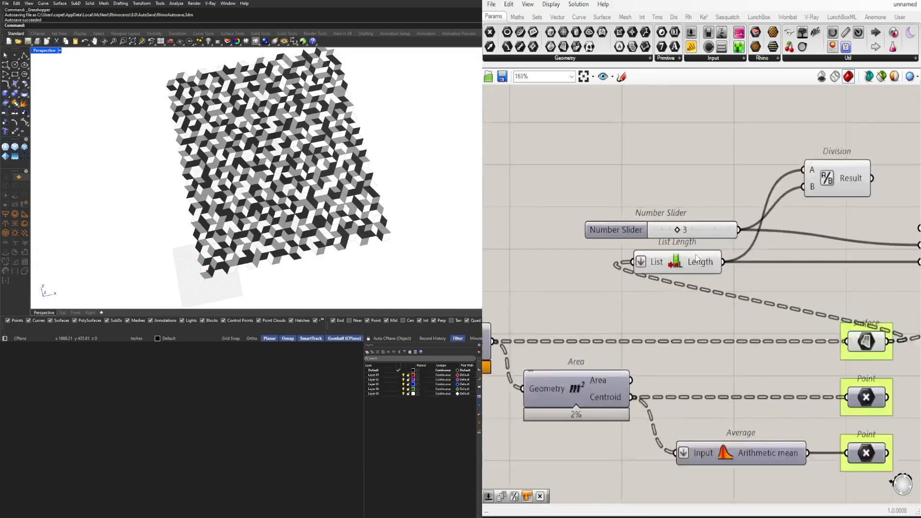
{"action": "right_click_drag", "start_coordinate": [864, 192], "coordinate": [676, 219]}
{"action": "scroll", "coordinate": [766, 195], "scroll_direction": "up", "scroll_amount": 1}
{"action": "left_click_drag", "start_coordinate": [716, 271], "coordinate": [728, 298]}
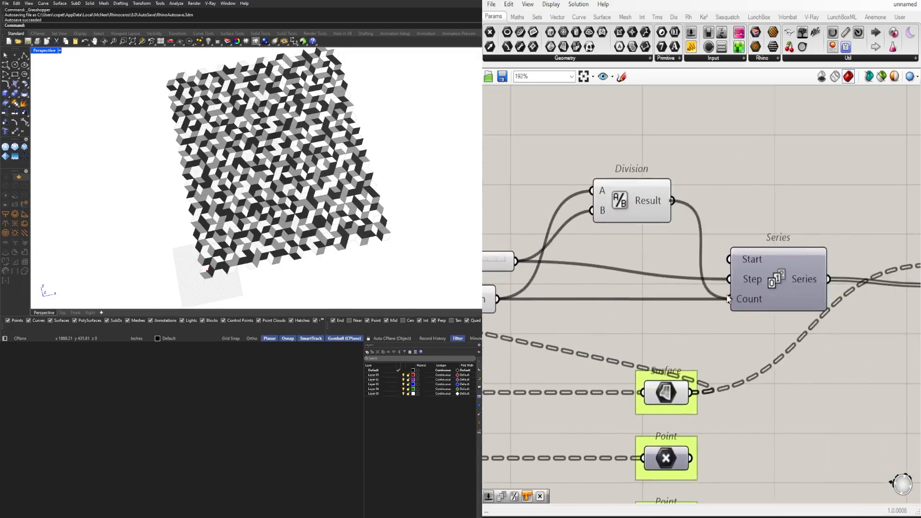
{"action": "left_click_drag", "start_coordinate": [619, 200], "coordinate": [615, 304]}
{"action": "right_click_drag", "start_coordinate": [581, 308], "coordinate": [710, 282]}
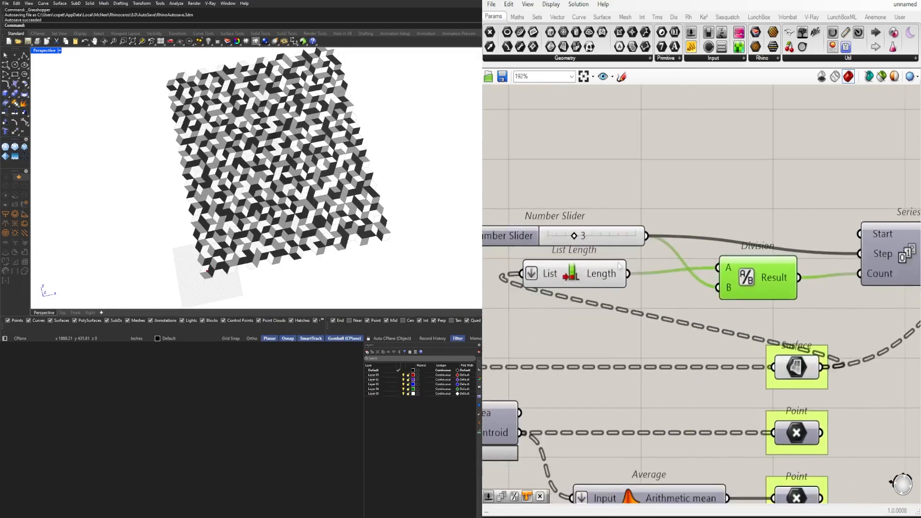
Keep the step slider at 3 and align the Series and Division components with their incoming wires
{"action": "scroll", "coordinate": [593, 248], "scroll_direction": "up", "scroll_amount": 2}
{"action": "left_click_drag", "start_coordinate": [562, 229], "coordinate": [558, 228]}
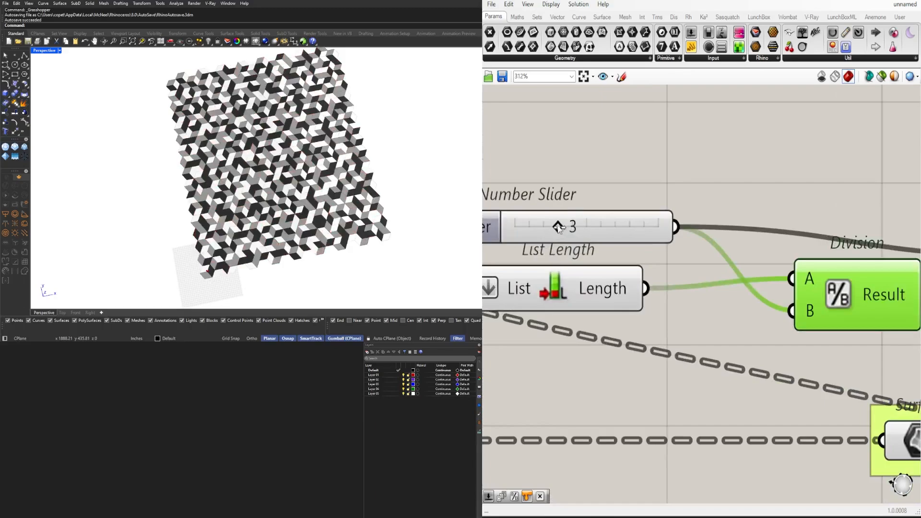
{"action": "scroll", "coordinate": [719, 250], "scroll_direction": "down", "scroll_amount": 2}
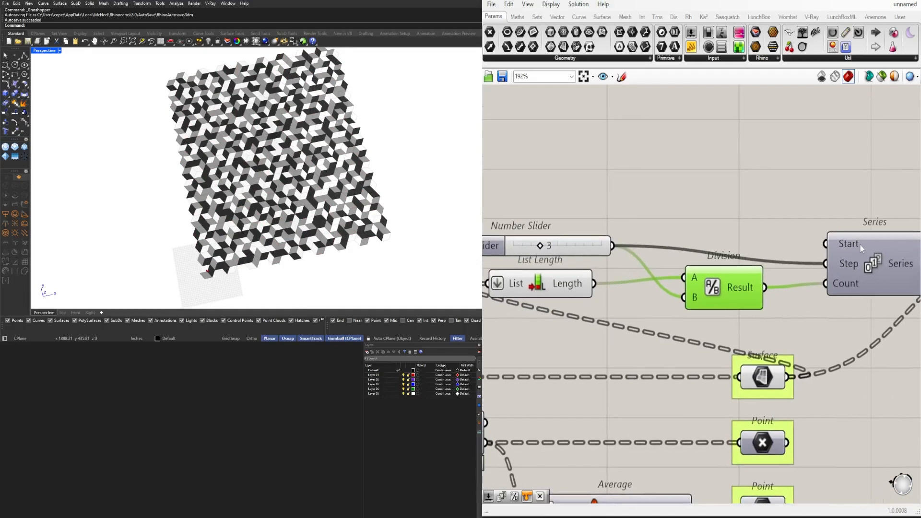
{"action": "left_click_drag", "start_coordinate": [861, 248], "coordinate": [858, 230]}
{"action": "left_click", "coordinate": [762, 206]}
{"action": "left_click_drag", "start_coordinate": [712, 288], "coordinate": [723, 294]}
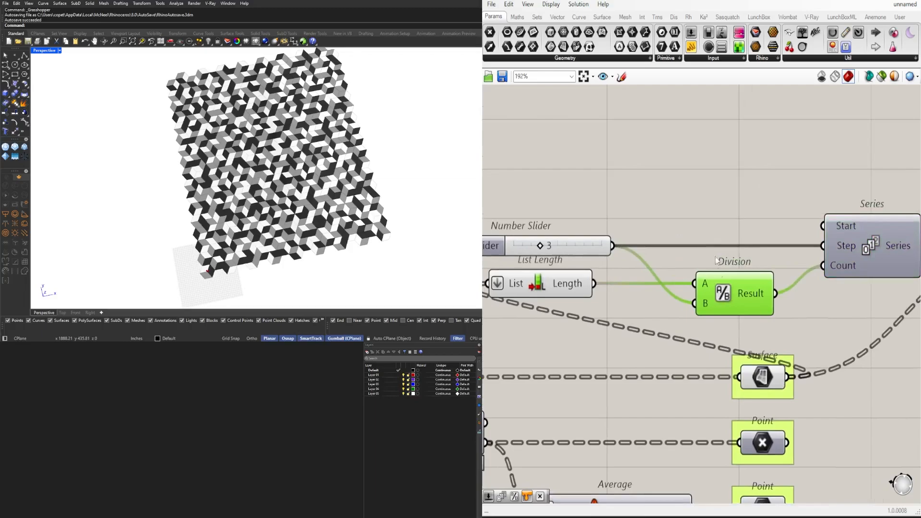
{"action": "left_click", "coordinate": [716, 260]}
Set the first Colour Swatch to a light orange with Sat 44 and Val 100
{"action": "scroll", "coordinate": [803, 238], "scroll_direction": "down", "scroll_amount": 3}
{"action": "right_click_drag", "start_coordinate": [885, 283], "coordinate": [672, 295]}
{"action": "scroll", "coordinate": [768, 174], "scroll_direction": "up", "scroll_amount": 2}
{"action": "right_click_drag", "start_coordinate": [602, 198], "coordinate": [657, 206]}
{"action": "scroll", "coordinate": [658, 195], "scroll_direction": "up", "scroll_amount": 4}
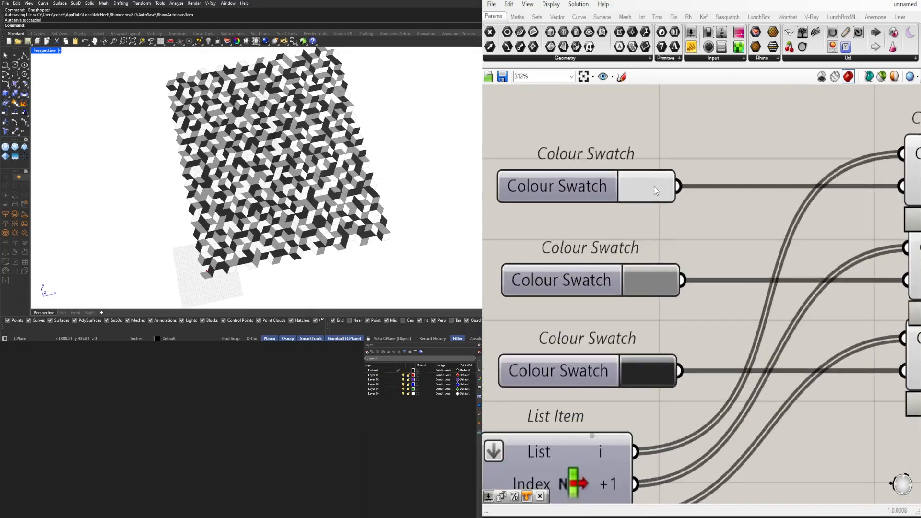
{"action": "left_click", "coordinate": [656, 190]}
{"action": "left_click_drag", "start_coordinate": [701, 231], "coordinate": [698, 217]}
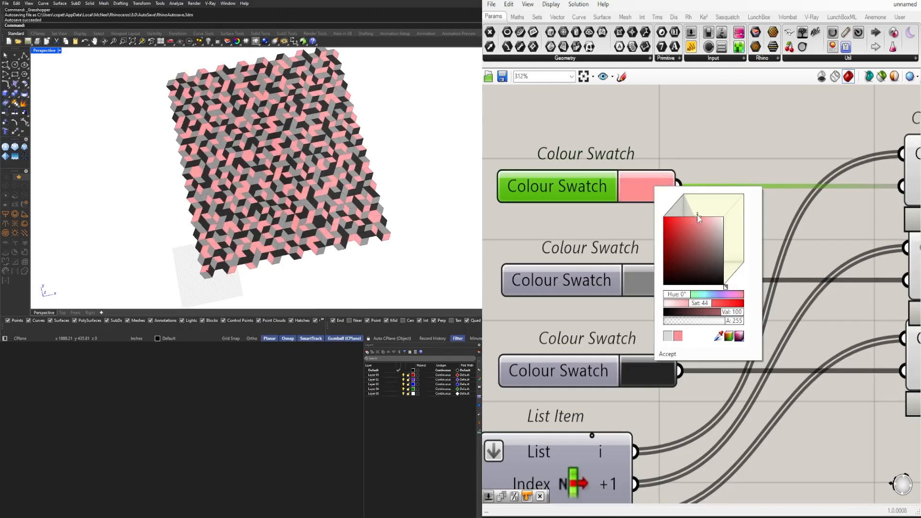
{"action": "left_click_drag", "start_coordinate": [680, 293], "coordinate": [685, 292]}
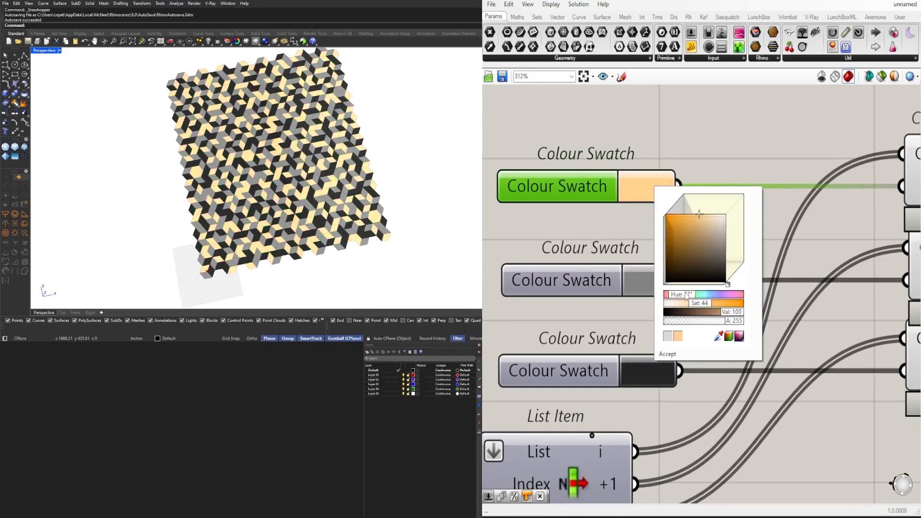
{"action": "left_click", "coordinate": [510, 96]}
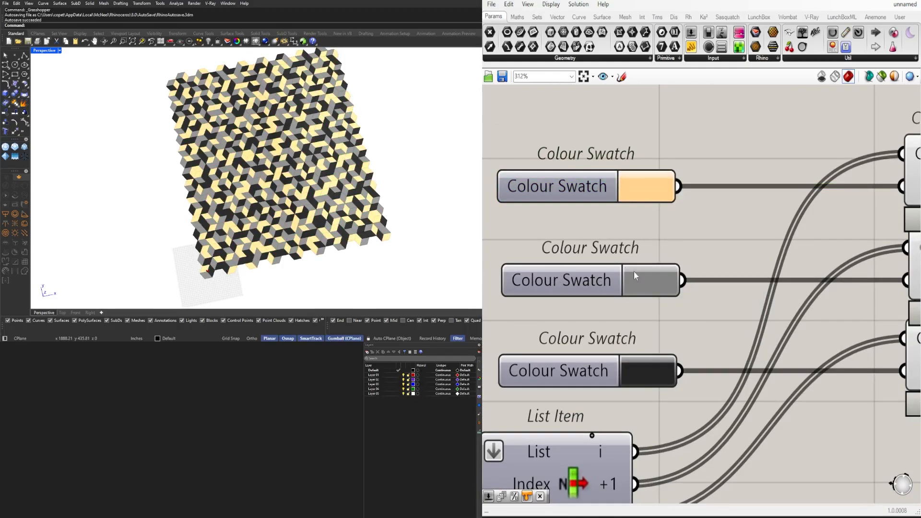
Recolour the second Colour Swatch from grey to a medium blue
{"action": "left_click", "coordinate": [634, 272]}
{"action": "left_click", "coordinate": [655, 380]}
{"action": "left_click", "coordinate": [673, 315]}
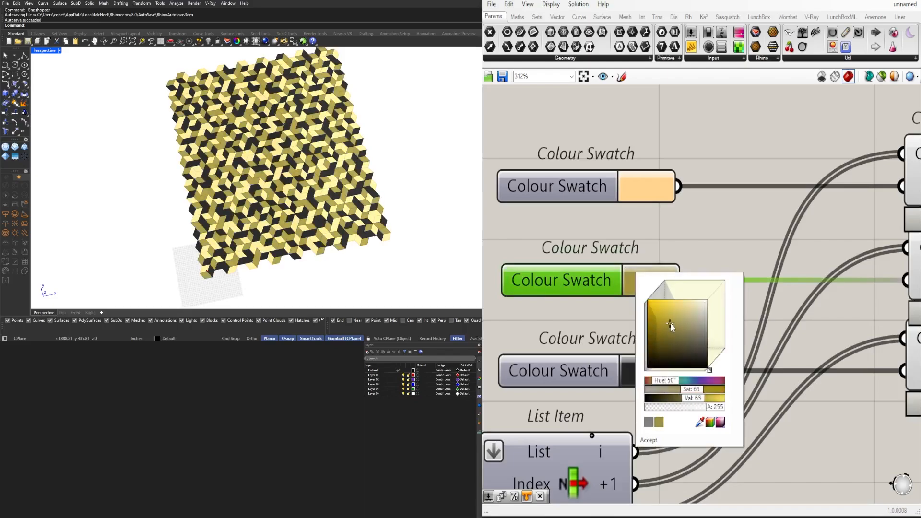
{"action": "left_click_drag", "start_coordinate": [669, 380], "coordinate": [689, 380]}
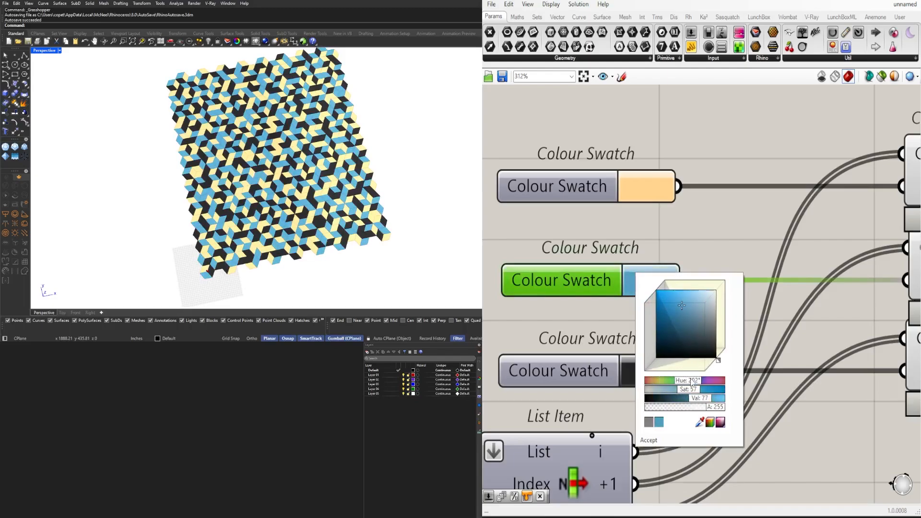
Set the third Colour Swatch to pure red and intensify the second to Hue 208, Sat 100 and Val 100
{"action": "left_click", "coordinate": [621, 366]}
{"action": "left_click", "coordinate": [652, 376]}
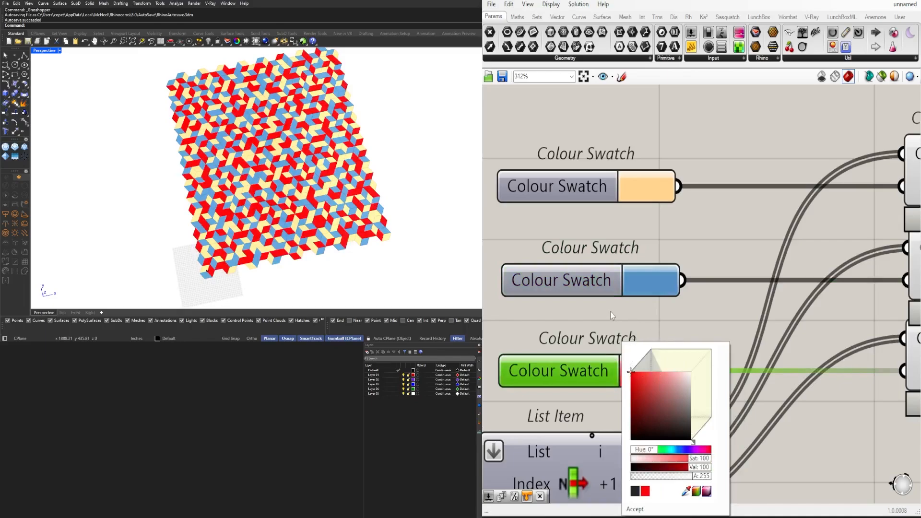
{"action": "left_click", "coordinate": [647, 270]}
{"action": "left_click_drag", "start_coordinate": [684, 287], "coordinate": [661, 275]}
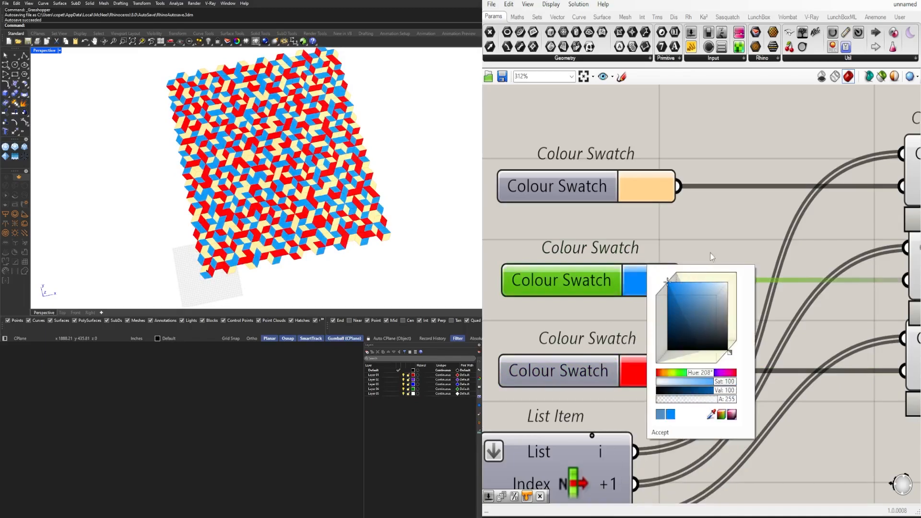
Soften the third Colour Swatch's red to Hue 0, Sat 90 and Val 100
{"action": "left_click", "coordinate": [661, 363]}
{"action": "left_click_drag", "start_coordinate": [696, 381], "coordinate": [678, 354]}
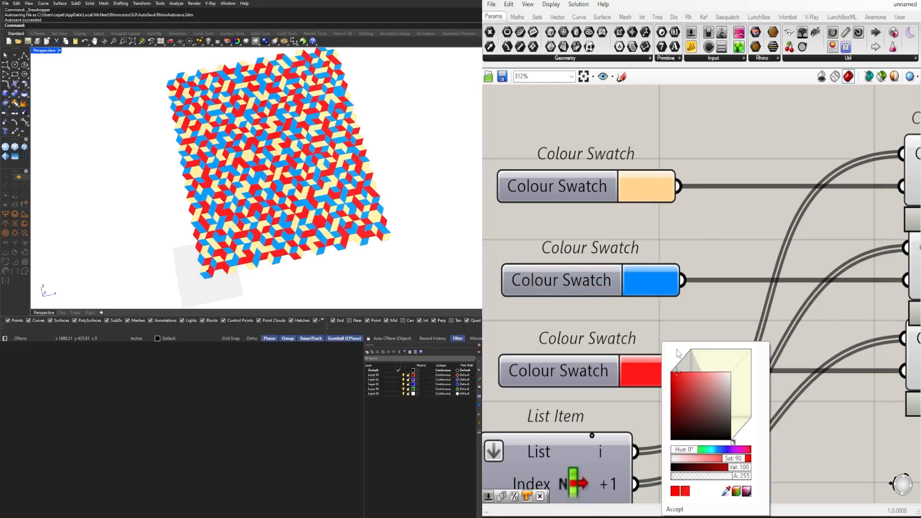
{"action": "left_click", "coordinate": [704, 285]}
{"action": "scroll", "coordinate": [278, 178], "scroll_direction": "down", "scroll_amount": 3}
{"action": "scroll", "coordinate": [278, 178], "scroll_direction": "up", "scroll_amount": 8}
{"action": "right_click_drag", "start_coordinate": [278, 177], "coordinate": [267, 160]}
{"action": "scroll", "coordinate": [278, 169], "scroll_direction": "down", "scroll_amount": 4}
{"action": "scroll", "coordinate": [277, 169], "scroll_direction": "up", "scroll_amount": 3}
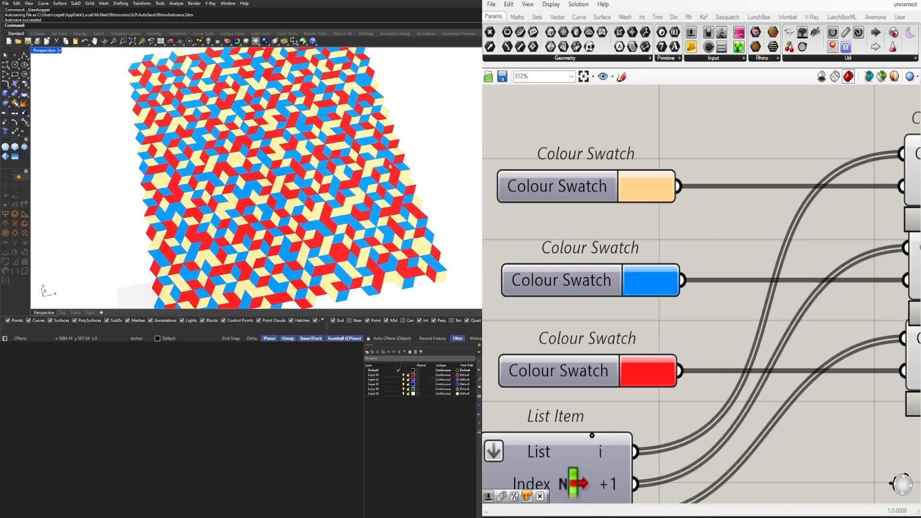
Hide the wire feeding List Length and move that component closer to Division
{"action": "scroll", "coordinate": [599, 252], "scroll_direction": "down", "scroll_amount": 8}
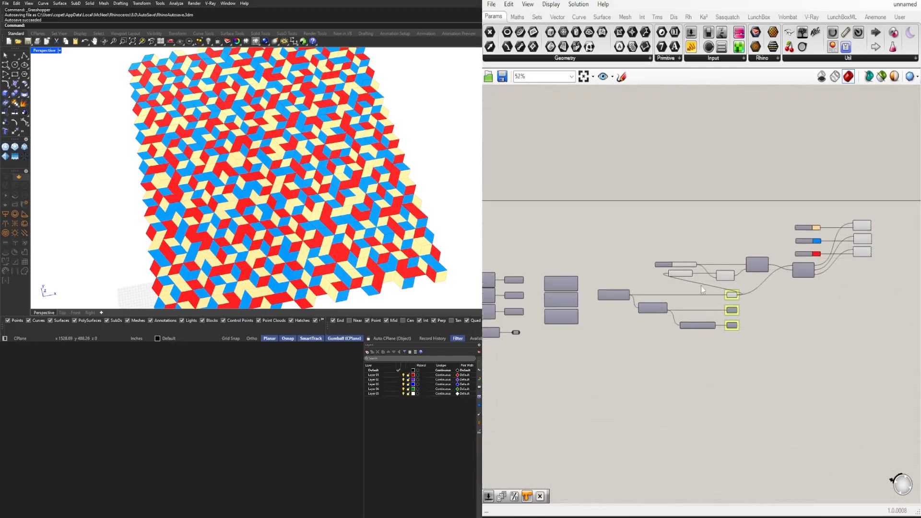
{"action": "scroll", "coordinate": [701, 289], "scroll_direction": "up", "scroll_amount": 2}
{"action": "scroll", "coordinate": [695, 267], "scroll_direction": "down", "scroll_amount": 2}
{"action": "left_click_drag", "start_coordinate": [839, 265], "coordinate": [630, 188]}
{"action": "left_click_drag", "start_coordinate": [653, 206], "coordinate": [557, 277], "text": "shift"}
{"action": "scroll", "coordinate": [584, 251], "scroll_direction": "up", "scroll_amount": 3}
{"action": "left_click", "coordinate": [580, 236]}
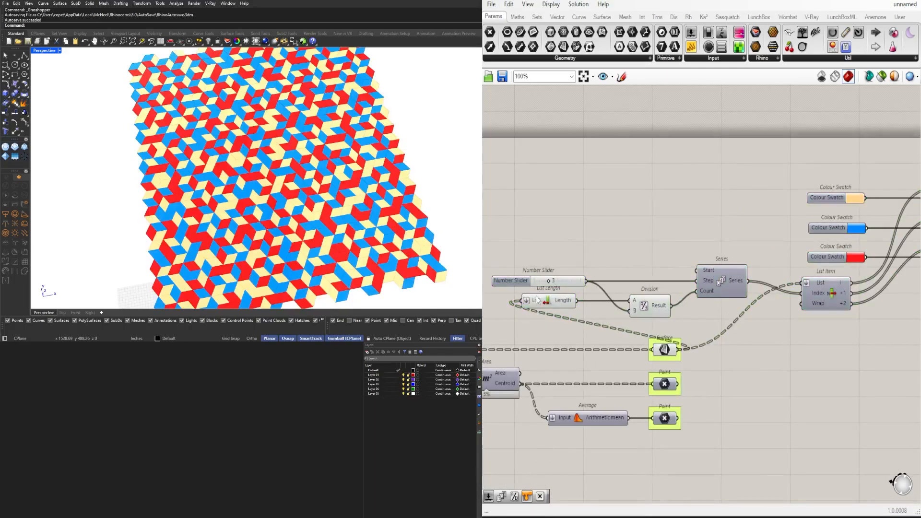
{"action": "right_click", "coordinate": [536, 297]}
{"action": "mouse_move", "coordinate": [625, 328]}
{"action": "left_click", "coordinate": [680, 351]}
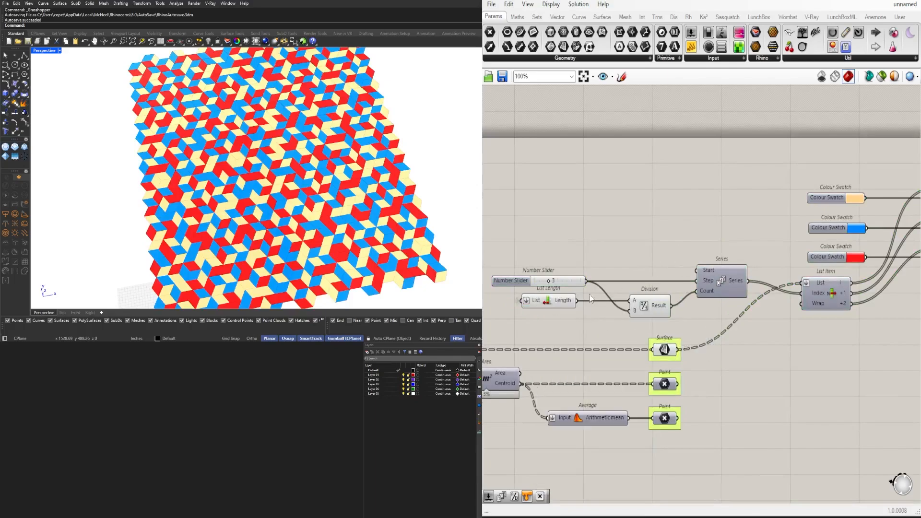
{"action": "left_click_drag", "start_coordinate": [550, 306], "coordinate": [578, 305]}
{"action": "left_click", "coordinate": [623, 251]}
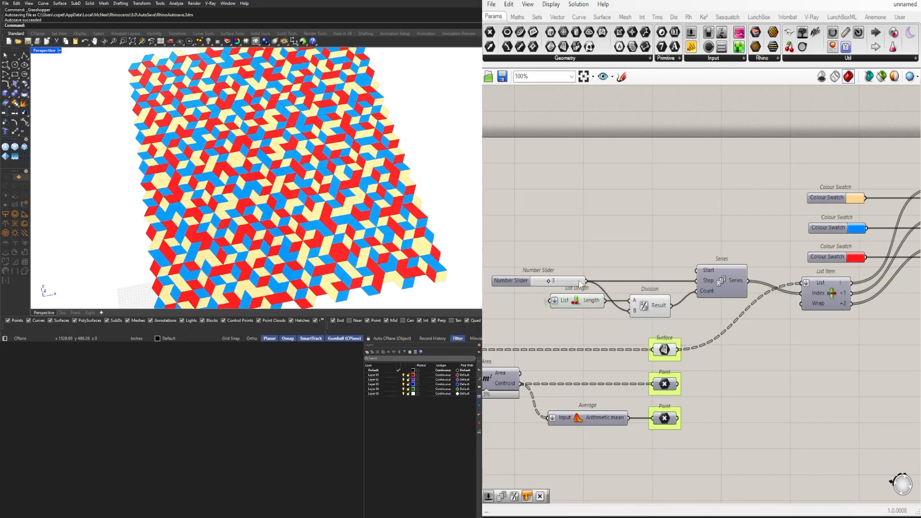
Hide the wire feeding Division's B input and move the Number Slider and Series closer to Division
{"action": "right_click", "coordinate": [633, 308]}
{"action": "mouse_move", "coordinate": [657, 350]}
{"action": "left_click", "coordinate": [782, 364]}
{"action": "left_click_drag", "start_coordinate": [726, 280], "coordinate": [715, 281]}
{"action": "left_click_drag", "start_coordinate": [521, 278], "coordinate": [541, 281]}
Hide the wires feeding the Index and List inputs of List Item
{"action": "right_click_drag", "start_coordinate": [828, 291], "coordinate": [770, 289]}
{"action": "scroll", "coordinate": [770, 290], "scroll_direction": "down", "scroll_amount": 3}
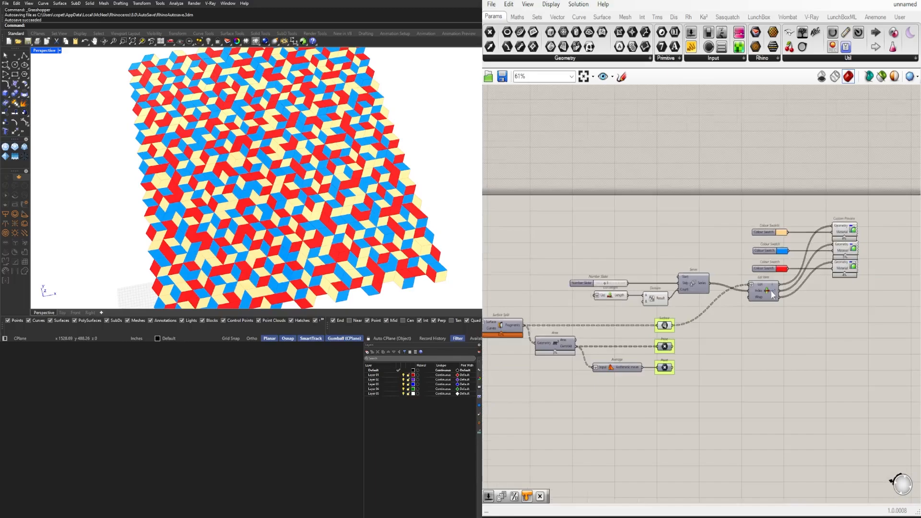
{"action": "scroll", "coordinate": [762, 290], "scroll_direction": "up", "scroll_amount": 3}
{"action": "right_click", "coordinate": [757, 294]}
{"action": "mouse_move", "coordinate": [843, 315]}
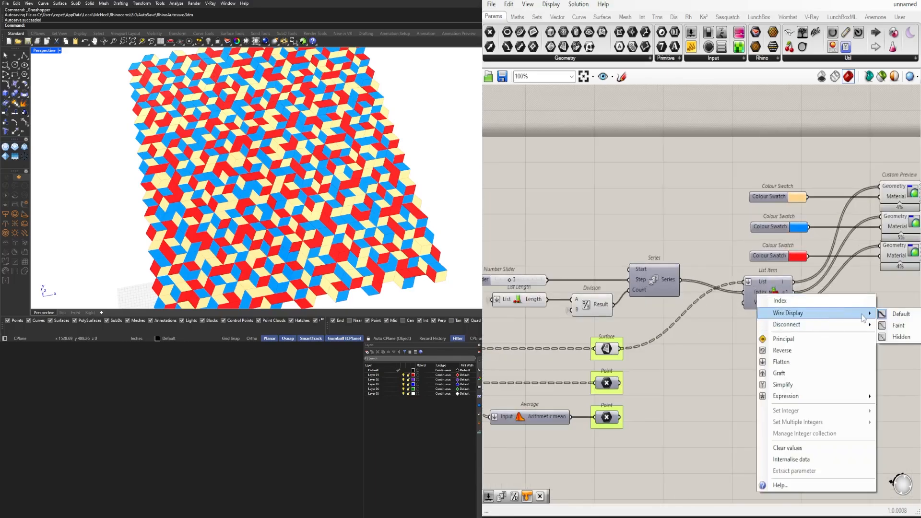
{"action": "left_click", "coordinate": [874, 337]}
{"action": "right_click_drag", "start_coordinate": [874, 337], "coordinate": [778, 339]}
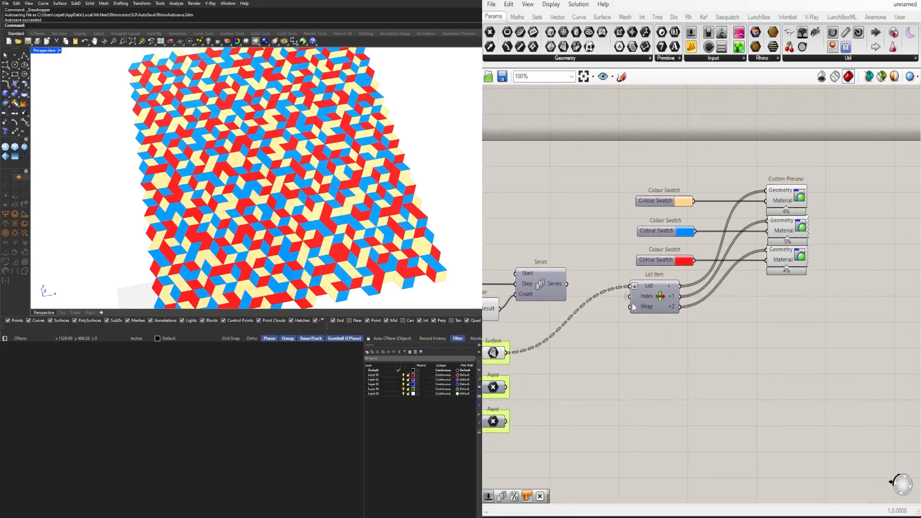
{"action": "right_click", "coordinate": [640, 288]}
{"action": "mouse_move", "coordinate": [706, 317]}
{"action": "left_click", "coordinate": [791, 344]}
Shift the Colour Swatches, List Item and Custom Previews as a group further away from Series
{"action": "left_click_drag", "start_coordinate": [854, 353], "coordinate": [626, 182]}
{"action": "left_click_drag", "start_coordinate": [660, 298], "coordinate": [687, 283]}
{"action": "left_click", "coordinate": [718, 326]}
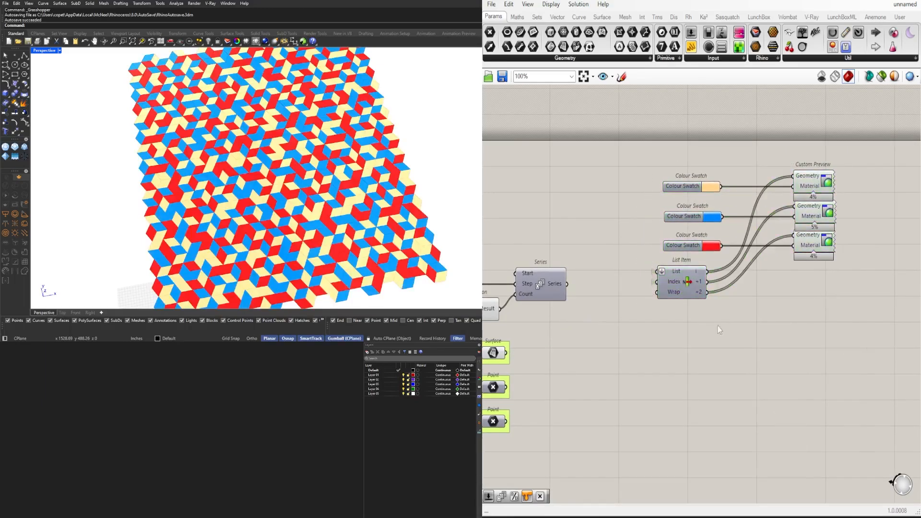
Copy the first Colour Swatch and its Custom Preview below List Item and connect Surface to the copied preview's Geometry input
{"action": "scroll", "coordinate": [718, 326], "scroll_direction": "down", "scroll_amount": 2}
{"action": "right_click_drag", "start_coordinate": [659, 315], "coordinate": [654, 287]}
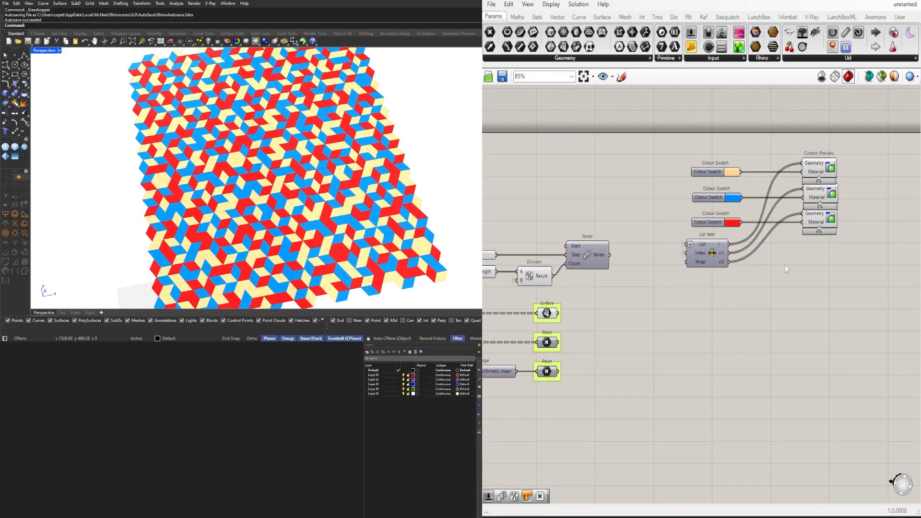
{"action": "left_click_drag", "start_coordinate": [861, 164], "coordinate": [729, 176]}
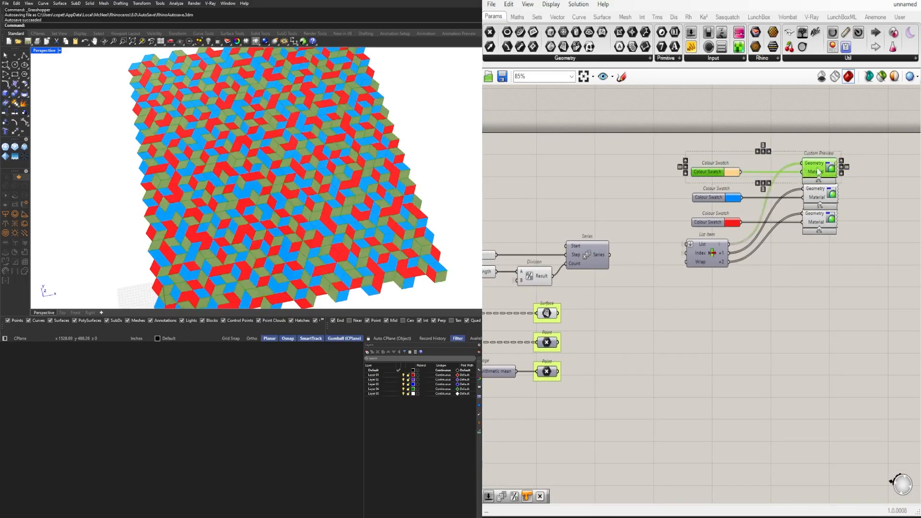
{"action": "left_click_drag", "start_coordinate": [819, 172], "coordinate": [820, 316], "text": "alt"}
{"action": "left_click", "coordinate": [825, 279]}
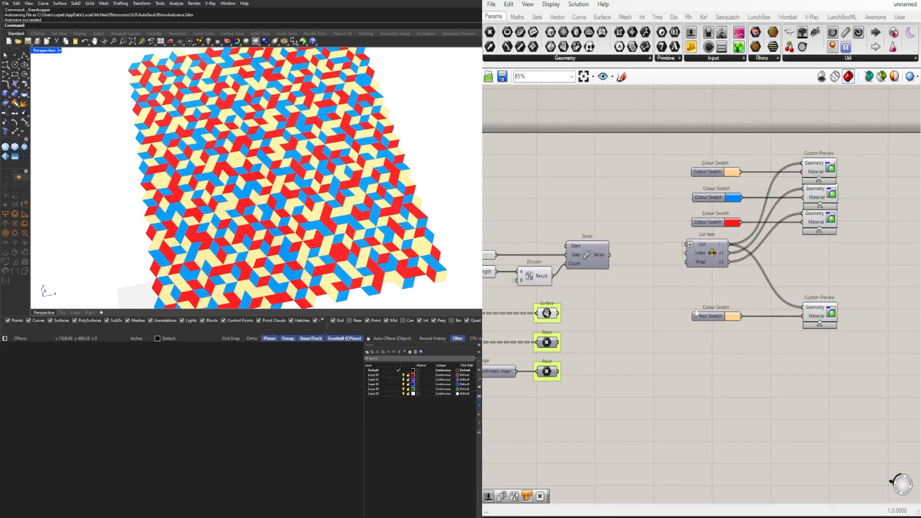
{"action": "left_click_drag", "start_coordinate": [757, 319], "coordinate": [802, 307]}
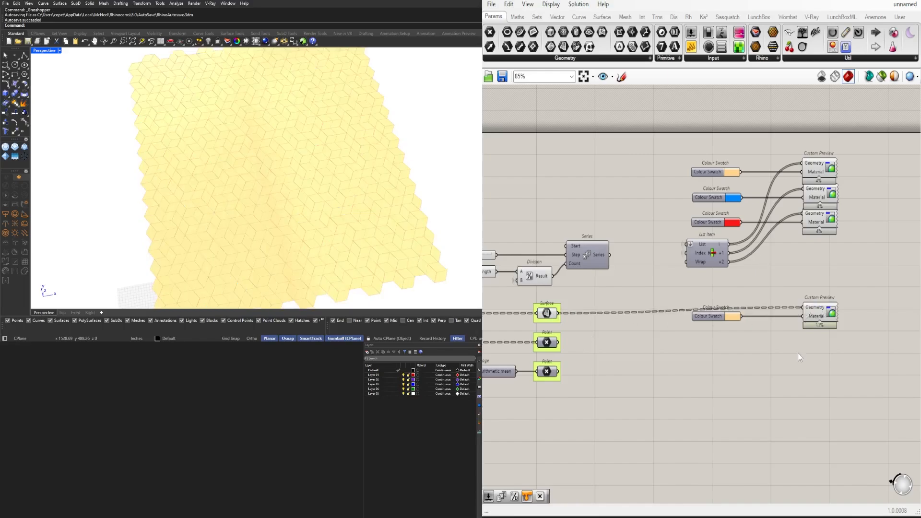
Set the copied Colour Swatch to a light green with Hue 84, Sat 66 and Val 100
{"action": "scroll", "coordinate": [731, 316], "scroll_direction": "up", "scroll_amount": 4}
{"action": "left_click", "coordinate": [744, 323]}
{"action": "left_click_drag", "start_coordinate": [784, 362], "coordinate": [776, 344]}
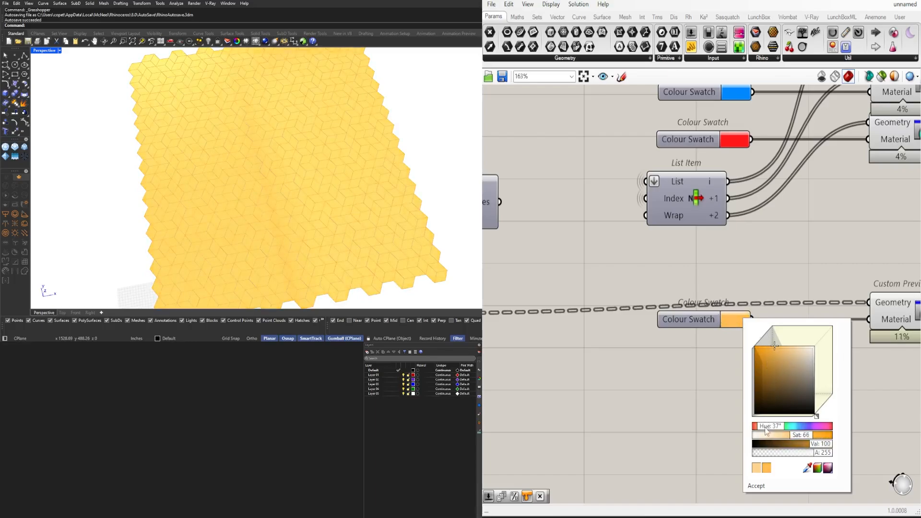
{"action": "left_click_drag", "start_coordinate": [766, 430], "coordinate": [772, 429]}
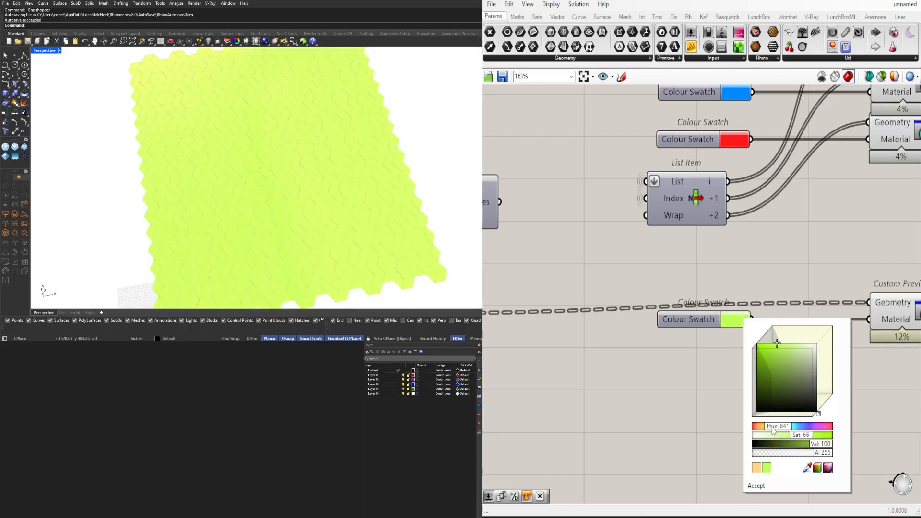
{"action": "left_click", "coordinate": [773, 242]}
{"action": "right_click_drag", "start_coordinate": [284, 211], "coordinate": [305, 194]}
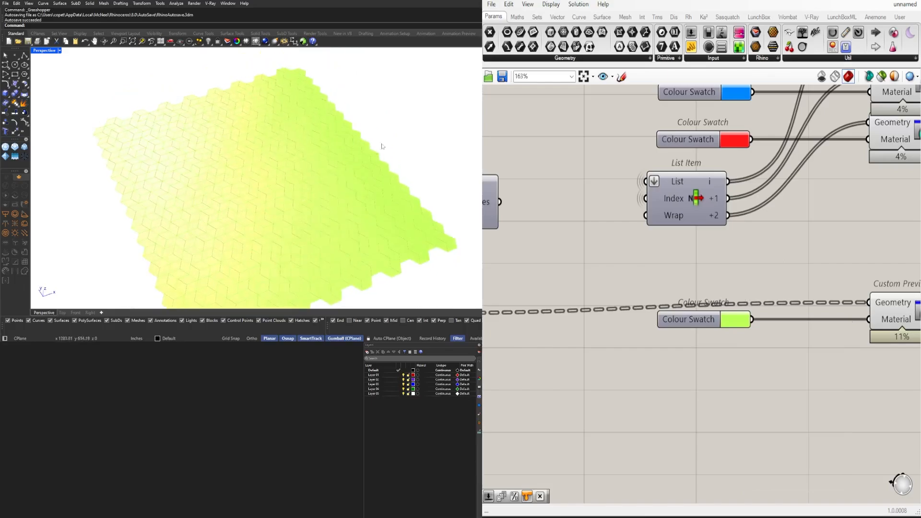
{"action": "scroll", "coordinate": [720, 268], "scroll_direction": "down", "scroll_amount": 1}
{"action": "scroll", "coordinate": [722, 275], "scroll_direction": "down", "scroll_amount": 1}
Add a Colour Picker component beside the copied Custom Preview
{"action": "right_click_drag", "start_coordinate": [721, 275], "coordinate": [713, 295]}
{"action": "left_click", "coordinate": [849, 315]}
{"action": "scroll", "coordinate": [854, 370], "scroll_direction": "down", "scroll_amount": 1}
{"action": "right_click_drag", "start_coordinate": [855, 369], "coordinate": [810, 349]}
{"action": "left_click_drag", "start_coordinate": [854, 379], "coordinate": [672, 327]}
{"action": "left_click", "coordinate": [848, 348]}
{"action": "right_click_drag", "start_coordinate": [848, 347], "coordinate": [750, 333]}
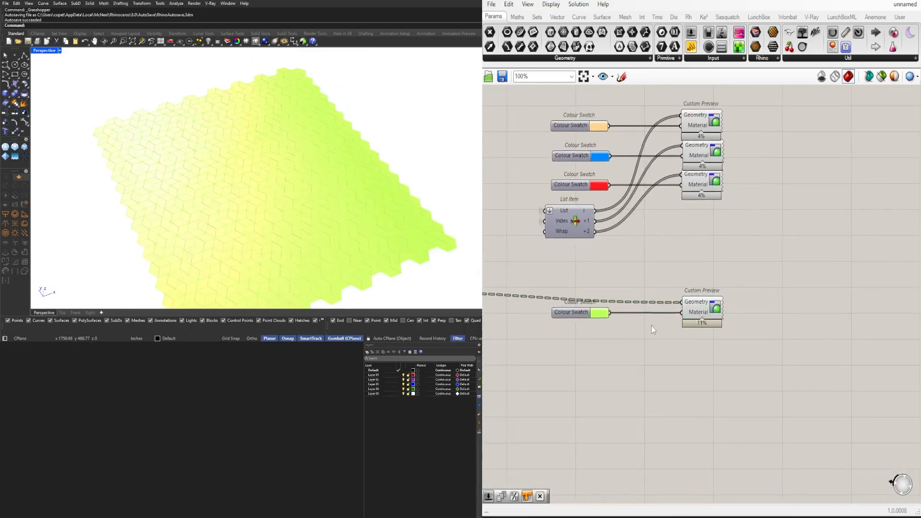
{"action": "double_click", "coordinate": [807, 324]}
{"action": "type", "text": "COLO"}
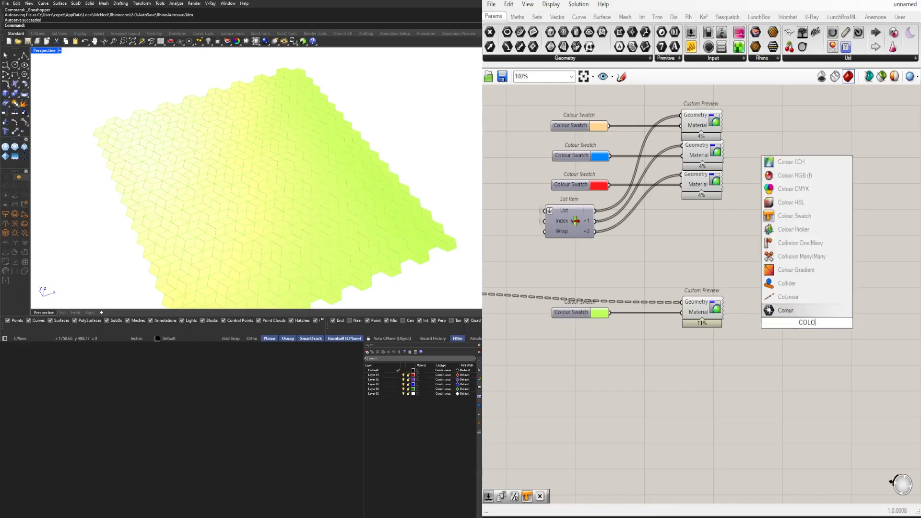
{"action": "key", "text": "Up"}
{"action": "key", "text": "Return"}
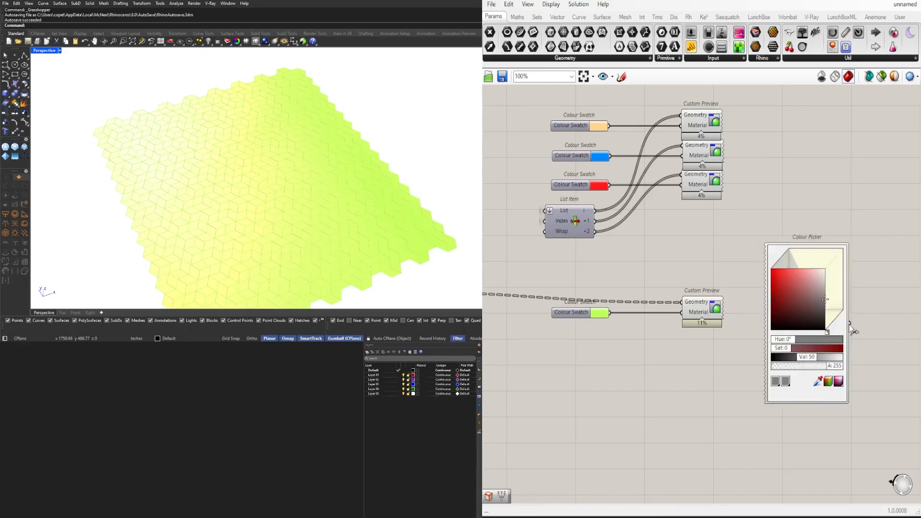
Connect the Colour Picker to the copied Custom Preview's Material input and delete the green Colour Swatch
{"action": "left_click_drag", "start_coordinate": [703, 324], "coordinate": [701, 324]}
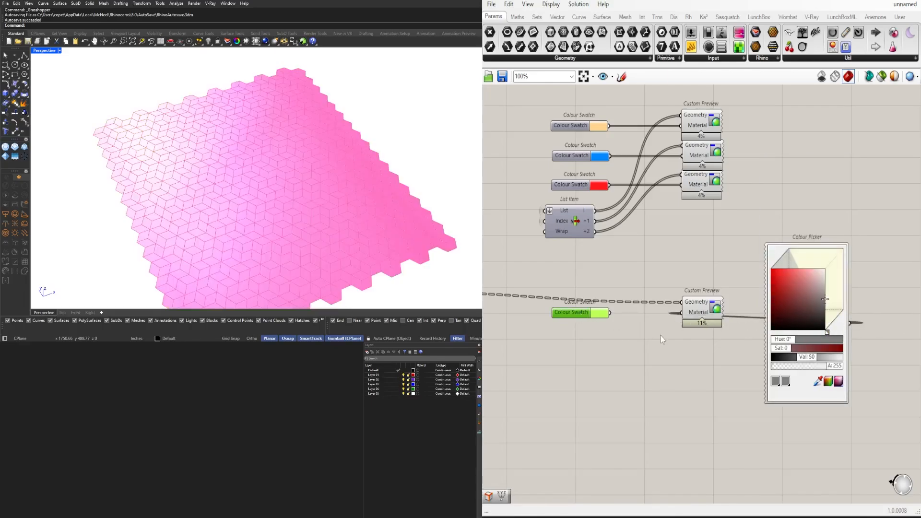
{"action": "key", "text": "Delete"}
{"action": "right_click_drag", "start_coordinate": [715, 236], "coordinate": [734, 290]}
{"action": "left_click_drag", "start_coordinate": [750, 268], "coordinate": [694, 152]}
{"action": "left_click", "coordinate": [787, 165]}
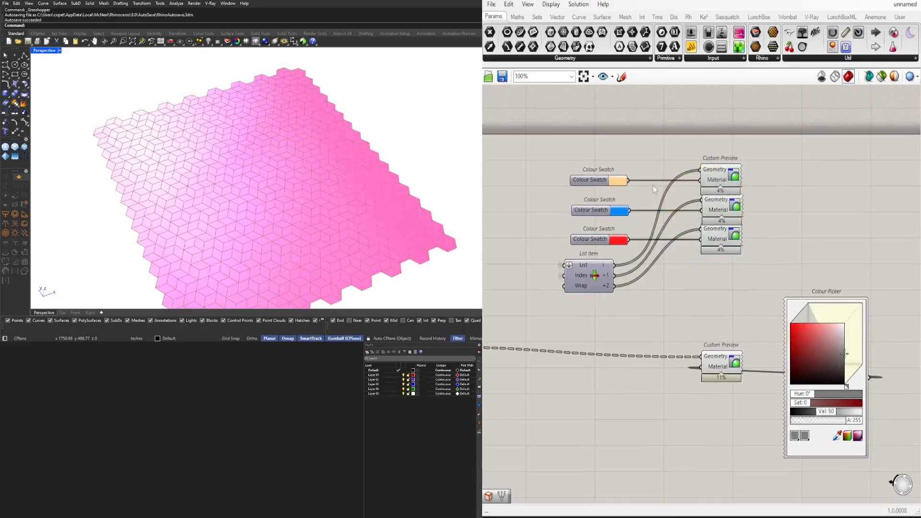
Hide the wire feeding the lower Custom Preview's Geometry input and shift the preview and Colour Picker slightly down
{"action": "right_click_drag", "start_coordinate": [876, 347], "coordinate": [829, 322]}
{"action": "right_click", "coordinate": [664, 332]}
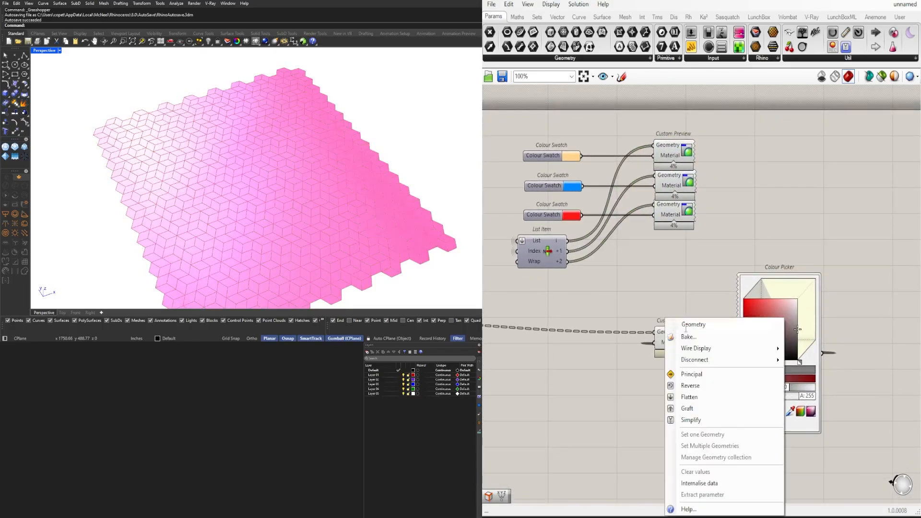
{"action": "mouse_move", "coordinate": [700, 350]}
{"action": "left_click", "coordinate": [821, 377]}
{"action": "scroll", "coordinate": [869, 370], "scroll_direction": "down", "scroll_amount": 3}
{"action": "left_click_drag", "start_coordinate": [881, 432], "coordinate": [744, 318]}
{"action": "mouse_move", "coordinate": [746, 351]}
{"action": "left_mouse_down"}
{"action": "mouse_move", "coordinate": [669, 358]}
{"action": "mouse_move", "coordinate": [746, 364]}
{"action": "left_mouse_up"}
{"action": "left_click", "coordinate": [694, 355]}
{"action": "left_click", "coordinate": [712, 411]}
Hide the wire feeding the lower Custom Preview's Material input
{"action": "scroll", "coordinate": [703, 360], "scroll_direction": "up", "scroll_amount": 3}
{"action": "right_click", "coordinate": [693, 361]}
{"action": "mouse_move", "coordinate": [724, 359]}
{"action": "left_click", "coordinate": [833, 384]}
{"action": "scroll", "coordinate": [701, 364], "scroll_direction": "up", "scroll_amount": 2}
{"action": "scroll", "coordinate": [741, 317], "scroll_direction": "down", "scroll_amount": 4}
Move the lower Custom Preview and Colour Picker together to sit closer beneath List Item
{"action": "left_click_drag", "start_coordinate": [833, 386], "coordinate": [727, 286]}
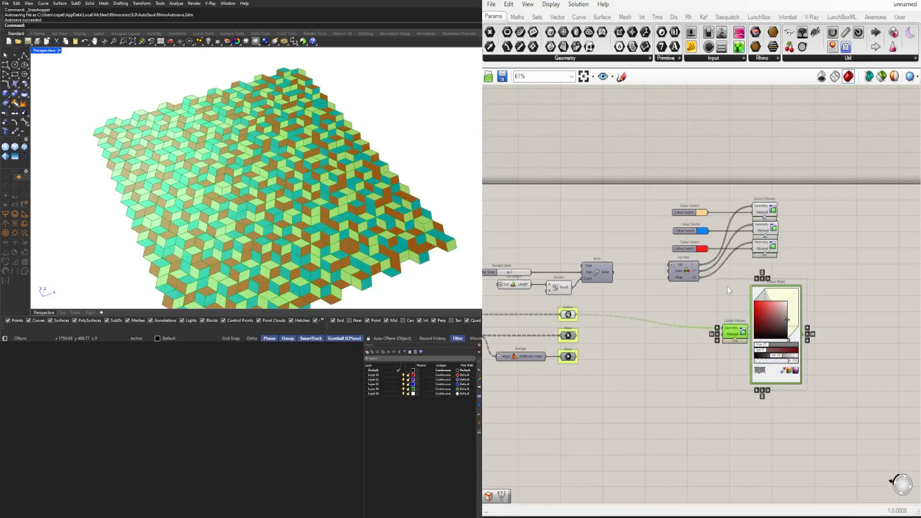
{"action": "left_click_drag", "start_coordinate": [735, 335], "coordinate": [712, 335]}
{"action": "left_click", "coordinate": [802, 328]}
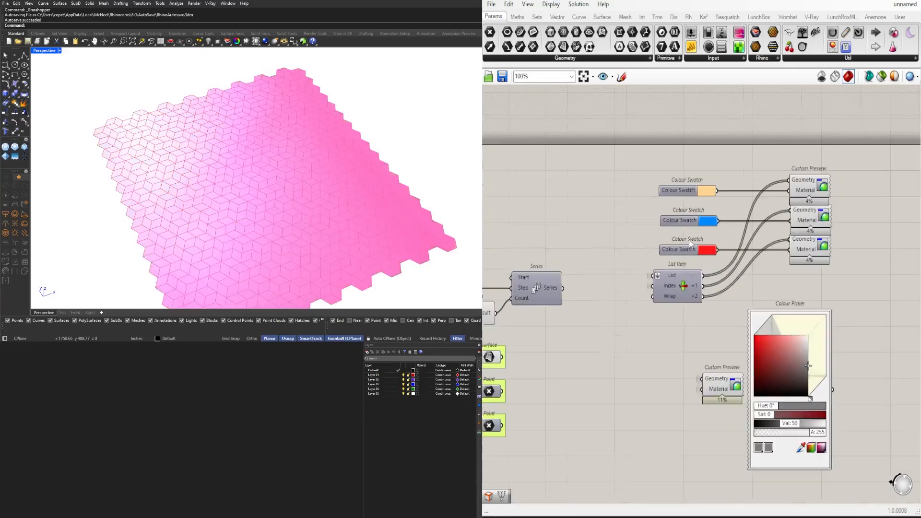
Move the three Colour Swatches together slightly further from their Custom Previews, directly above List Item
{"action": "scroll", "coordinate": [694, 247], "scroll_direction": "up", "scroll_amount": 3}
{"action": "left_click_drag", "start_coordinate": [724, 254], "coordinate": [682, 160]}
{"action": "left_click_drag", "start_coordinate": [676, 193], "coordinate": [662, 190]}
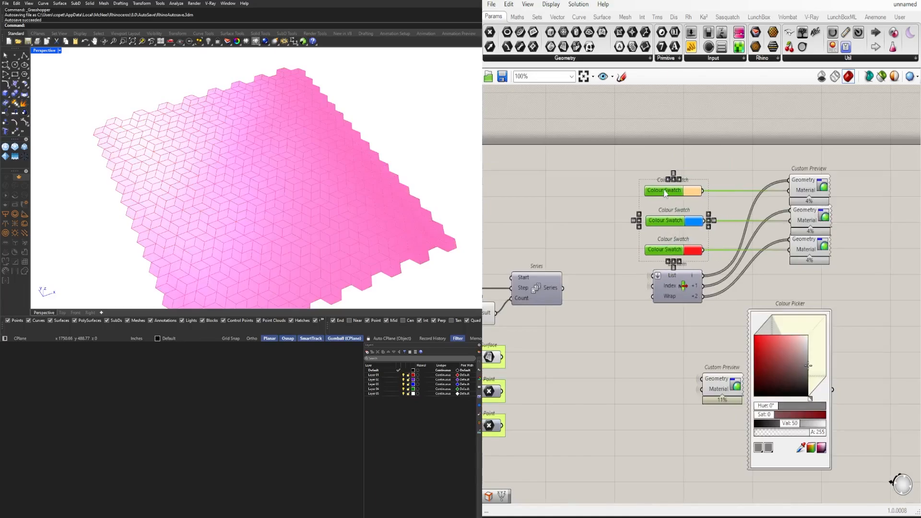
{"action": "left_click", "coordinate": [704, 162]}
{"action": "left_click_drag", "start_coordinate": [709, 241], "coordinate": [681, 166]}
{"action": "left_click", "coordinate": [679, 262]}
{"action": "left_click", "coordinate": [747, 157]}
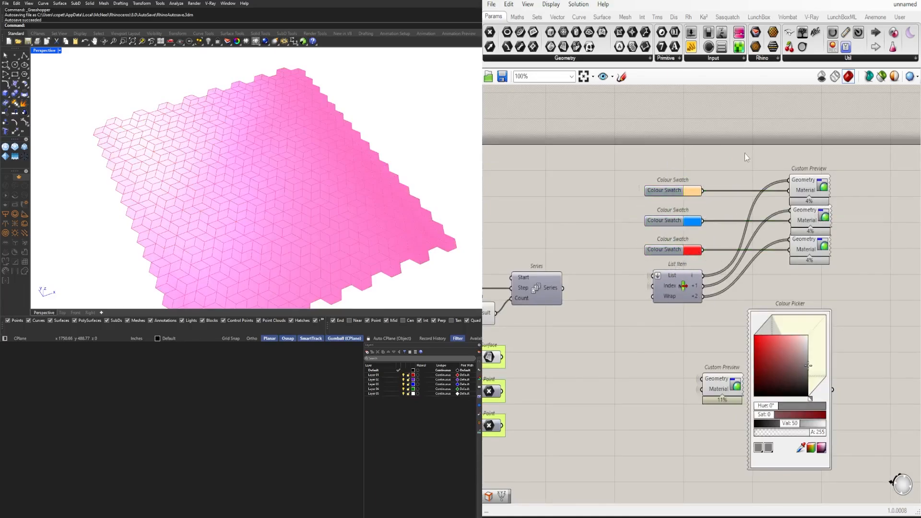
Move the lower Custom Preview away from the Colour Picker so it sits directly beneath List Item
{"action": "right_click_drag", "start_coordinate": [825, 258], "coordinate": [786, 254]}
{"action": "right_click_drag", "start_coordinate": [740, 310], "coordinate": [755, 235]}
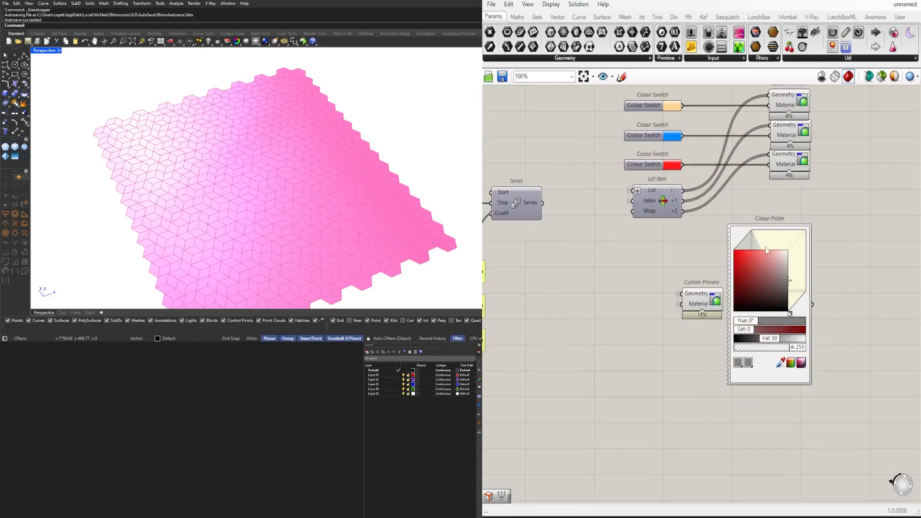
{"action": "mouse_move", "coordinate": [850, 394]}
{"action": "left_mouse_down"}
{"action": "mouse_move", "coordinate": [694, 222]}
{"action": "mouse_move", "coordinate": [816, 305]}
{"action": "left_mouse_up"}
{"action": "left_click", "coordinate": [691, 298]}
{"action": "left_click_drag", "start_coordinate": [692, 301], "coordinate": [647, 300]}
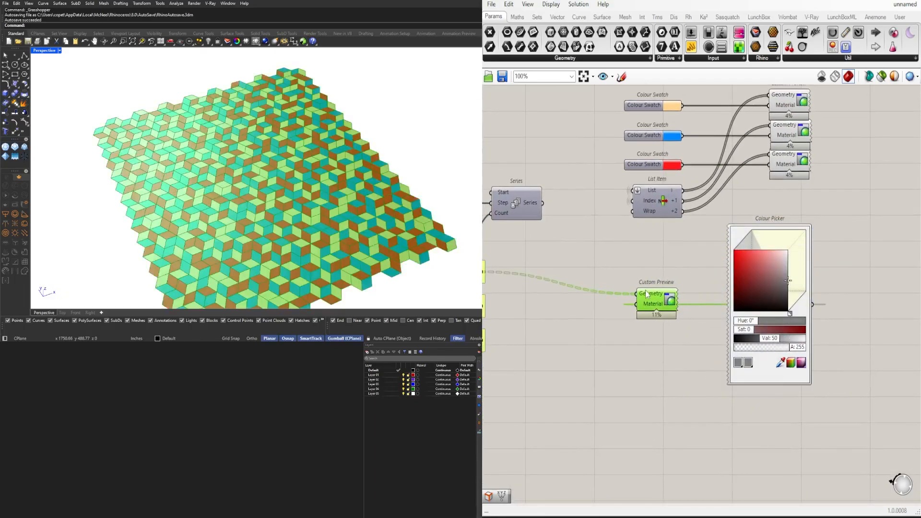
{"action": "left_click", "coordinate": [666, 367]}
{"action": "right_click_drag", "start_coordinate": [704, 327], "coordinate": [753, 319]}
{"action": "left_click", "coordinate": [706, 296]}
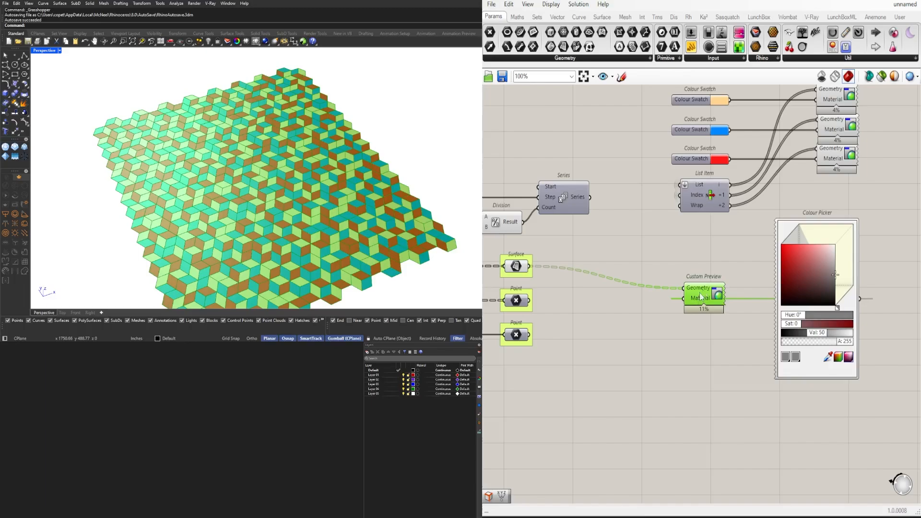
{"action": "right_click_drag", "start_coordinate": [729, 234], "coordinate": [738, 336]}
{"action": "scroll", "coordinate": [737, 335], "scroll_direction": "down", "scroll_amount": 2}
{"action": "left_click", "coordinate": [638, 357]}
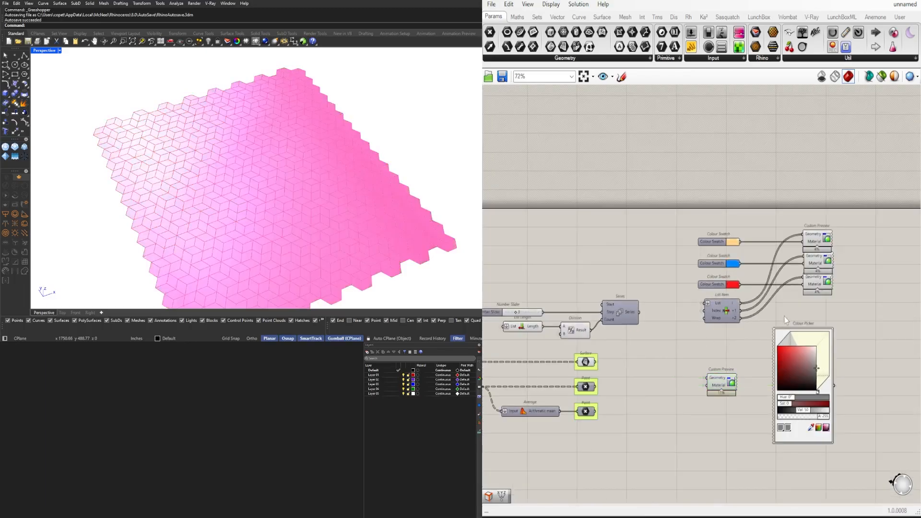
Select the three upper Custom Preview components and turn their preview off
{"action": "left_click_drag", "start_coordinate": [849, 307], "coordinate": [792, 207]}
{"action": "middle_click", "coordinate": [793, 186]}
{"action": "left_click", "coordinate": [816, 156]}
{"action": "scroll", "coordinate": [758, 321], "scroll_direction": "up", "scroll_amount": 2}
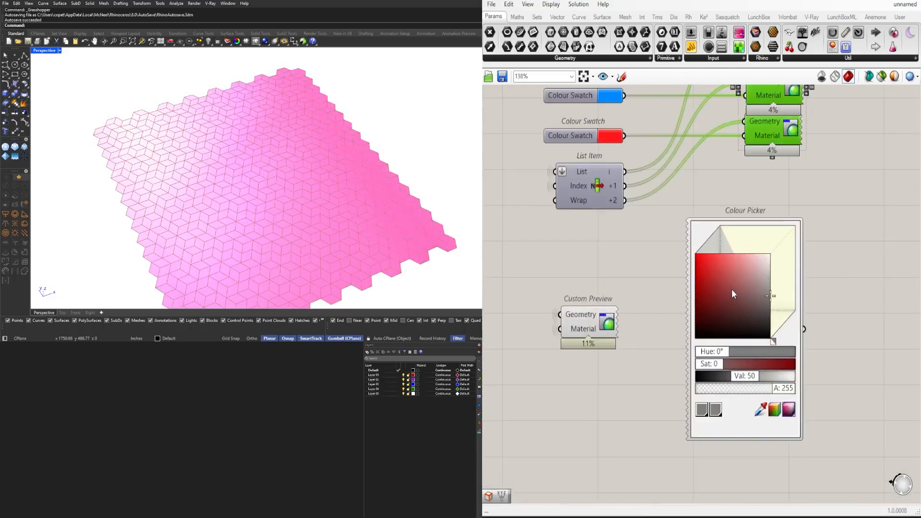
Set the Colour Picker to a yellow-green with Hue 74, Sat 58 and Val 88
{"action": "left_click", "coordinate": [733, 272]}
{"action": "scroll", "coordinate": [701, 357], "scroll_direction": "up", "scroll_amount": 3}
{"action": "scroll", "coordinate": [716, 351], "scroll_direction": "up", "scroll_amount": 10}
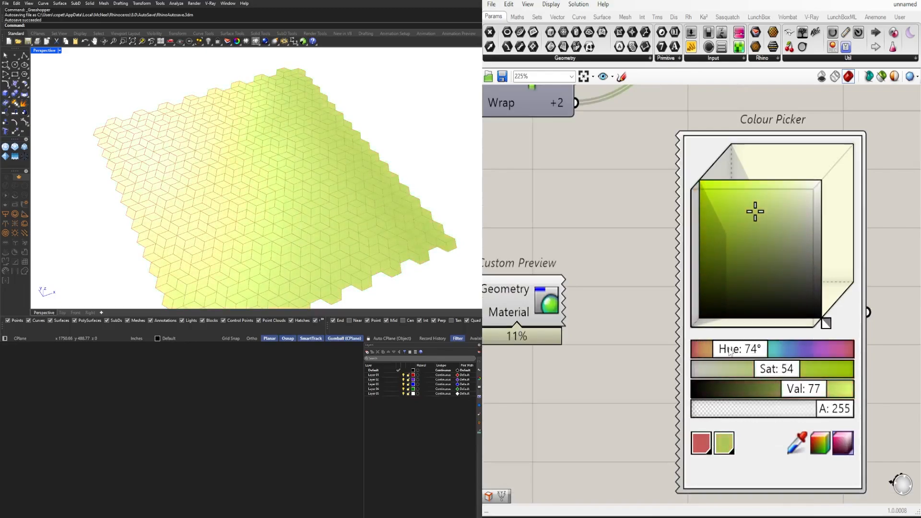
{"action": "mouse_move", "coordinate": [748, 214]}
{"action": "left_mouse_down"}
{"action": "mouse_move", "coordinate": [736, 185]}
{"action": "mouse_move", "coordinate": [749, 208]}
{"action": "mouse_move", "coordinate": [751, 201]}
{"action": "left_mouse_up"}
Replace the maximised Perspective view with a maximised Top view to examine the whole pattern
{"action": "right_click_drag", "start_coordinate": [329, 154], "coordinate": [336, 195]}
{"action": "scroll", "coordinate": [321, 165], "scroll_direction": "down", "scroll_amount": 6}
{"action": "scroll", "coordinate": [305, 202], "scroll_direction": "up", "scroll_amount": 5}
{"action": "double_click", "coordinate": [51, 50]}
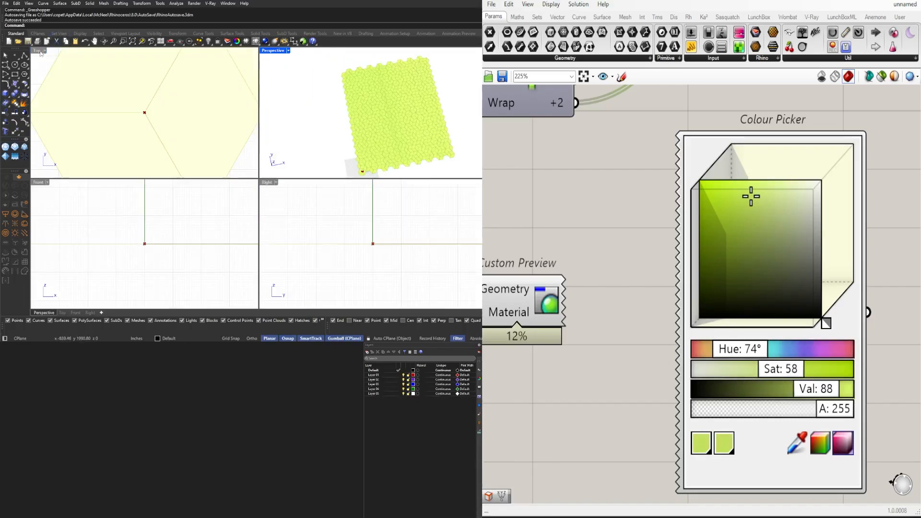
{"action": "double_click", "coordinate": [37, 50]}
{"action": "scroll", "coordinate": [216, 154], "scroll_direction": "down", "scroll_amount": 6}
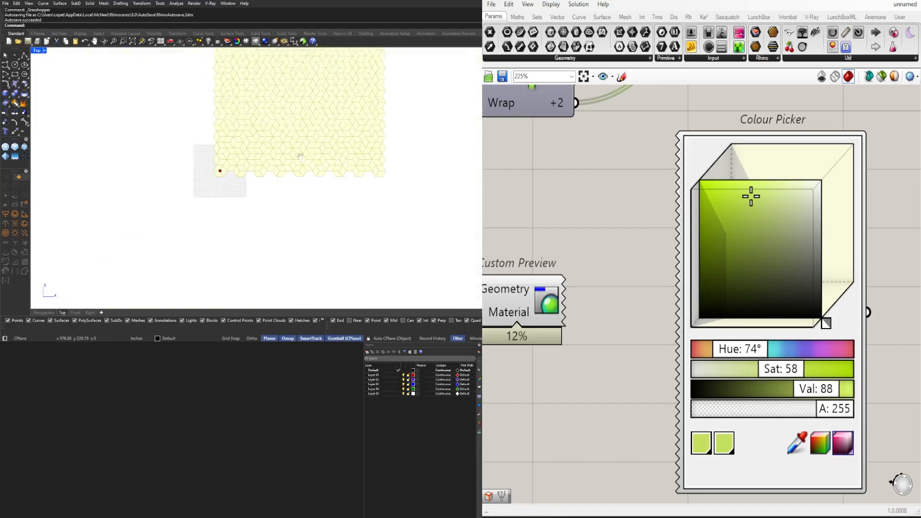
Set the Number Slider feeding the Seed input of Random to 10
{"action": "right_click_drag", "start_coordinate": [269, 61], "coordinate": [262, 124]}
{"action": "scroll", "coordinate": [263, 124], "scroll_direction": "up", "scroll_amount": 7}
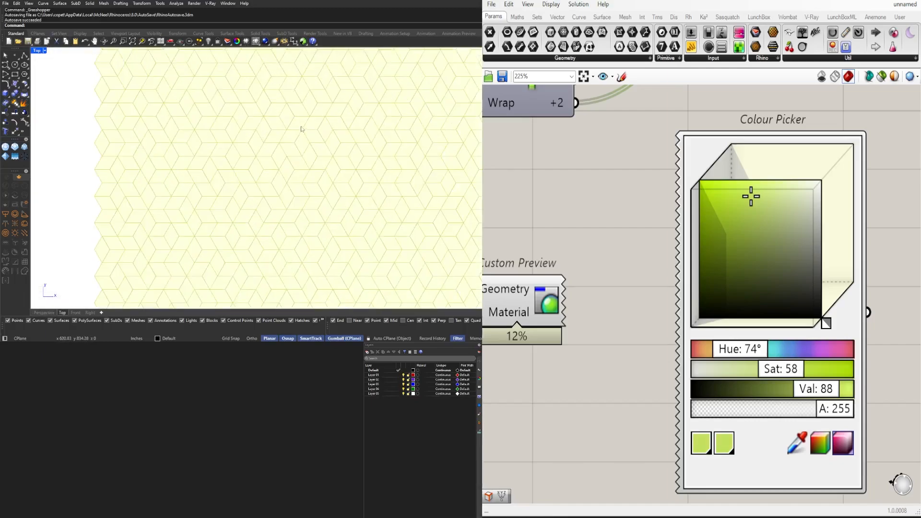
{"action": "scroll", "coordinate": [317, 141], "scroll_direction": "up", "scroll_amount": 3}
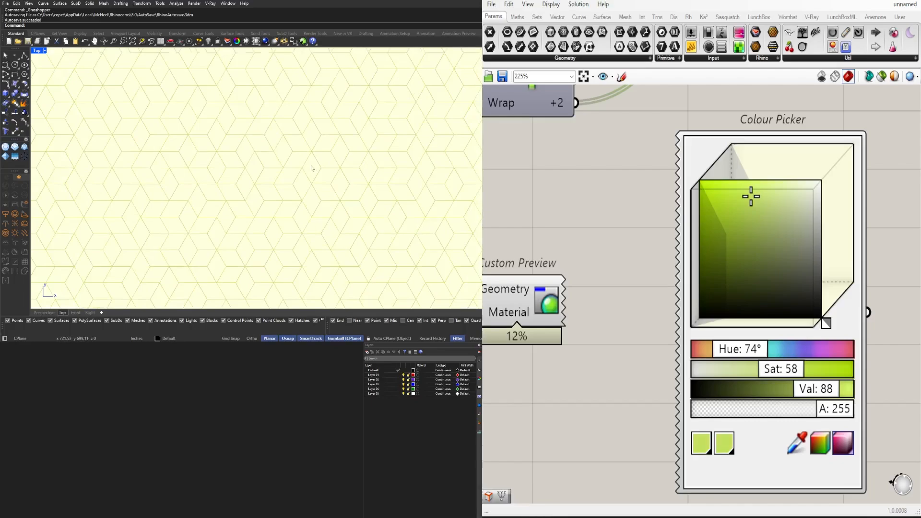
{"action": "scroll", "coordinate": [642, 290], "scroll_direction": "down", "scroll_amount": 6}
{"action": "right_click_drag", "start_coordinate": [576, 312], "coordinate": [864, 312]}
{"action": "right_click_drag", "start_coordinate": [498, 344], "coordinate": [855, 329]}
{"action": "scroll", "coordinate": [579, 360], "scroll_direction": "up", "scroll_amount": 8}
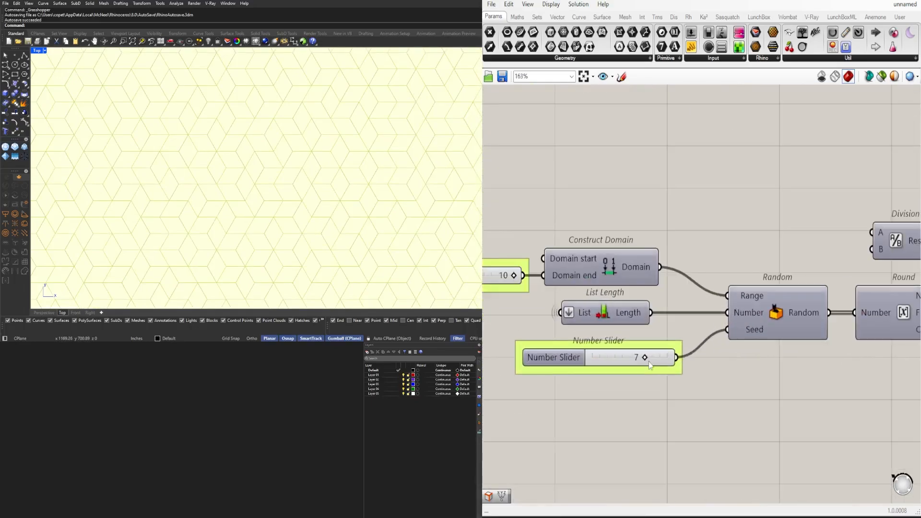
{"action": "left_click_drag", "start_coordinate": [640, 352], "coordinate": [685, 367]}
{"action": "left_click_drag", "start_coordinate": [619, 368], "coordinate": [712, 357]}
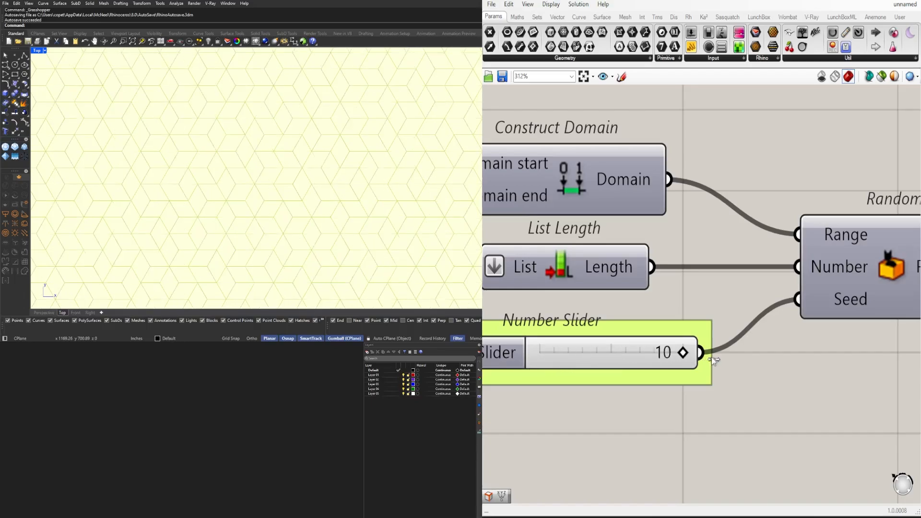
Return to the Colour Picker and lower its yellow-green to Sat 55 and Val 85
{"action": "scroll", "coordinate": [288, 222], "scroll_direction": "down", "scroll_amount": 5}
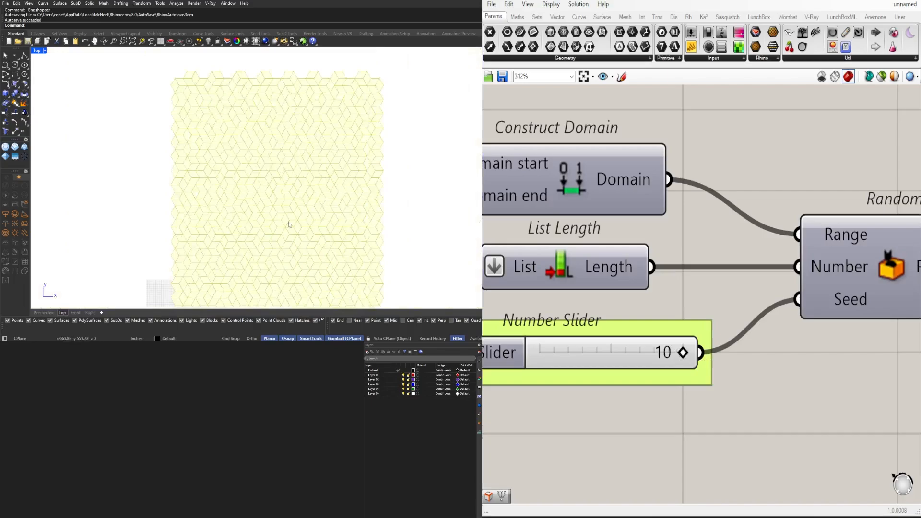
{"action": "scroll", "coordinate": [721, 314], "scroll_direction": "down", "scroll_amount": 5}
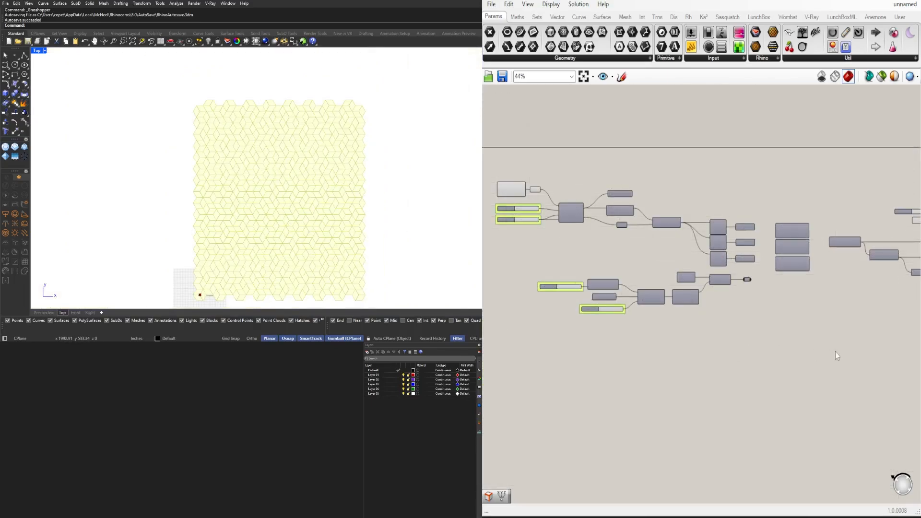
{"action": "right_click_drag", "start_coordinate": [836, 355], "coordinate": [553, 372]}
{"action": "scroll", "coordinate": [777, 311], "scroll_direction": "up", "scroll_amount": 3}
{"action": "left_click", "coordinate": [771, 307]}
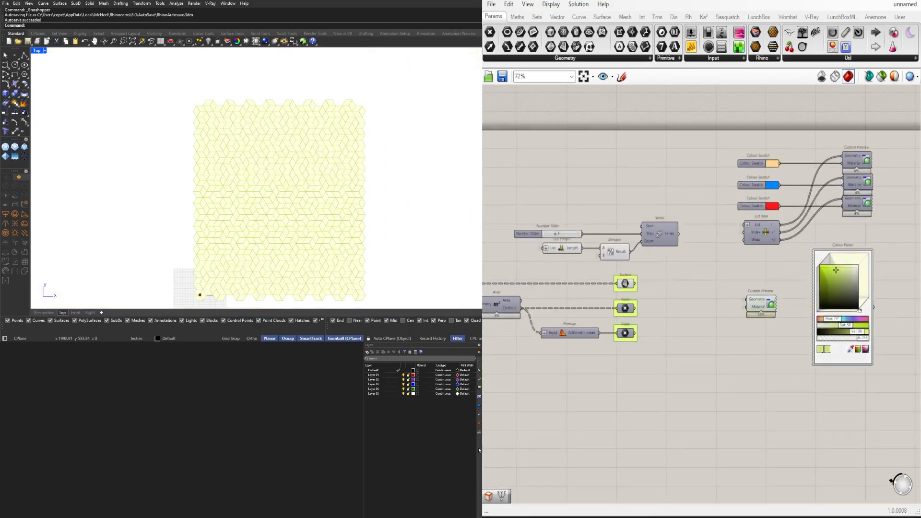
{"action": "right_click_drag", "start_coordinate": [645, 311], "coordinate": [878, 289]}
{"action": "right_click_drag", "start_coordinate": [590, 314], "coordinate": [629, 309]}
{"action": "scroll", "coordinate": [647, 293], "scroll_direction": "down", "scroll_amount": 1}
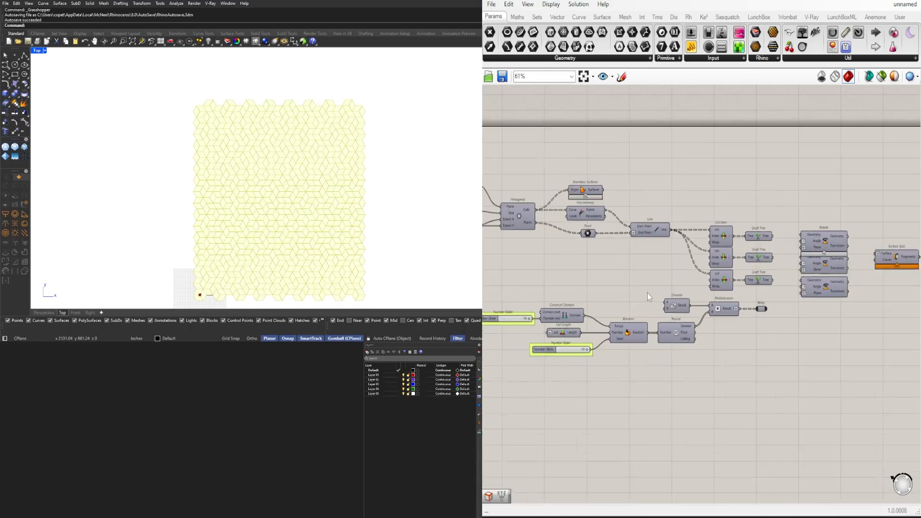
{"action": "right_click_drag", "start_coordinate": [821, 296], "coordinate": [562, 298]}
{"action": "scroll", "coordinate": [752, 281], "scroll_direction": "up", "scroll_amount": 5}
{"action": "right_click_drag", "start_coordinate": [893, 272], "coordinate": [649, 284]}
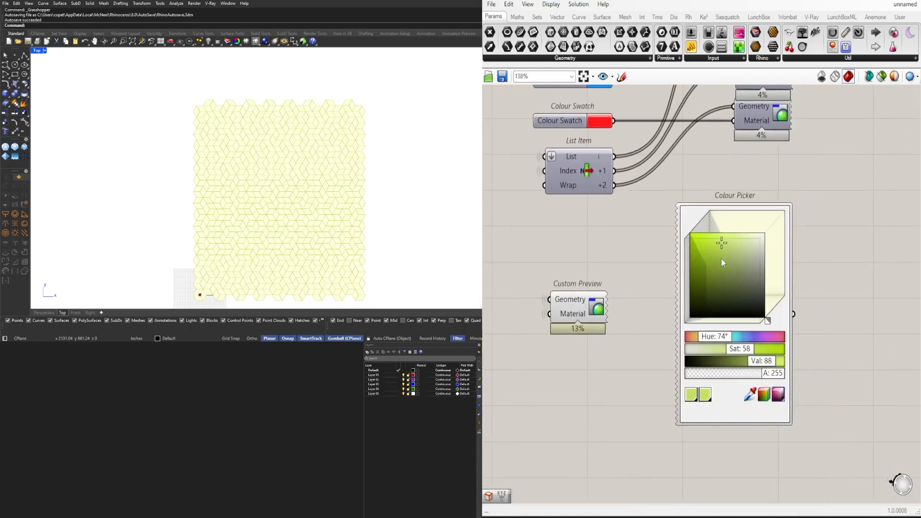
{"action": "scroll", "coordinate": [721, 251], "scroll_direction": "up", "scroll_amount": 5}
{"action": "mouse_move", "coordinate": [722, 246]}
{"action": "left_mouse_down"}
{"action": "mouse_move", "coordinate": [724, 254]}
{"action": "mouse_move", "coordinate": [733, 238]}
{"action": "left_mouse_up"}
Switch the Top viewport to Shaded display and set the Colour Picker to Hue 75, Sat 68 and Val 88
{"action": "left_click", "coordinate": [45, 50]}
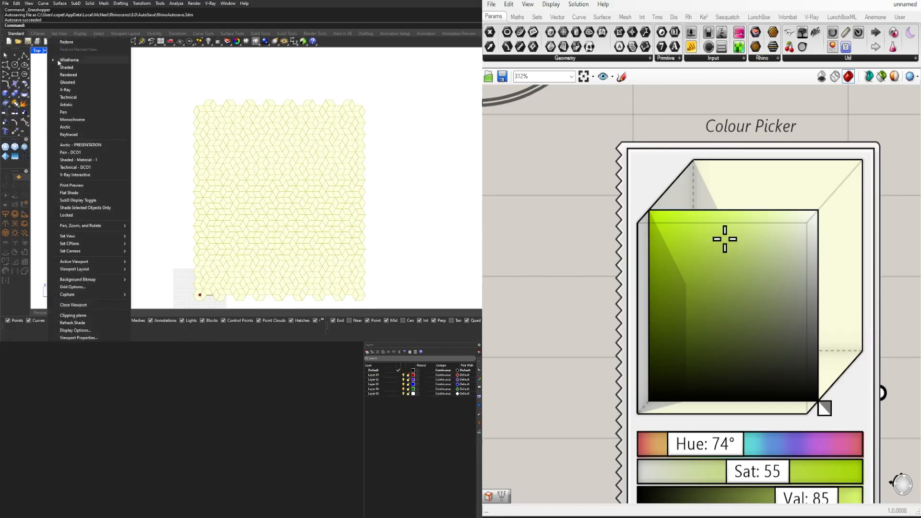
{"action": "left_click", "coordinate": [65, 69]}
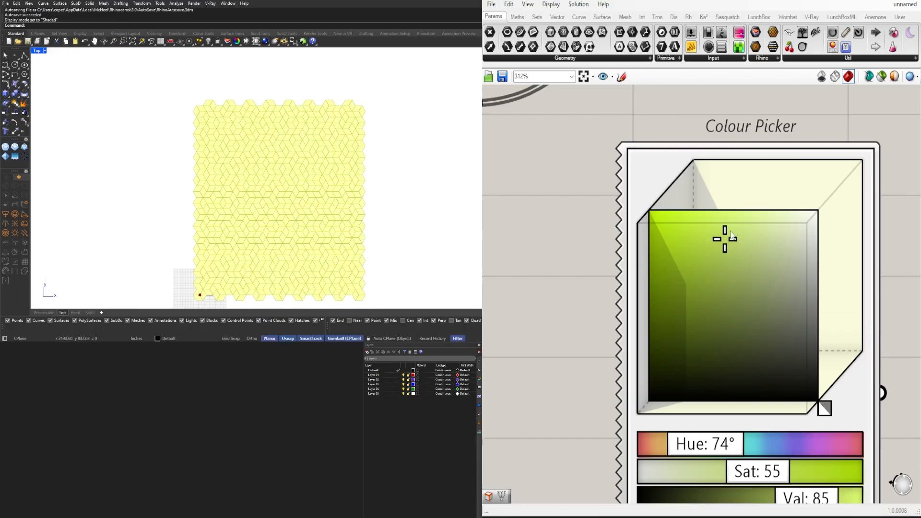
{"action": "left_click_drag", "start_coordinate": [732, 236], "coordinate": [709, 230]}
{"action": "mouse_move", "coordinate": [724, 447]}
{"action": "left_mouse_down"}
{"action": "mouse_move", "coordinate": [713, 447]}
{"action": "mouse_move", "coordinate": [725, 446]}
{"action": "left_mouse_up"}
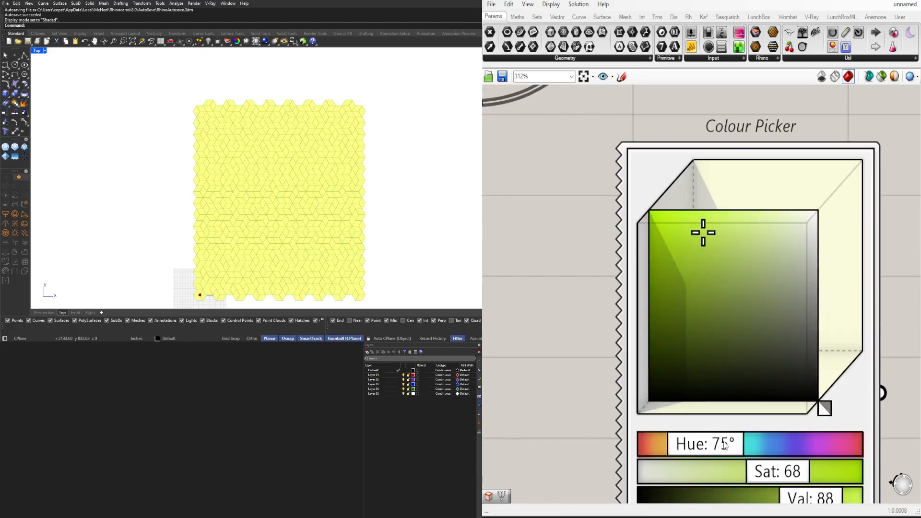
Replace the maximised Top view with a maximised Perspective view to examine the shaded pattern
{"action": "scroll", "coordinate": [326, 175], "scroll_direction": "down", "scroll_amount": 3}
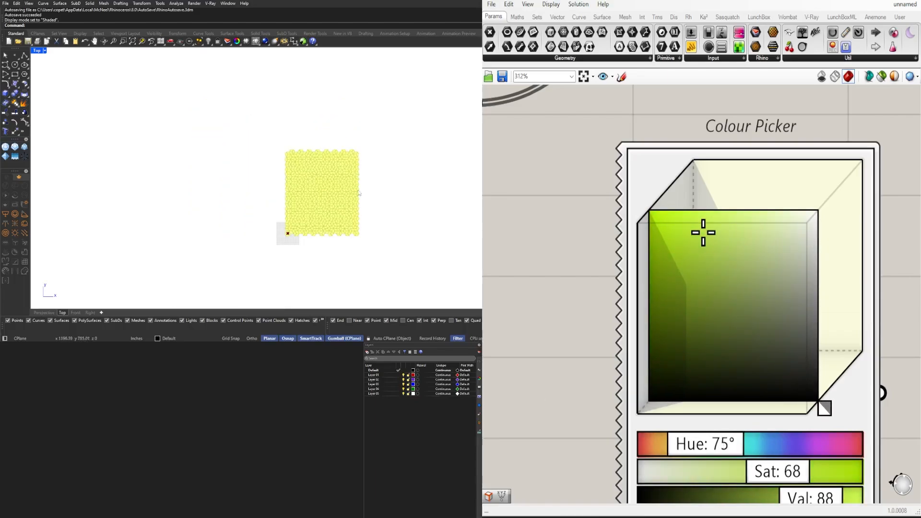
{"action": "scroll", "coordinate": [322, 175], "scroll_direction": "up", "scroll_amount": 5}
{"action": "double_click", "coordinate": [38, 51]}
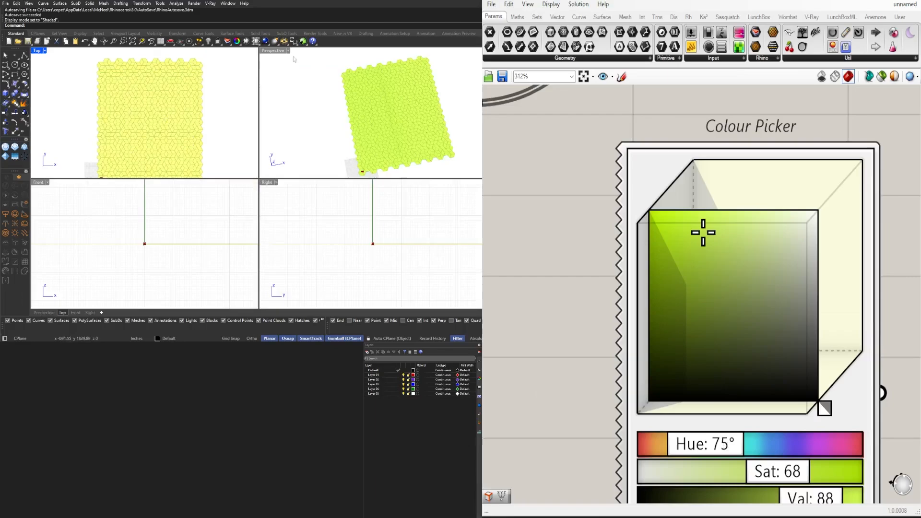
{"action": "double_click", "coordinate": [273, 51]}
{"action": "scroll", "coordinate": [811, 264], "scroll_direction": "down", "scroll_amount": 10}
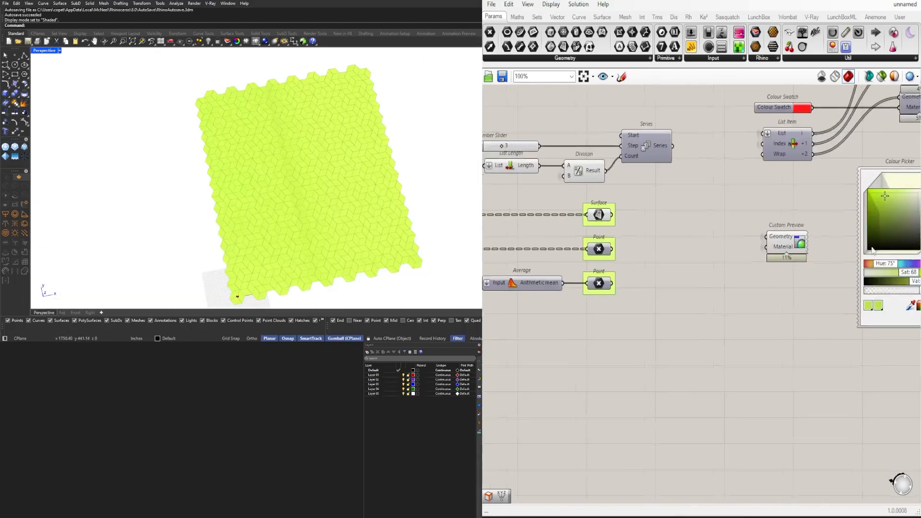
Move the Number Slider, List Length, Division and Series components together so that Series sits close beside List Item
{"action": "scroll", "coordinate": [718, 244], "scroll_direction": "up", "scroll_amount": 4}
{"action": "left_click_drag", "start_coordinate": [801, 197], "coordinate": [632, 137]}
{"action": "right_click_drag", "start_coordinate": [781, 178], "coordinate": [763, 223]}
{"action": "left_click_drag", "start_coordinate": [764, 223], "coordinate": [824, 220]}
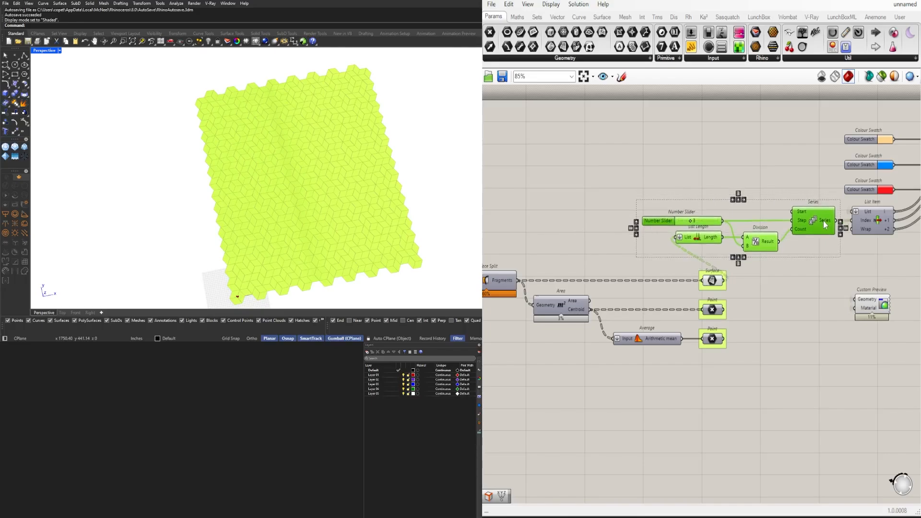
{"action": "left_click", "coordinate": [812, 175]}
{"action": "scroll", "coordinate": [806, 214], "scroll_direction": "up", "scroll_amount": 2}
{"action": "right_click_drag", "start_coordinate": [814, 265], "coordinate": [796, 293]}
{"action": "left_click_drag", "start_coordinate": [796, 296], "coordinate": [579, 200]}
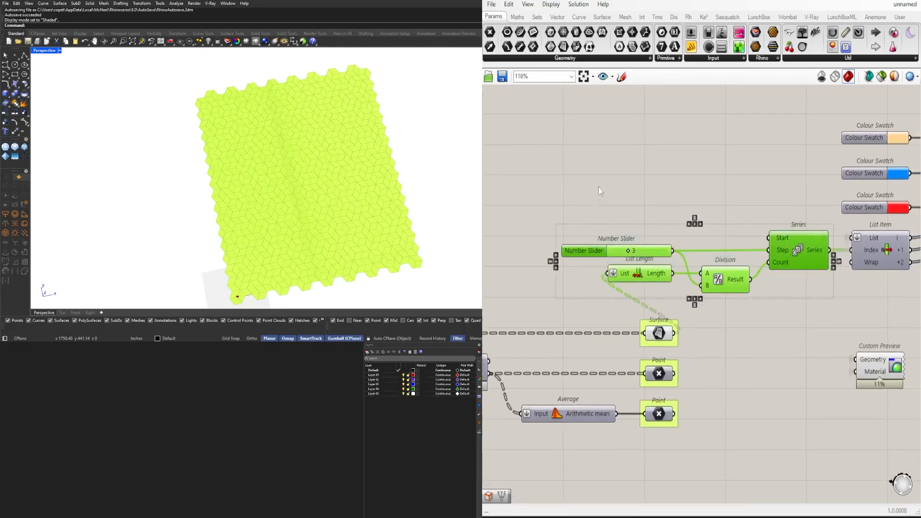
{"action": "scroll", "coordinate": [602, 179], "scroll_direction": "up", "scroll_amount": 1}
{"action": "middle_click", "coordinate": [607, 180]}
{"action": "left_click", "coordinate": [638, 149]}
{"action": "left_click", "coordinate": [714, 134]}
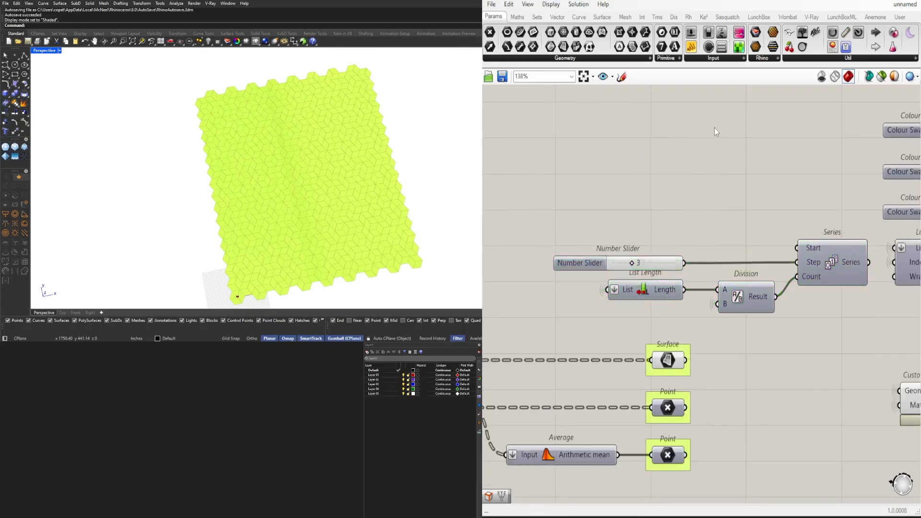
Select the Colour Picker with the Custom Preview beside it and turn their preview off
{"action": "scroll", "coordinate": [768, 149], "scroll_direction": "down", "scroll_amount": 3}
{"action": "right_click_drag", "start_coordinate": [806, 182], "coordinate": [643, 247]}
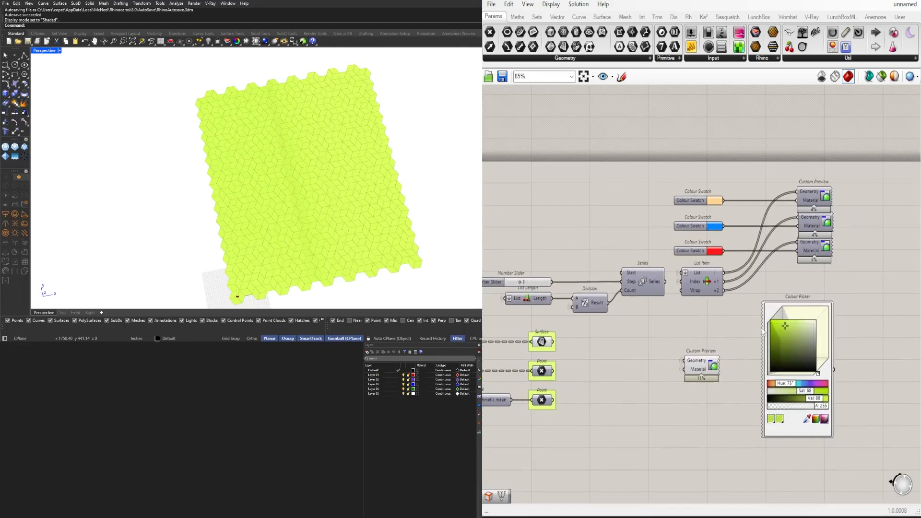
{"action": "left_click_drag", "start_coordinate": [864, 444], "coordinate": [681, 354]}
{"action": "middle_click", "coordinate": [700, 338]}
{"action": "left_click", "coordinate": [729, 307]}
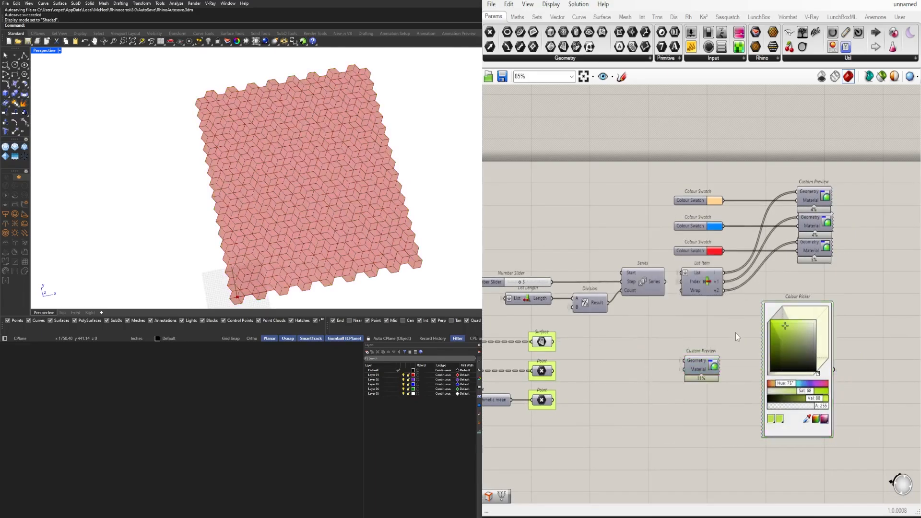
Select the three upper Custom Preview components and turn their preview back on
{"action": "left_click_drag", "start_coordinate": [813, 190], "coordinate": [811, 185]}
{"action": "middle_click", "coordinate": [823, 165]}
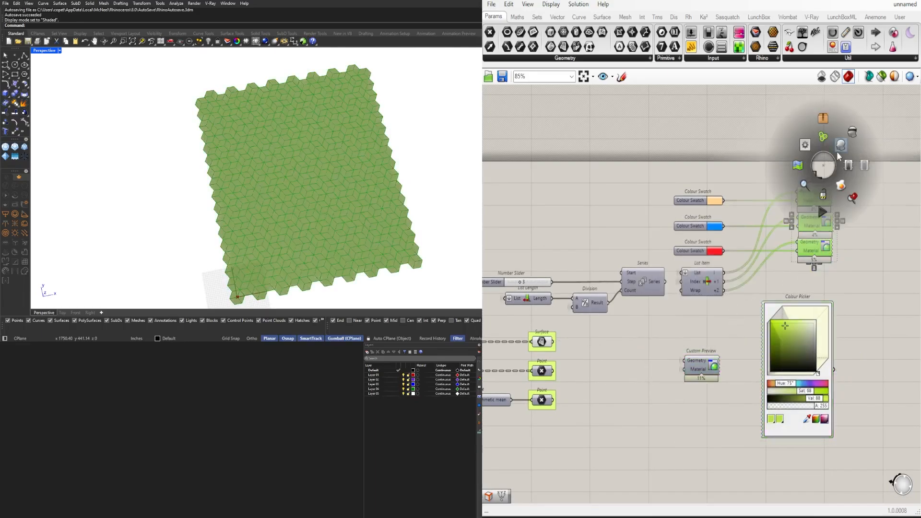
{"action": "left_click", "coordinate": [850, 136]}
Set the orange-beige upper Colour Swatch to a bright yellow-green with Hue 74, Sat 100 and Val 100
{"action": "scroll", "coordinate": [708, 213], "scroll_direction": "up", "scroll_amount": 5}
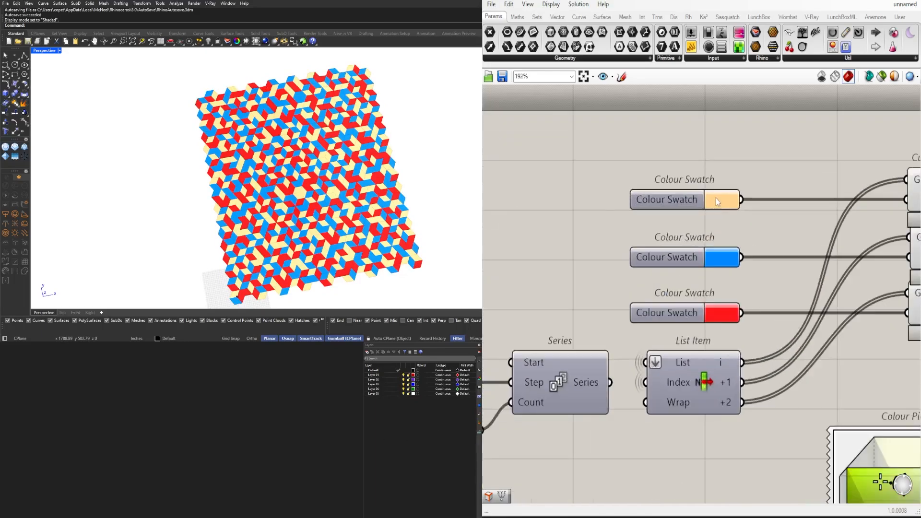
{"action": "left_click", "coordinate": [717, 199]}
{"action": "left_click", "coordinate": [706, 150]}
{"action": "left_click", "coordinate": [734, 207]}
{"action": "left_click_drag", "start_coordinate": [772, 246], "coordinate": [738, 205]}
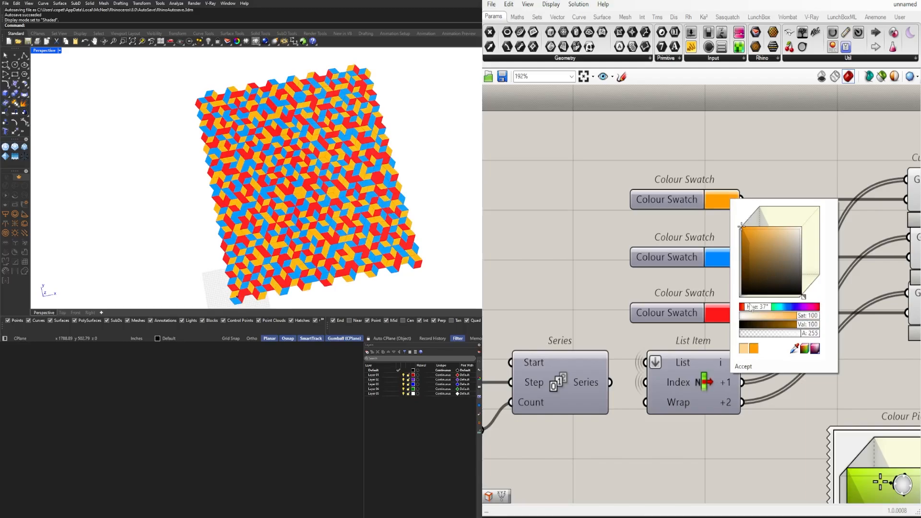
{"action": "mouse_move", "coordinate": [751, 307]}
{"action": "left_mouse_down"}
{"action": "mouse_move", "coordinate": [742, 308]}
{"action": "mouse_move", "coordinate": [762, 309]}
{"action": "left_mouse_up"}
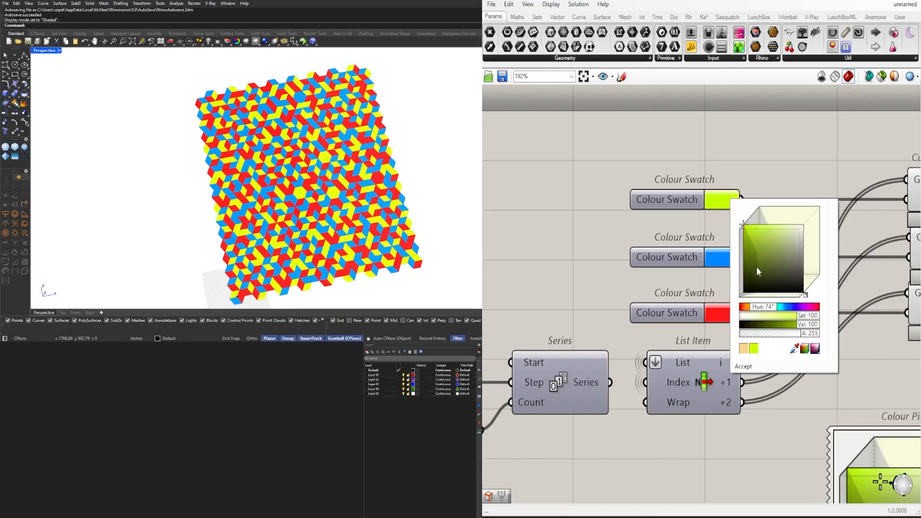
Shift the upper Colour Swatch to pure yellow with Hue 62
{"action": "scroll", "coordinate": [725, 205], "scroll_direction": "up", "scroll_amount": 4}
{"action": "left_click", "coordinate": [730, 204]}
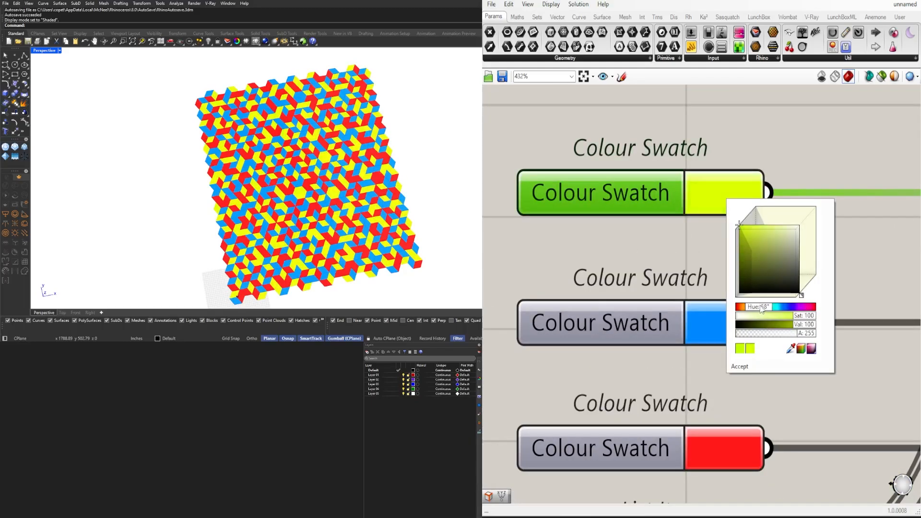
{"action": "left_click_drag", "start_coordinate": [761, 310], "coordinate": [760, 310]}
{"action": "left_click", "coordinate": [787, 194]}
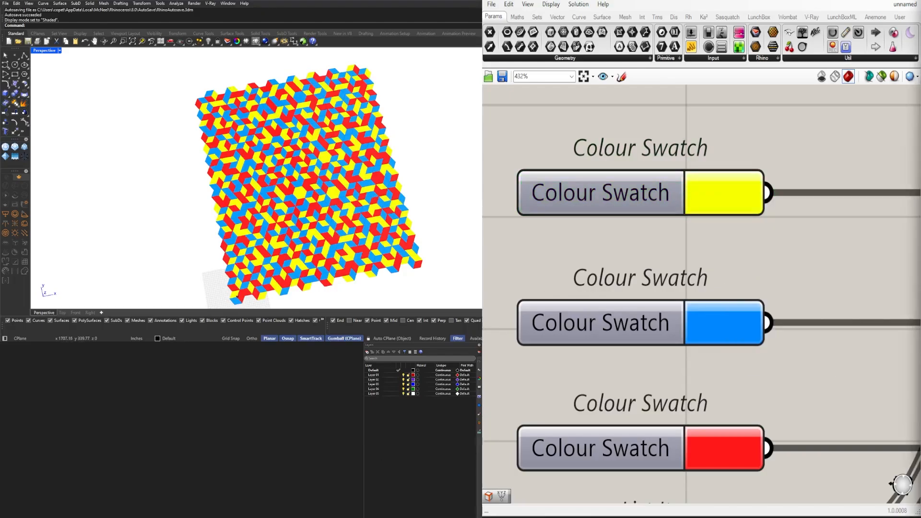
Set the upper Colour Swatch to a light grey with Sat 0
{"action": "left_click", "coordinate": [707, 195]}
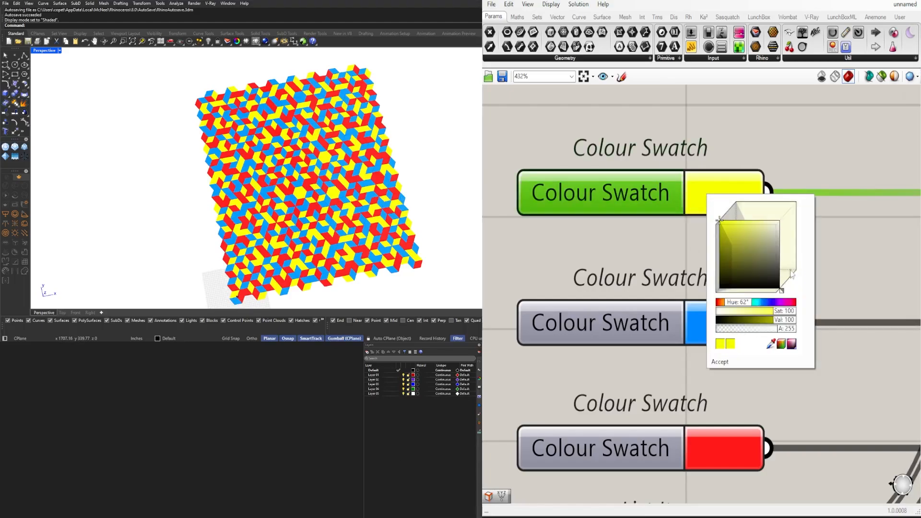
{"action": "left_click", "coordinate": [772, 246]}
{"action": "left_click_drag", "start_coordinate": [776, 246], "coordinate": [807, 231]}
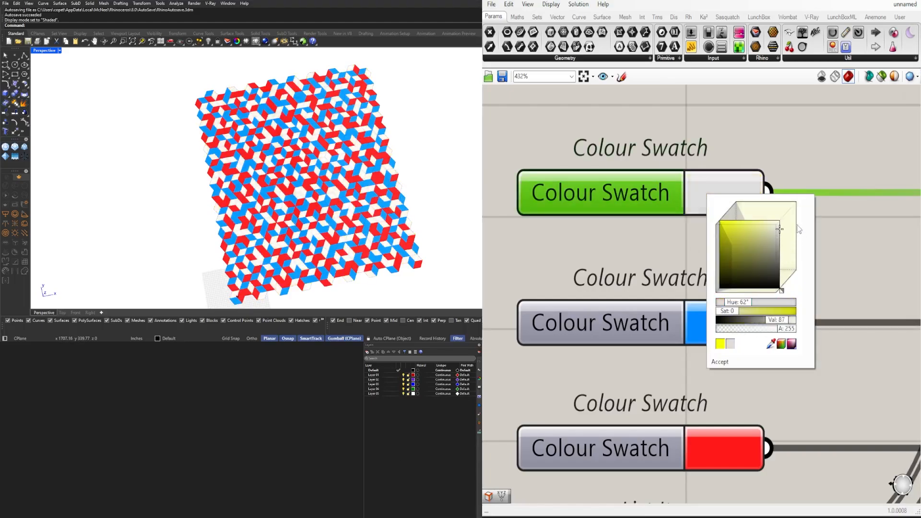
Set the blue middle Colour Swatch to a mid grey and the red lower one to near-black
{"action": "left_click", "coordinate": [735, 317]}
{"action": "left_click_drag", "start_coordinate": [796, 356], "coordinate": [827, 369]}
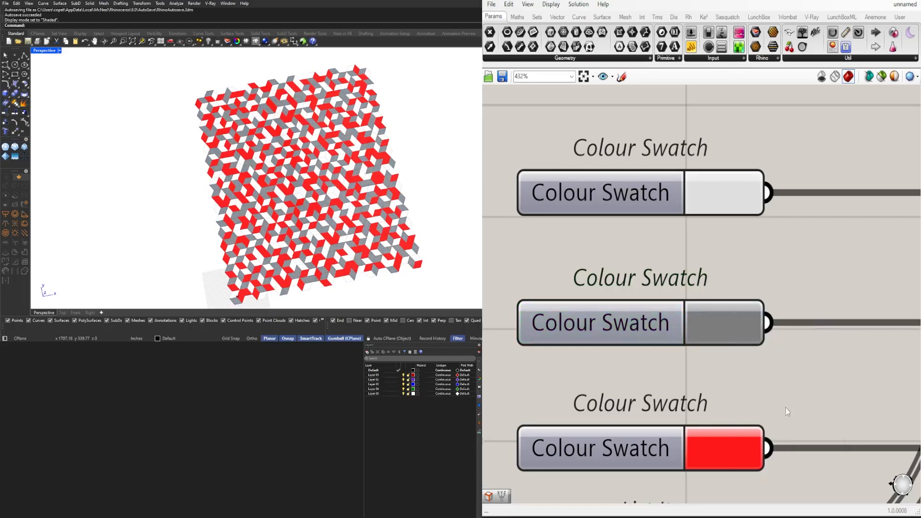
{"action": "right_click_drag", "start_coordinate": [786, 407], "coordinate": [743, 330]}
{"action": "left_click", "coordinate": [703, 362]}
{"action": "left_click_drag", "start_coordinate": [761, 389], "coordinate": [814, 438]}
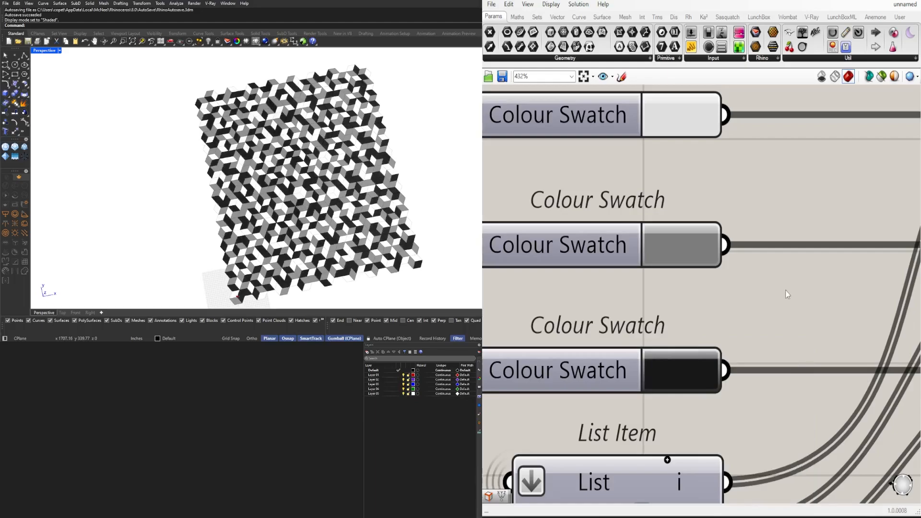
Inspect the greyscale pattern up close, and set the Number Slider feeding Random's Seed input to 0
{"action": "scroll", "coordinate": [348, 142], "scroll_direction": "up", "scroll_amount": 10}
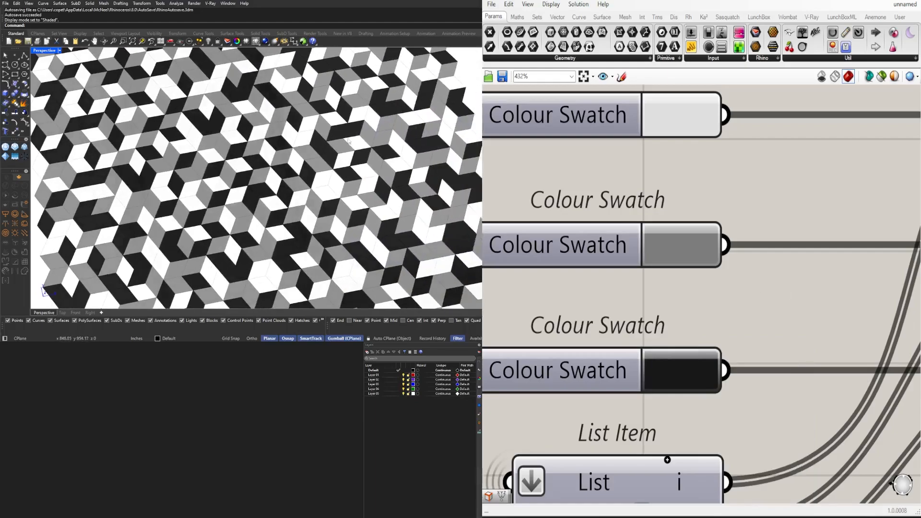
{"action": "scroll", "coordinate": [334, 139], "scroll_direction": "up", "scroll_amount": 5}
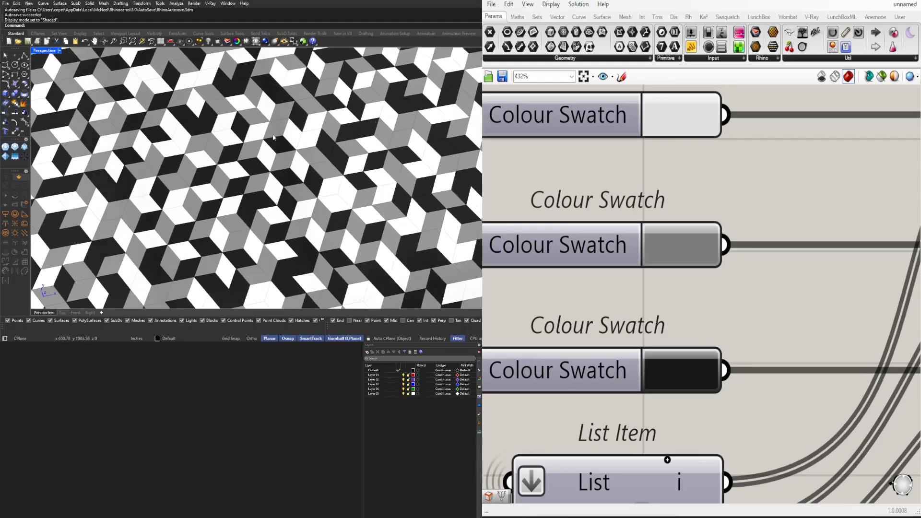
{"action": "scroll", "coordinate": [662, 399], "scroll_direction": "down", "scroll_amount": 5}
{"action": "scroll", "coordinate": [662, 399], "scroll_direction": "down", "scroll_amount": 6}
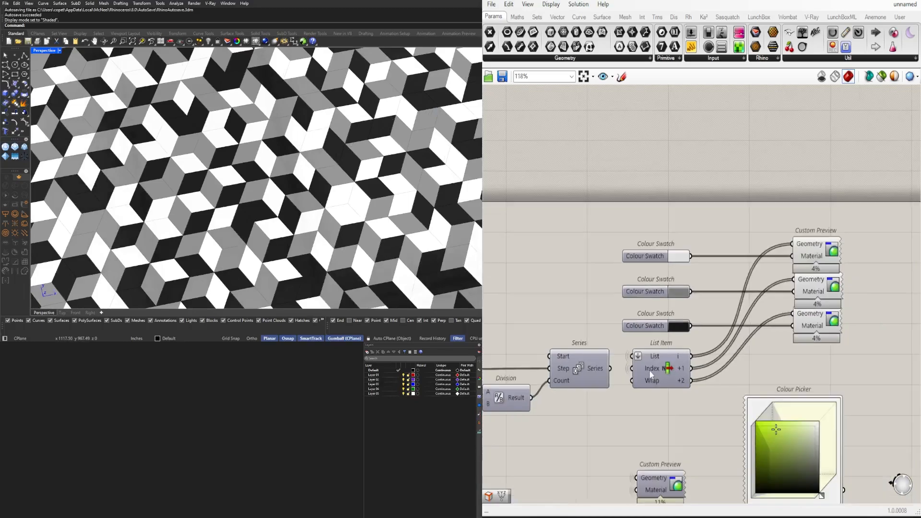
{"action": "scroll", "coordinate": [759, 380], "scroll_direction": "up", "scroll_amount": 10}
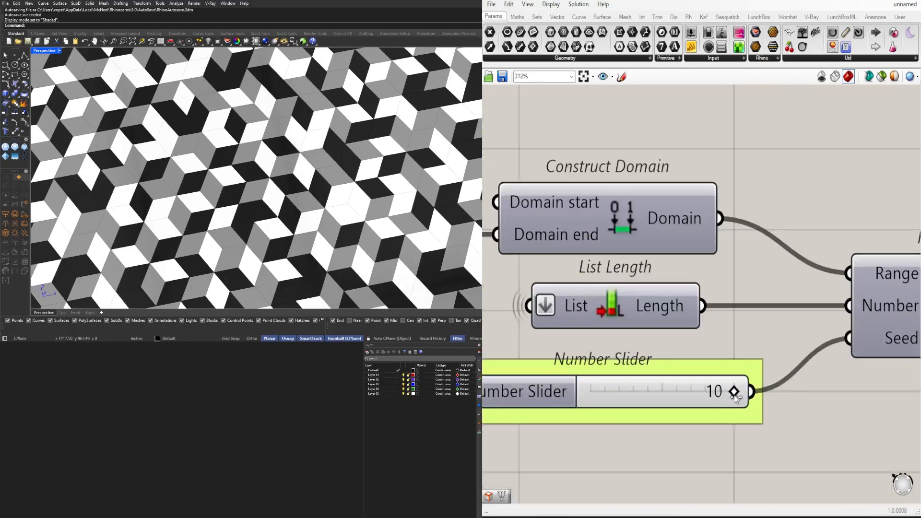
{"action": "left_click_drag", "start_coordinate": [707, 396], "coordinate": [581, 405]}
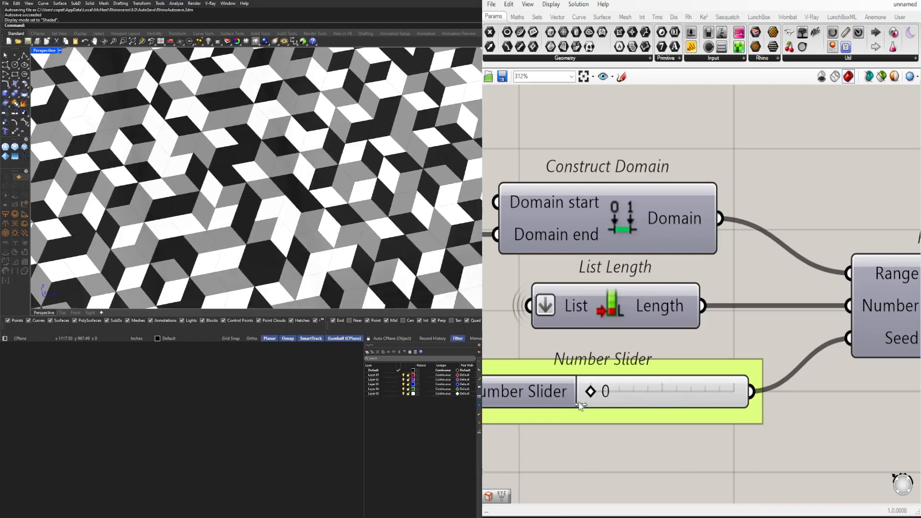
Set the Number Slider feeding the Hexagonal grid's Size to 39 and the one shared by Extent X and Extent Y to 7
{"action": "scroll", "coordinate": [703, 366], "scroll_direction": "down", "scroll_amount": 4}
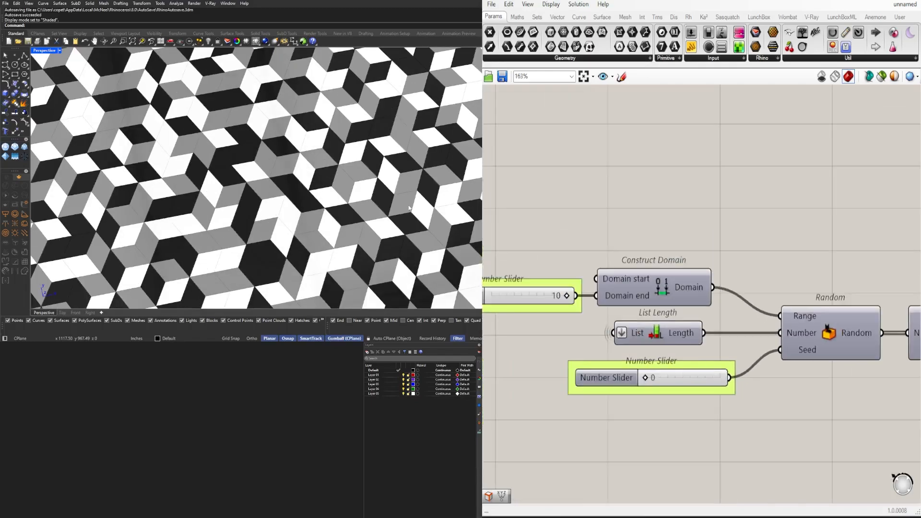
{"action": "scroll", "coordinate": [274, 191], "scroll_direction": "down", "scroll_amount": 12}
{"action": "scroll", "coordinate": [201, 237], "scroll_direction": "up", "scroll_amount": 5}
{"action": "scroll", "coordinate": [693, 277], "scroll_direction": "down", "scroll_amount": 6}
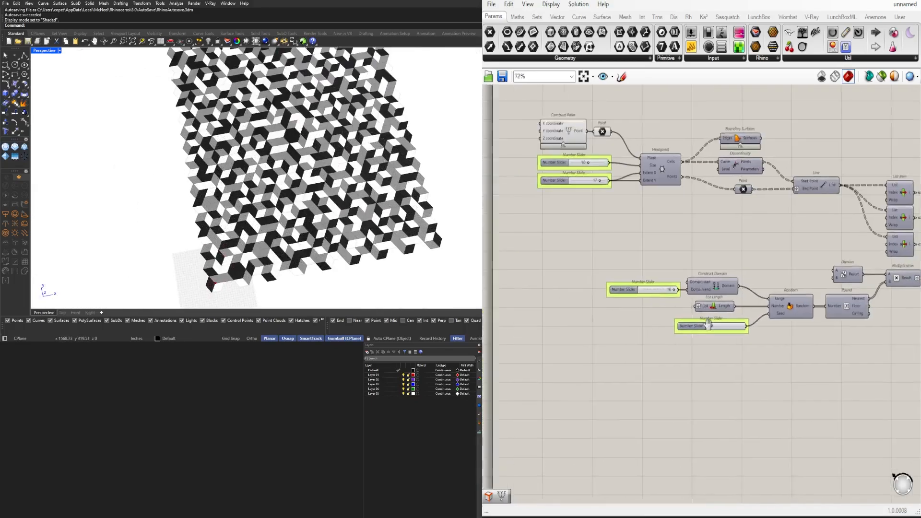
{"action": "scroll", "coordinate": [715, 269], "scroll_direction": "up", "scroll_amount": 9}
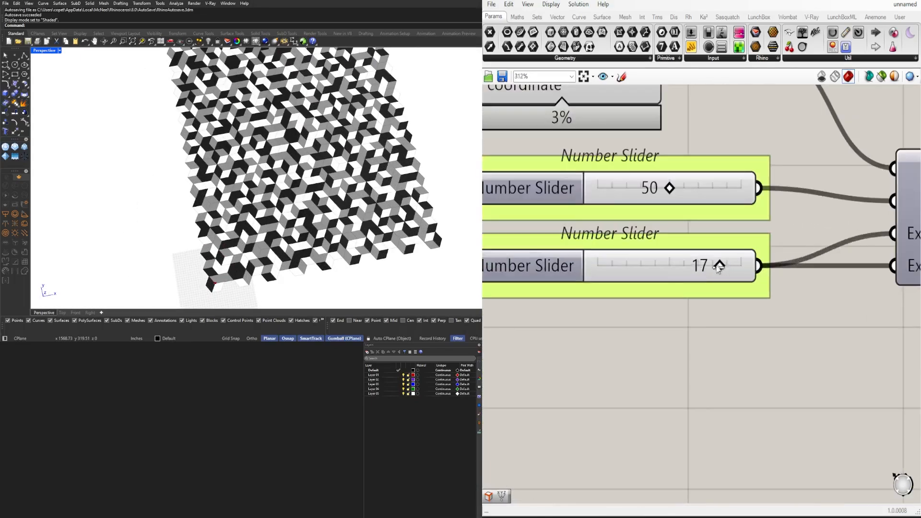
{"action": "scroll", "coordinate": [718, 267], "scroll_direction": "down", "scroll_amount": 5}
{"action": "scroll", "coordinate": [718, 266], "scroll_direction": "up", "scroll_amount": 5}
{"action": "left_click_drag", "start_coordinate": [719, 267], "coordinate": [678, 266]}
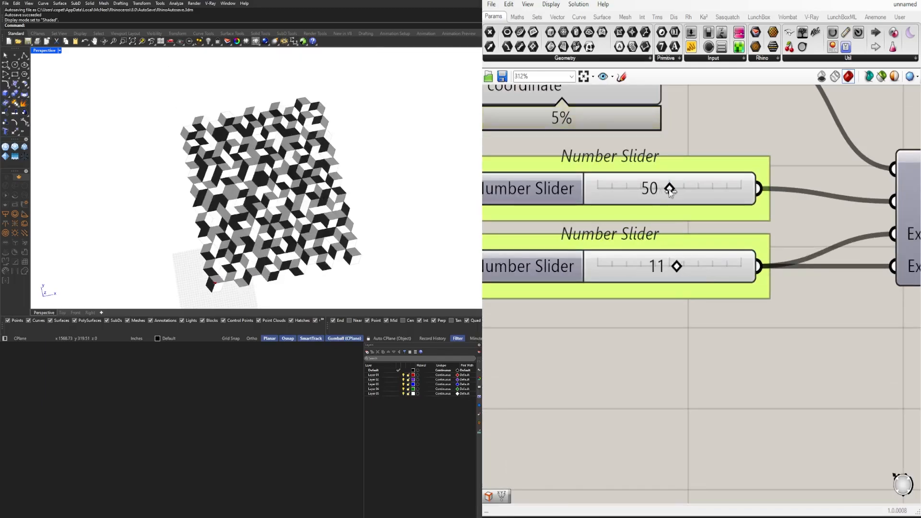
{"action": "left_click_drag", "start_coordinate": [670, 188], "coordinate": [654, 188]}
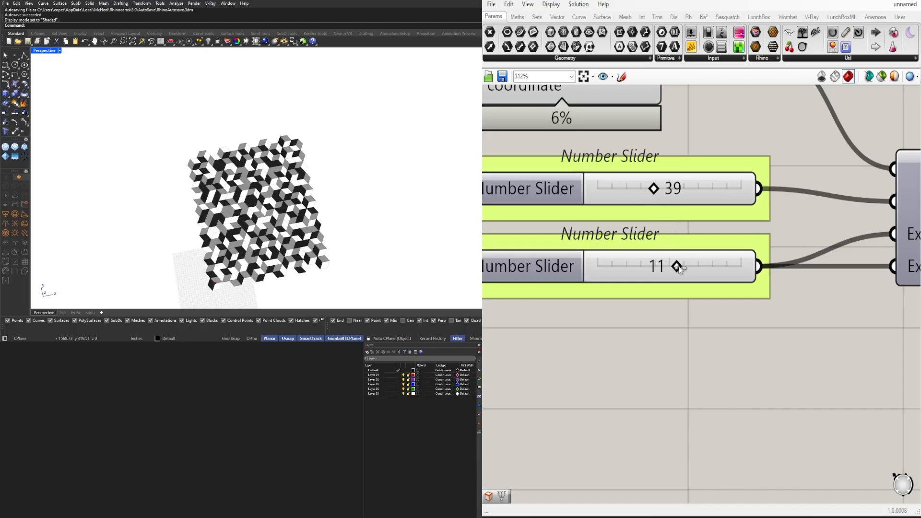
{"action": "left_click_drag", "start_coordinate": [678, 267], "coordinate": [648, 270]}
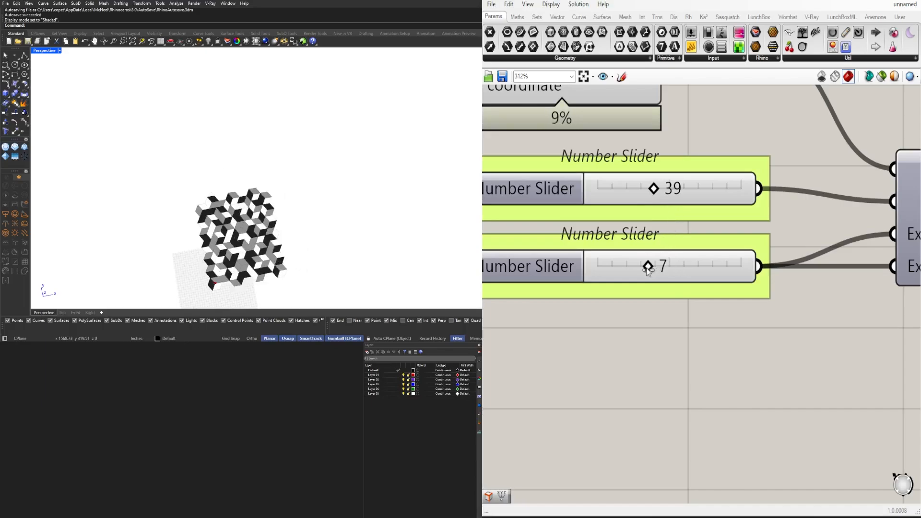
Set the Number Slider feeding Random's Seed input to 4 for the smaller pattern
{"action": "scroll", "coordinate": [208, 236], "scroll_direction": "up", "scroll_amount": 7}
{"action": "right_click_drag", "start_coordinate": [273, 197], "coordinate": [266, 160], "text": "shift"}
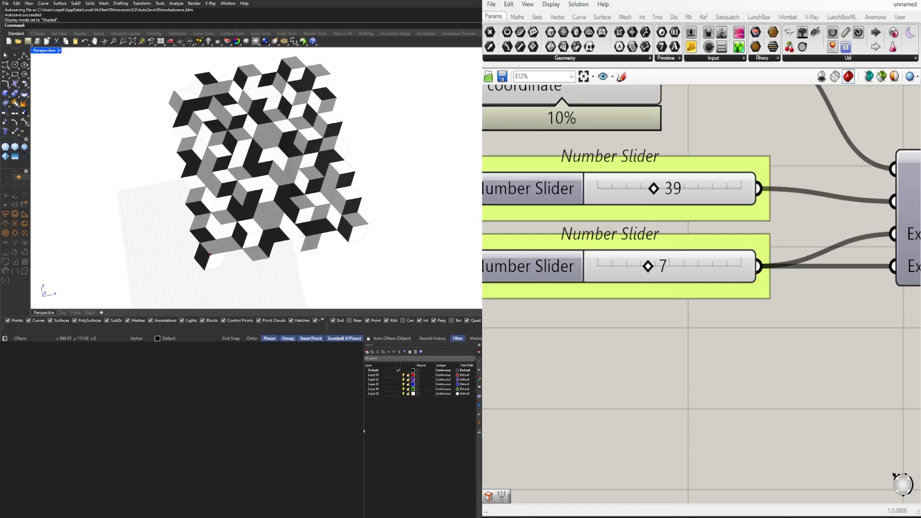
{"action": "scroll", "coordinate": [718, 259], "scroll_direction": "down", "scroll_amount": 5}
{"action": "right_click_drag", "start_coordinate": [810, 314], "coordinate": [635, 272]}
{"action": "right_click_drag", "start_coordinate": [540, 396], "coordinate": [654, 372]}
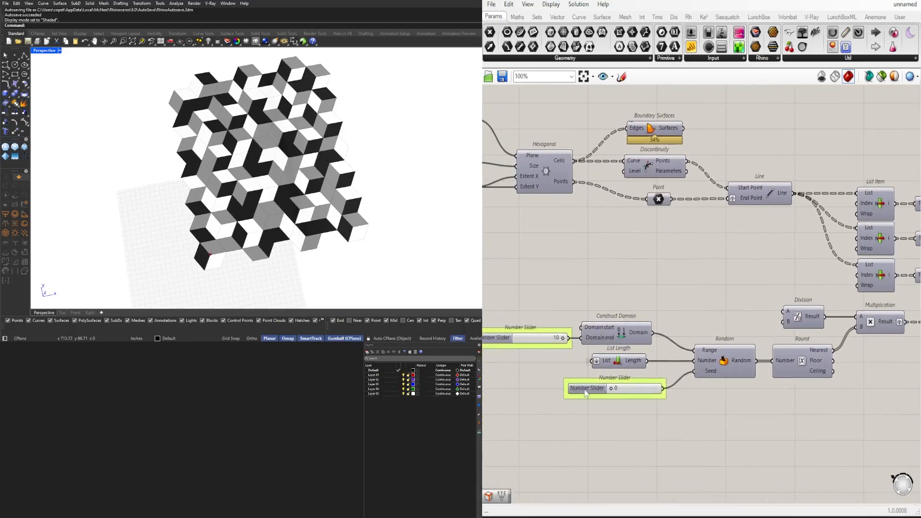
{"action": "scroll", "coordinate": [585, 392], "scroll_direction": "up", "scroll_amount": 5}
{"action": "left_click_drag", "start_coordinate": [665, 378], "coordinate": [710, 371]}
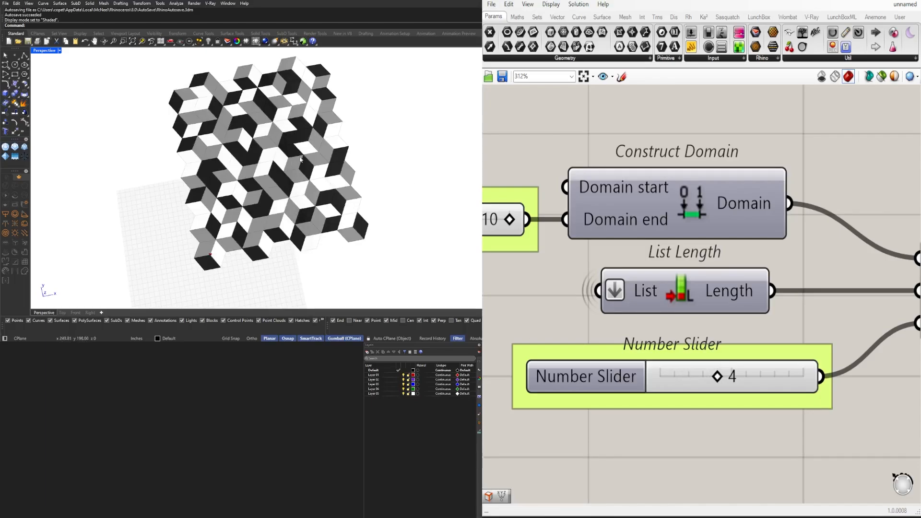
Examine the rhombus pattern from an oblique angle and bring the entire Grasshopper definition into view
{"action": "right_click_drag", "start_coordinate": [301, 159], "coordinate": [347, 162]}
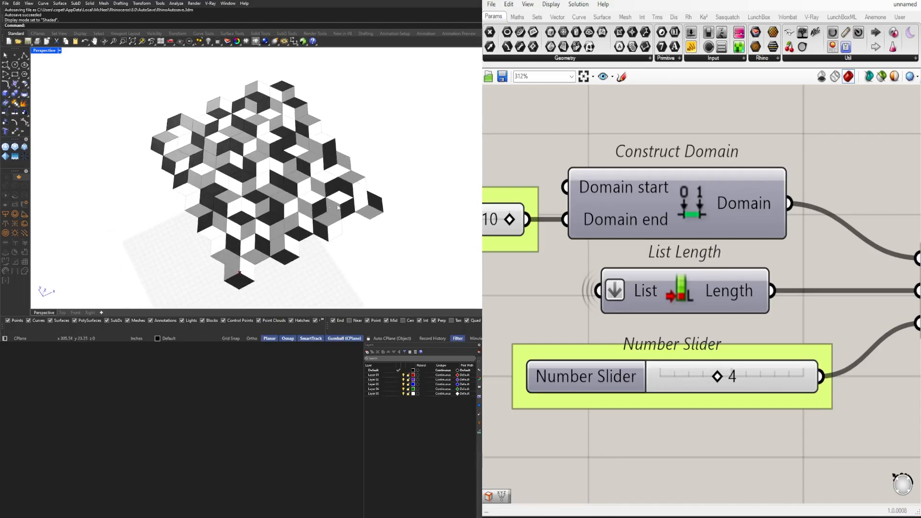
{"action": "scroll", "coordinate": [768, 349], "scroll_direction": "down", "scroll_amount": 10}
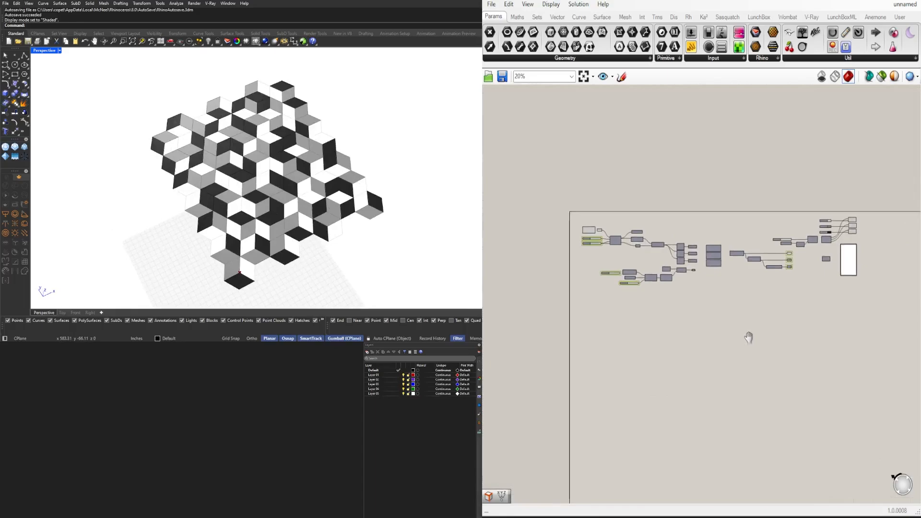
{"action": "left_click", "coordinate": [585, 78]}
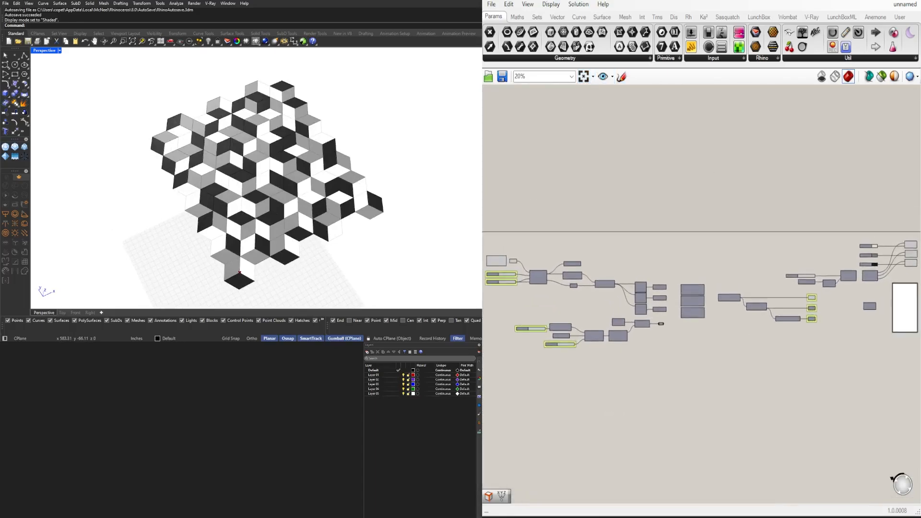